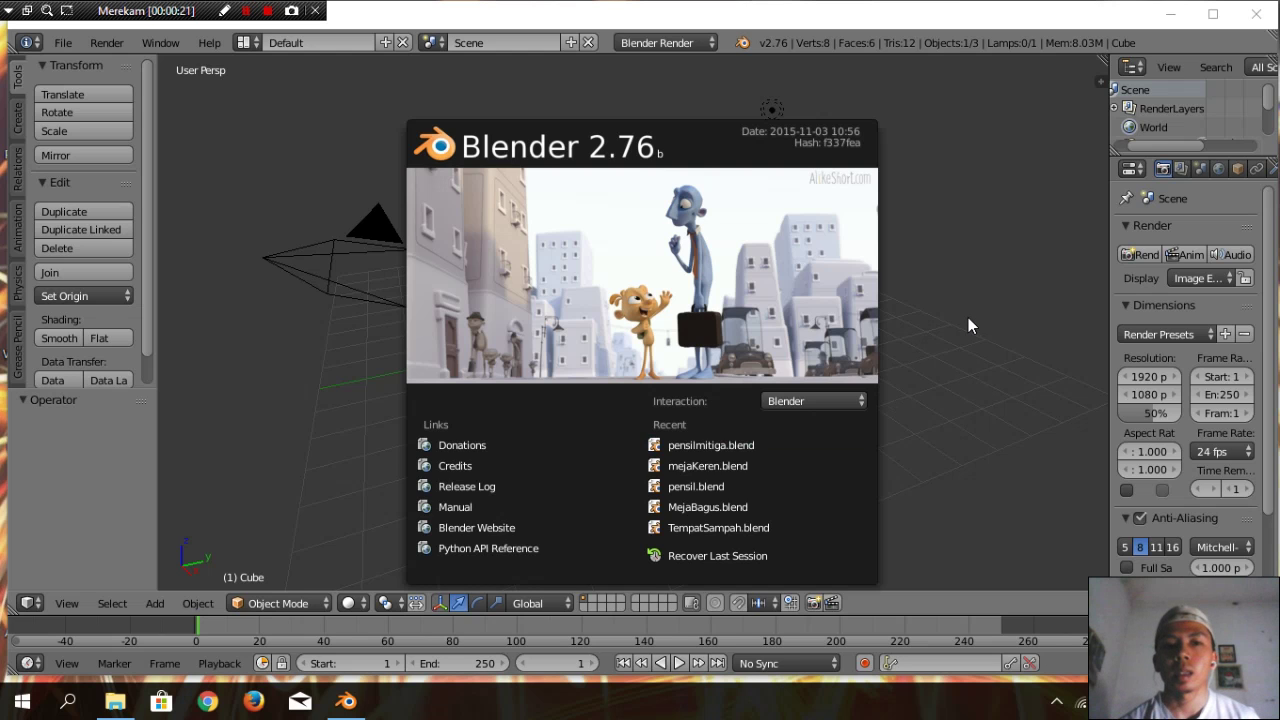
# Close the splash screen and bring the default cube into a closer view
pyautogui.click(954, 265)
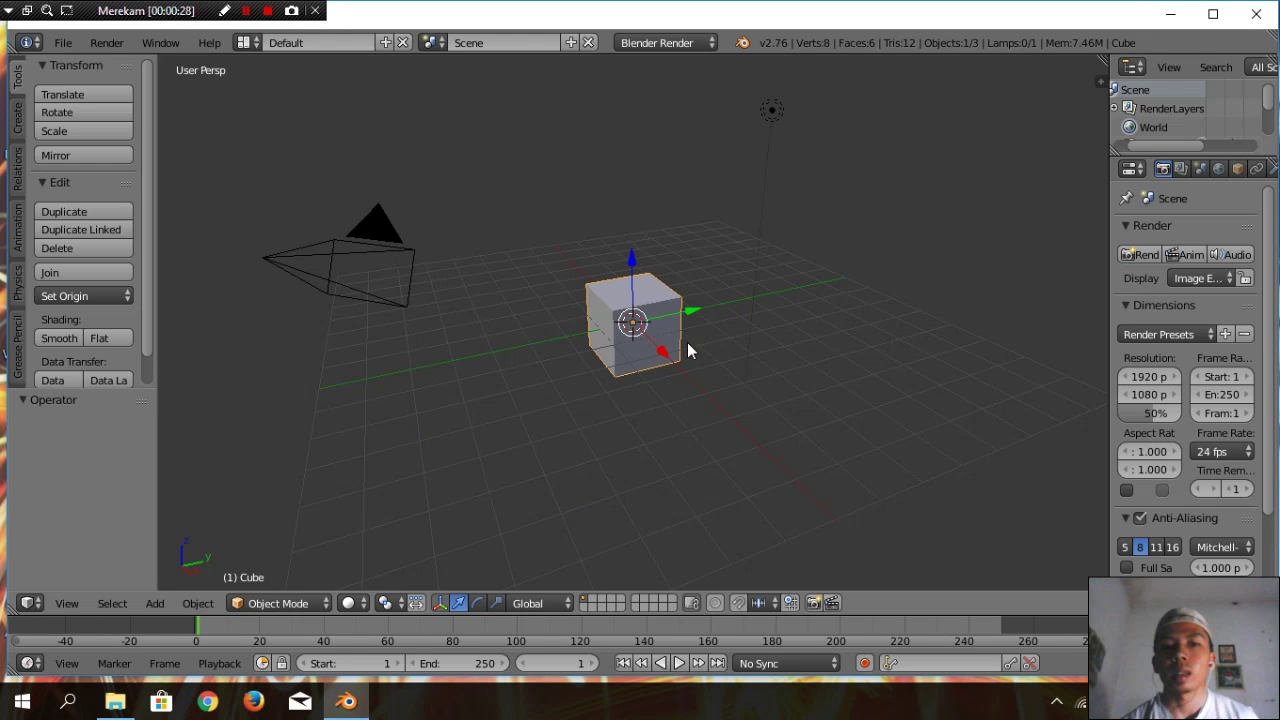
pyautogui.scroll(6, 701, 342)
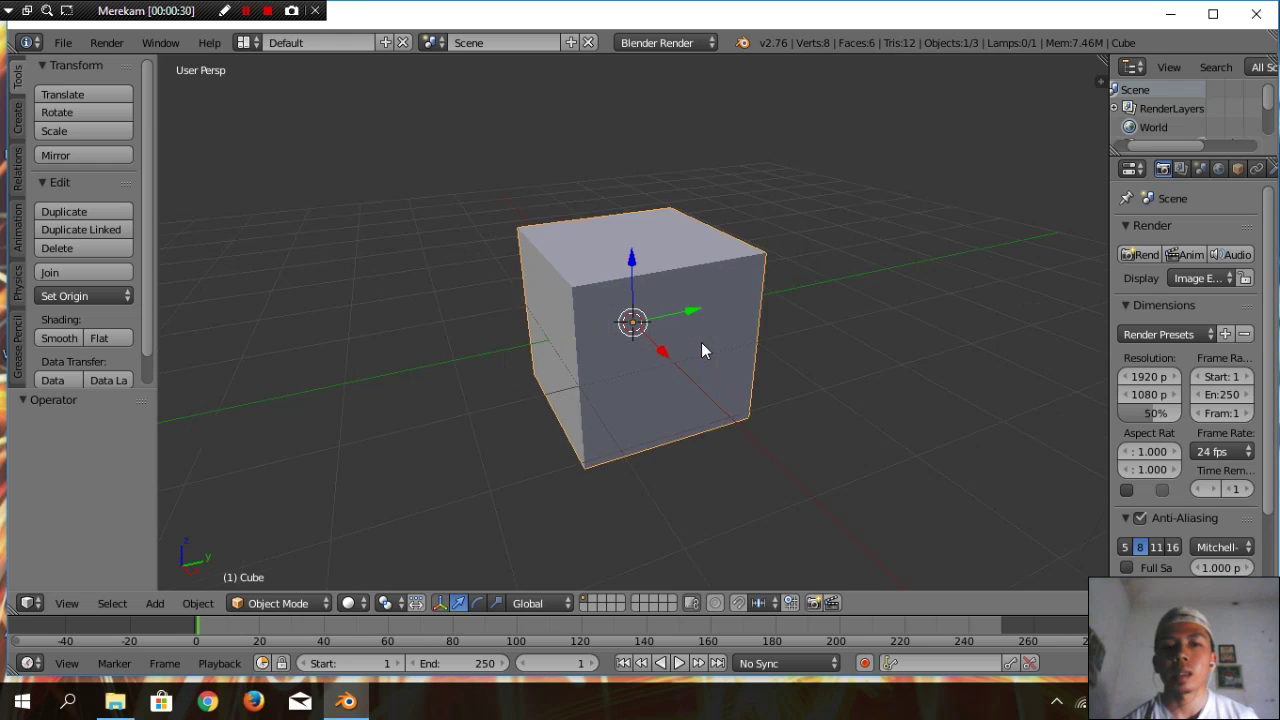
pyautogui.scroll(-5, 701, 342)
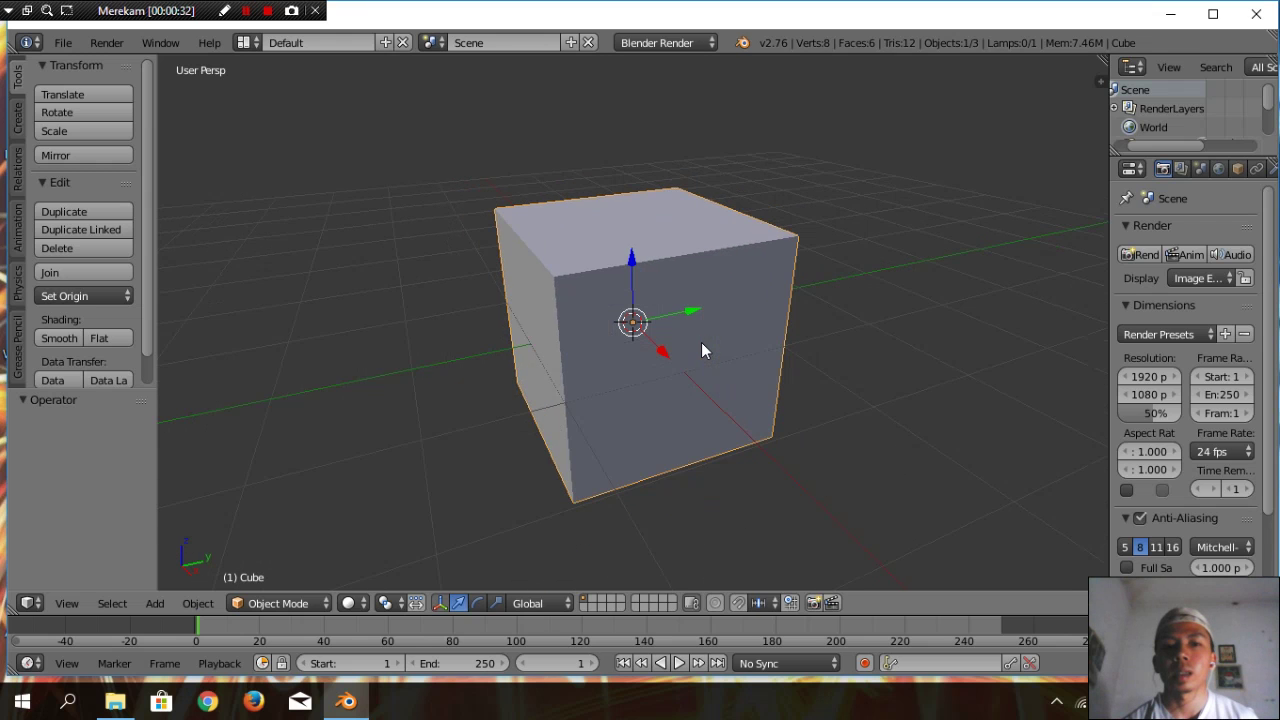
pyautogui.scroll(-1, 801, 328)
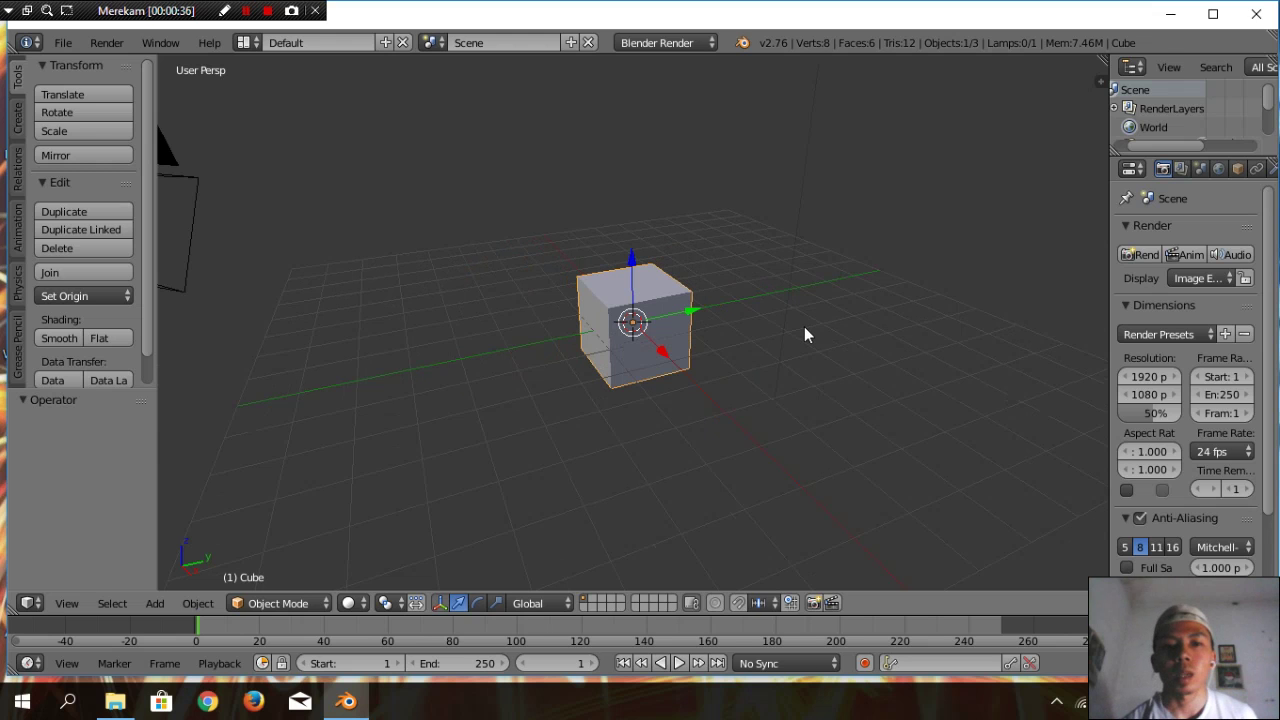
pyautogui.scroll(1, 804, 328)
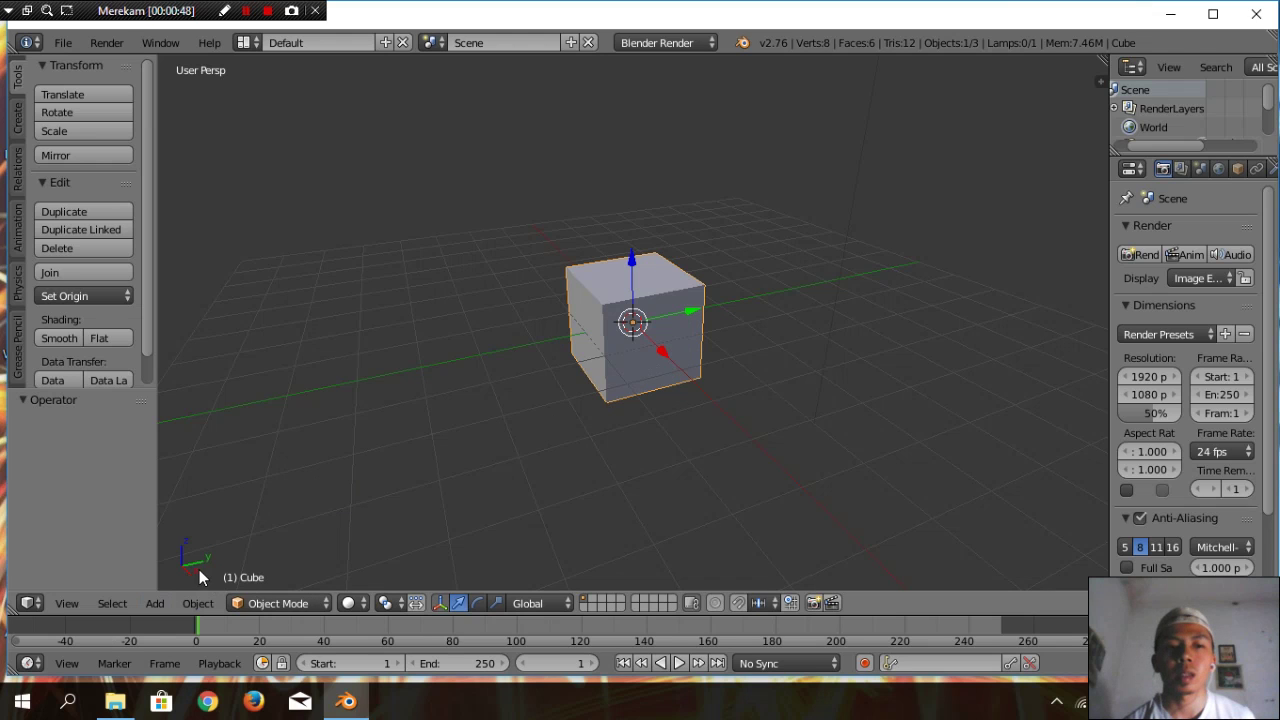
# Nudge the default cube slightly along the X, Y and Z axes
pyautogui.moveTo(667, 361)
pyautogui.mouseDown()
pyautogui.moveTo(693, 386)
pyautogui.moveTo(674, 361)
pyautogui.mouseUp()
pyautogui.moveTo(703, 314)
pyautogui.mouseDown()
pyautogui.moveTo(783, 282)
pyautogui.moveTo(707, 316)
pyautogui.mouseUp()
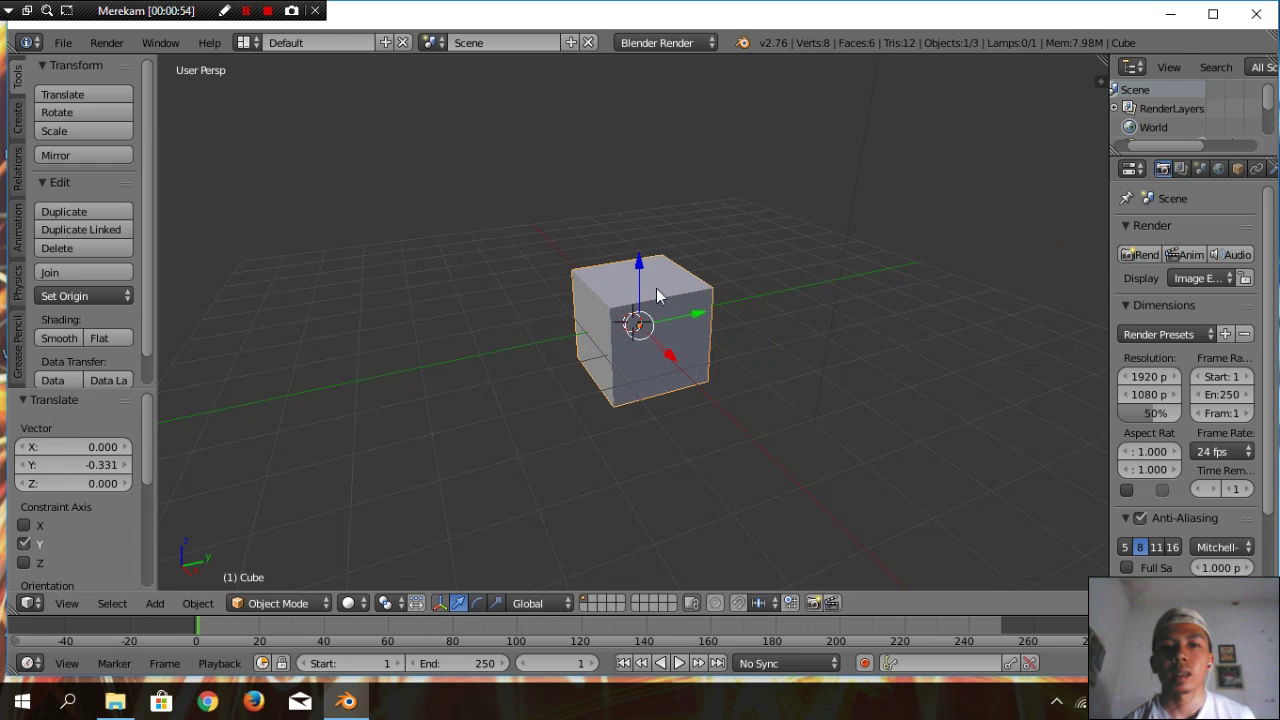
pyautogui.moveTo(640, 262)
pyautogui.mouseDown()
pyautogui.moveTo(650, 214)
pyautogui.moveTo(637, 259)
pyautogui.mouseUp()
pyautogui.moveTo(701, 321); pyautogui.dragTo(701, 322)
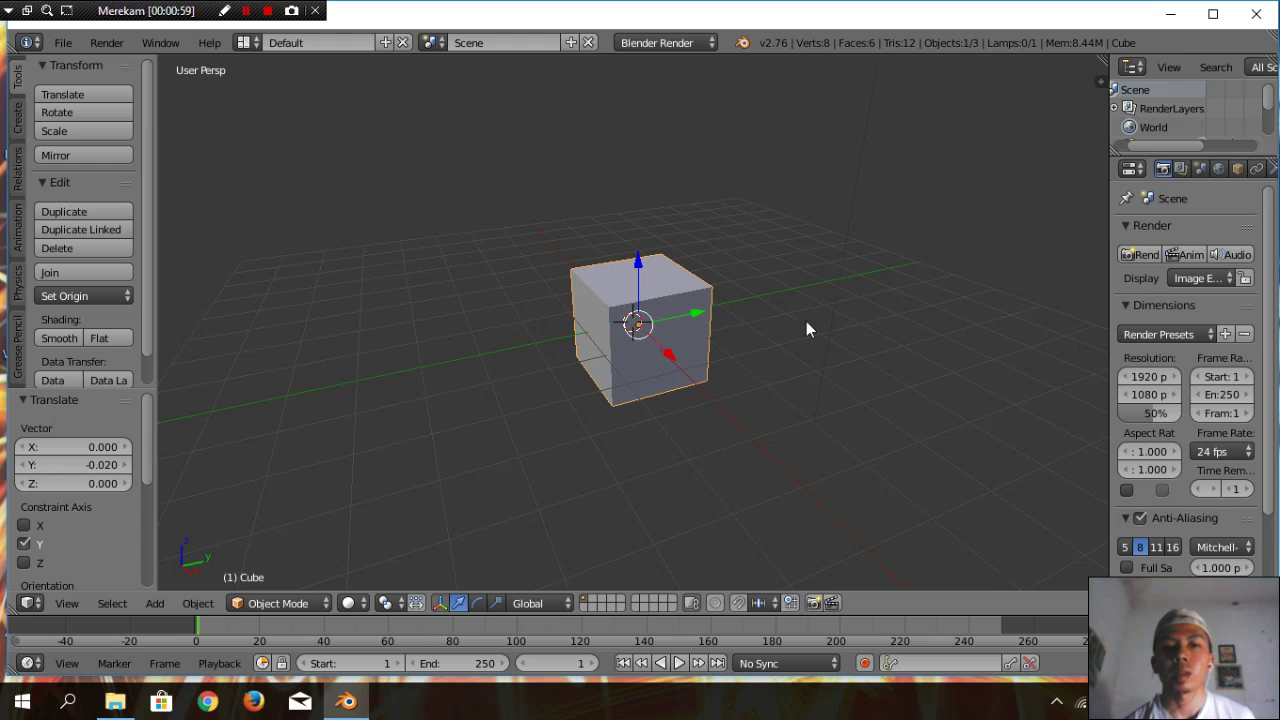
# Move the cube down about 0.022 units along the Z axis
pyautogui.scroll(-1, 832, 348)
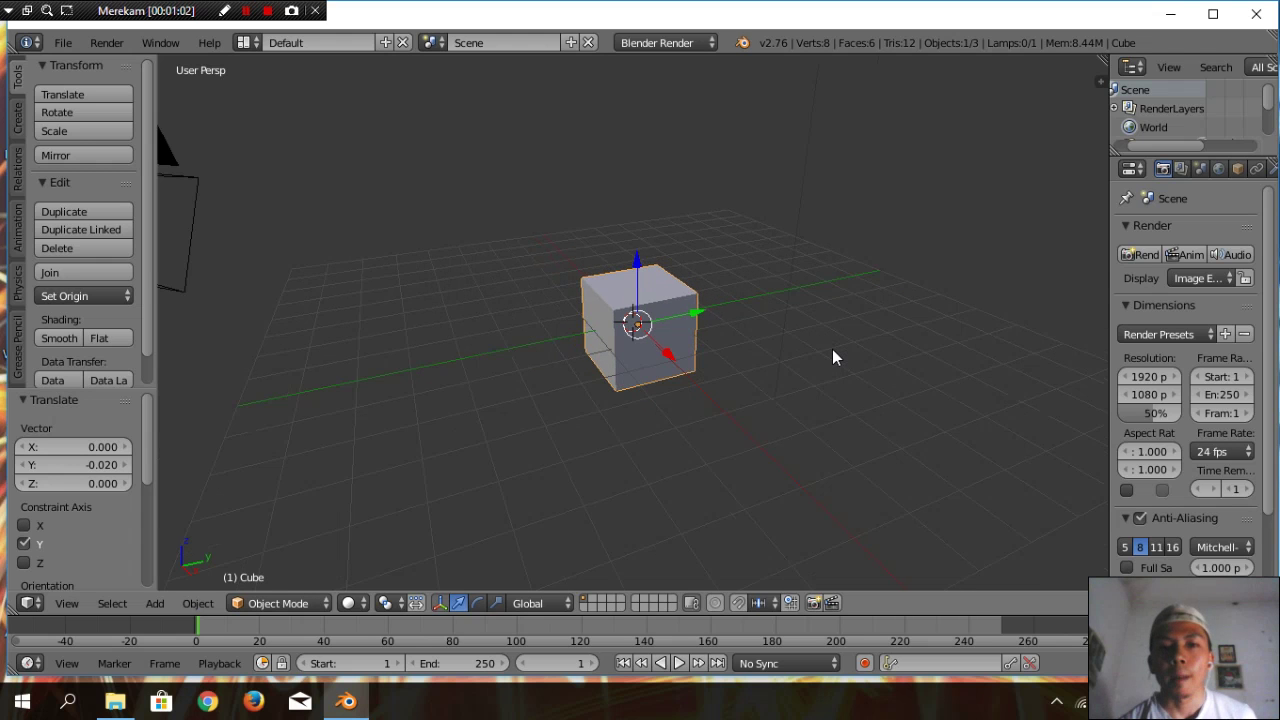
pyautogui.scroll(-1, 833, 350)
pyautogui.scroll(3, 833, 350)
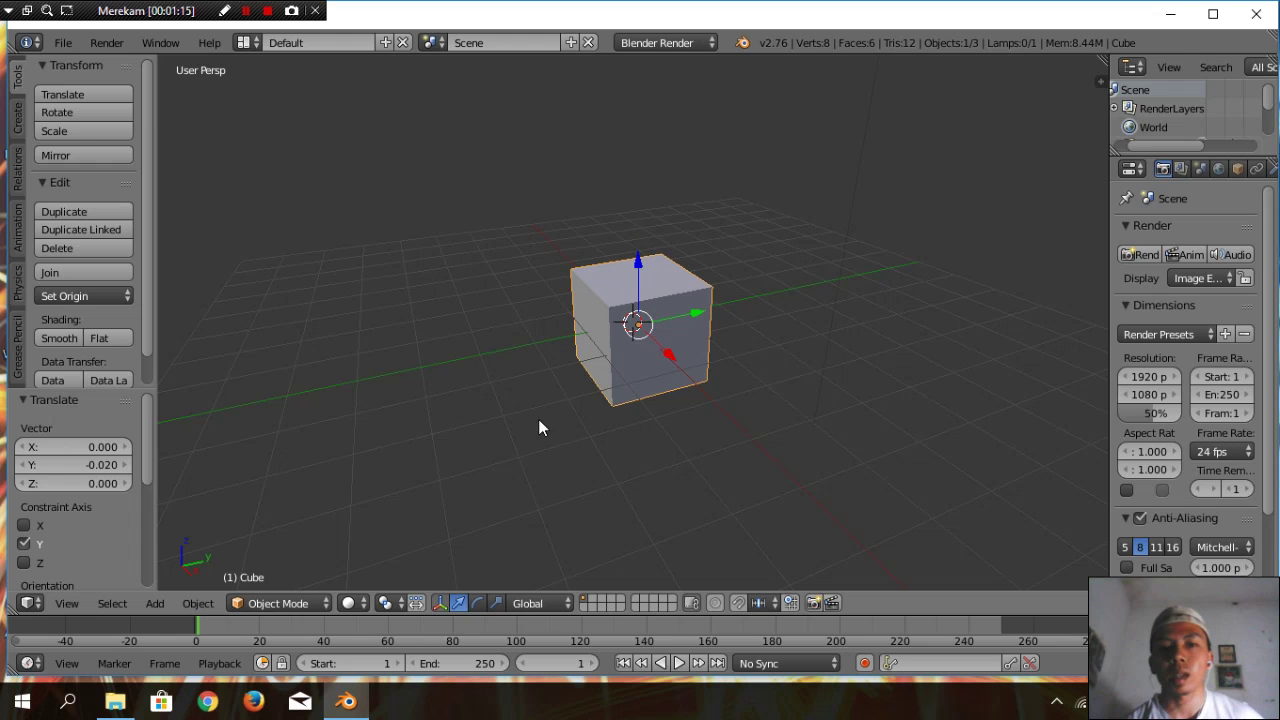
pyautogui.moveTo(791, 477)
pyautogui.mouseDown(button='middle')
pyautogui.moveTo(786, 411)
pyautogui.moveTo(771, 483)
pyautogui.moveTo(811, 480)
pyautogui.mouseUp(button='middle')
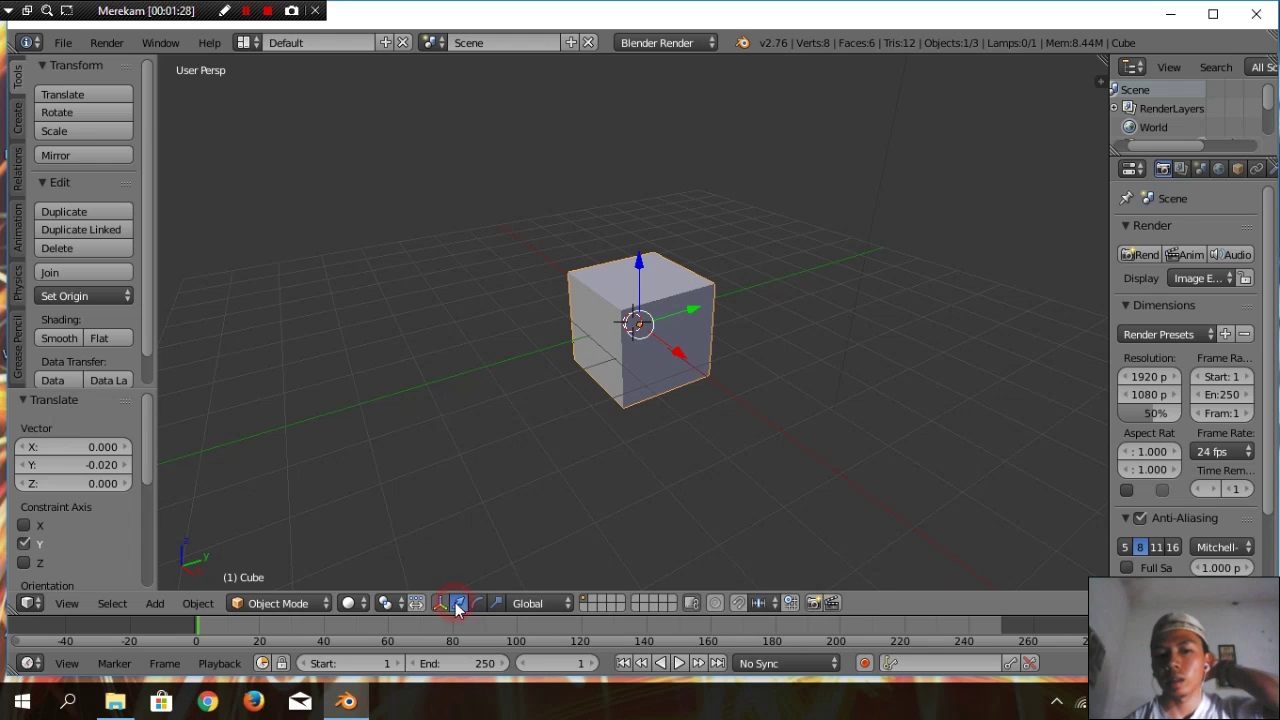
pyautogui.moveTo(640, 263)
pyautogui.mouseDown()
pyautogui.moveTo(644, 246)
pyautogui.moveTo(640, 263)
pyautogui.mouseUp()
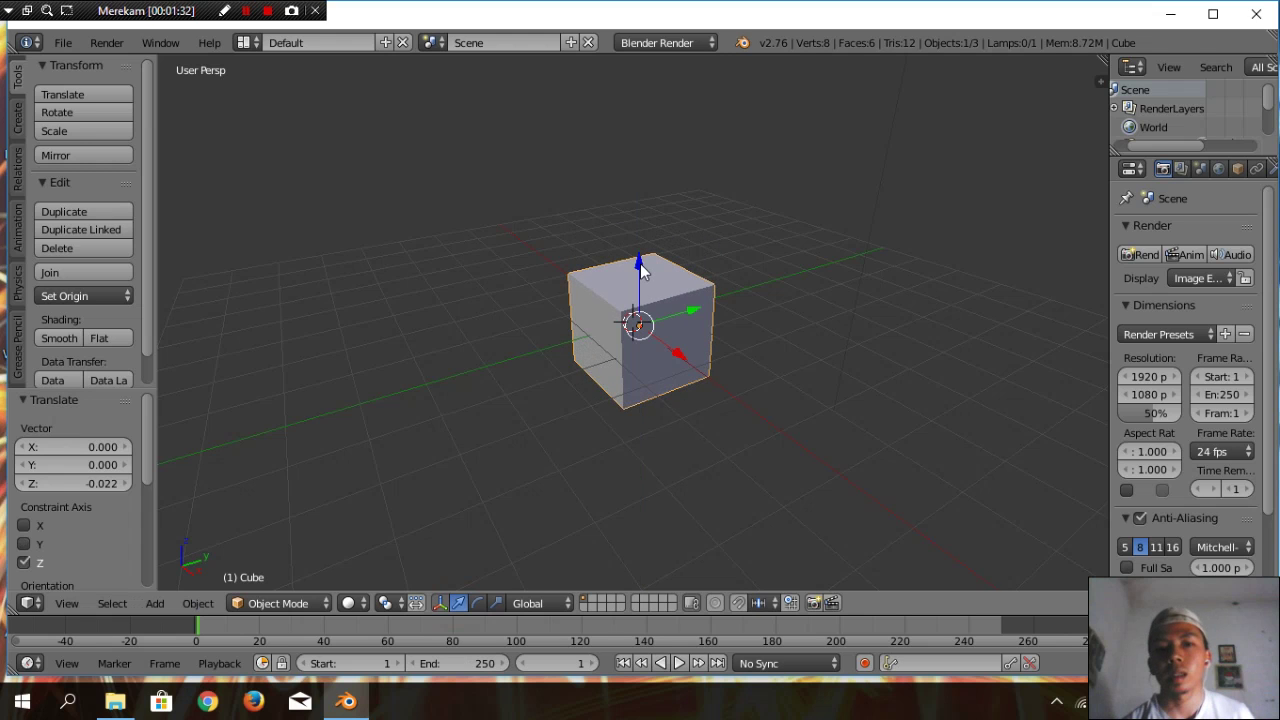
# Flatten the cube into a thin slab by scaling it to about 0.033 along the Z axis
pyautogui.click(498, 603)
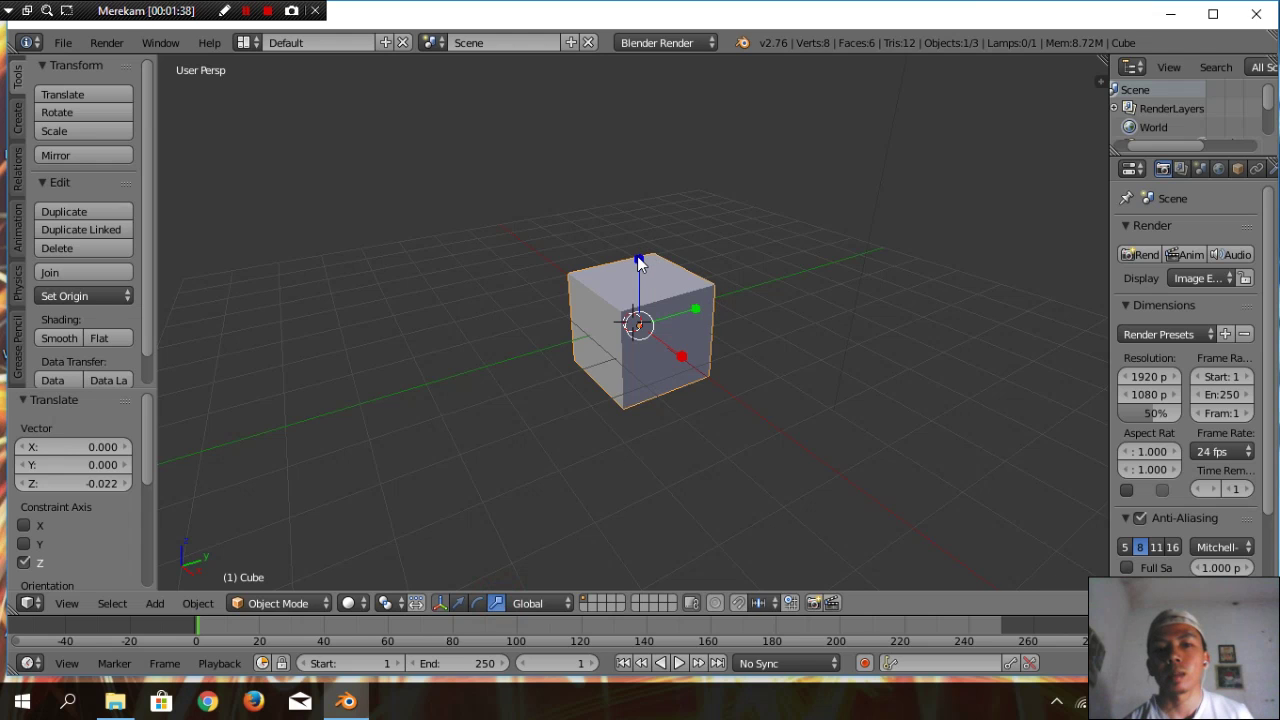
pyautogui.moveTo(637, 256); pyautogui.dragTo(641, 327)
pyautogui.moveTo(719, 393); pyautogui.dragTo(679, 351, button='middle')
pyautogui.scroll(2, 678, 351)
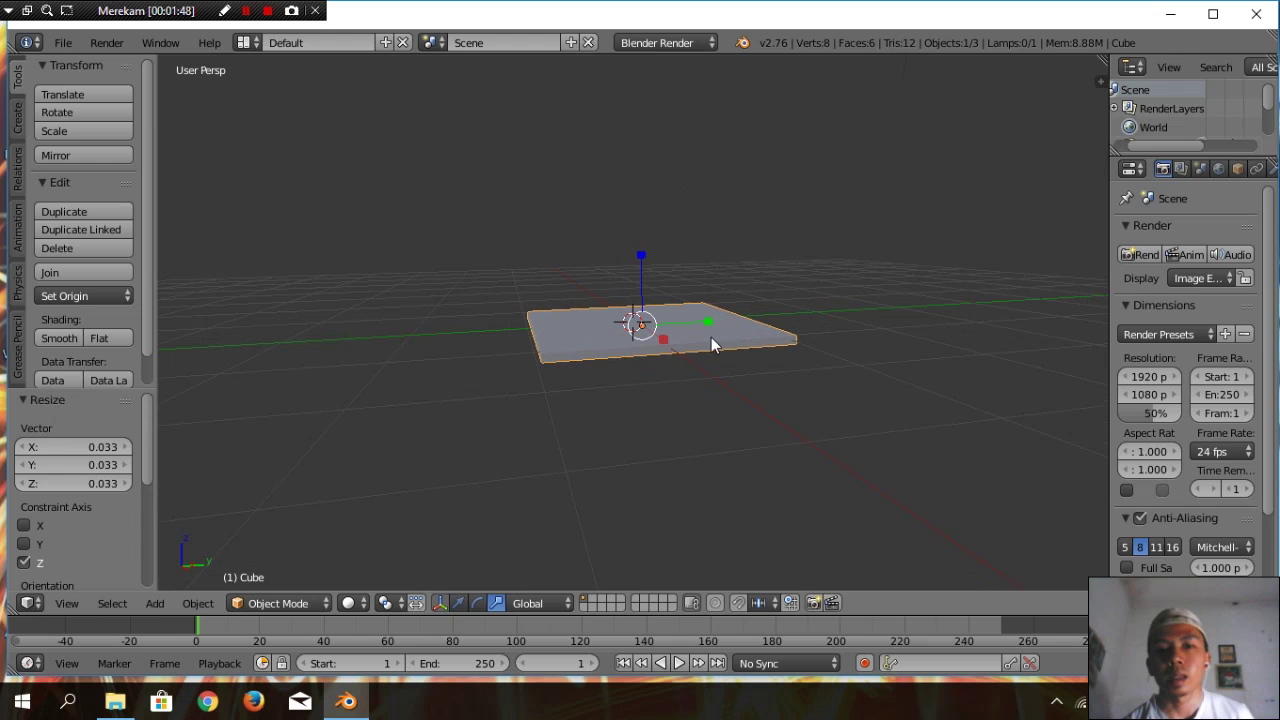
# Stretch the slab along the Y axis by a factor of about 3.786
pyautogui.moveTo(707, 371); pyautogui.dragTo(713, 413, button='middle')
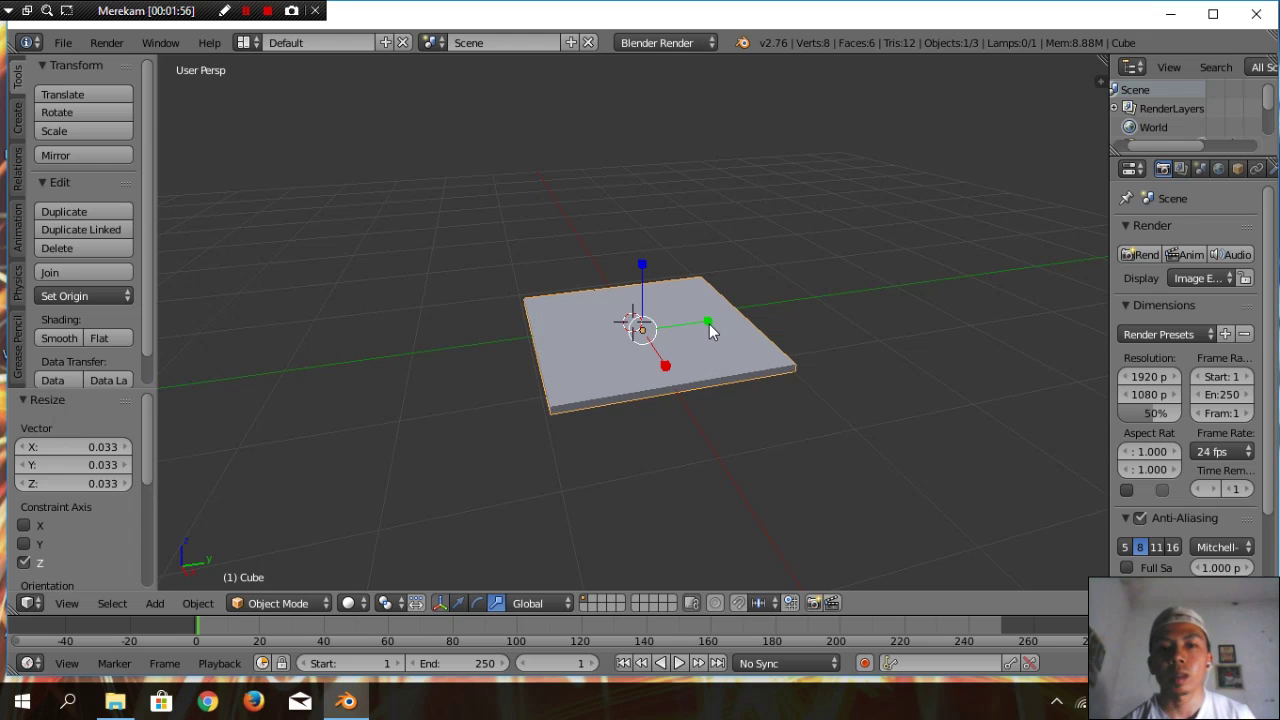
pyautogui.scroll(-1, 709, 323)
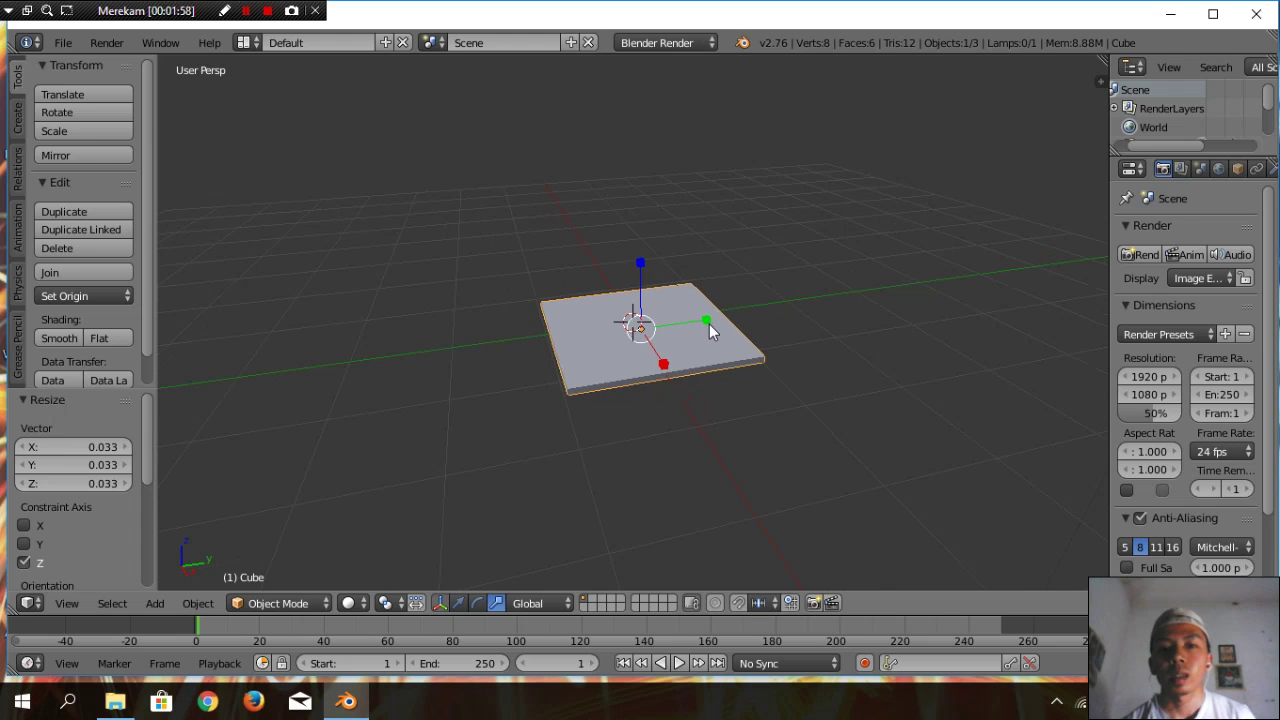
pyautogui.moveTo(706, 323); pyautogui.dragTo(886, 302)
pyautogui.scroll(-2, 870, 372)
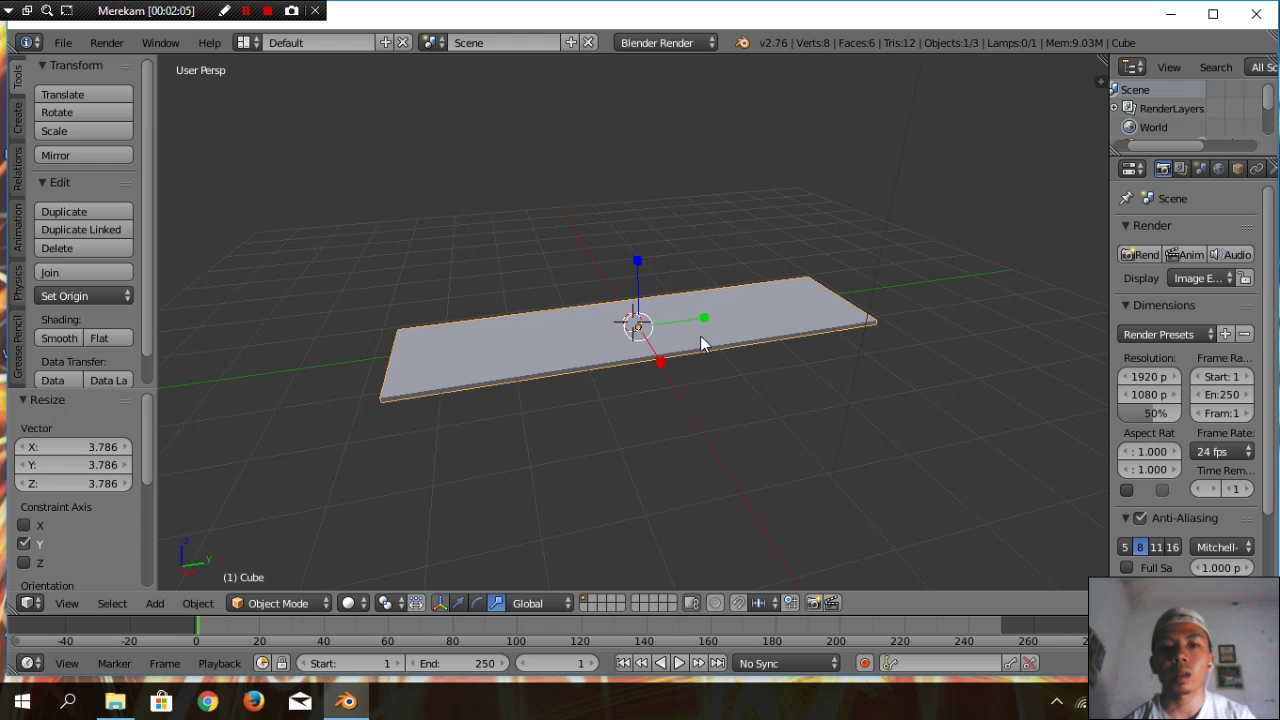
# Widen the slab along the X axis by a factor of about 1.505
pyautogui.moveTo(716, 400); pyautogui.dragTo(683, 446, button='middle')
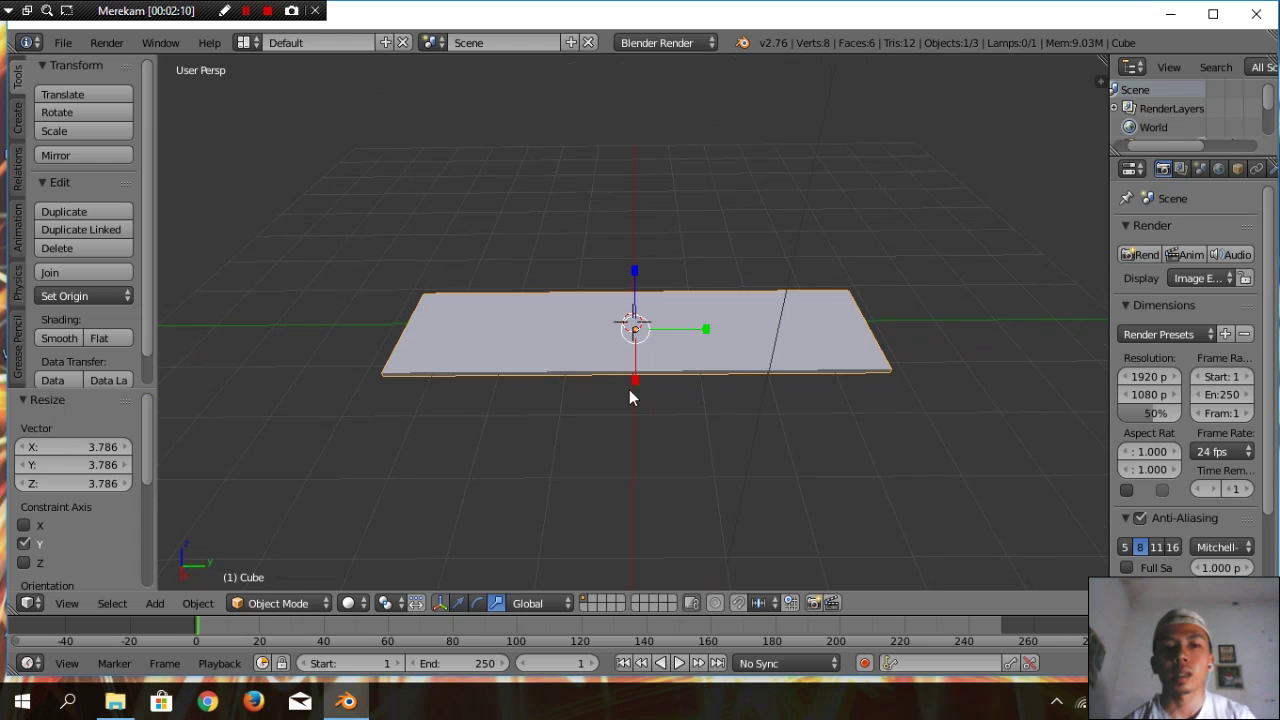
pyautogui.moveTo(637, 382); pyautogui.dragTo(636, 409)
pyautogui.moveTo(735, 482); pyautogui.dragTo(759, 526, button='middle')
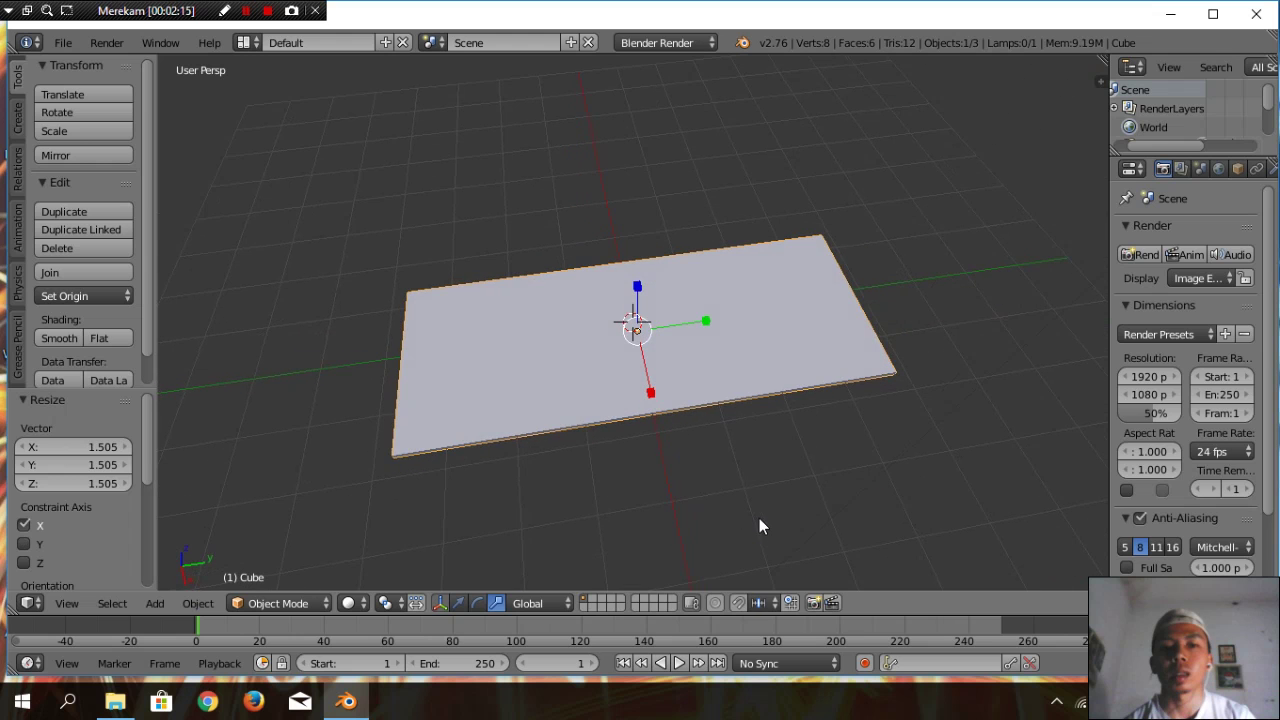
# Scale the slab slightly wider along the X axis, by a factor of about 1.066
pyautogui.moveTo(771, 463); pyautogui.dragTo(748, 525, button='middle')
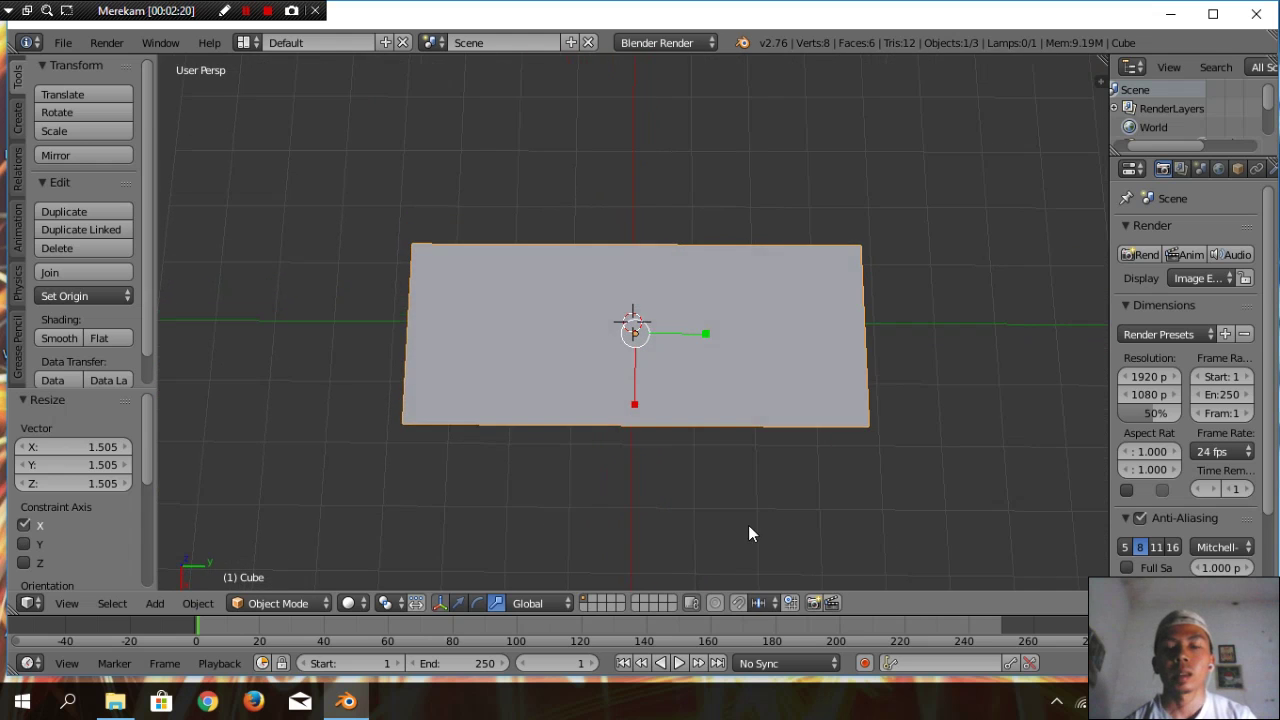
pyautogui.scroll(-3, 748, 525)
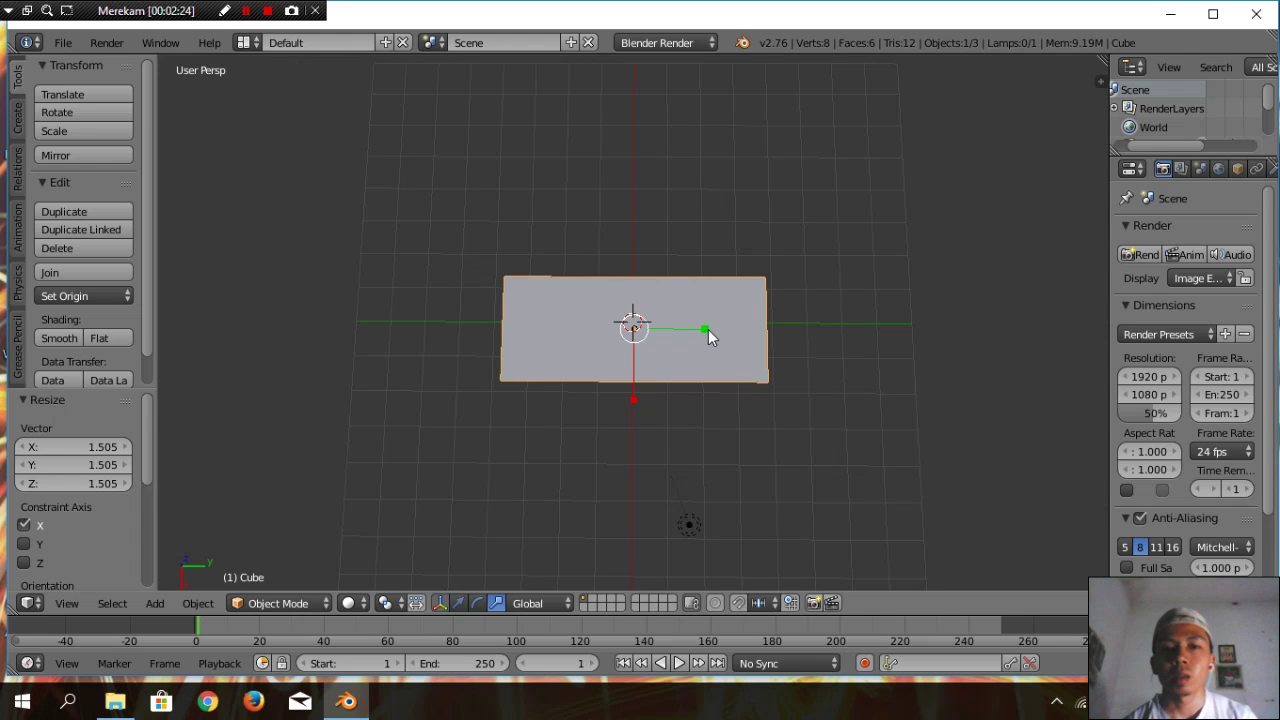
pyautogui.press('s')
pyautogui.press('x')
pyautogui.click(650, 374)
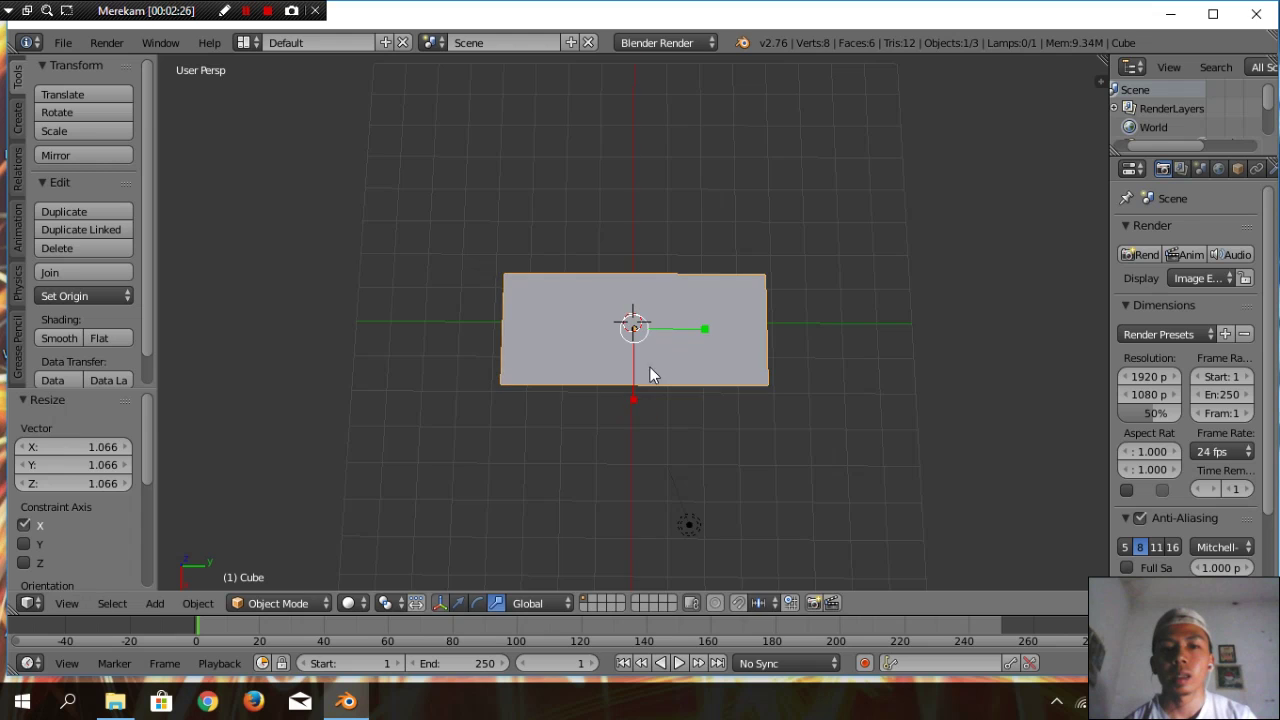
# Lengthen the slab along the Y axis by a factor of about 1.18
pyautogui.click(701, 327)
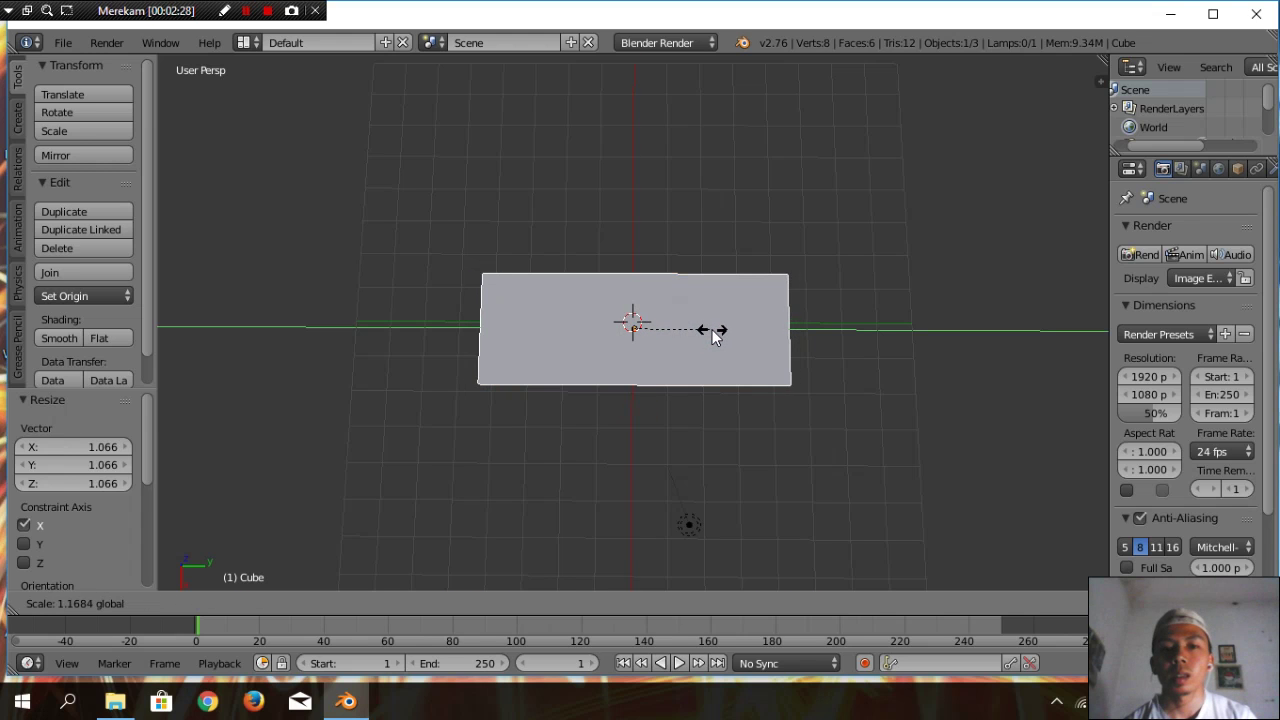
pyautogui.moveTo(712, 330); pyautogui.dragTo(714, 330)
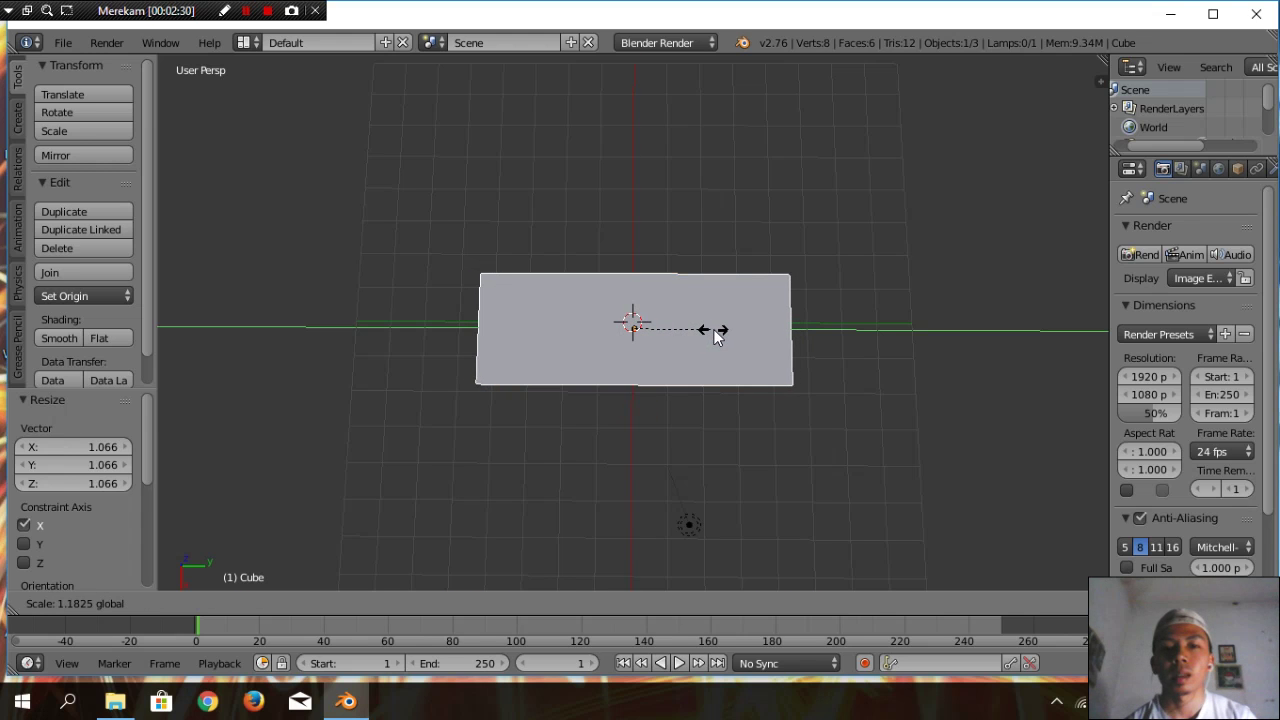
pyautogui.click(713, 329)
pyautogui.moveTo(692, 450); pyautogui.dragTo(700, 375, button='middle')
pyautogui.scroll(5, 700, 375)
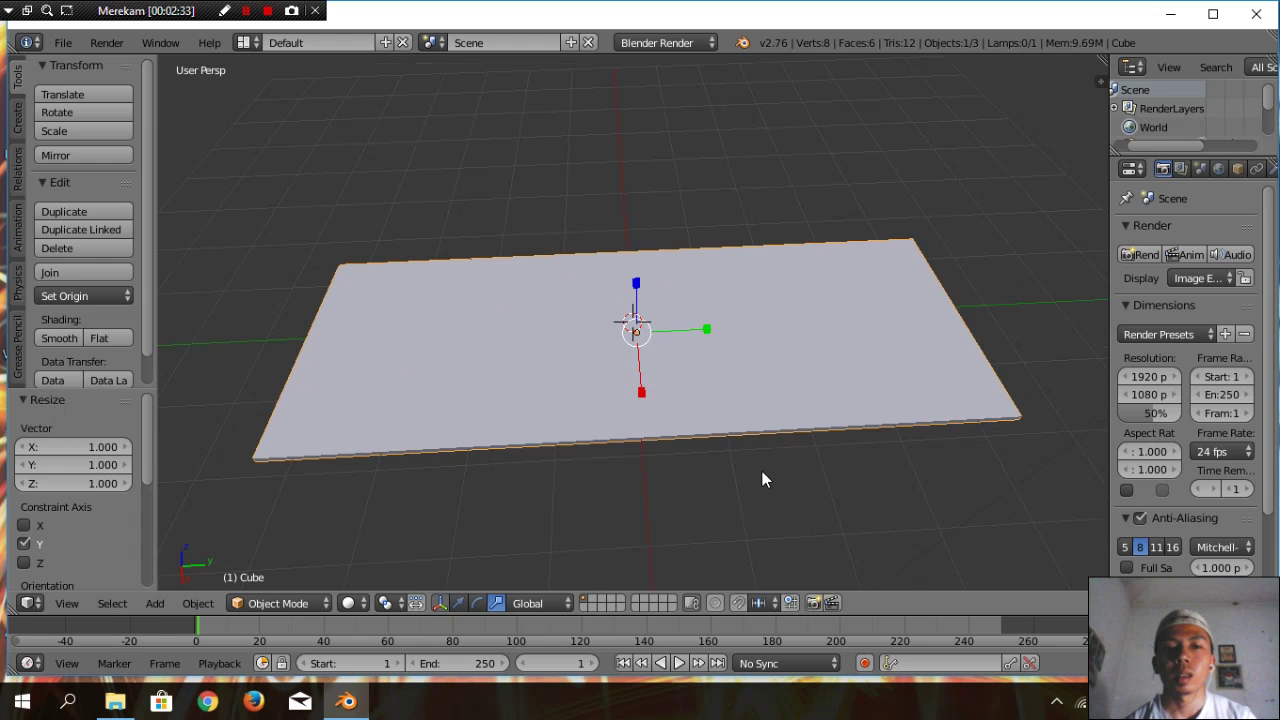
# Move the slab down about 0.551 units along the Z axis
pyautogui.scroll(-2, 762, 471)
pyautogui.scroll(-2, 762, 471)
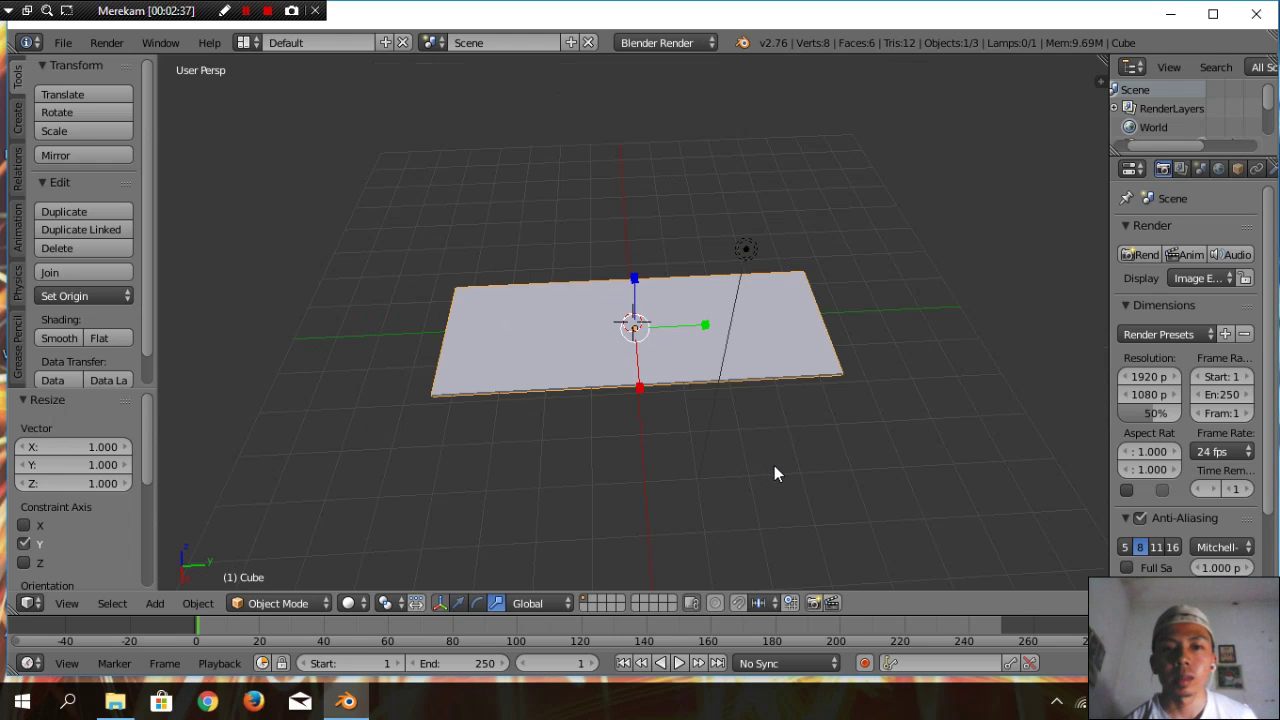
pyautogui.moveTo(754, 480); pyautogui.dragTo(731, 431, button='middle')
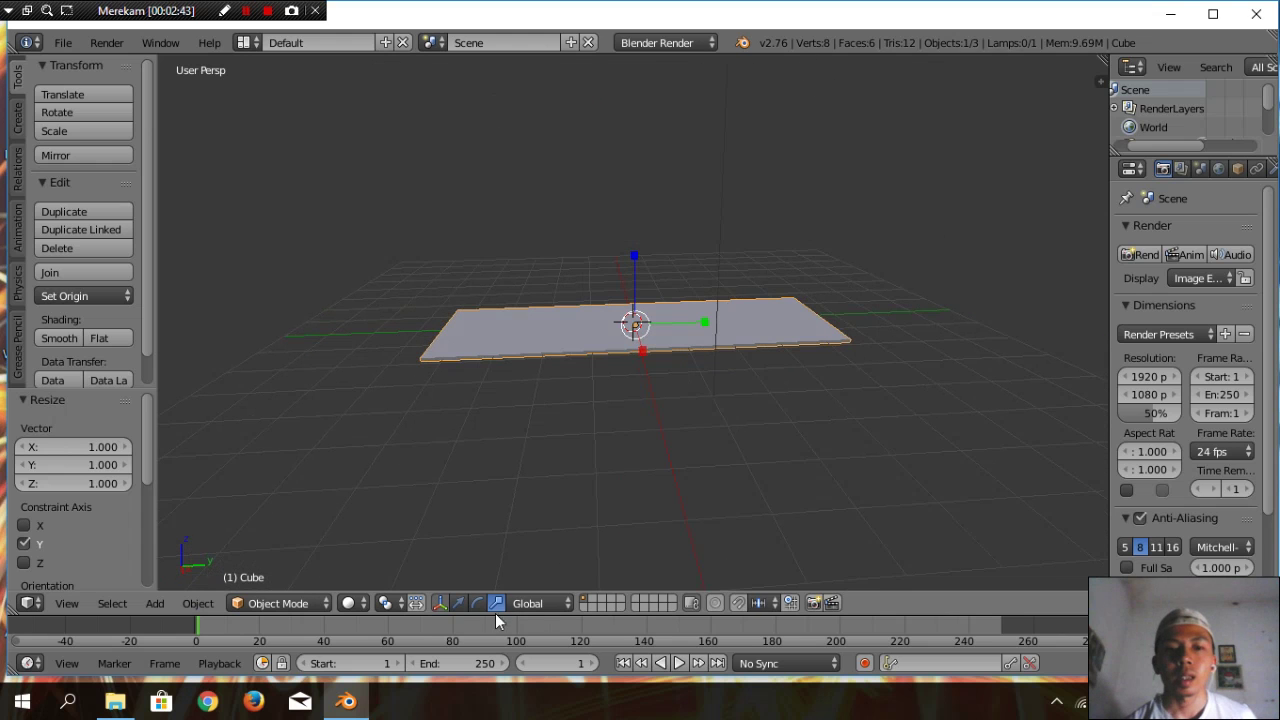
pyautogui.click(456, 603)
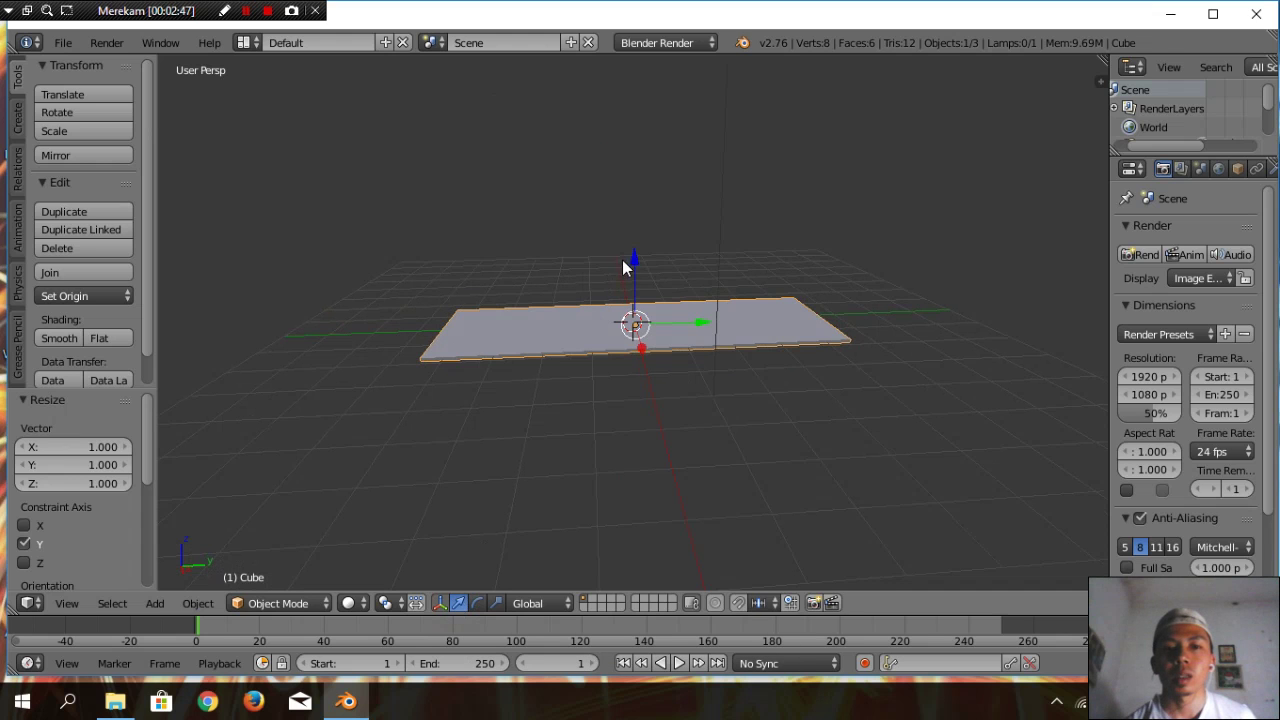
pyautogui.moveTo(631, 256); pyautogui.dragTo(633, 279)
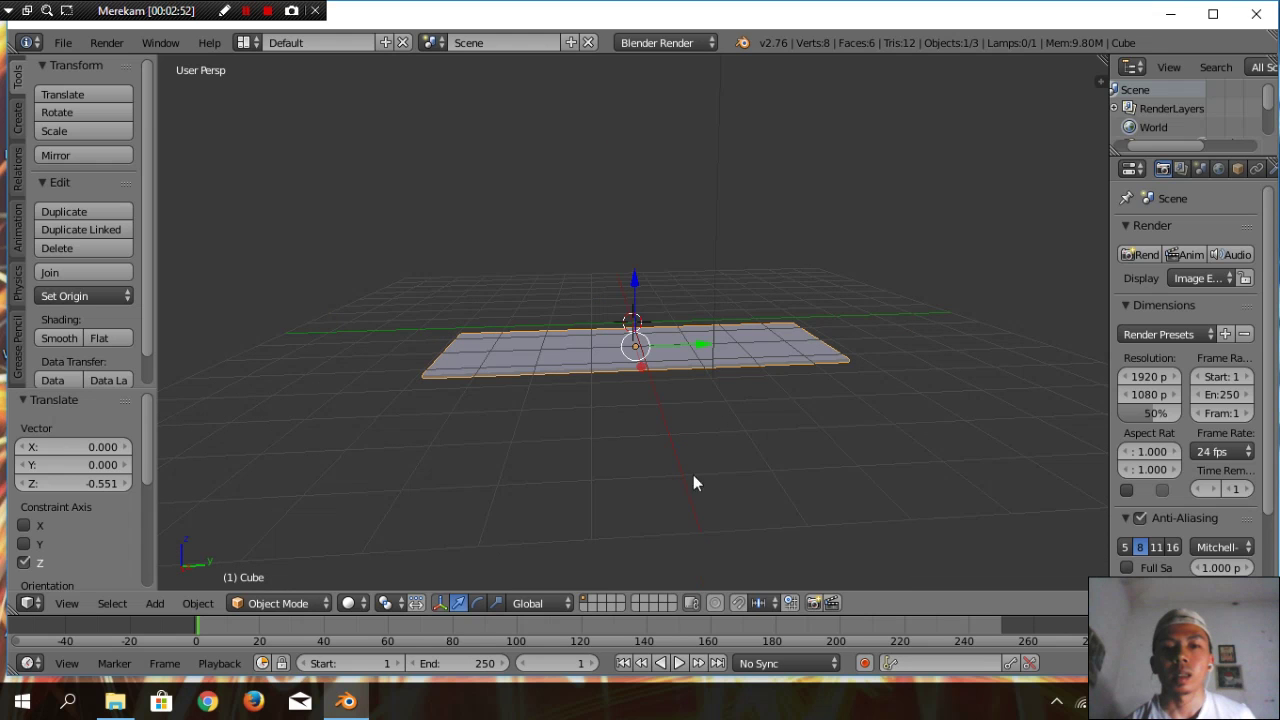
# Viewing the slab from underneath, scale it a little longer along the Y axis
pyautogui.moveTo(690, 498); pyautogui.dragTo(699, 394, button='middle')
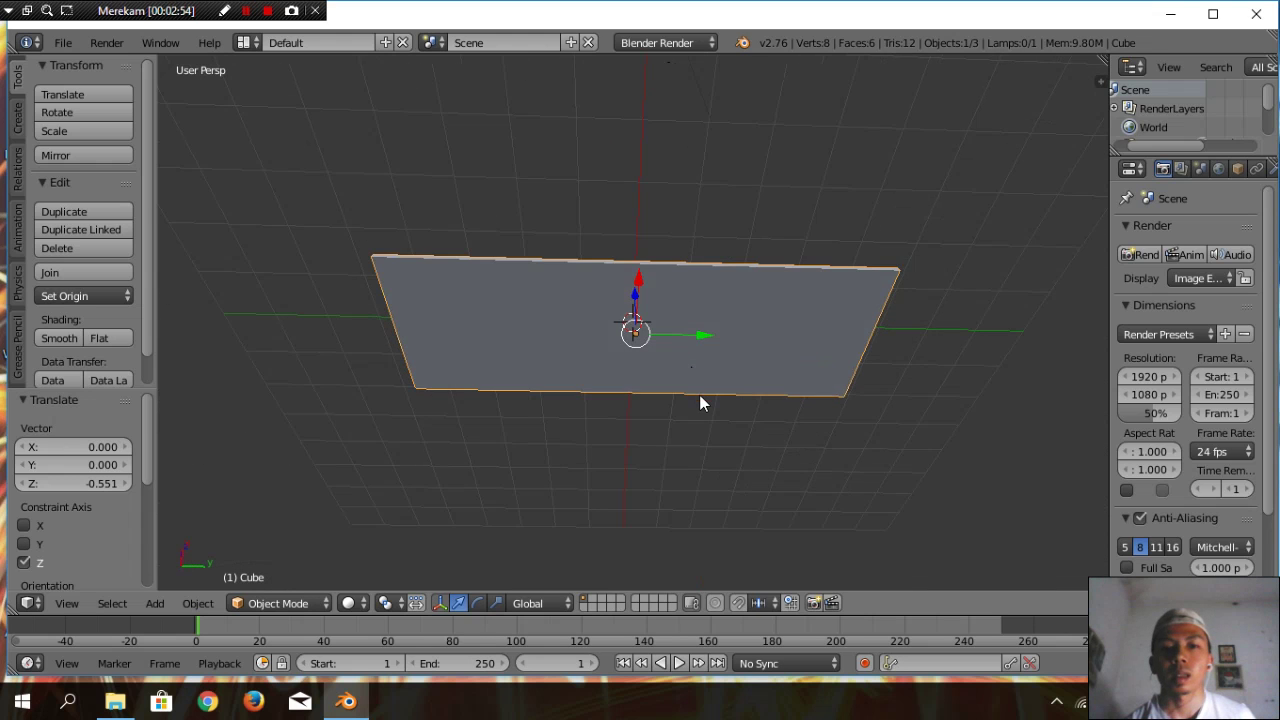
pyautogui.scroll(2, 700, 397)
pyautogui.scroll(-1, 700, 397)
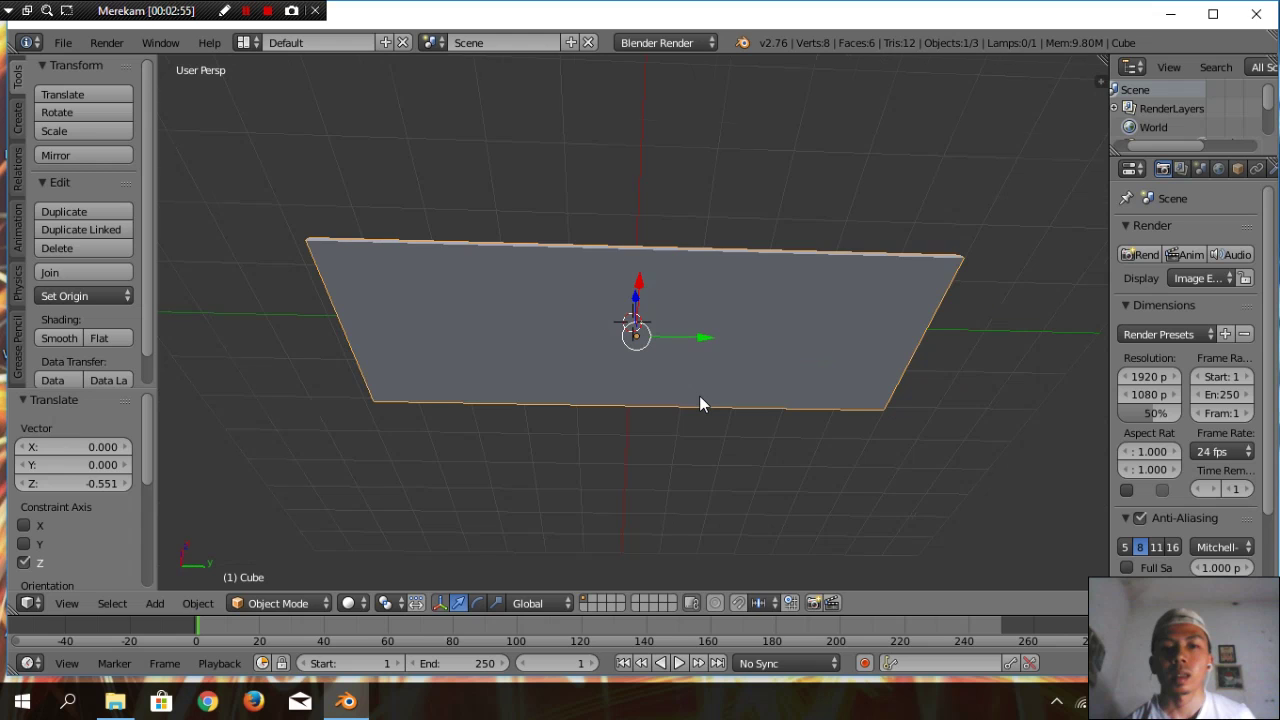
pyautogui.scroll(-1, 700, 397)
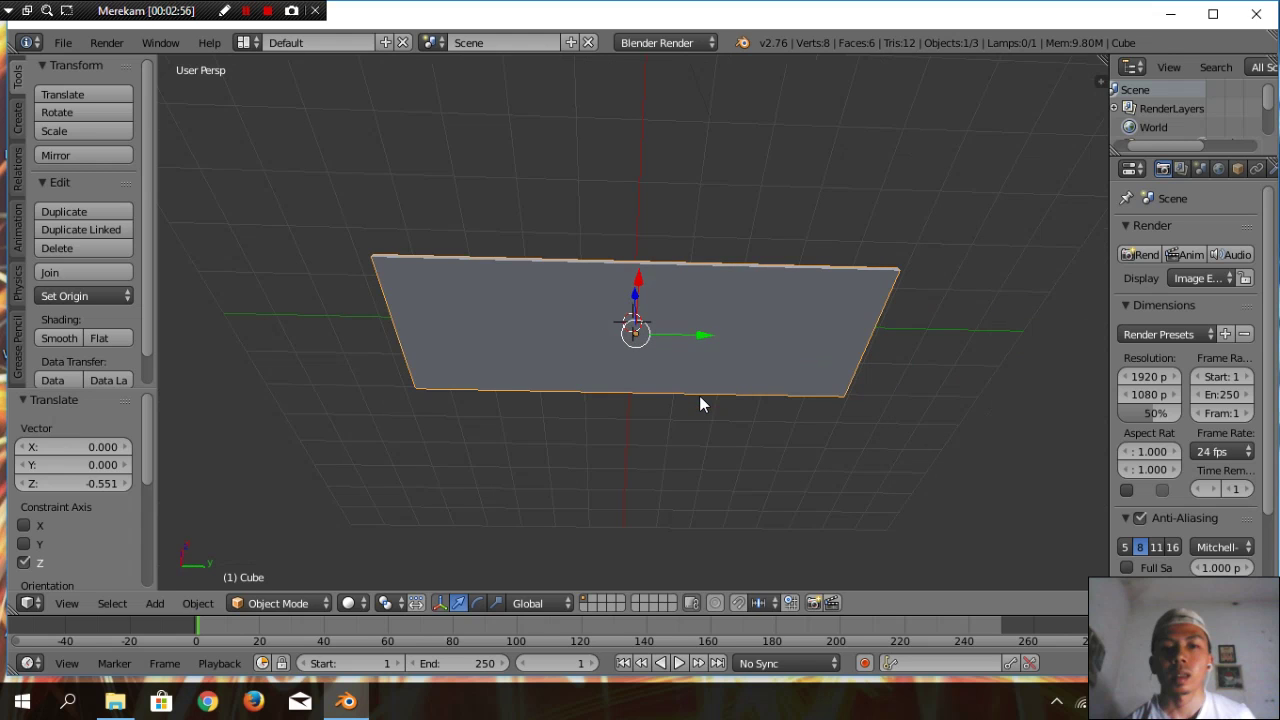
pyautogui.click(497, 601)
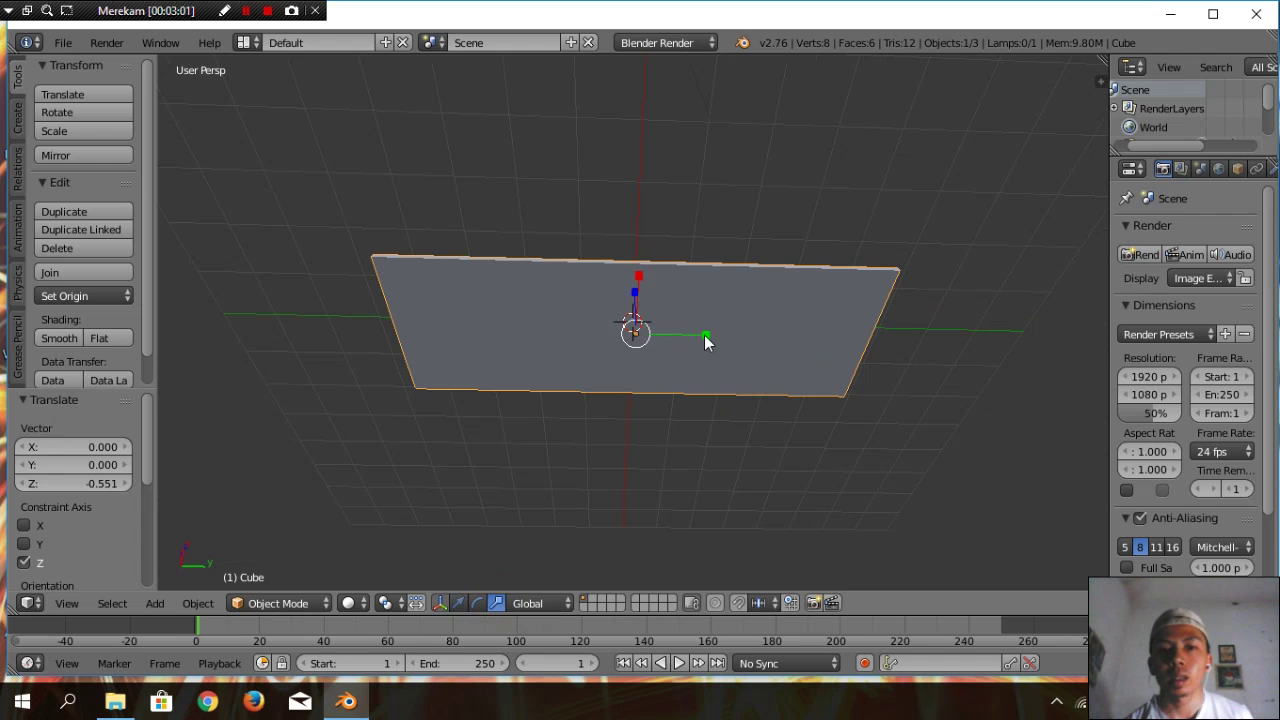
pyautogui.moveTo(705, 337); pyautogui.dragTo(714, 332)
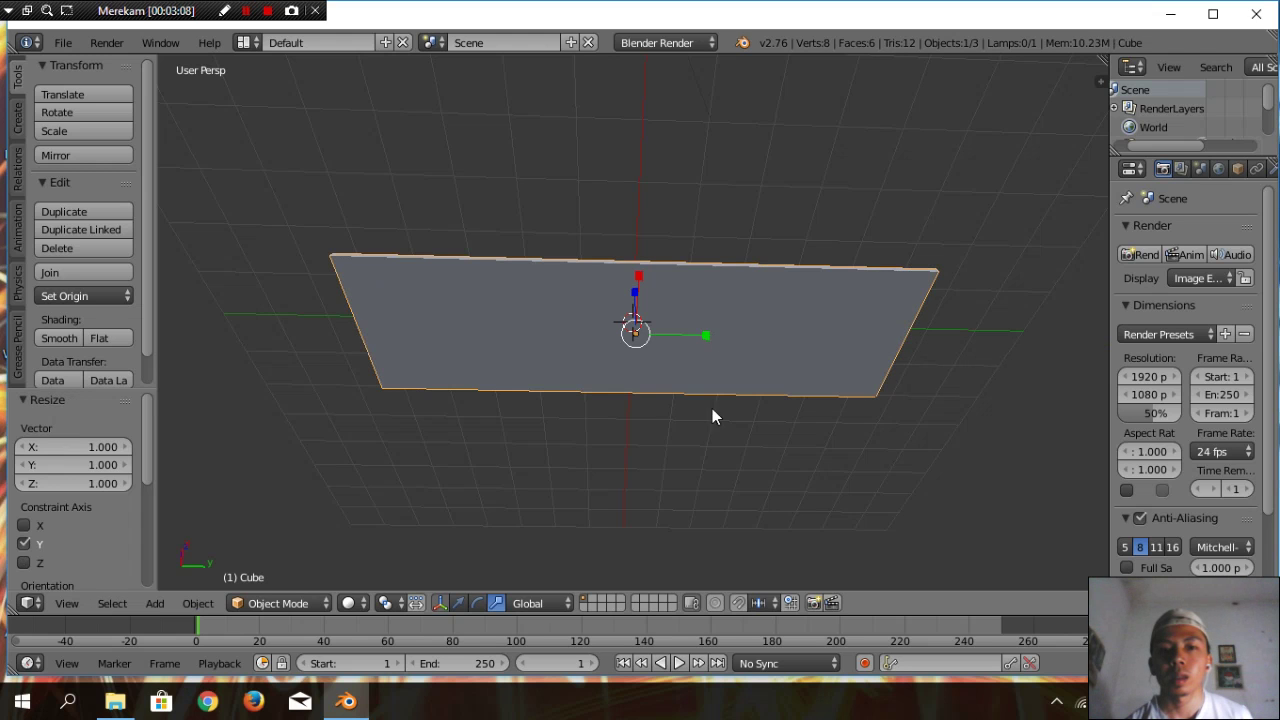
pyautogui.scroll(-1, 719, 443)
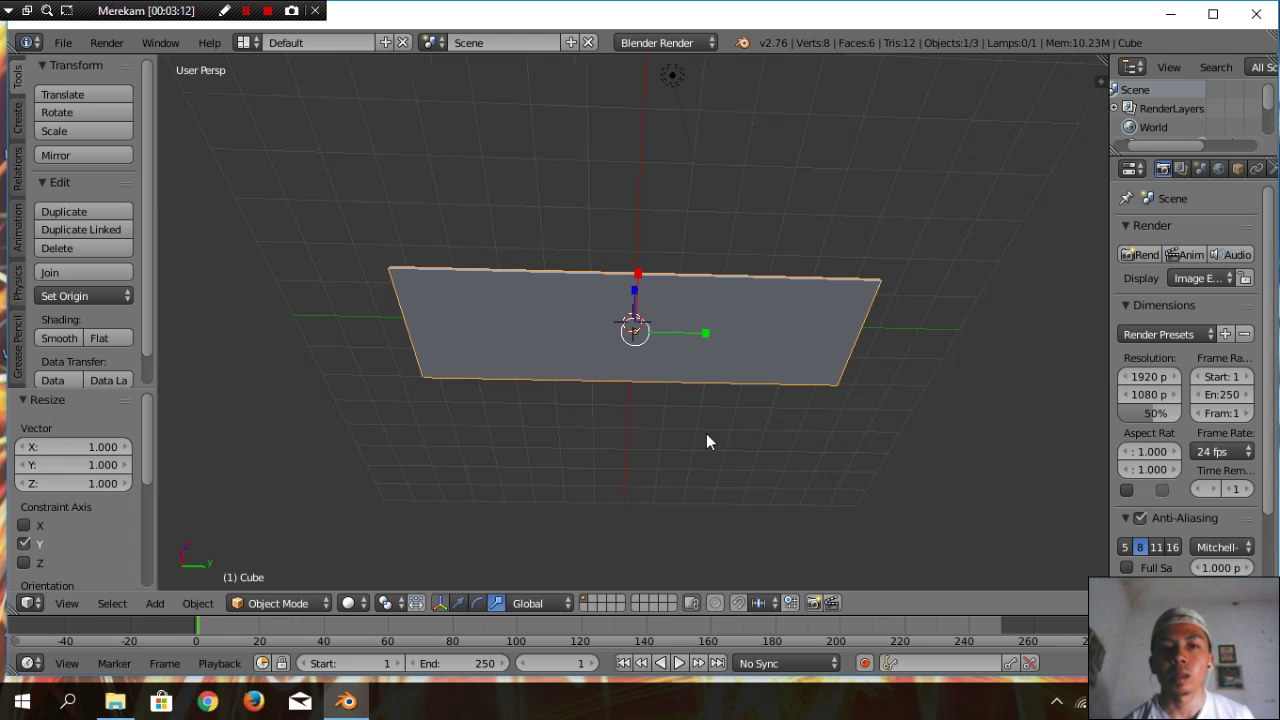
pyautogui.scroll(-4, 625, 468)
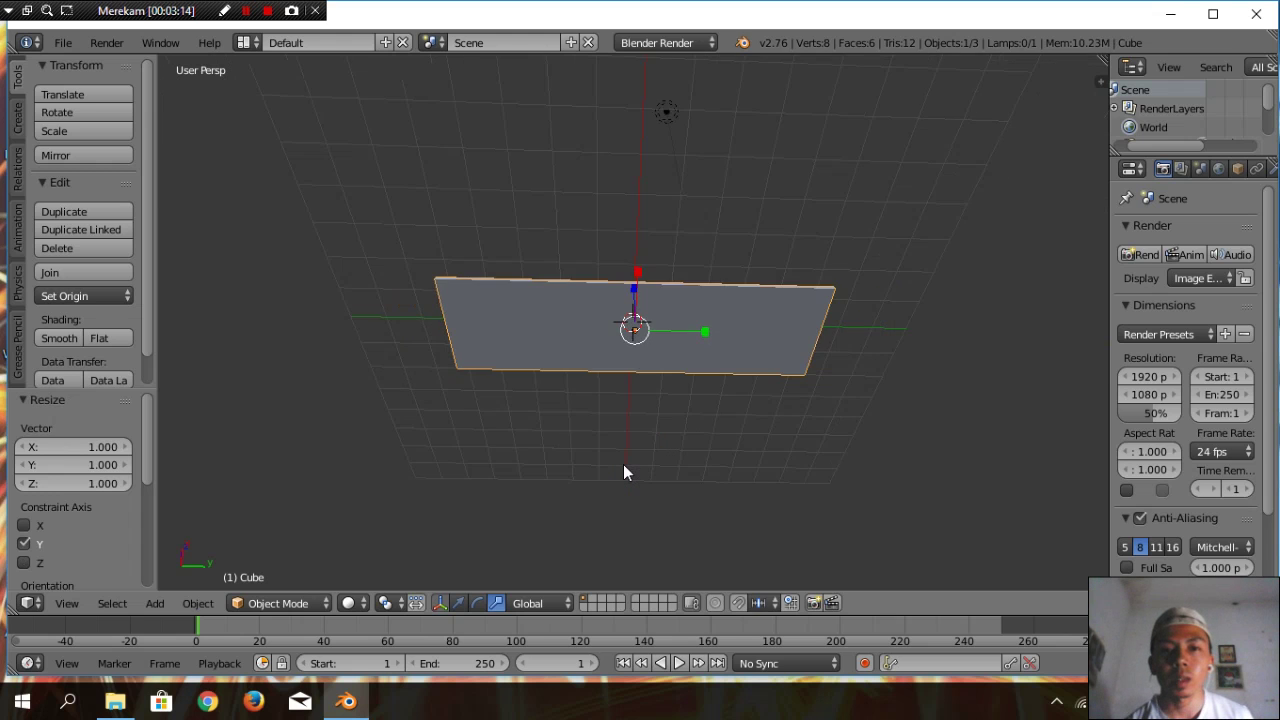
pyautogui.scroll(6, 623, 465)
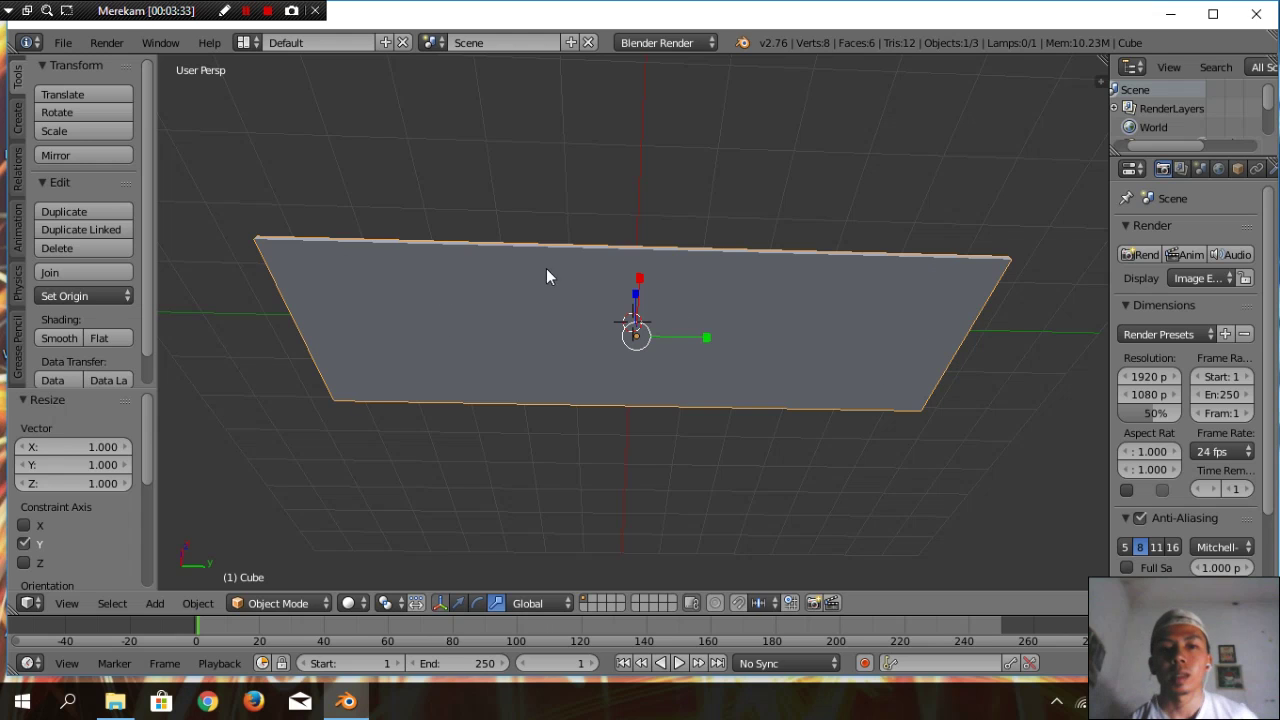
pyautogui.click(275, 604)
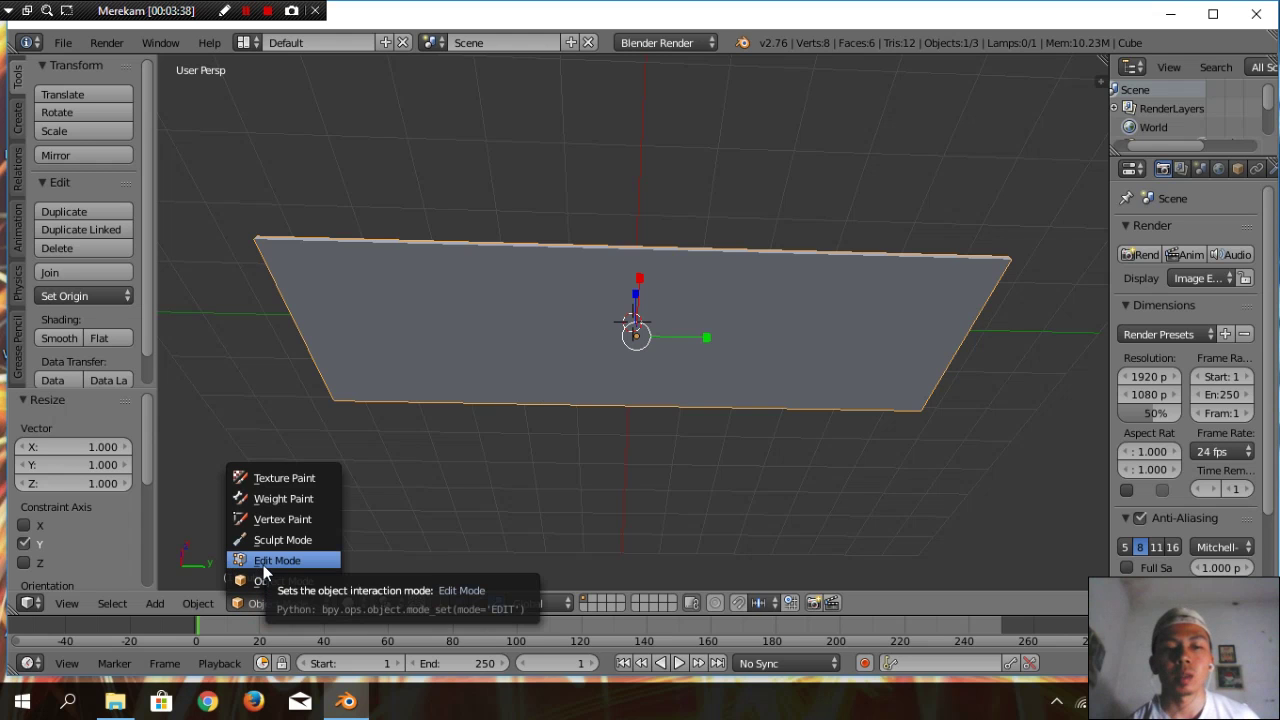
pyautogui.click(262, 560)
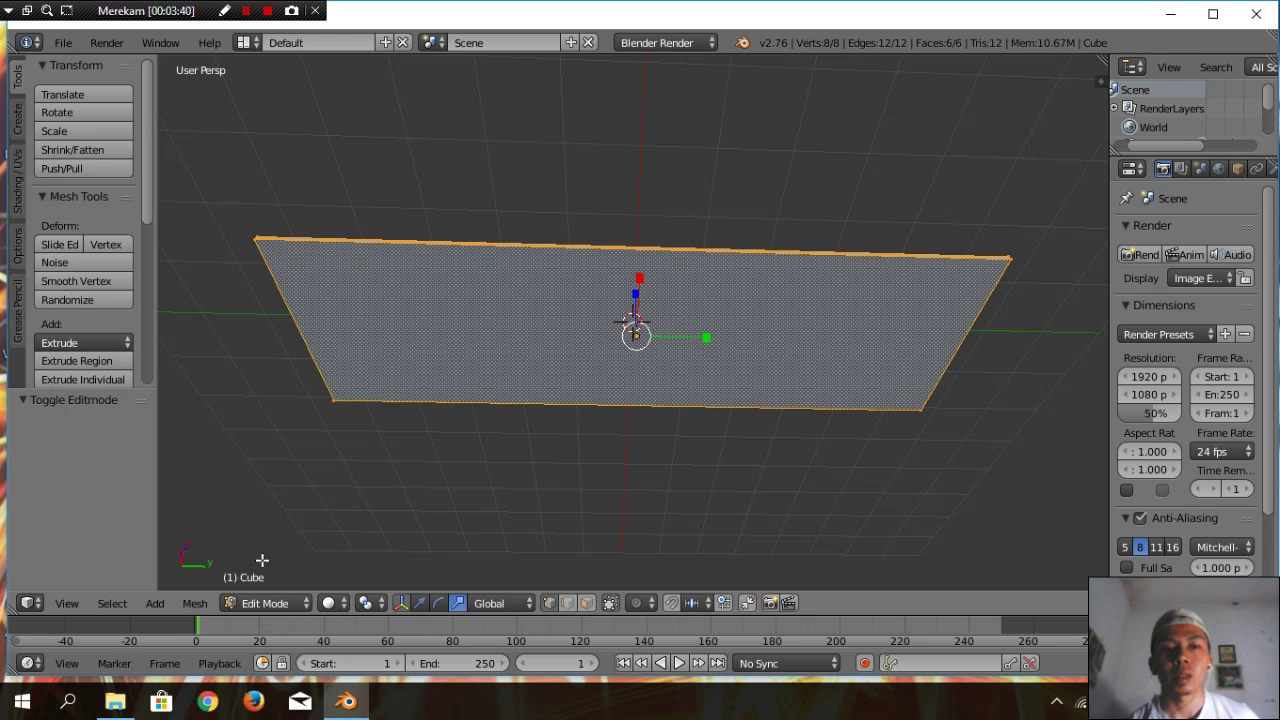
pyautogui.click(270, 604)
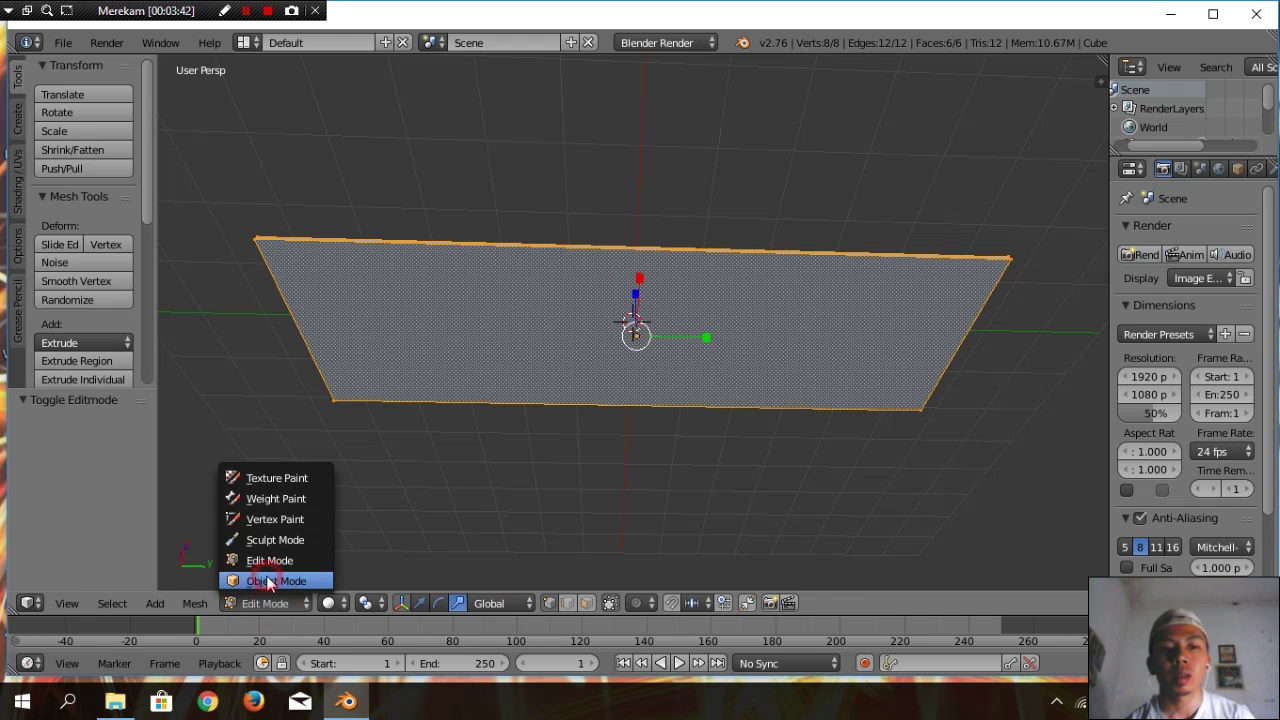
pyautogui.click(268, 581)
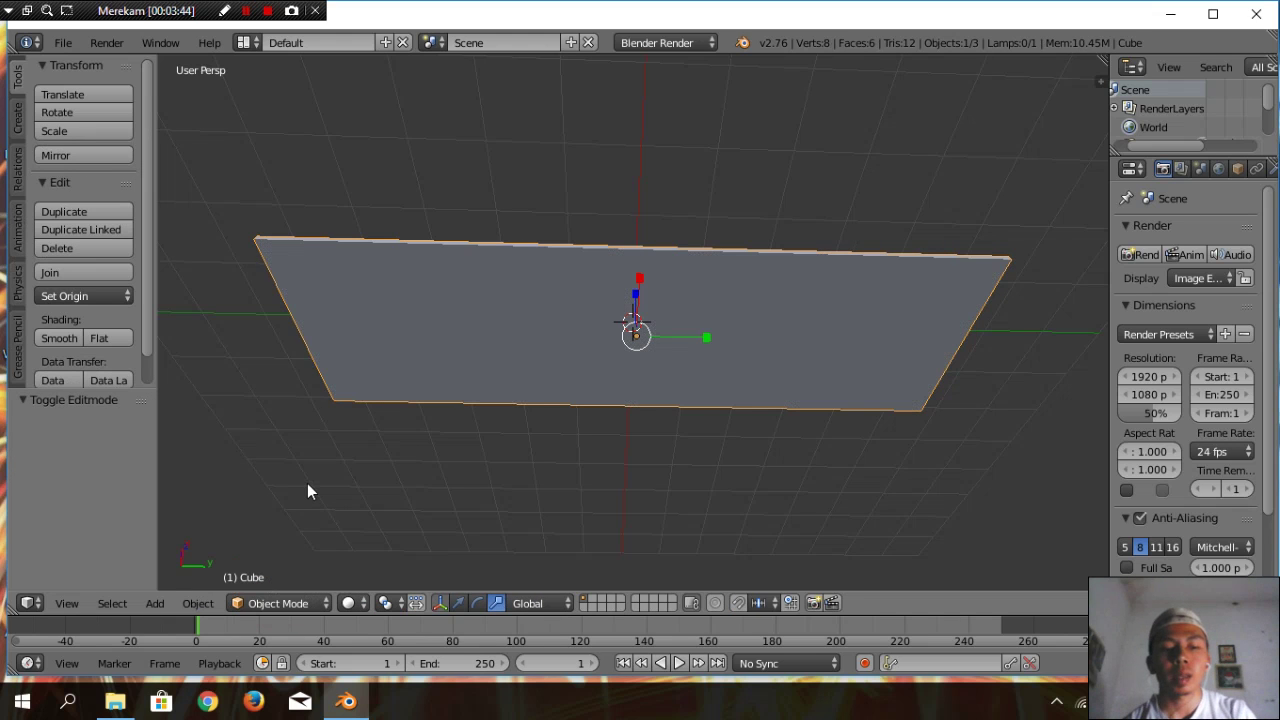
# Enter Edit Mode on the slab and deselect all of its geometry
pyautogui.press('Tab')
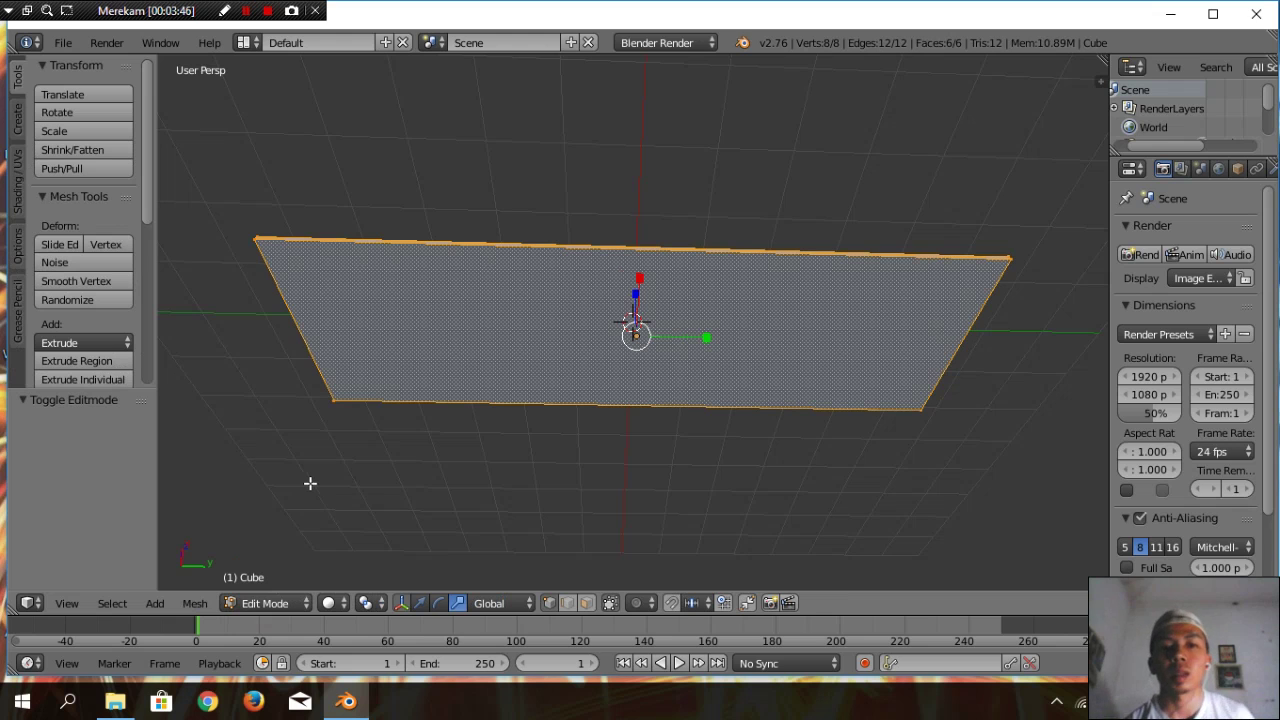
pyautogui.scroll(2, 437, 482)
pyautogui.scroll(-1, 437, 482)
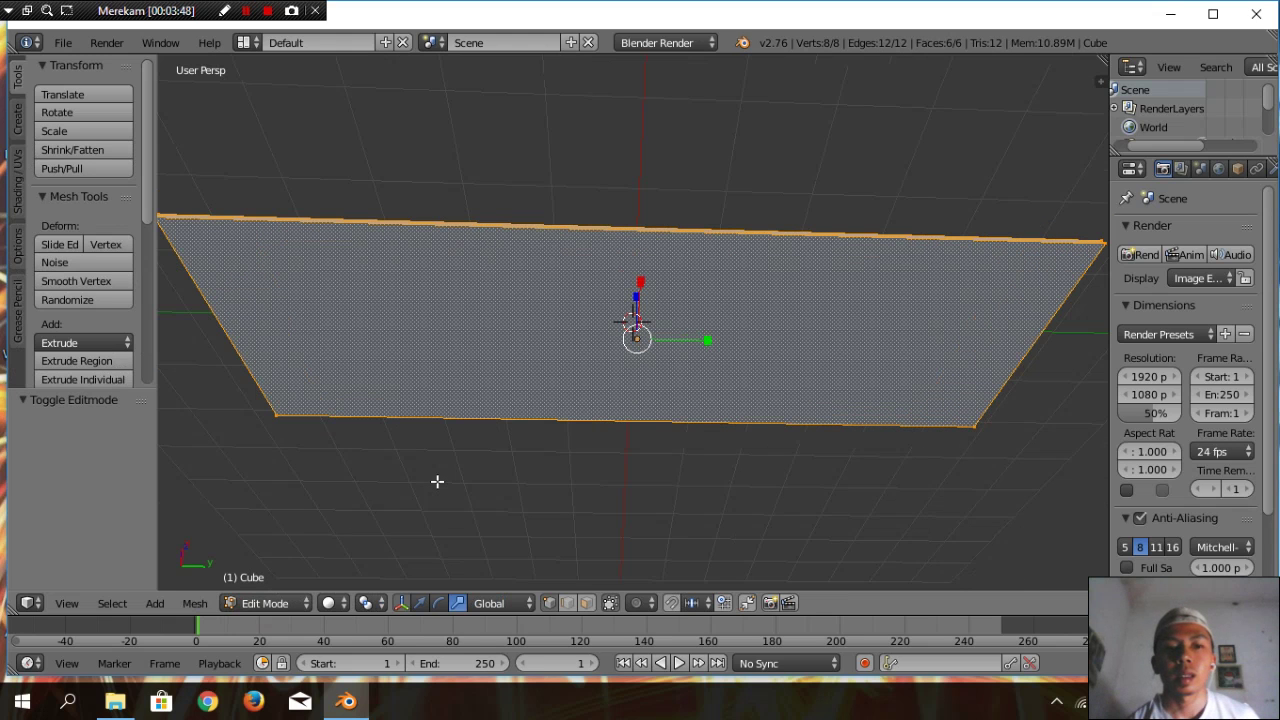
pyautogui.scroll(-1, 437, 482)
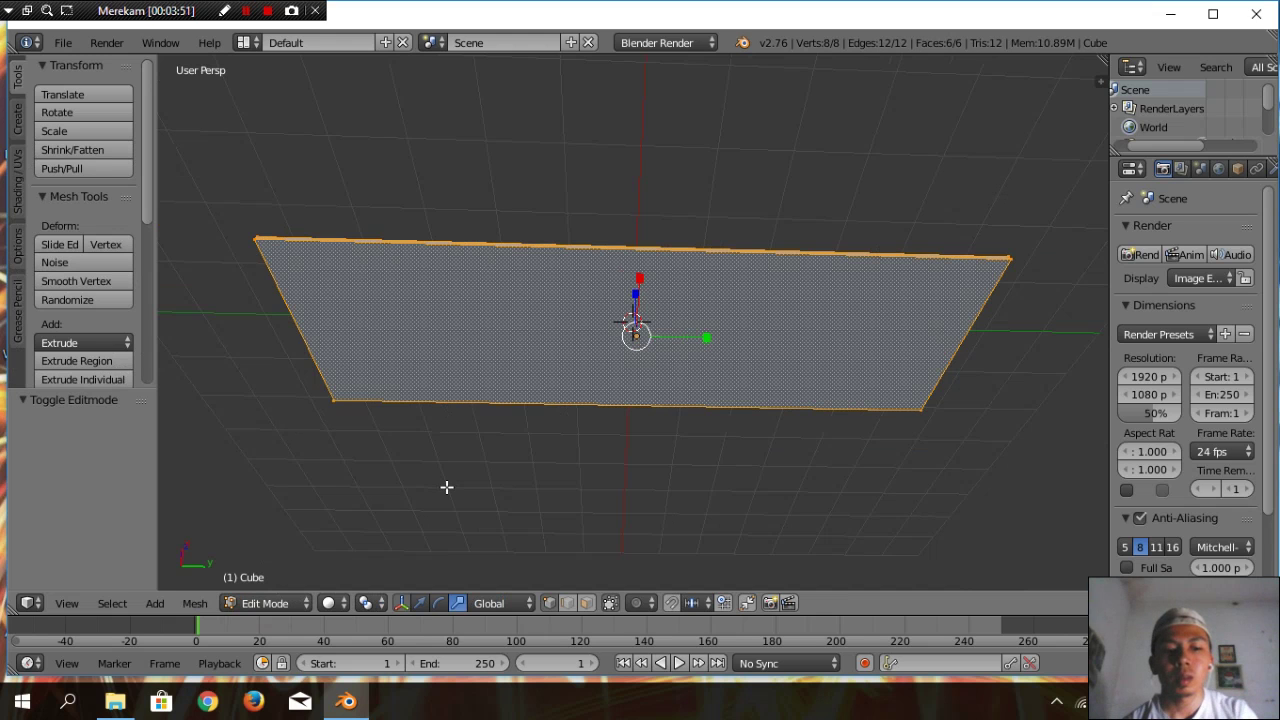
pyautogui.press('a')
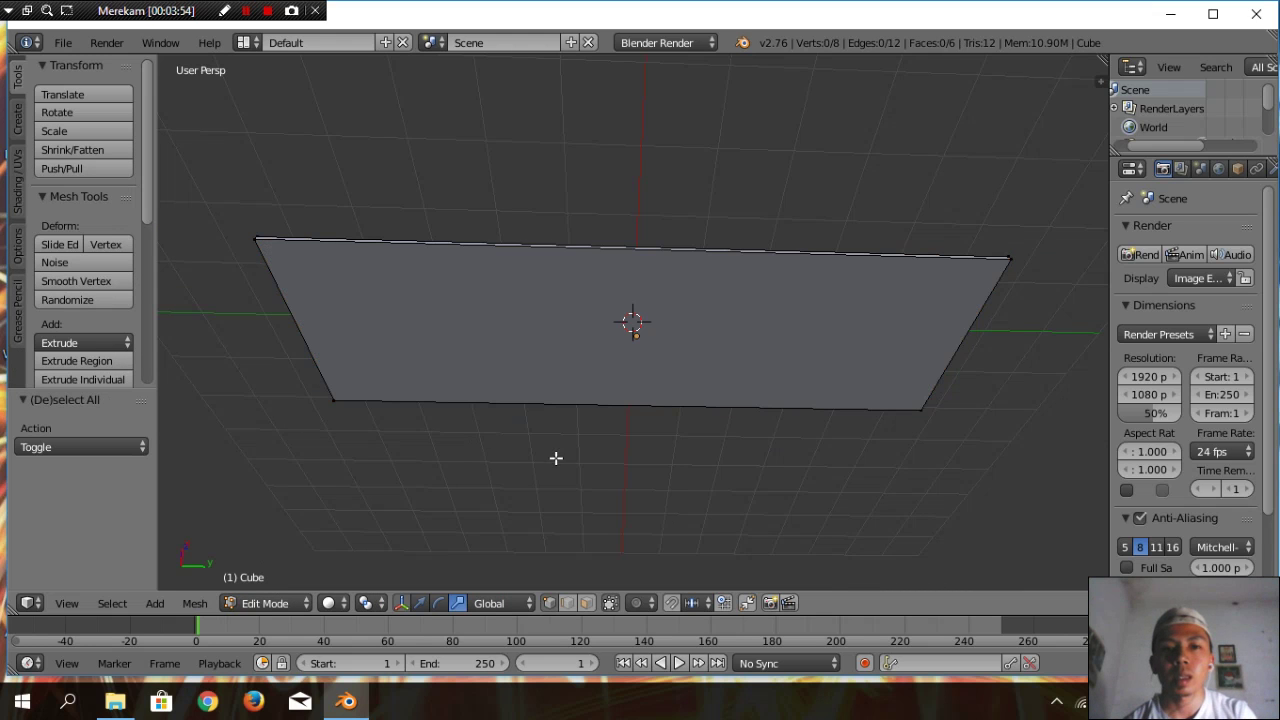
# Add two loop cuts across the slab's width and spread them toward its short ends by scaling about 2.917 along Y
pyautogui.scroll(1, 555, 455)
pyautogui.moveTo(557, 465); pyautogui.dragTo(557, 400, button='middle')
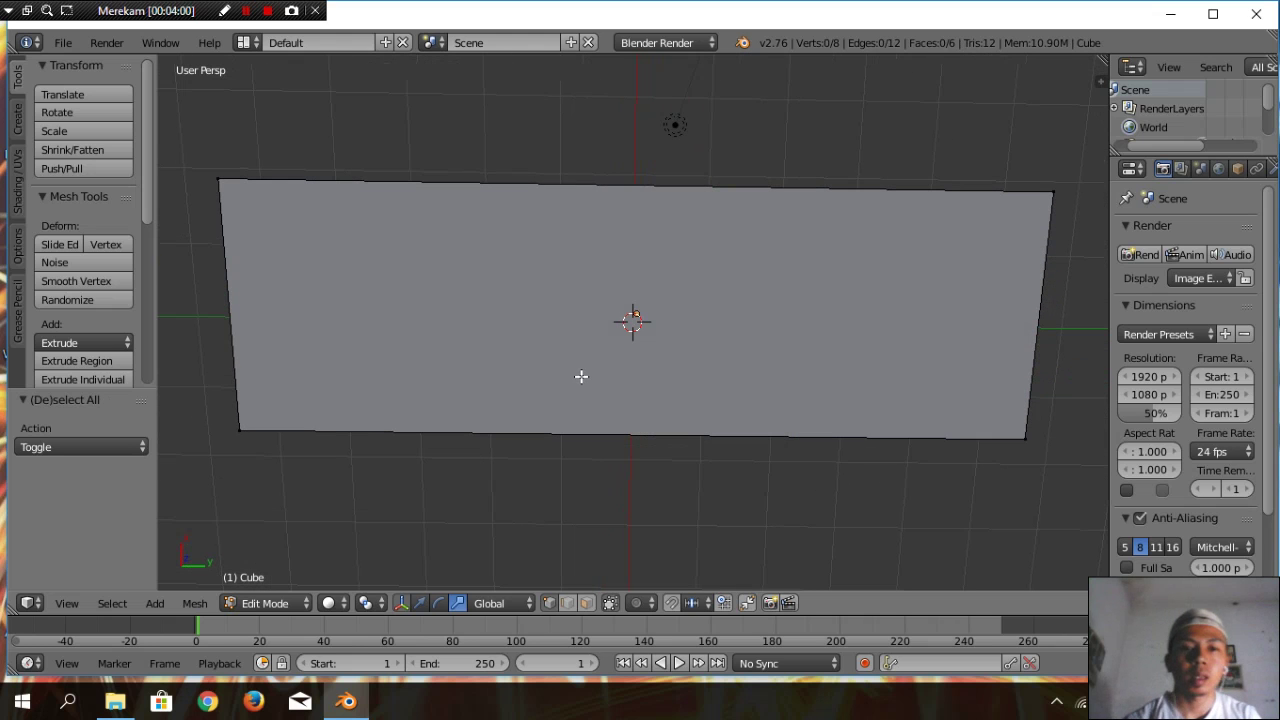
pyautogui.hotkey('ctrl', 'r')
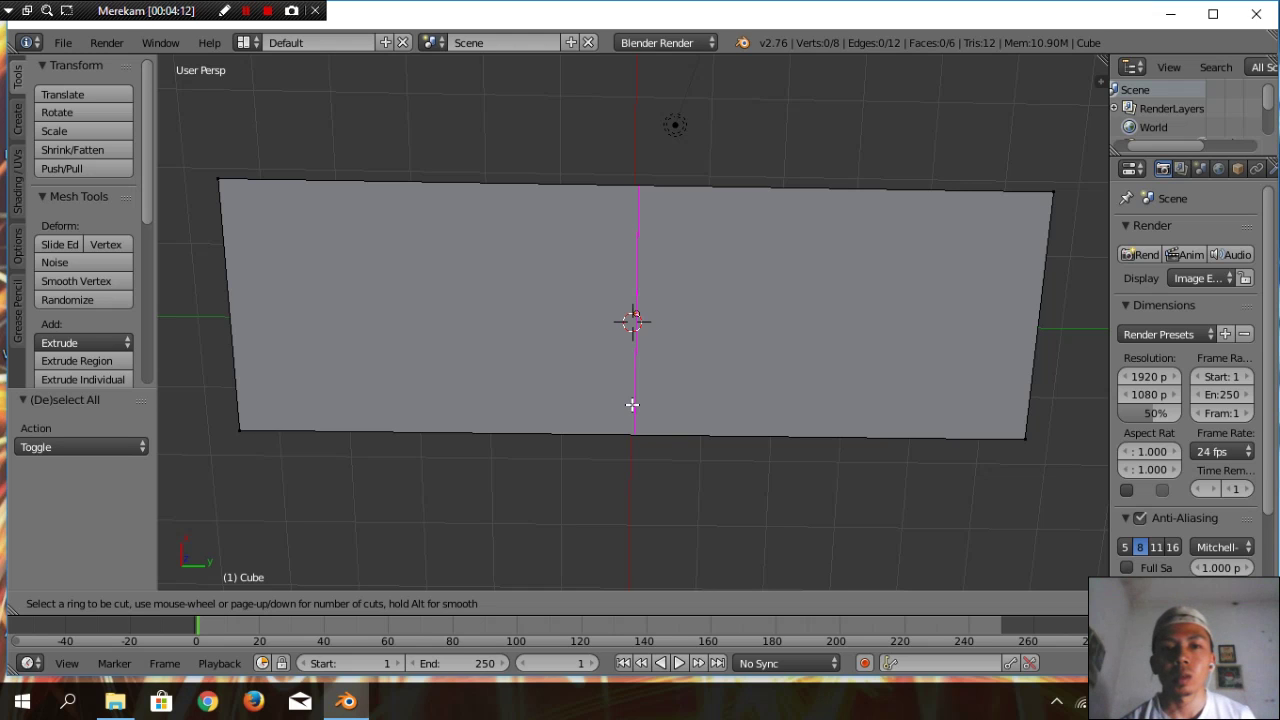
pyautogui.scroll(1, 632, 404)
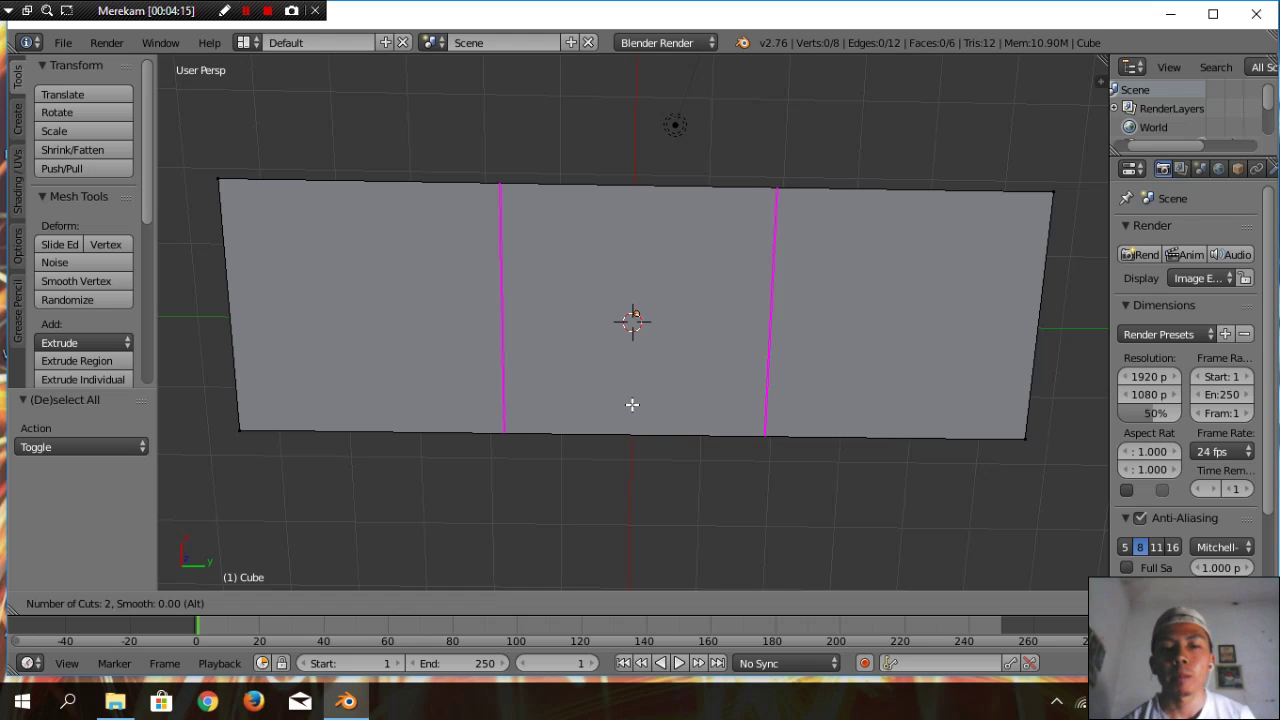
pyautogui.click(632, 404)
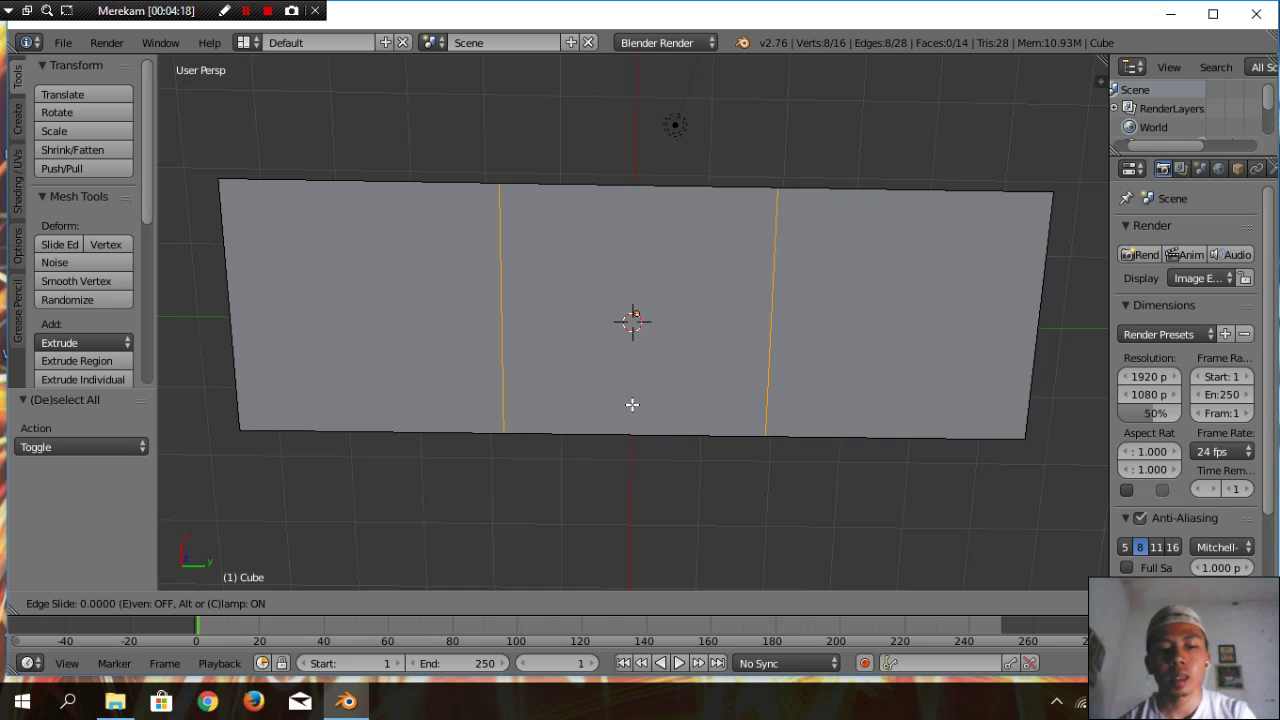
pyautogui.rightClick(632, 404)
pyautogui.press('s')
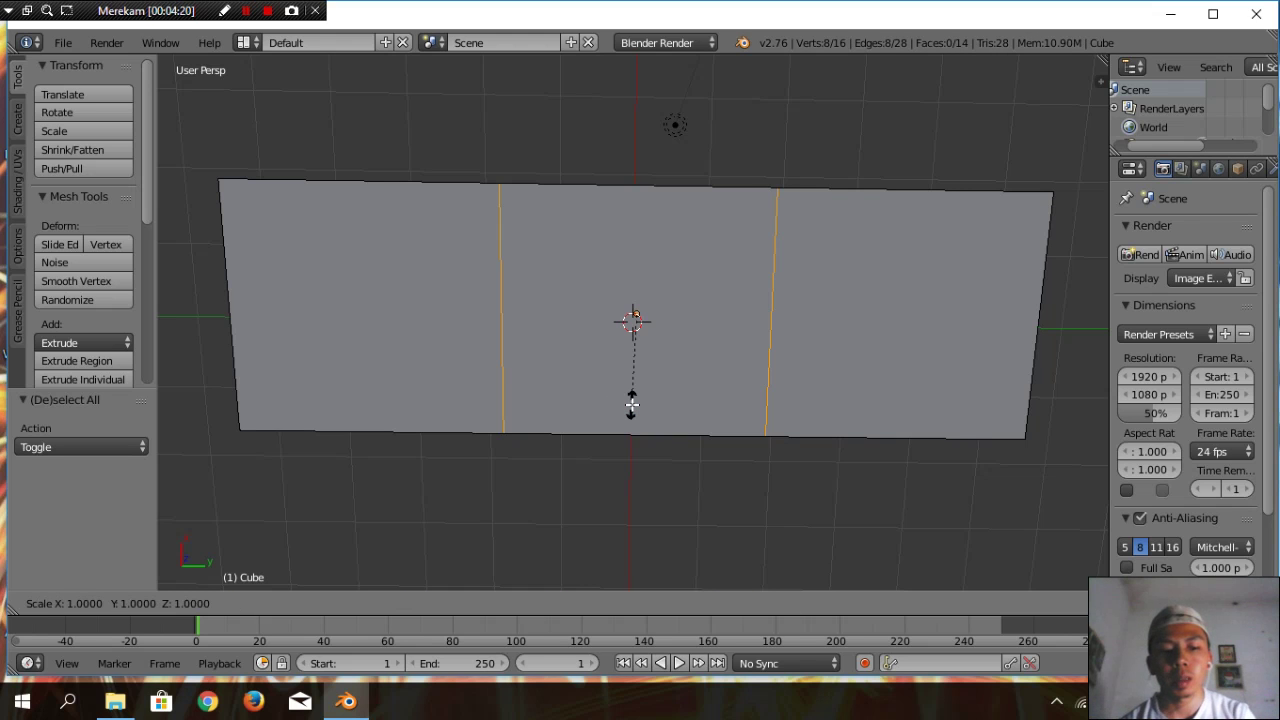
pyautogui.press('y')
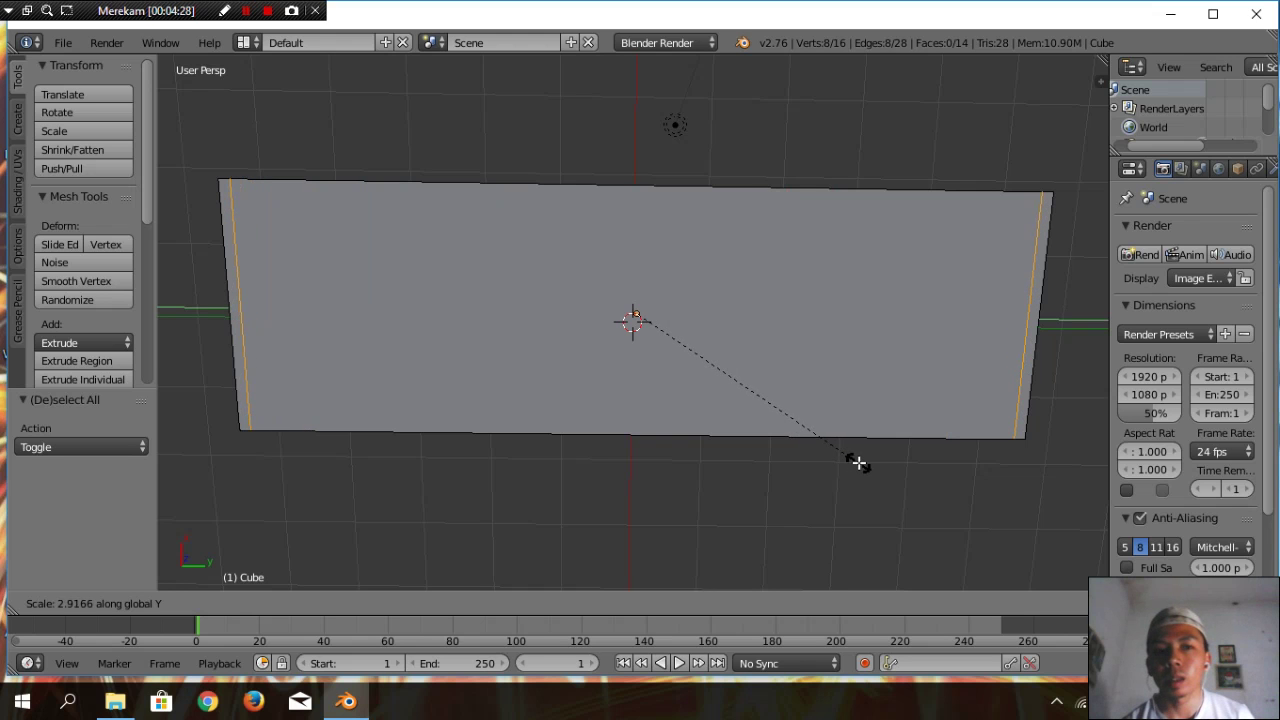
pyautogui.click(858, 462)
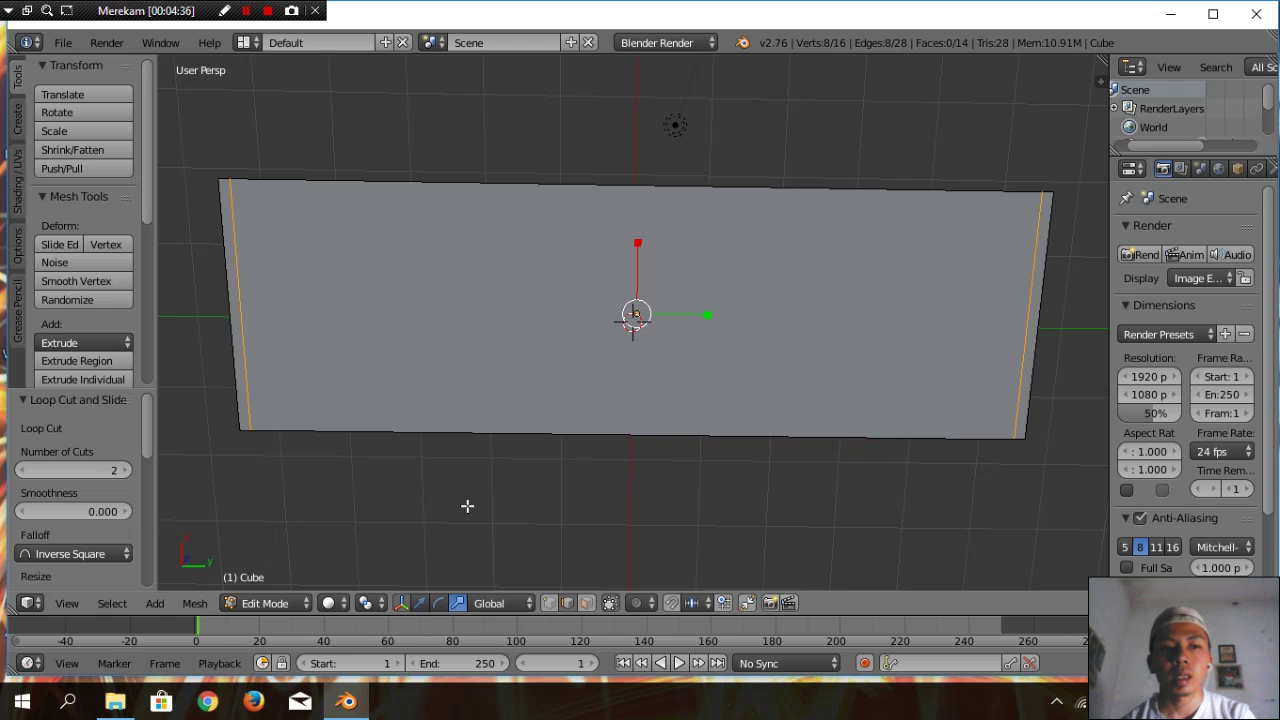
# Start the Screencast Keys display in the 3D view
pyautogui.press('n')
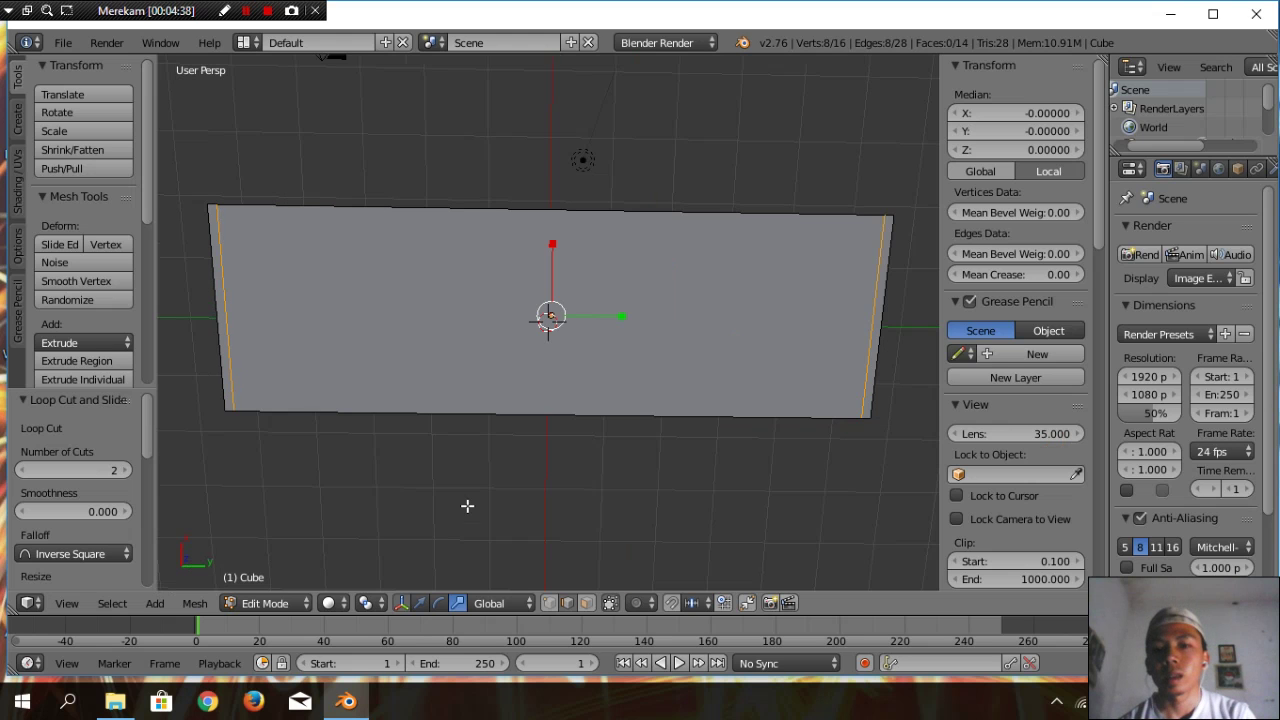
pyautogui.scroll(-12, 953, 361)
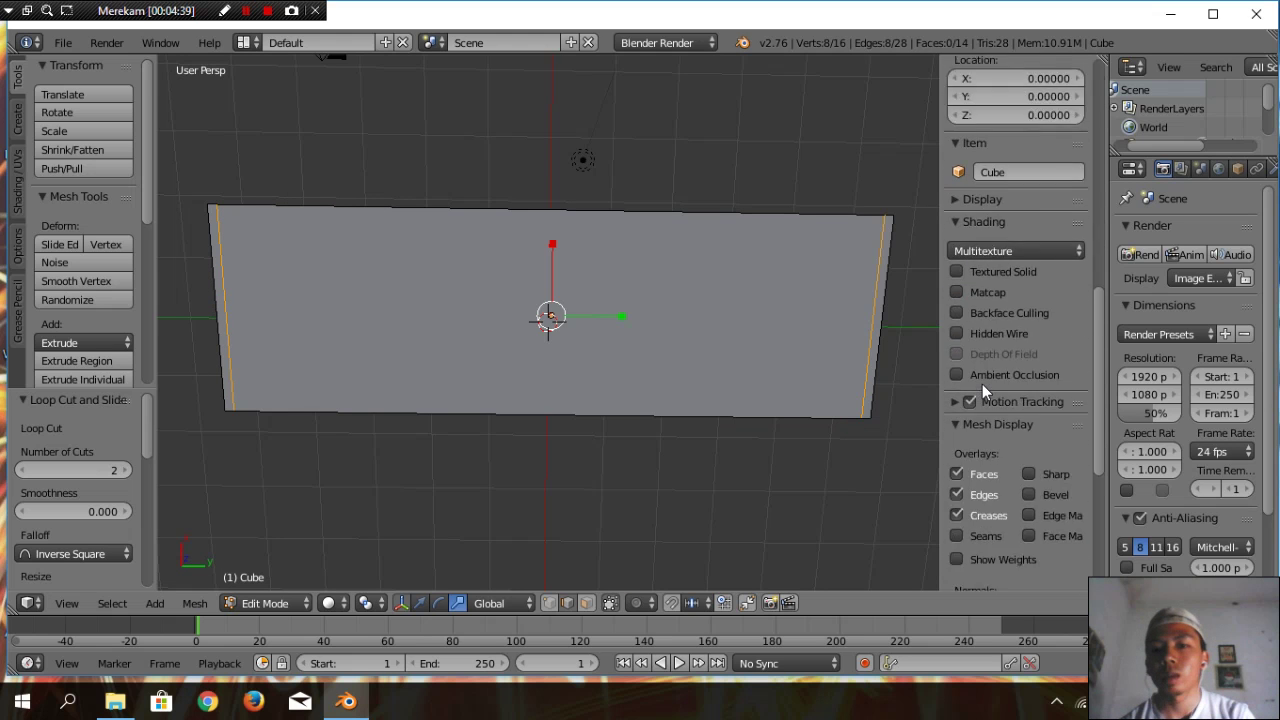
pyautogui.scroll(-8, 982, 384)
pyautogui.click(1007, 576)
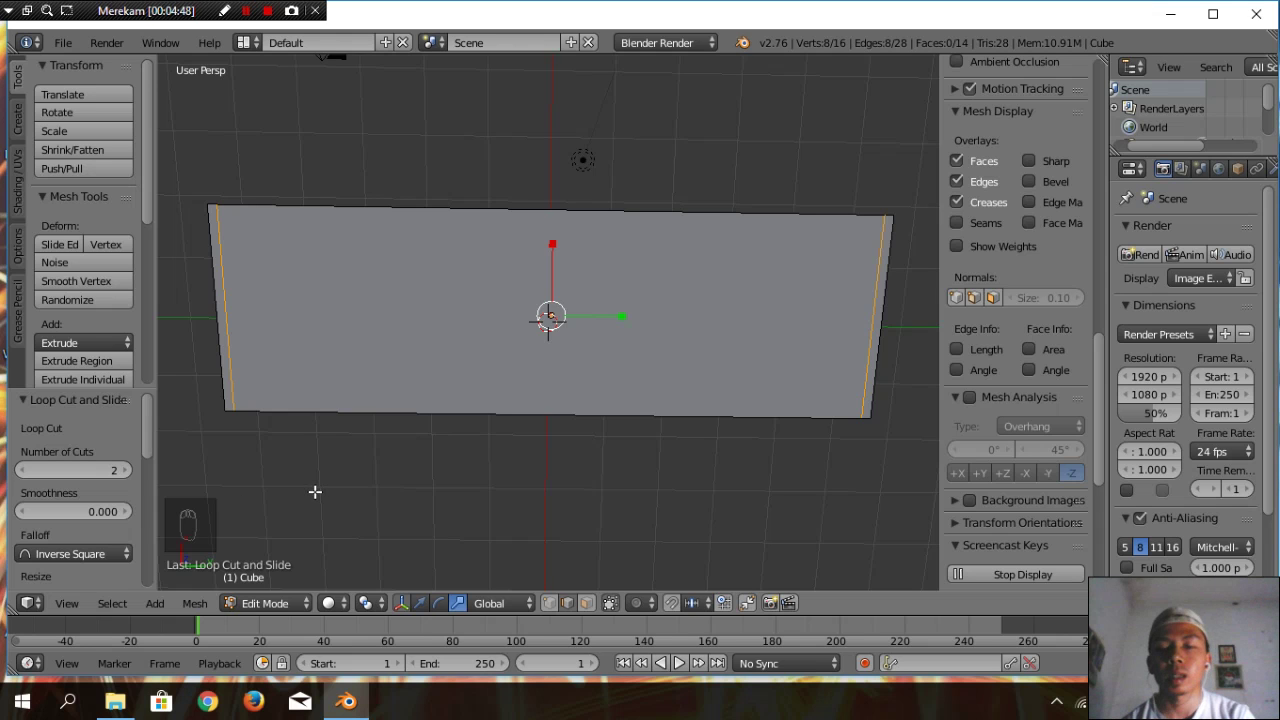
pyautogui.press('n')
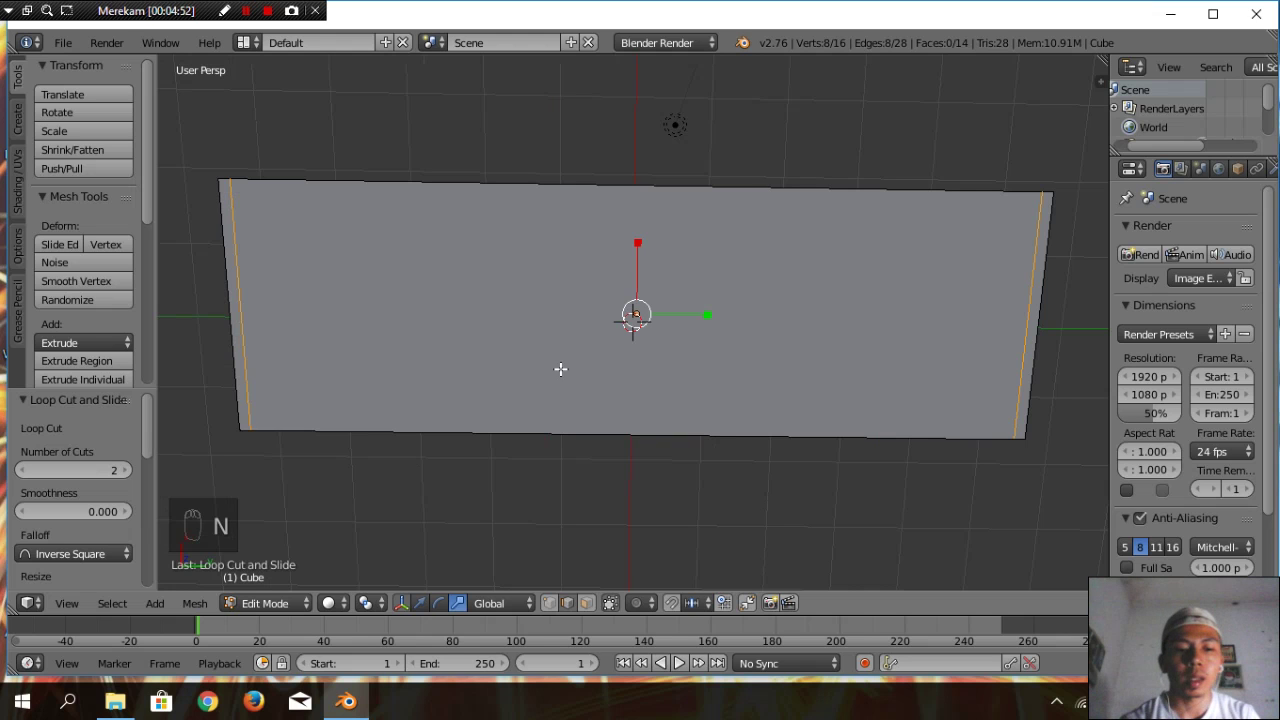
# Add two more crosswise loop cuts and scale them about 2.95 along Y, just inside the existing pair near the short ends
pyautogui.hotkey('ctrl', 'r')
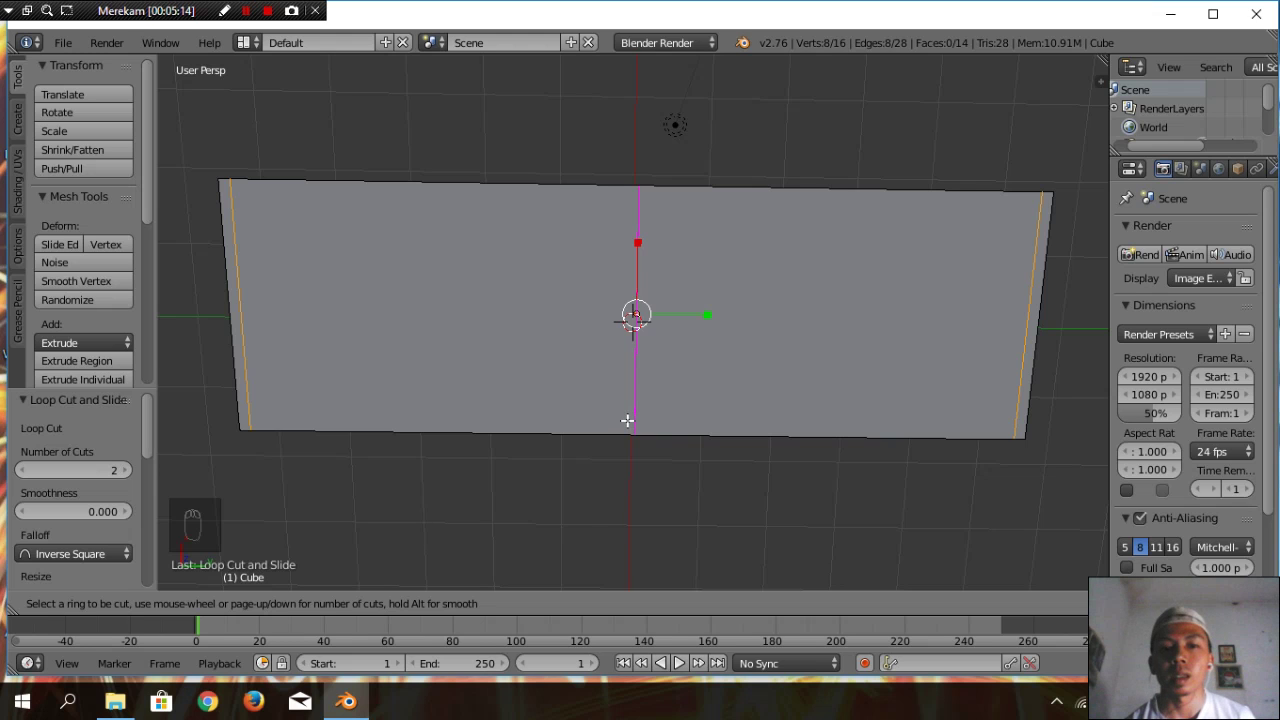
pyautogui.scroll(1, 627, 421)
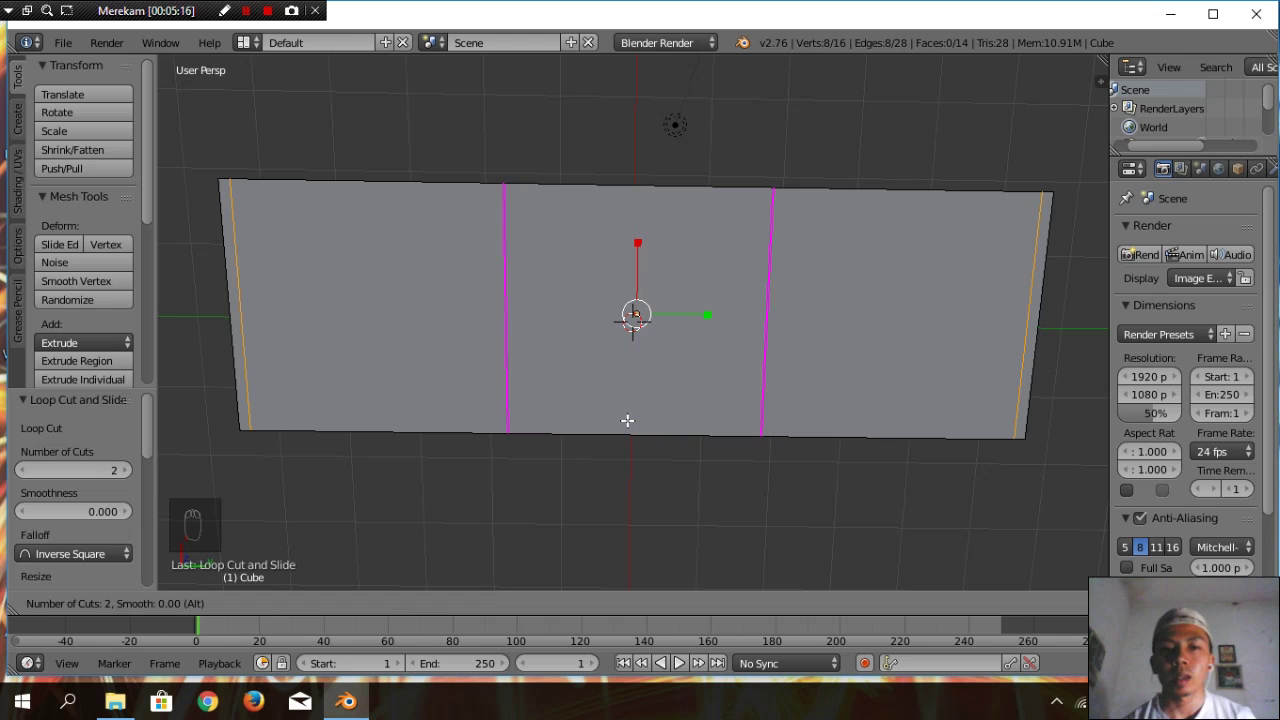
pyautogui.click(627, 421)
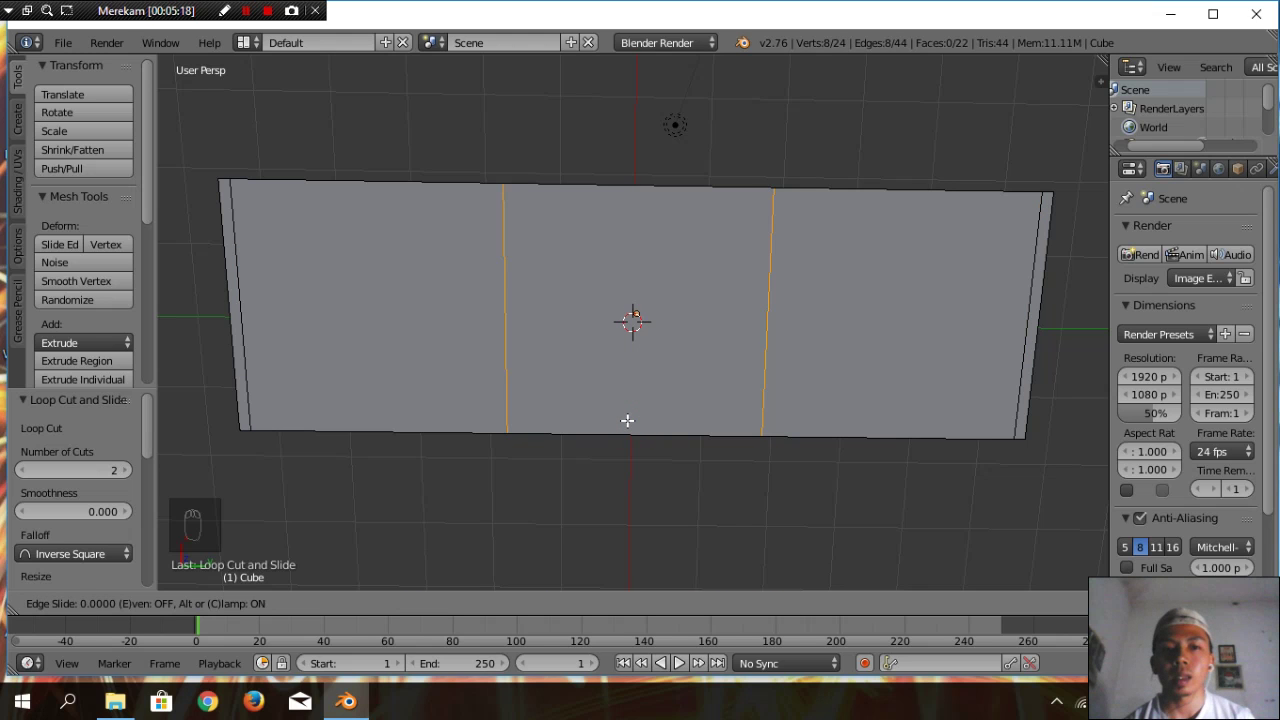
pyautogui.rightClick(627, 421)
pyautogui.press('s')
pyautogui.press('y')
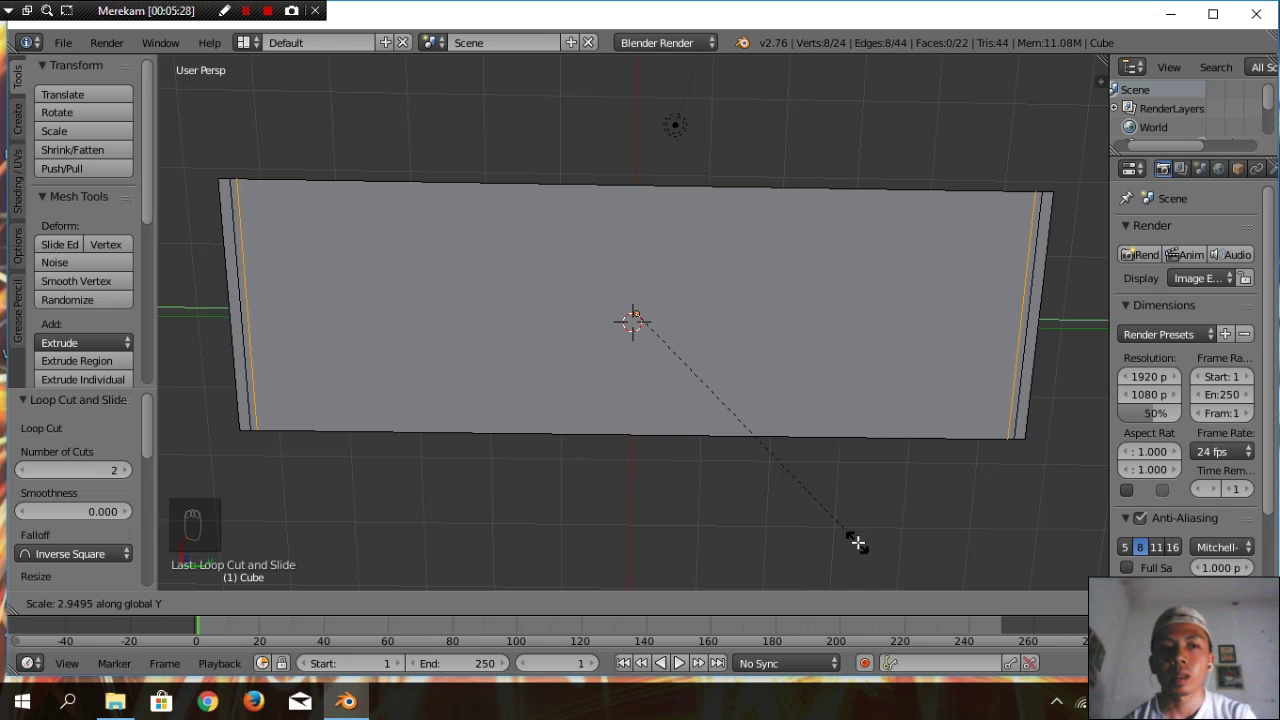
pyautogui.click(857, 542)
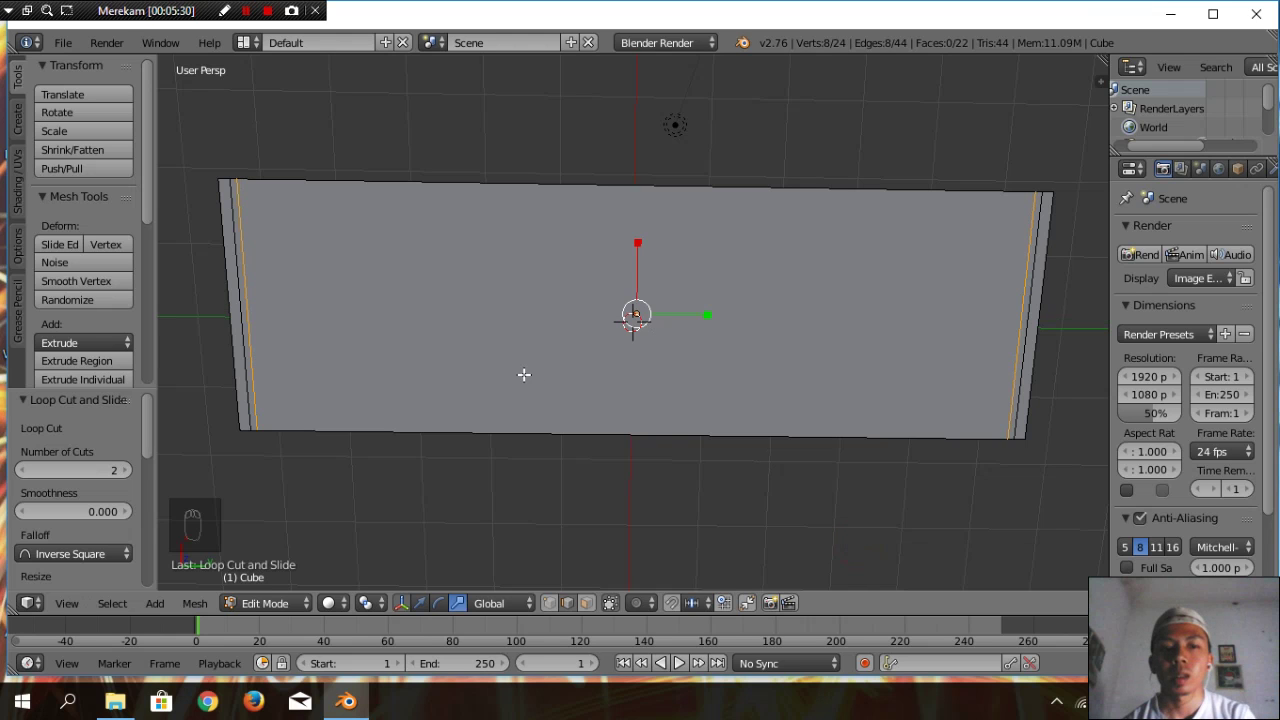
# Add two lengthwise loop cuts to the slab and scale them about 2.779 along X toward its long edges
pyautogui.hotkey('ctrl', 'r')
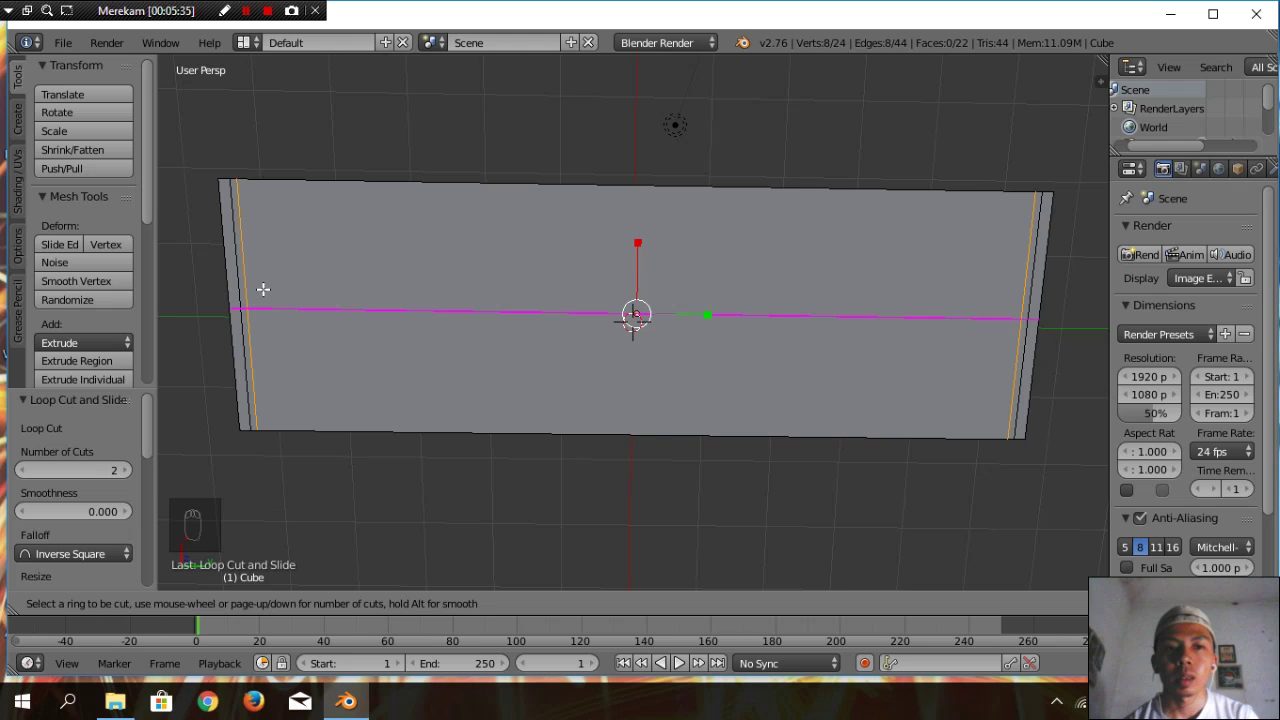
pyautogui.scroll(1, 263, 289)
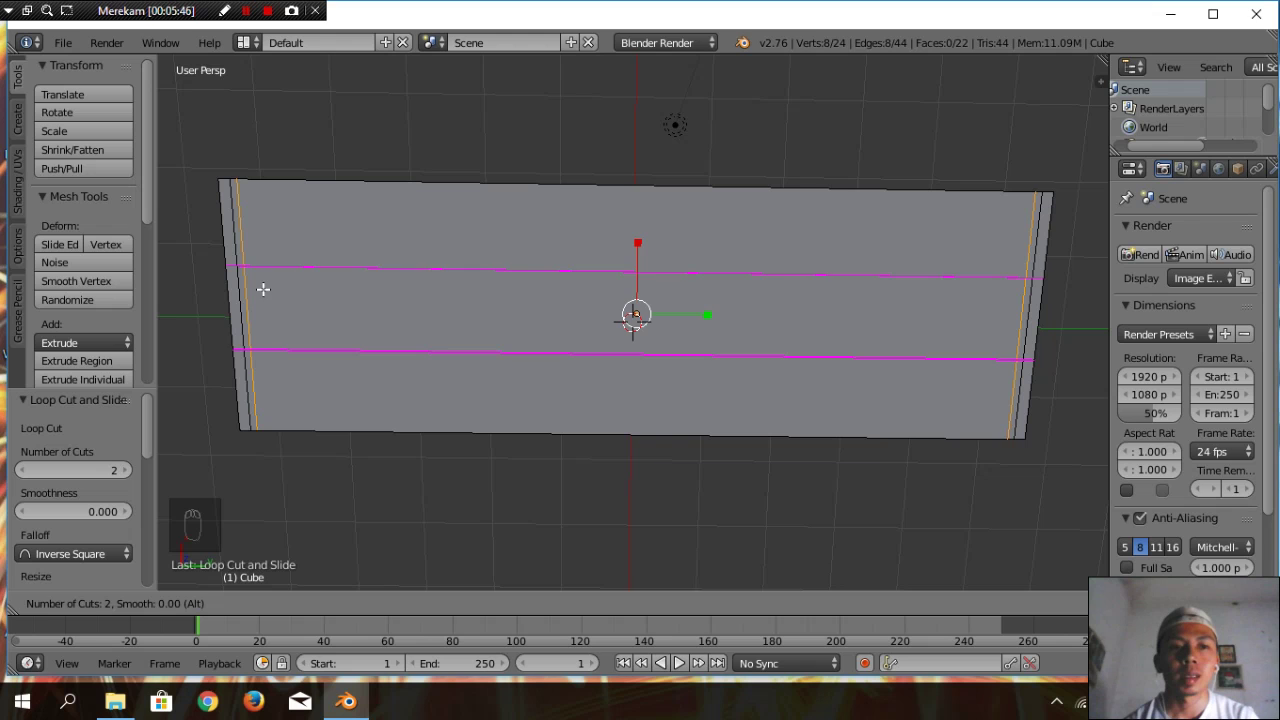
pyautogui.click(263, 289)
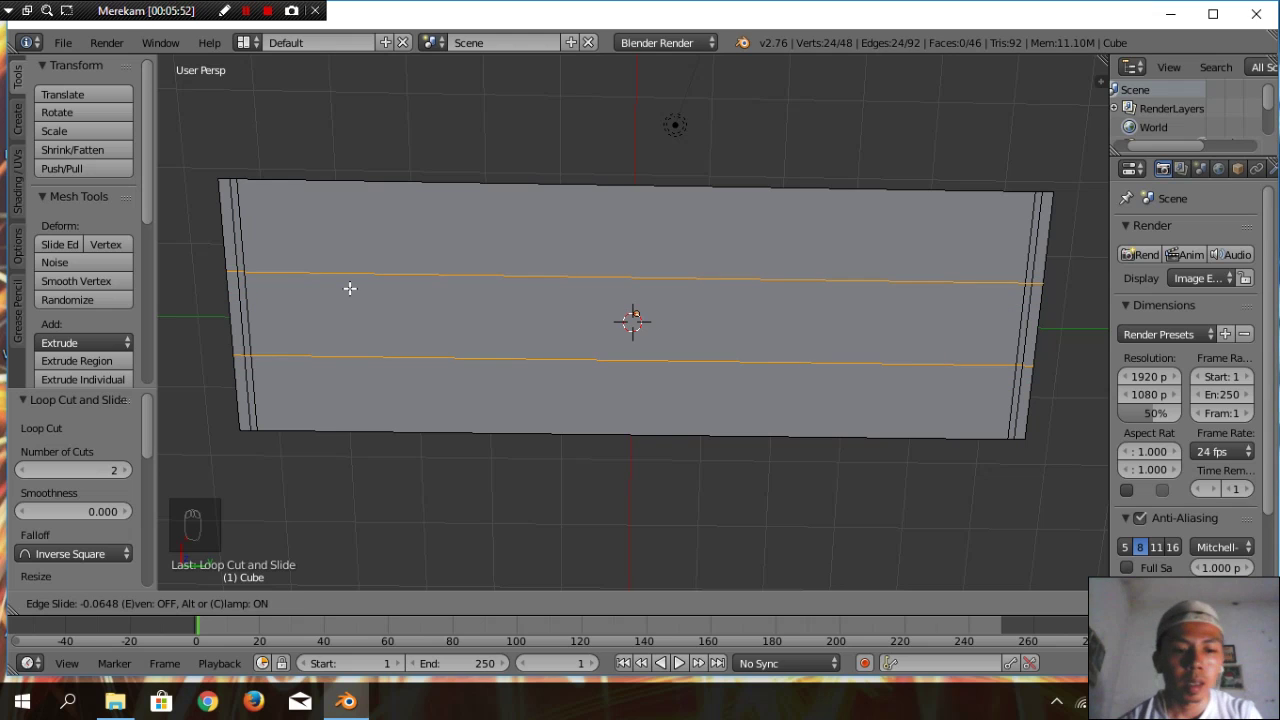
pyautogui.rightClick(350, 288)
pyautogui.press('s')
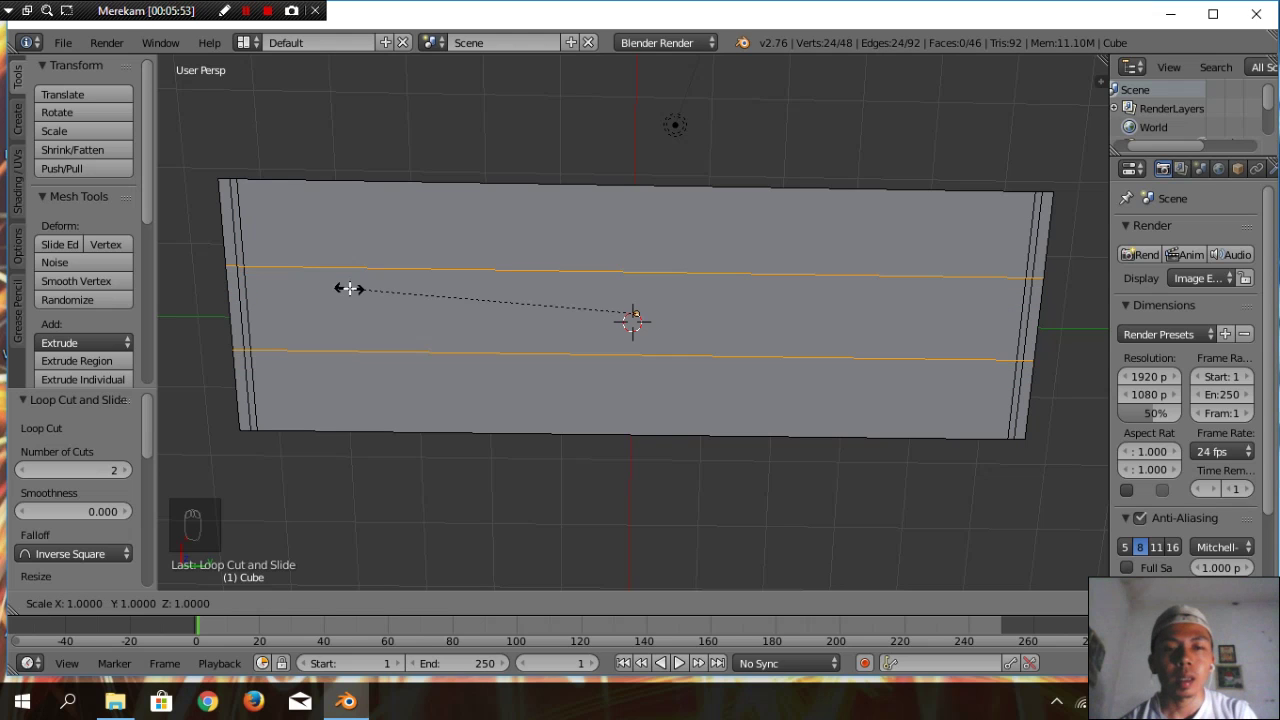
pyautogui.press('x')
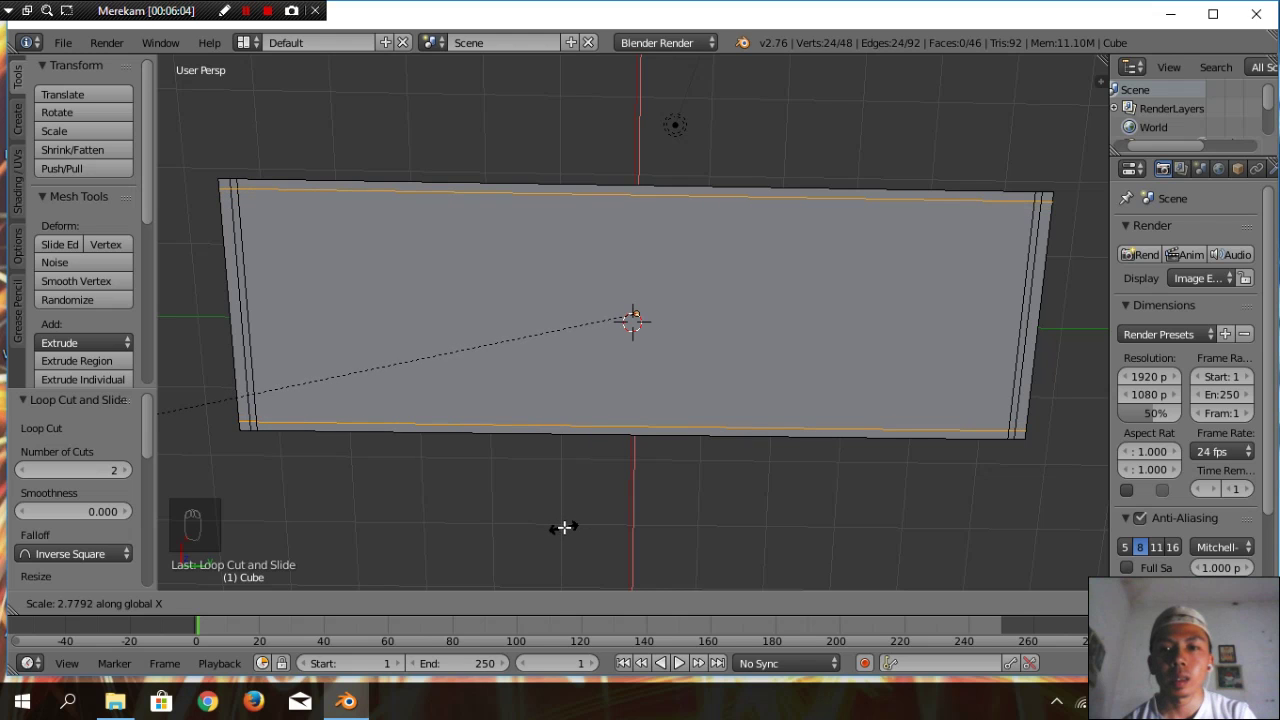
pyautogui.click(563, 527)
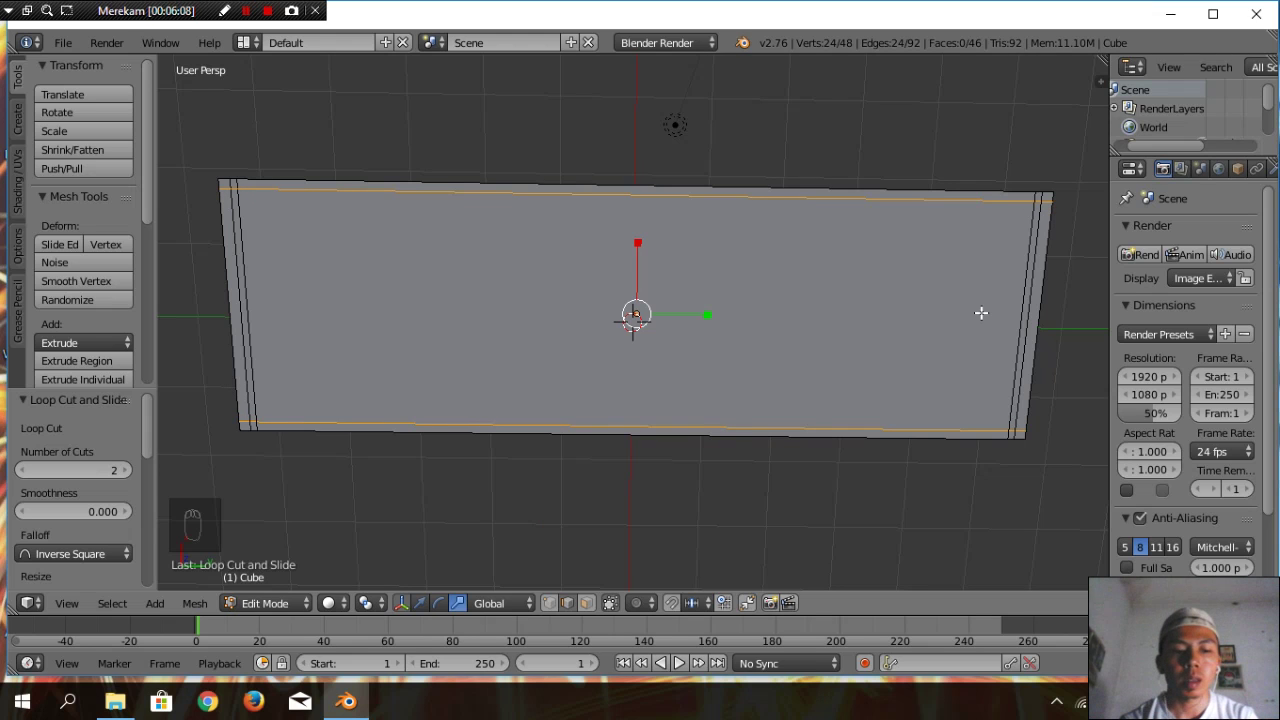
# Add a second pair of lengthwise loop cuts and scale them about 2.802 along X, just inside the first lengthwise pair
pyautogui.hotkey('ctrl', 'r')
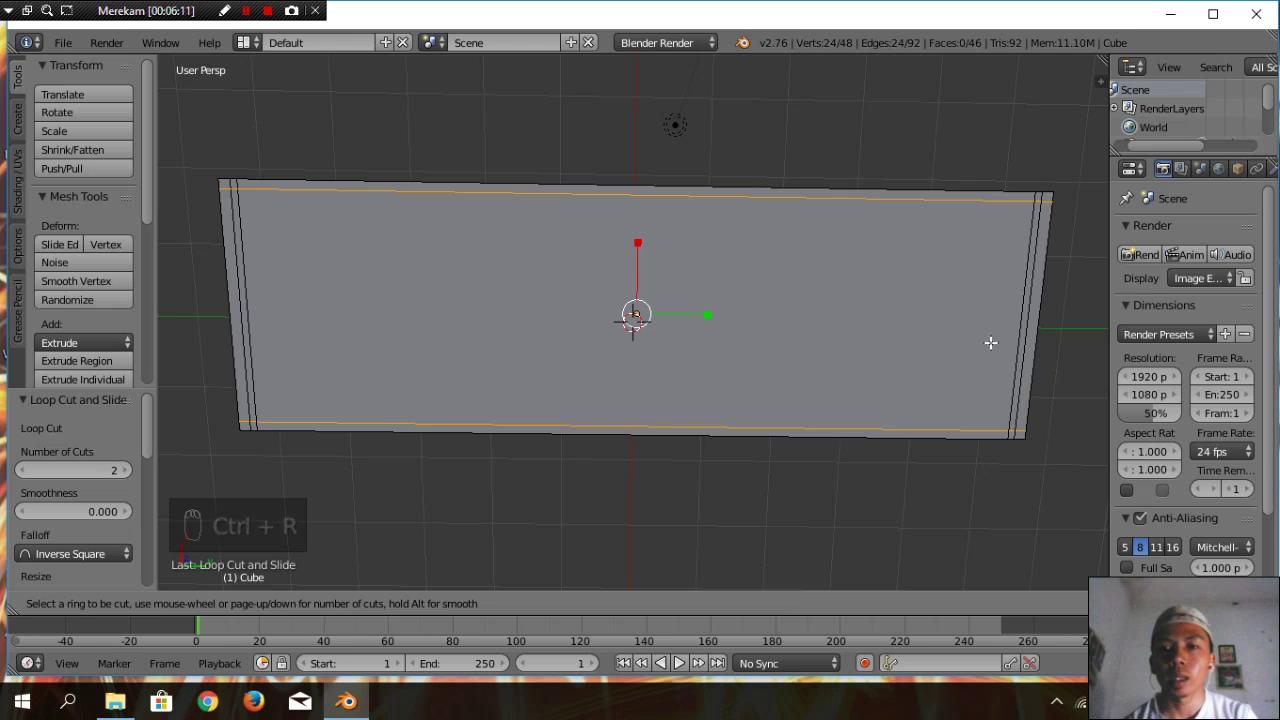
pyautogui.scroll(1, 996, 336)
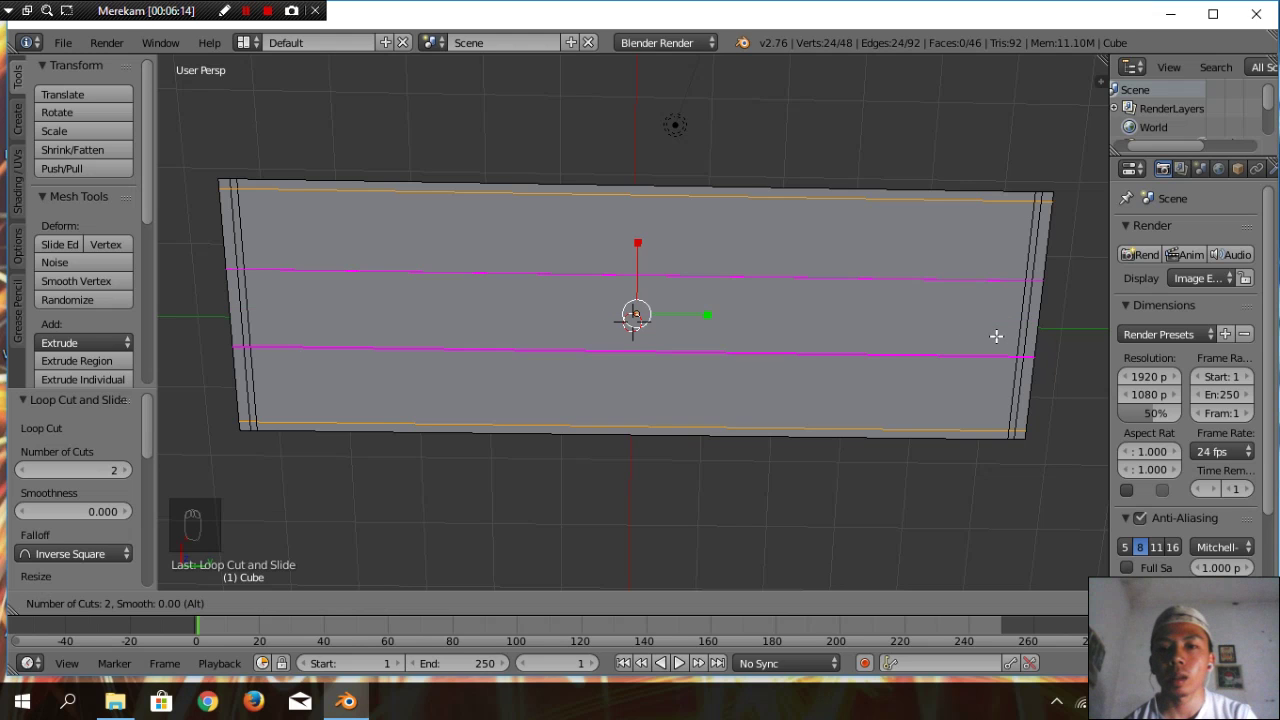
pyautogui.click(996, 336)
pyautogui.rightClick(996, 336)
pyautogui.press('s')
pyautogui.press('x')
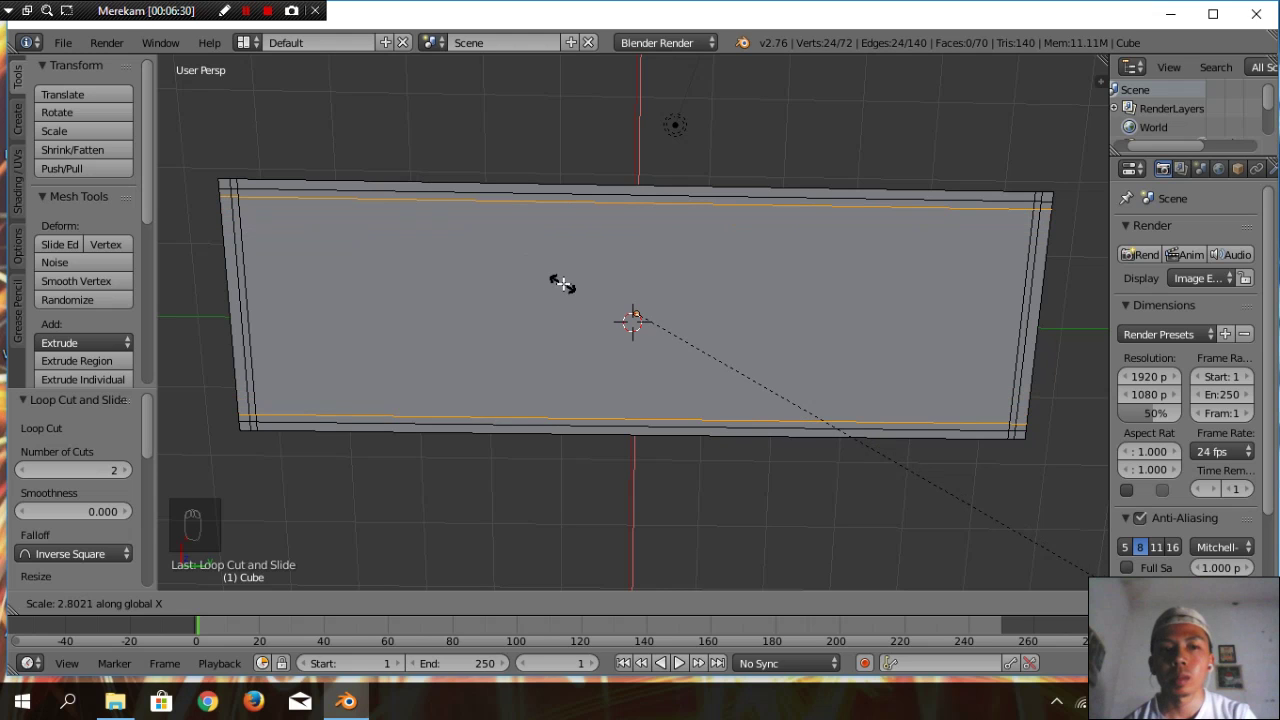
pyautogui.click(562, 284)
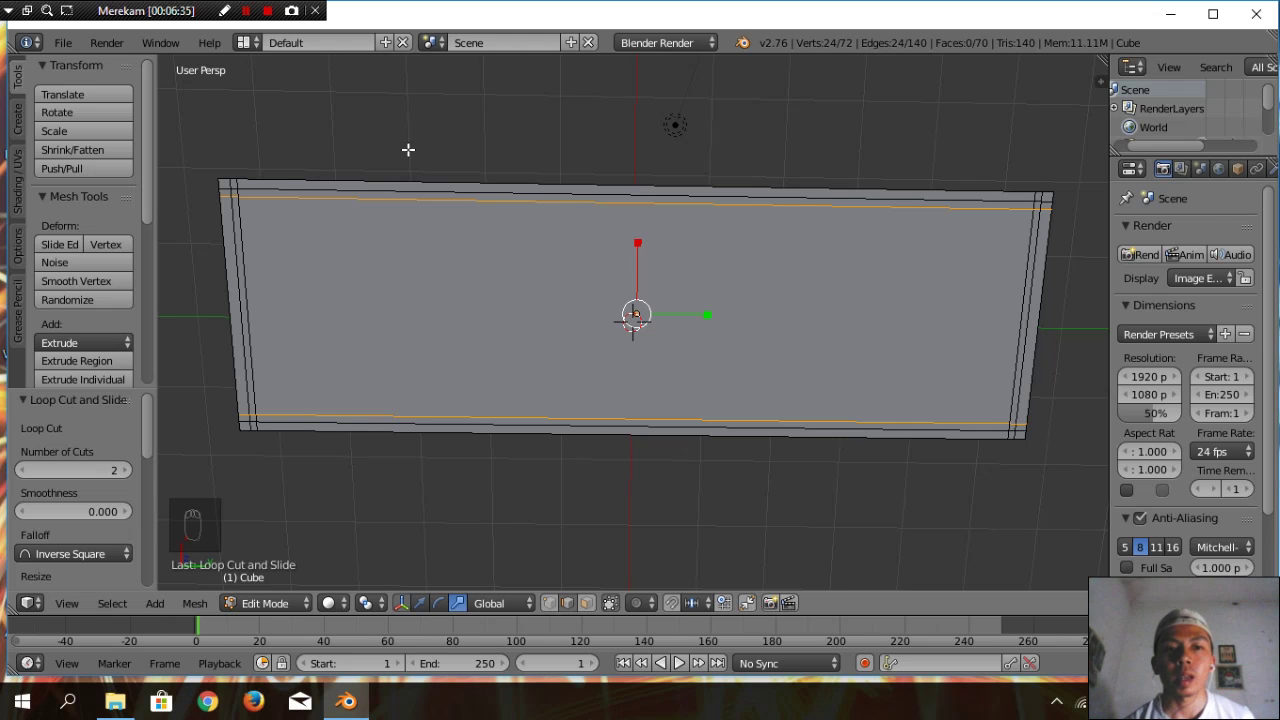
# Add a single crosswise loop cut to the slab and slide it about -0.64, toward the -Y end
pyautogui.scroll(-1, 394, 413)
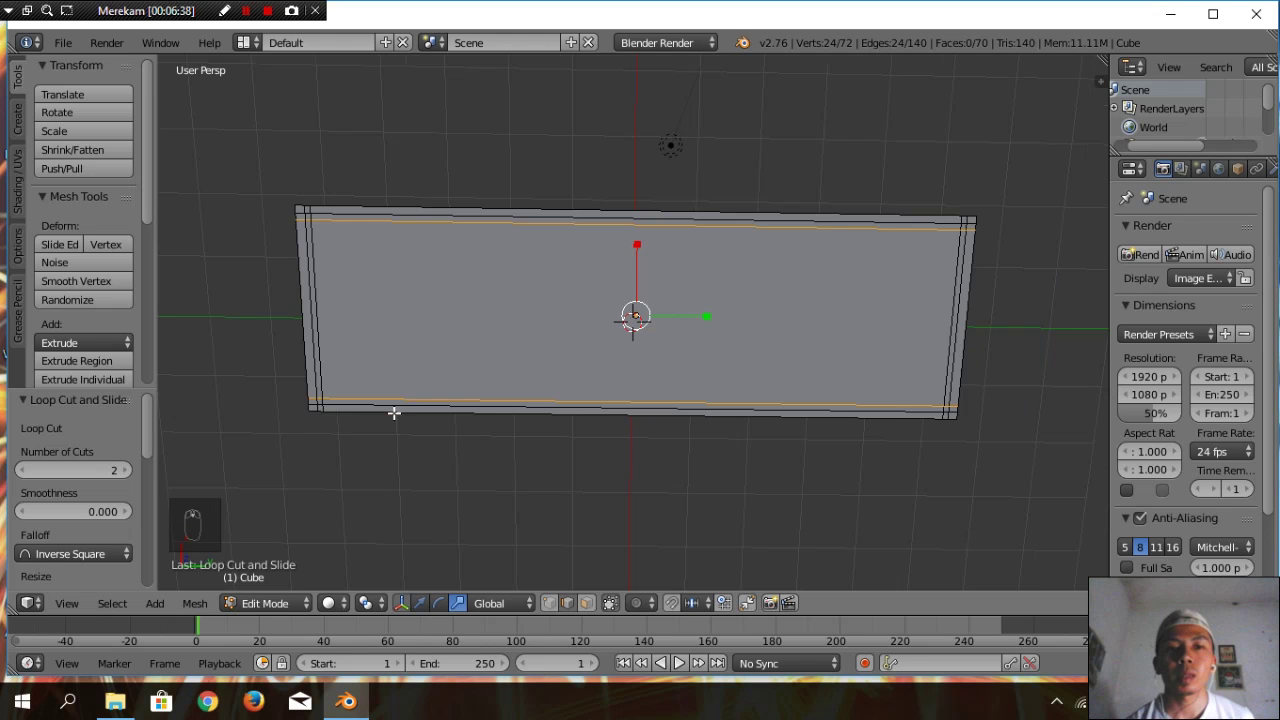
pyautogui.scroll(1, 397, 393)
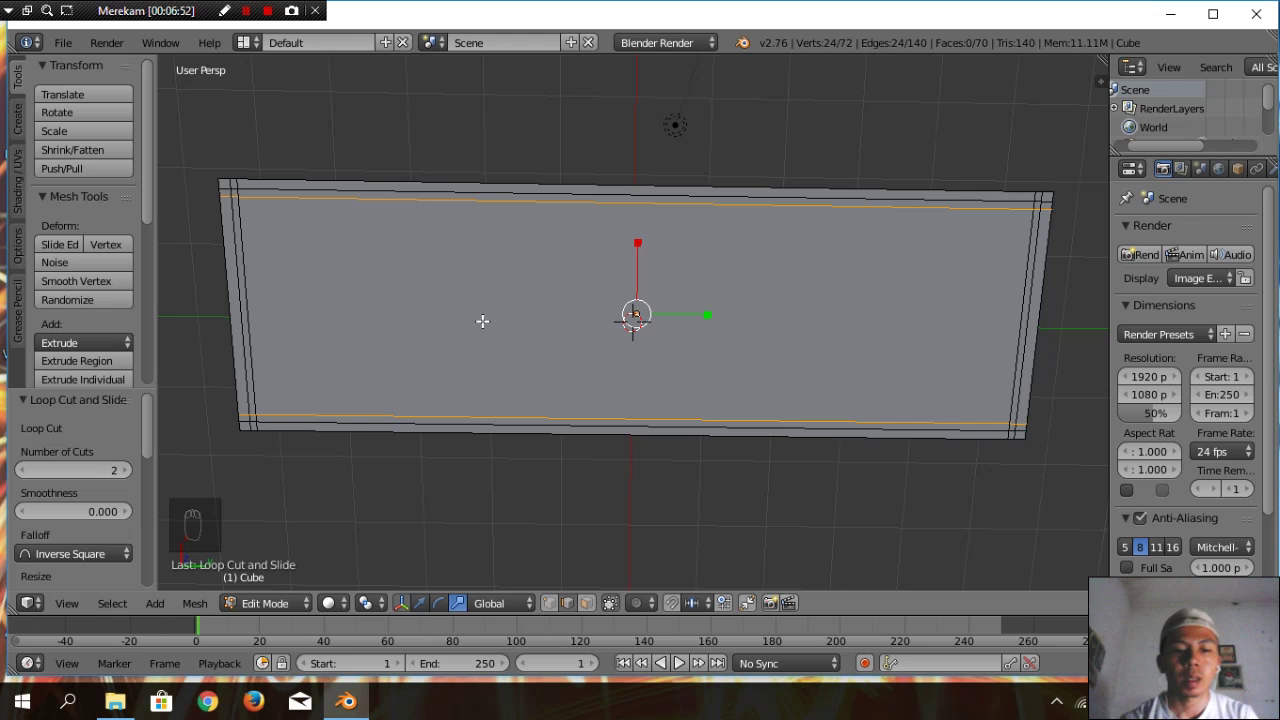
pyautogui.hotkey('ctrl', 'r')
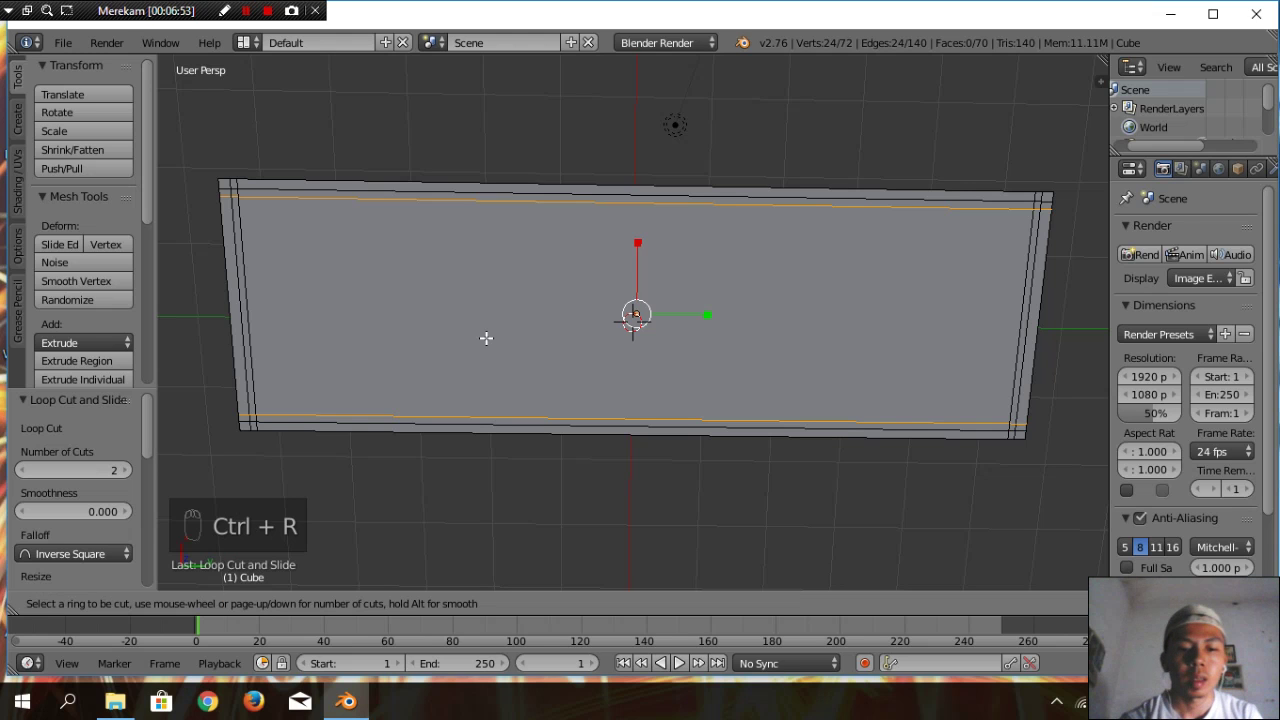
pyautogui.click(634, 403)
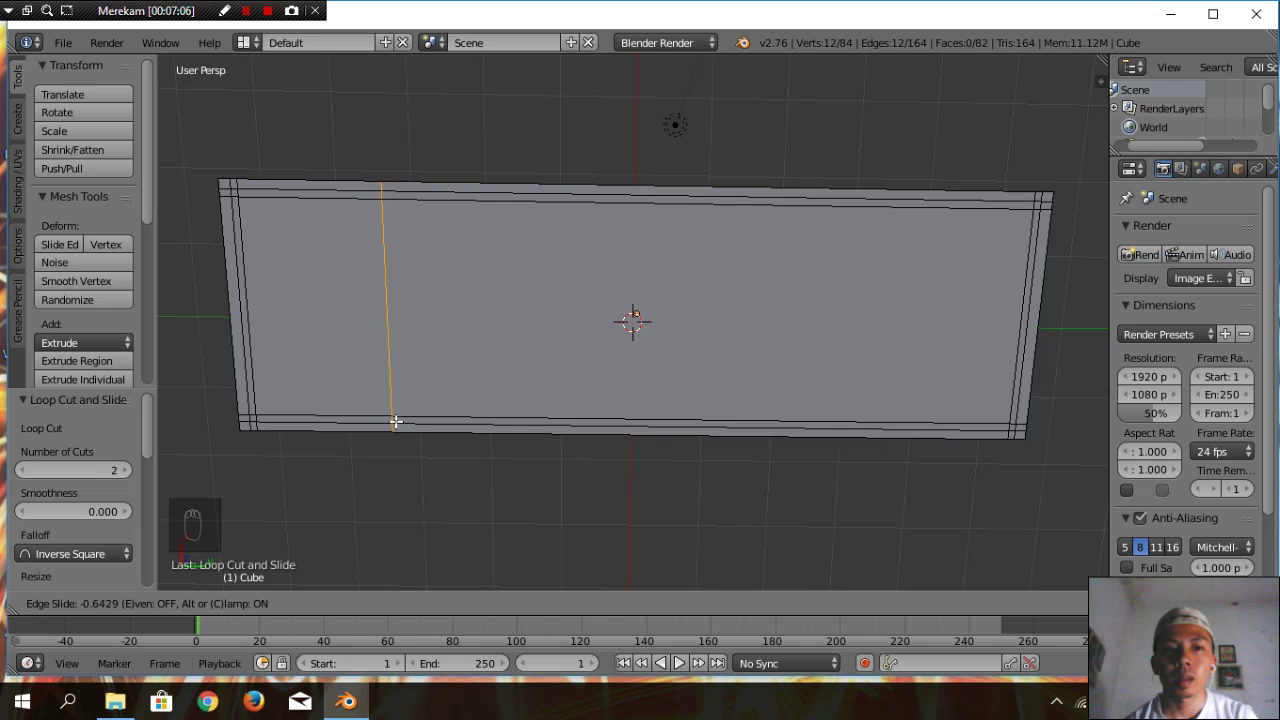
pyautogui.click(397, 422)
pyautogui.rightClick(418, 422)
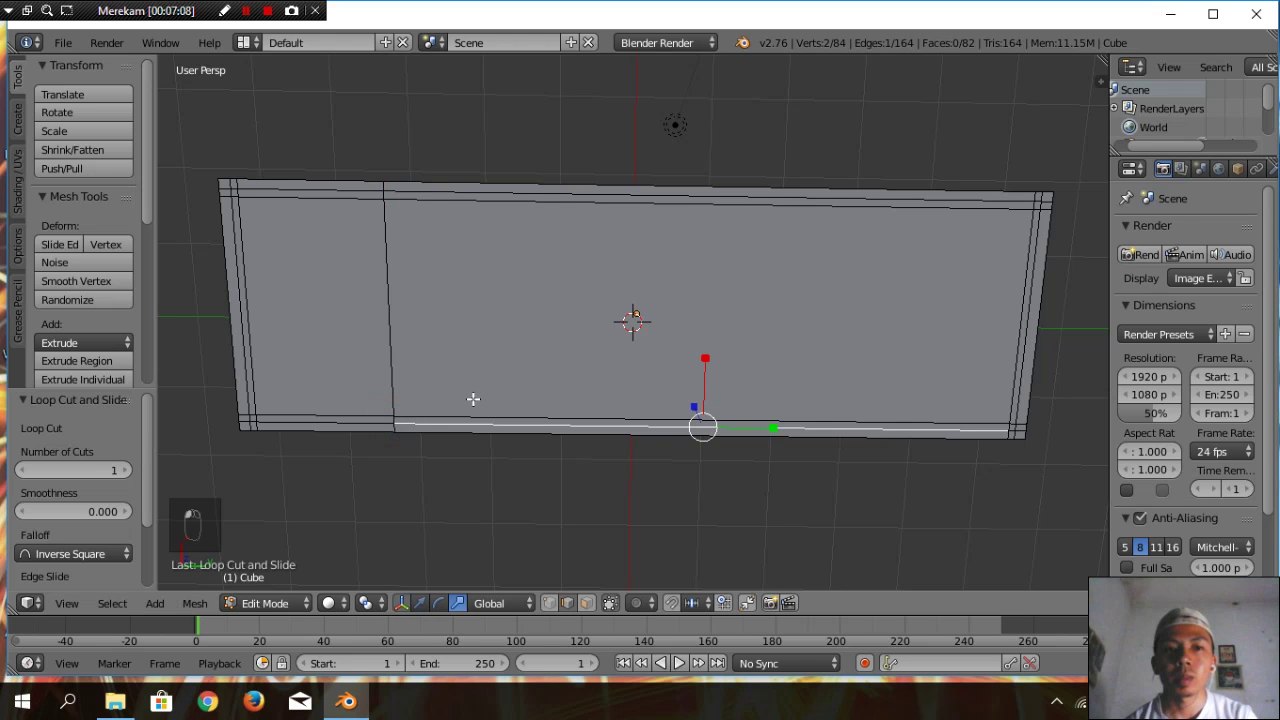
pyautogui.rightClick(511, 324)
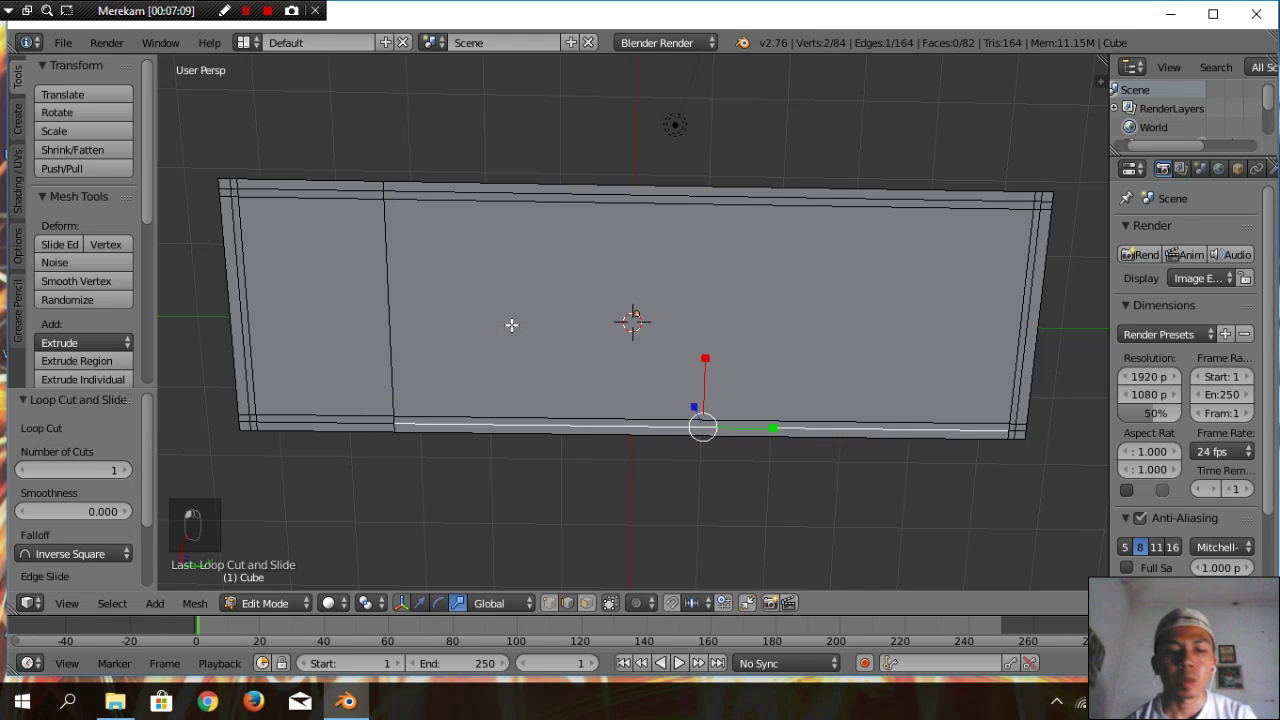
# Add another crosswise loop cut and slide it close beside the previous one to form a narrow divider strip
pyautogui.hotkey('ctrl', 'r')
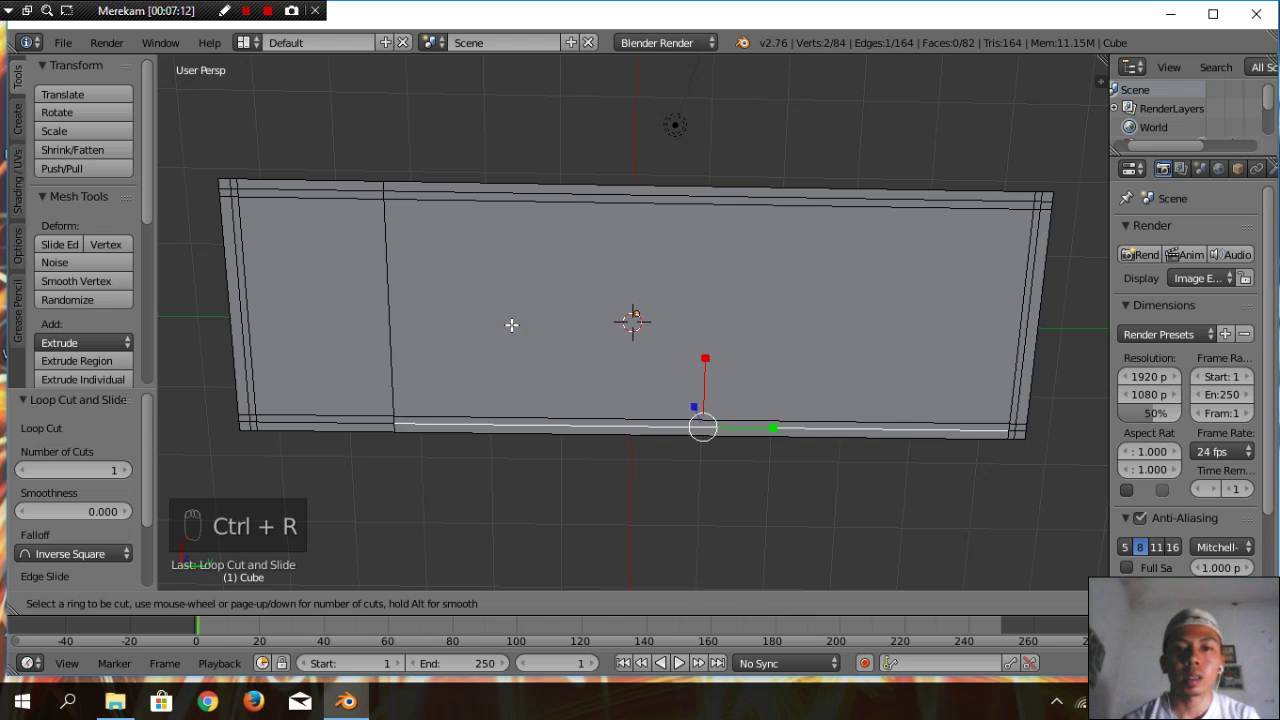
pyautogui.click(634, 386)
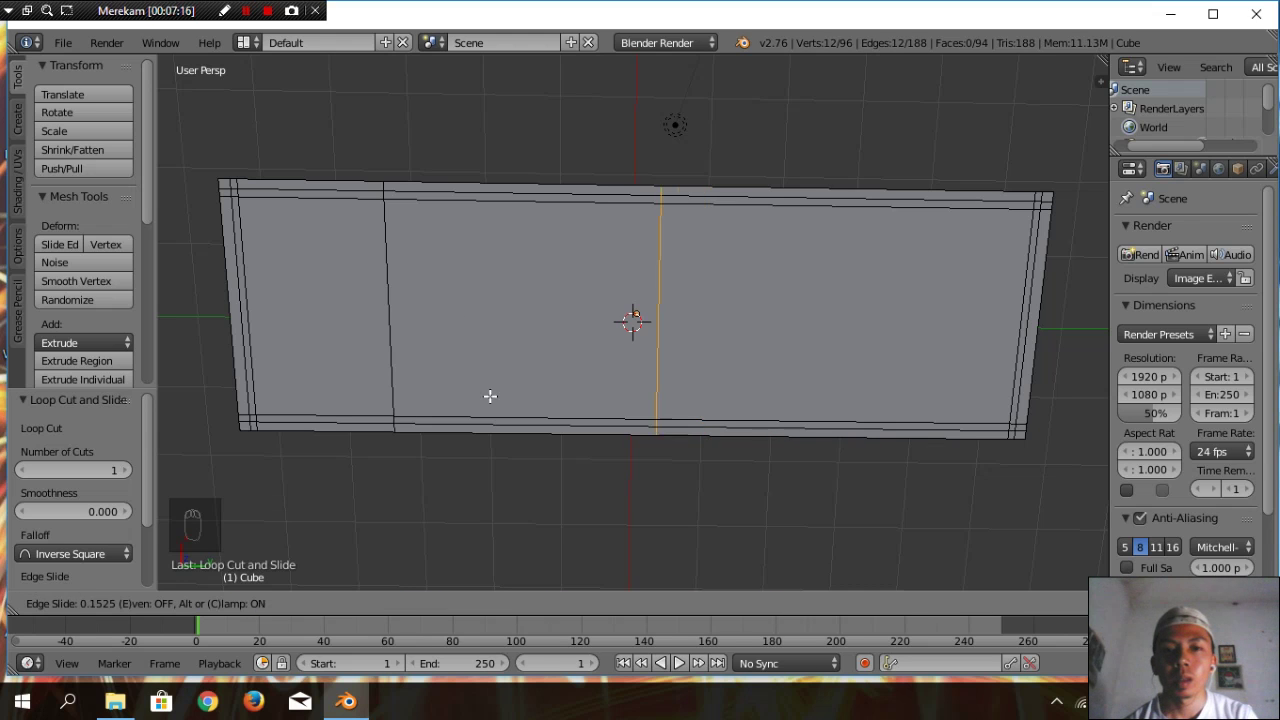
pyautogui.click(335, 393)
pyautogui.rightClick(335, 393)
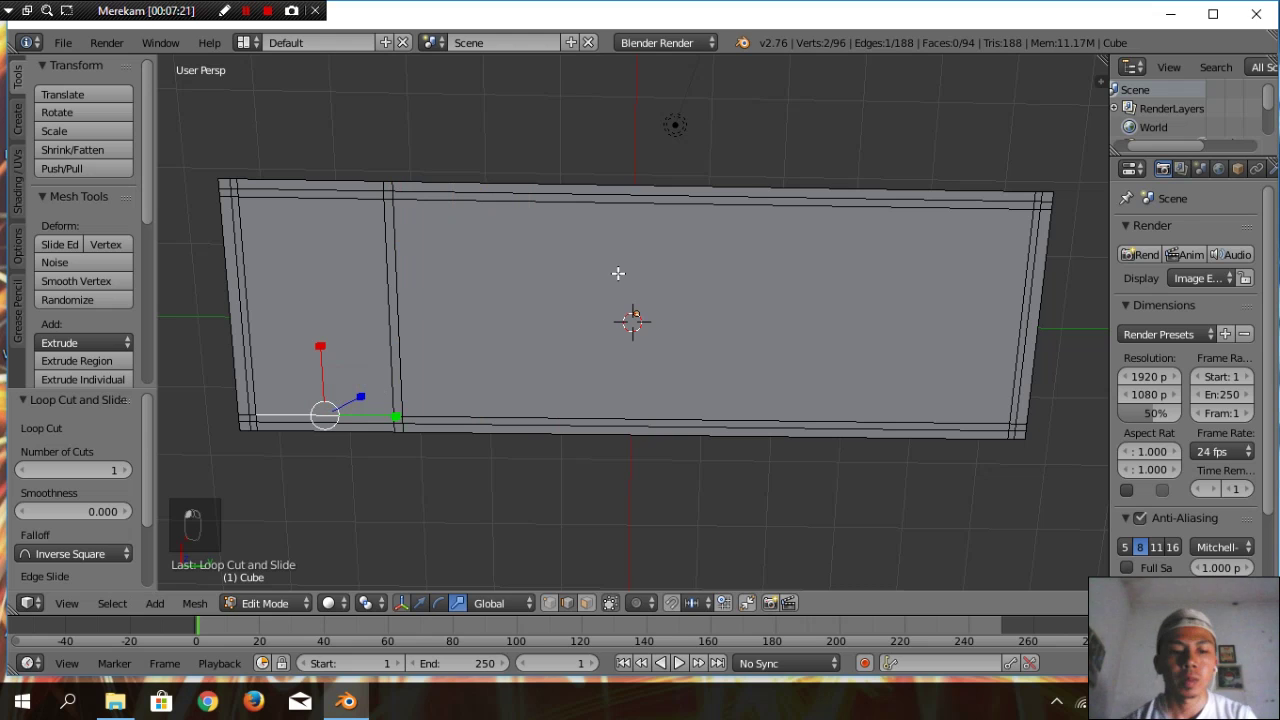
# Add a crosswise loop cut in the large middle section and slide it about -0.29, on the slab's +Y side
pyautogui.hotkey('ctrl', 'r')
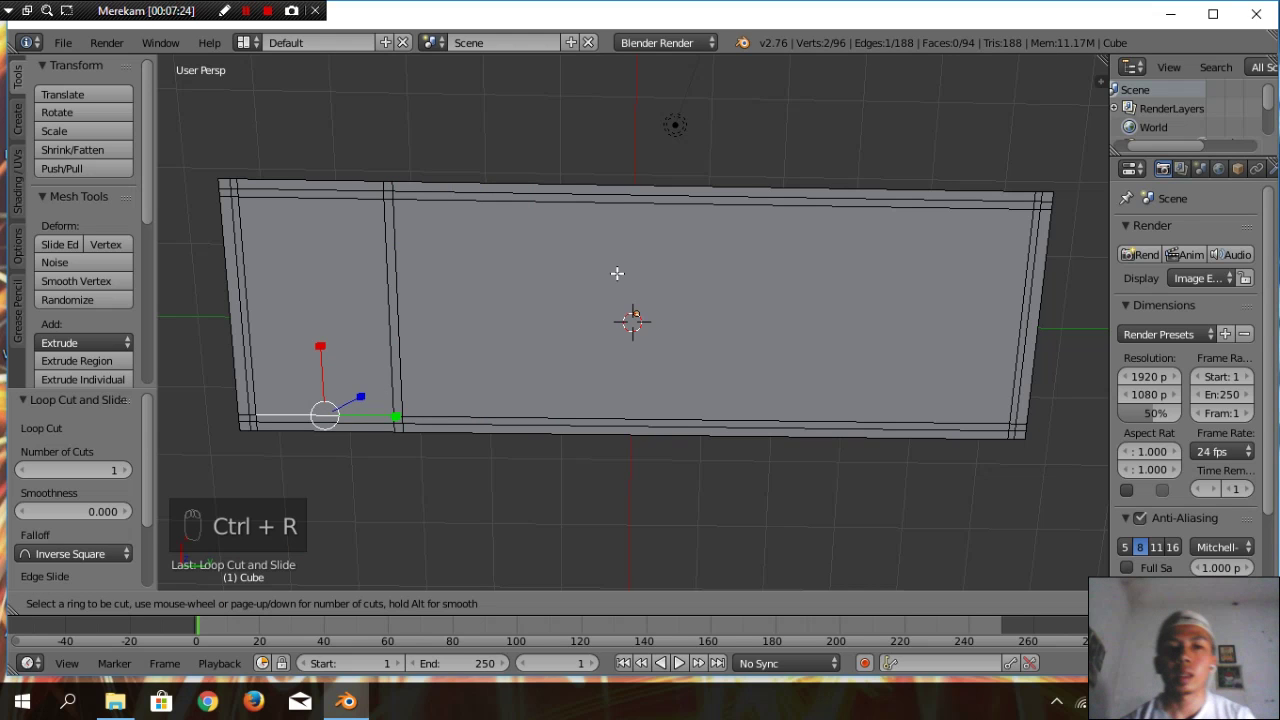
pyautogui.click(651, 393)
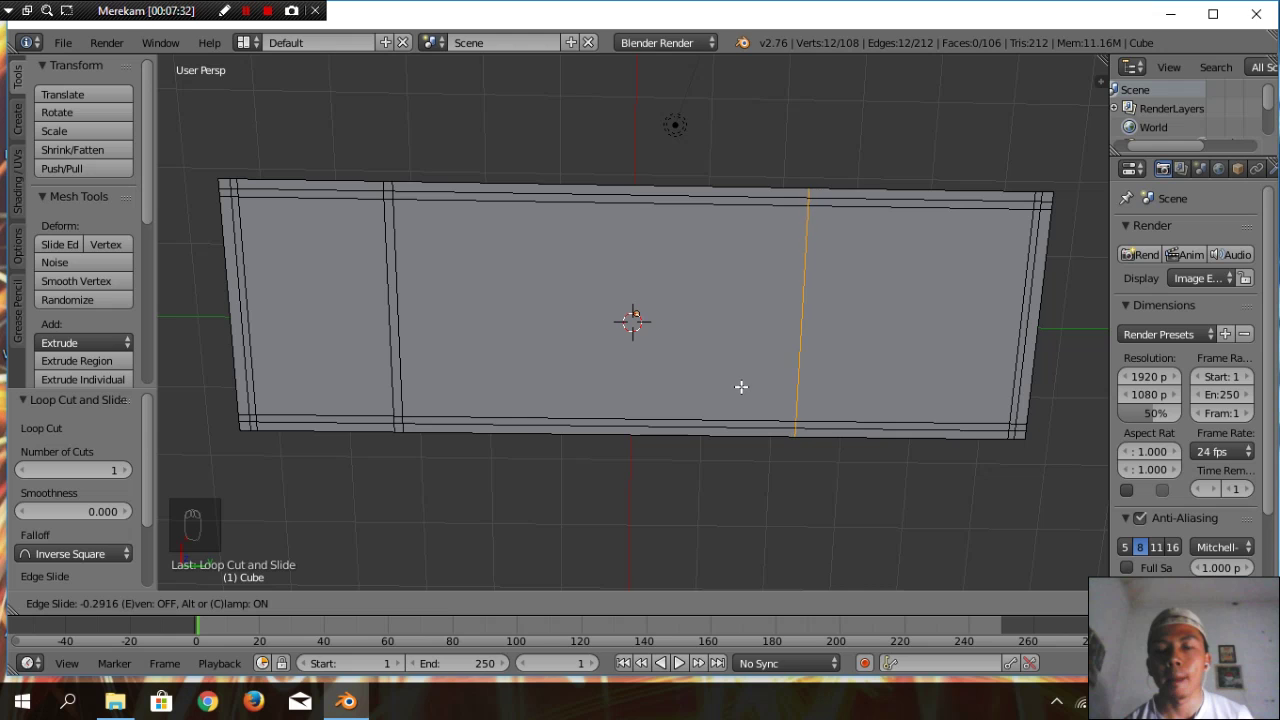
pyautogui.click(741, 387)
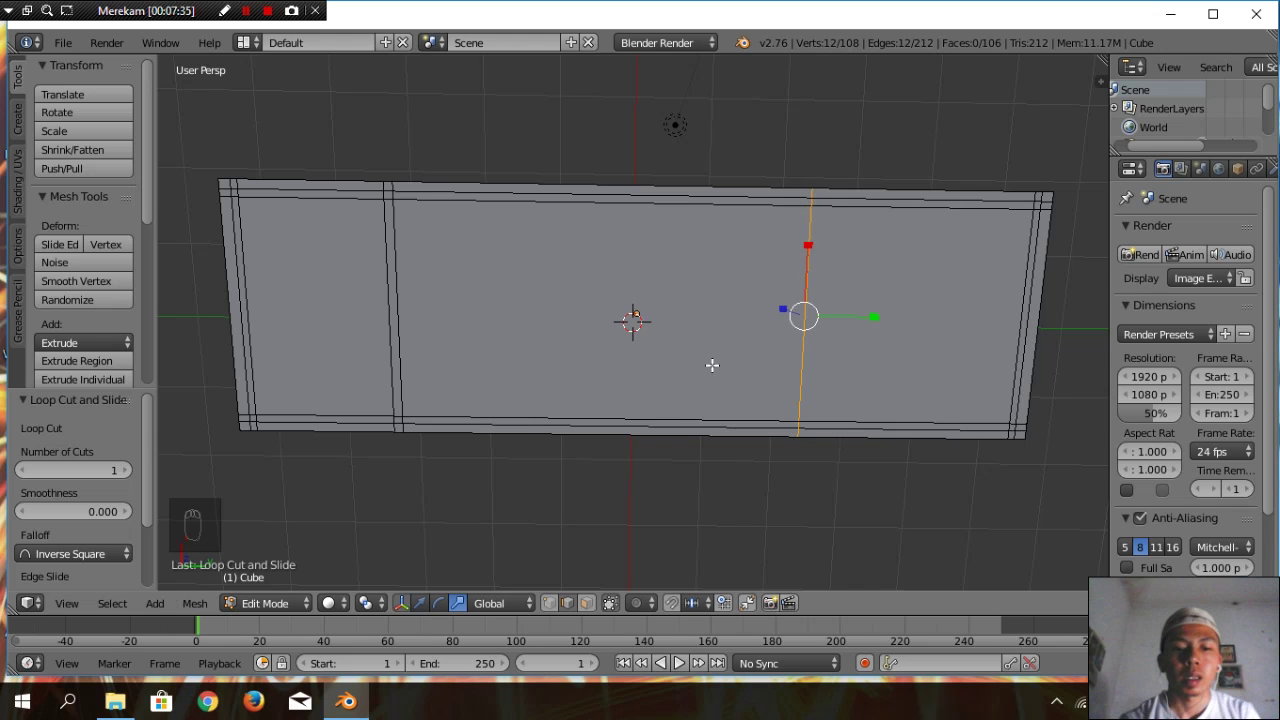
# Add one more crosswise loop cut and move it about 2.482 along Y, just beside the +Y side cut
pyautogui.hotkey('ctrl', 'r')
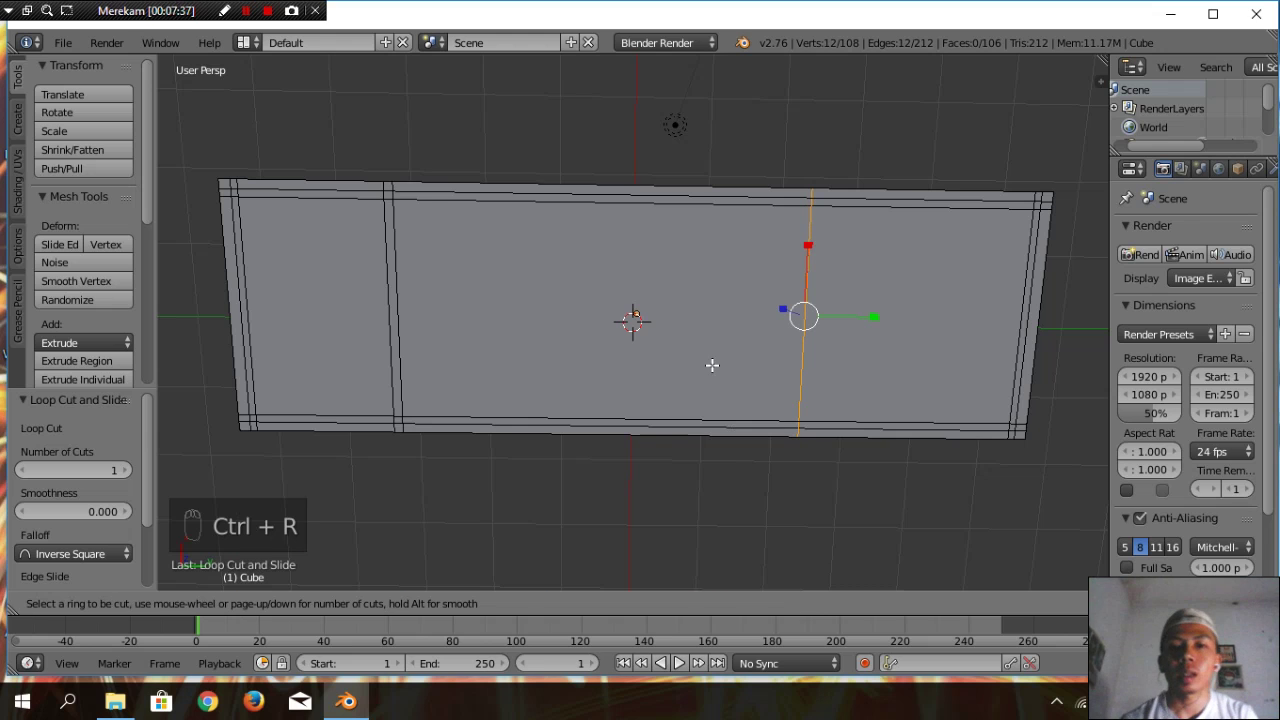
pyautogui.click(618, 400)
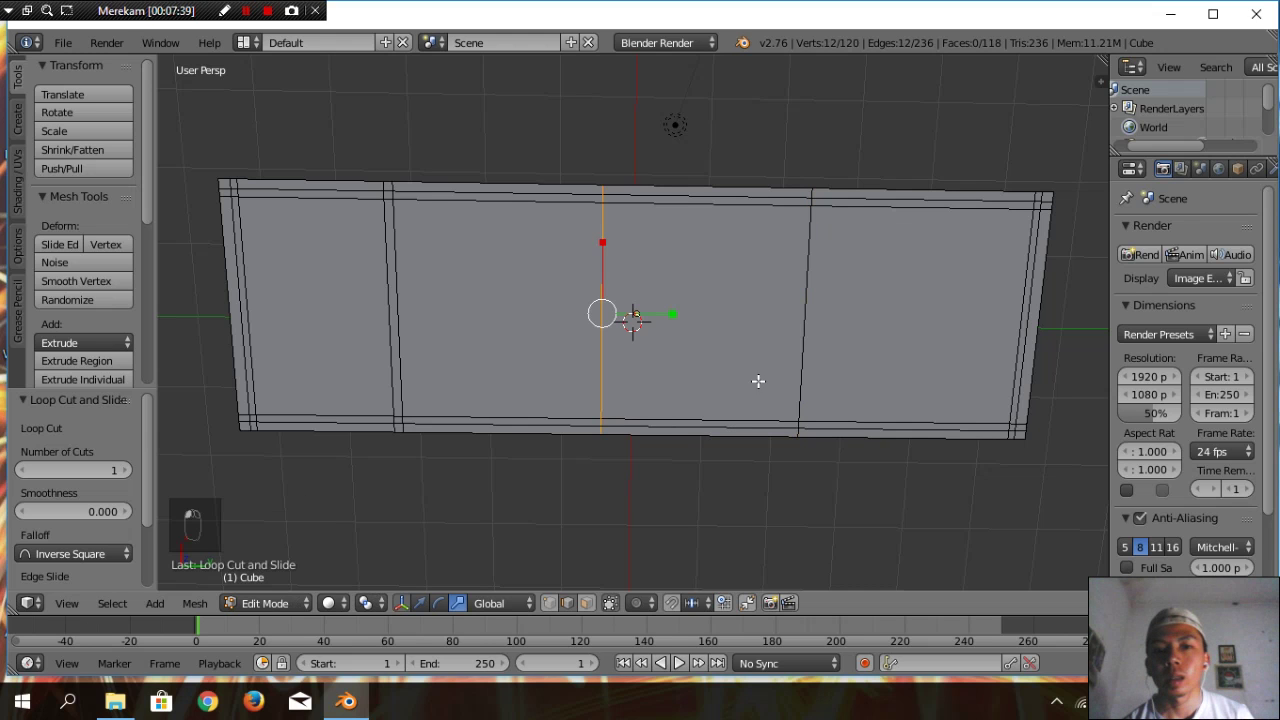
pyautogui.click(420, 603)
pyautogui.moveTo(680, 317); pyautogui.dragTo(867, 301)
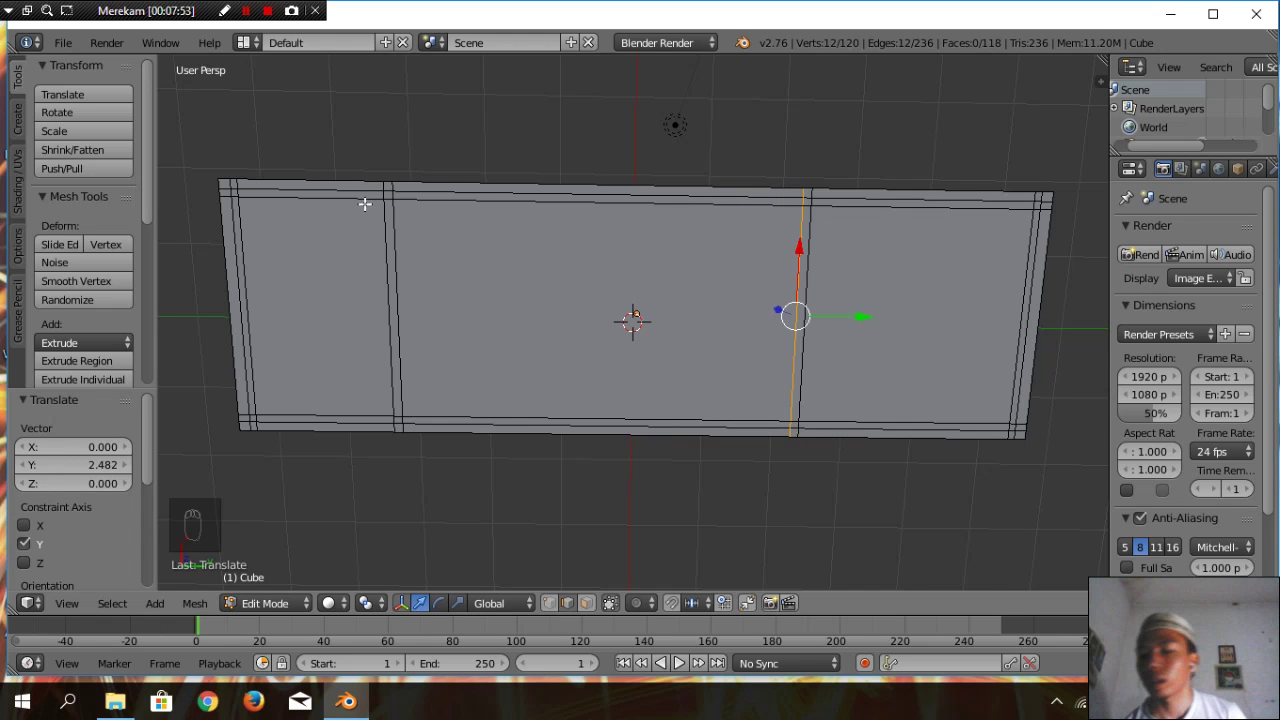
# In face select mode, select the inner strip at the -Y end, its adjoining -X edge strip and the first divider strip, including corner faces
pyautogui.click(587, 604)
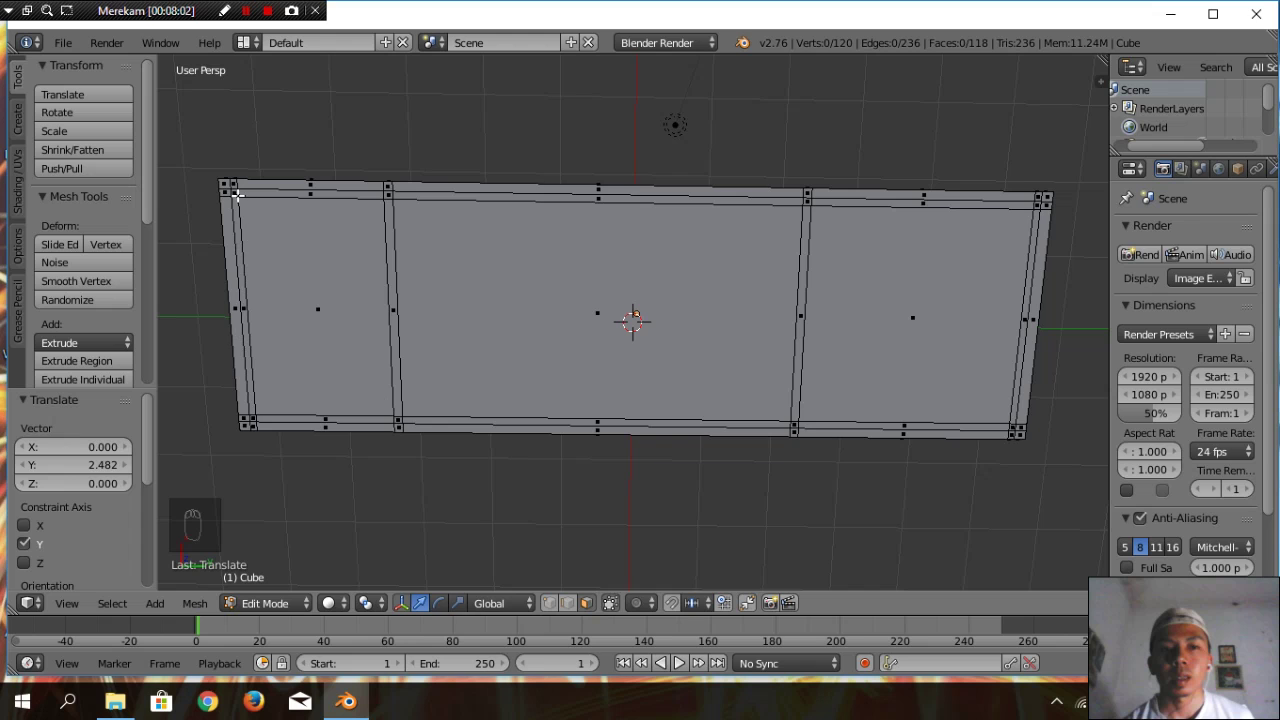
pyautogui.scroll(1, 316, 285)
pyautogui.scroll(-1, 316, 285)
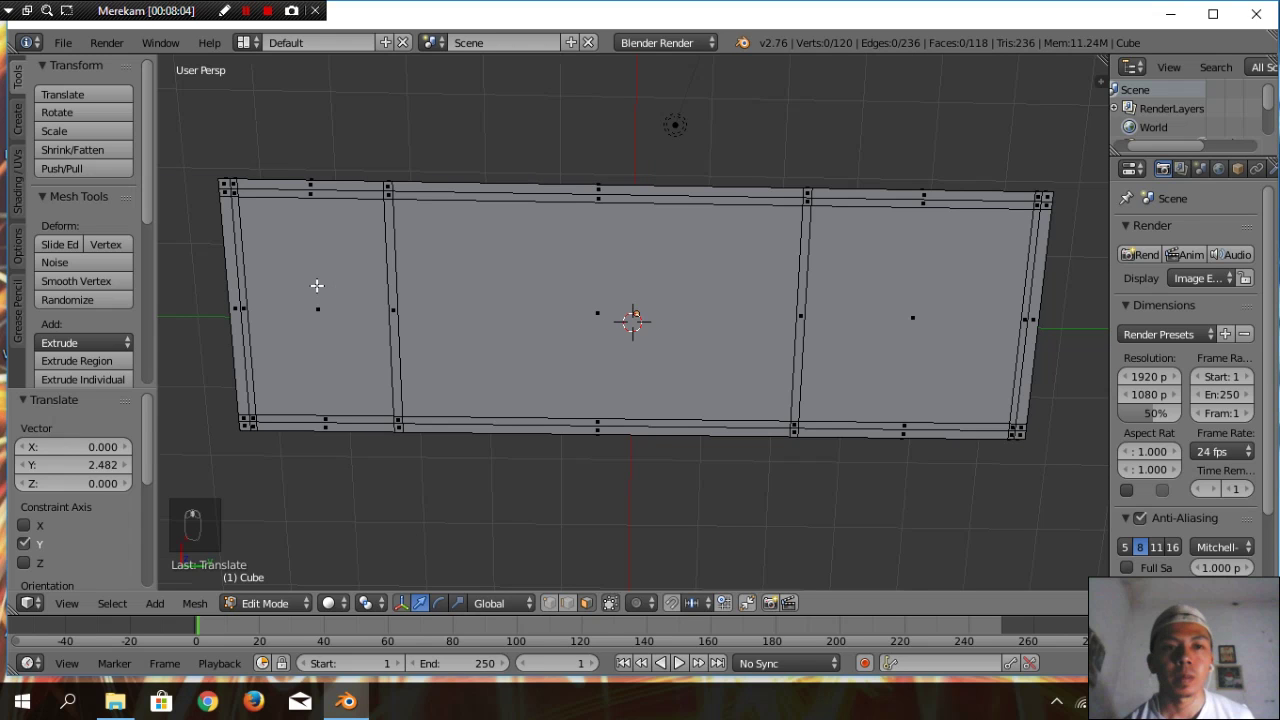
pyautogui.rightClick(233, 192)
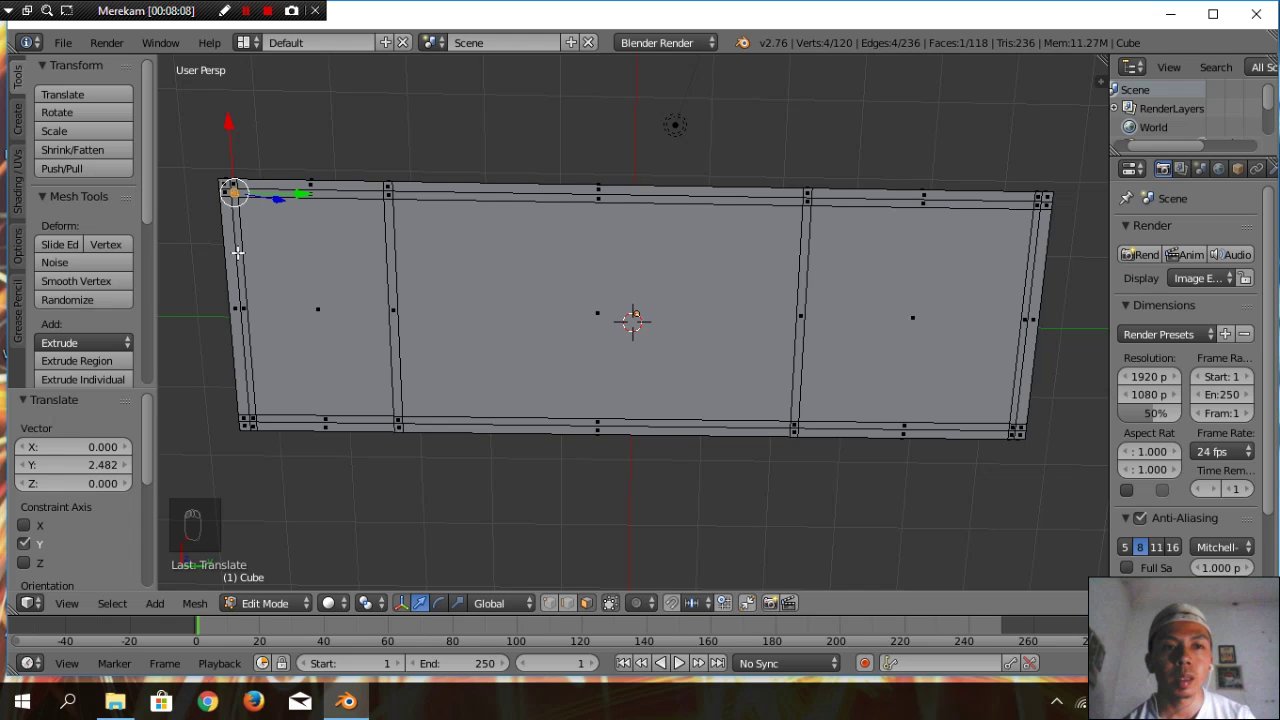
pyautogui.keyDown('shift'); pyautogui.rightClick(243, 295); pyautogui.keyUp('shift')
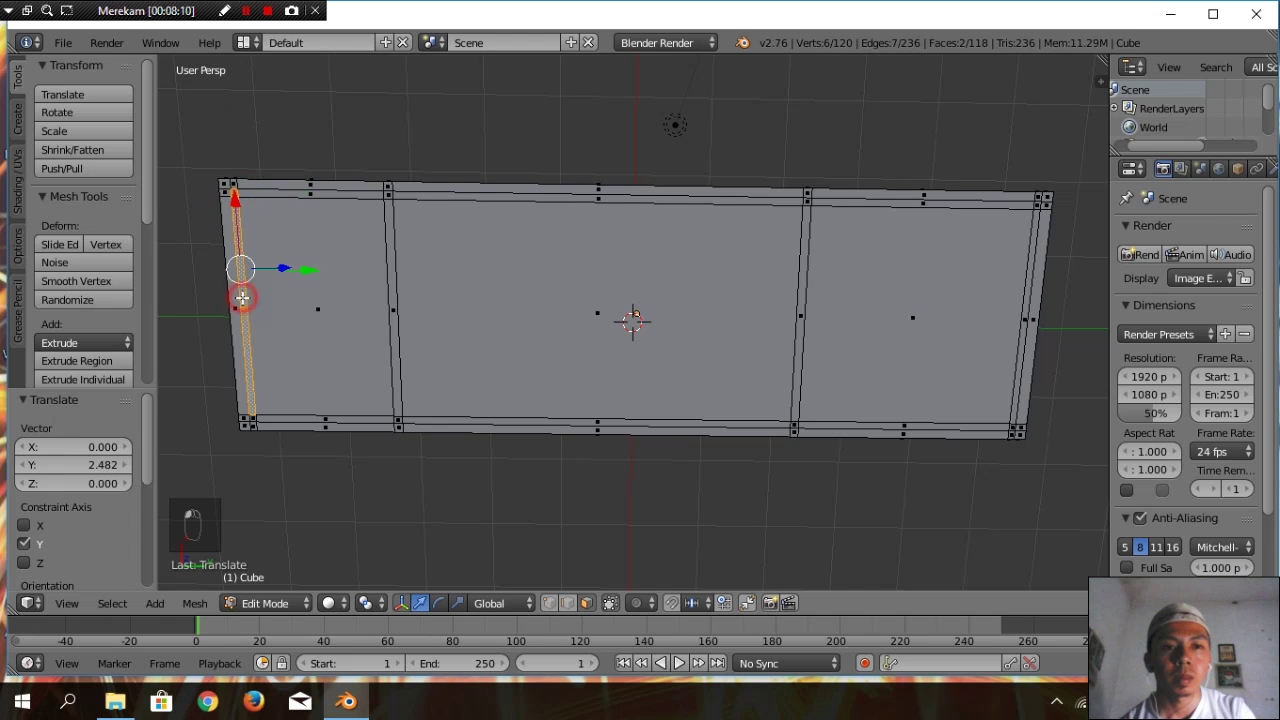
pyautogui.keyDown('shift'); pyautogui.rightClick(253, 418); pyautogui.keyUp('shift')
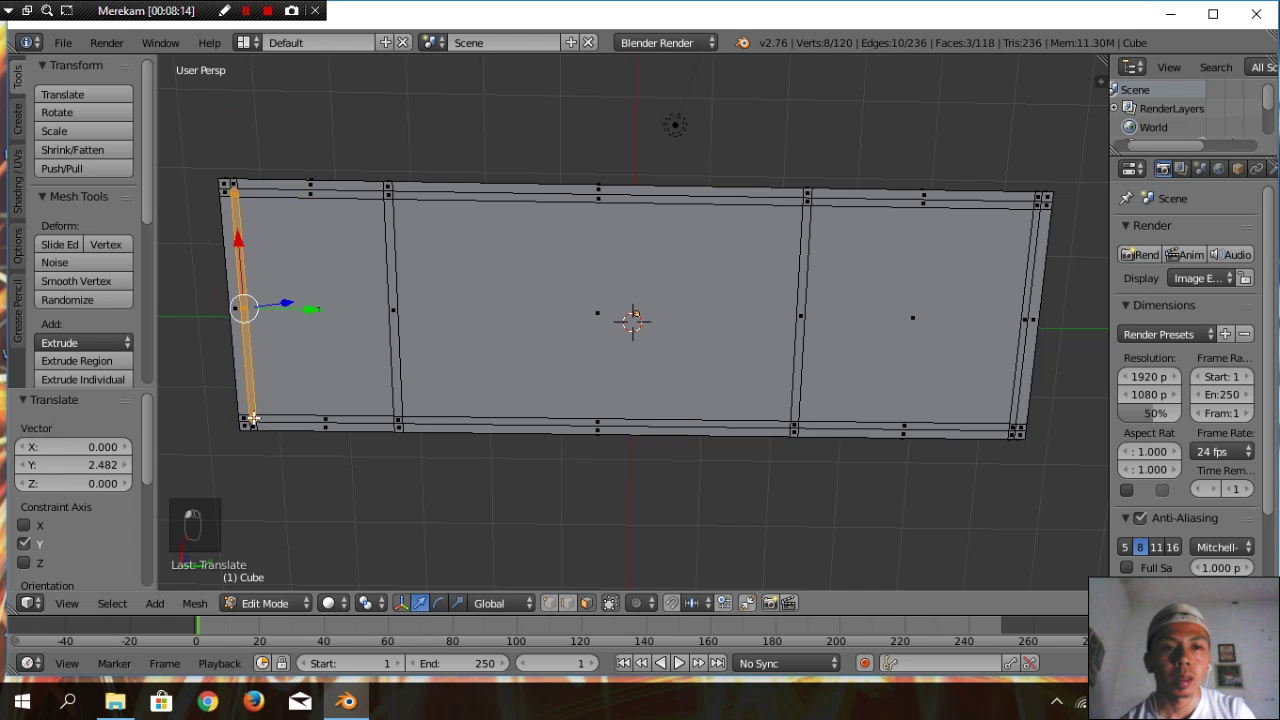
pyautogui.keyDown('shift'); pyautogui.rightClick(274, 418); pyautogui.keyUp('shift')
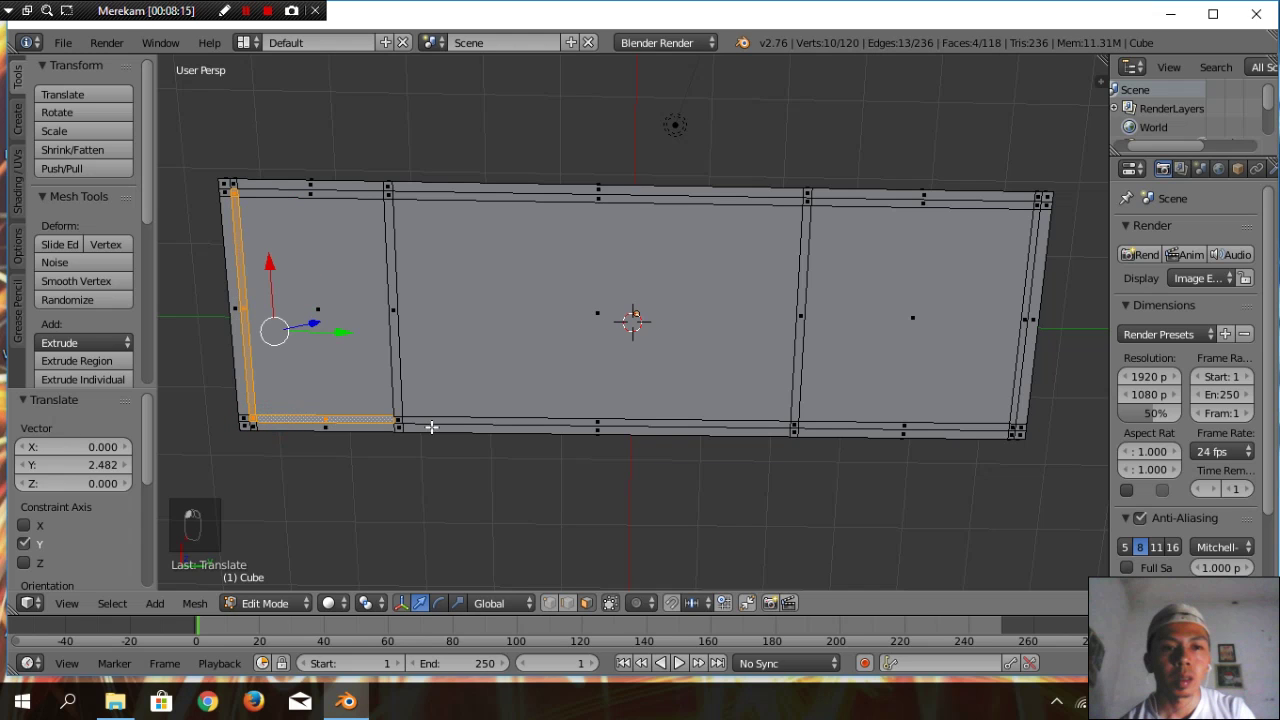
pyautogui.keyDown('shift'); pyautogui.rightClick(390, 418); pyautogui.keyUp('shift')
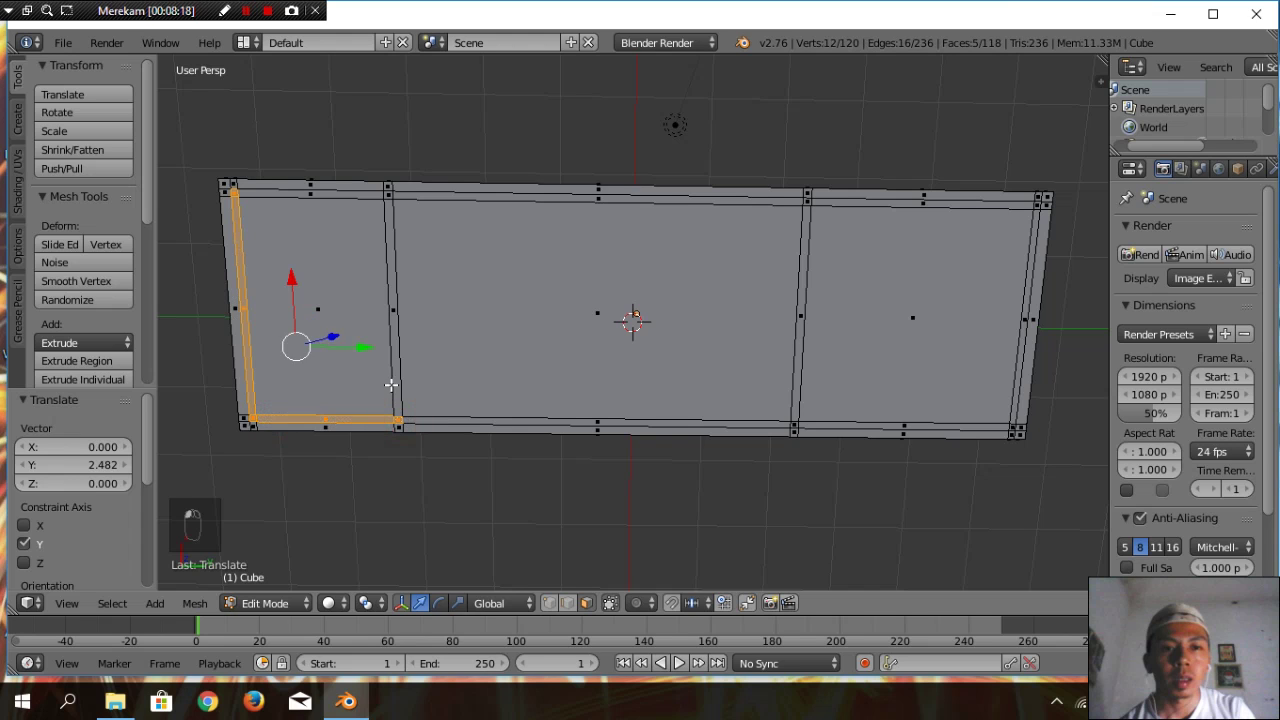
pyautogui.keyDown('shift'); pyautogui.rightClick(391, 383); pyautogui.keyUp('shift')
pyautogui.keyDown('shift'); pyautogui.rightClick(390, 253); pyautogui.keyUp('shift')
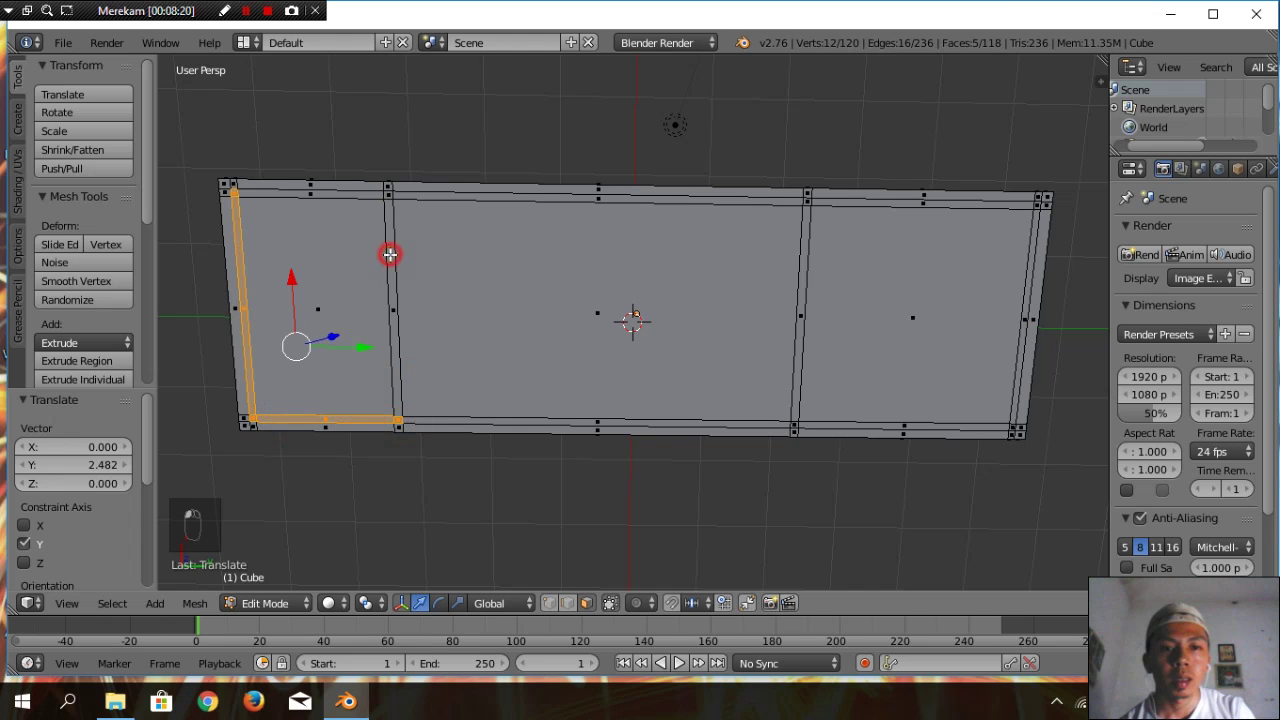
pyautogui.keyDown('shift'); pyautogui.rightClick(390, 195); pyautogui.keyUp('shift')
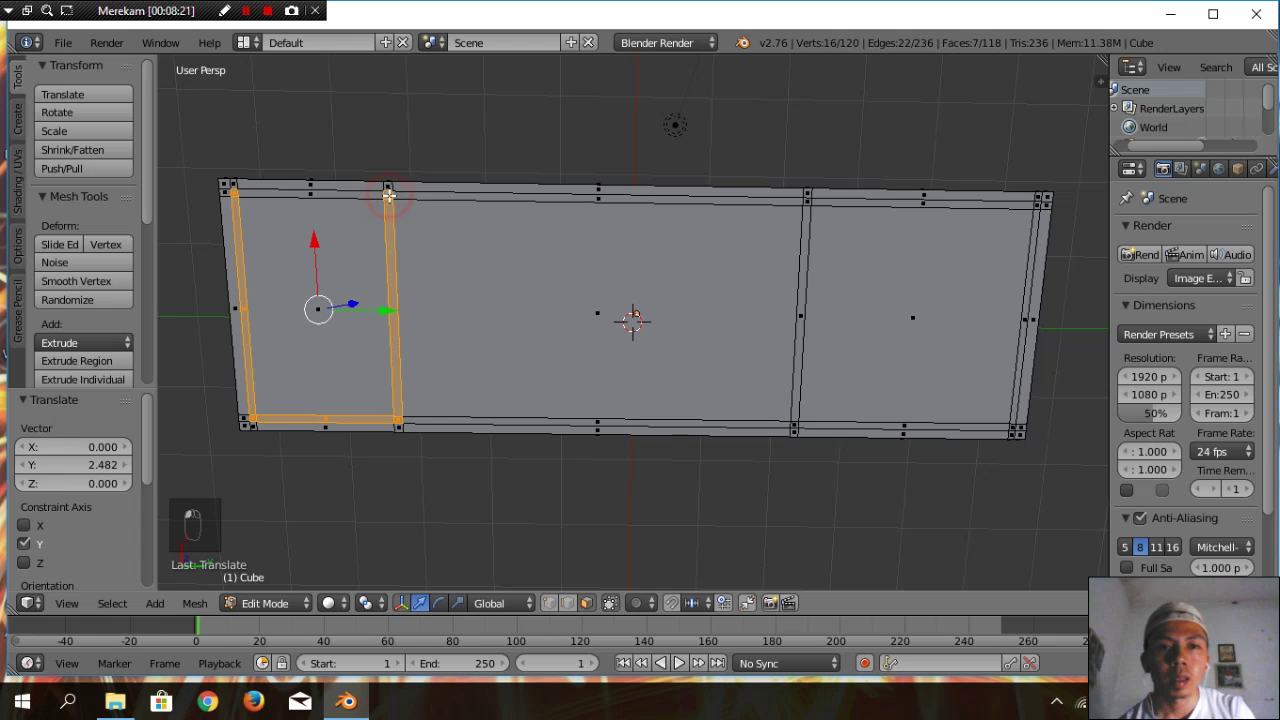
# Extend the face selection with the middle section's -X edge strip and the whole second divider strip
pyautogui.keyDown('shift'); pyautogui.rightClick(694, 422); pyautogui.keyUp('shift')
pyautogui.keyDown('shift'); pyautogui.rightClick(794, 425); pyautogui.keyUp('shift')
pyautogui.keyDown('shift'); pyautogui.rightClick(794, 390); pyautogui.keyUp('shift')
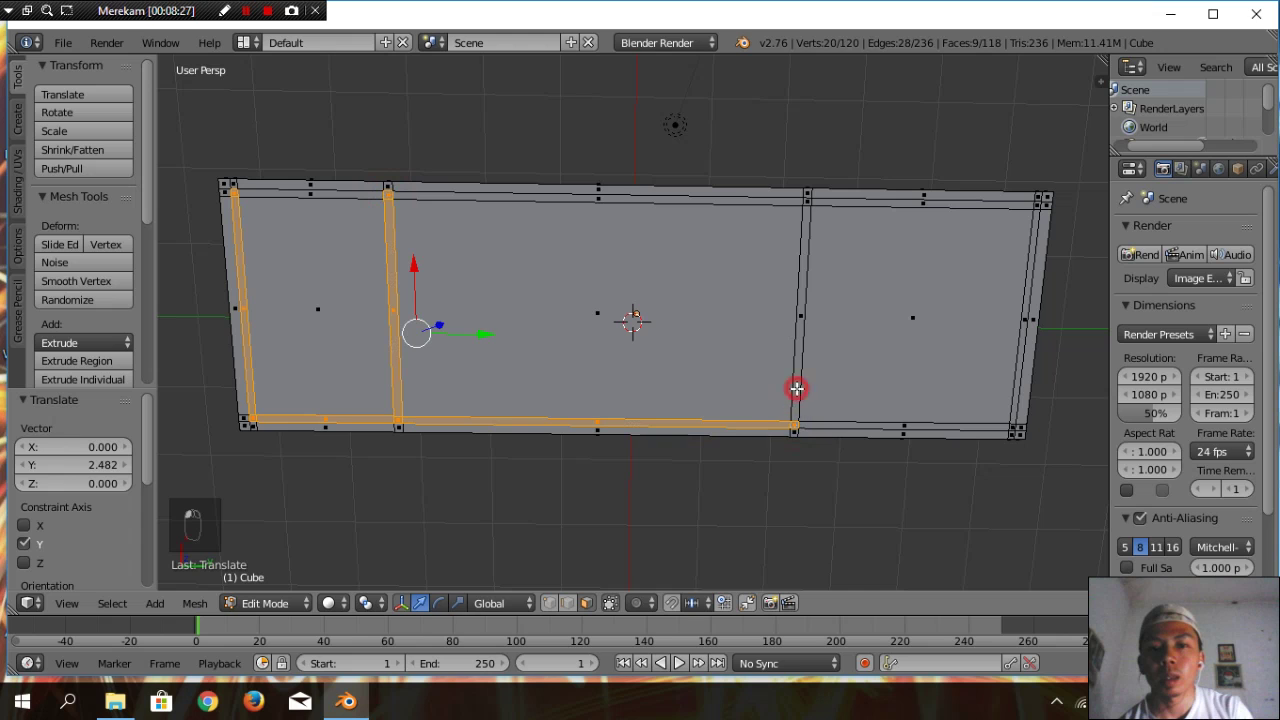
pyautogui.keyDown('shift'); pyautogui.rightClick(808, 200); pyautogui.keyUp('shift')
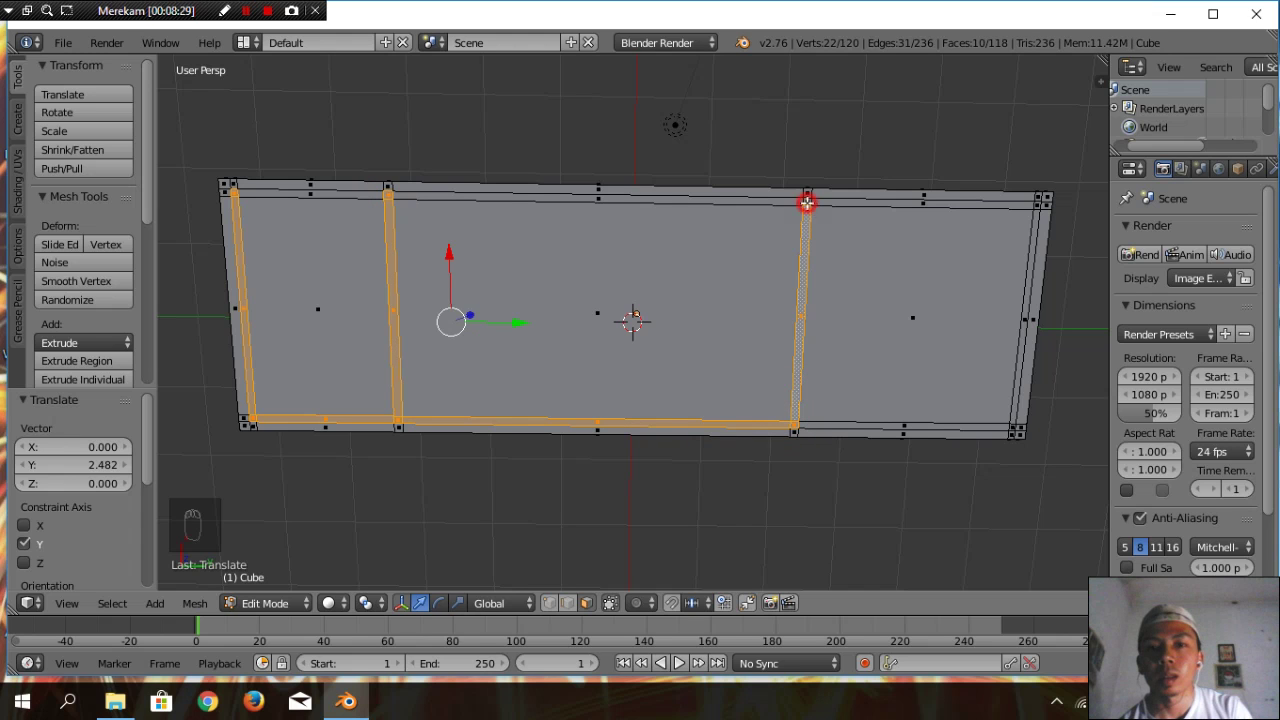
# Add the inner strip at the +Y end, its corner faces and the remaining -X edge strip to the selection
pyautogui.keyDown('shift'); pyautogui.rightClick(1037, 208); pyautogui.keyUp('shift')
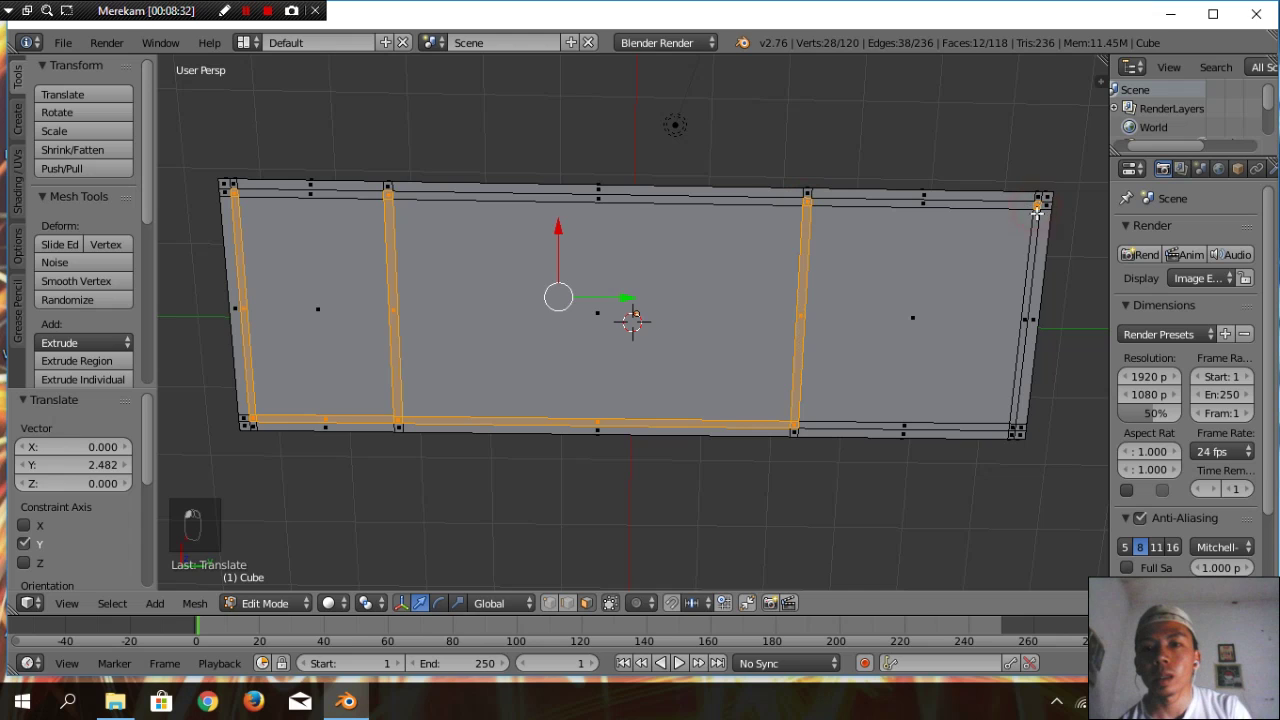
pyautogui.keyDown('shift'); pyautogui.rightClick(1031, 257); pyautogui.keyUp('shift')
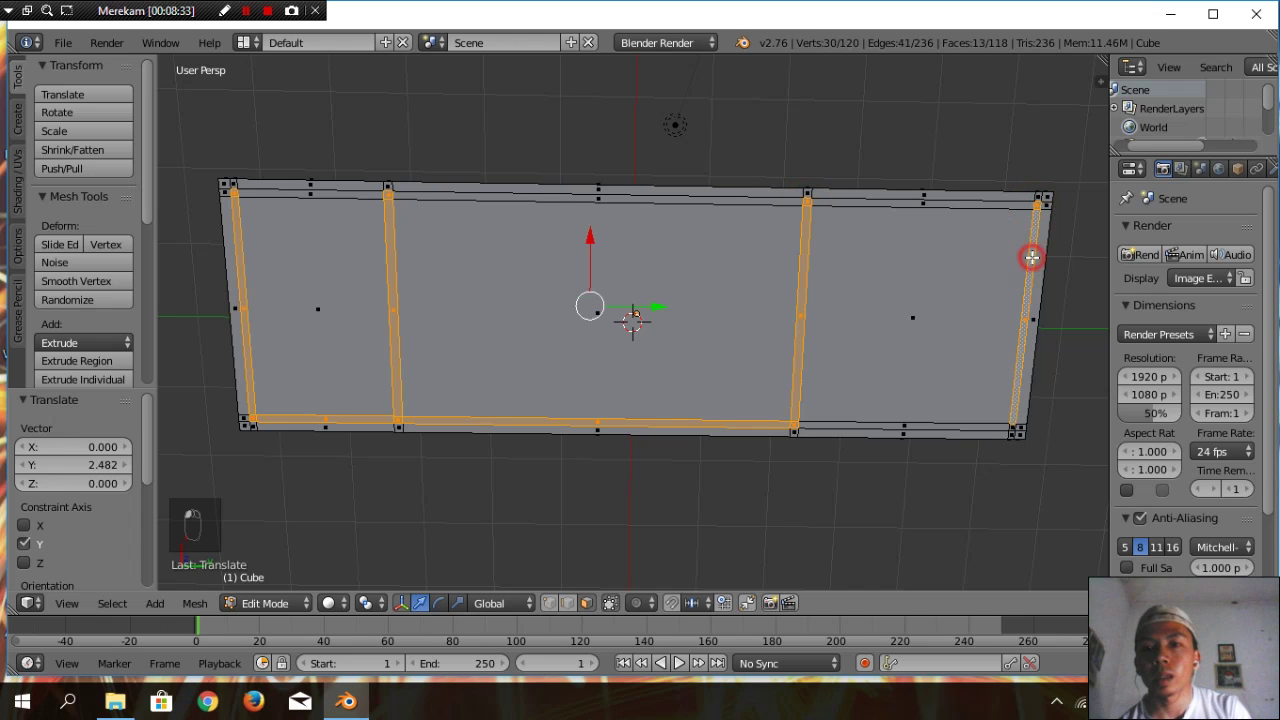
pyautogui.keyDown('shift'); pyautogui.rightClick(1010, 428); pyautogui.keyUp('shift')
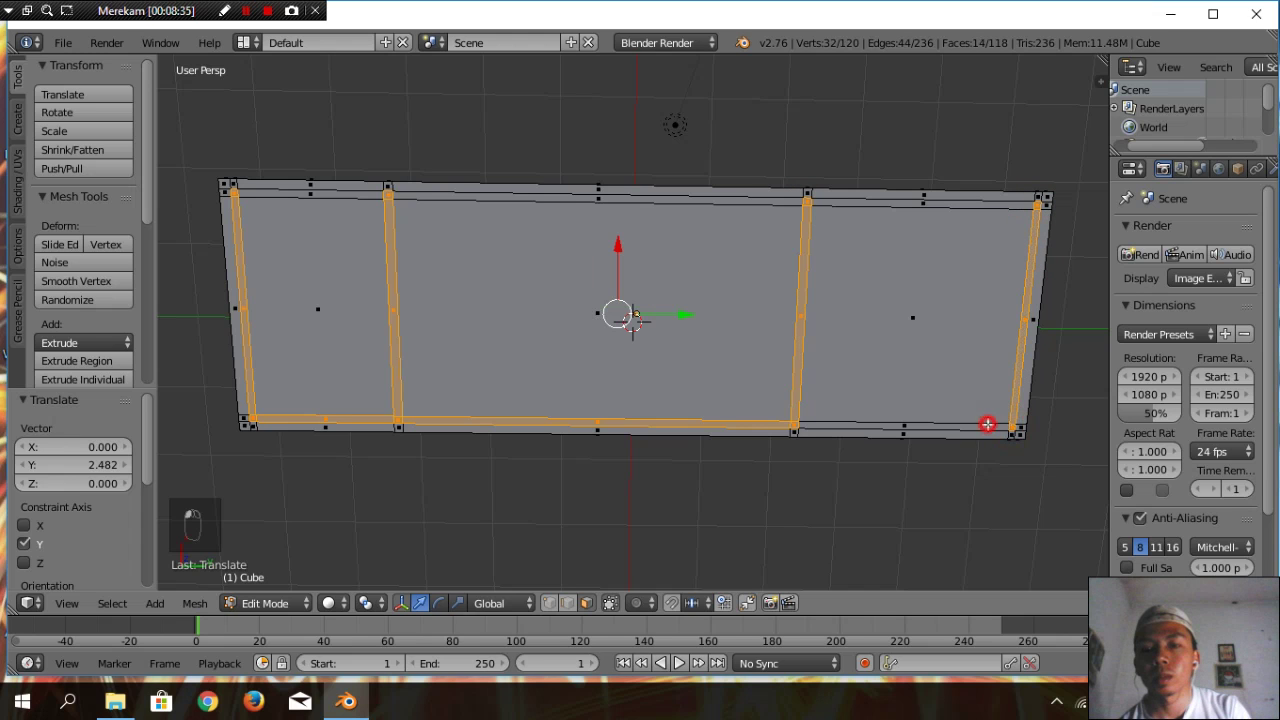
pyautogui.keyDown('shift'); pyautogui.rightClick(987, 425); pyautogui.keyUp('shift')
# Extrude the selected face strips about 2.841 downward along Z to form the upright panels
pyautogui.moveTo(930, 475); pyautogui.dragTo(920, 126, button='middle')
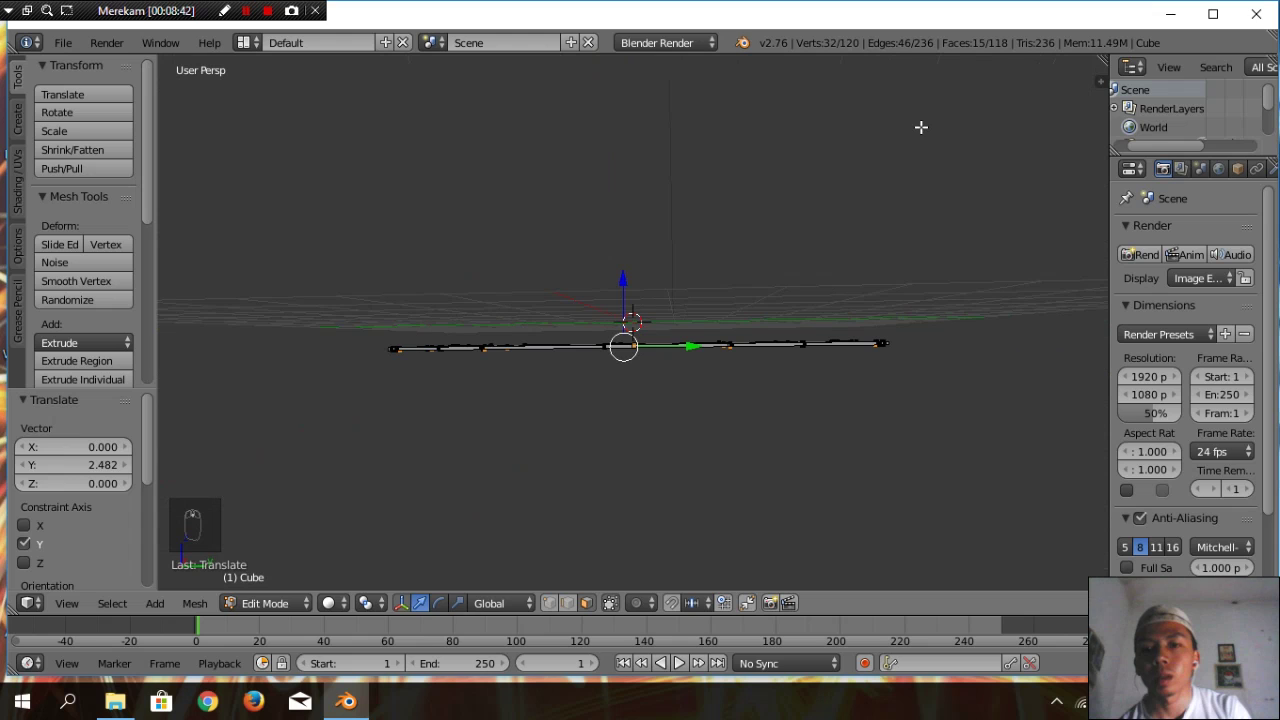
pyautogui.press('e')
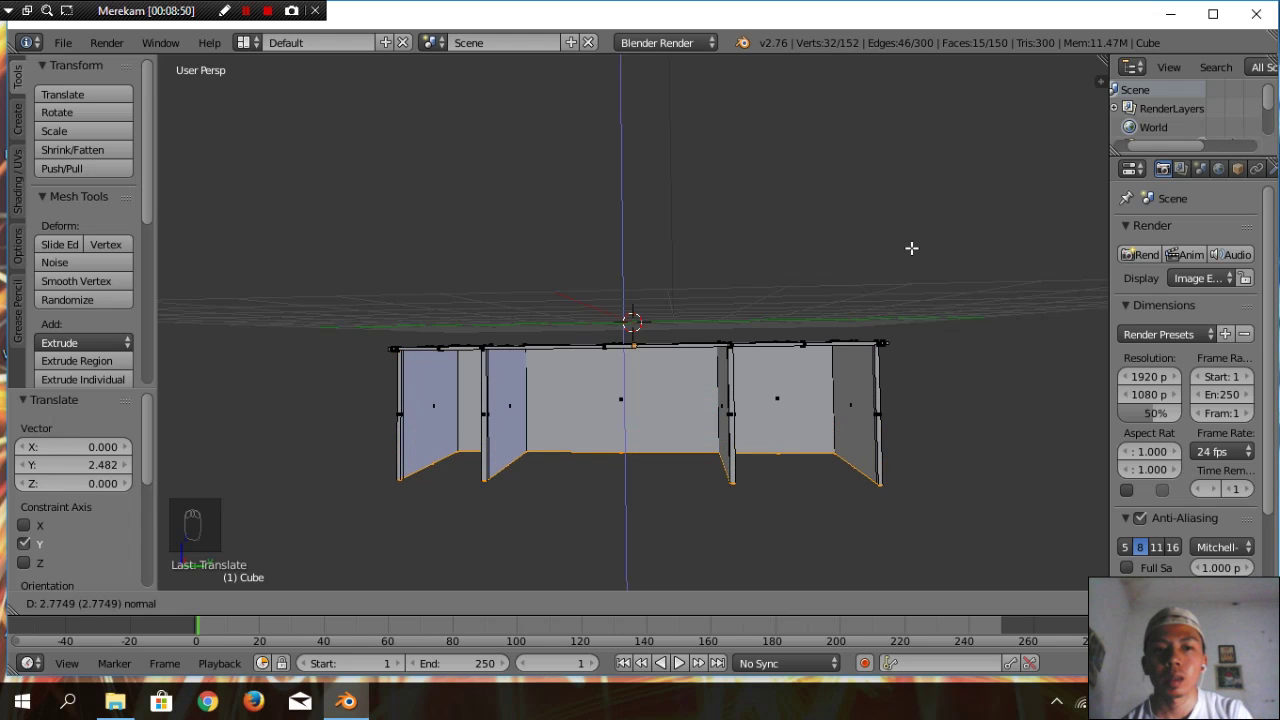
pyautogui.click(912, 248)
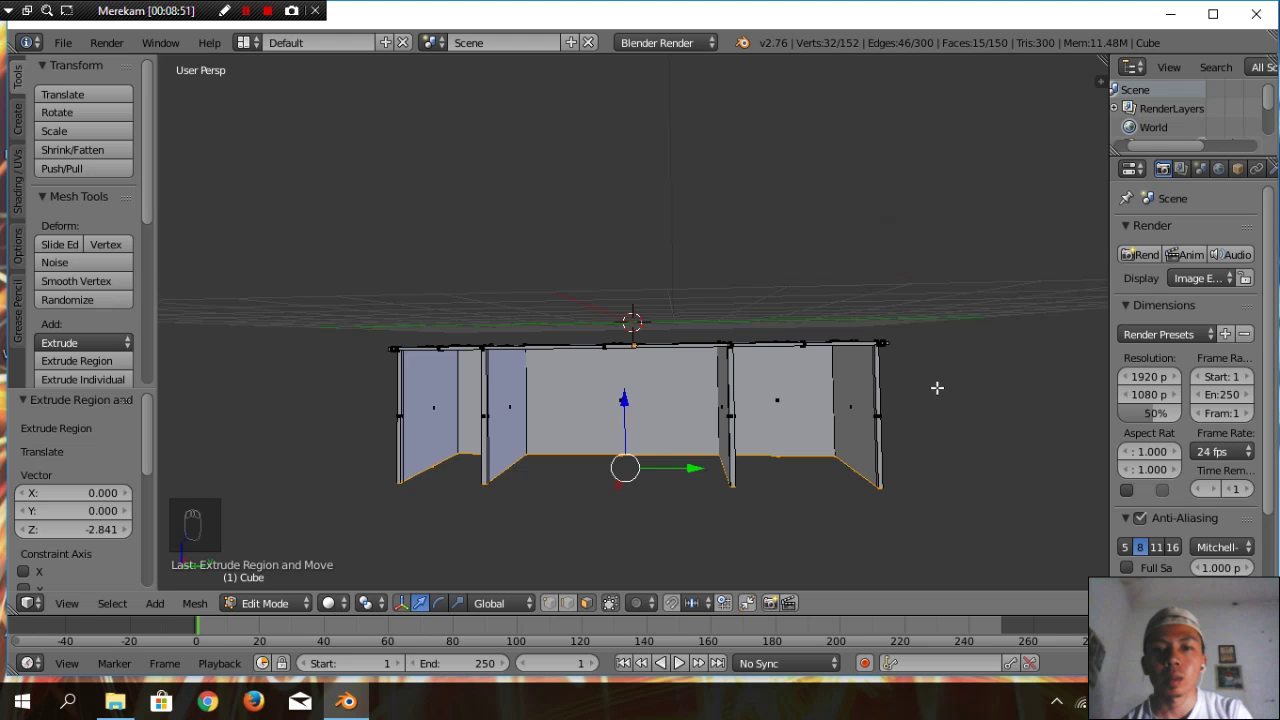
# Return to Object Mode and examine the extruded panels and compartments from below
pyautogui.scroll(3, 937, 387)
pyautogui.scroll(-3, 940, 371)
pyautogui.moveTo(963, 383); pyautogui.dragTo(947, 347, button='middle')
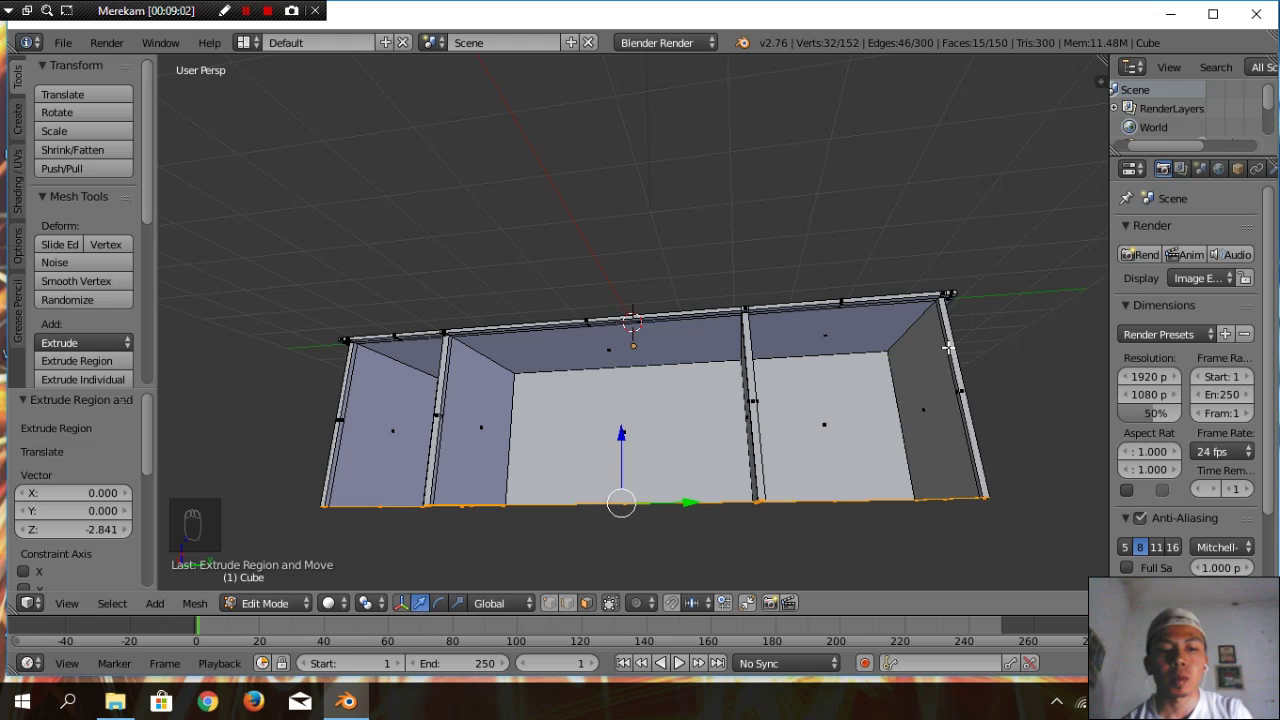
pyautogui.press('Tab')
pyautogui.scroll(-3, 948, 441)
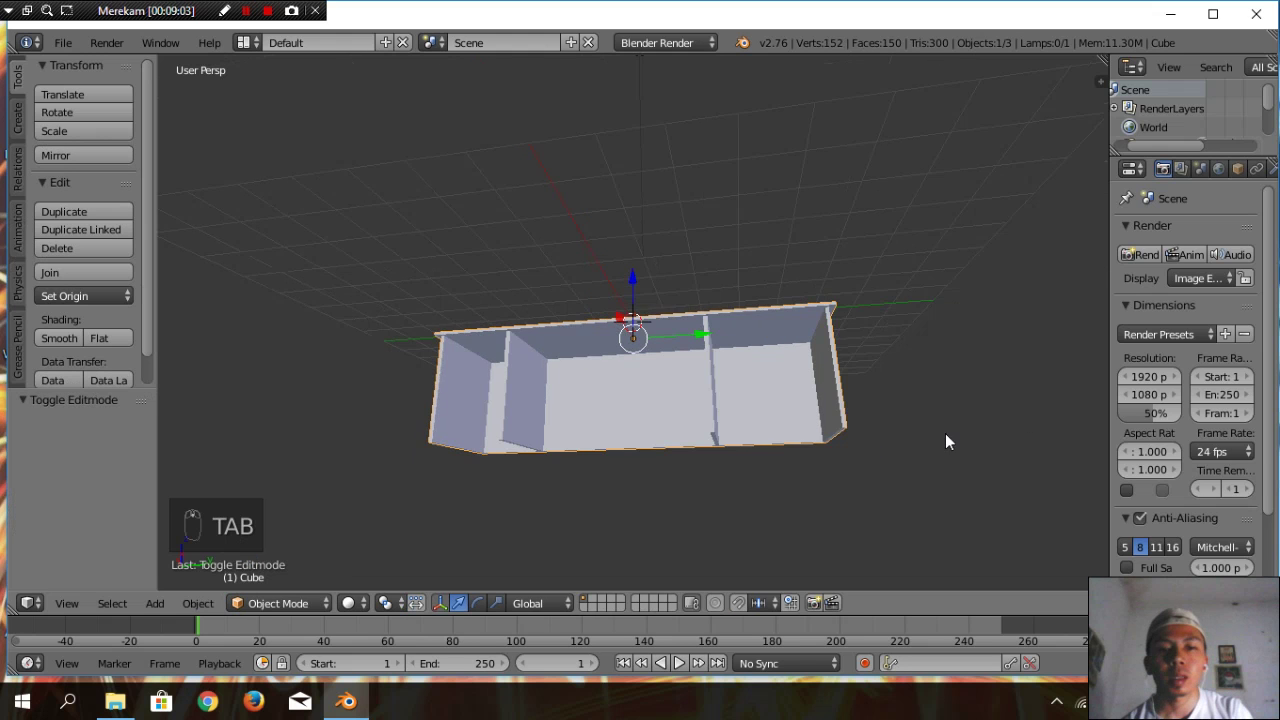
pyautogui.moveTo(918, 396); pyautogui.dragTo(988, 458, button='middle')
pyautogui.scroll(4, 986, 459)
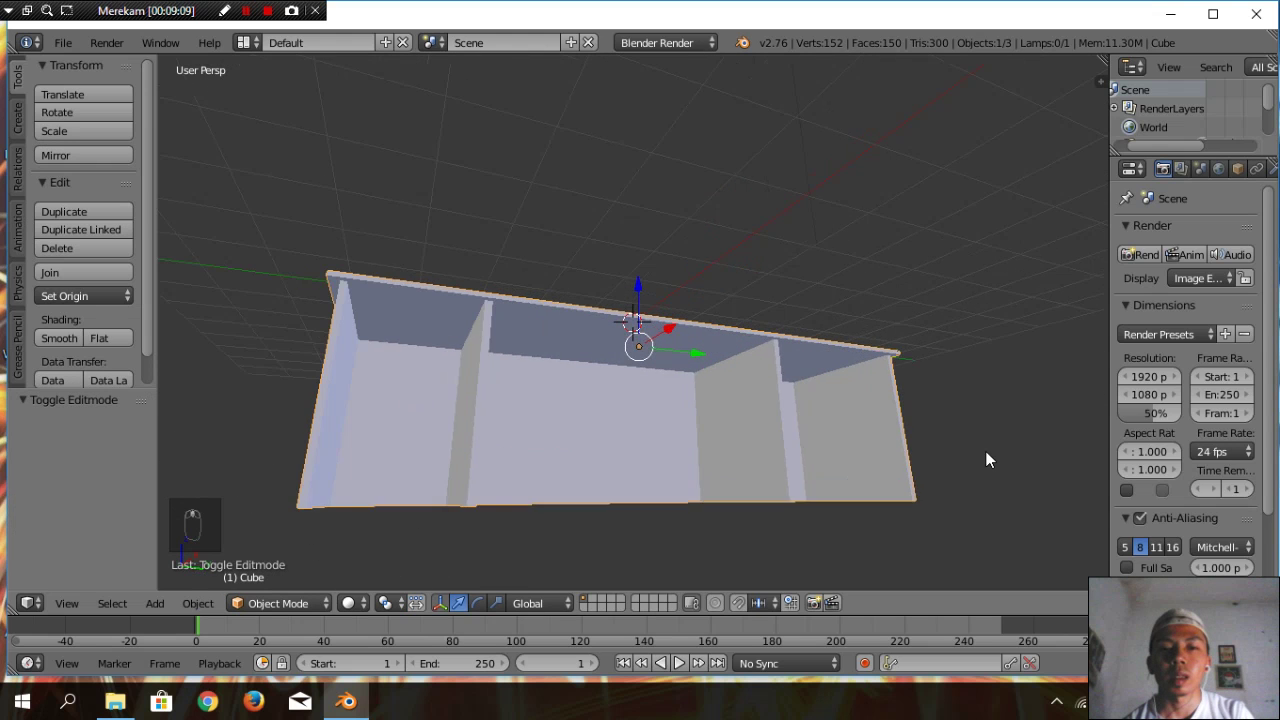
# In Edit Mode, cut two closely spaced horizontal edge loops around the upright panels, a little below the tabletop
pyautogui.scroll(-3, 986, 459)
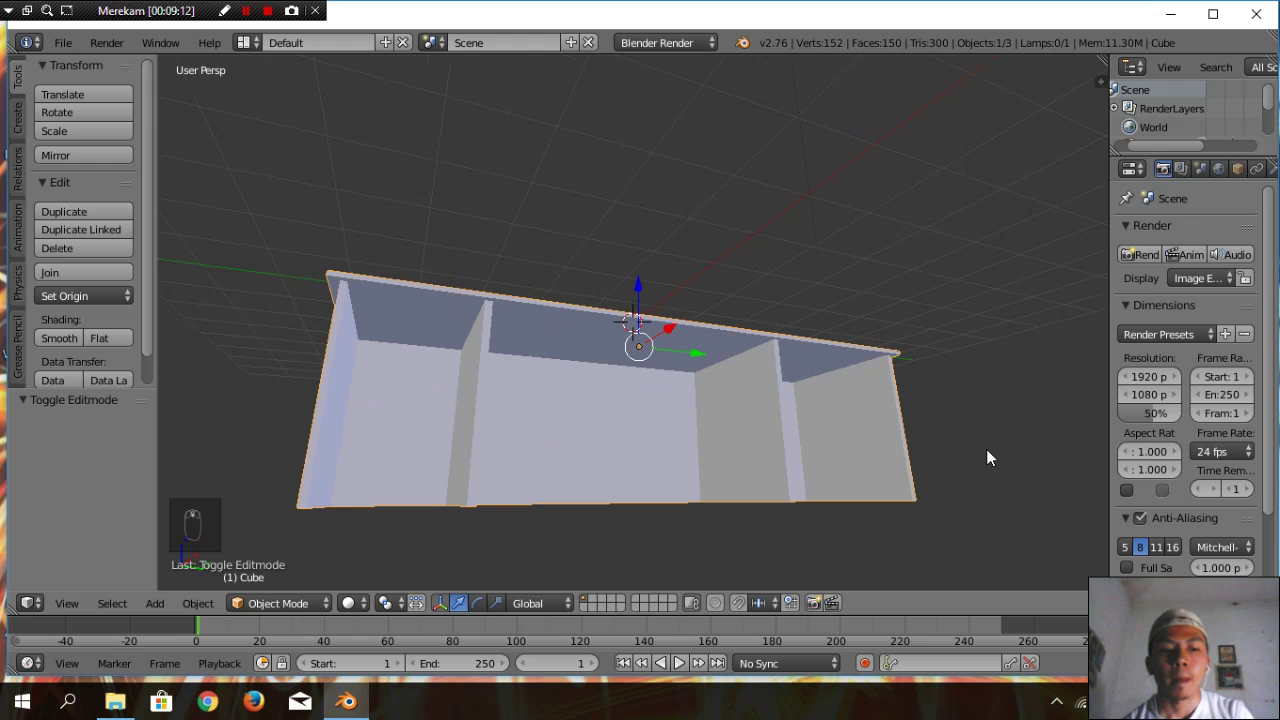
pyautogui.press('Tab')
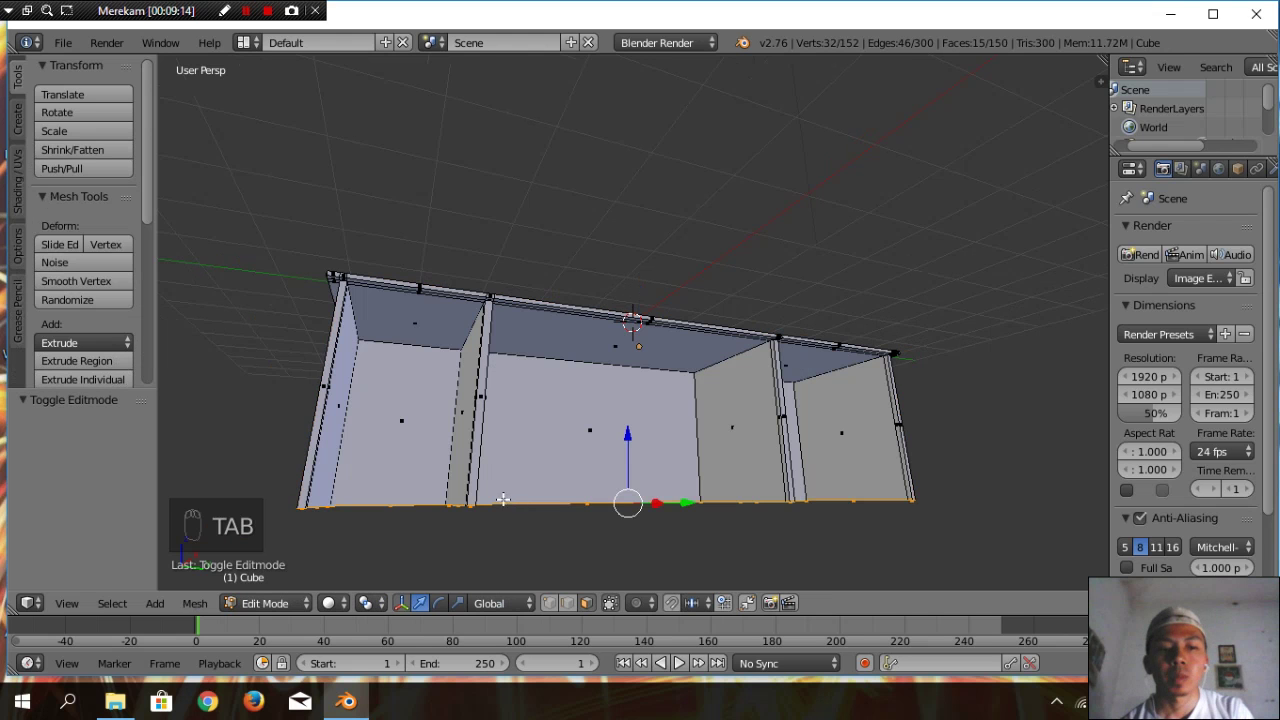
pyautogui.moveTo(483, 546); pyautogui.dragTo(510, 515, button='middle')
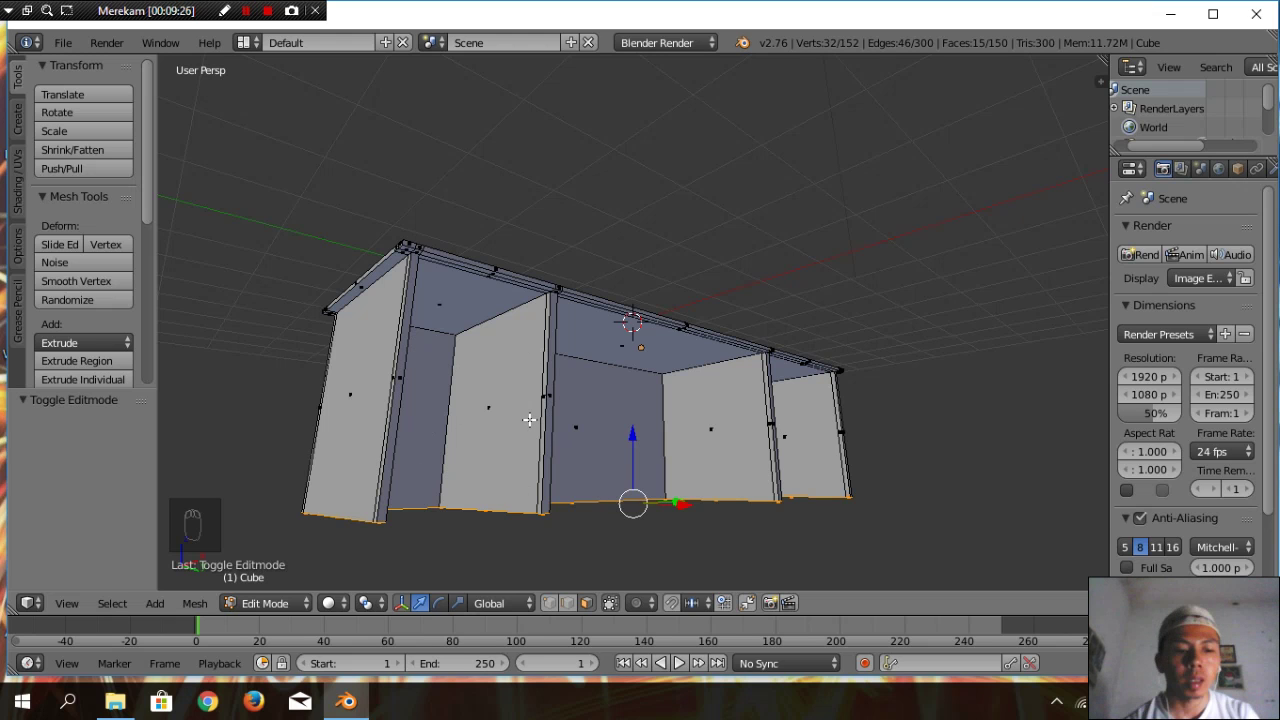
pyautogui.hotkey('ctrl', 'r')
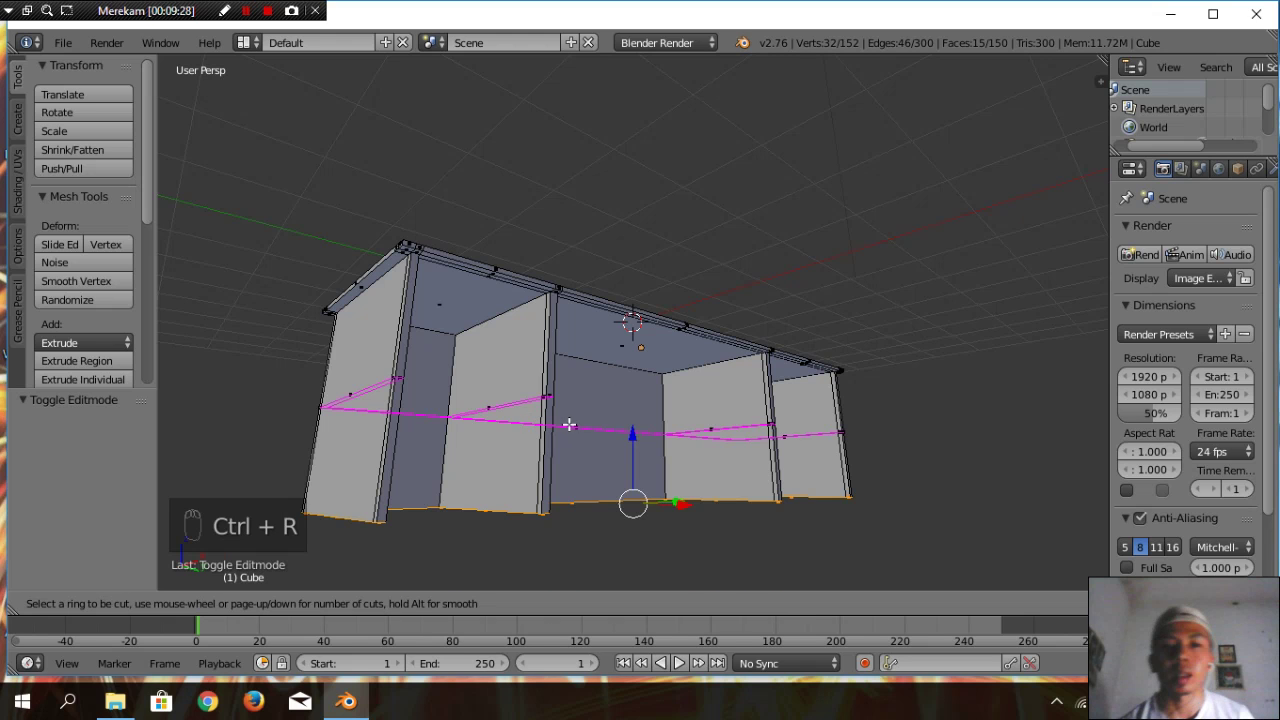
pyautogui.click(521, 424)
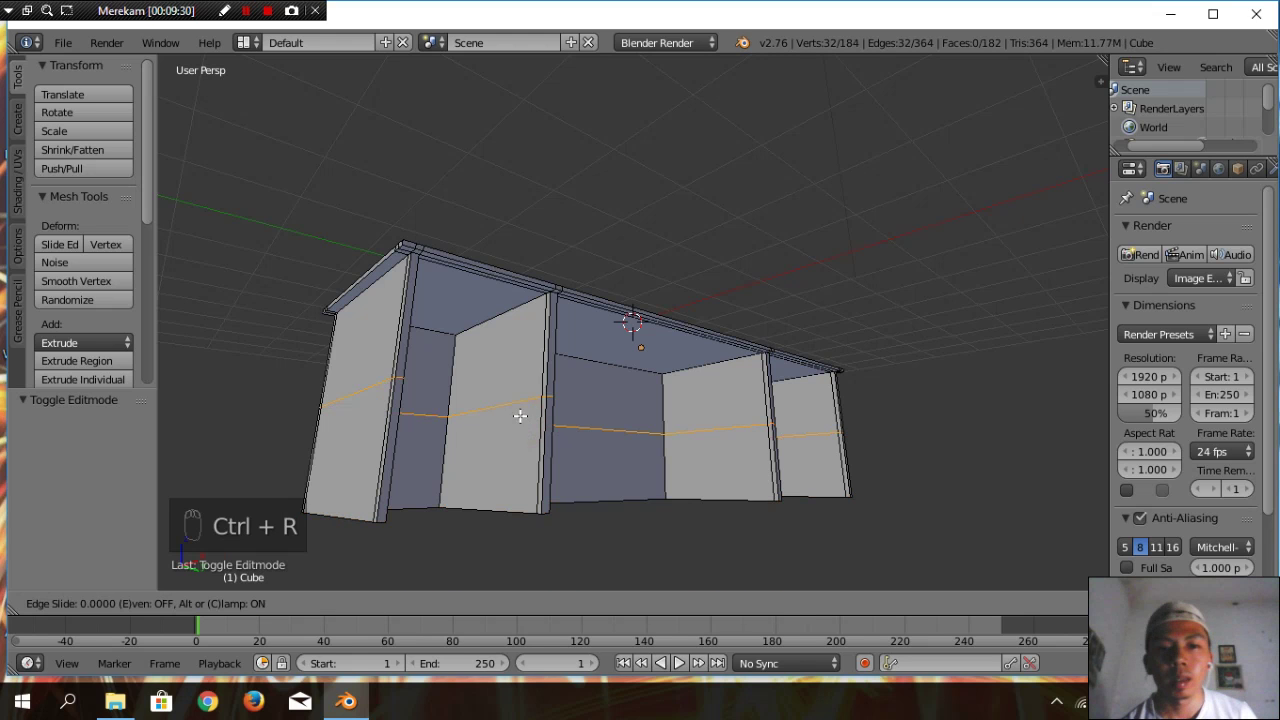
pyautogui.click(500, 360)
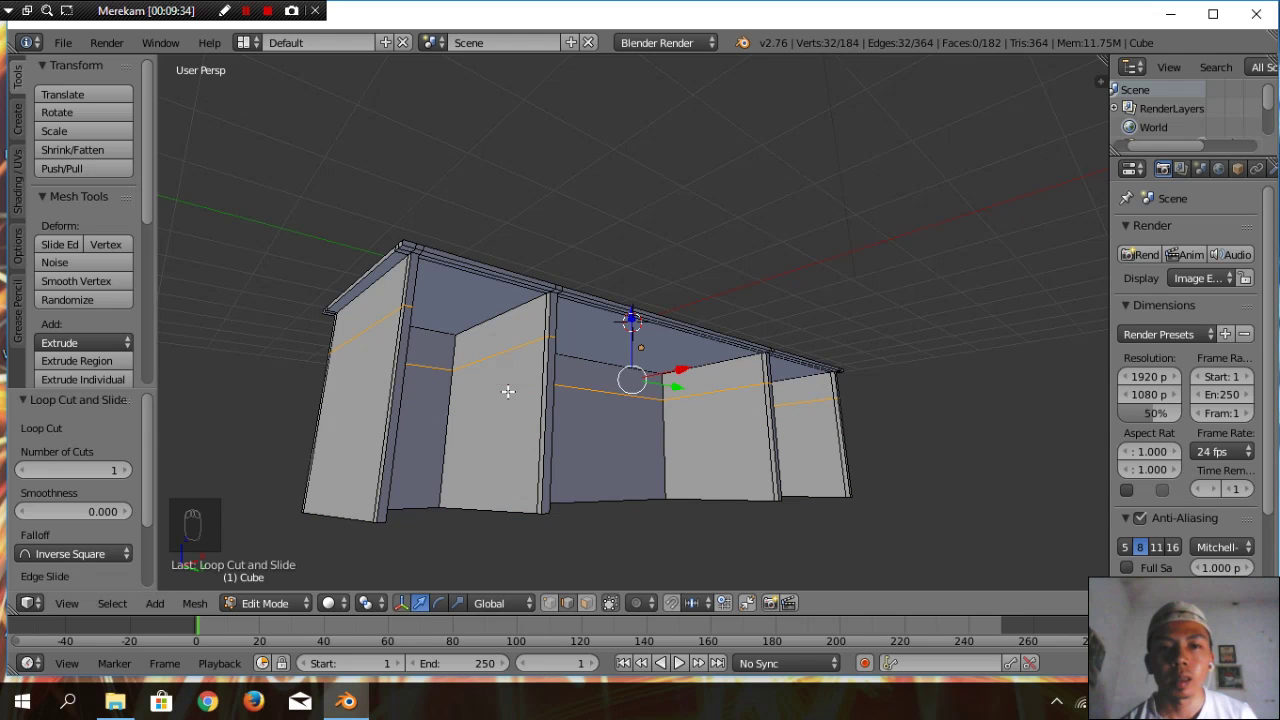
pyautogui.hotkey('ctrl', 'r')
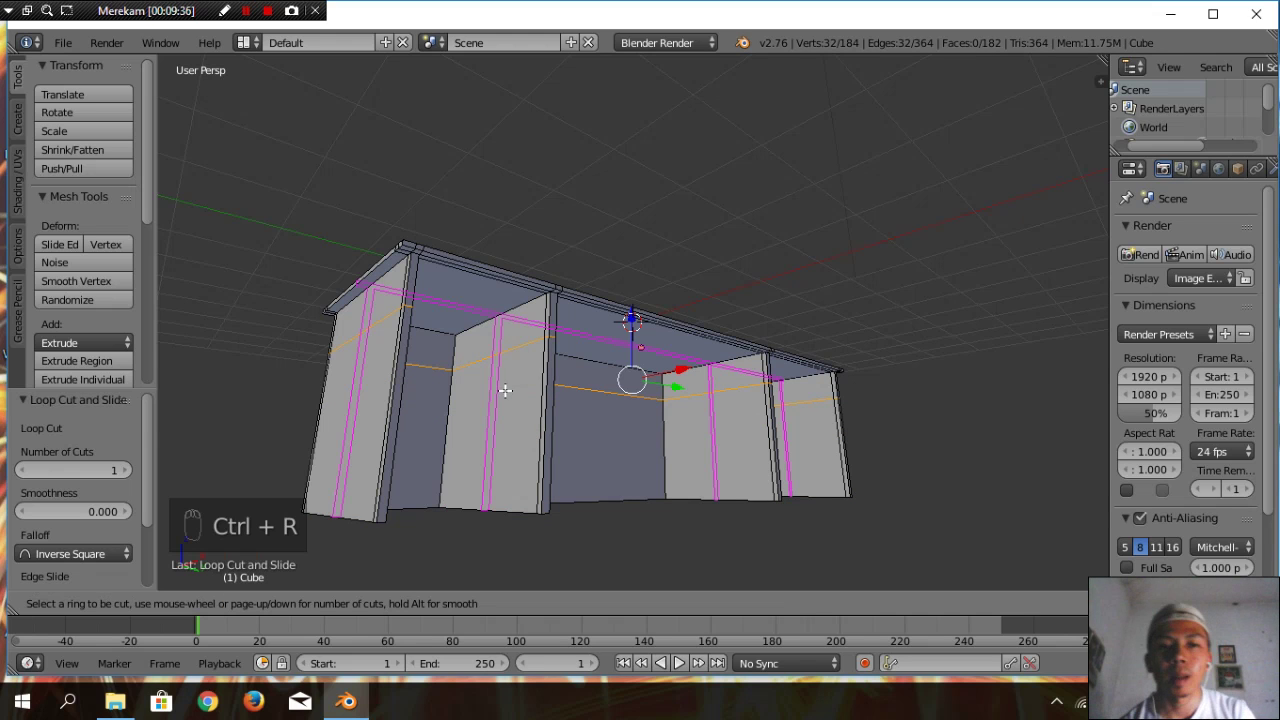
pyautogui.click(457, 414)
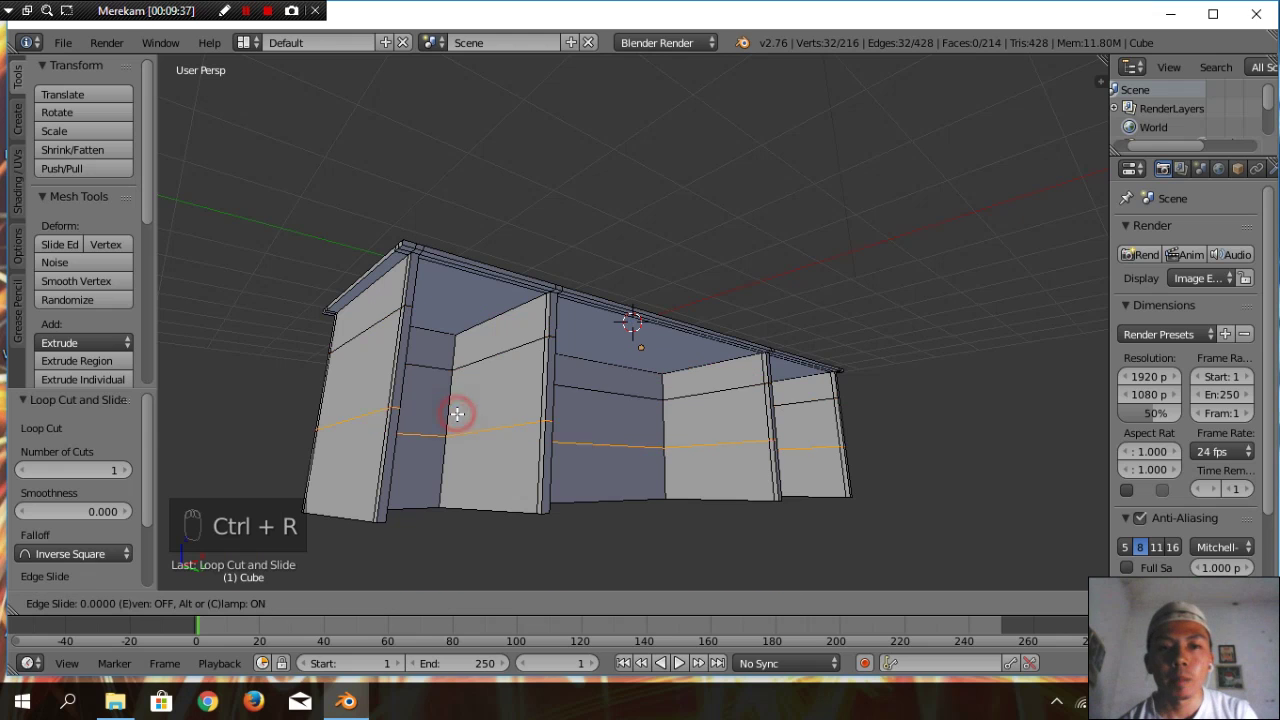
pyautogui.click(464, 349)
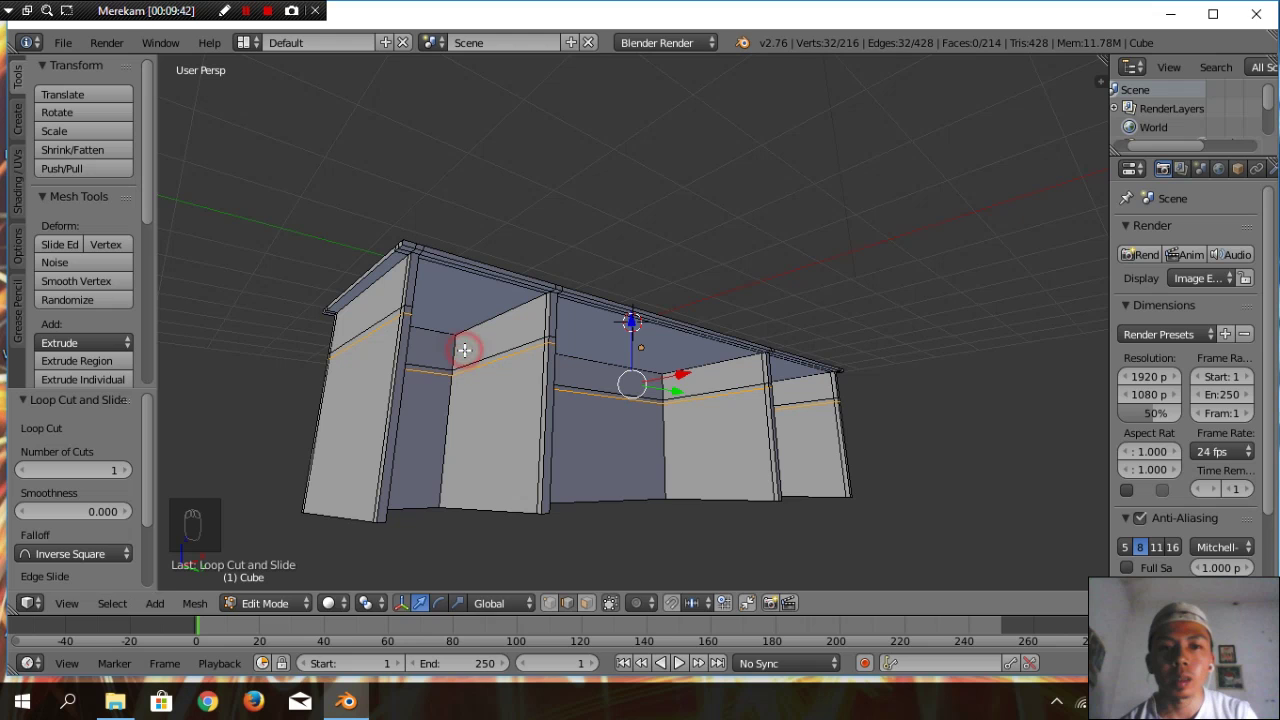
# Add a second close pair of horizontal loop cuts near the panels' mid-height, with edge slides of about 0.43 and 0.89
pyautogui.hotkey('ctrl', 'r')
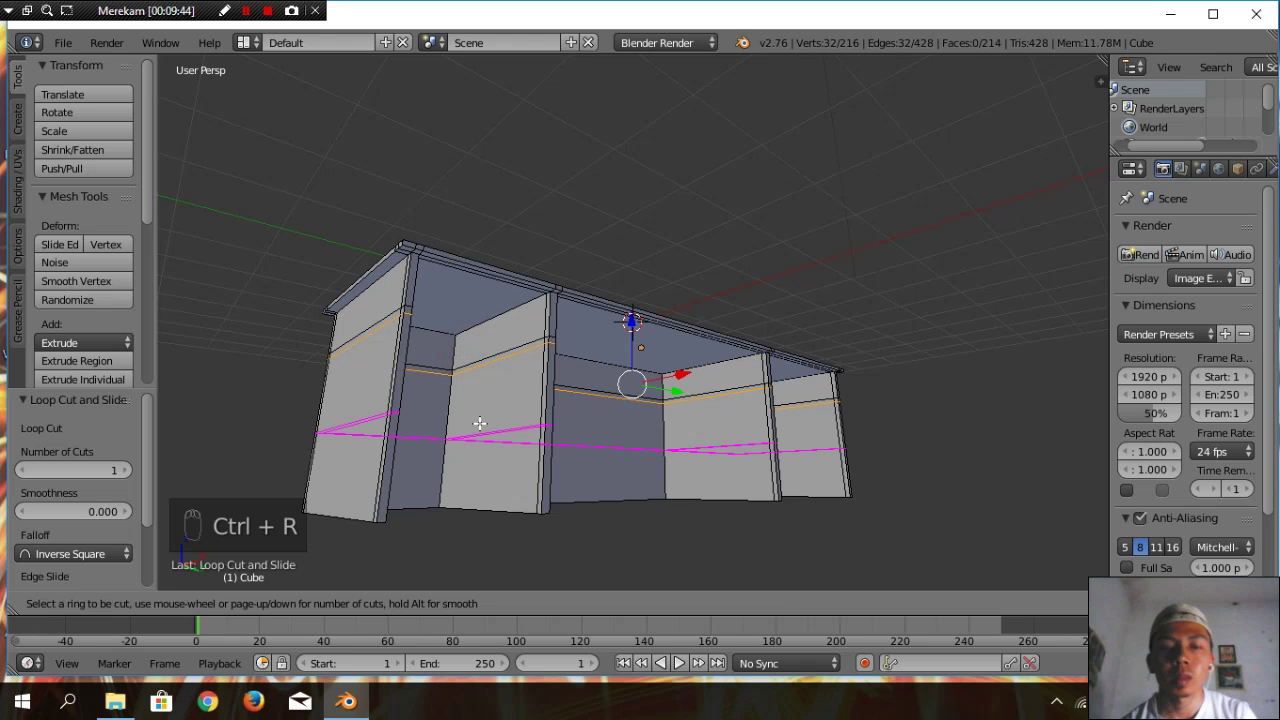
pyautogui.click(485, 427)
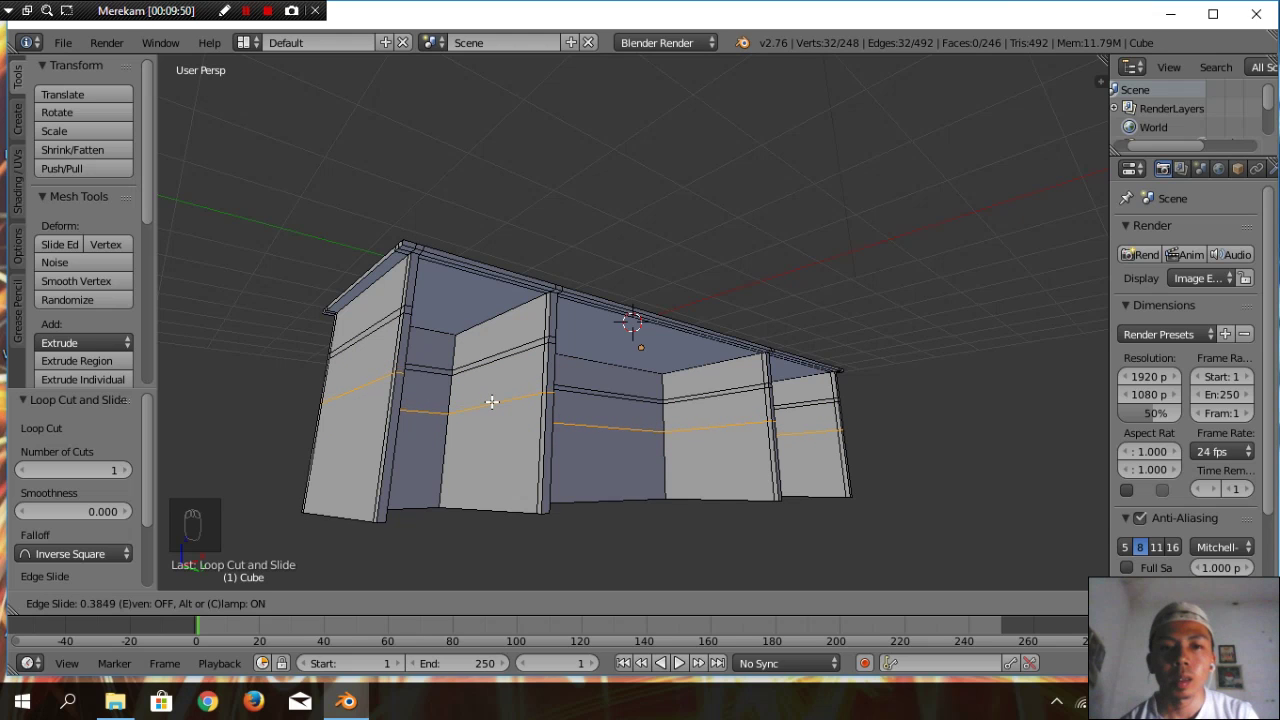
pyautogui.click(491, 399)
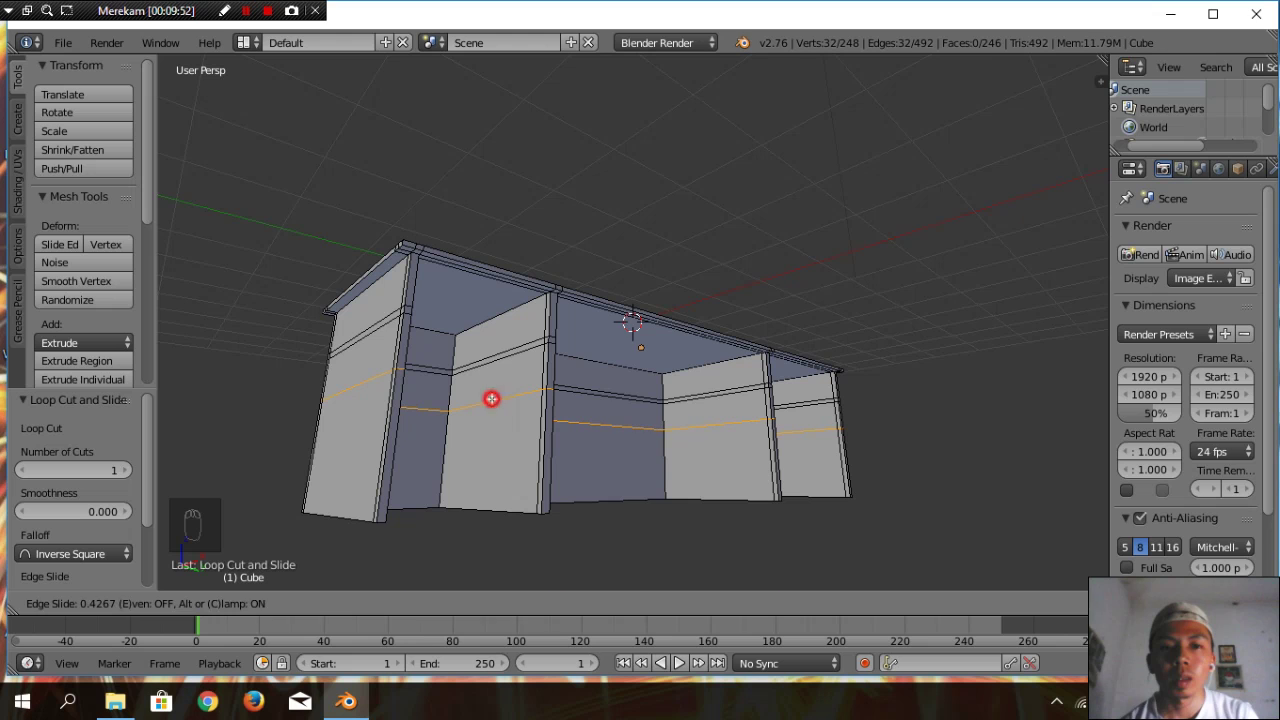
pyautogui.hotkey('ctrl', 'r')
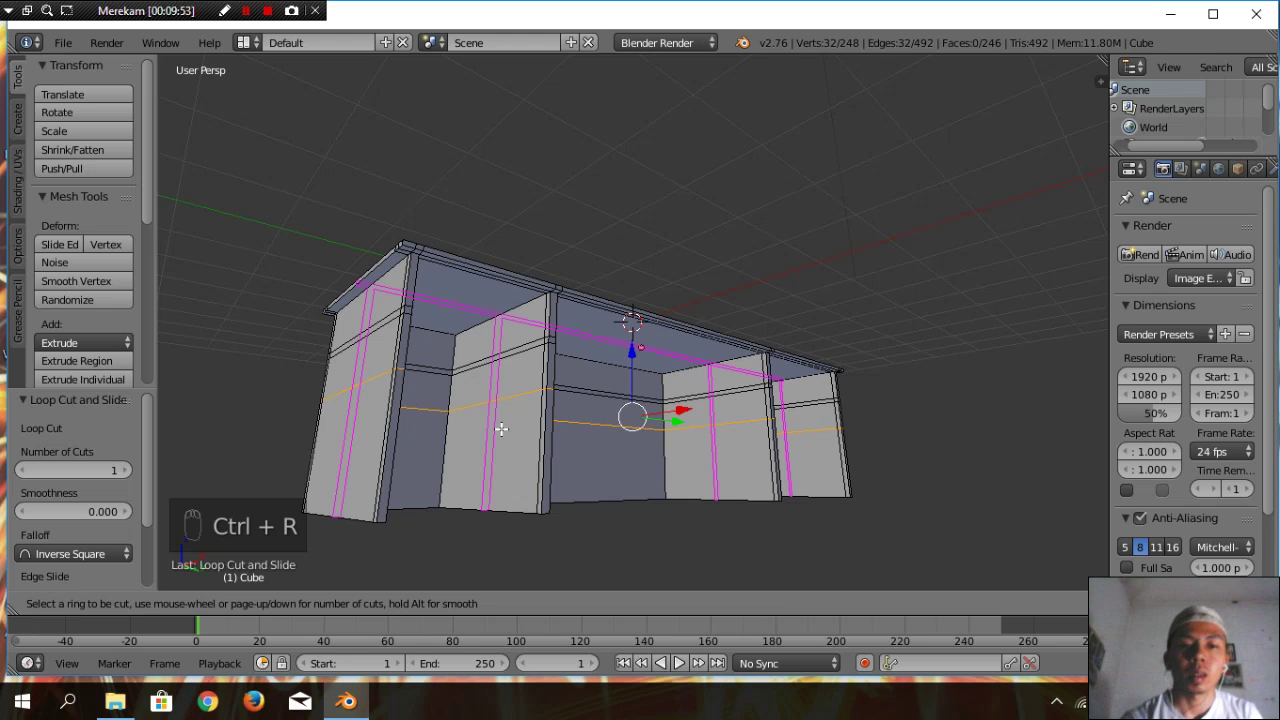
pyautogui.click(452, 449)
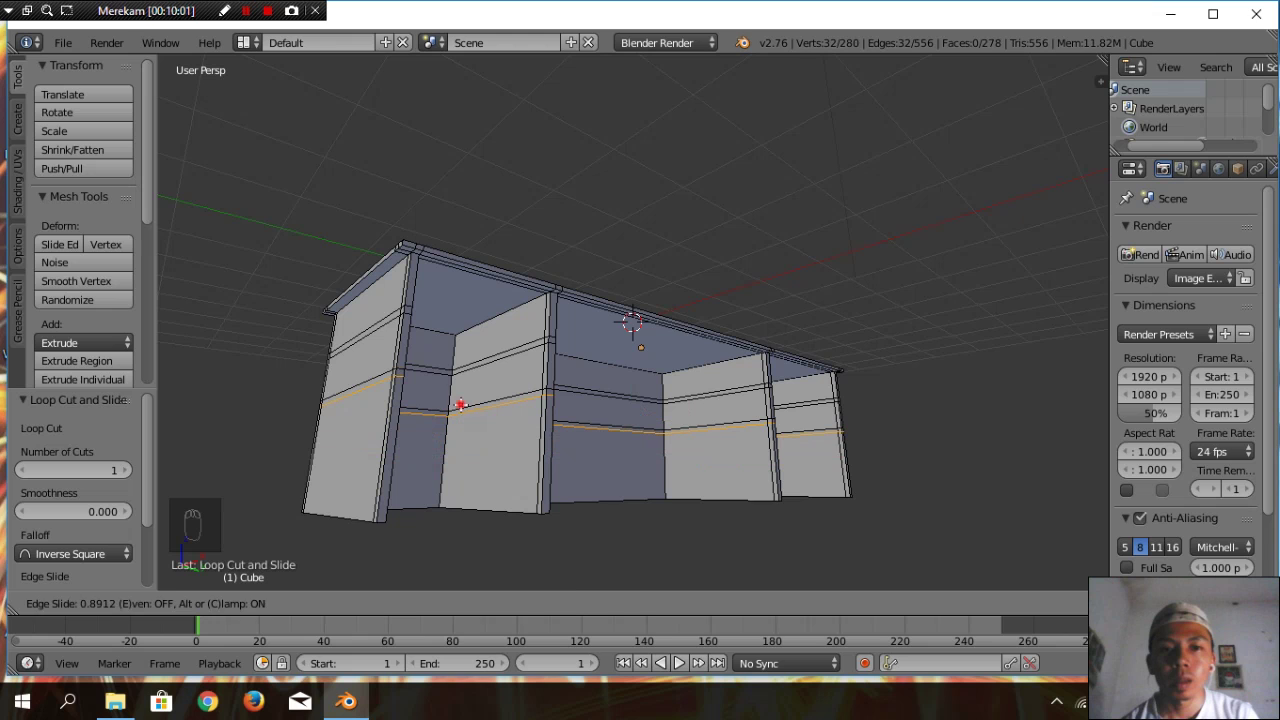
pyautogui.click(460, 404)
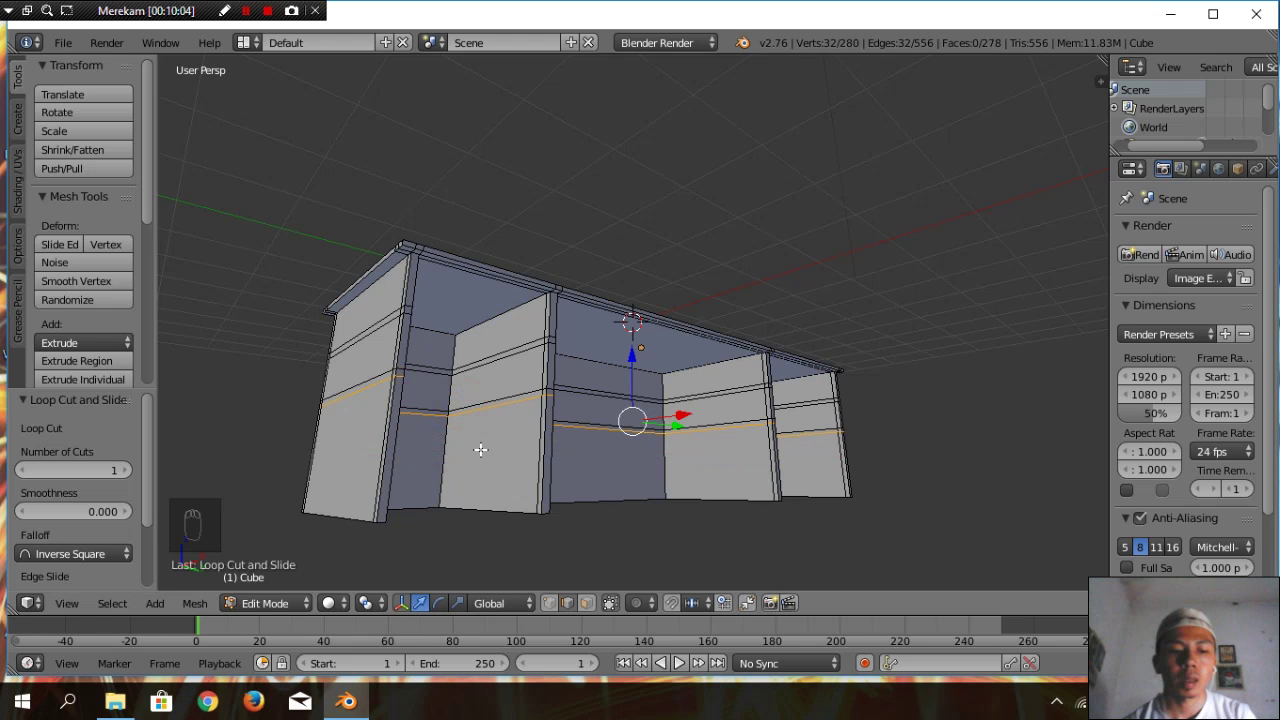
# Add a third close pair of horizontal loop cuts on the panels' lower part, with edge slides of about 0.14 and 0.77
pyautogui.hotkey('ctrl', 'r')
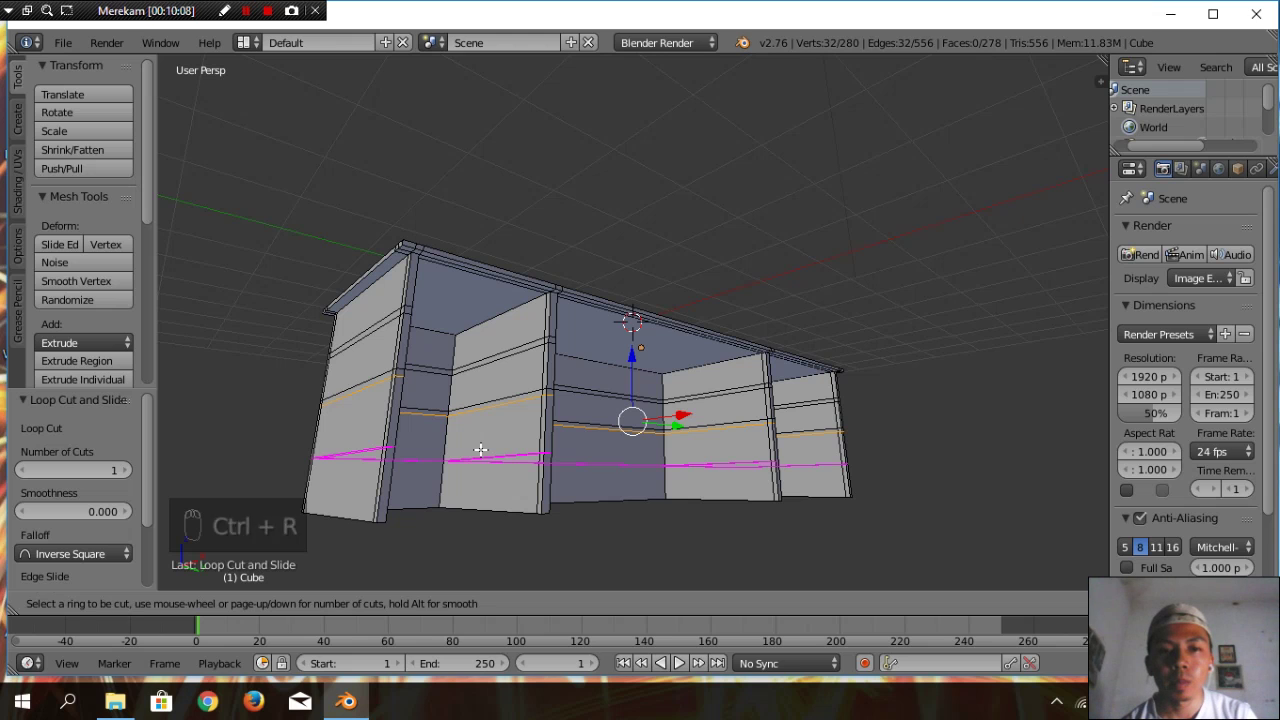
pyautogui.click(480, 449)
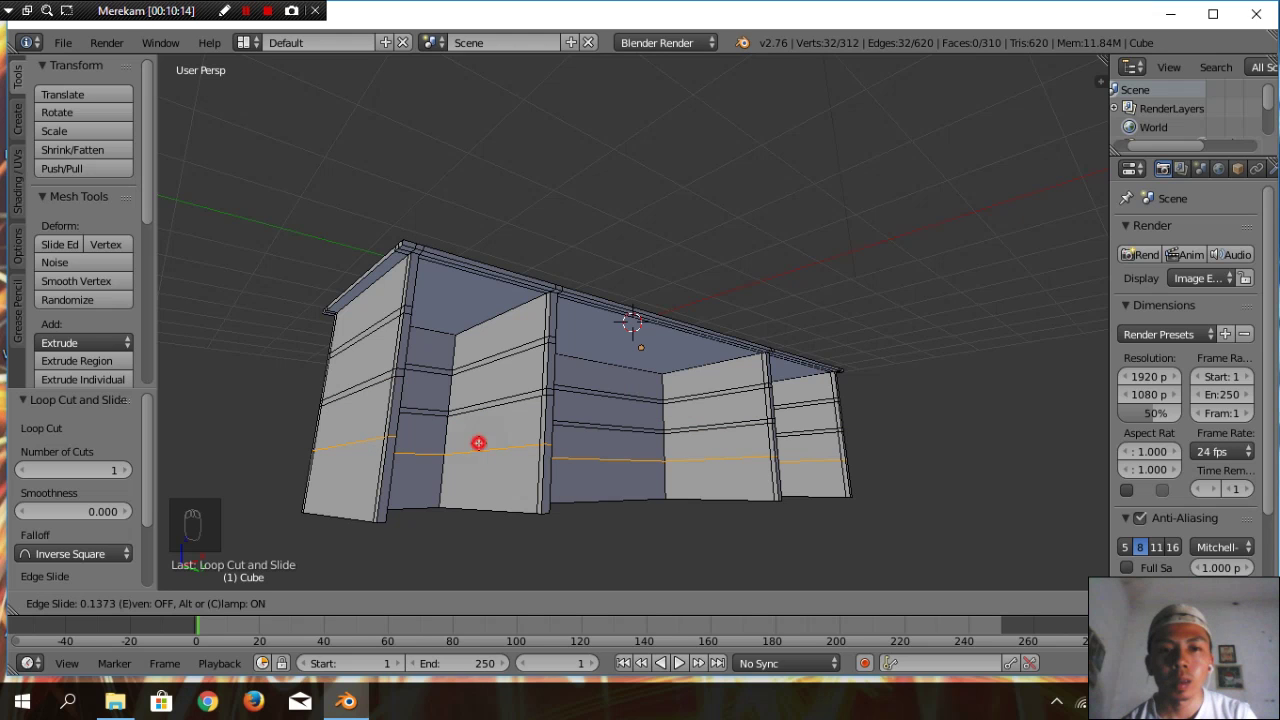
pyautogui.click(478, 443)
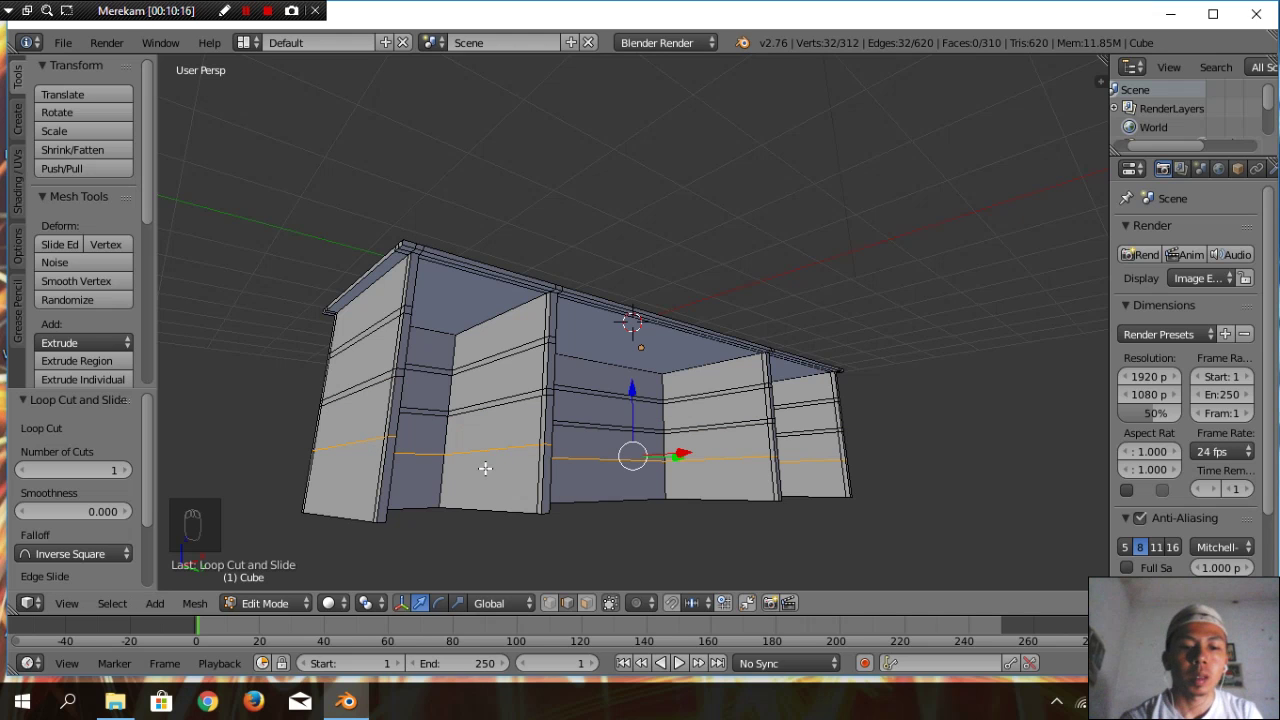
pyautogui.hotkey('ctrl', 'r')
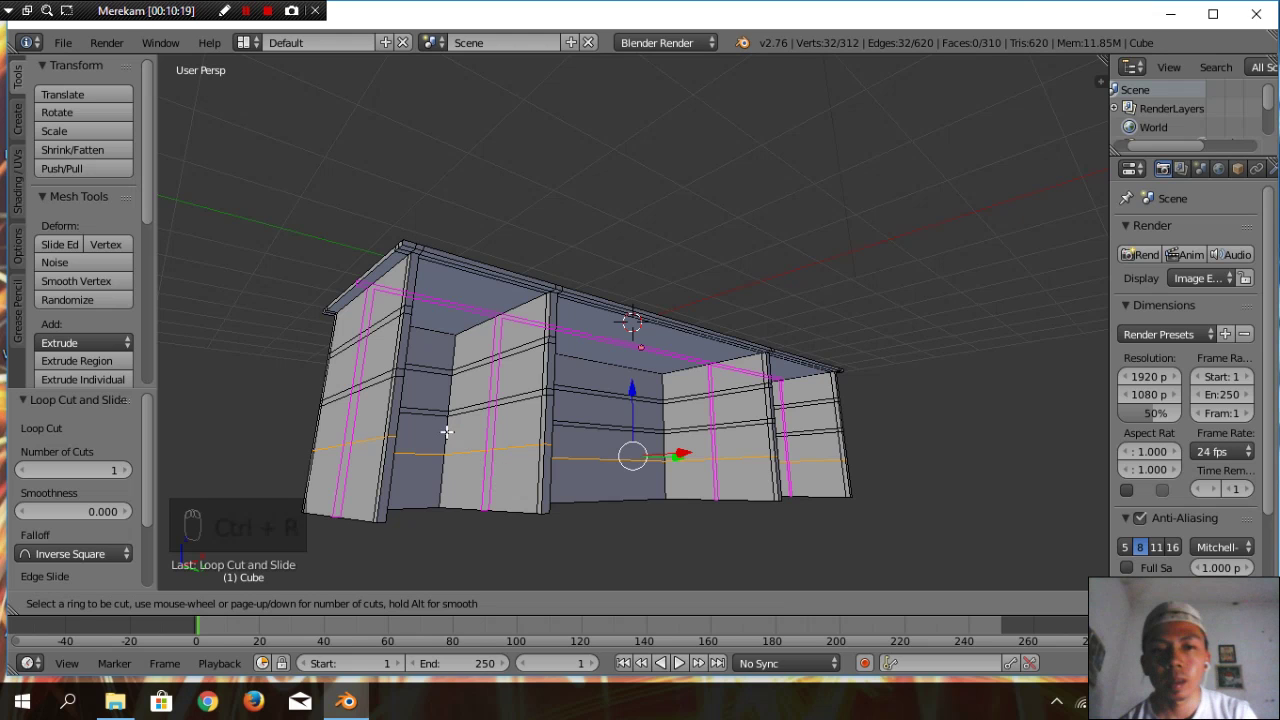
pyautogui.click(438, 466)
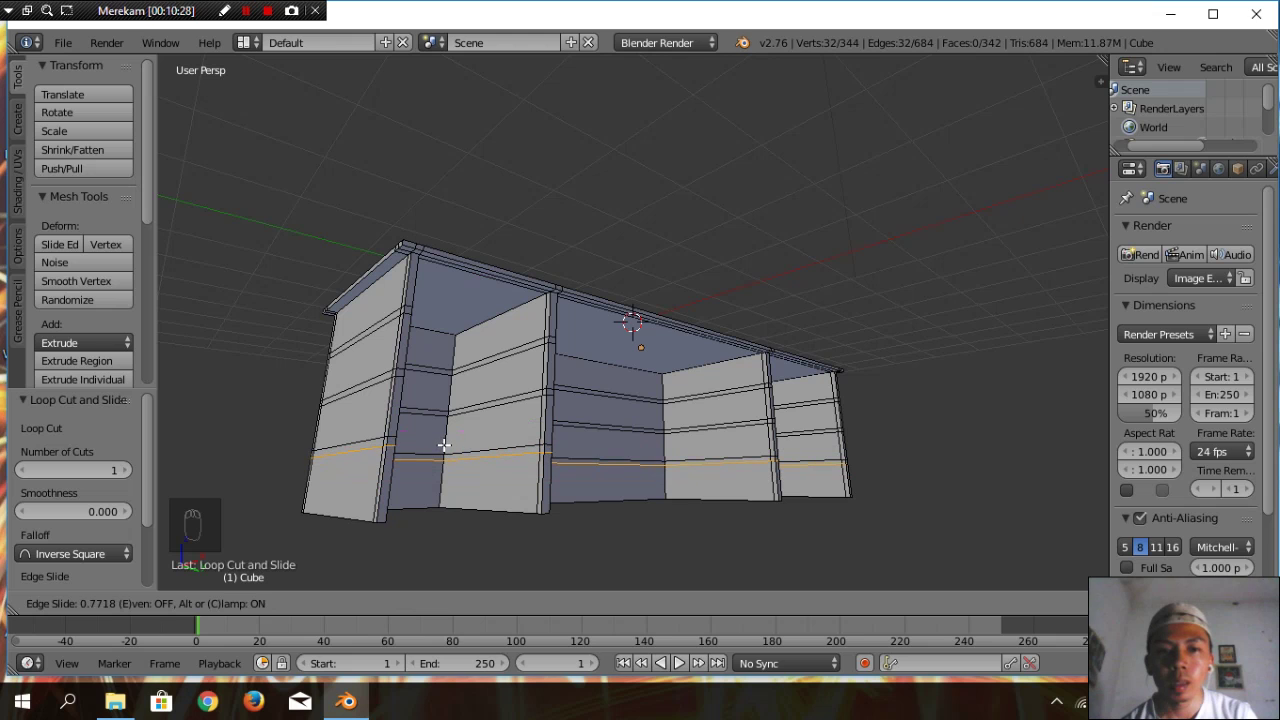
pyautogui.click(444, 444)
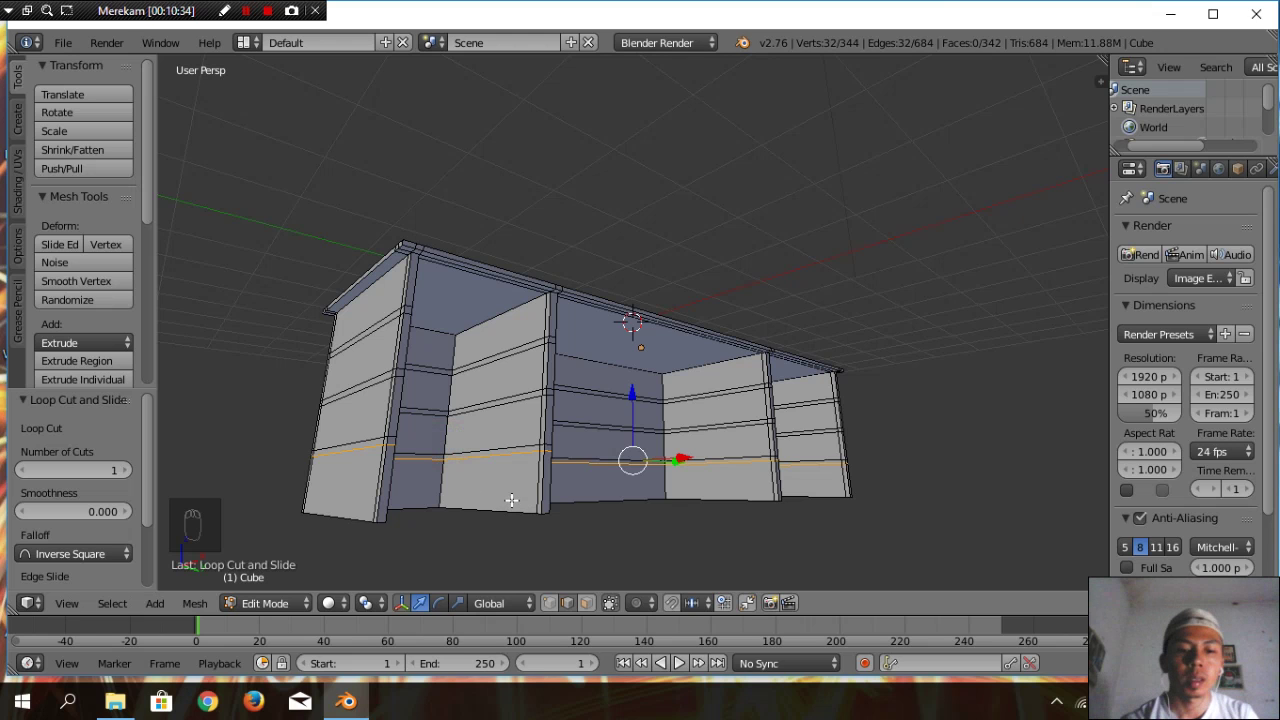
# Add a fourth pair of horizontal loop cuts just above the panels' bottom edge, with edge slides of about -0.77 and -0.73
pyautogui.hotkey('ctrl', 'r')
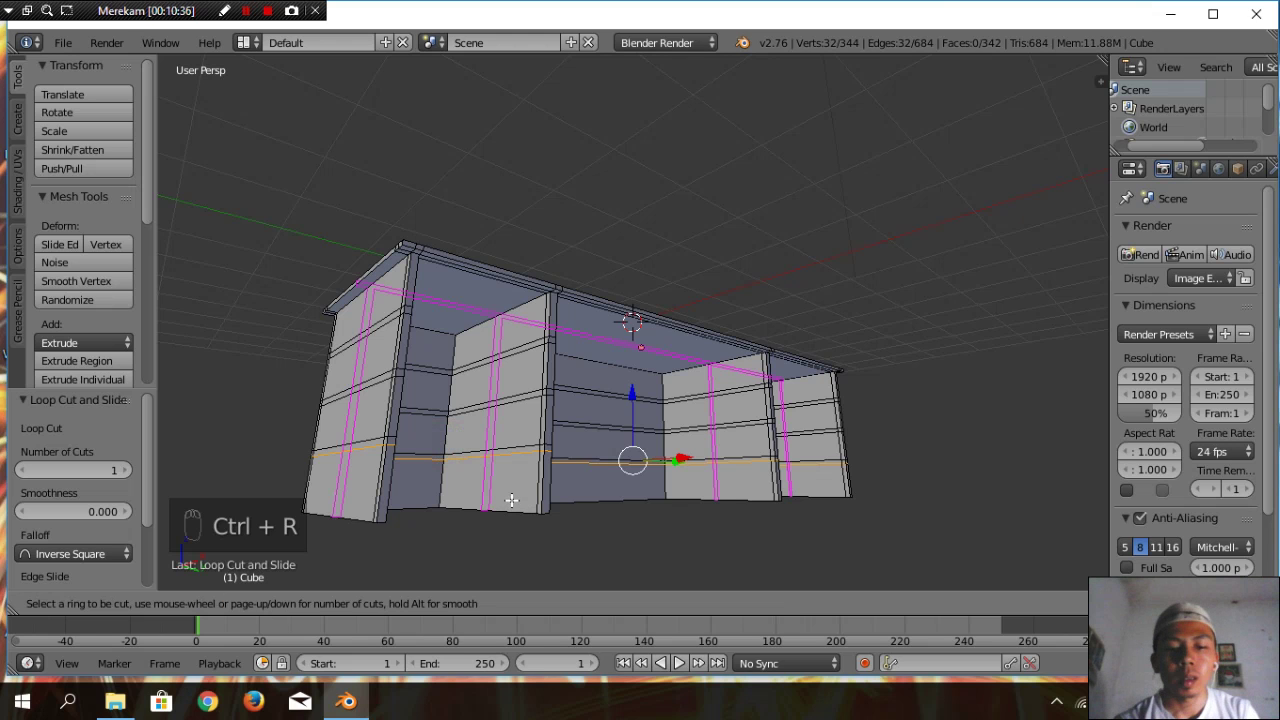
pyautogui.click(534, 508)
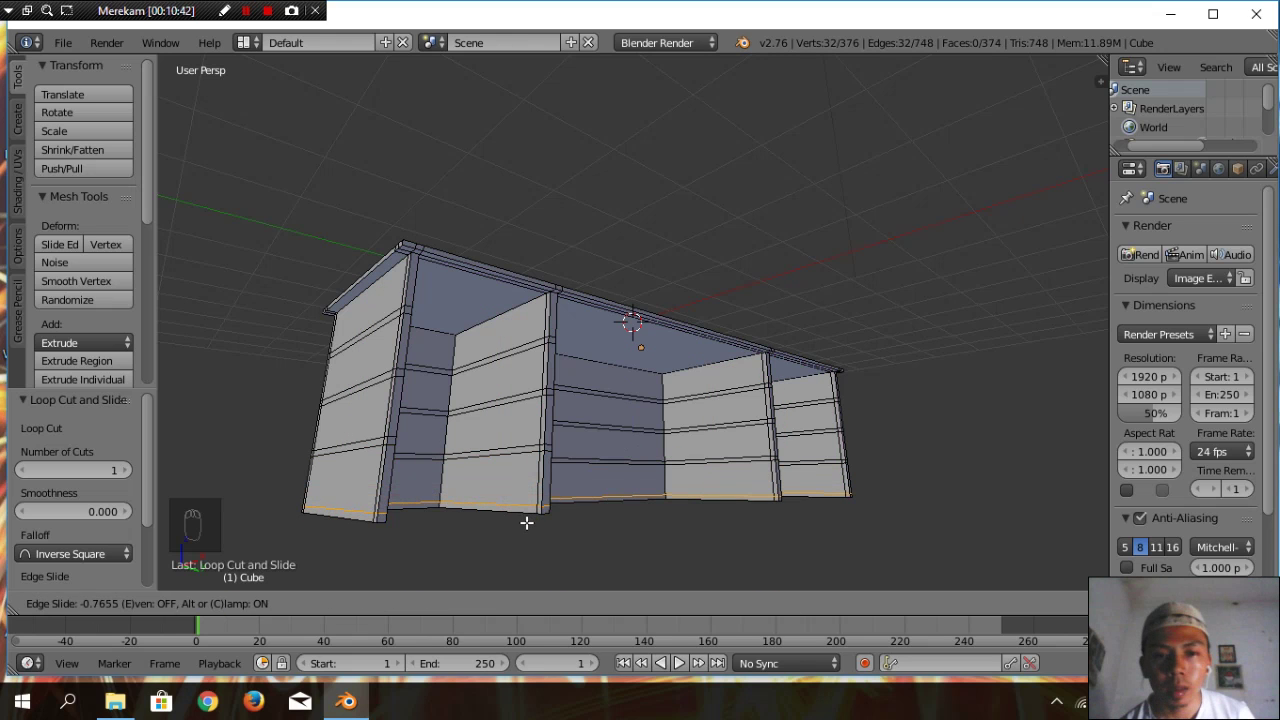
pyautogui.click(526, 524)
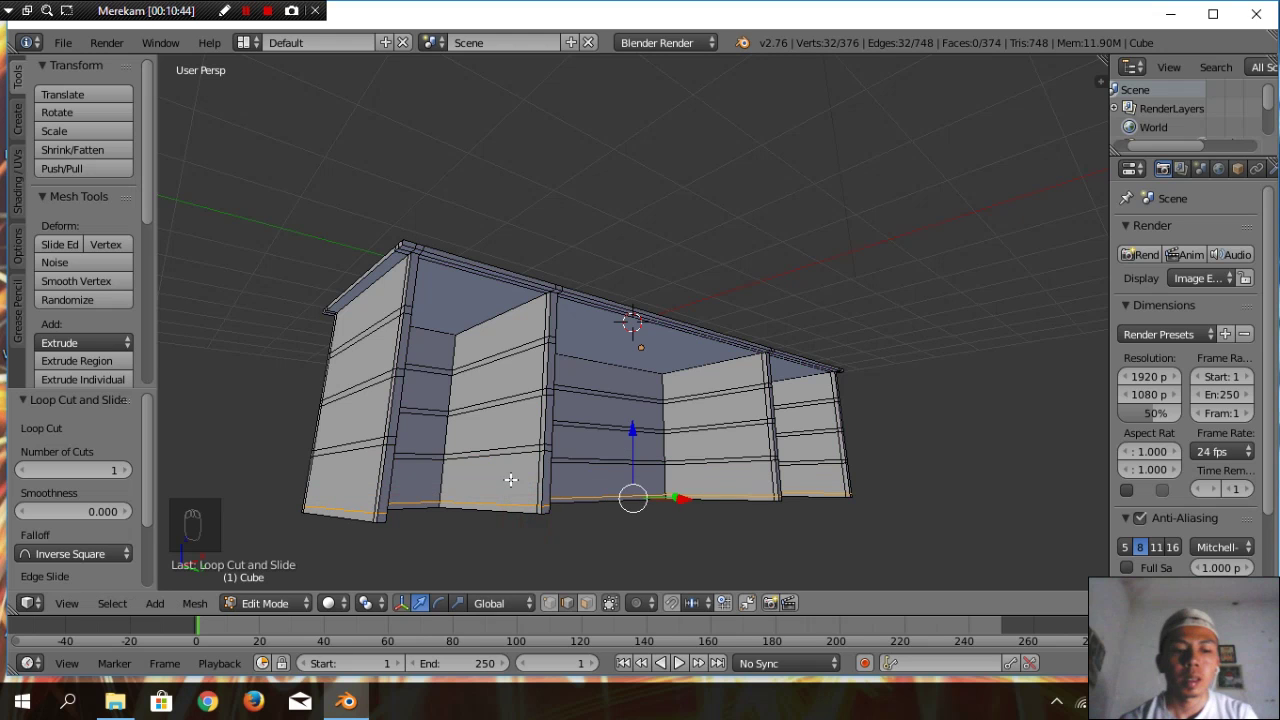
pyautogui.hotkey('ctrl', 'r')
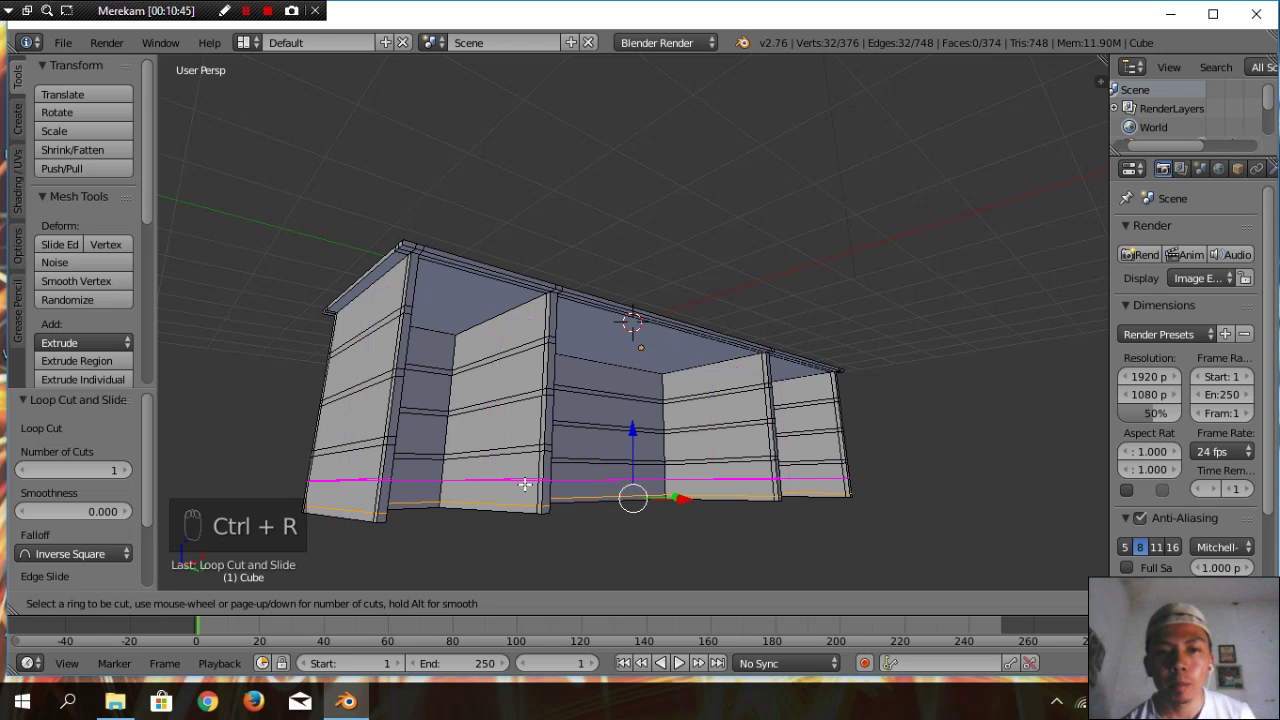
pyautogui.click(524, 483)
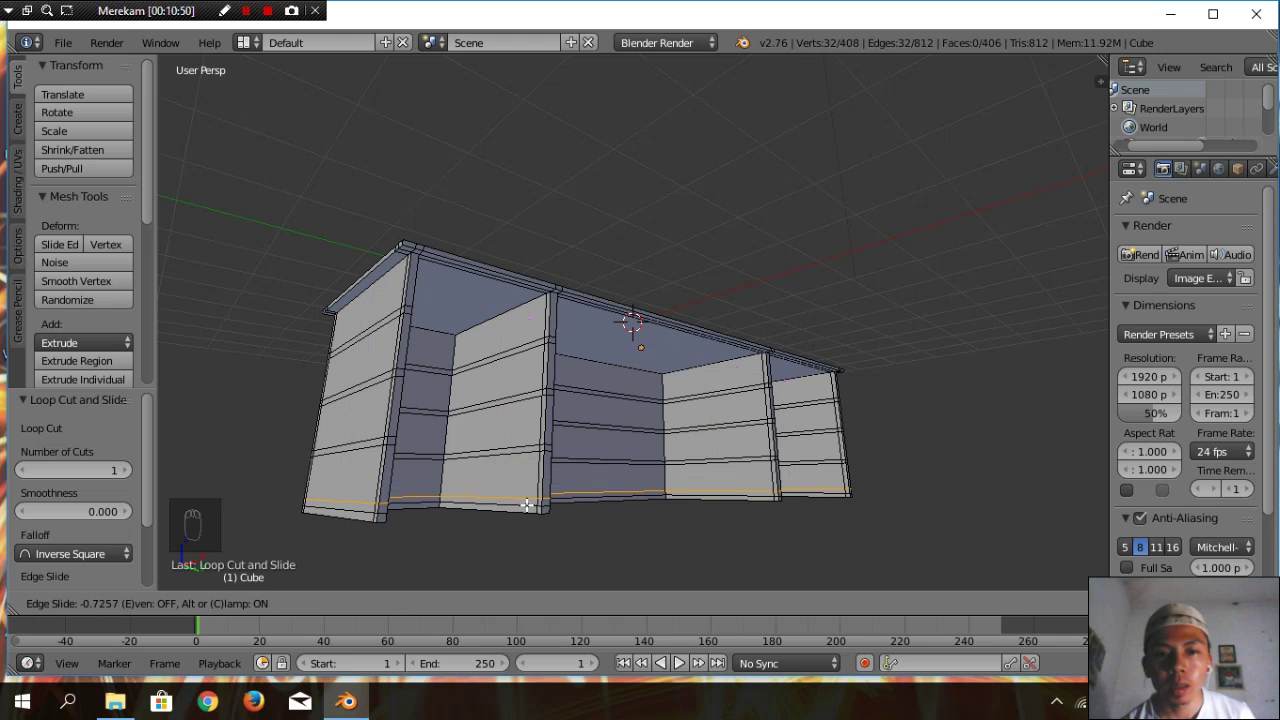
pyautogui.click(527, 505)
# In face select mode, select the four thin horizontal strips on the back wall of the -Y end compartment
pyautogui.moveTo(846, 529); pyautogui.dragTo(798, 535, button='middle')
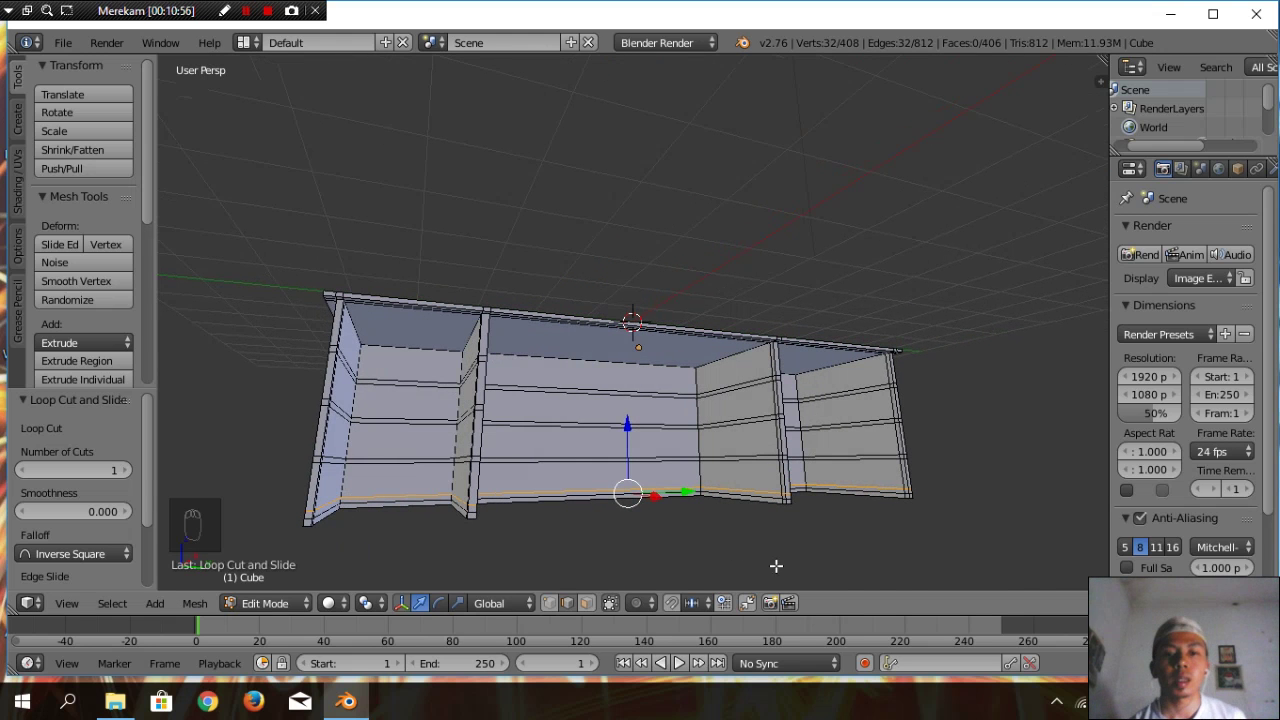
pyautogui.scroll(2, 786, 554)
pyautogui.scroll(-2, 786, 554)
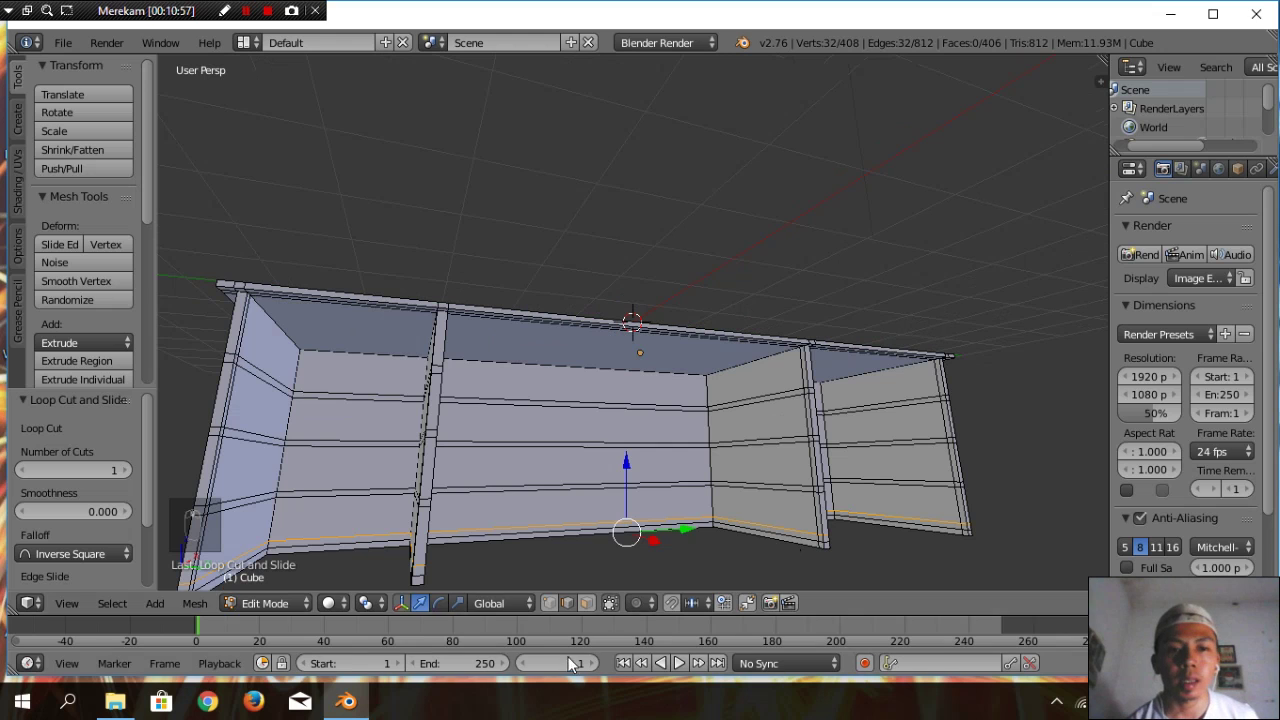
pyautogui.click(592, 602)
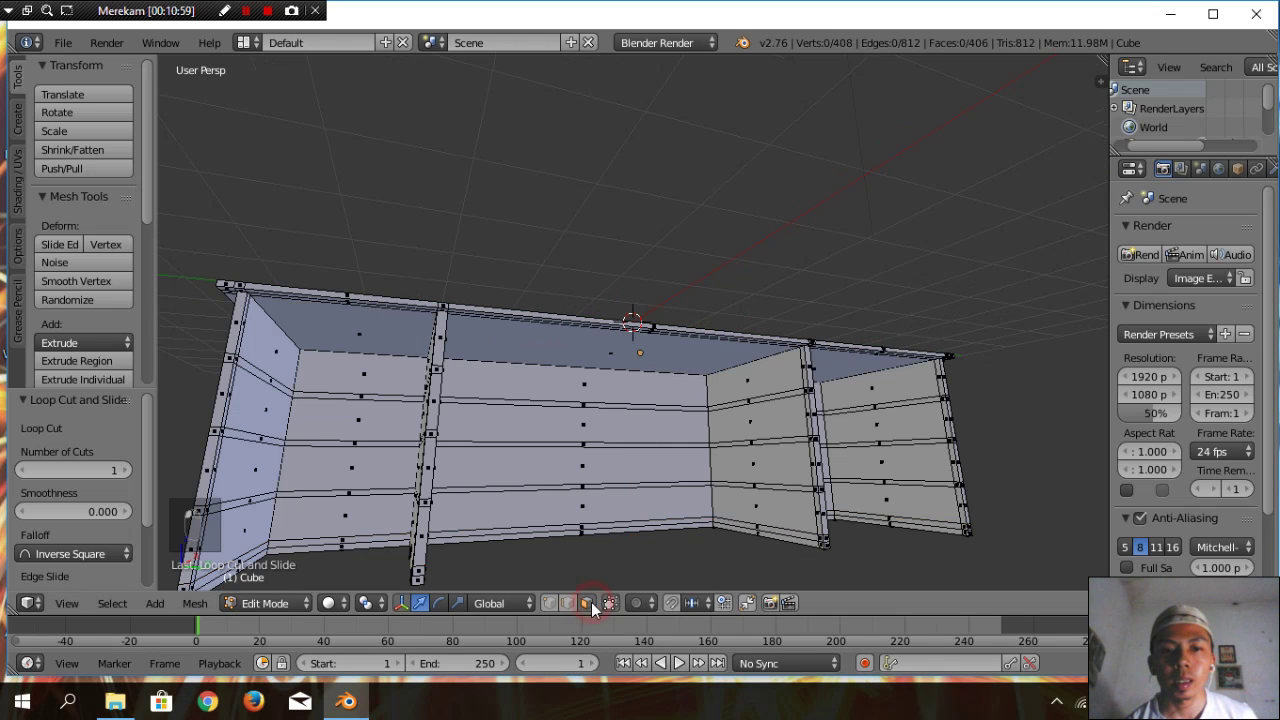
pyautogui.rightClick(351, 540)
pyautogui.click(343, 540)
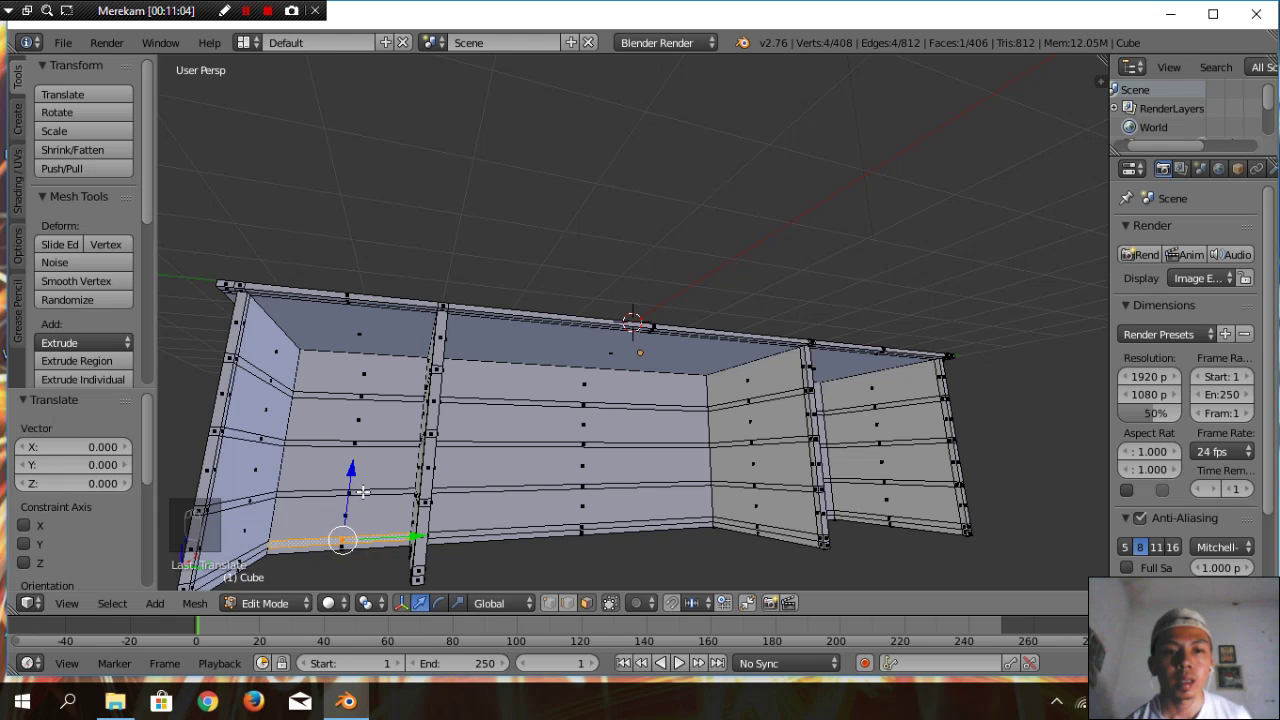
pyautogui.keyDown('shift'); pyautogui.rightClick(360, 491); pyautogui.keyUp('shift')
pyautogui.keyDown('shift'); pyautogui.rightClick(376, 443); pyautogui.keyUp('shift')
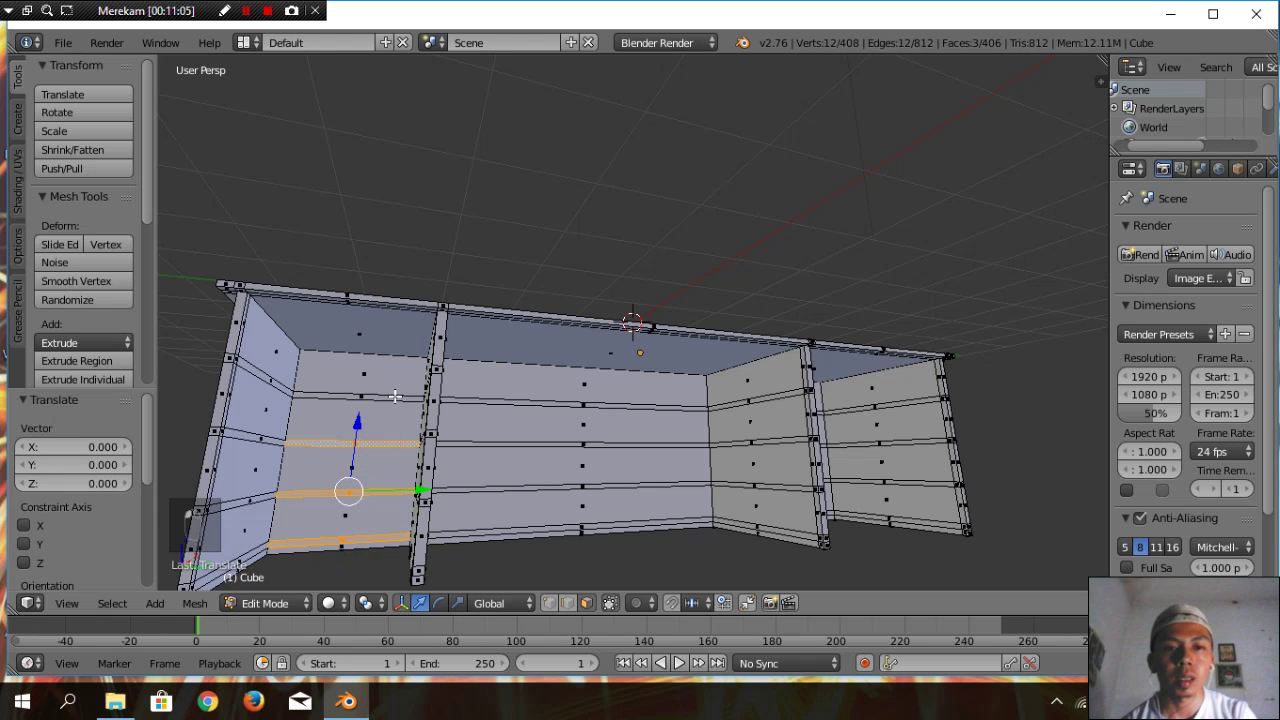
pyautogui.keyDown('shift'); pyautogui.rightClick(394, 397); pyautogui.keyUp('shift')
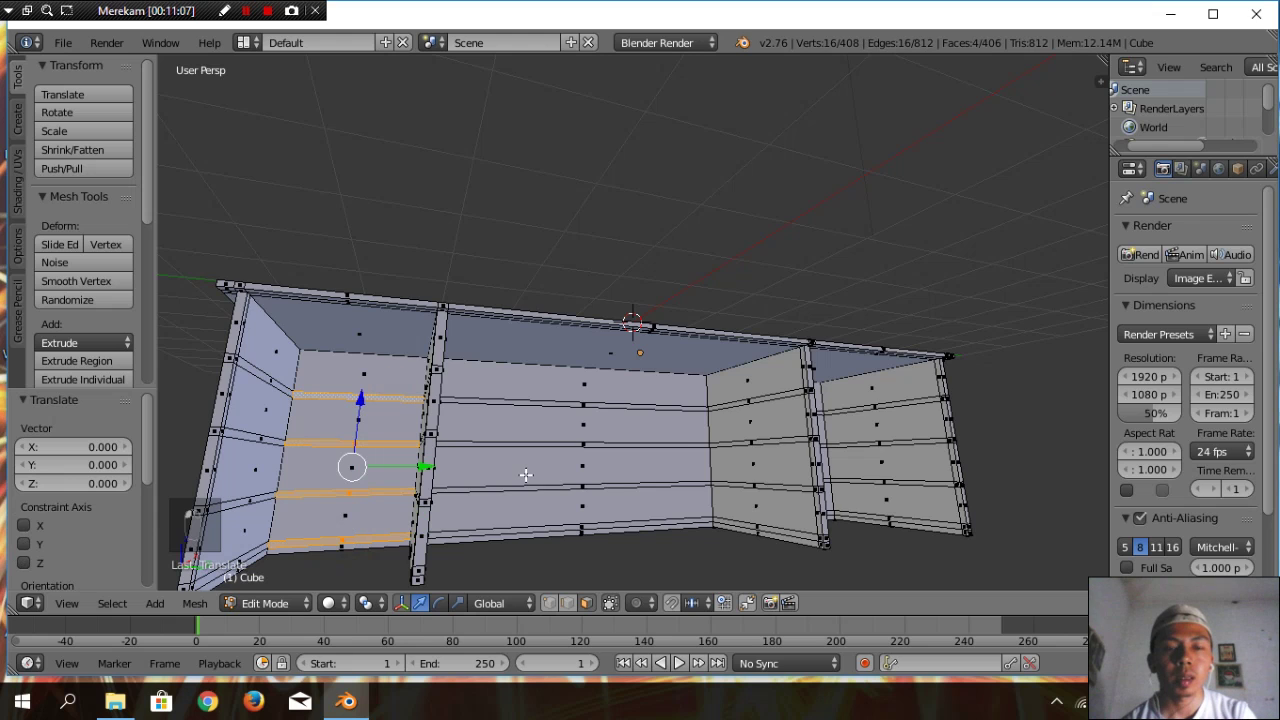
# Extrude the four selected back-wall strips about 2.815 along X to form shelves in the -Y end compartment
pyautogui.scroll(-1, 526, 475)
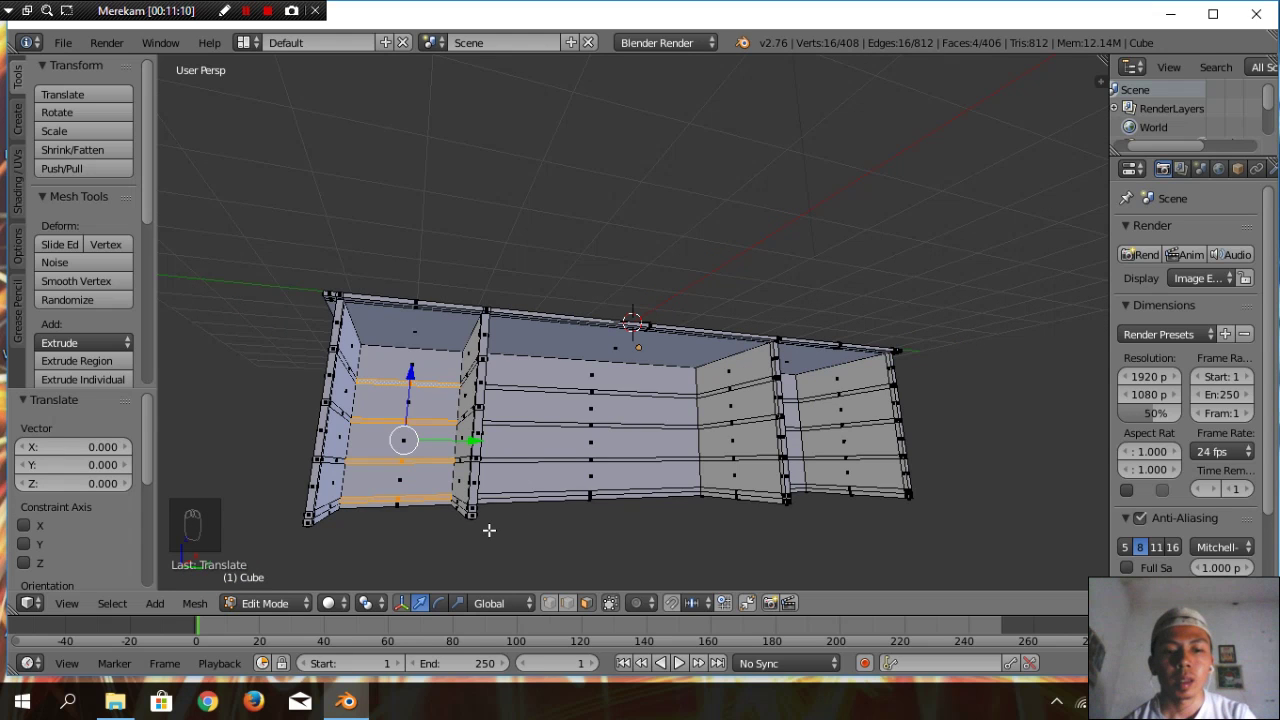
pyautogui.press('e')
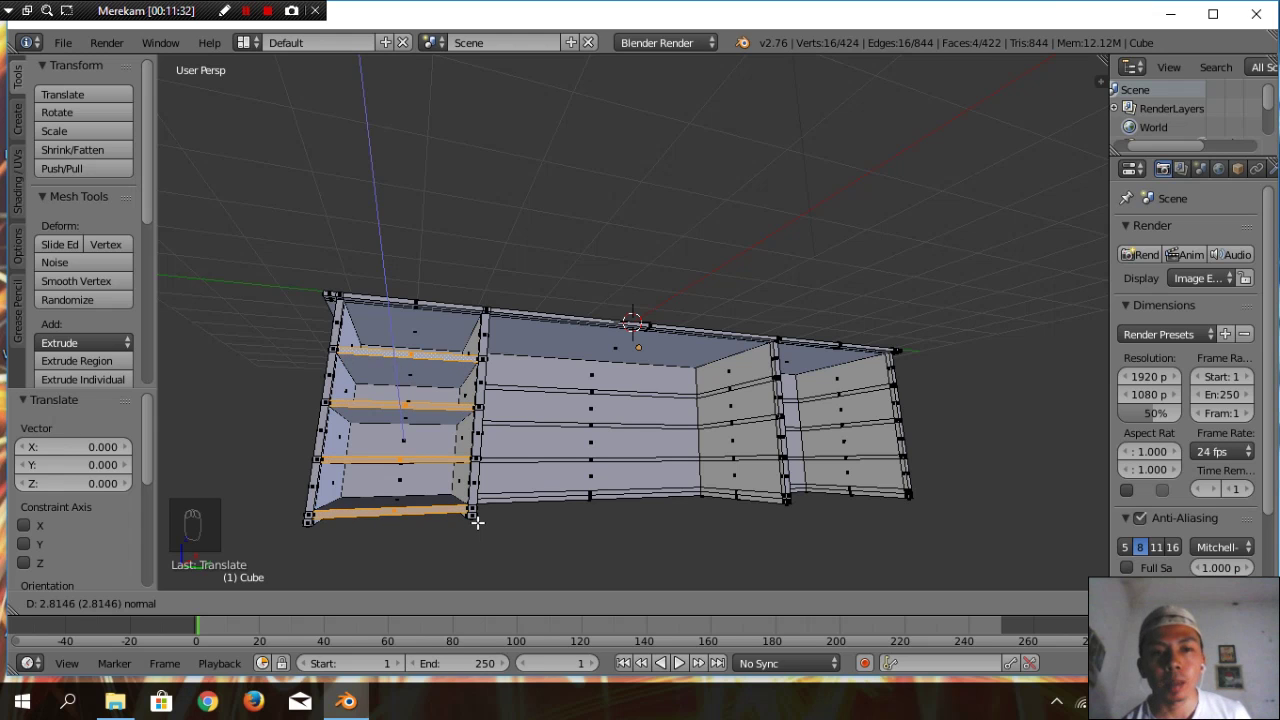
pyautogui.click(477, 520)
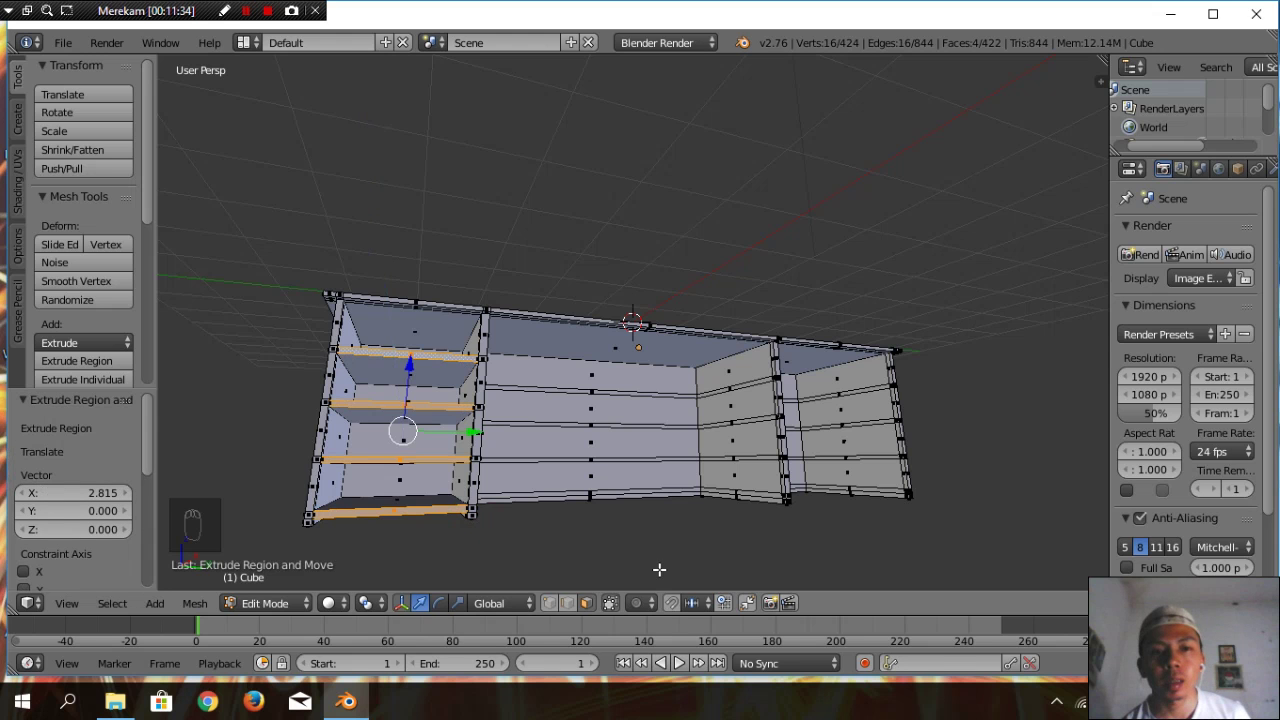
# Examine the new shelves in the -Y end compartment from above, behind and the open front of the cabinet
pyautogui.scroll(-2, 658, 569)
pyautogui.moveTo(658, 569); pyautogui.dragTo(781, 446, button='middle')
pyautogui.scroll(2, 781, 446)
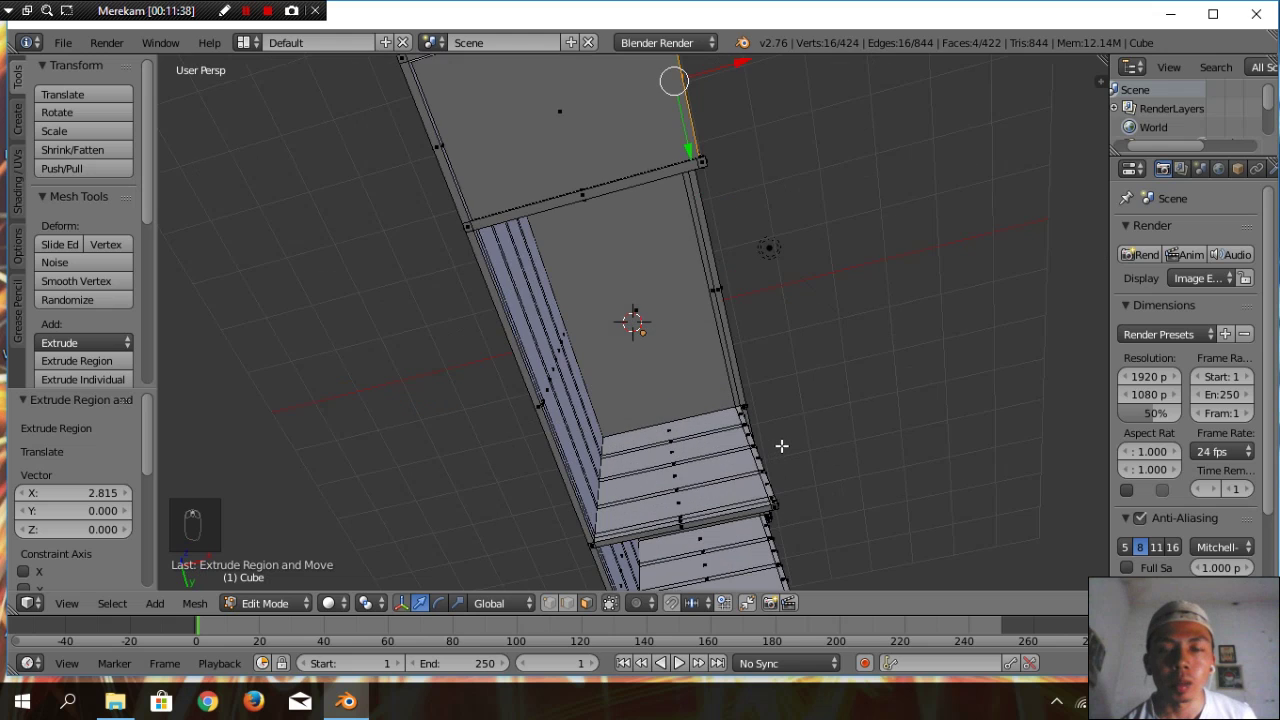
pyautogui.scroll(-2, 781, 446)
pyautogui.moveTo(781, 446); pyautogui.dragTo(617, 69, button='middle')
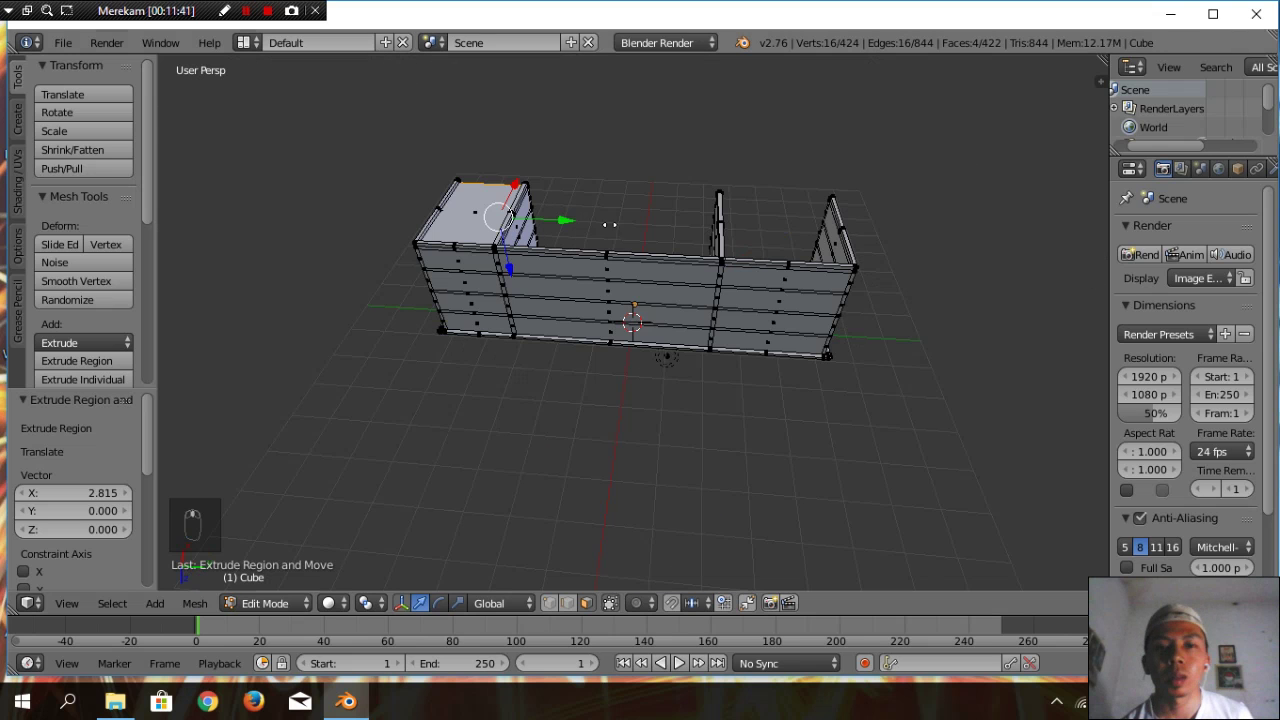
pyautogui.moveTo(660, 180); pyautogui.dragTo(553, 330, button='middle')
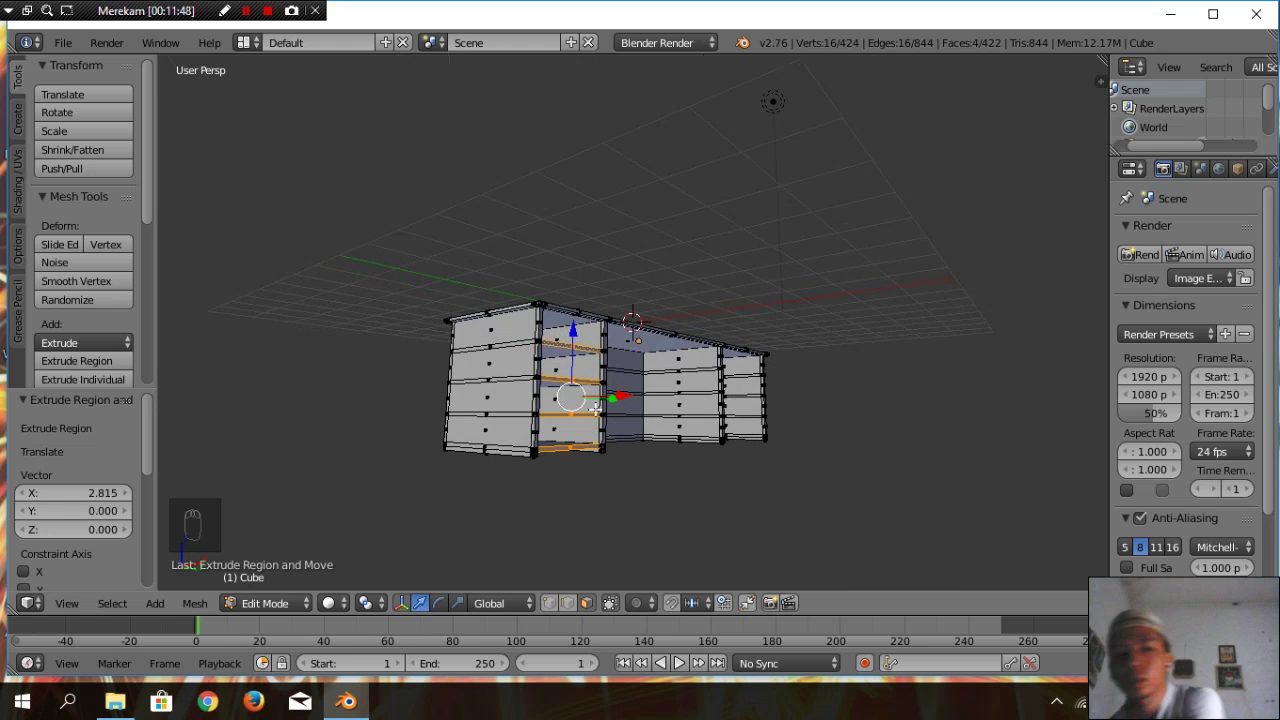
pyautogui.moveTo(866, 483); pyautogui.dragTo(738, 494, button='middle')
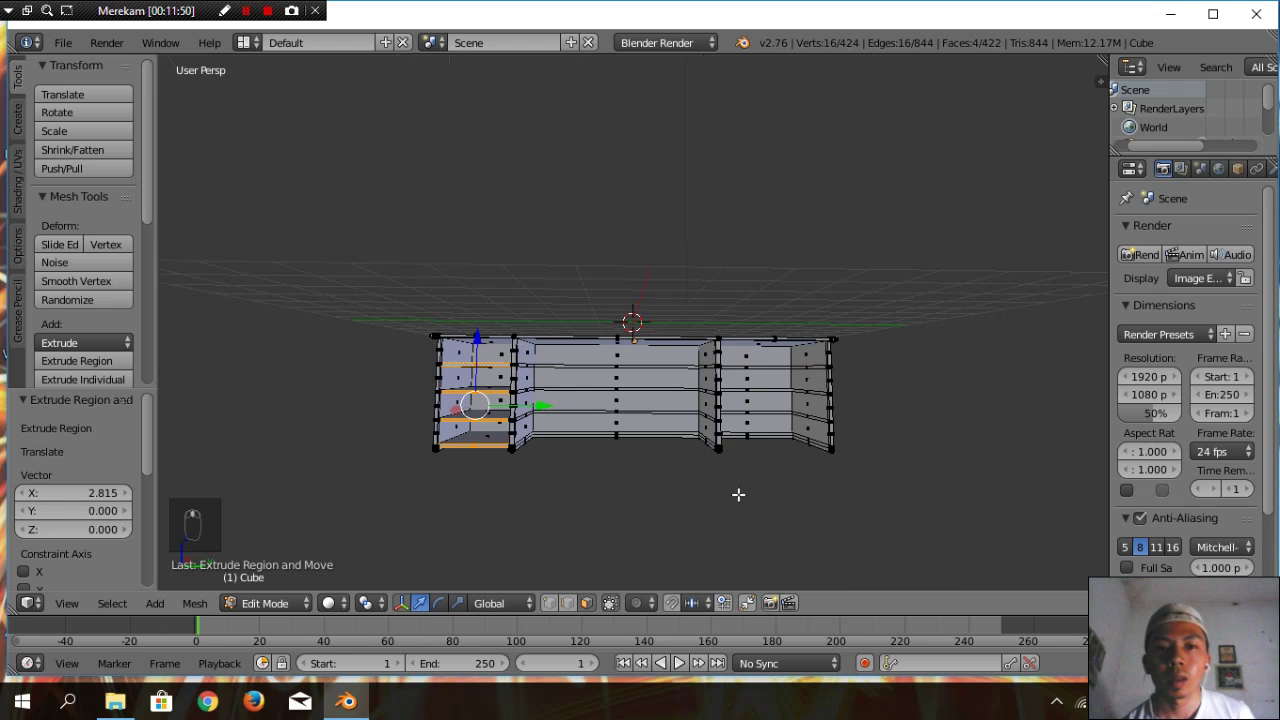
pyautogui.scroll(2, 736, 494)
pyautogui.scroll(1, 737, 491)
pyautogui.scroll(-1, 800, 500)
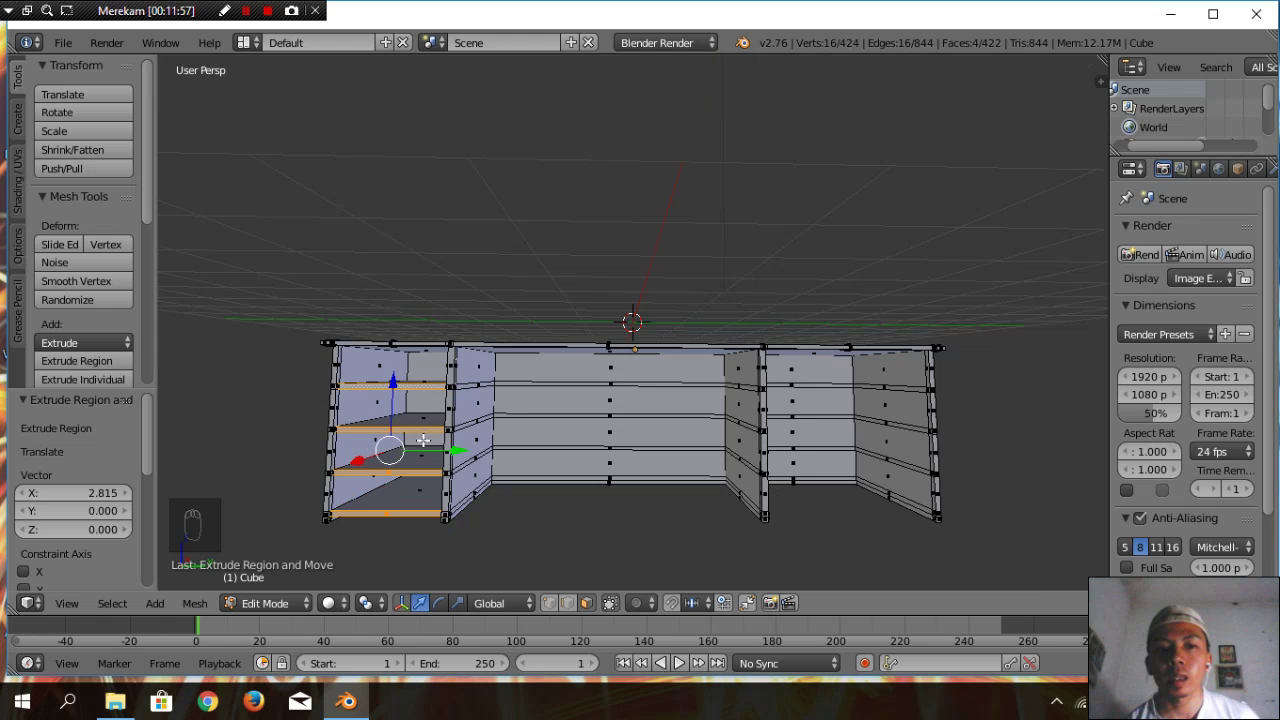
pyautogui.scroll(-1, 404, 390)
pyautogui.scroll(1, 432, 423)
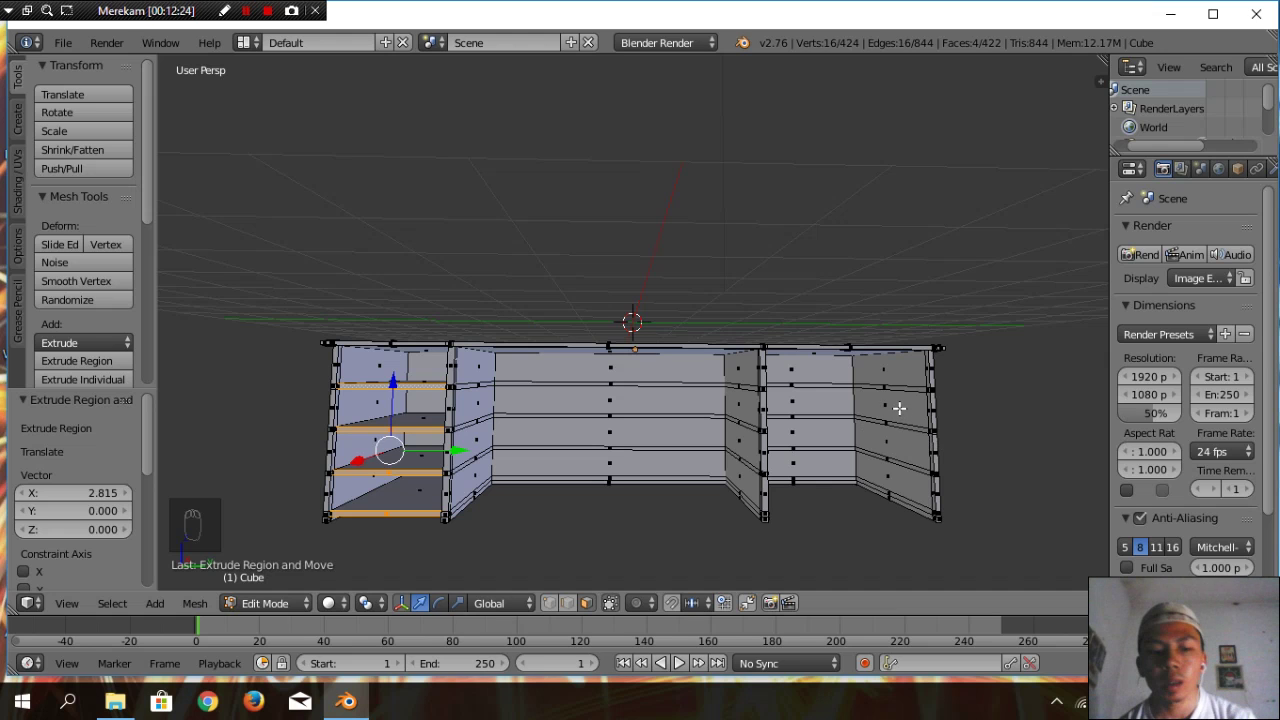
# Add a close pair of horizontal loop cuts between the panels' upper two strips, nudging the first up along Z and edge-sliding the second about 0.37
pyautogui.hotkey('ctrl', 'r')
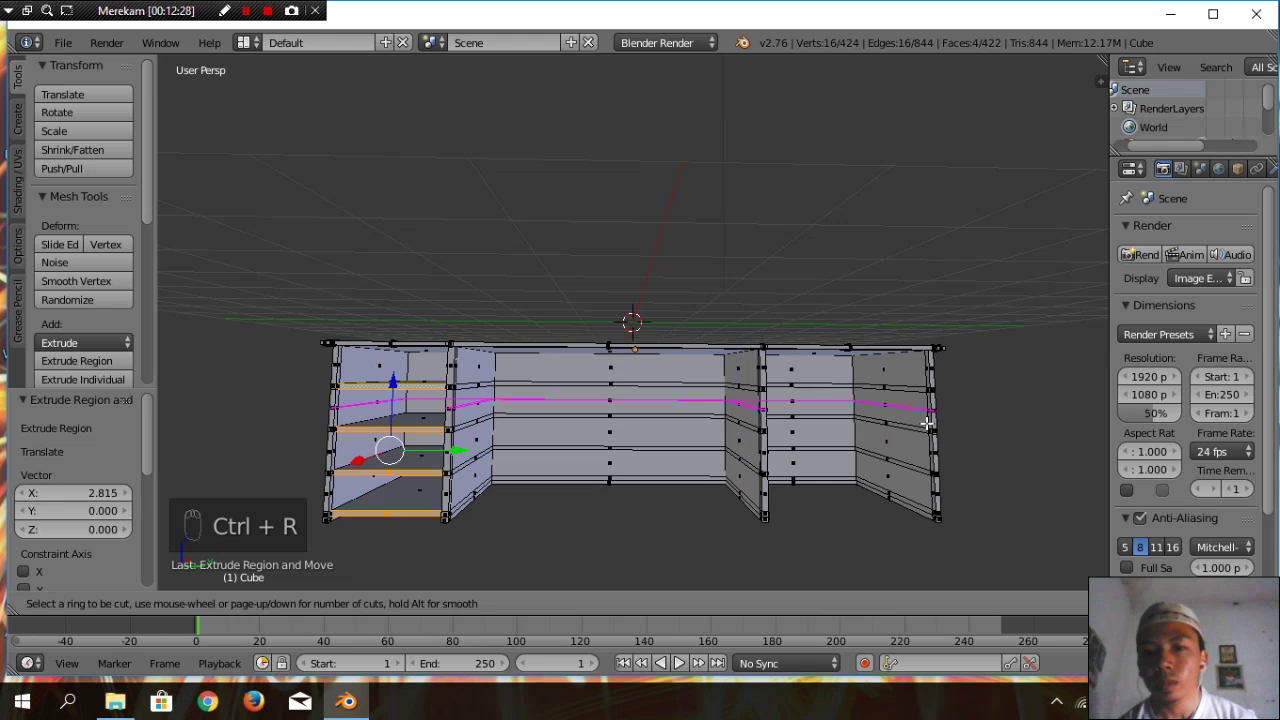
pyautogui.click(927, 423)
pyautogui.rightClick(927, 420)
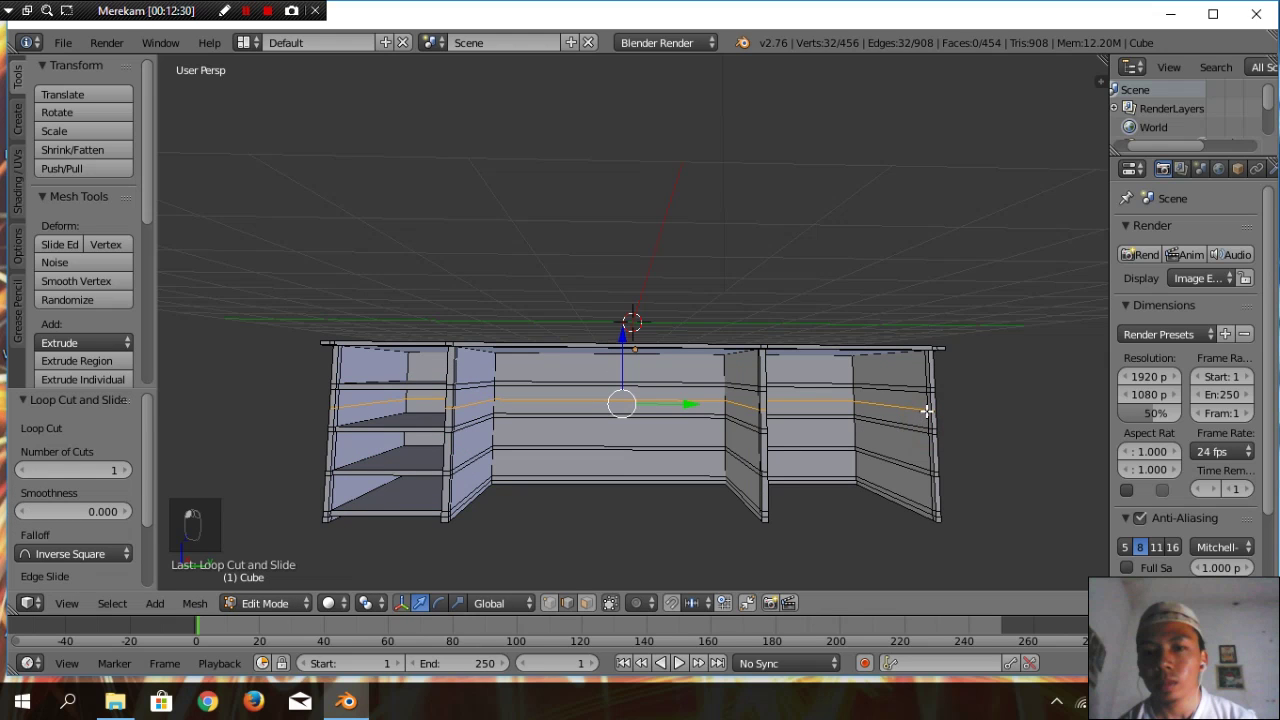
pyautogui.moveTo(622, 332)
pyautogui.mouseDown()
pyautogui.moveTo(625, 322)
pyautogui.moveTo(628, 334)
pyautogui.mouseUp()
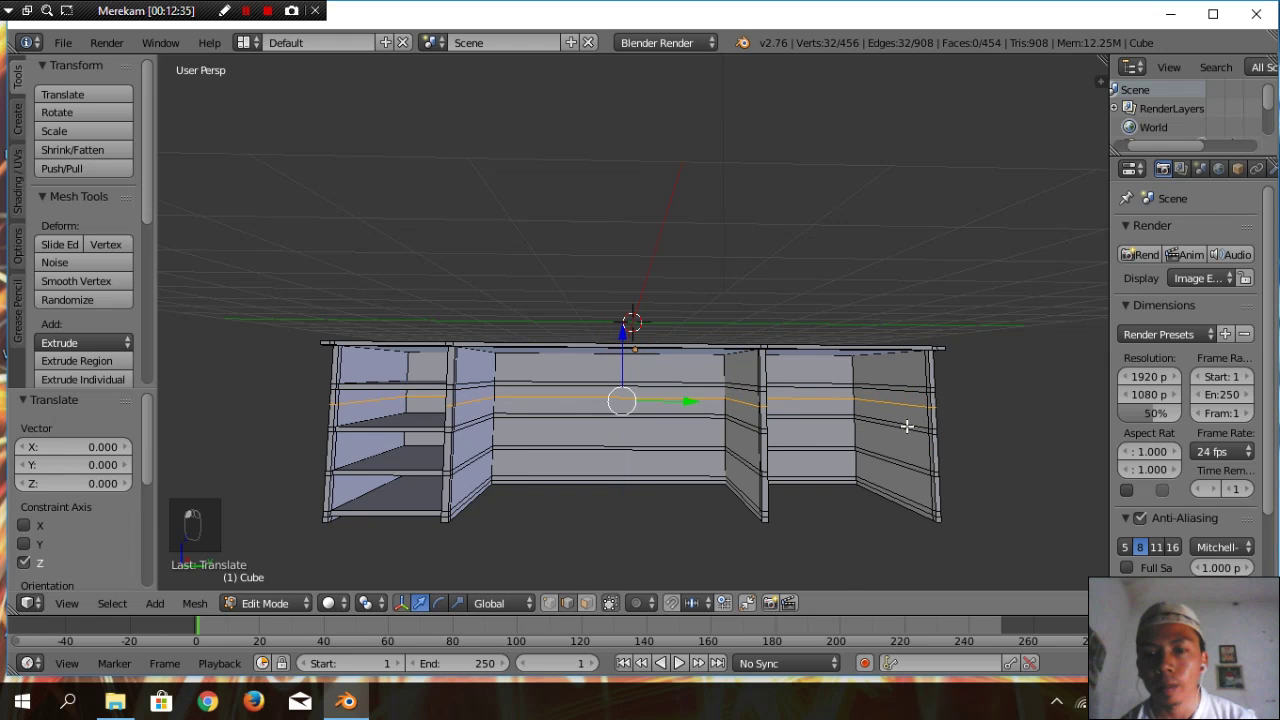
pyautogui.scroll(3, 908, 428)
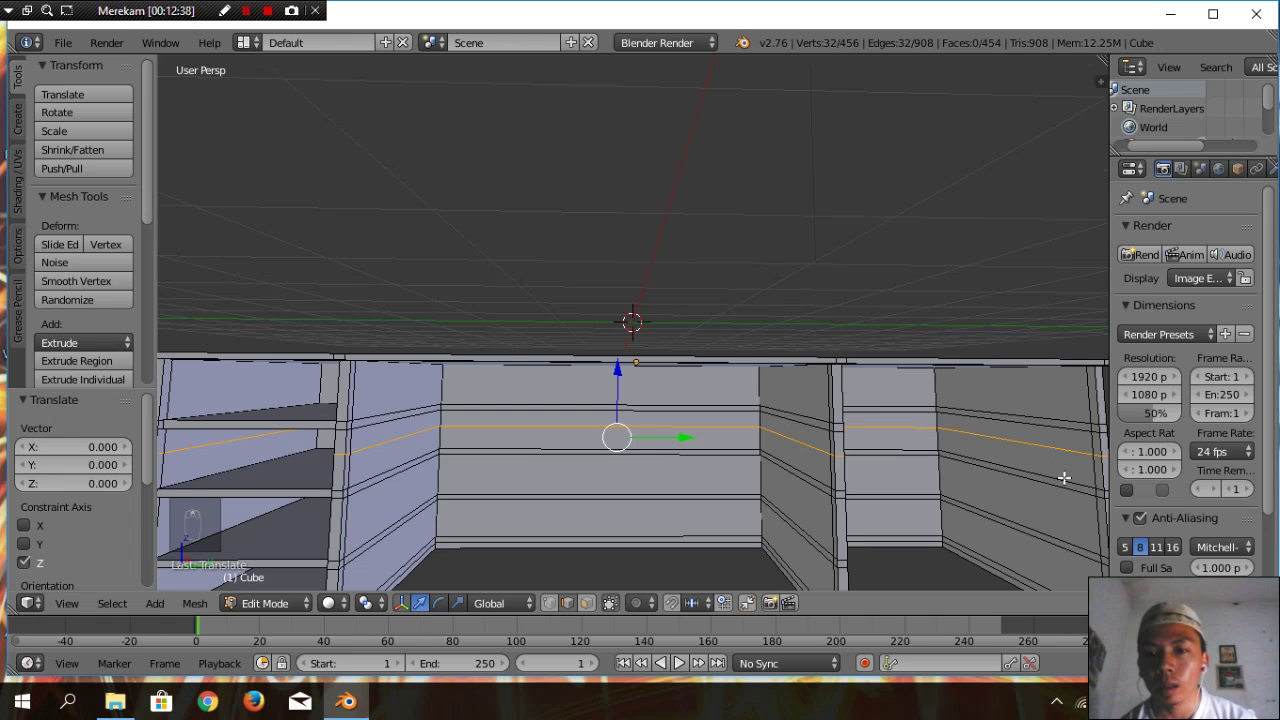
pyautogui.hotkey('ctrl', 'r')
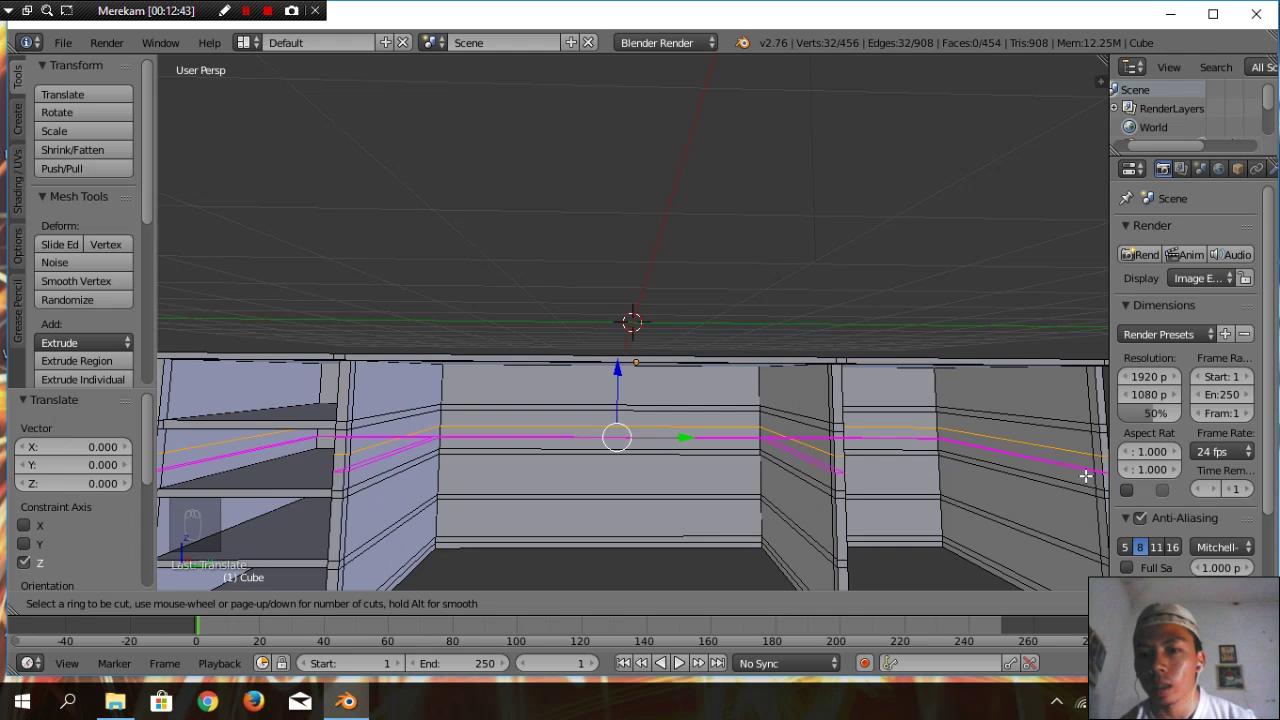
pyautogui.click(1103, 486)
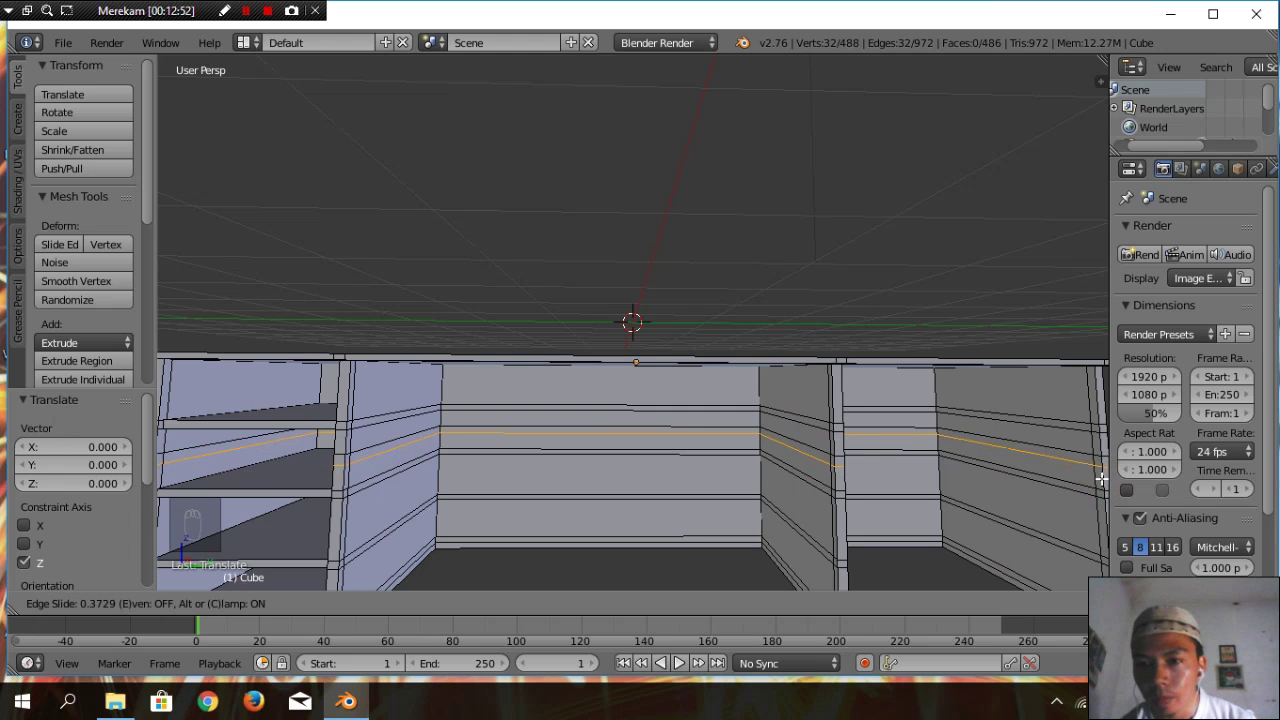
pyautogui.click(1100, 479)
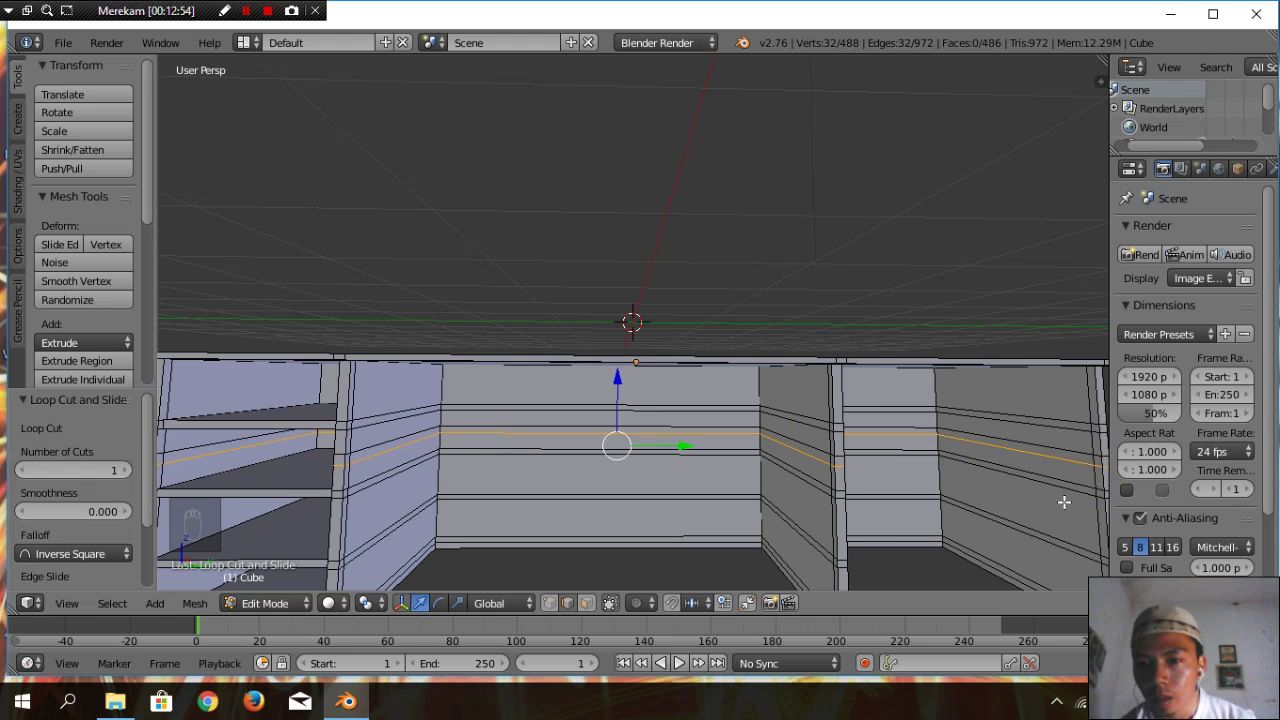
# Add another close pair of horizontal loop cuts just above the panels' third strip, with edge slides of about -0.72 and -0.64
pyautogui.scroll(-3, 1064, 502)
pyautogui.scroll(3, 1024, 492)
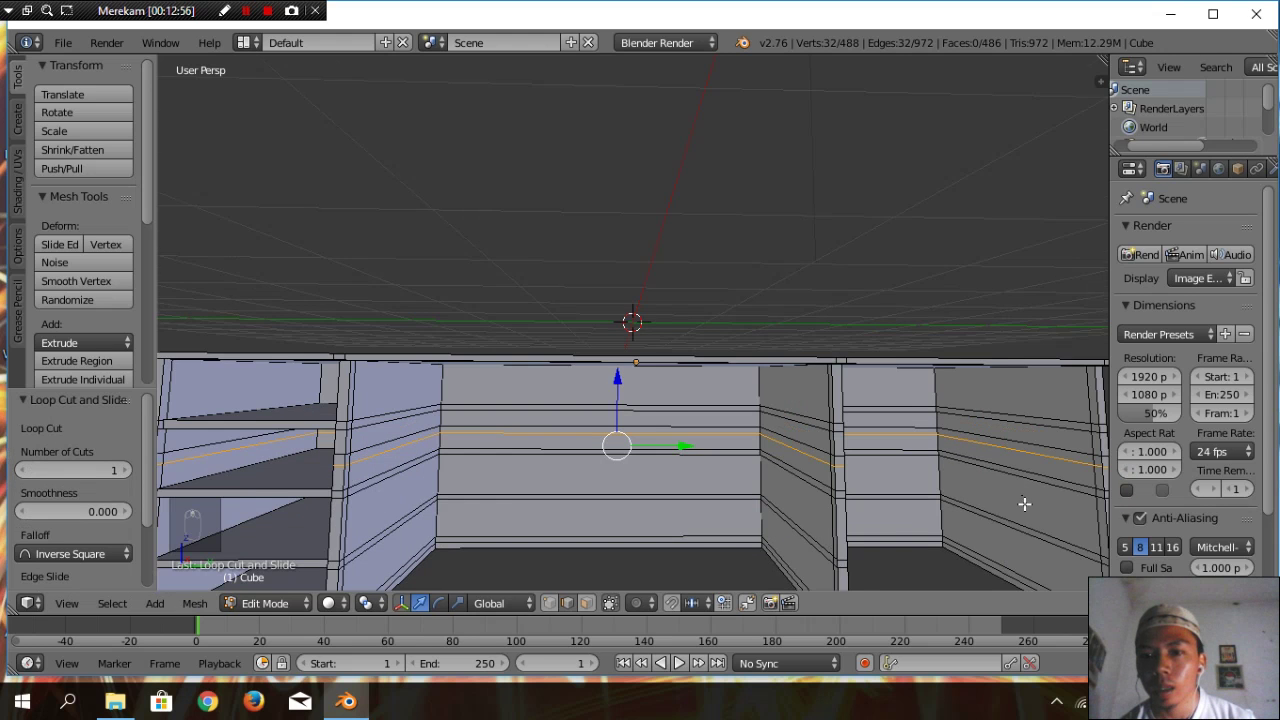
pyautogui.scroll(-2, 1024, 504)
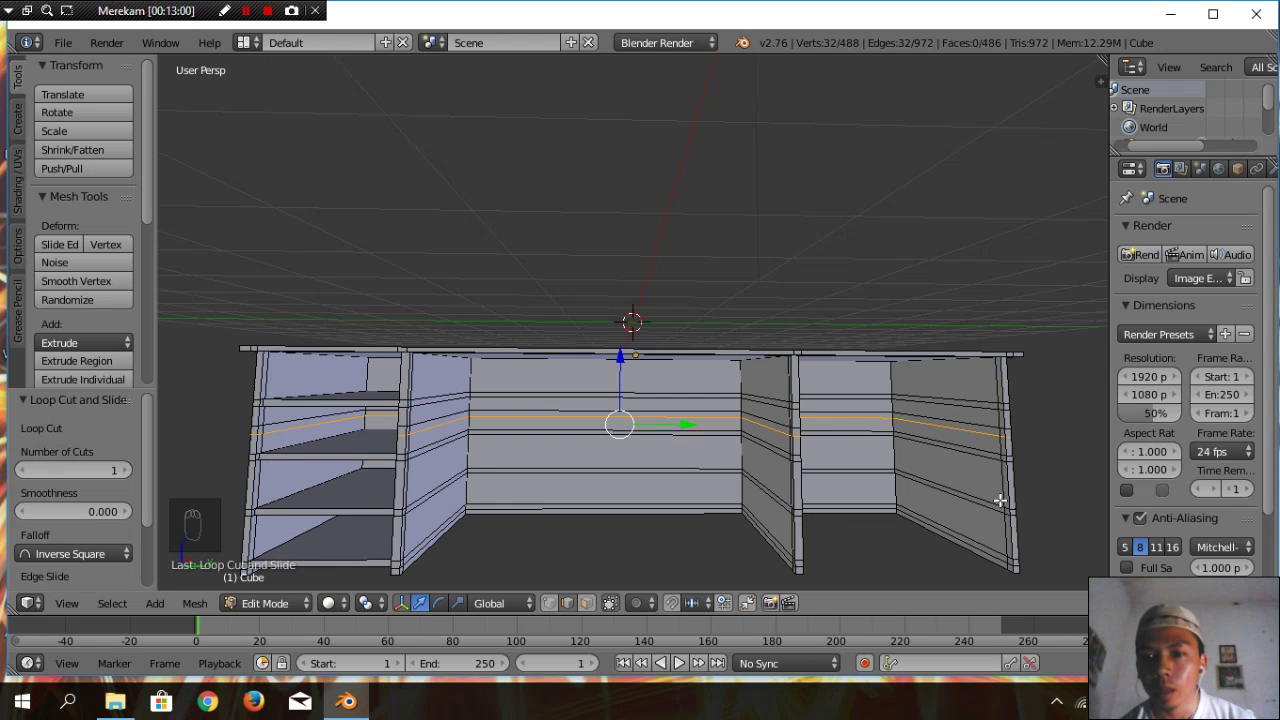
pyautogui.scroll(2, 1000, 500)
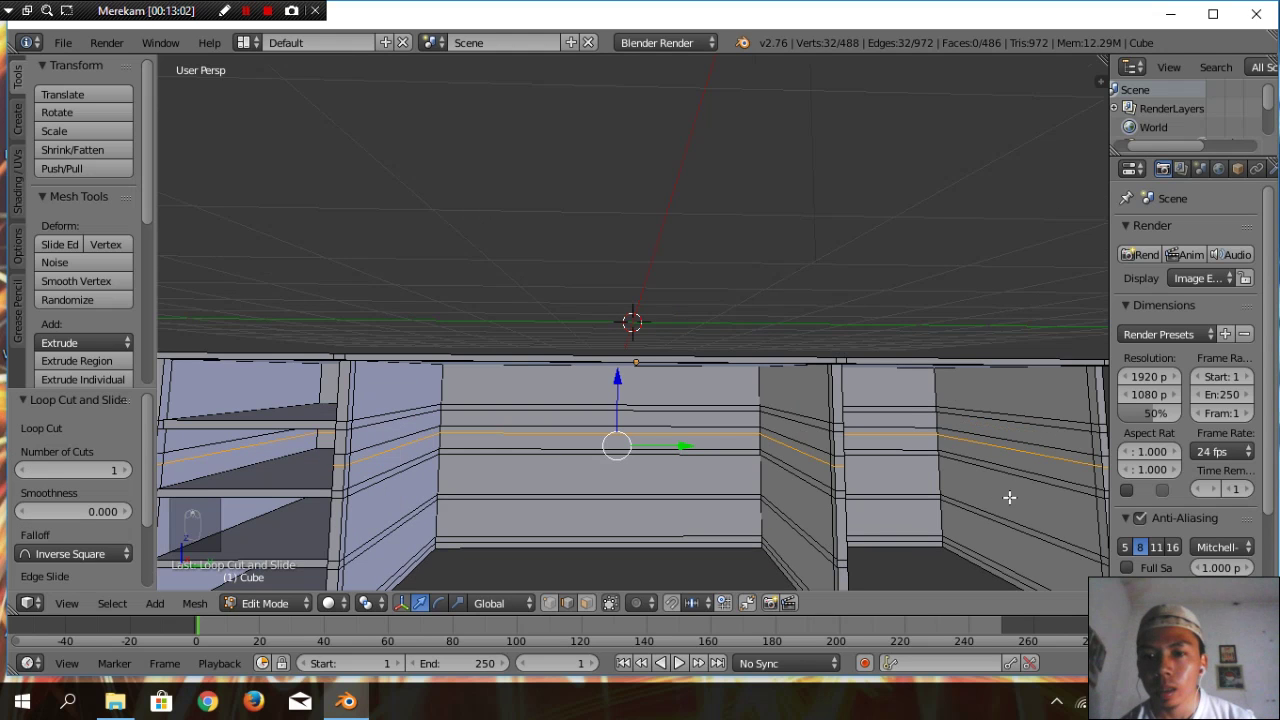
pyautogui.hotkey('ctrl', 'r')
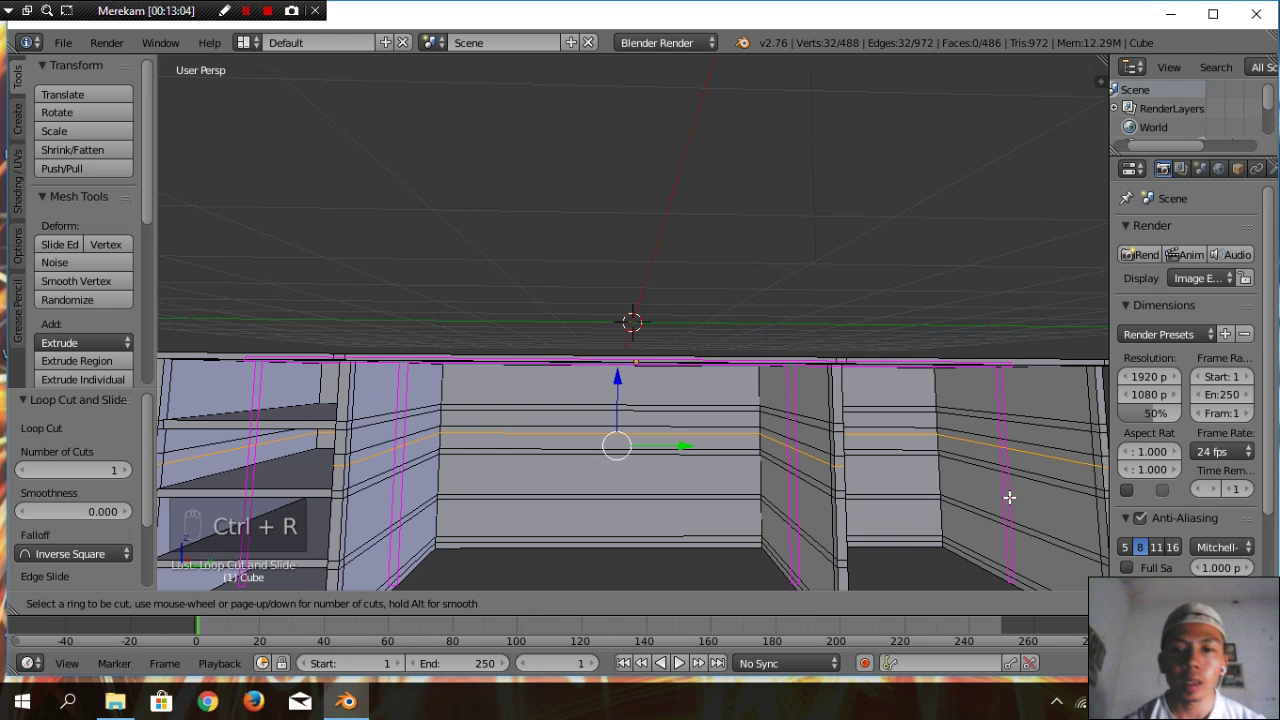
pyautogui.click(1101, 547)
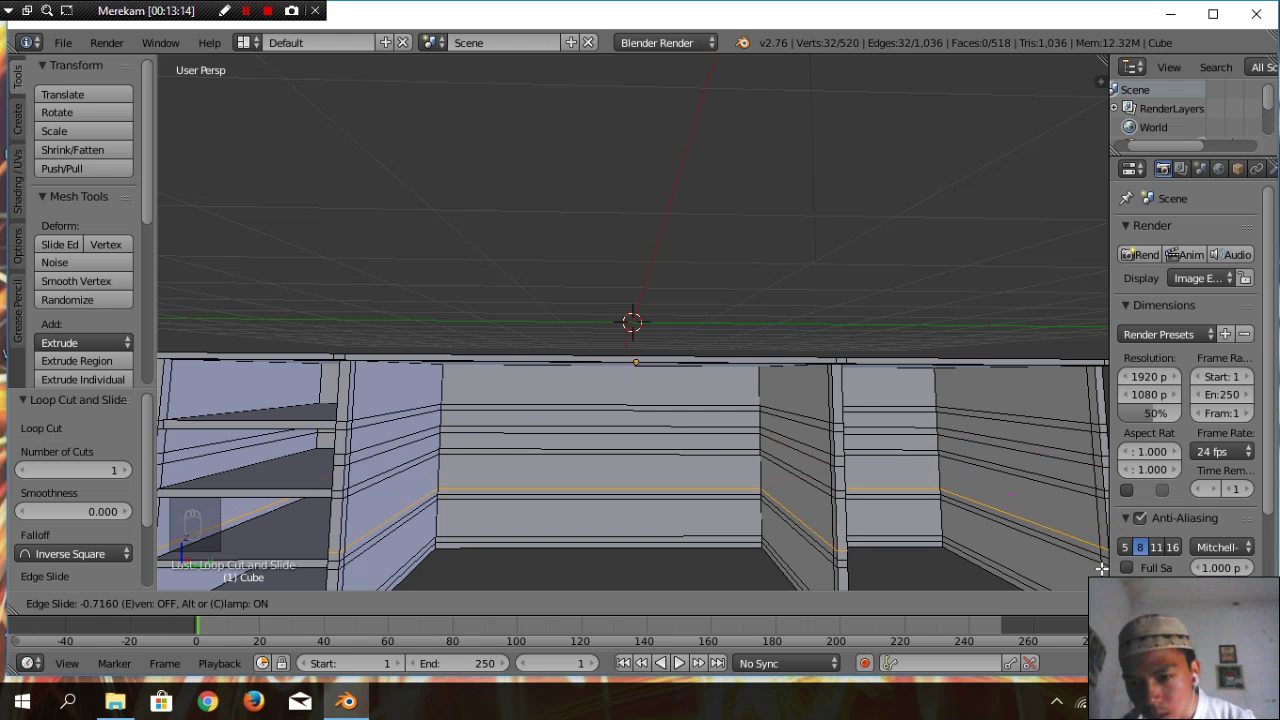
pyautogui.click(1101, 568)
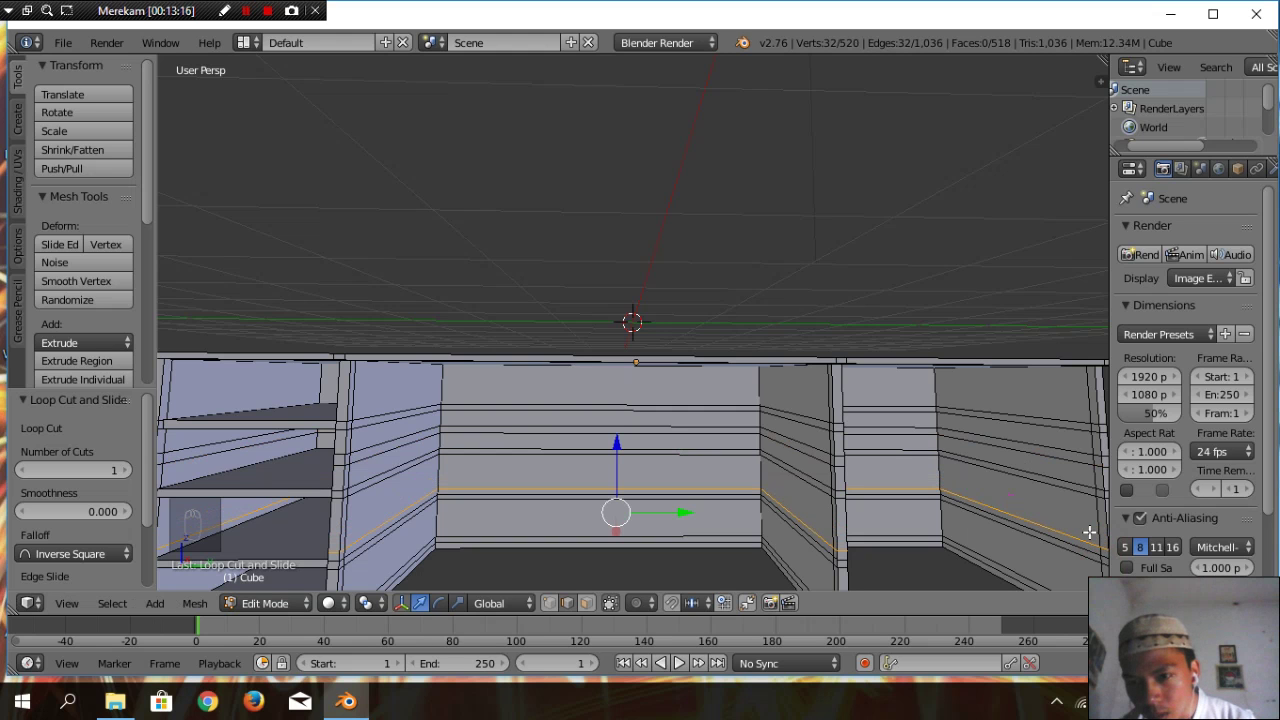
pyautogui.scroll(-1, 1089, 532)
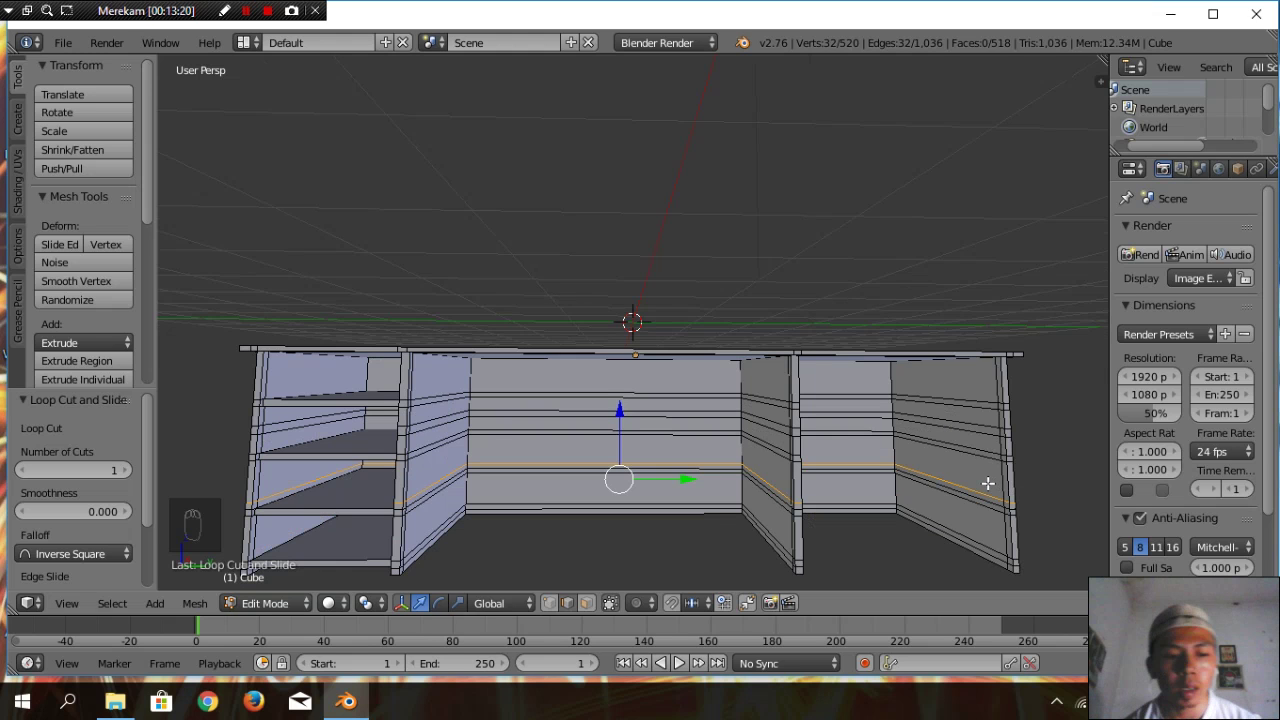
pyautogui.hotkey('ctrl', 'r')
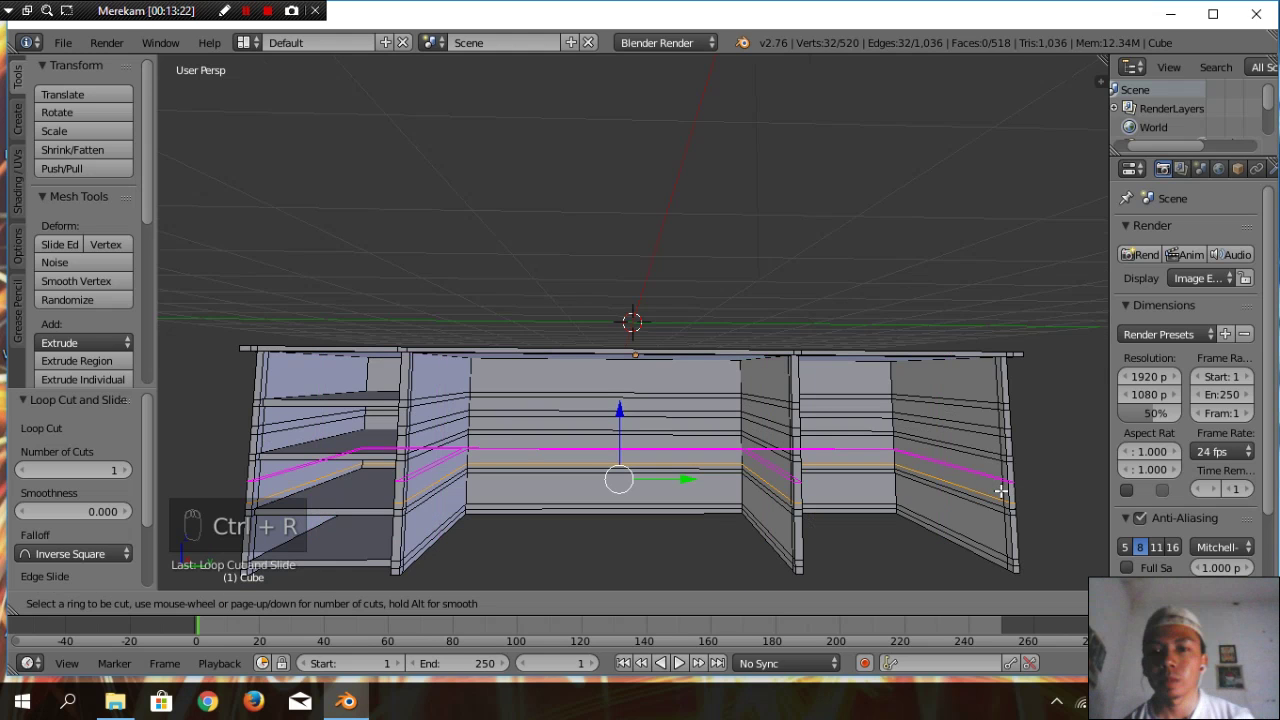
pyautogui.click(1001, 491)
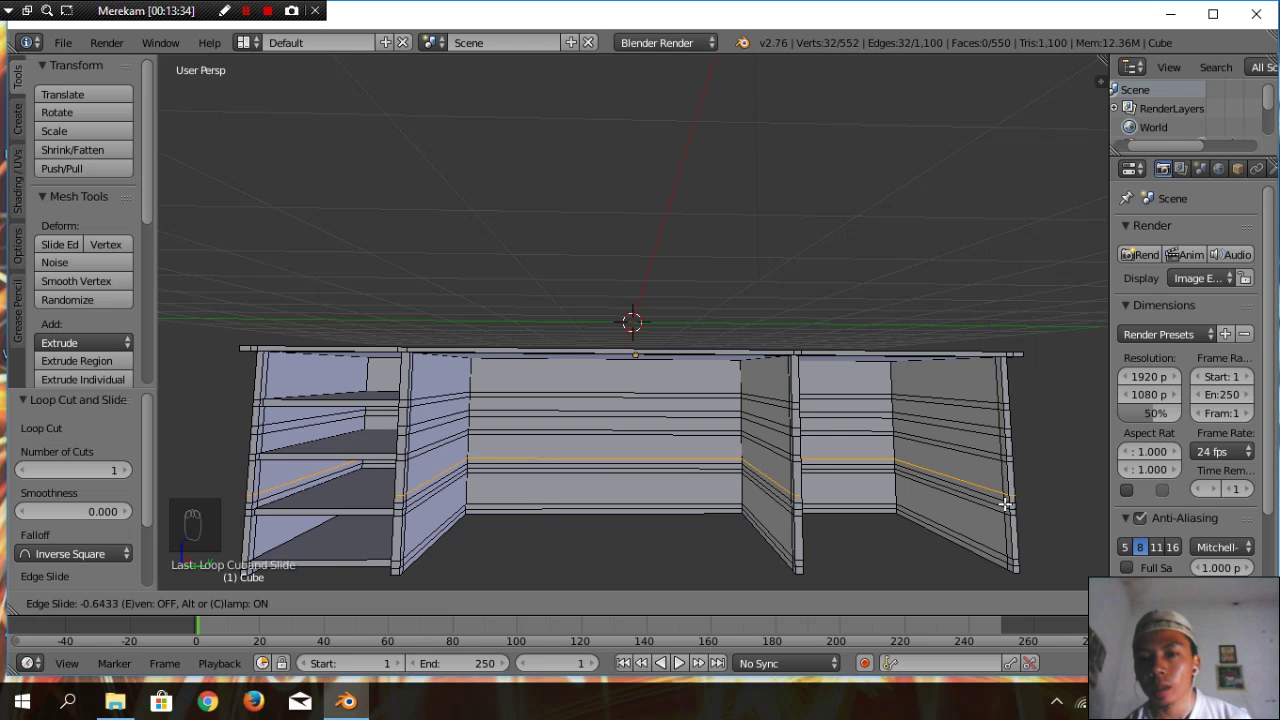
pyautogui.click(1005, 504)
pyautogui.rightClick(1005, 504)
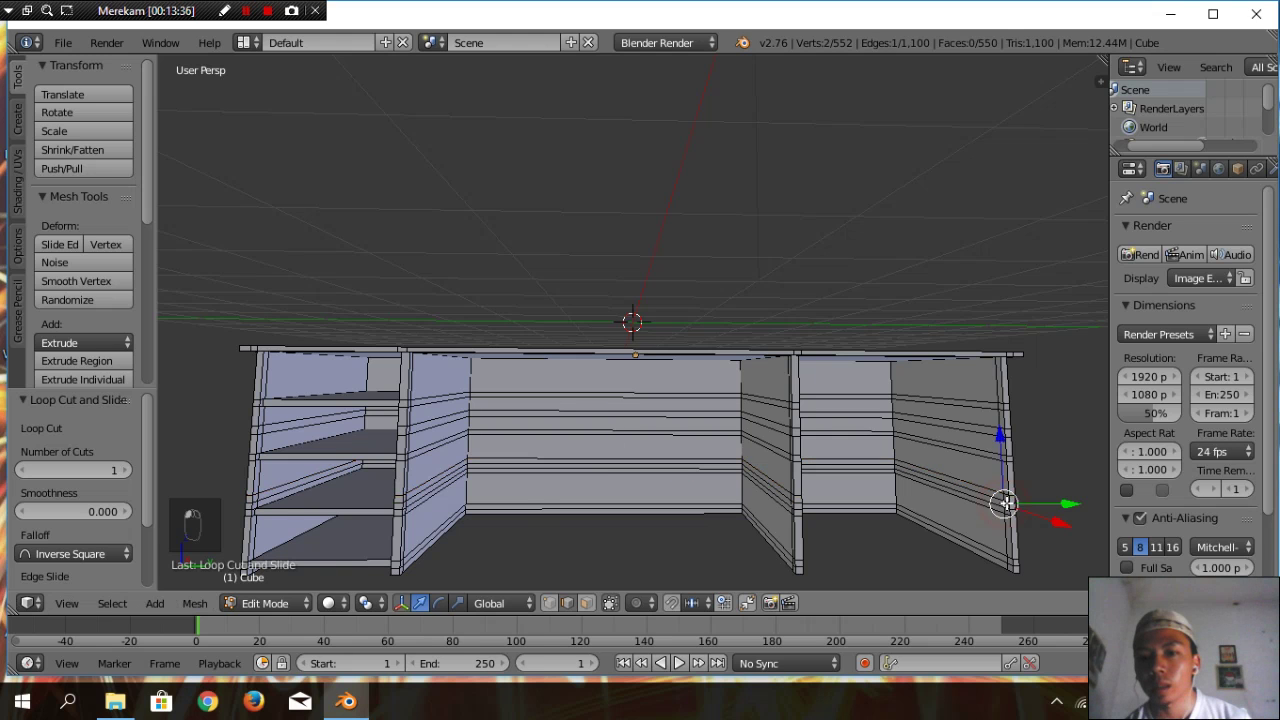
# In face select mode, select the lowest strip and the two newly cut thin strips on the back wall of the +Y end compartment
pyautogui.scroll(2, 928, 540)
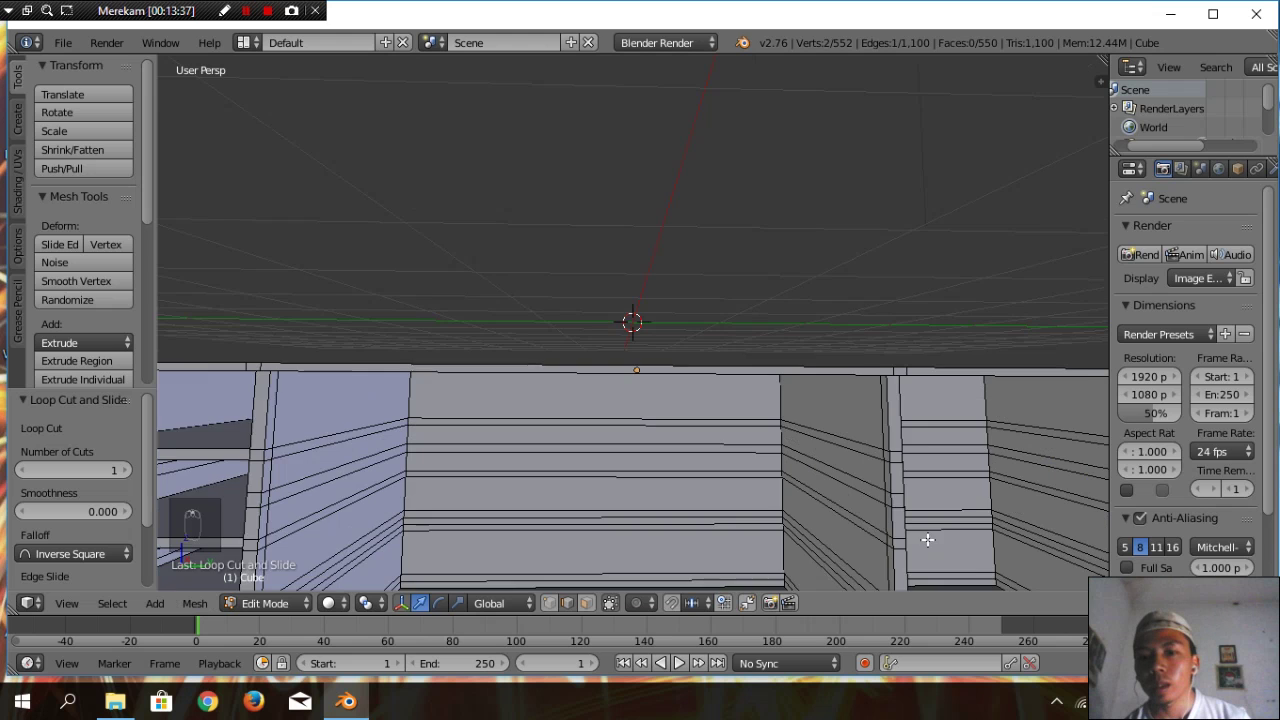
pyautogui.moveTo(1008, 546); pyautogui.dragTo(850, 483, button='middle')
pyautogui.scroll(2, 850, 483)
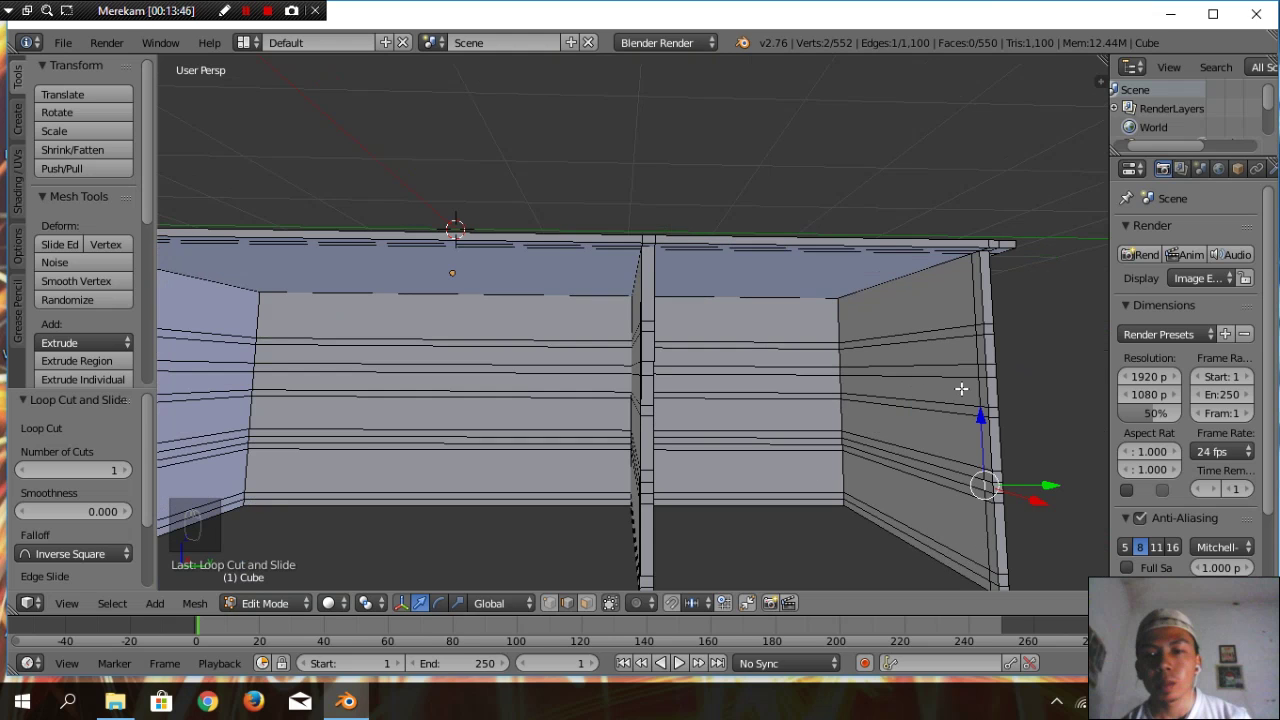
pyautogui.click(588, 603)
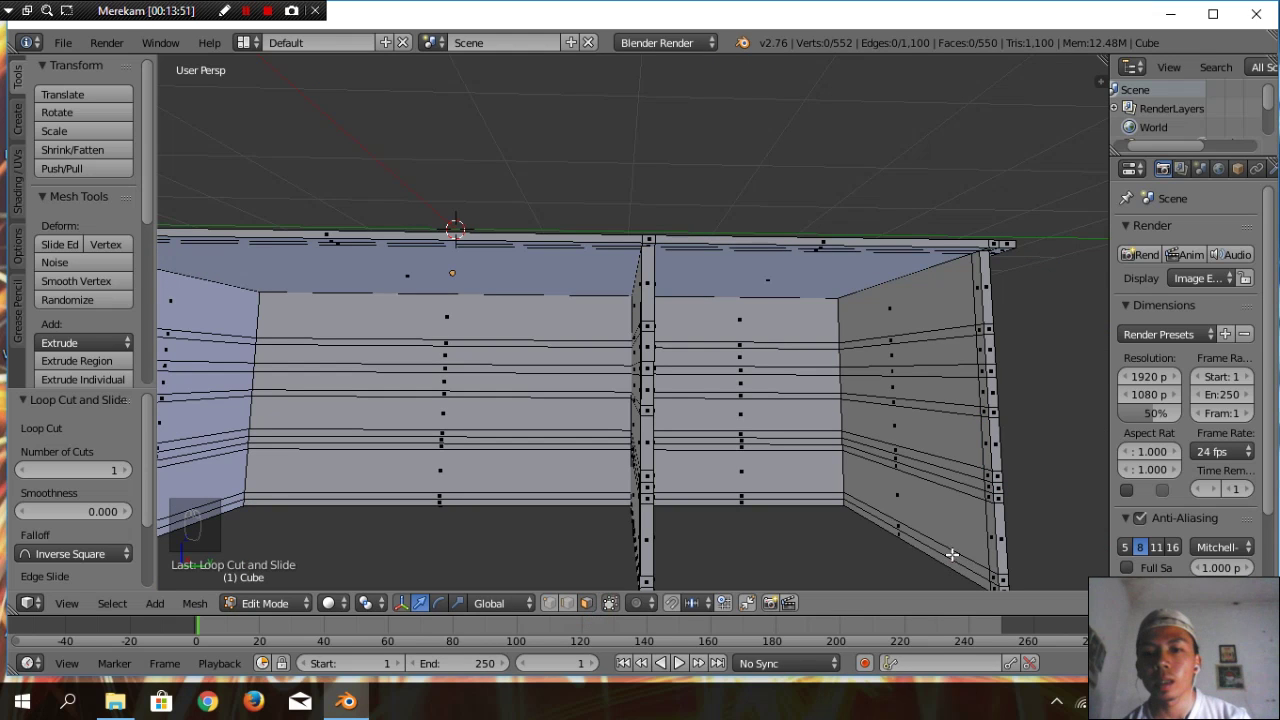
pyautogui.rightClick(952, 555)
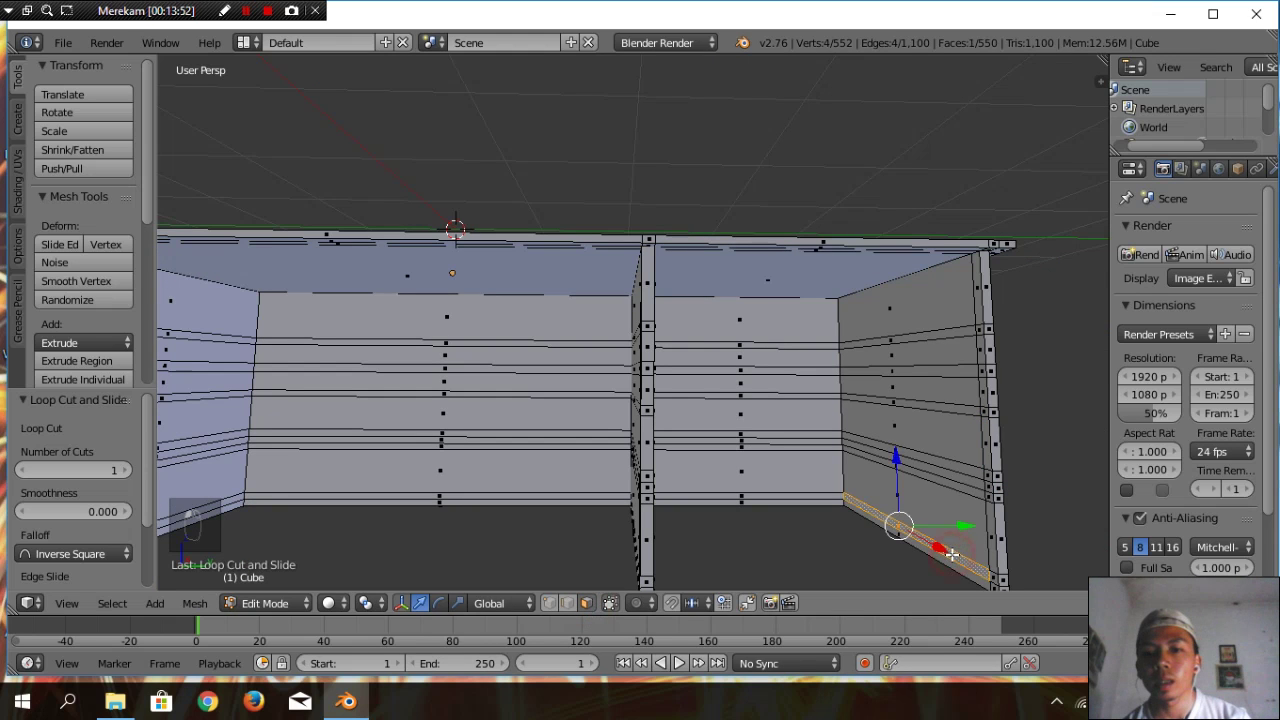
pyautogui.rightClick(767, 493)
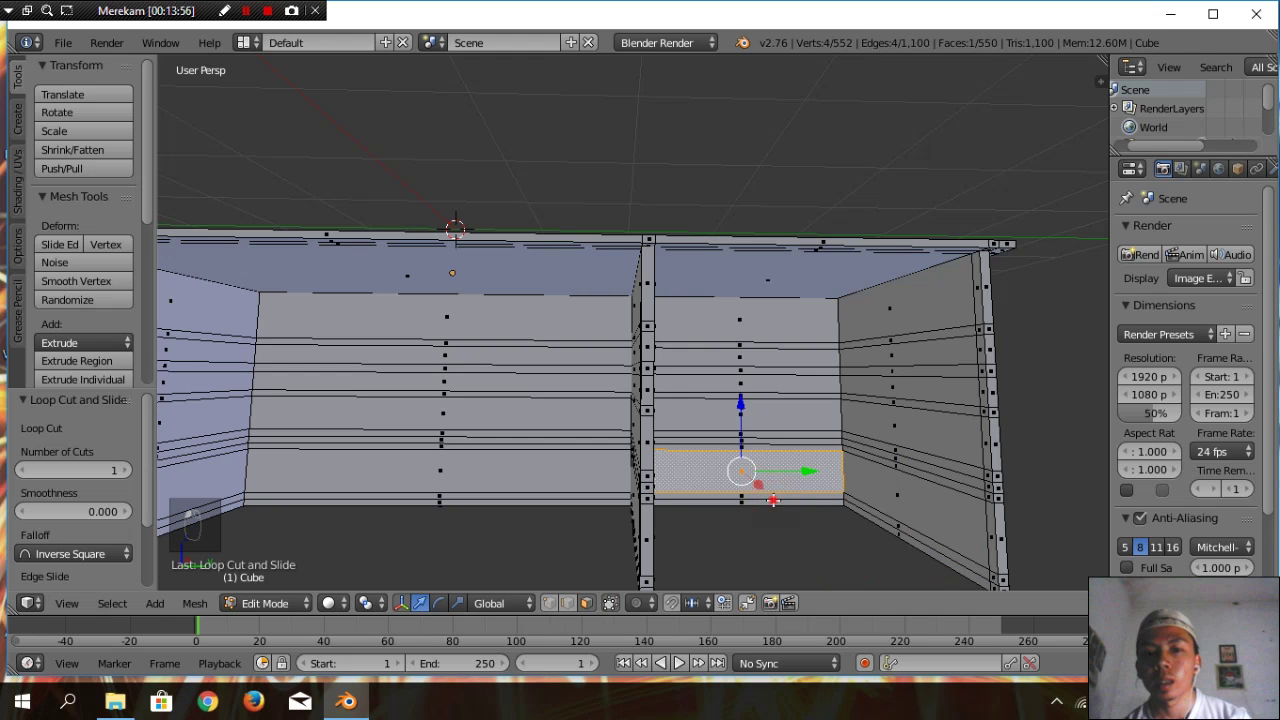
pyautogui.rightClick(773, 499)
pyautogui.moveTo(775, 497); pyautogui.dragTo(774, 499)
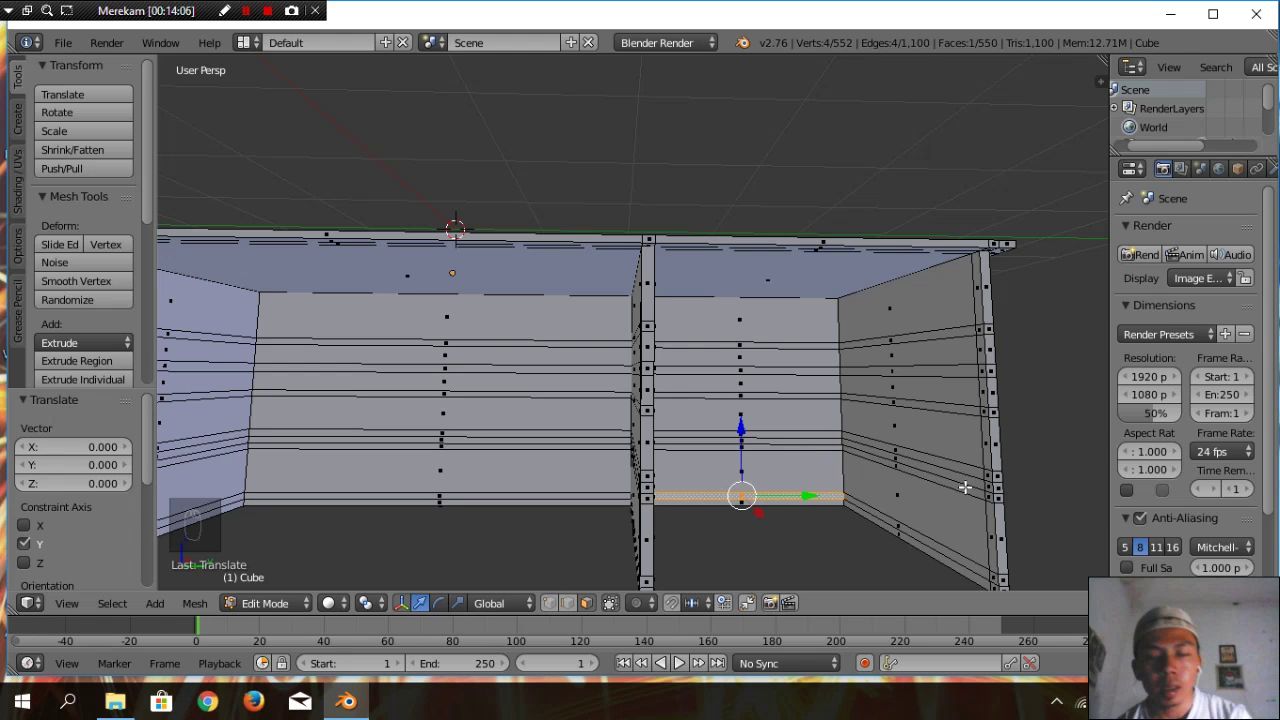
pyautogui.keyDown('alt'); pyautogui.keyDown('shift'); pyautogui.rightClick(782, 433); pyautogui.keyUp('shift'); pyautogui.keyUp('alt')
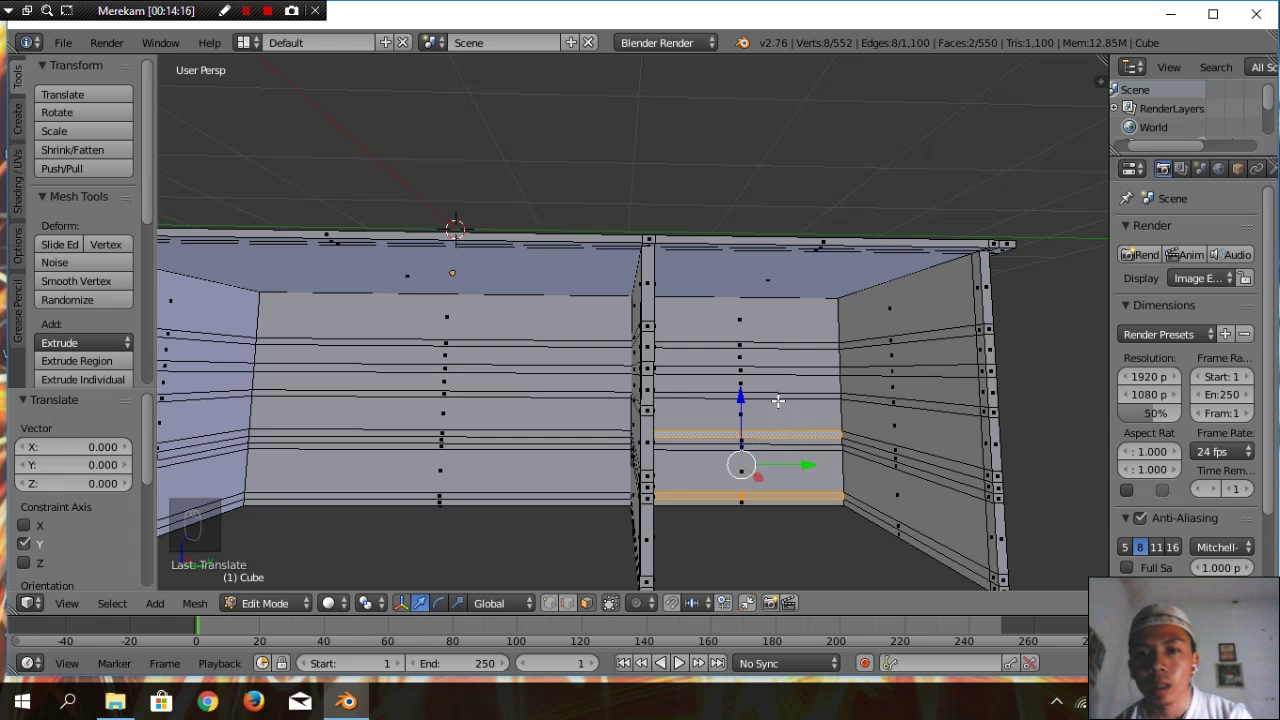
pyautogui.rightClick(768, 368)
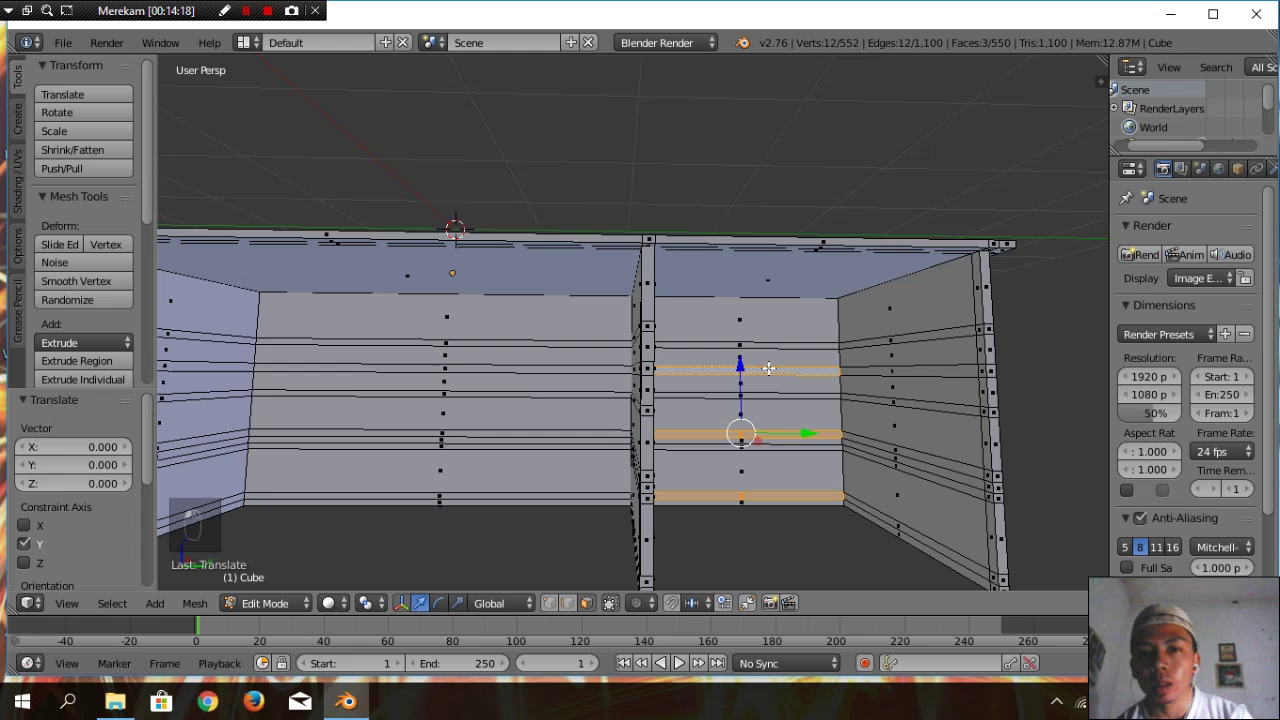
# Extrude the three selected back-wall strips about 2.767 along X to form shelves in the +Y end compartment
pyautogui.scroll(-5, 877, 431)
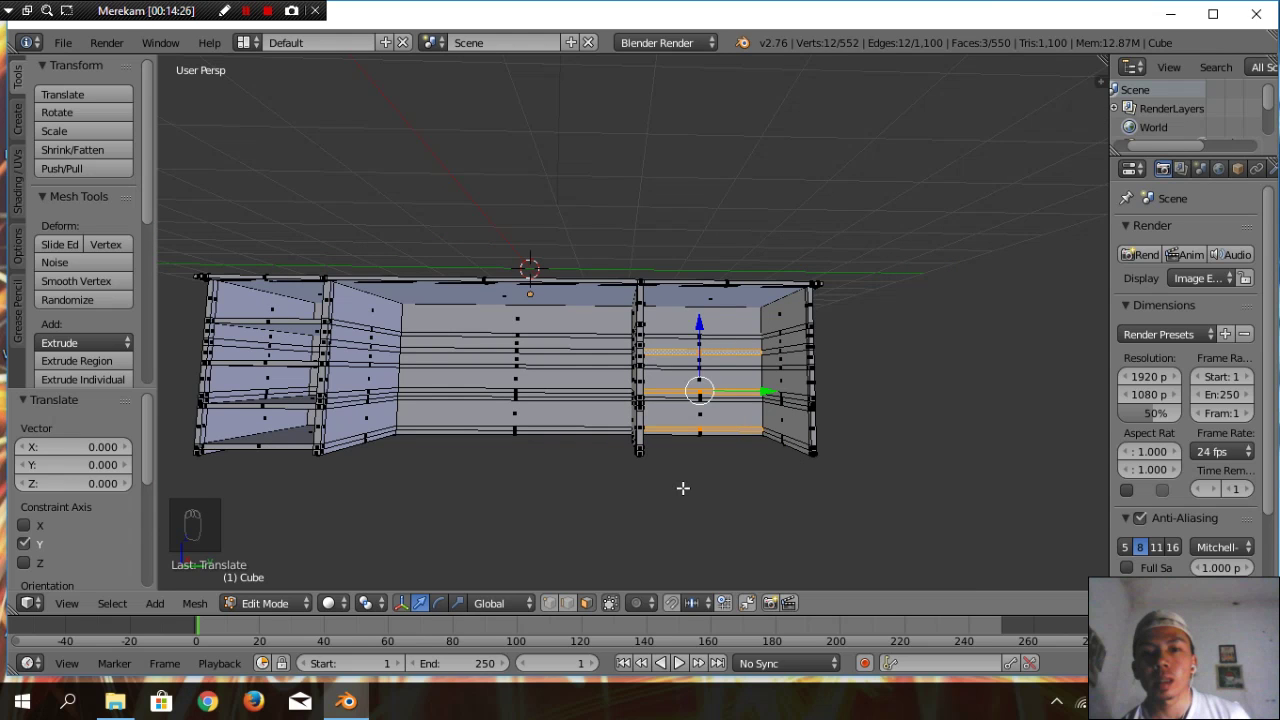
pyautogui.press('e')
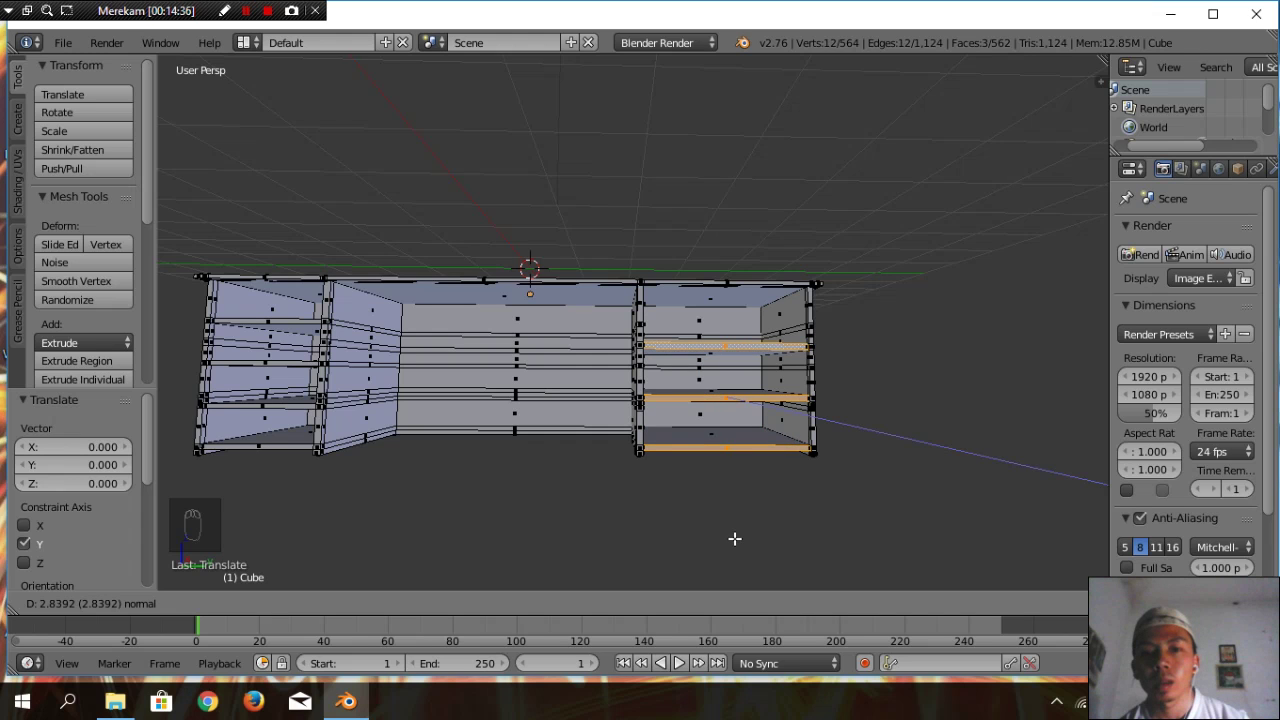
pyautogui.click(733, 539)
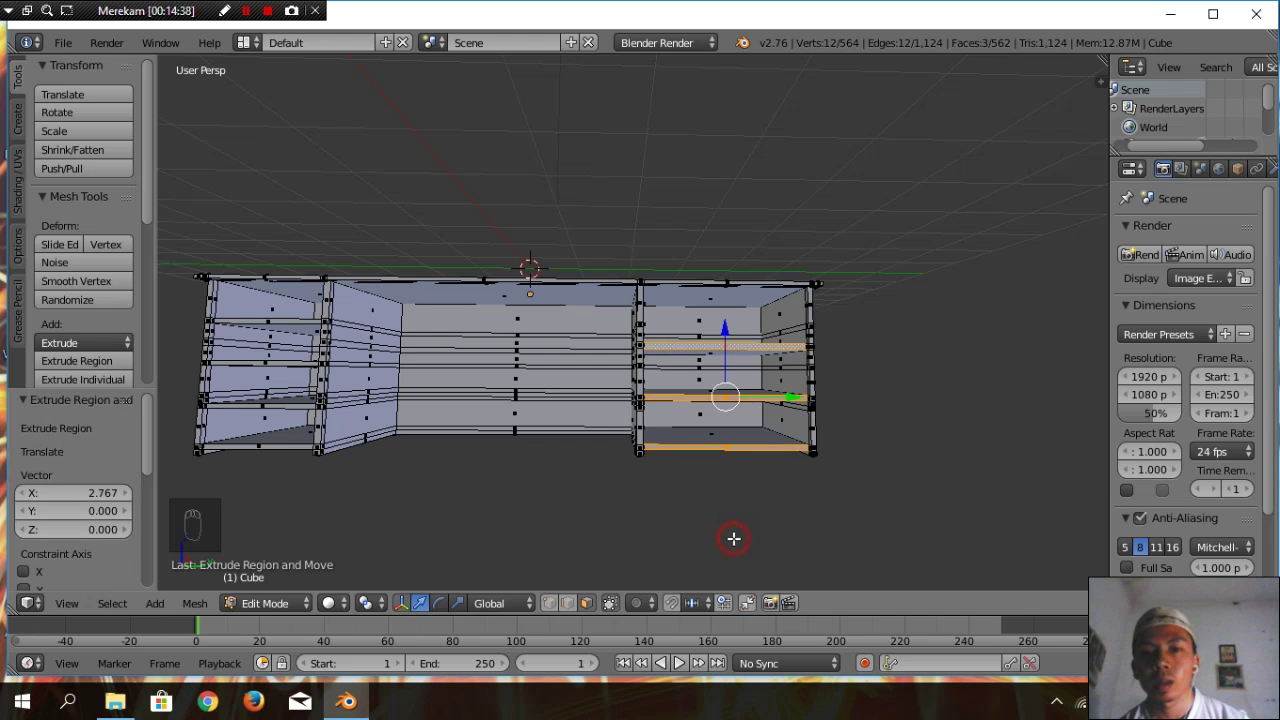
pyautogui.moveTo(848, 564)
pyautogui.mouseDown(button='middle')
pyautogui.moveTo(869, 397)
pyautogui.moveTo(866, 494)
pyautogui.moveTo(831, 571)
pyautogui.mouseUp(button='middle')
pyautogui.moveTo(871, 520); pyautogui.dragTo(900, 509, button='middle')
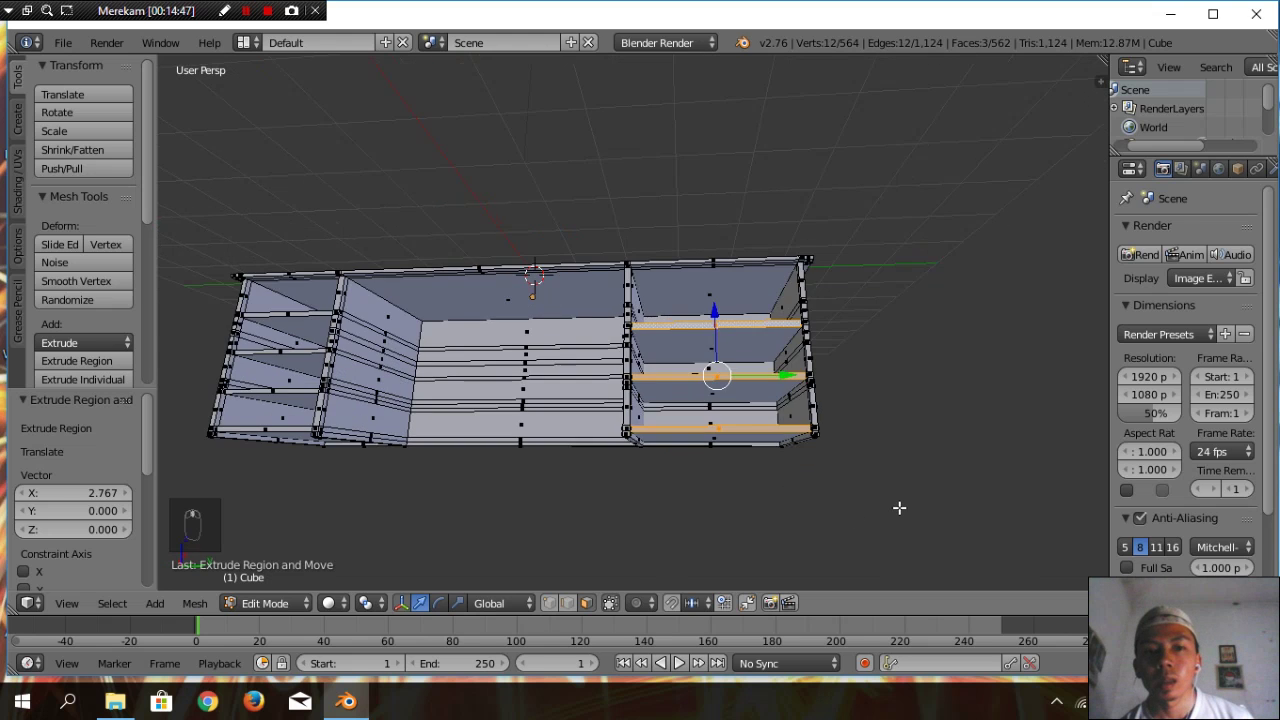
# Examine the cabinet's shelves and compartments in Object Mode from several angles and return to Edit Mode
pyautogui.press('Tab')
pyautogui.moveTo(937, 511); pyautogui.dragTo(757, 543, button='middle')
pyautogui.scroll(-3, 762, 540)
pyautogui.moveTo(540, 521); pyautogui.dragTo(377, 422, button='middle')
pyautogui.scroll(2, 545, 540)
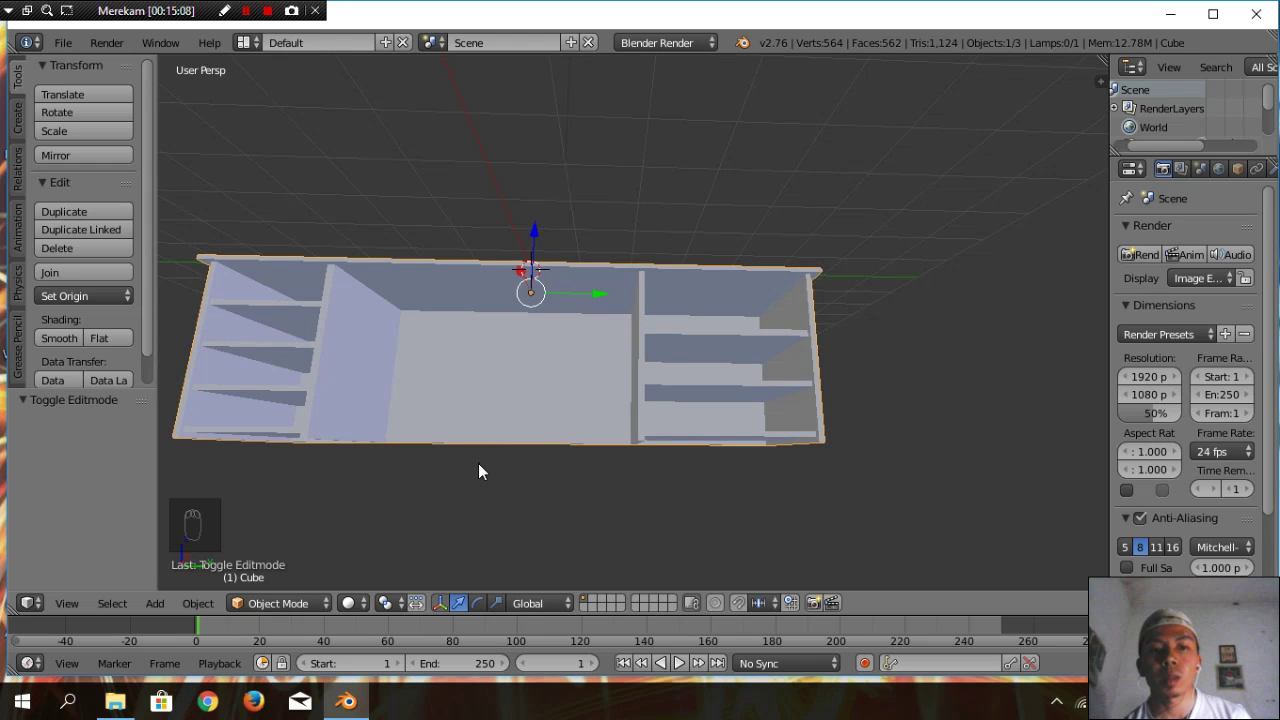
pyautogui.moveTo(479, 464); pyautogui.dragTo(595, 472, button='middle')
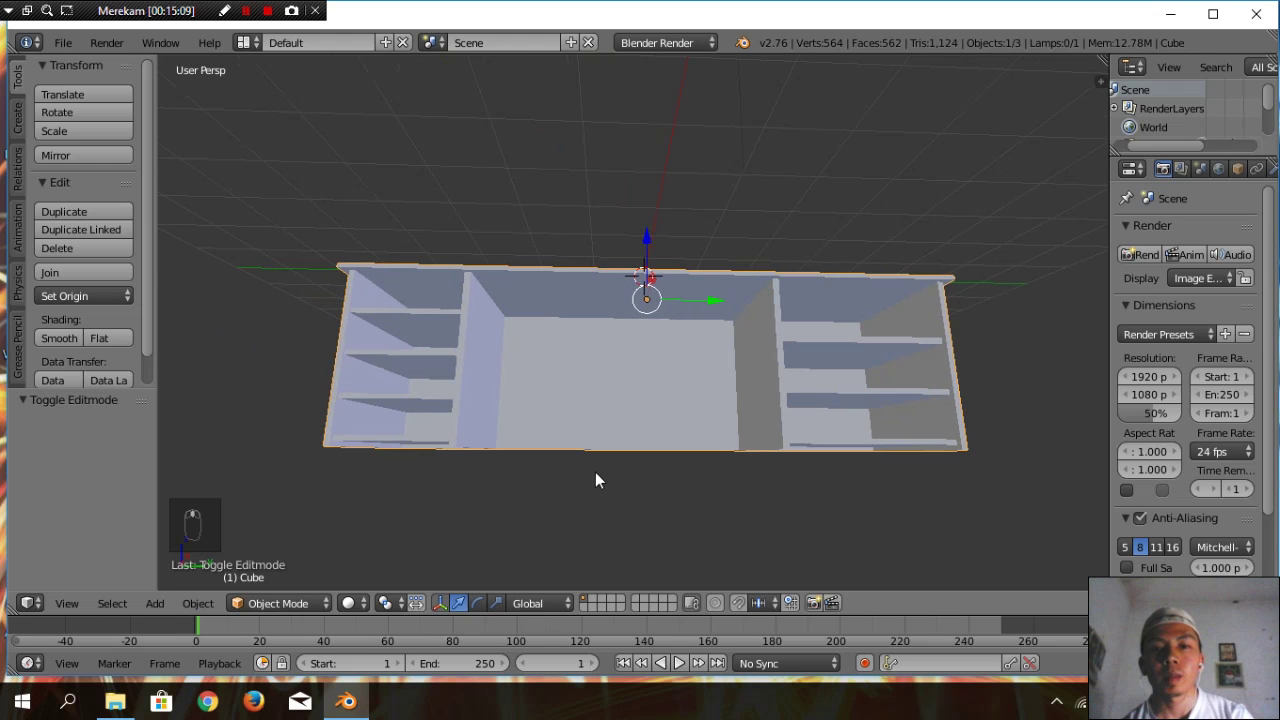
pyautogui.press('Tab')
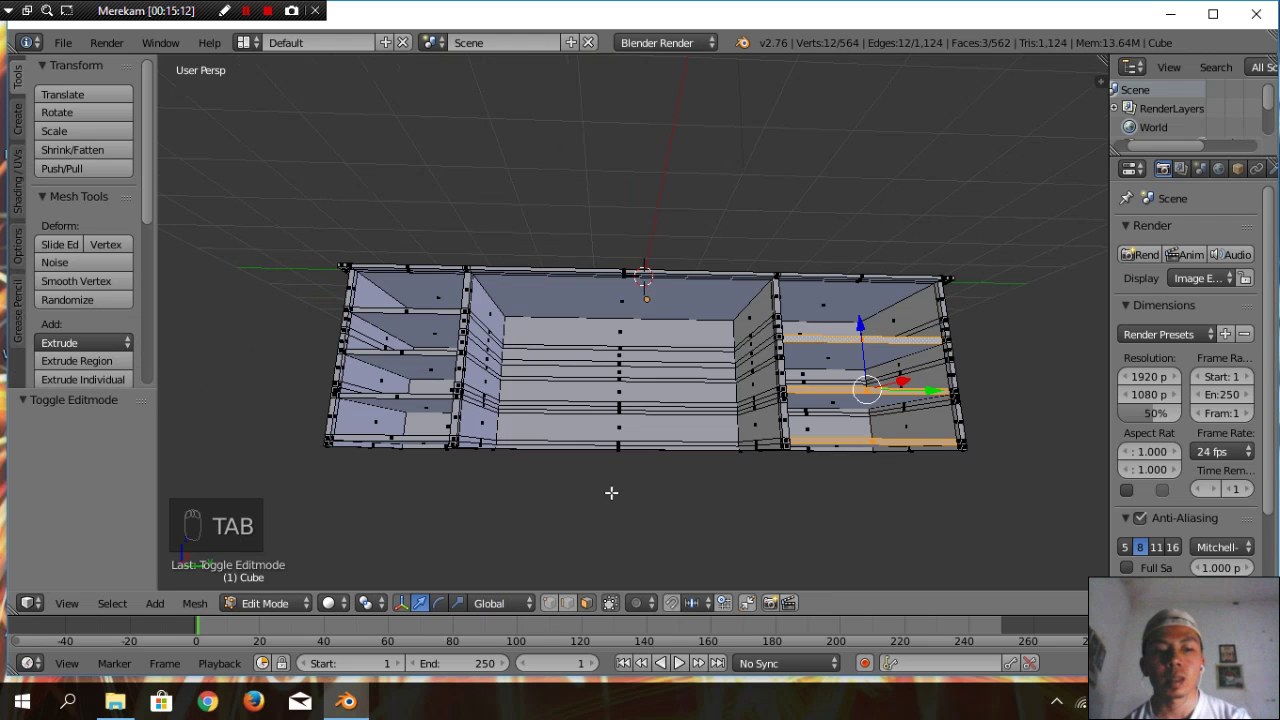
# Add a close pair of vertical loop cuts across the panels near the back wall, with edge slides of about -0.43 and -0.62
pyautogui.scroll(1, 613, 492)
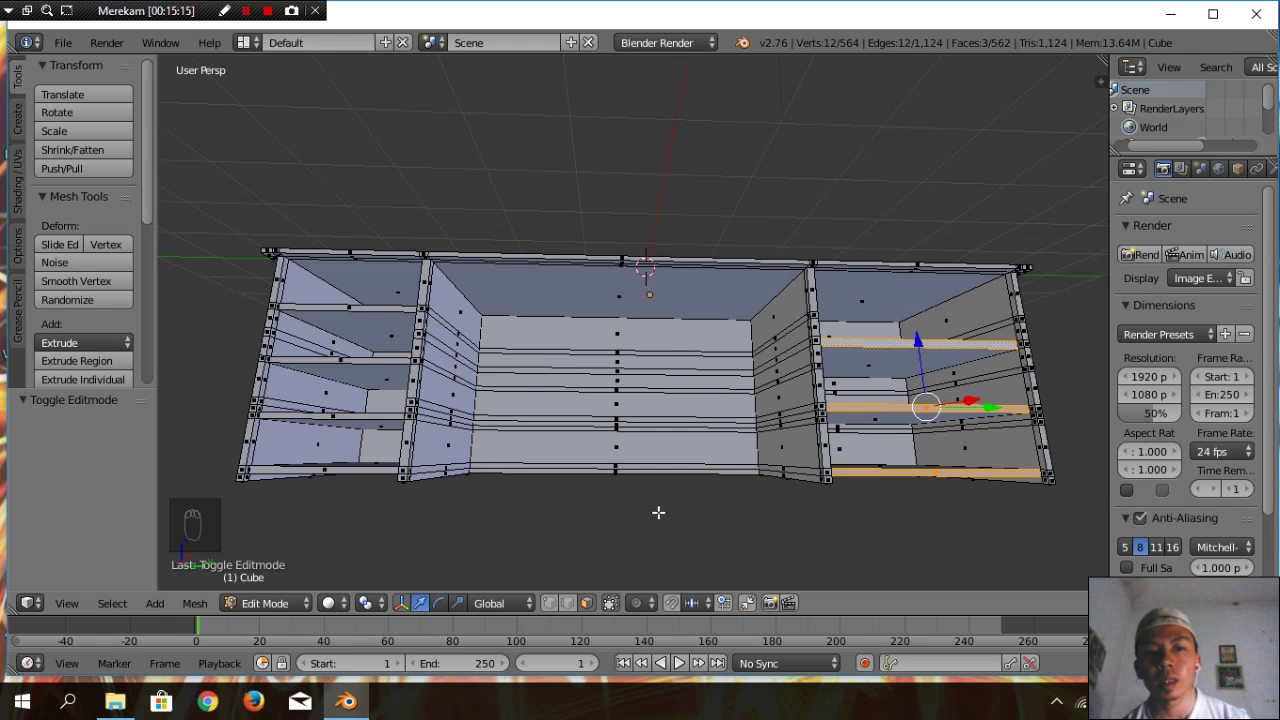
pyautogui.moveTo(651, 514); pyautogui.dragTo(603, 514, button='middle')
pyautogui.scroll(1, 603, 515)
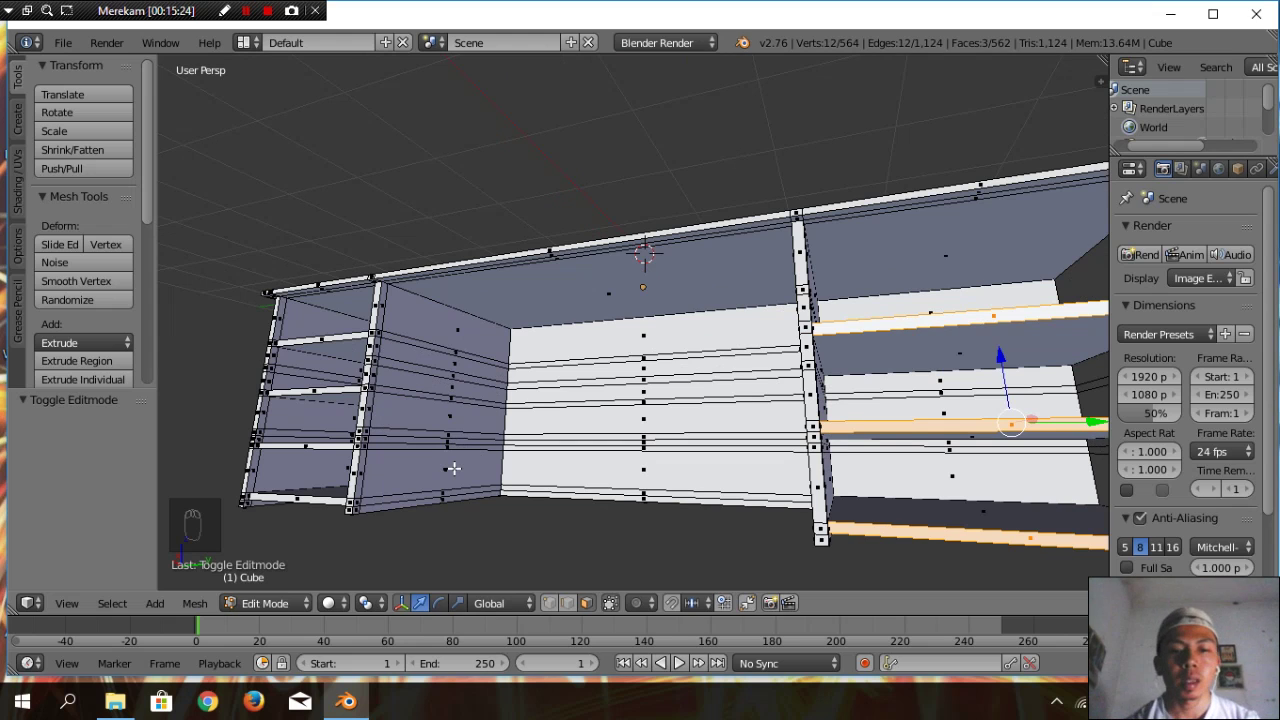
pyautogui.hotkey('ctrl', 'r')
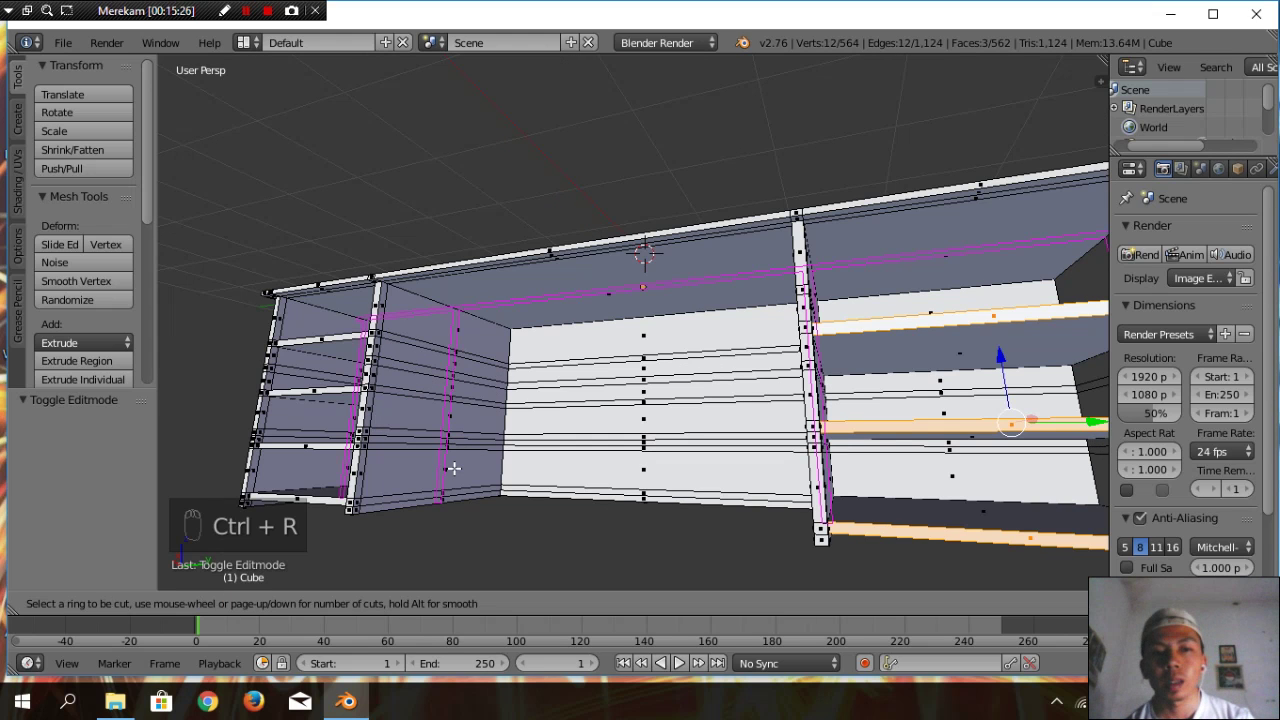
pyautogui.click(454, 468)
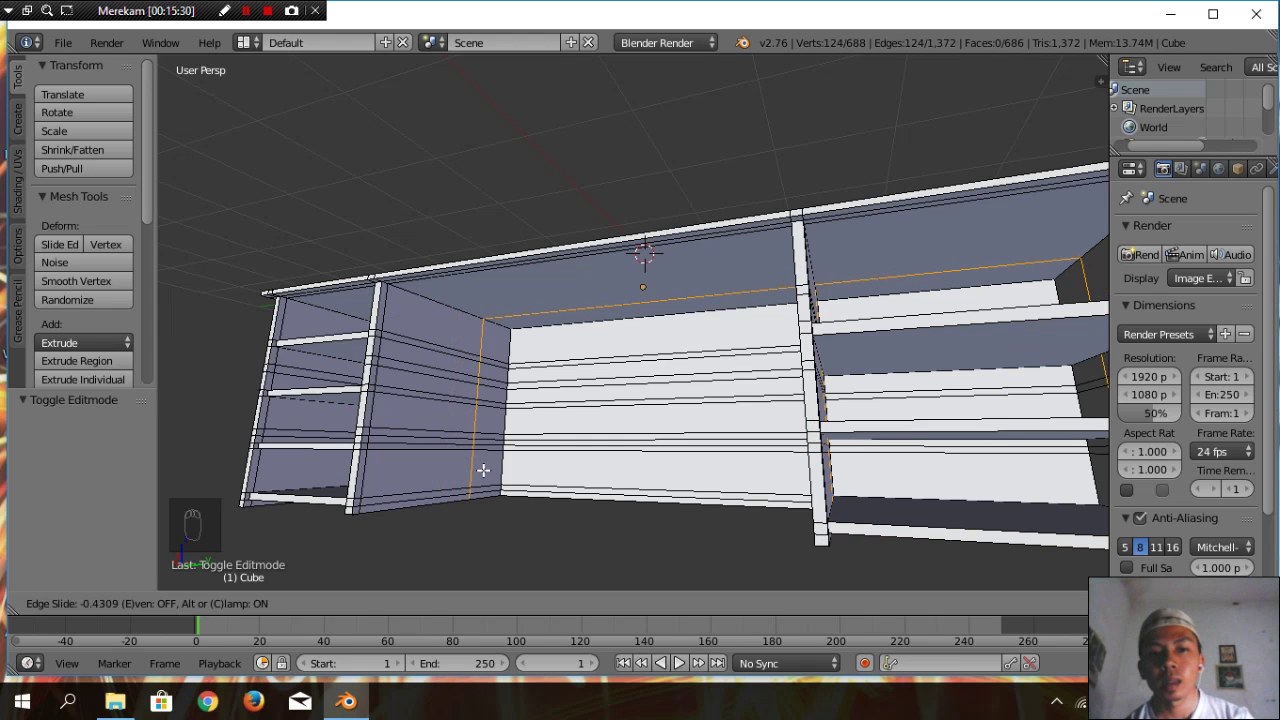
pyautogui.click(487, 470)
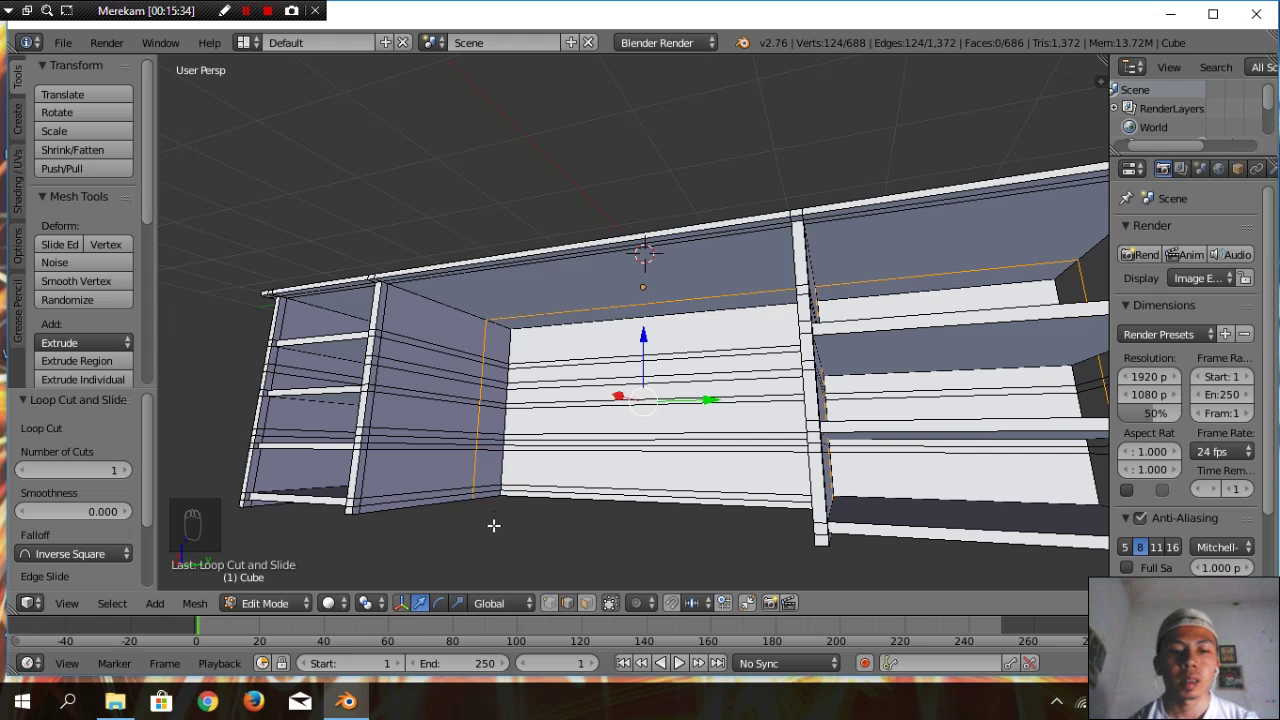
pyautogui.hotkey('ctrl', 'r')
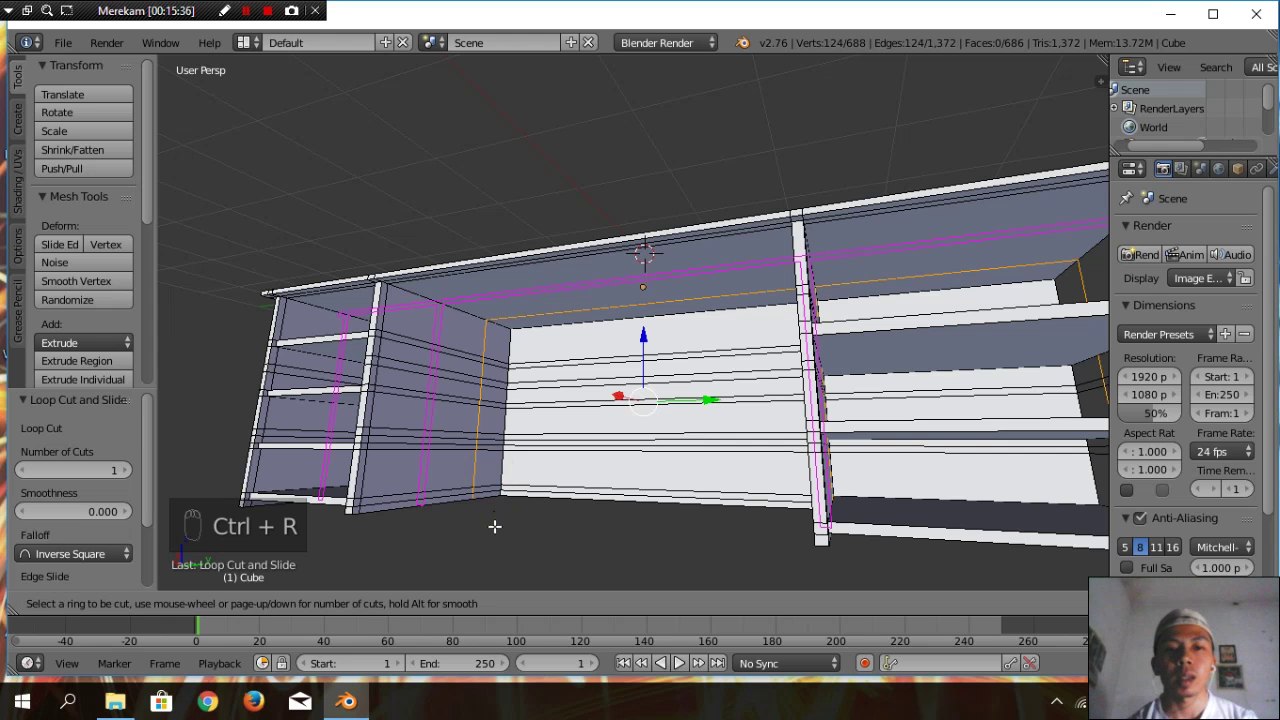
pyautogui.click(495, 526)
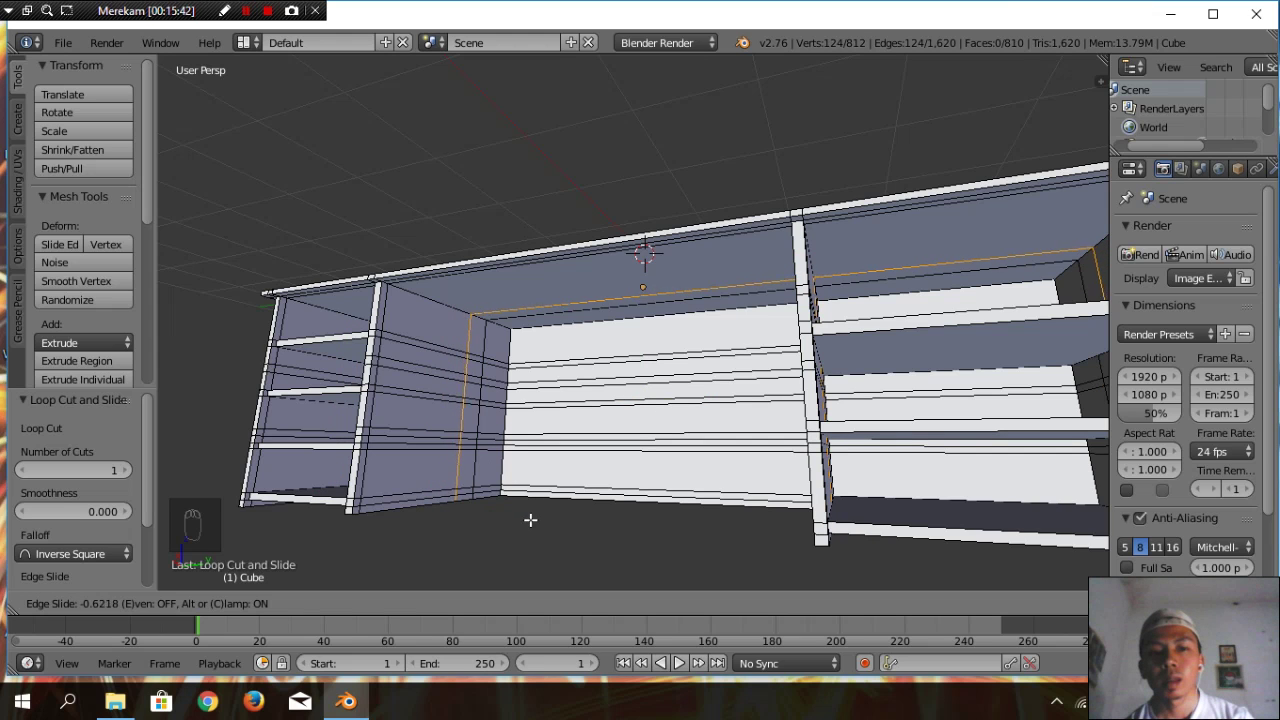
pyautogui.click(526, 521)
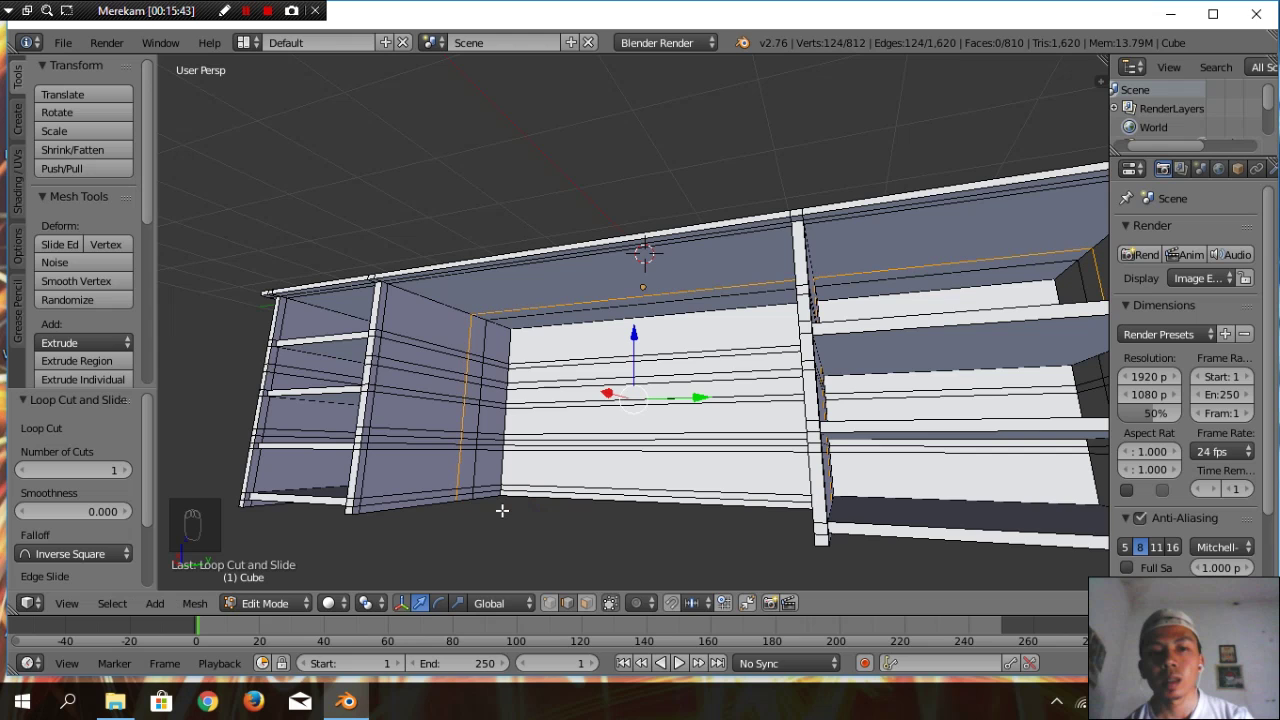
# Add two horizontal loop cuts between the panels' lowest two strips, edge-sliding the first about 0.75 and leaving the second centred
pyautogui.hotkey('ctrl', 'r')
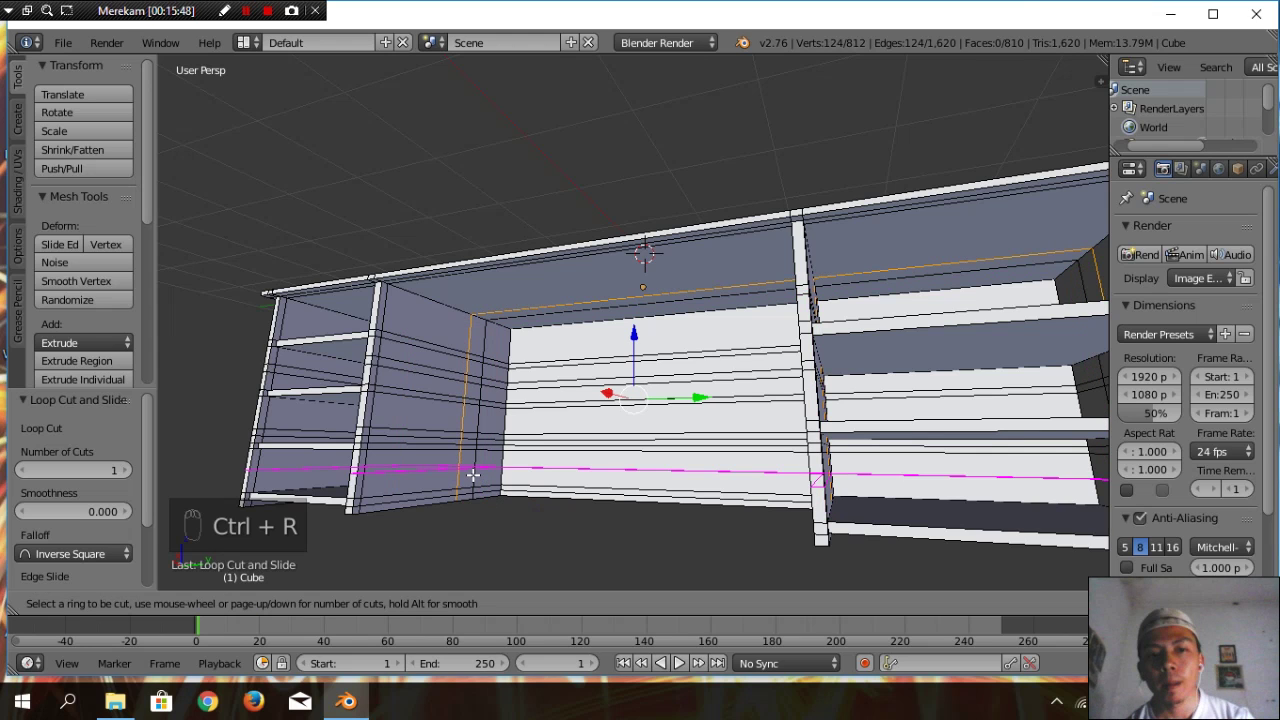
pyautogui.click(472, 474)
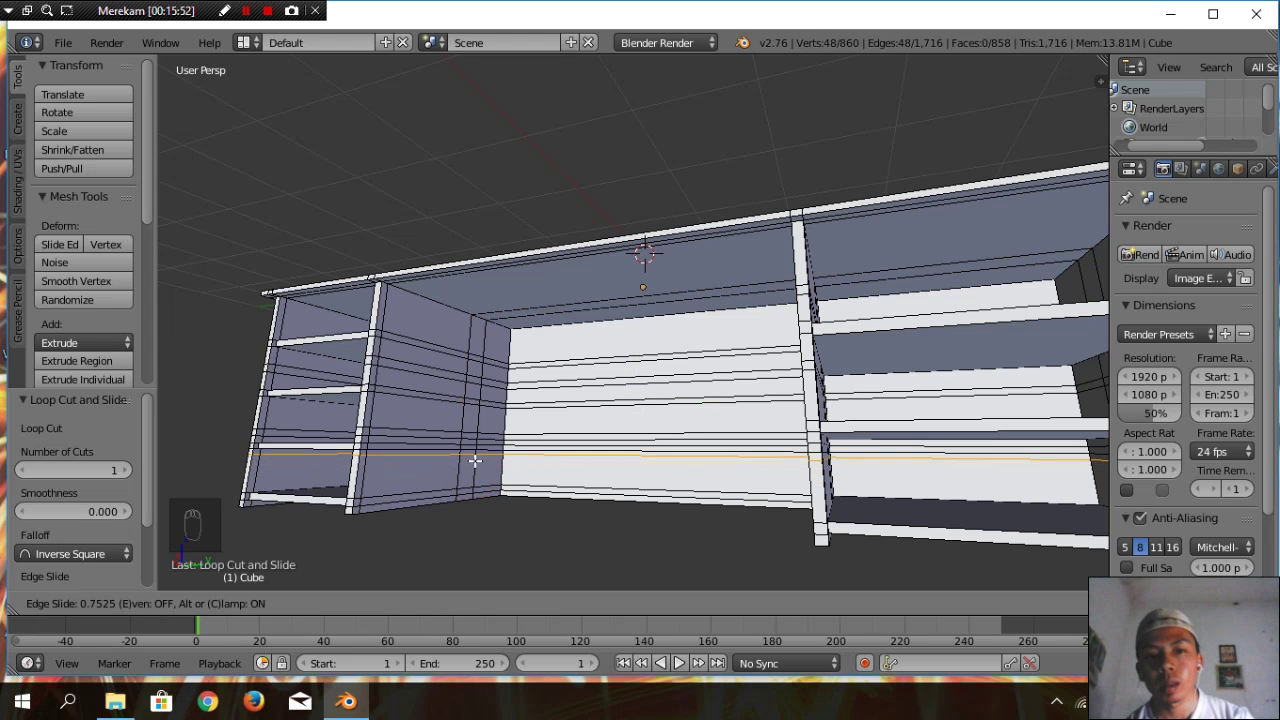
pyautogui.click(475, 460)
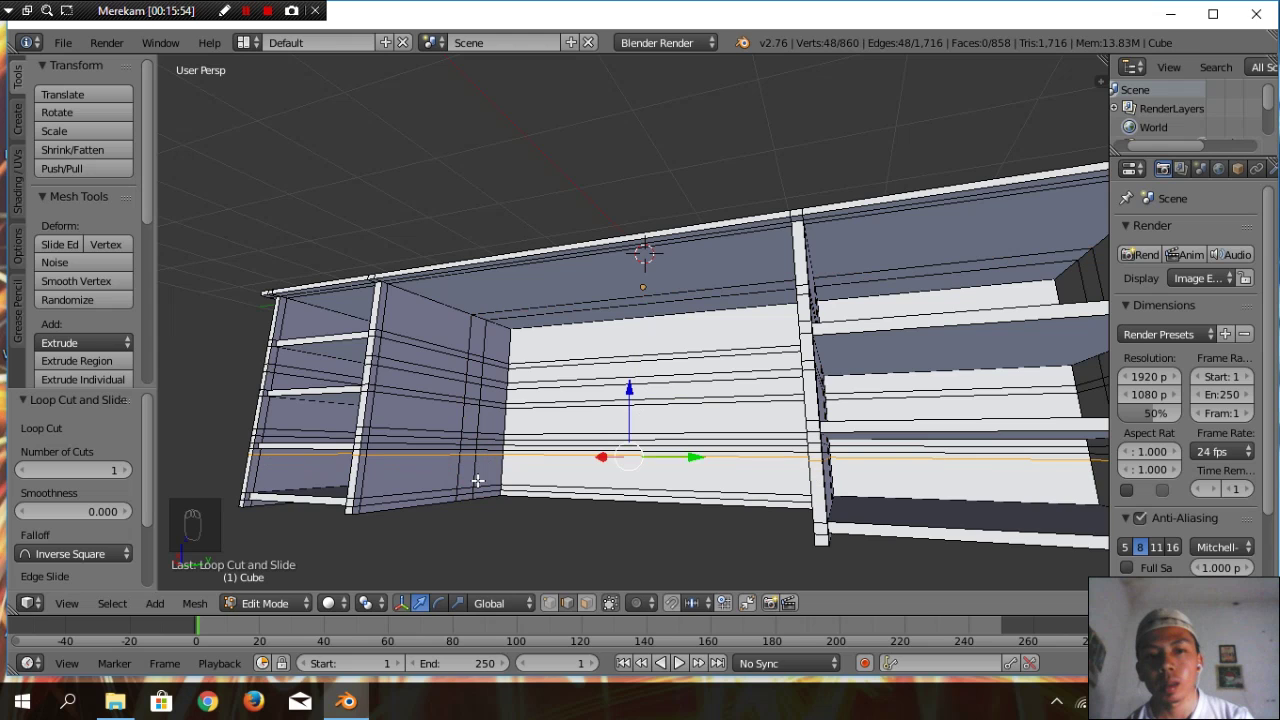
pyautogui.hotkey('ctrl', 'r')
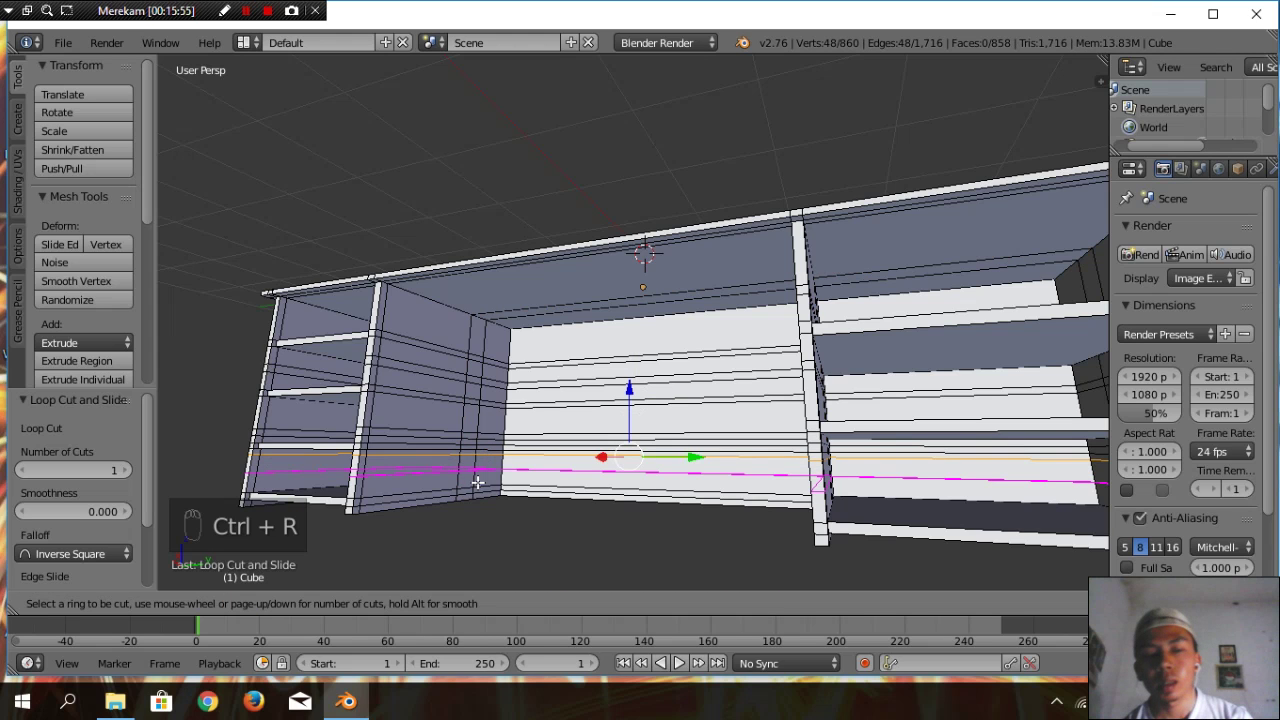
pyautogui.click(477, 482)
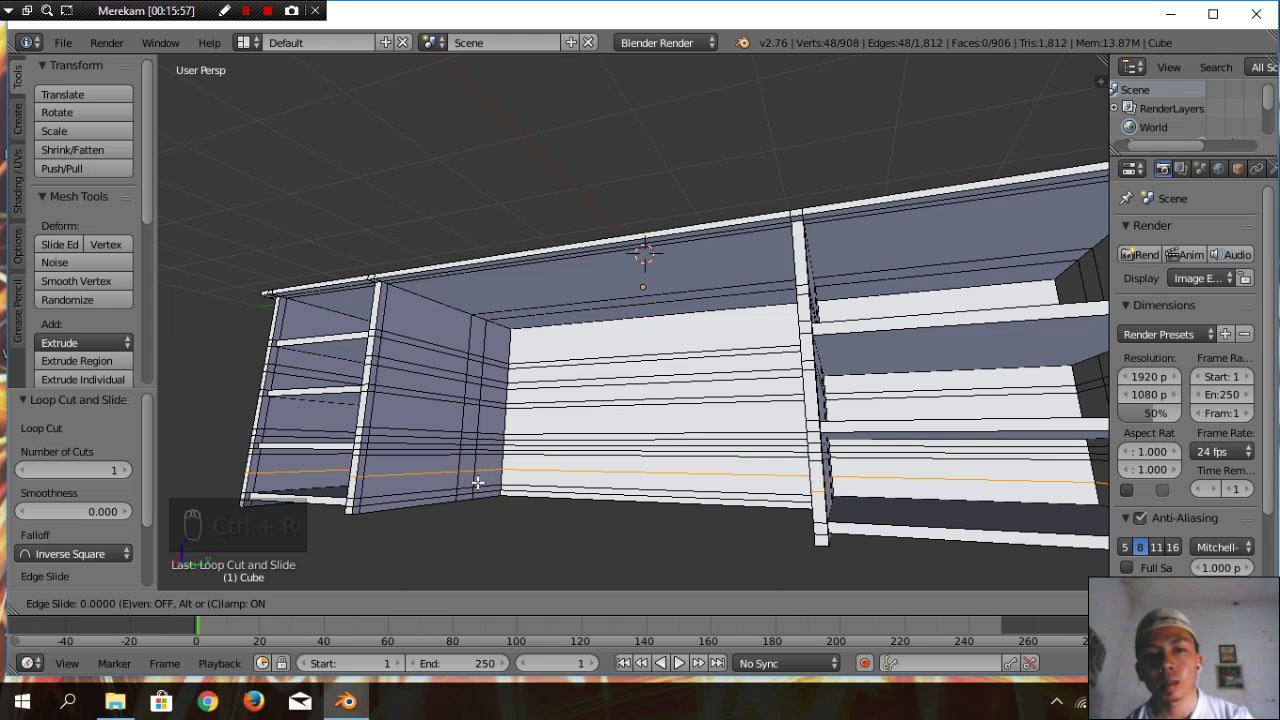
pyautogui.click(477, 482)
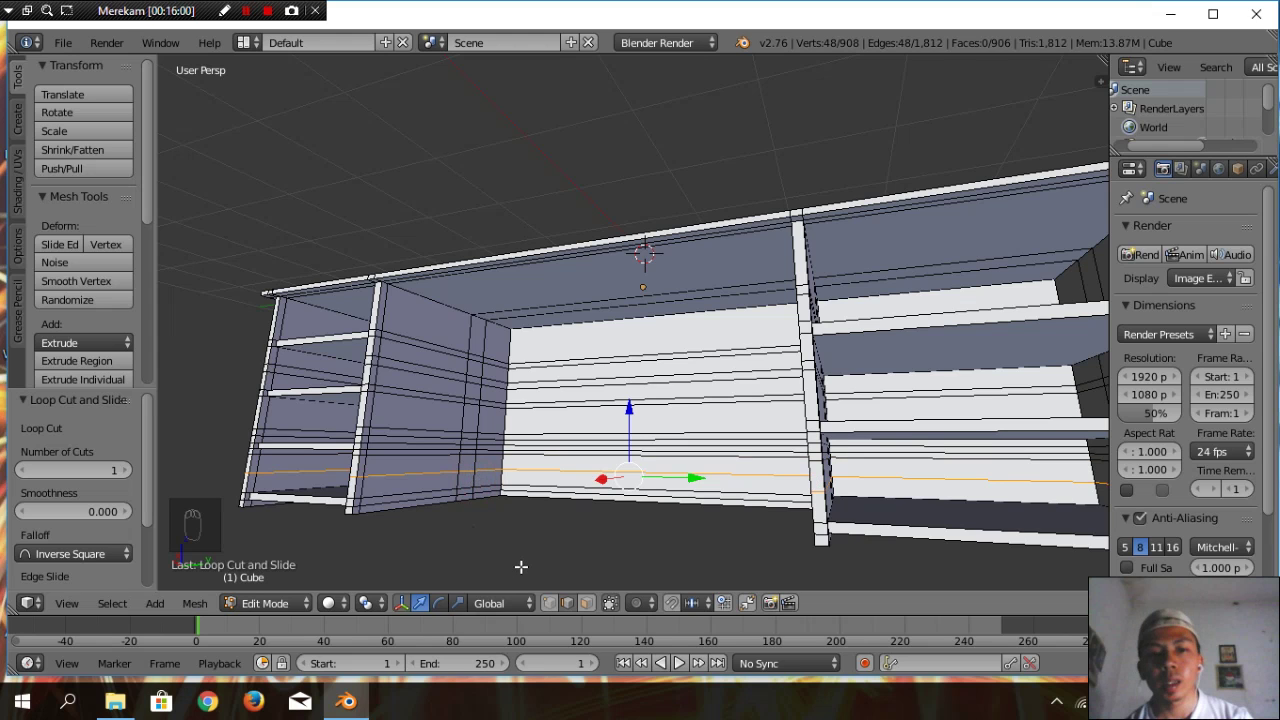
# In face select mode, extrude the small face where the new cuts cross on the -Y inner panel about 2.062 along Y
pyautogui.click(587, 603)
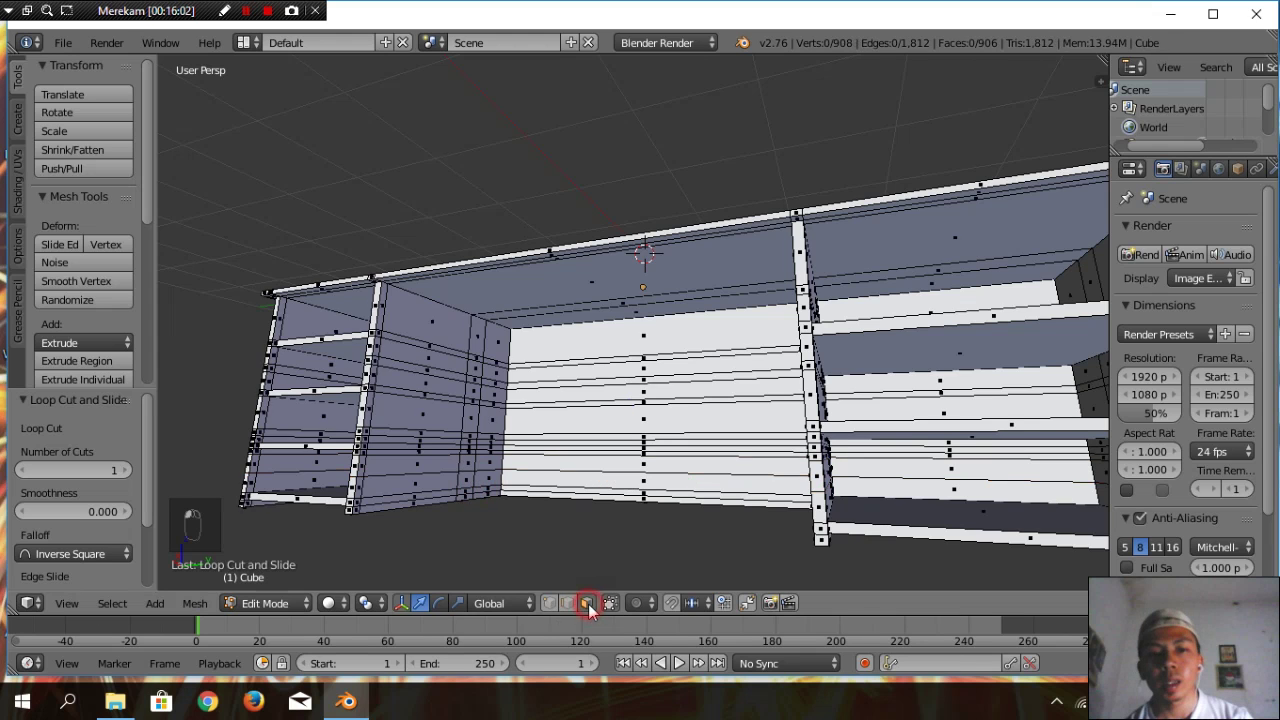
pyautogui.rightClick(469, 464)
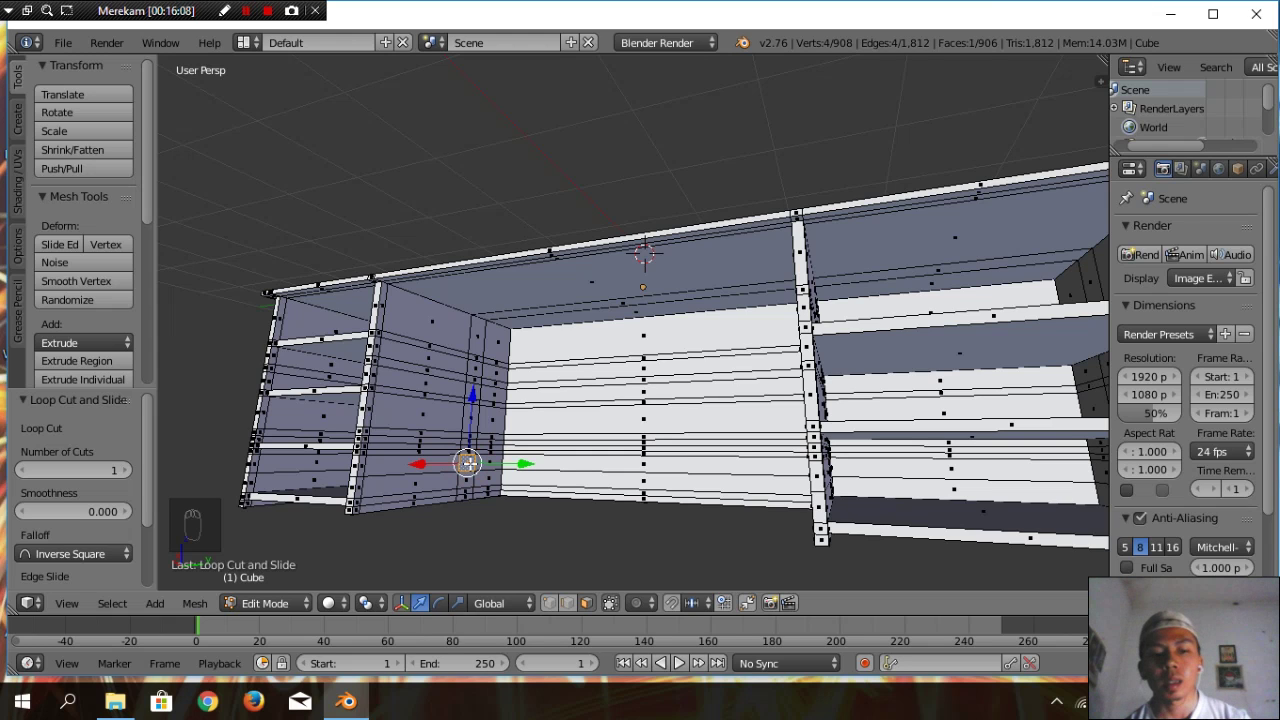
pyautogui.press('e')
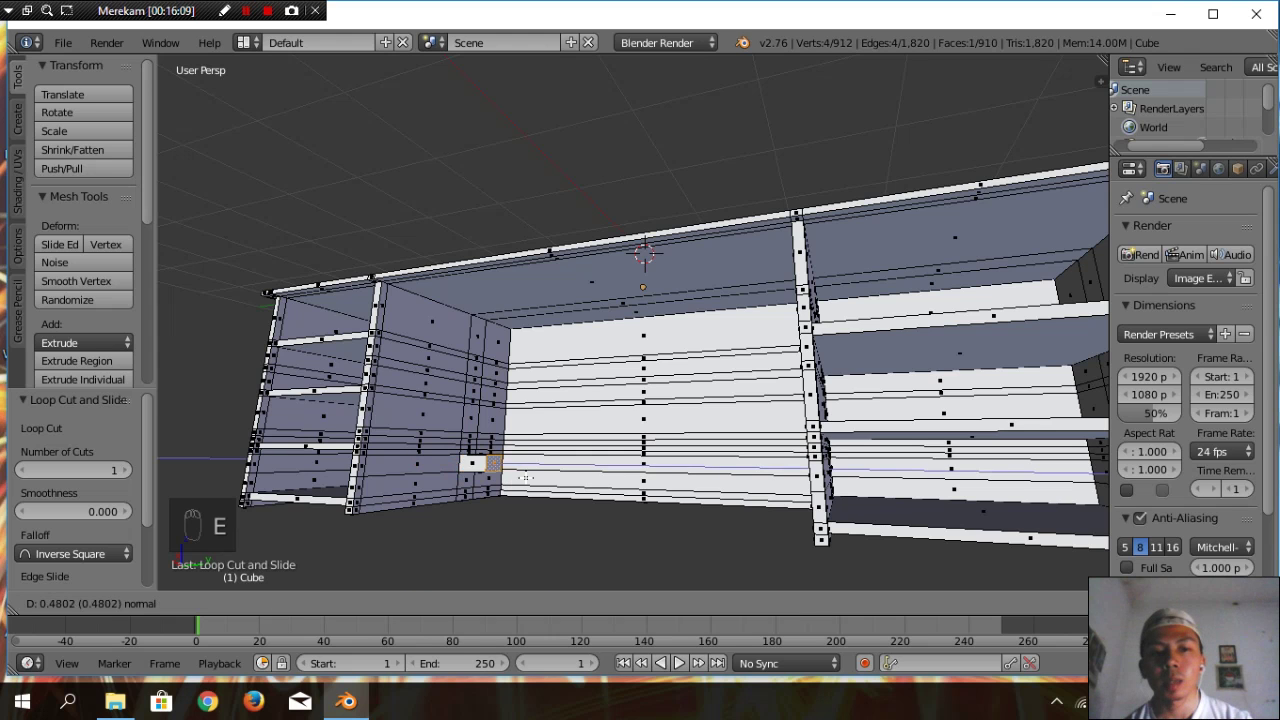
pyautogui.click(590, 476)
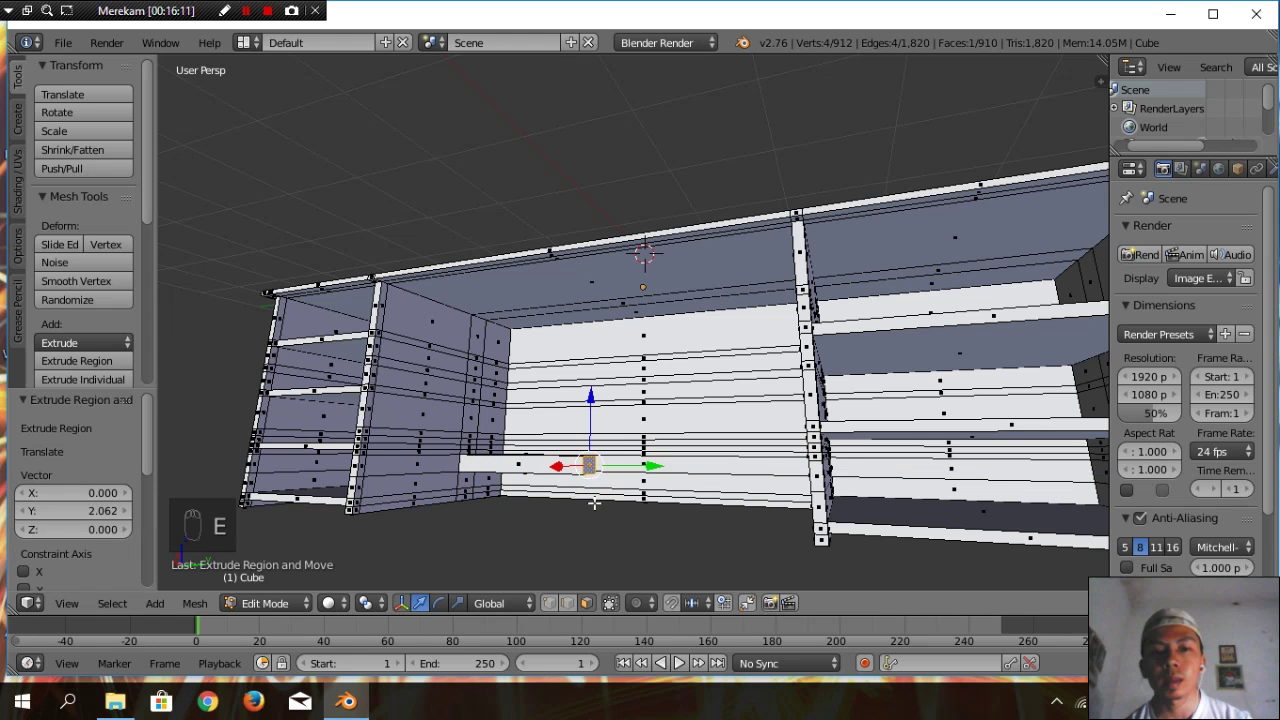
# Extrude the matching small face on the +Y inner panel about -2.311 along Y towards the first bar, and deselect everything
pyautogui.moveTo(603, 546); pyautogui.dragTo(730, 543, button='middle')
pyautogui.rightClick(752, 459)
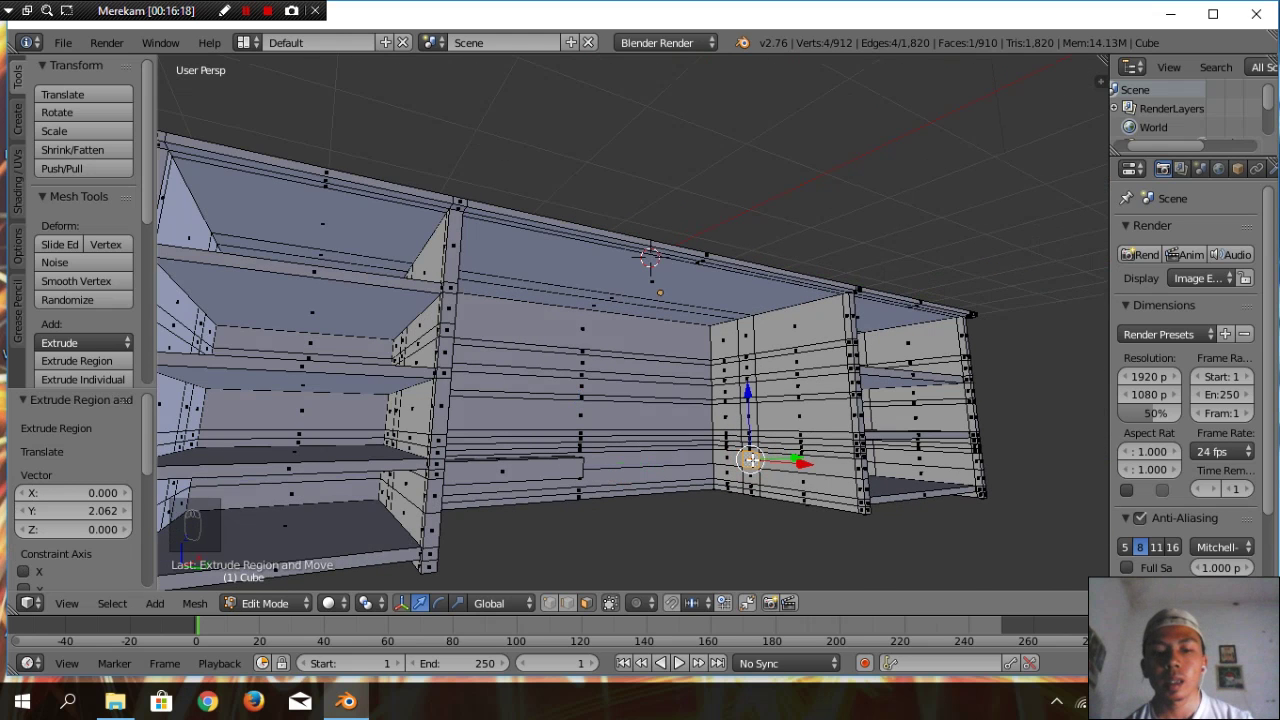
pyautogui.press('e')
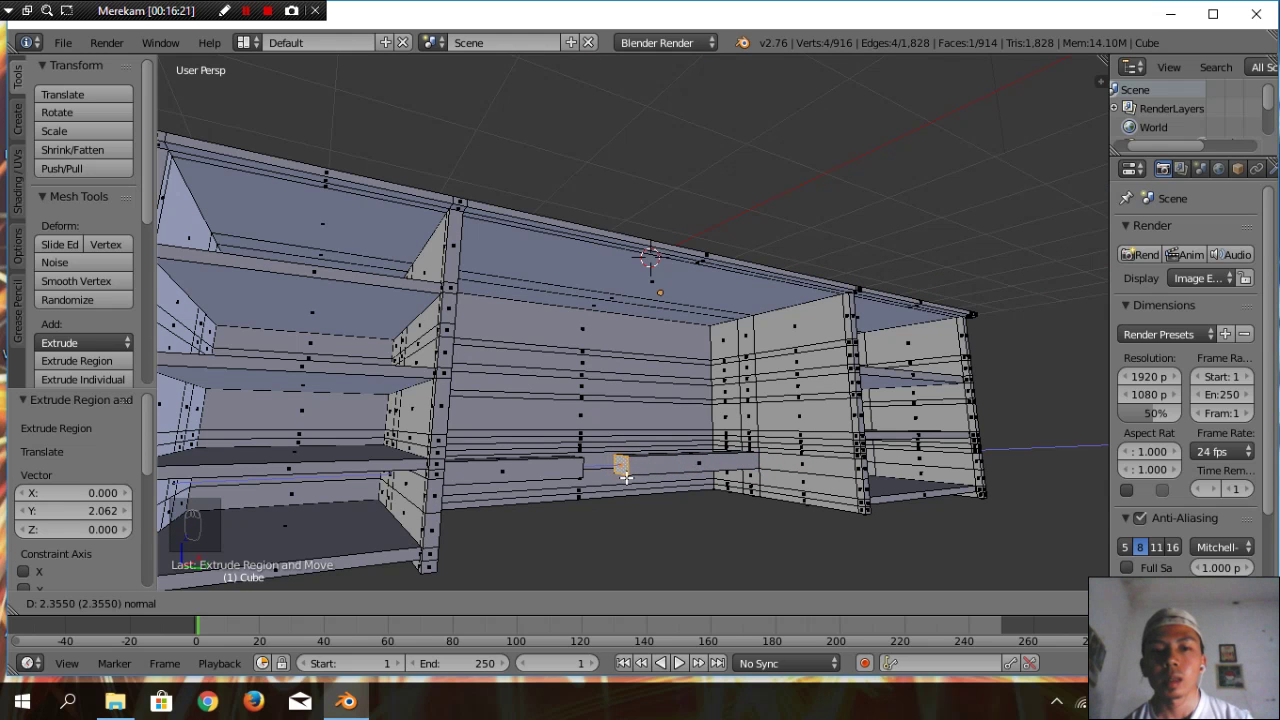
pyautogui.click(622, 472)
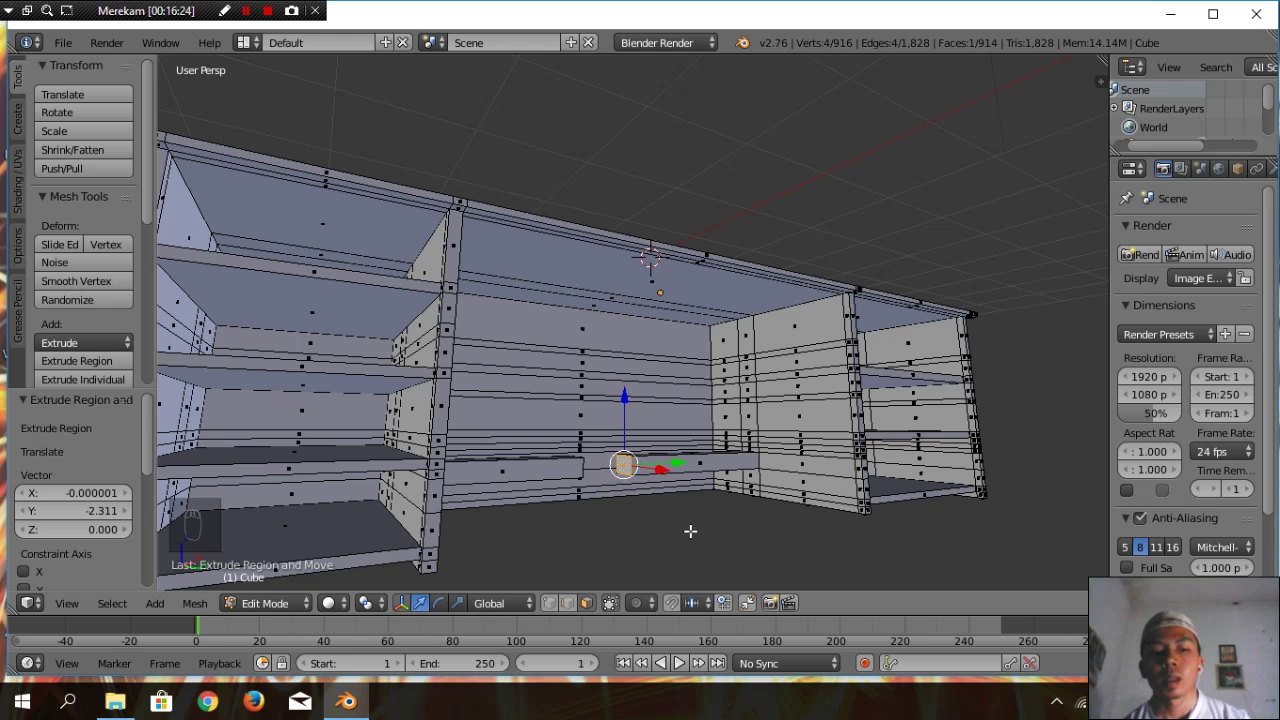
pyautogui.press('a')
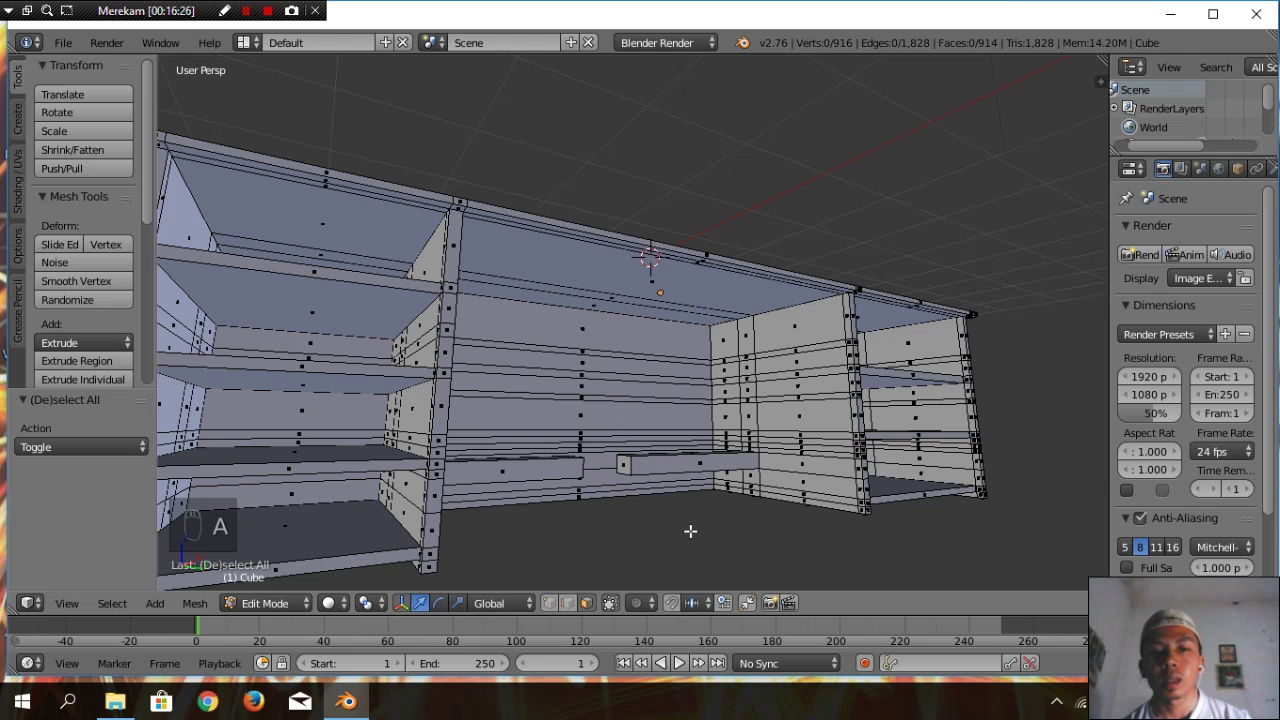
# In vertex select mode, select the facing front lower end vertices of the two bars and merge them at center
pyautogui.moveTo(654, 517); pyautogui.dragTo(628, 434, button='middle')
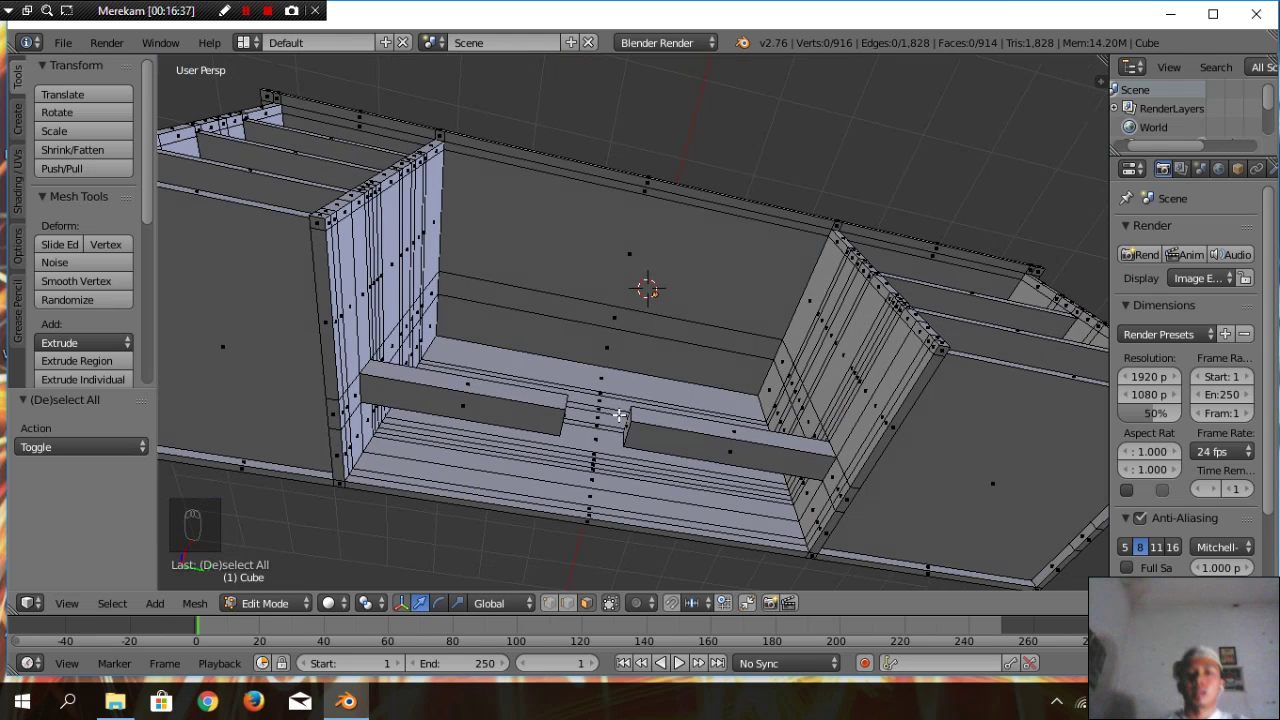
pyautogui.scroll(3, 736, 491)
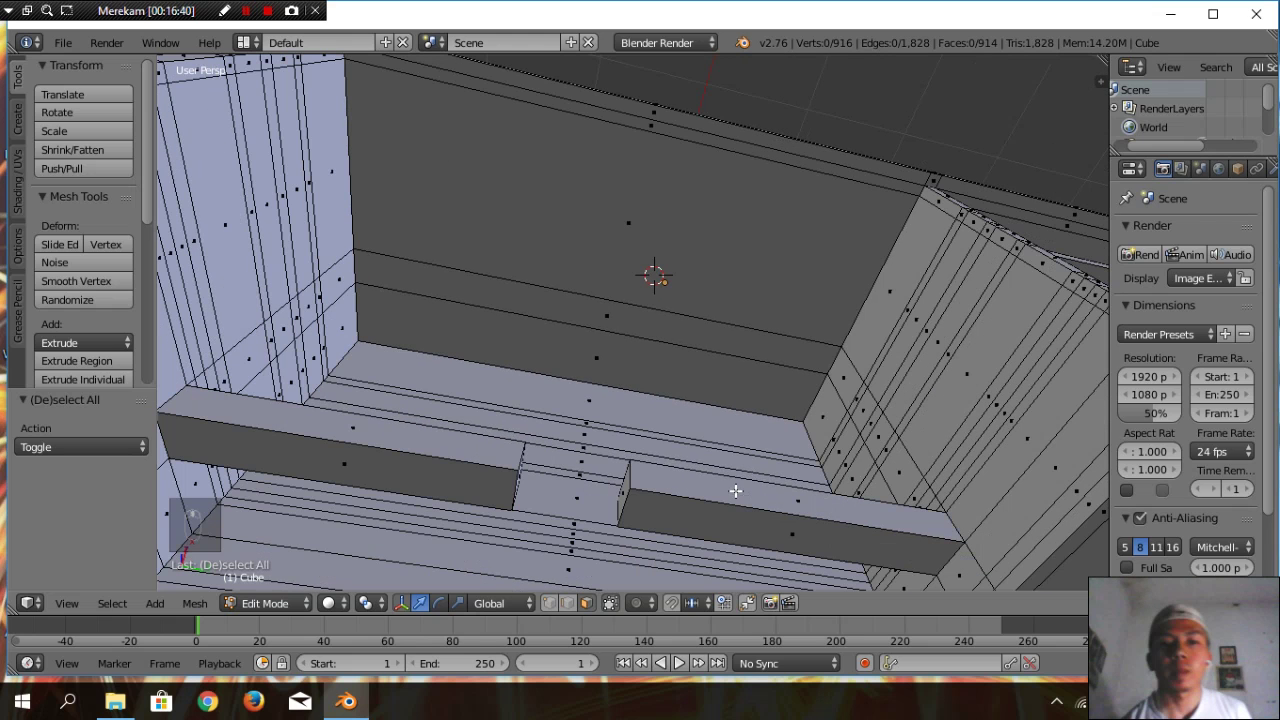
pyautogui.click(548, 602)
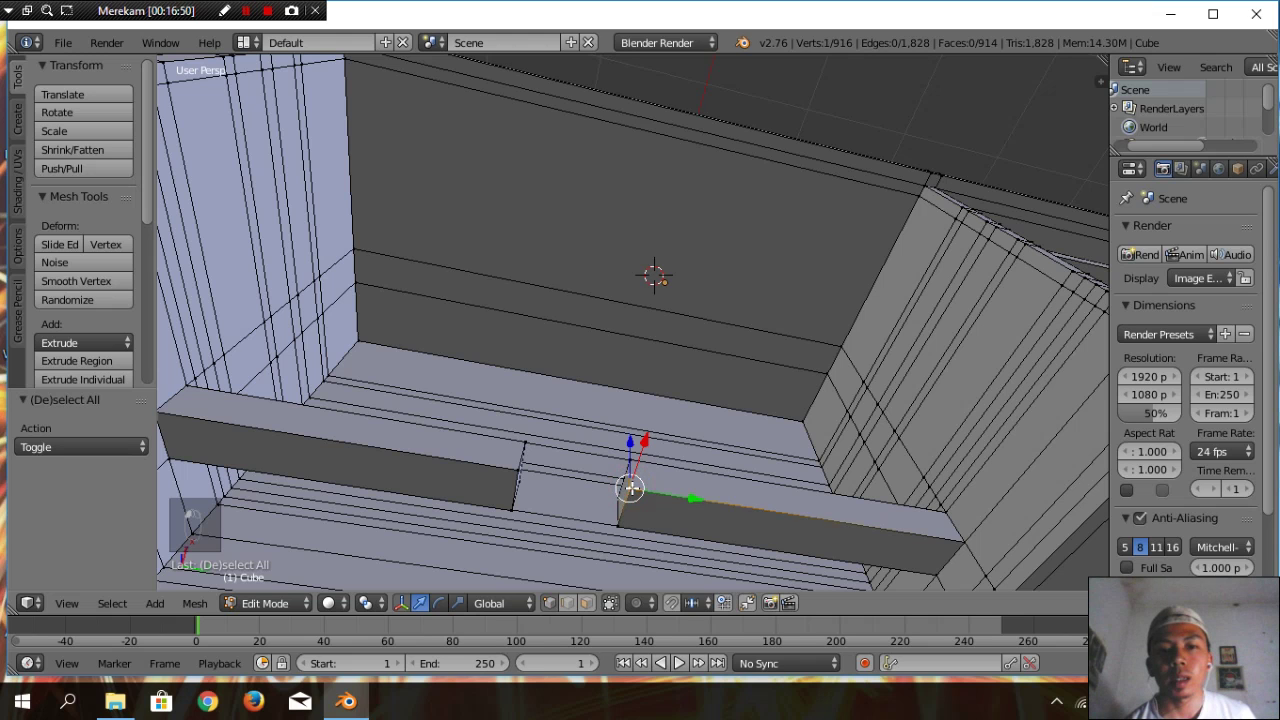
pyautogui.keyDown('shift'); pyautogui.rightClick(516, 467); pyautogui.keyUp('shift')
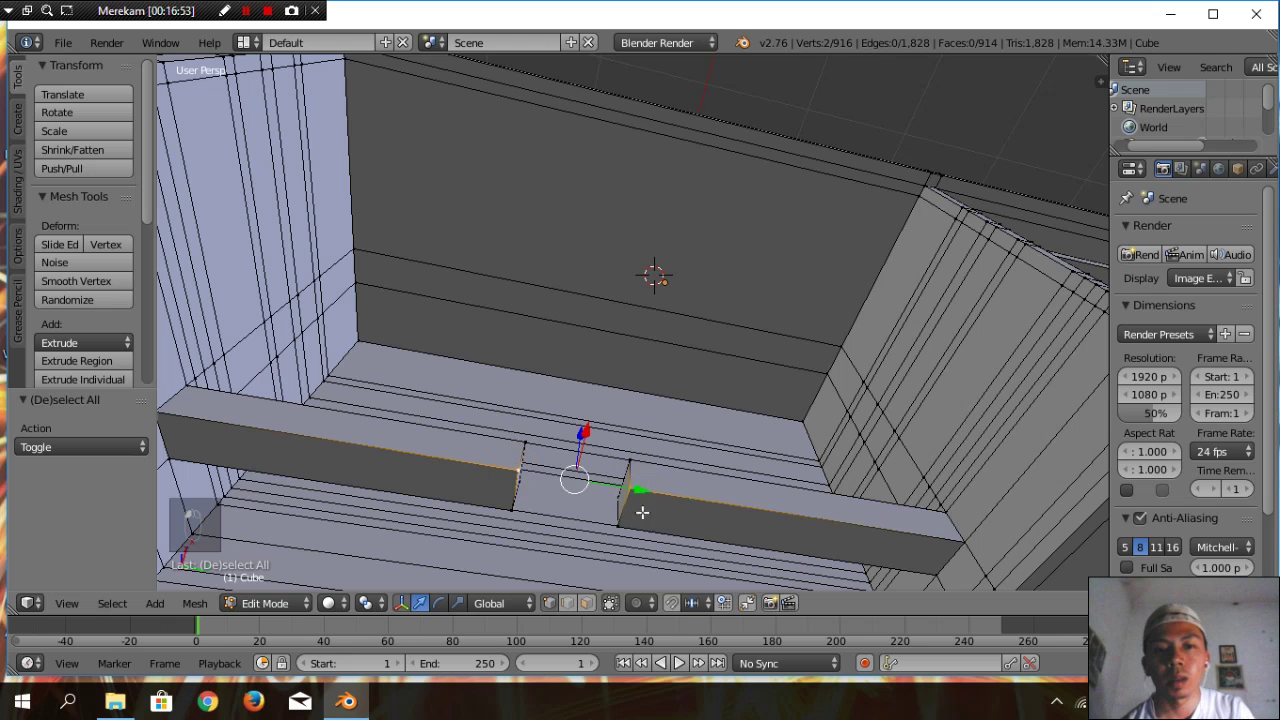
pyautogui.scroll(-1, 703, 541)
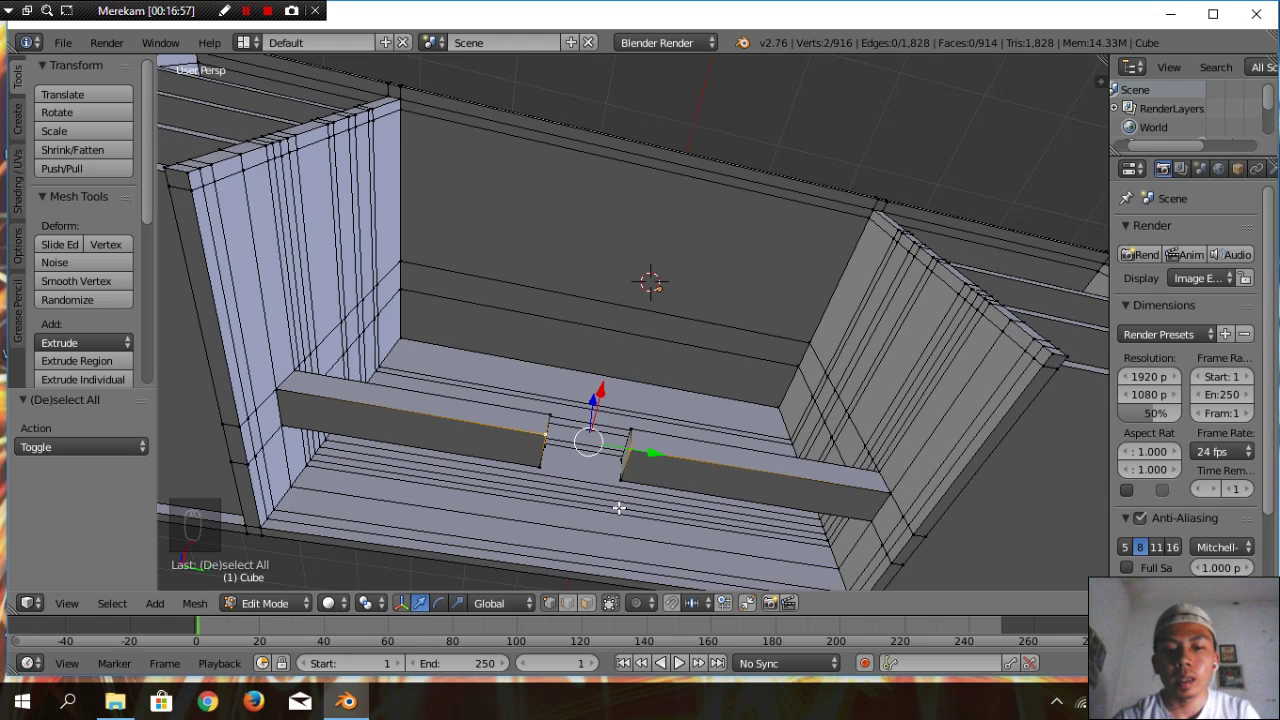
pyautogui.hotkey('alt', 'm')
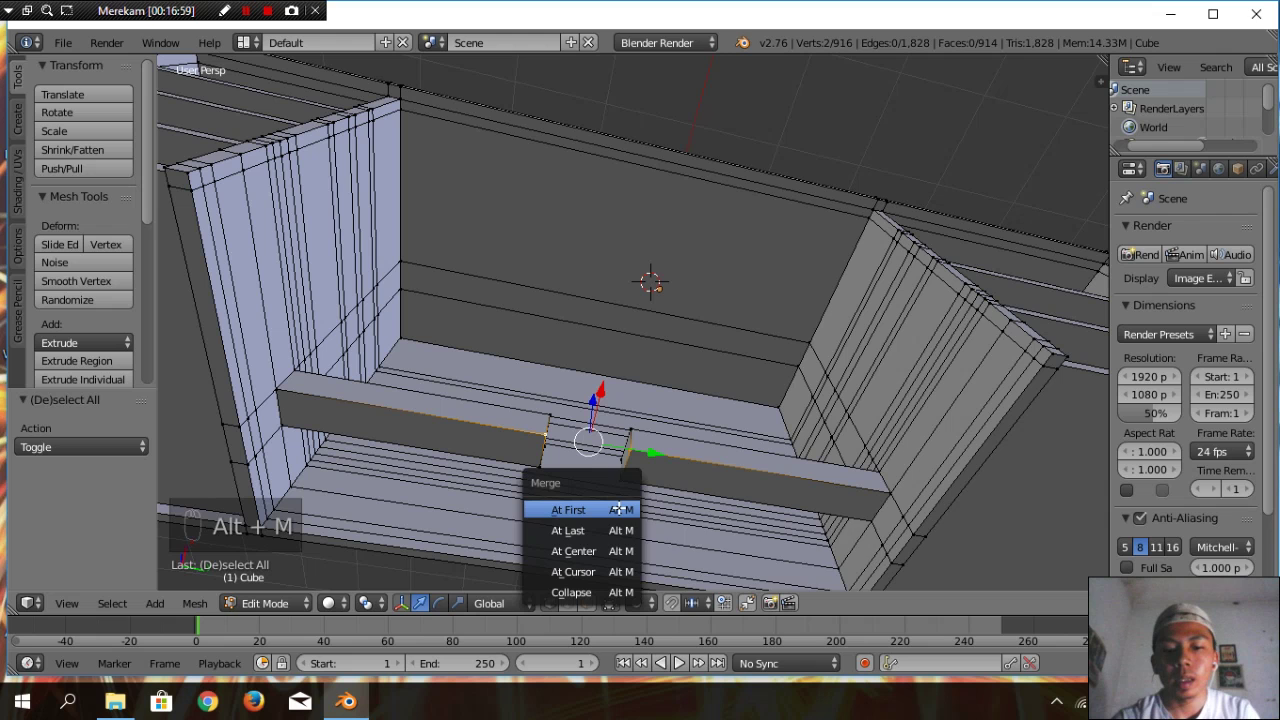
pyautogui.click(578, 551)
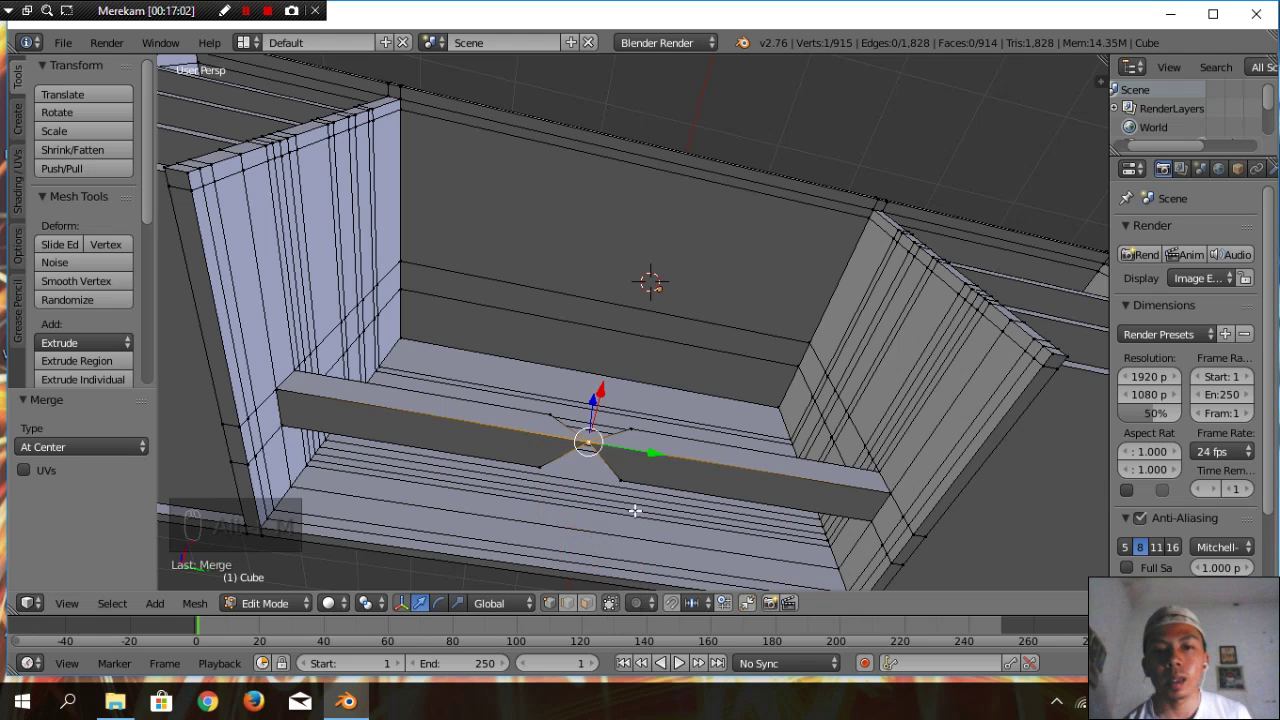
# Select the facing front upper end vertices of the two bars and merge them at center
pyautogui.scroll(2, 710, 506)
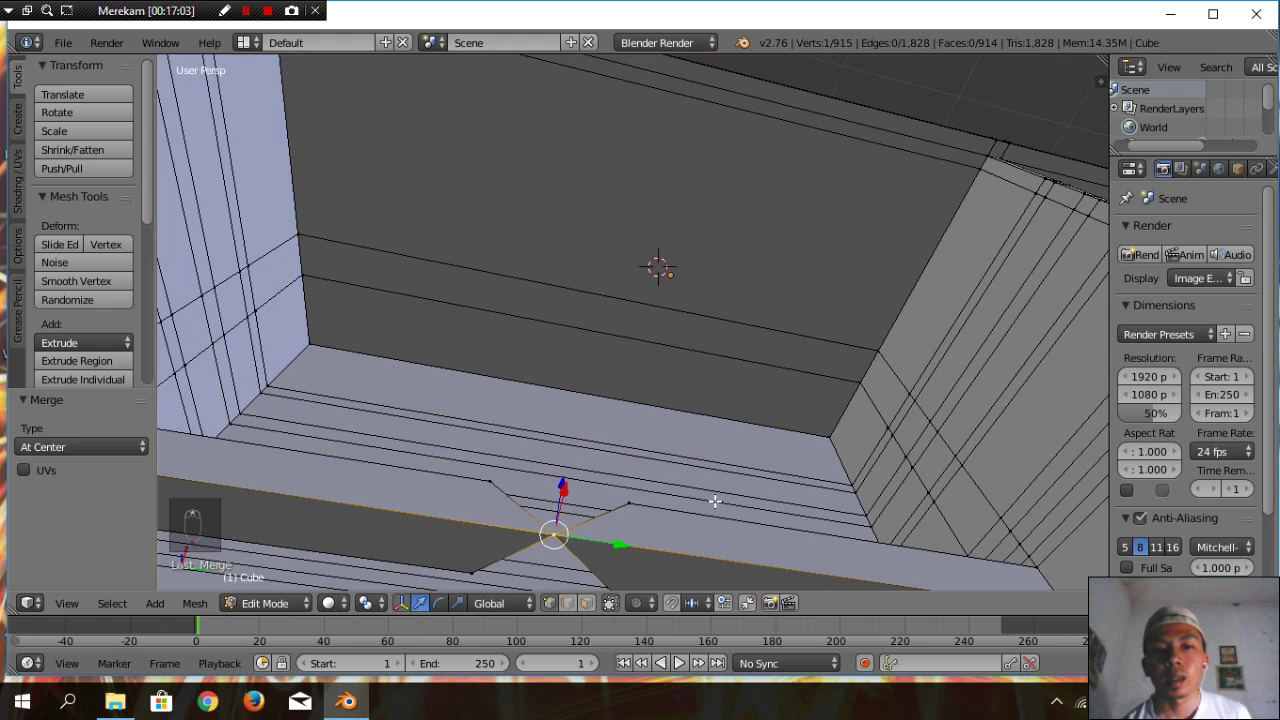
pyautogui.moveTo(767, 473); pyautogui.dragTo(766, 506, button='middle')
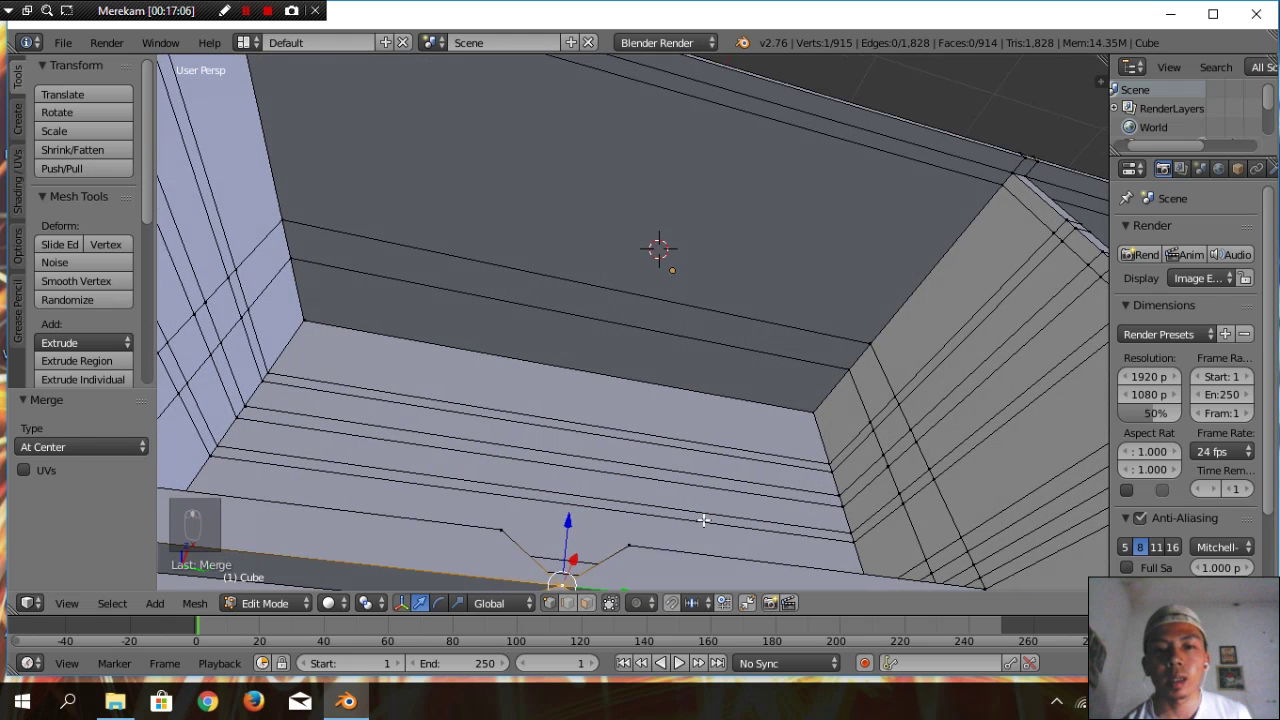
pyautogui.press('g')
pyautogui.press('x')
pyautogui.click(630, 544)
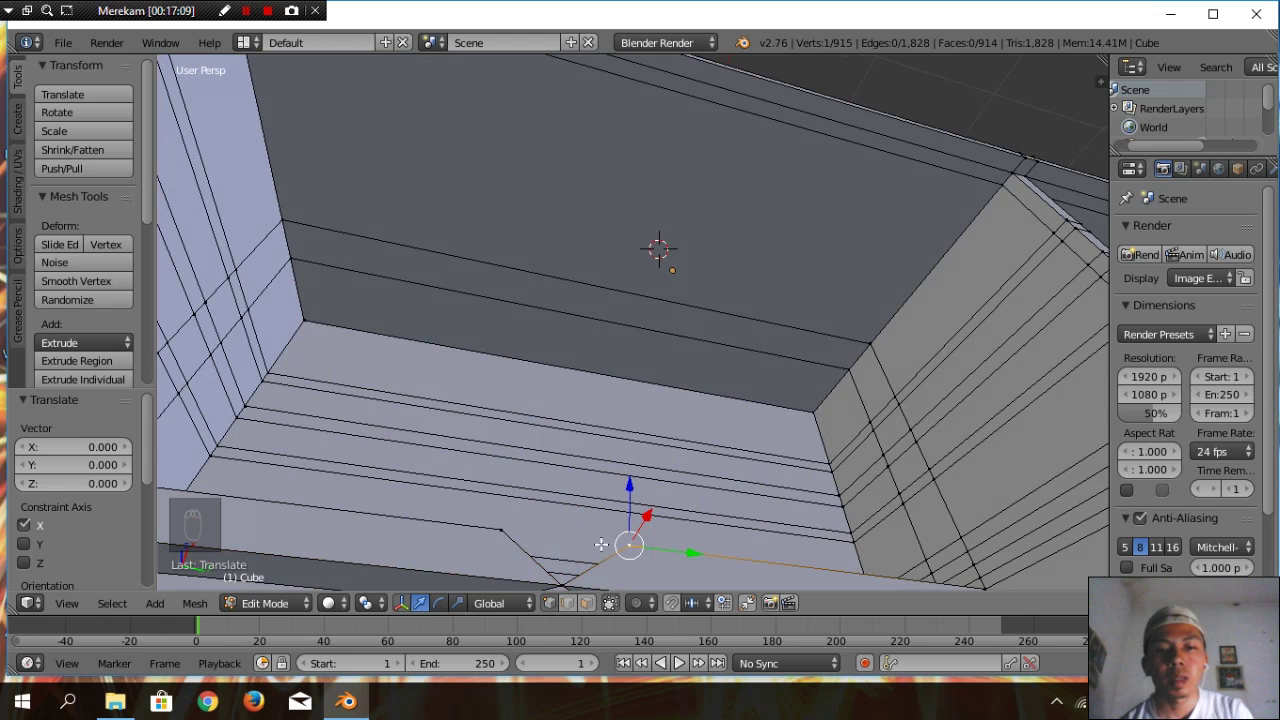
pyautogui.keyDown('shift'); pyautogui.rightClick(502, 528); pyautogui.keyUp('shift')
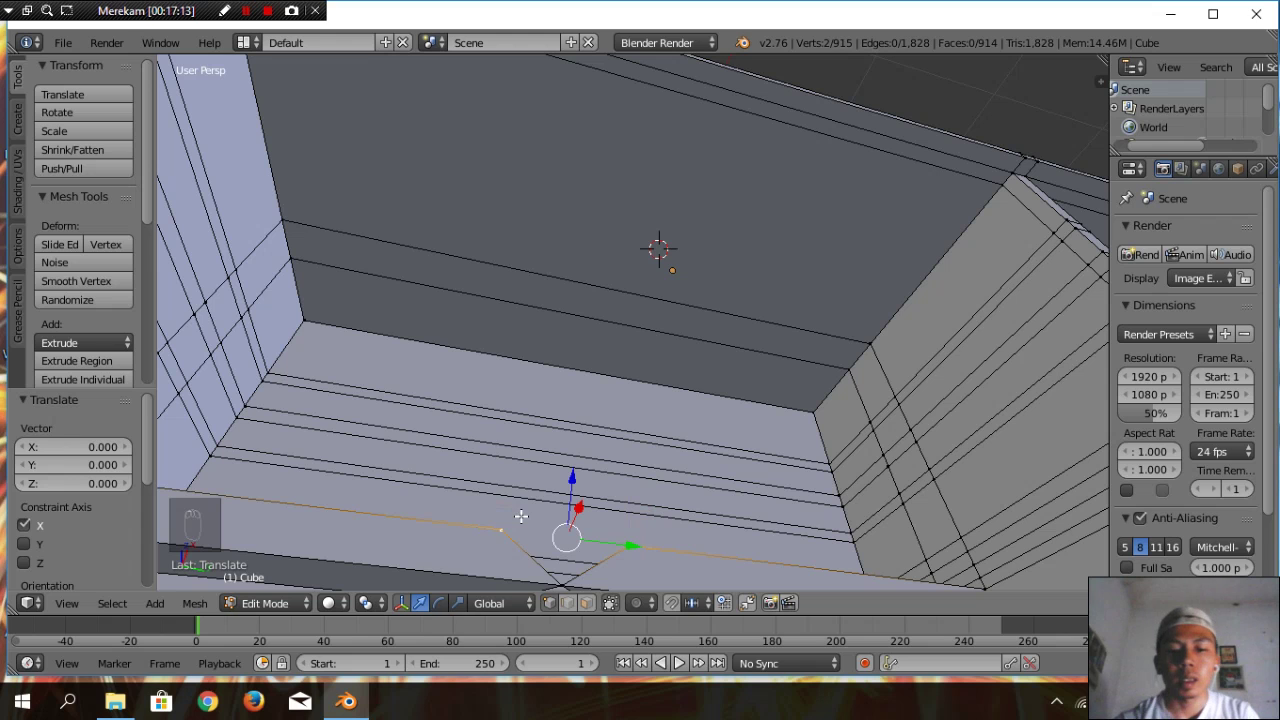
pyautogui.hotkey('alt', 'm')
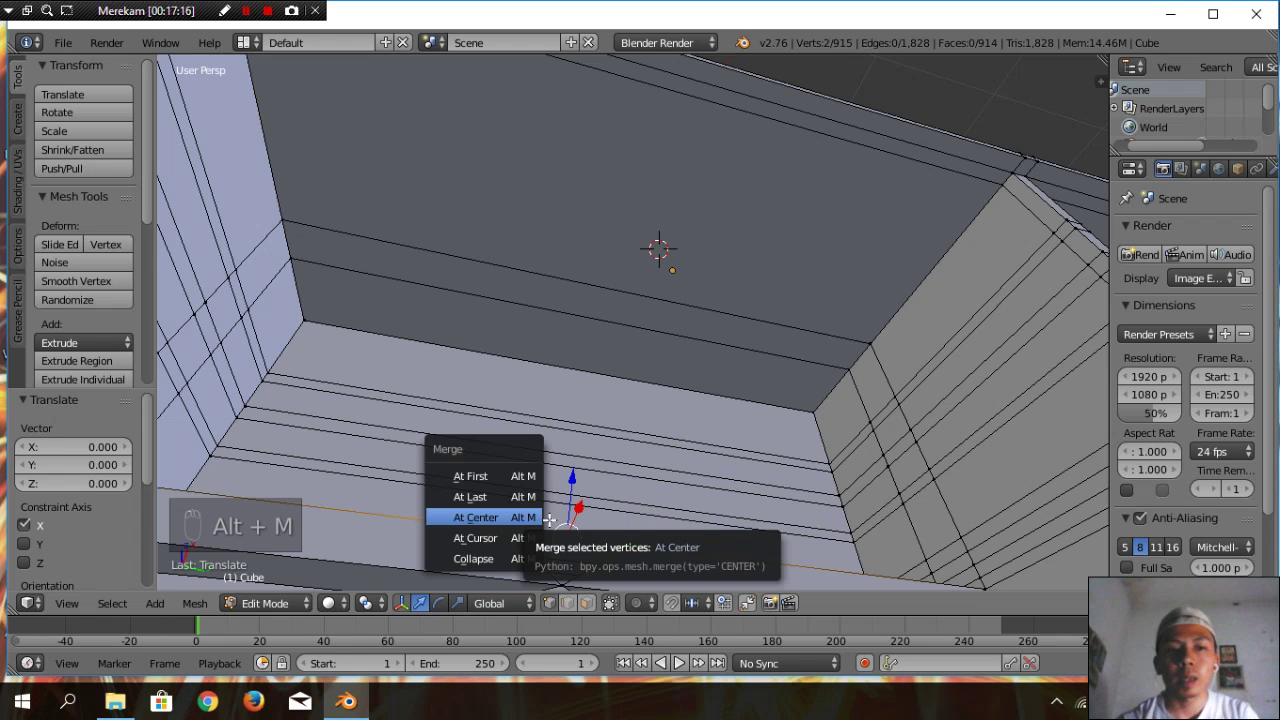
pyautogui.click(492, 517)
# Select the facing rear upper end vertices of the two bars and merge them at center
pyautogui.moveTo(706, 523); pyautogui.dragTo(740, 536, button='middle')
pyautogui.moveTo(782, 488); pyautogui.dragTo(1001, 518, button='middle')
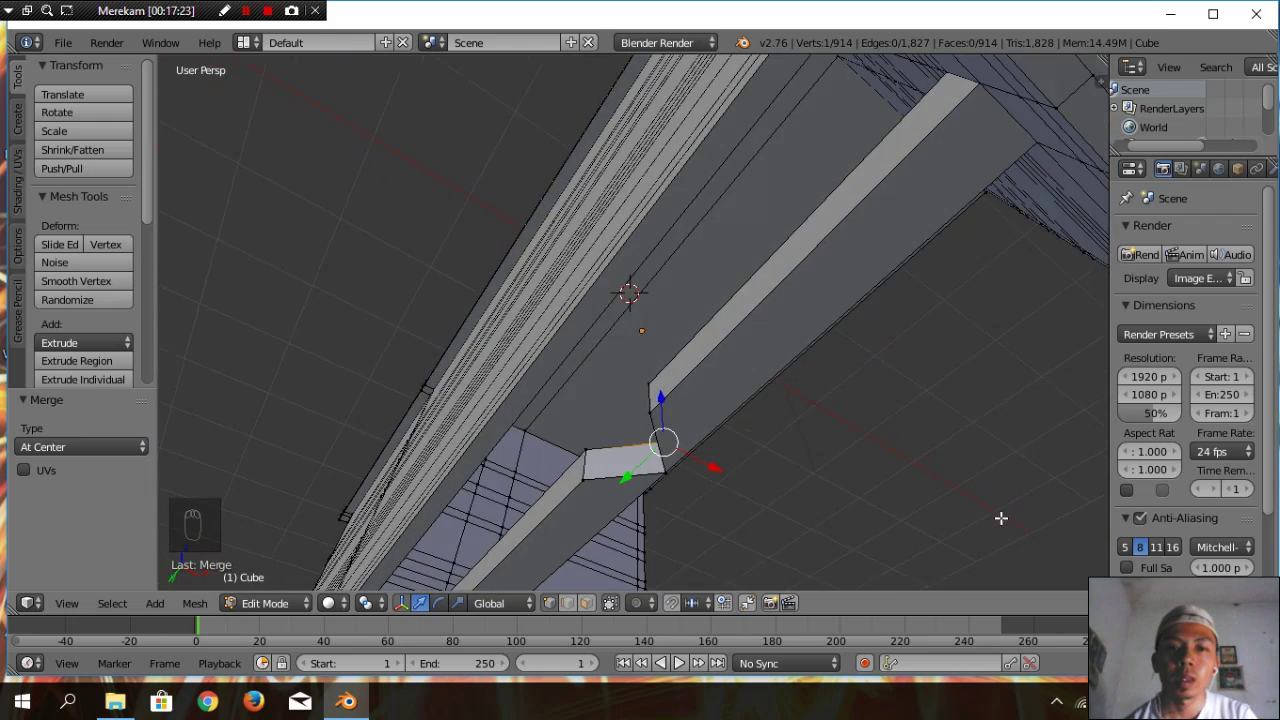
pyautogui.rightClick(587, 448)
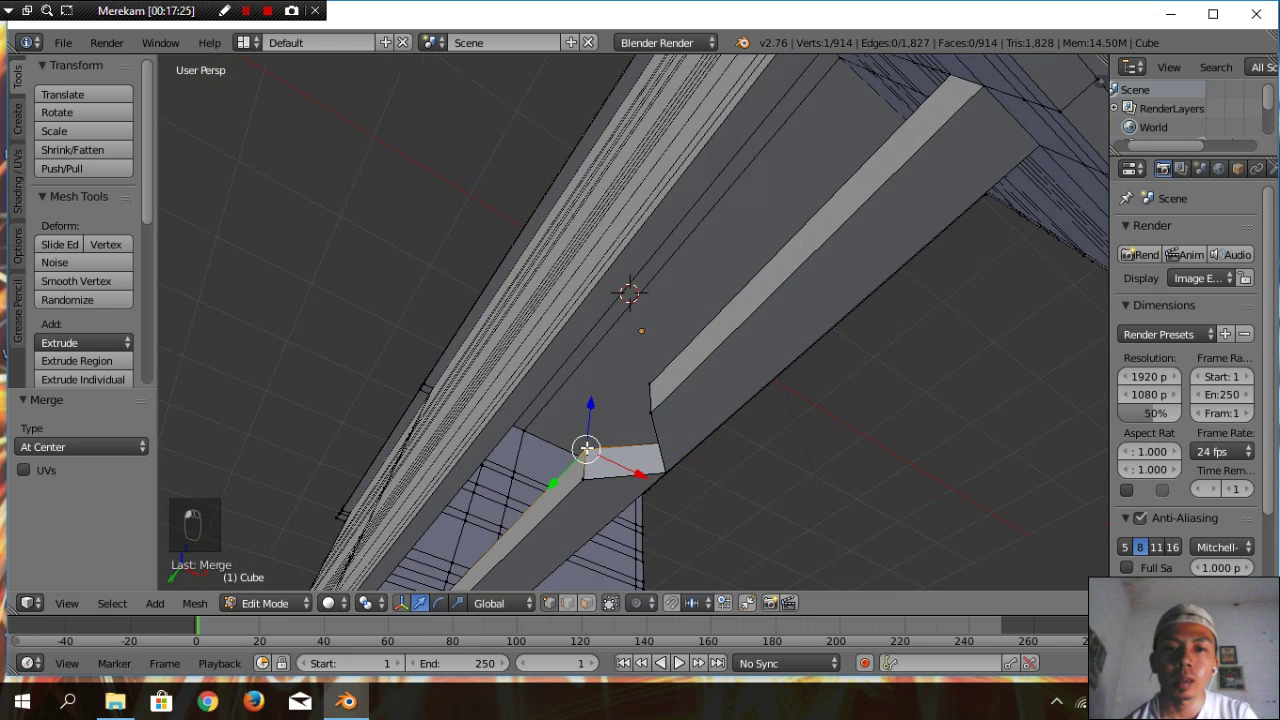
pyautogui.keyDown('shift'); pyautogui.rightClick(652, 383); pyautogui.keyUp('shift')
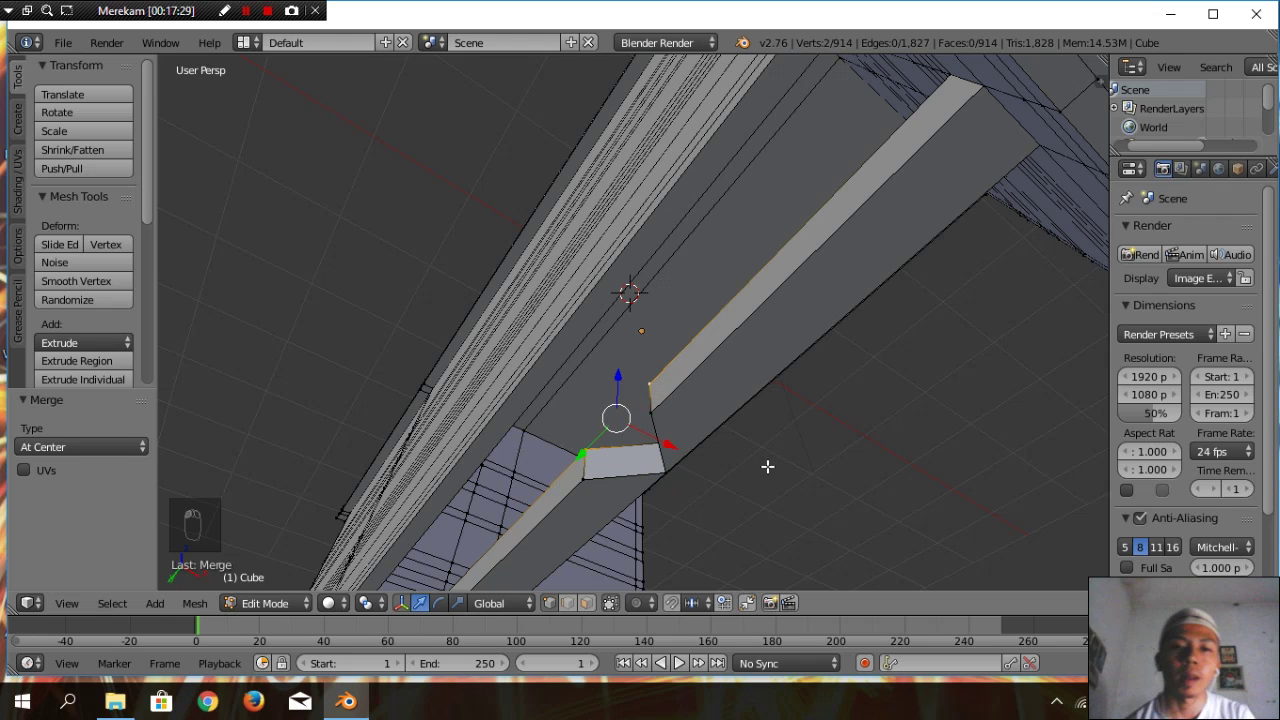
pyautogui.hotkey('alt', 'm')
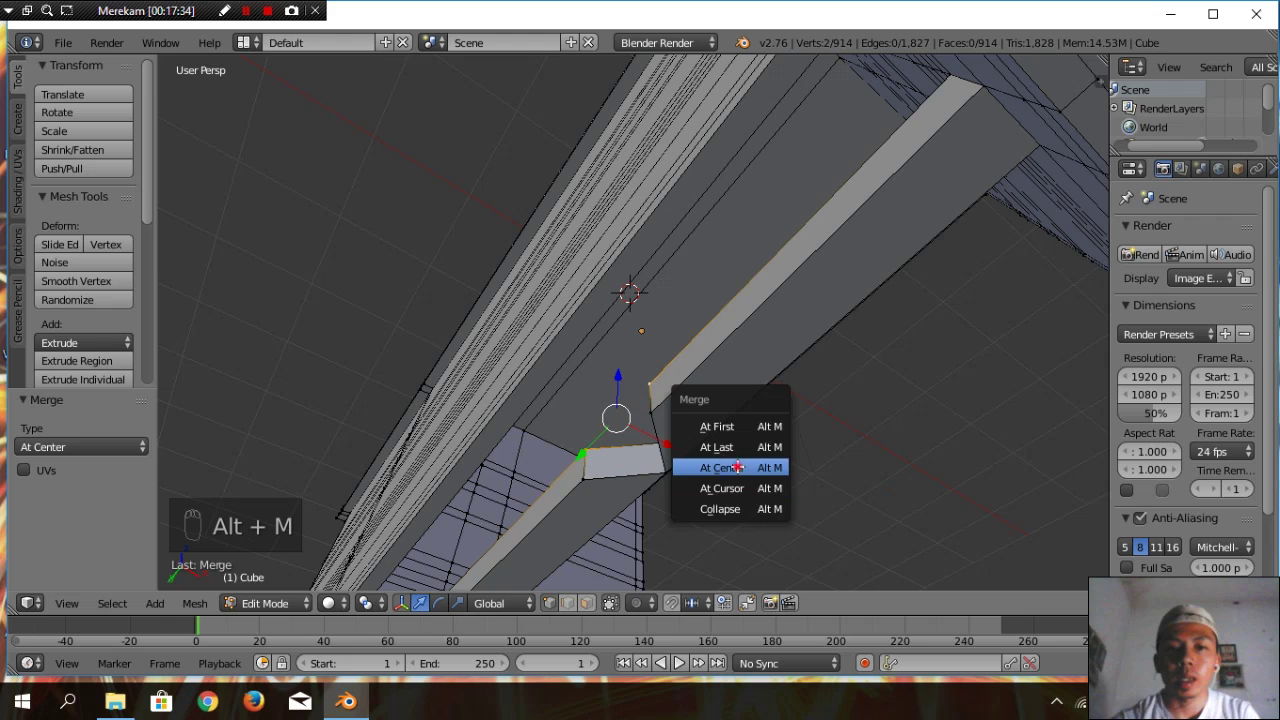
pyautogui.click(737, 467)
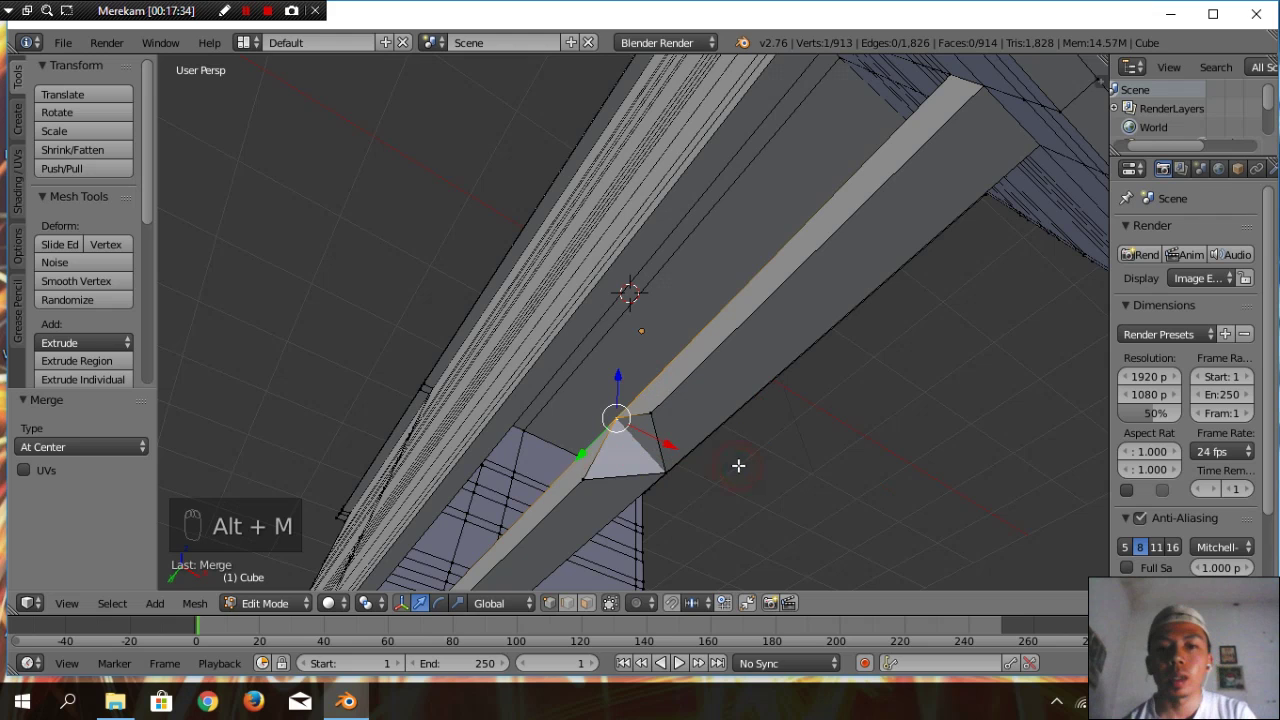
# Merge the remaining pair of rear lower end vertices at center to close the crossbar
pyautogui.rightClick(585, 480)
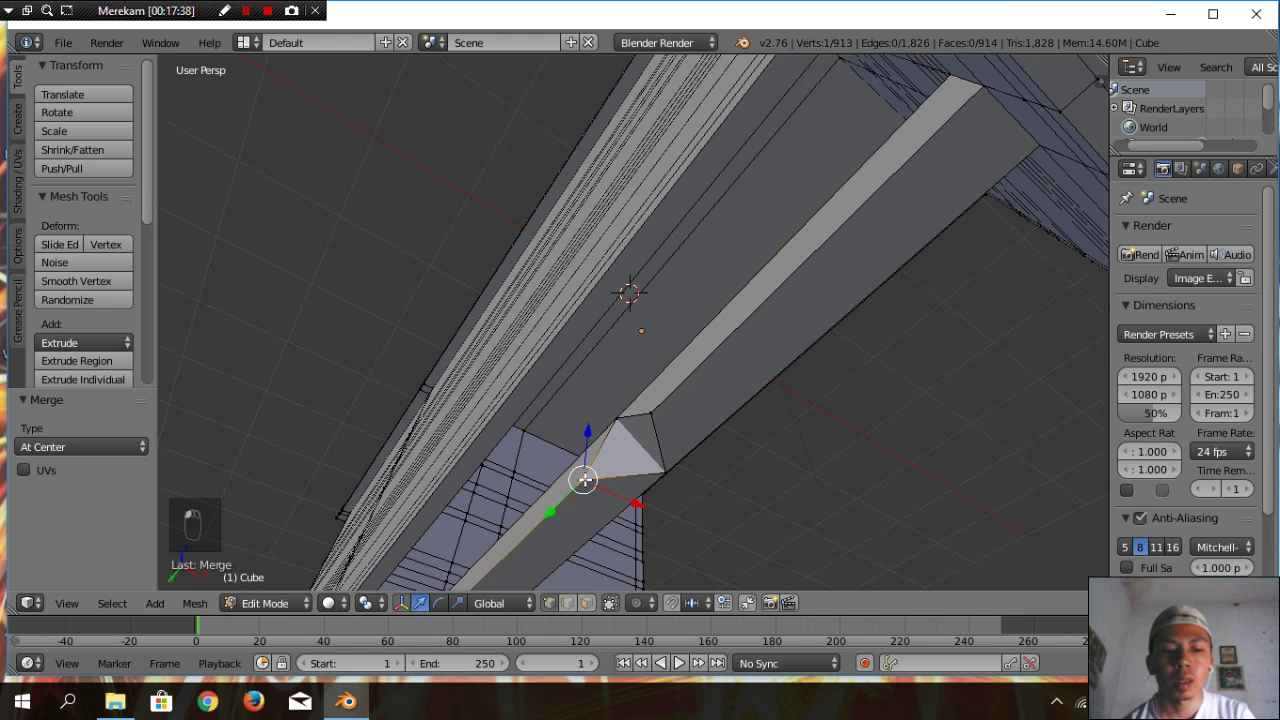
pyautogui.keyDown('shift'); pyautogui.rightClick(650, 412); pyautogui.keyUp('shift')
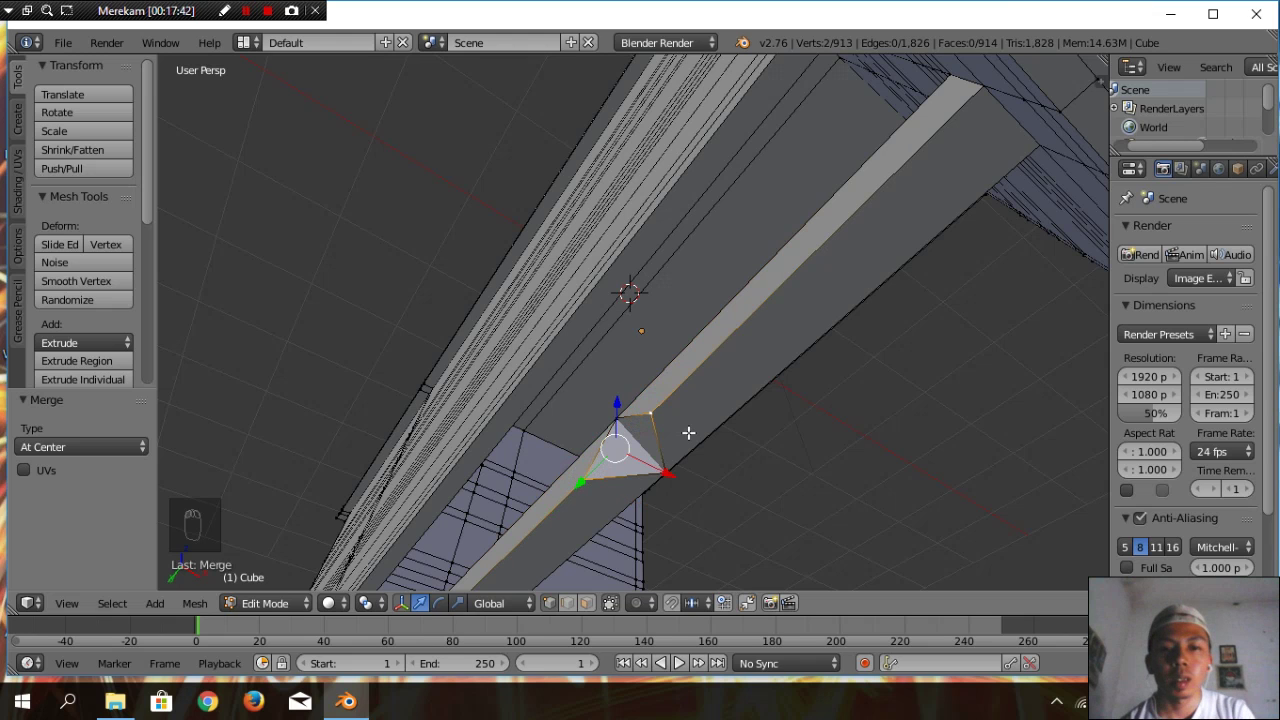
pyautogui.hotkey('alt', 'm')
pyautogui.click(672, 434)
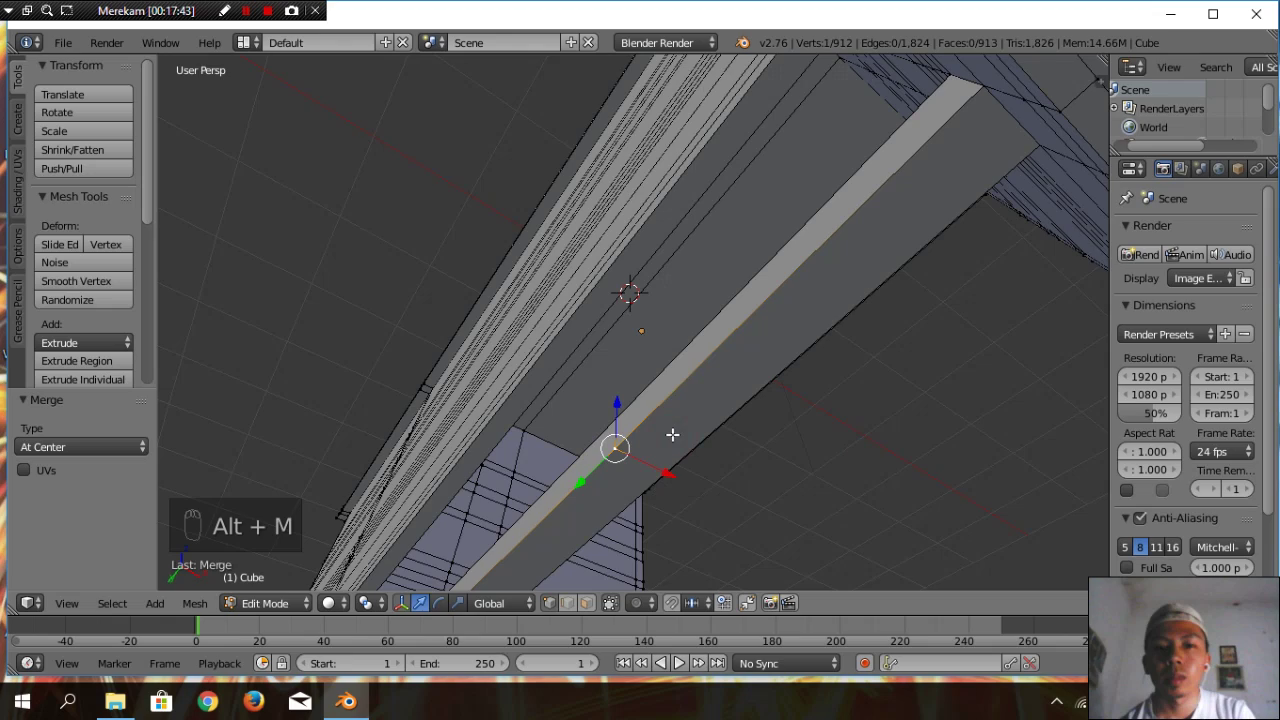
# In face select mode, select both front faces and both bottom faces of the crossbar
pyautogui.moveTo(850, 482); pyautogui.dragTo(608, 484, button='middle')
pyautogui.scroll(-4, 608, 484)
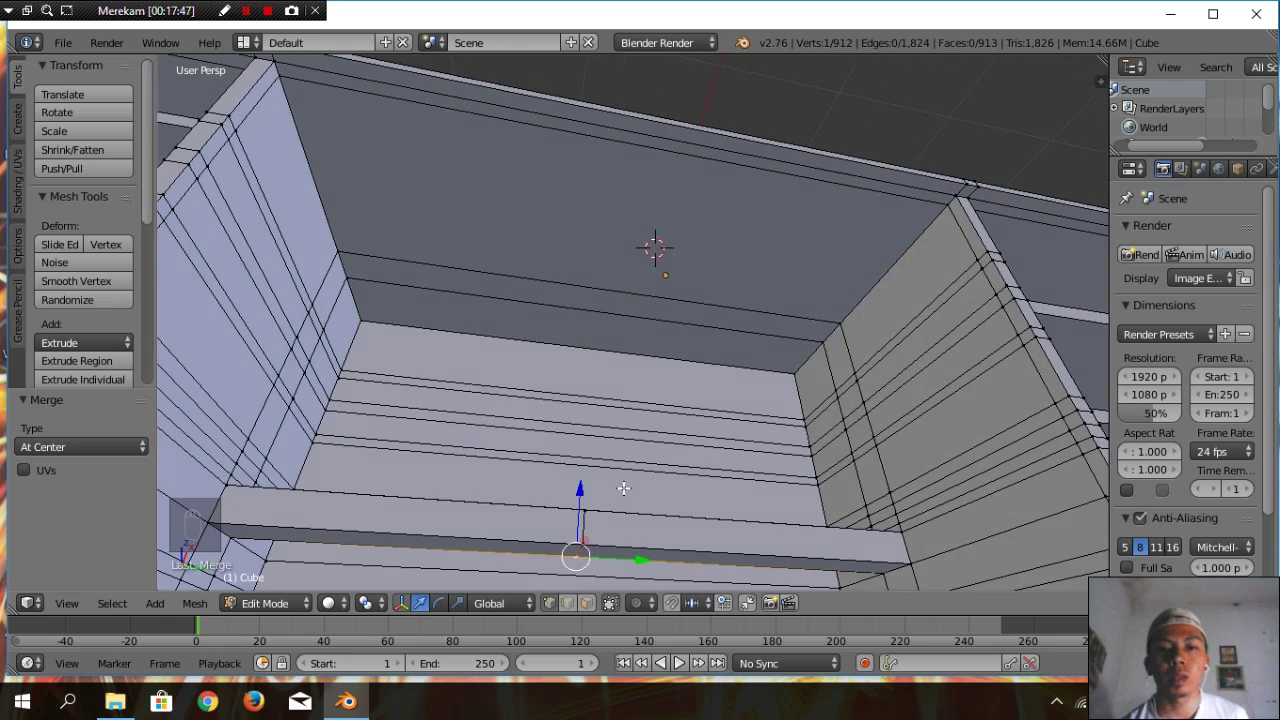
pyautogui.scroll(4, 694, 443)
pyautogui.moveTo(834, 334); pyautogui.dragTo(759, 518, button='middle')
pyautogui.scroll(-3, 758, 512)
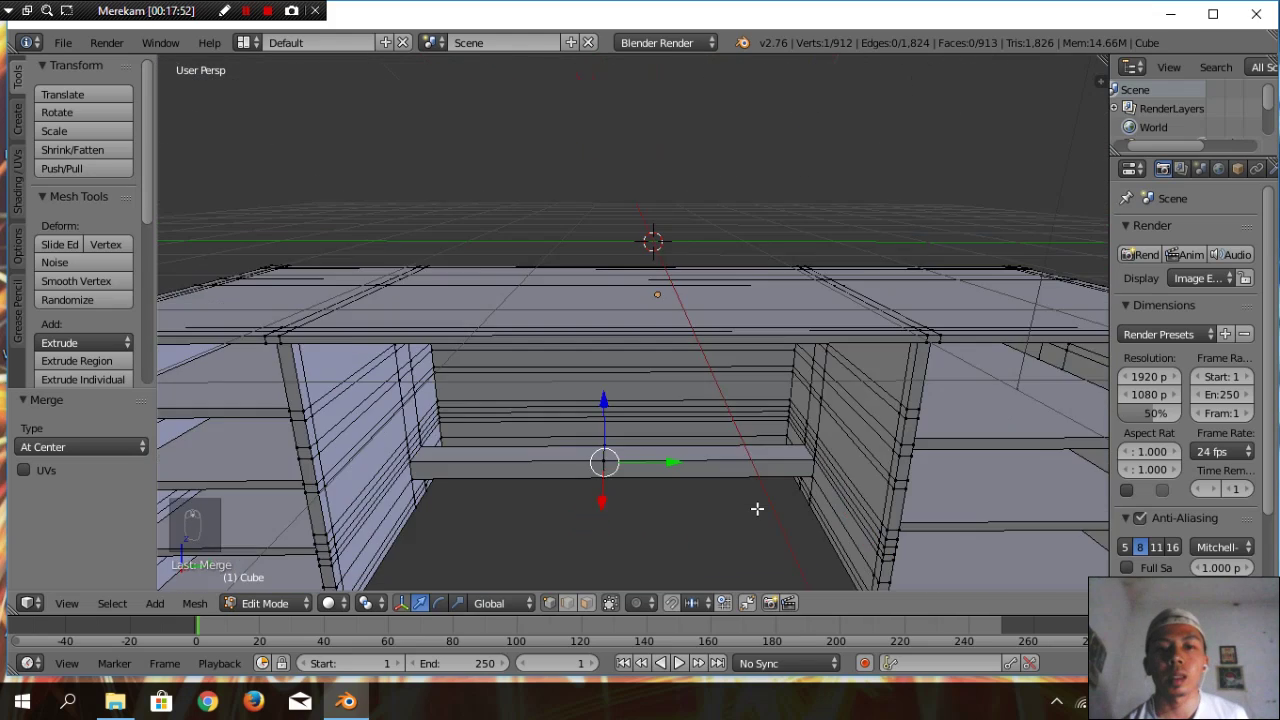
pyautogui.moveTo(764, 483); pyautogui.dragTo(740, 460, button='middle')
pyautogui.click(586, 603)
pyautogui.click(515, 467)
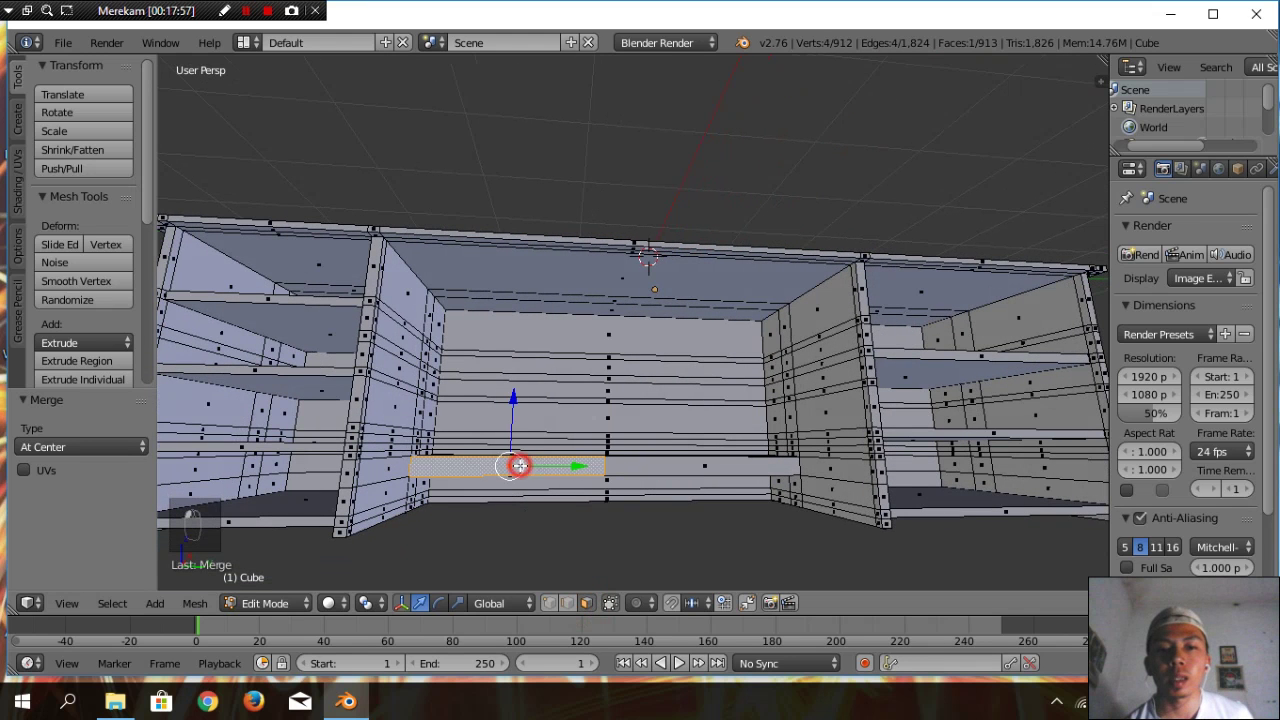
pyautogui.click(677, 467)
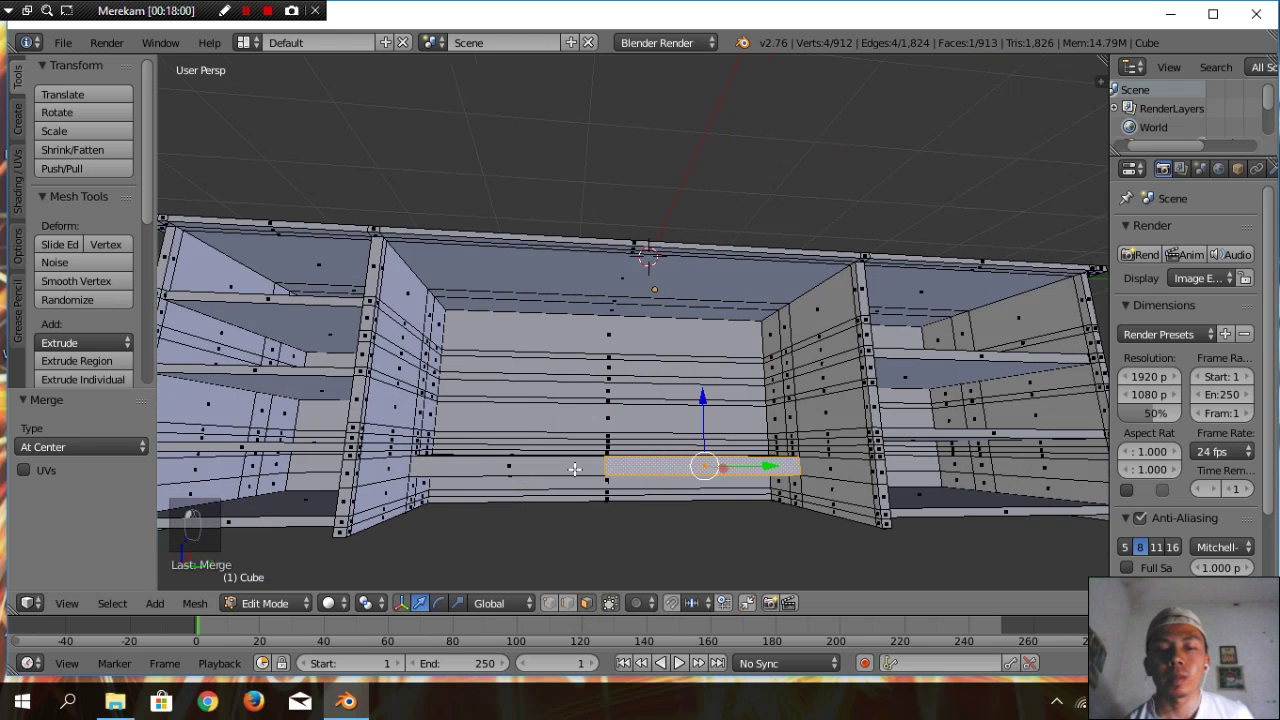
pyautogui.keyDown('shift'); pyautogui.click(543, 460); pyautogui.keyUp('shift')
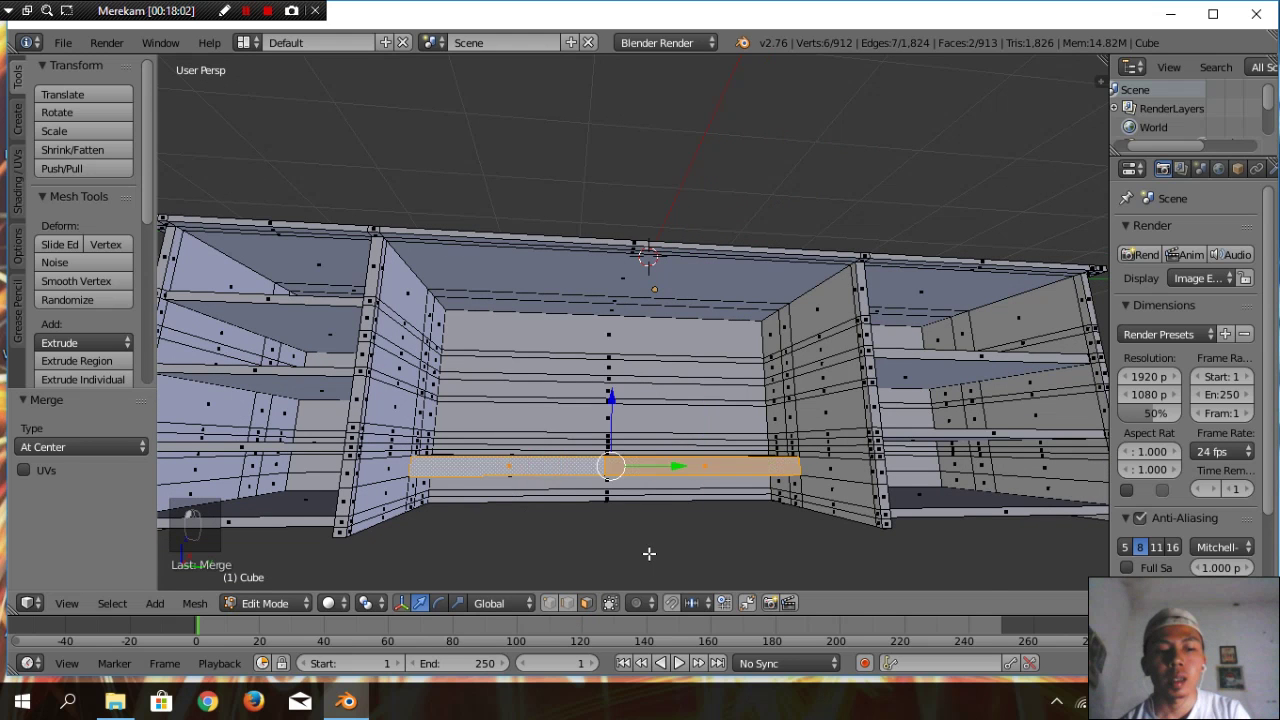
pyautogui.moveTo(669, 503); pyautogui.dragTo(581, 385, button='middle')
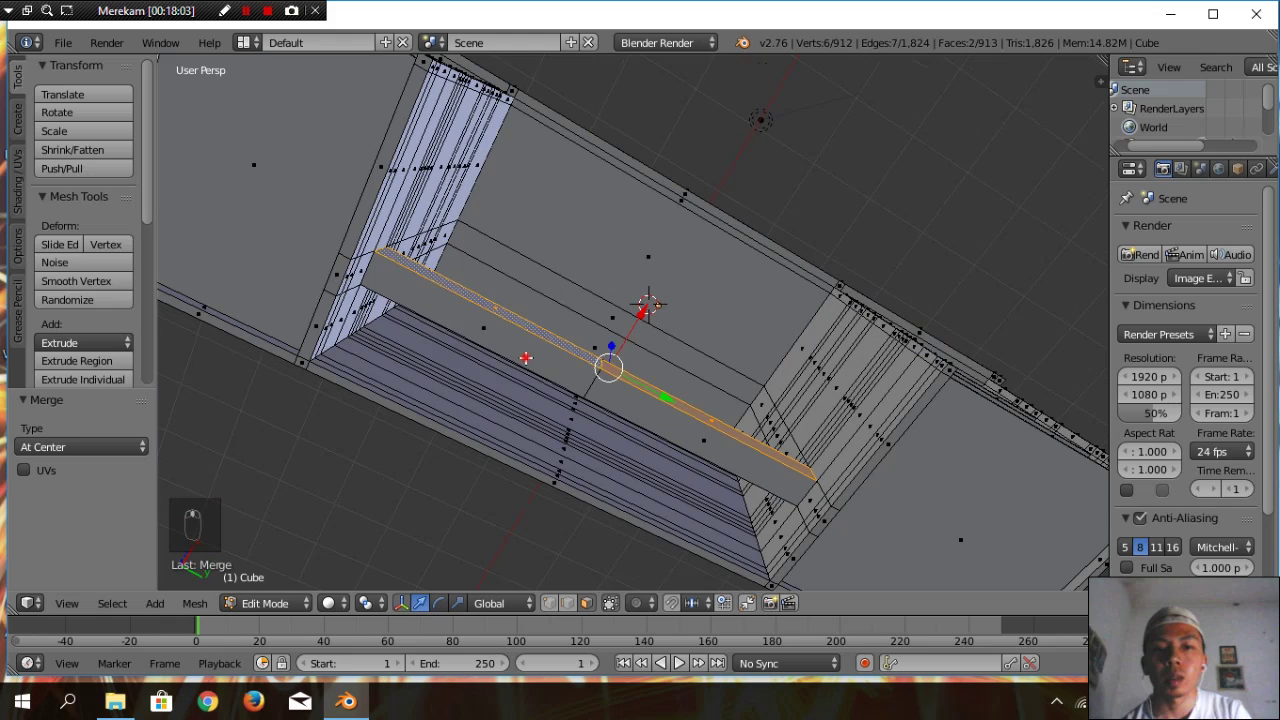
pyautogui.keyDown('shift'); pyautogui.click(525, 357); pyautogui.keyUp('shift')
pyautogui.keyDown('shift'); pyautogui.click(657, 423); pyautogui.keyUp('shift')
# Extend the selection to both rear faces and both top faces of the crossbar
pyautogui.moveTo(669, 524); pyautogui.dragTo(567, 507, button='middle')
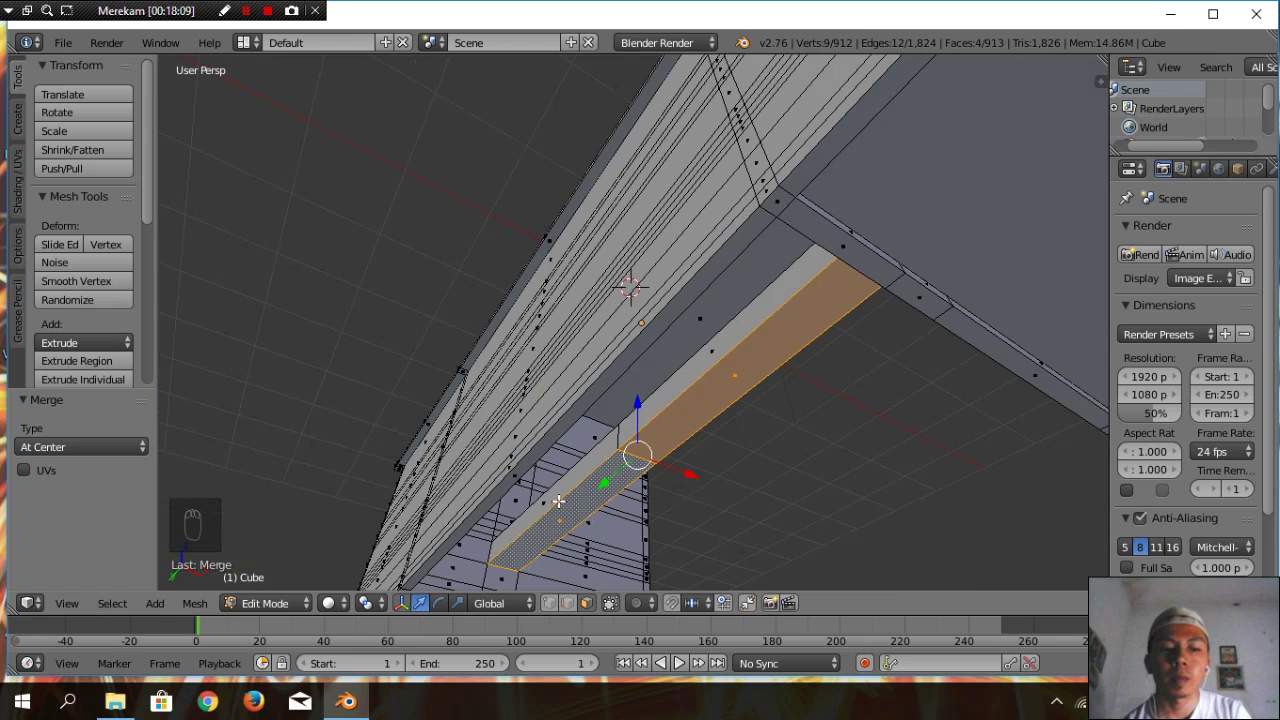
pyautogui.keyDown('shift'); pyautogui.click(567, 507); pyautogui.keyUp('shift')
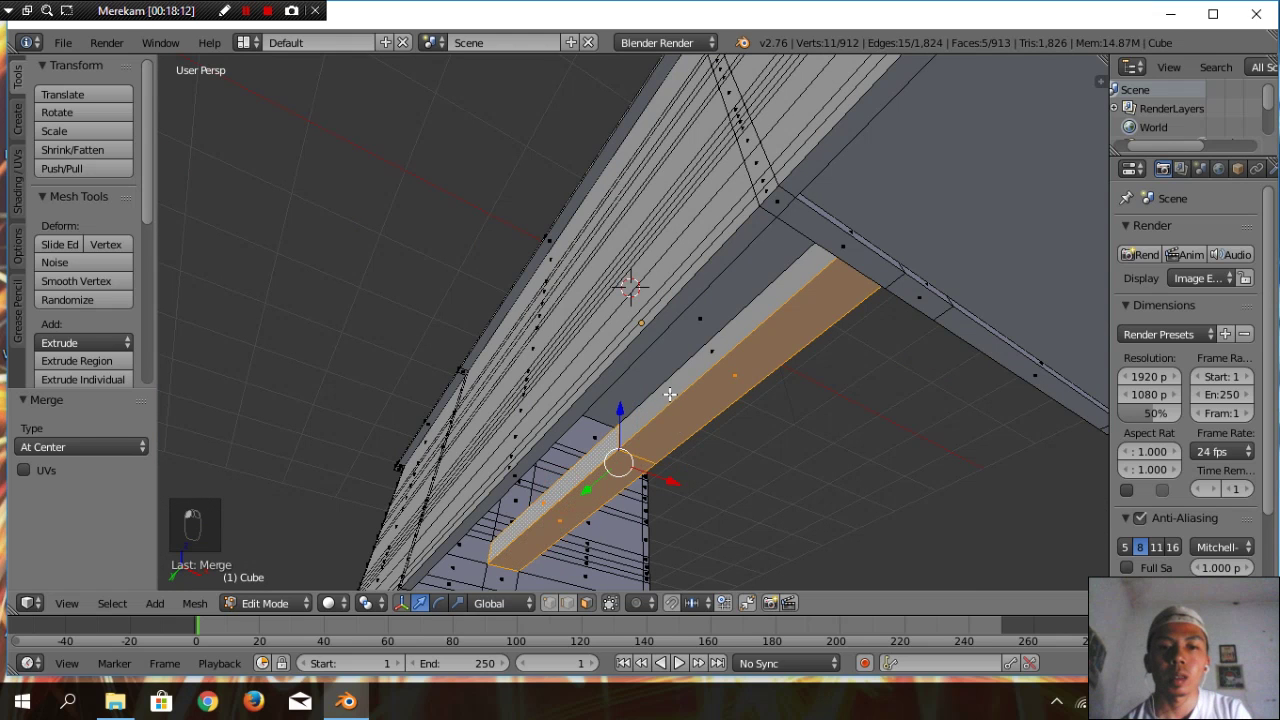
pyautogui.keyDown('shift'); pyautogui.click(670, 394); pyautogui.keyUp('shift')
pyautogui.moveTo(822, 472); pyautogui.dragTo(761, 481, button='middle')
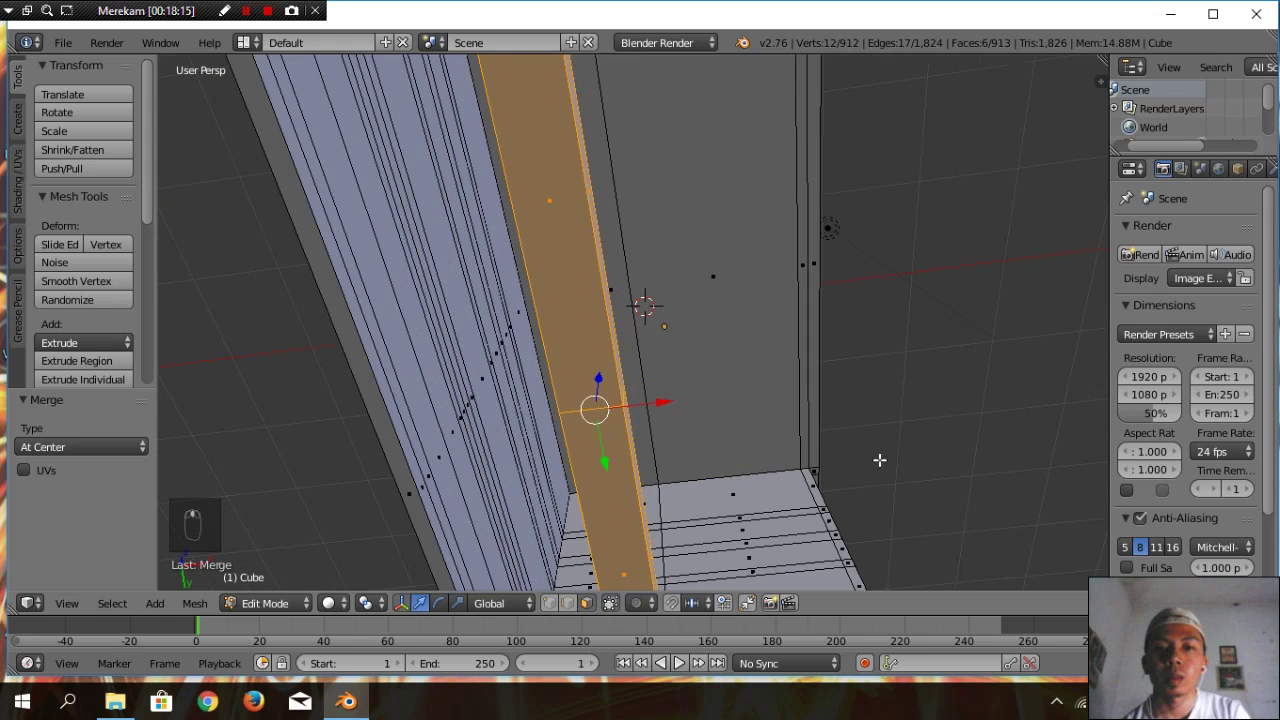
pyautogui.moveTo(888, 357); pyautogui.dragTo(465, 492, button='middle')
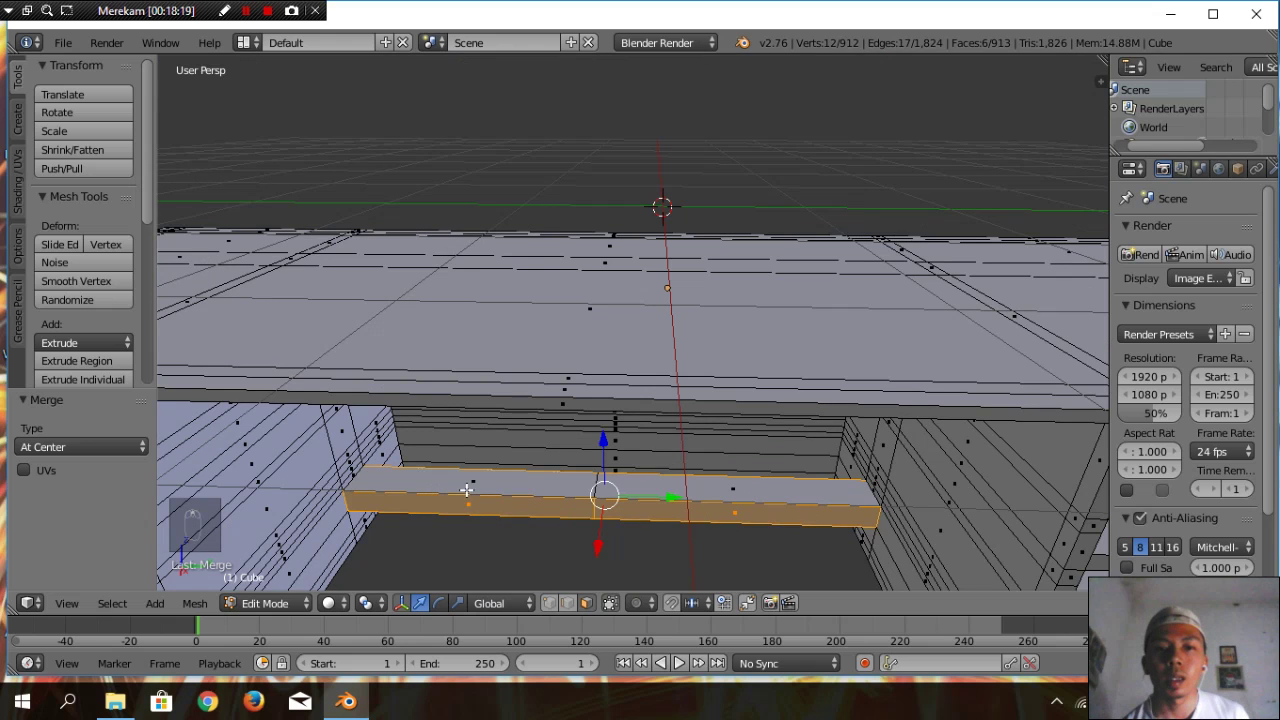
pyautogui.keyDown('shift'); pyautogui.rightClick(524, 479); pyautogui.keyUp('shift')
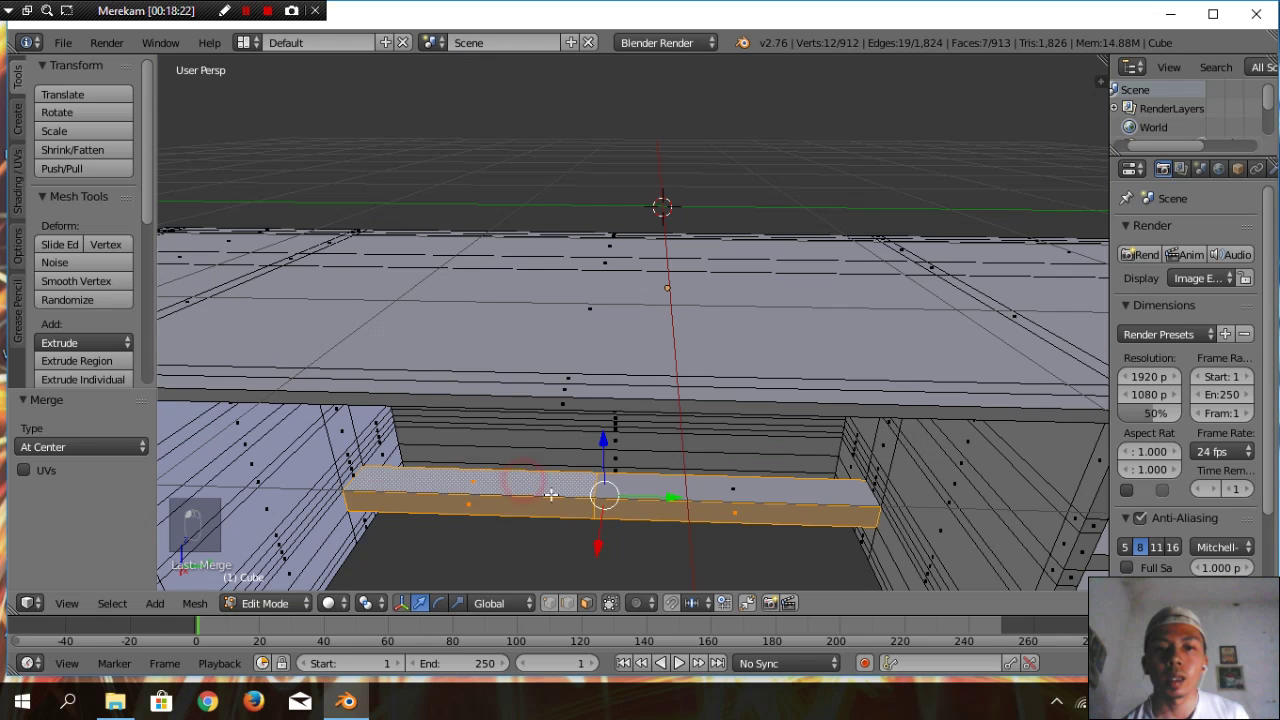
pyautogui.keyDown('shift'); pyautogui.rightClick(731, 491); pyautogui.keyUp('shift')
pyautogui.scroll(-2, 733, 492)
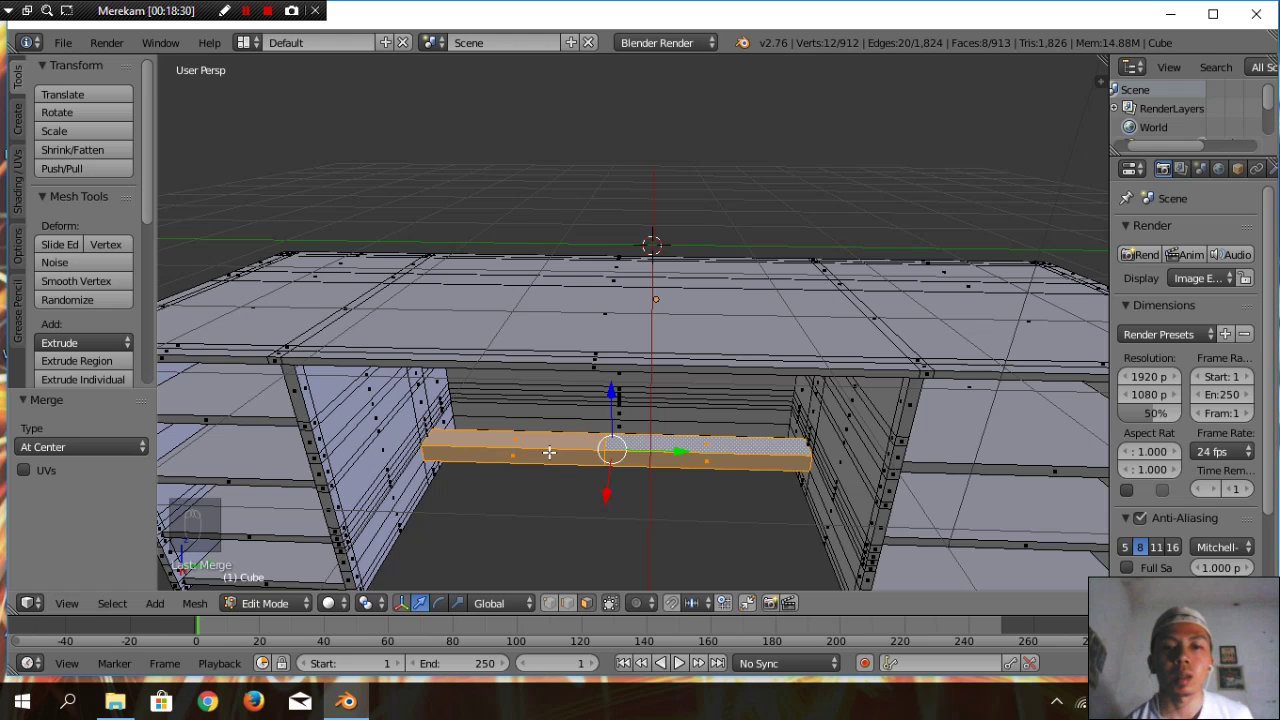
# Apply smooth shading to the selected crossbar faces, set their edges to smooth as well, and deselect everything
pyautogui.click(16, 196)
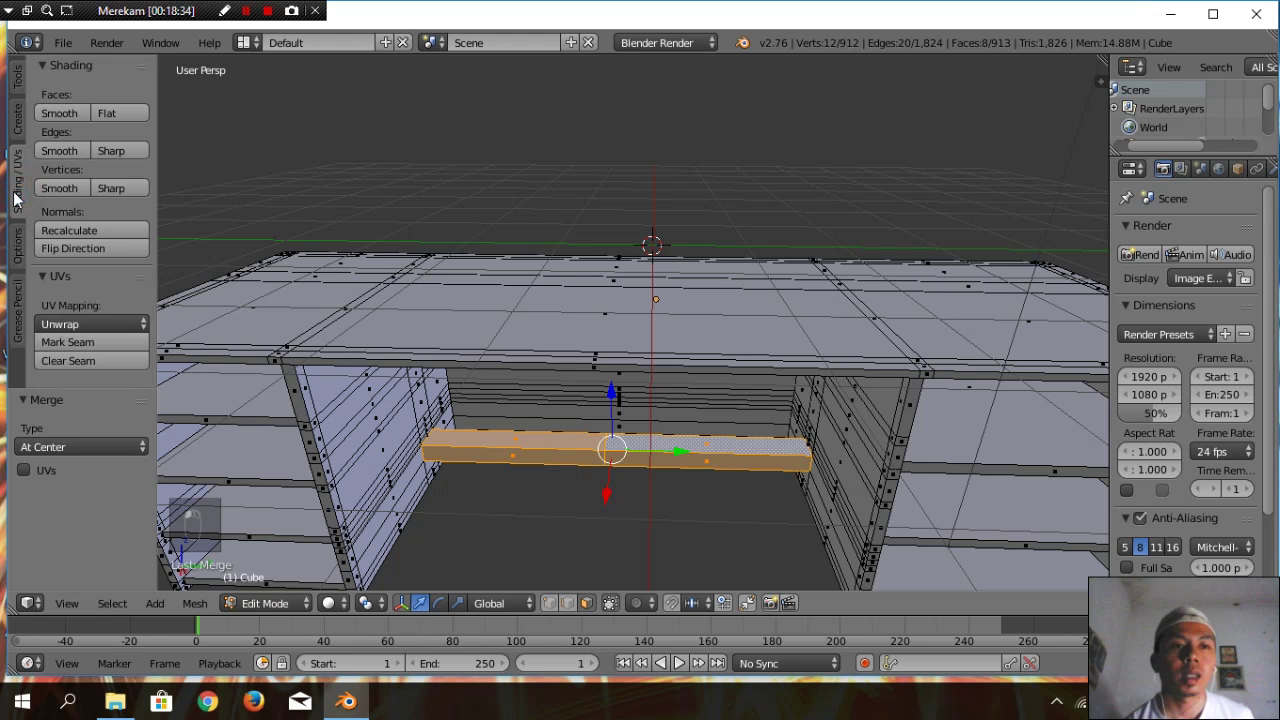
pyautogui.click(67, 115)
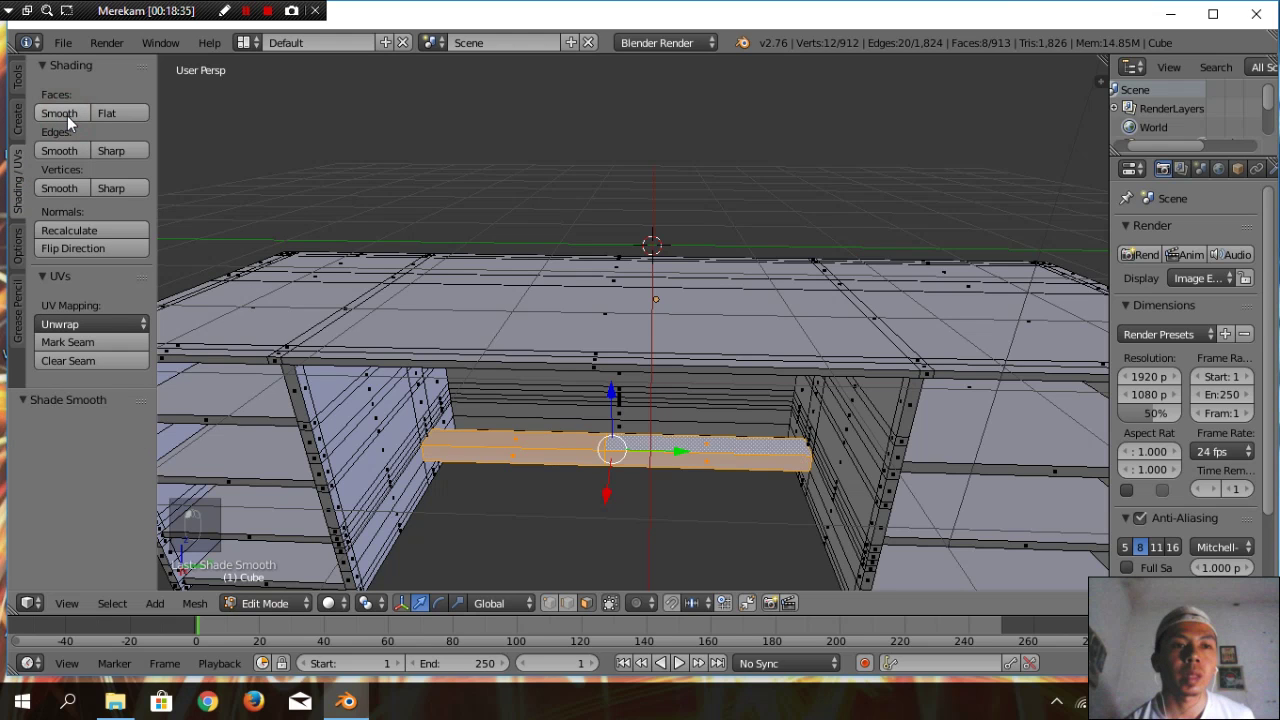
pyautogui.click(62, 152)
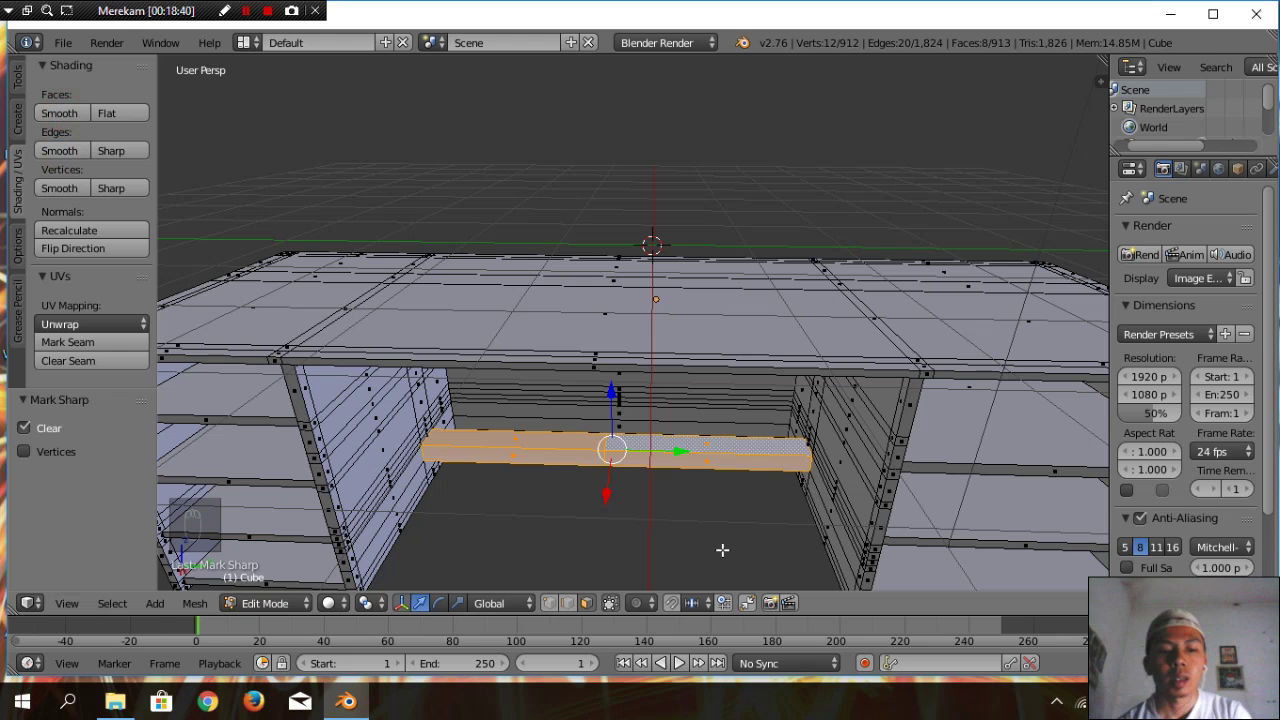
pyautogui.press('a')
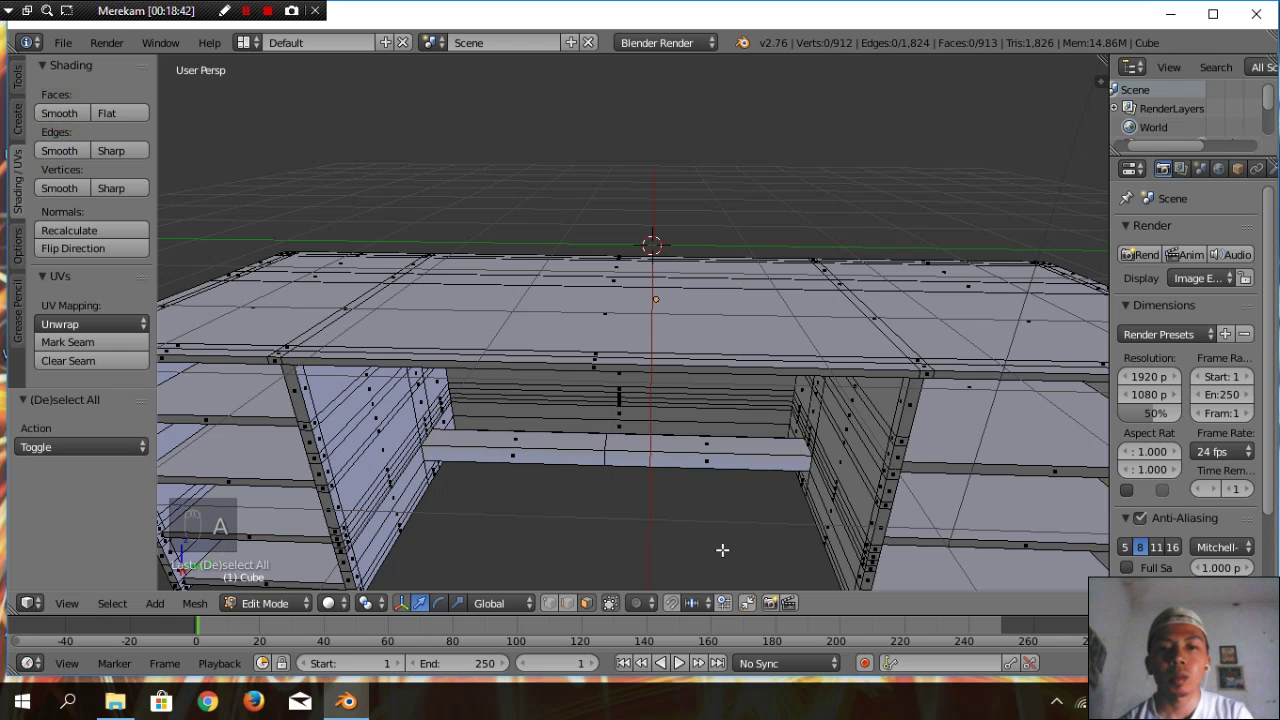
# Switch to Object Mode and examine the crossbar's shading from the front and from below
pyautogui.press('Tab')
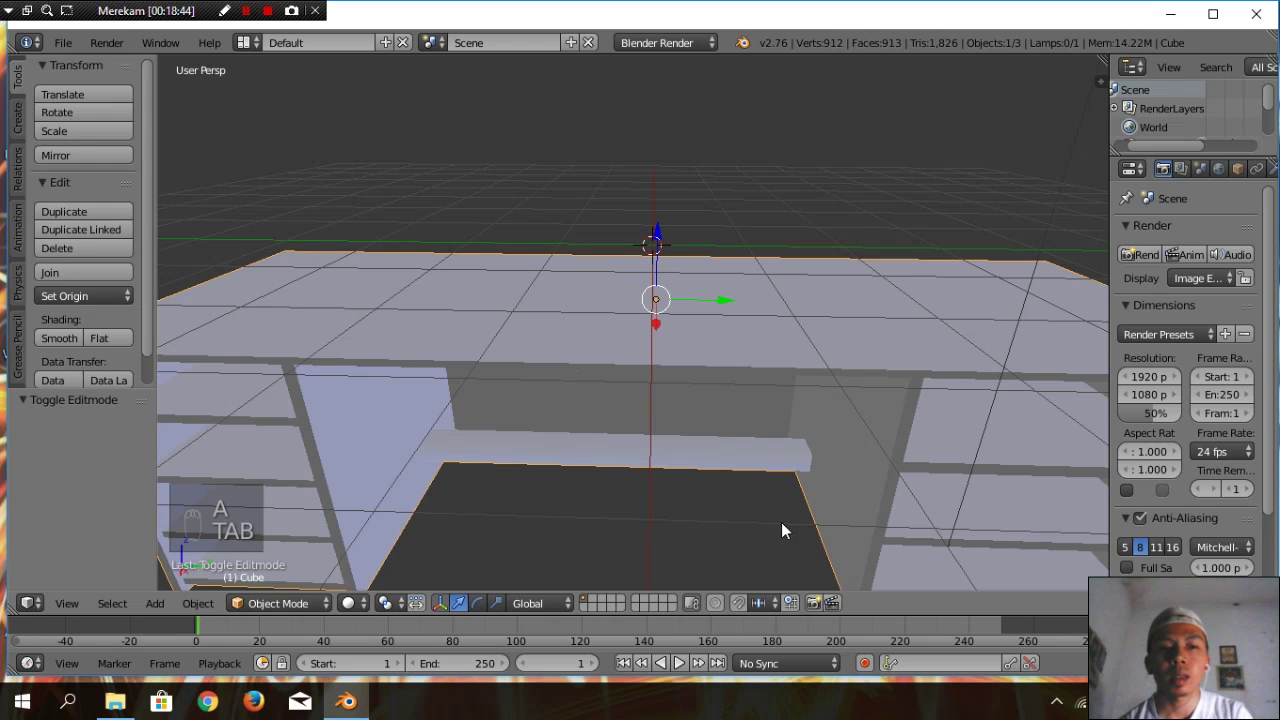
pyautogui.moveTo(783, 522); pyautogui.dragTo(634, 548, button='middle')
pyautogui.scroll(-1, 753, 404)
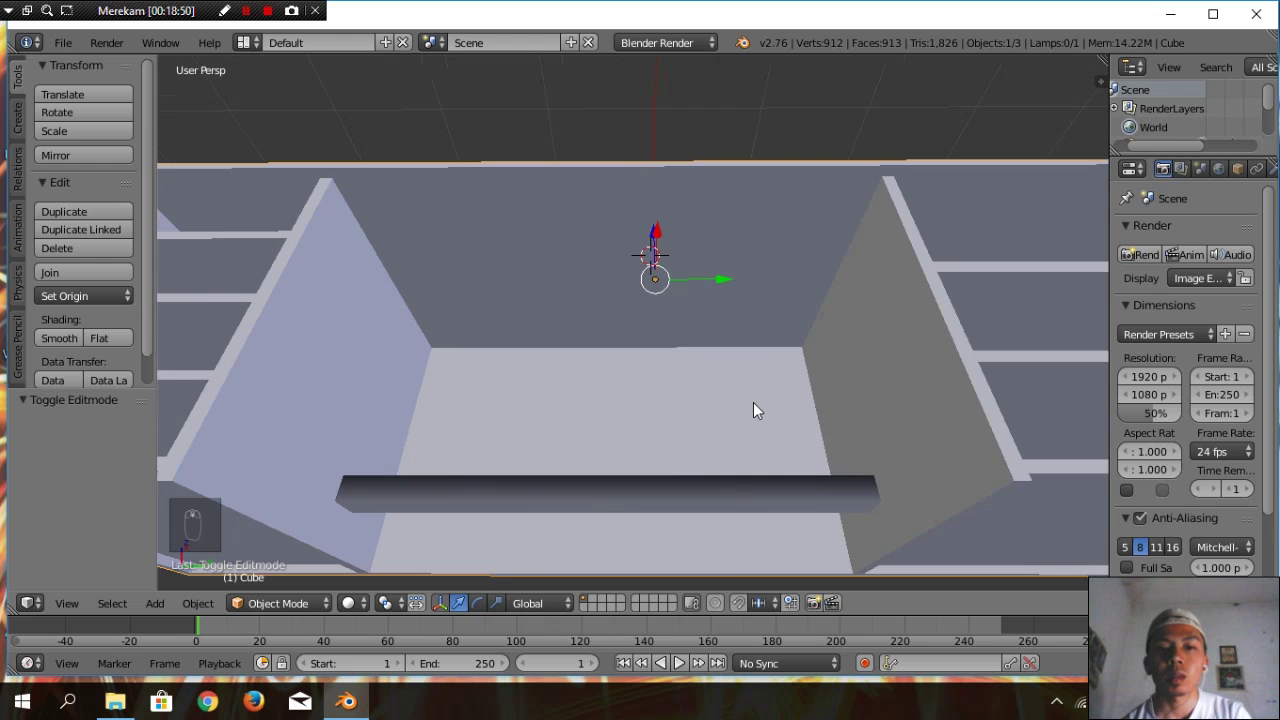
pyautogui.moveTo(753, 404); pyautogui.dragTo(702, 397, button='middle')
pyautogui.scroll(-4, 746, 534)
pyautogui.scroll(2, 702, 397)
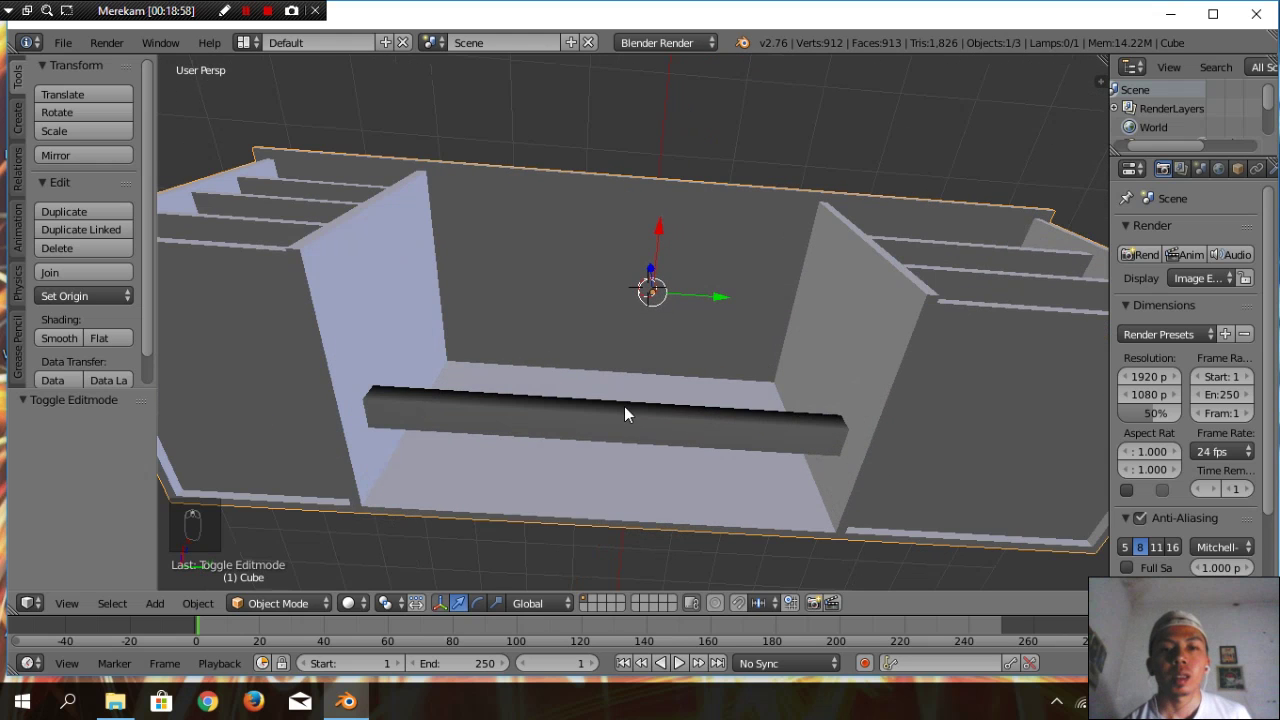
pyautogui.moveTo(624, 412); pyautogui.dragTo(400, 385, button='middle')
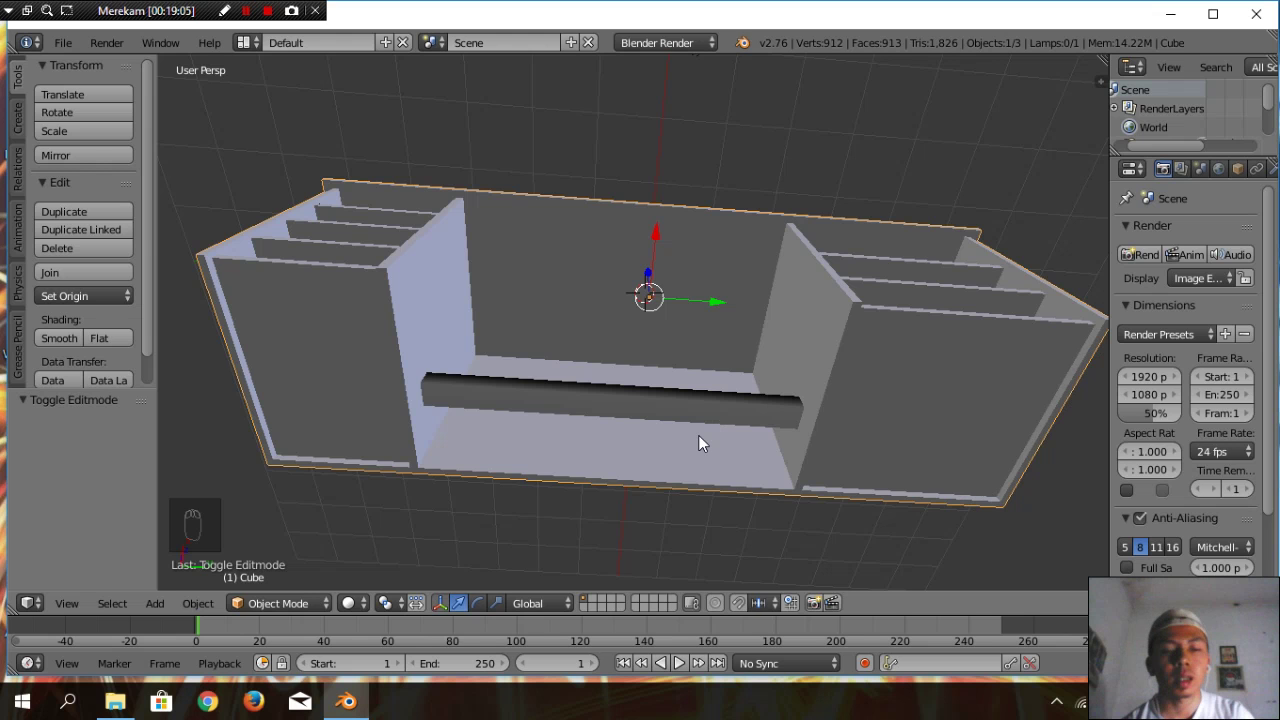
# Return the cabinet mesh to Edit Mode with the underside and crossbar in view
pyautogui.press('Tab')
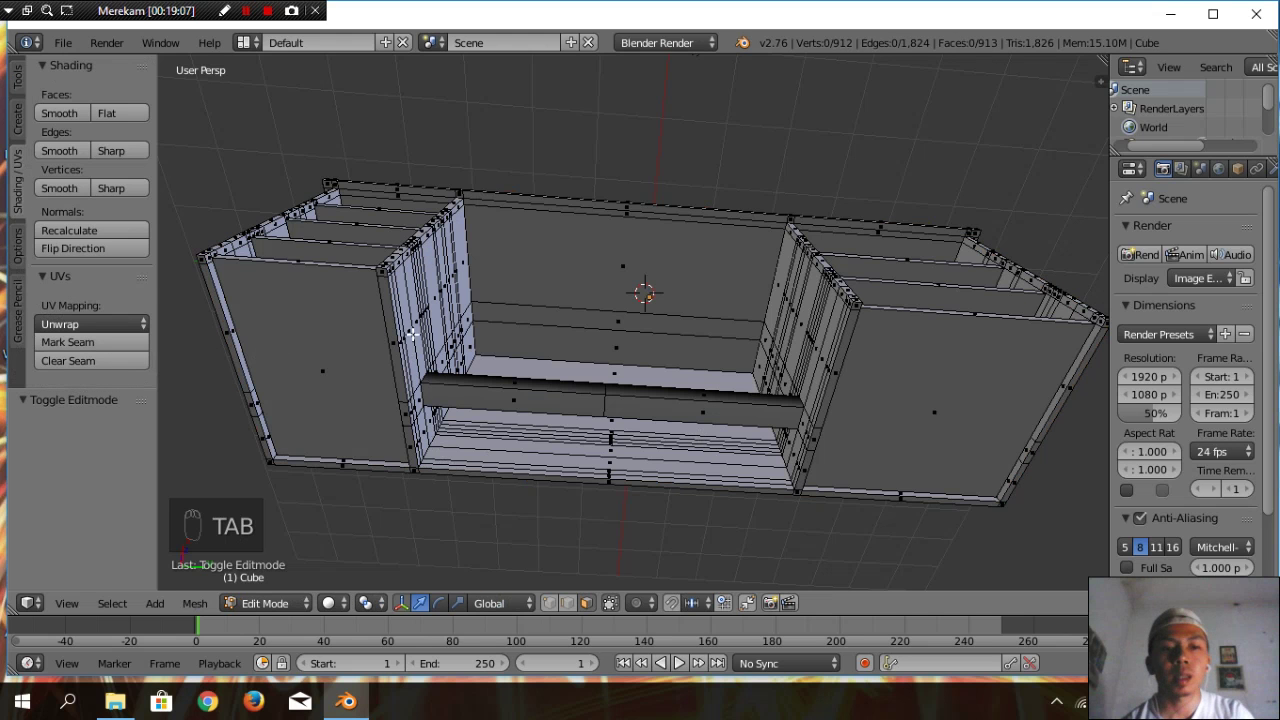
pyautogui.scroll(2, 412, 345)
pyautogui.scroll(-2, 414, 354)
pyautogui.scroll(-1, 414, 354)
pyautogui.scroll(2, 416, 356)
pyautogui.scroll(-1, 418, 362)
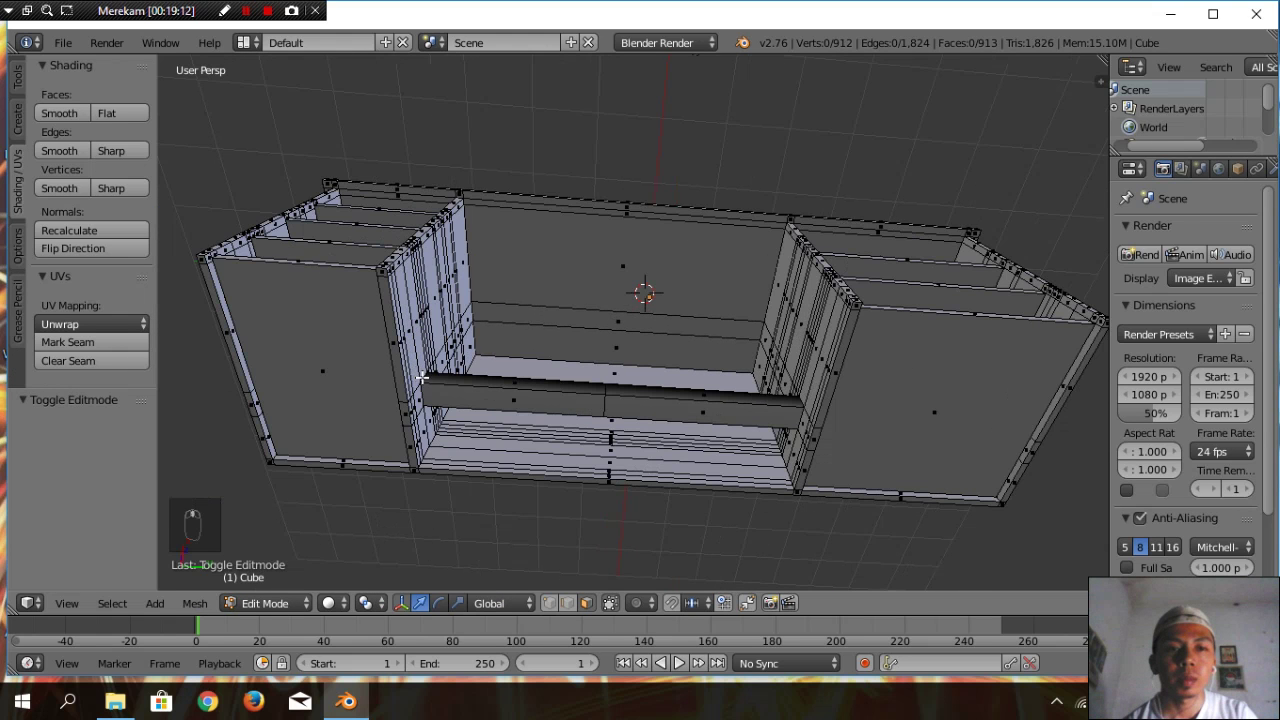
# Select the four small corner faces on the underside of the left shelved compartment
pyautogui.moveTo(415, 373); pyautogui.dragTo(464, 393, button='middle')
pyautogui.rightClick(233, 163)
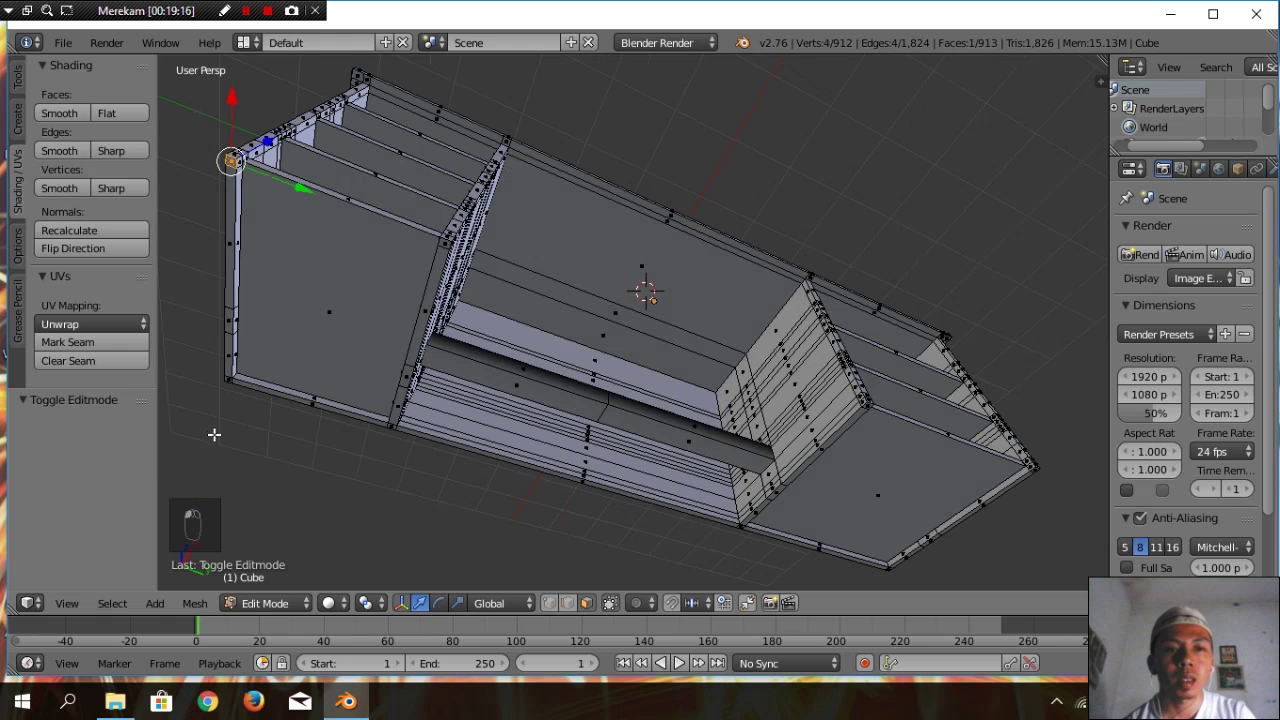
pyautogui.keyDown('shift'); pyautogui.rightClick(230, 383); pyautogui.keyUp('shift')
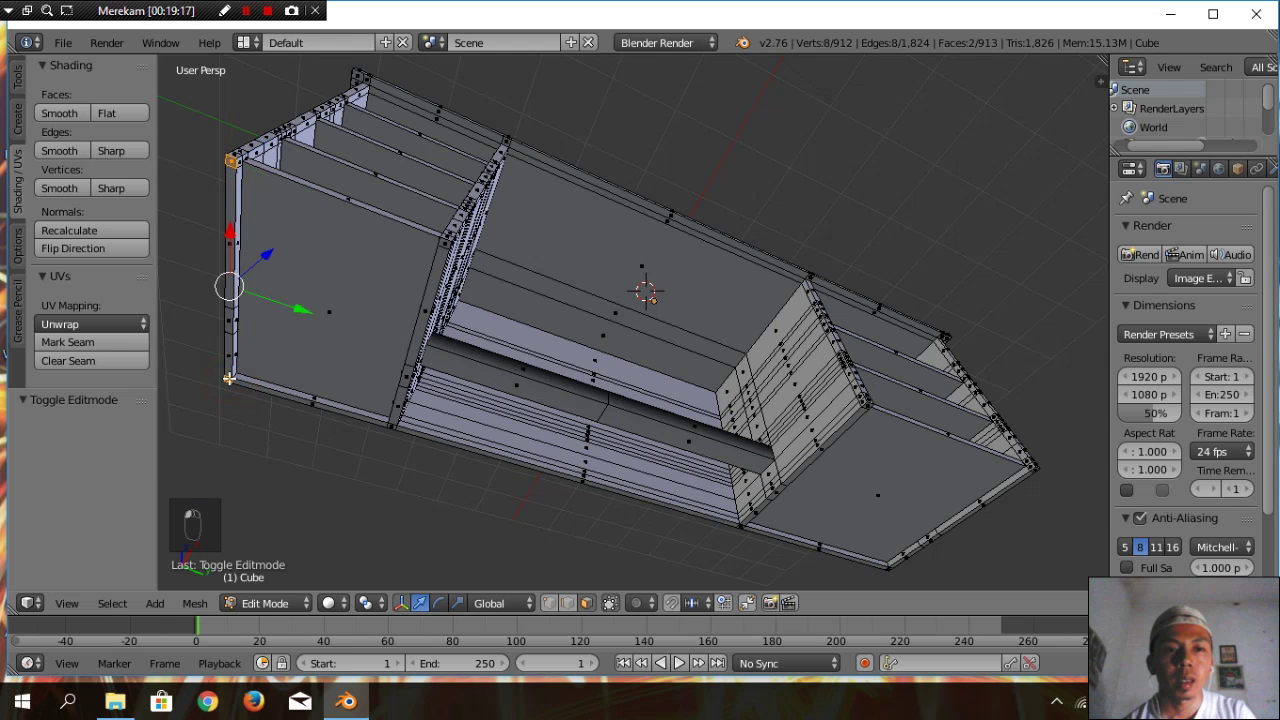
pyautogui.keyDown('shift'); pyautogui.rightClick(444, 243); pyautogui.keyUp('shift')
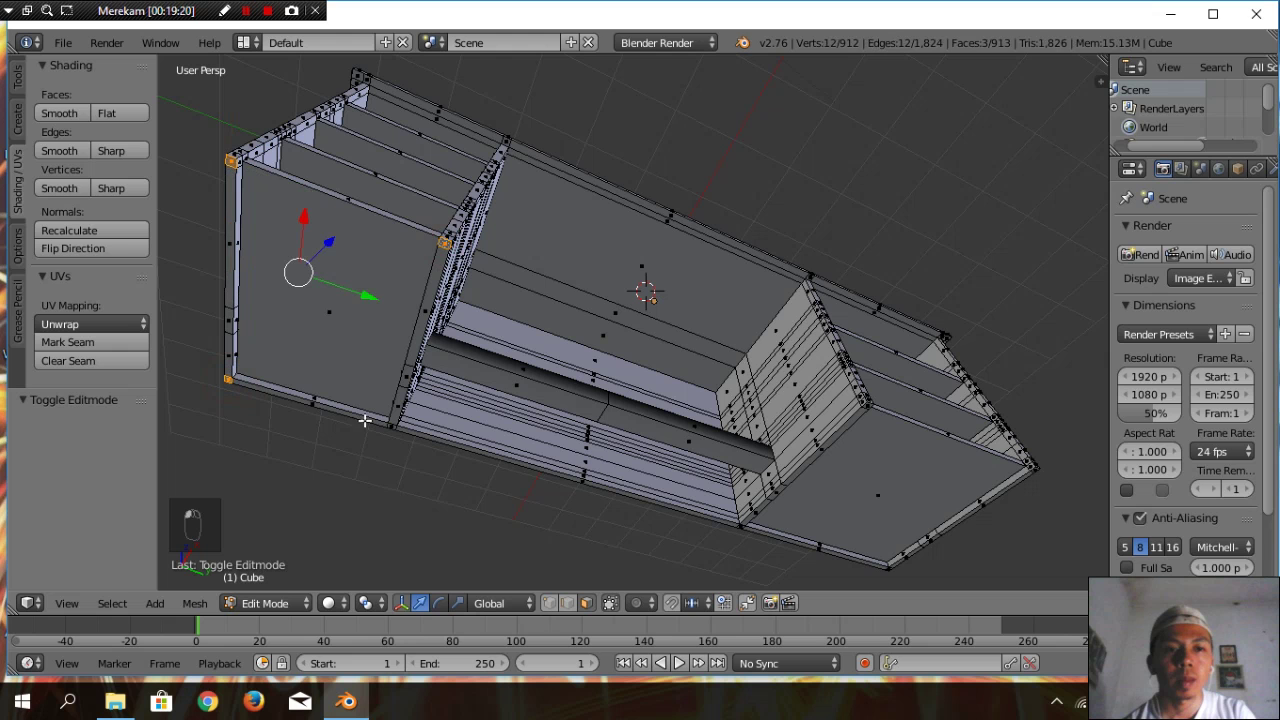
pyautogui.keyDown('shift'); pyautogui.rightClick(391, 425); pyautogui.keyUp('shift')
# Add the four small corner faces on the underside of the right shelved compartment to the selection
pyautogui.moveTo(720, 551); pyautogui.dragTo(643, 509, button='middle')
pyautogui.scroll(2, 887, 486)
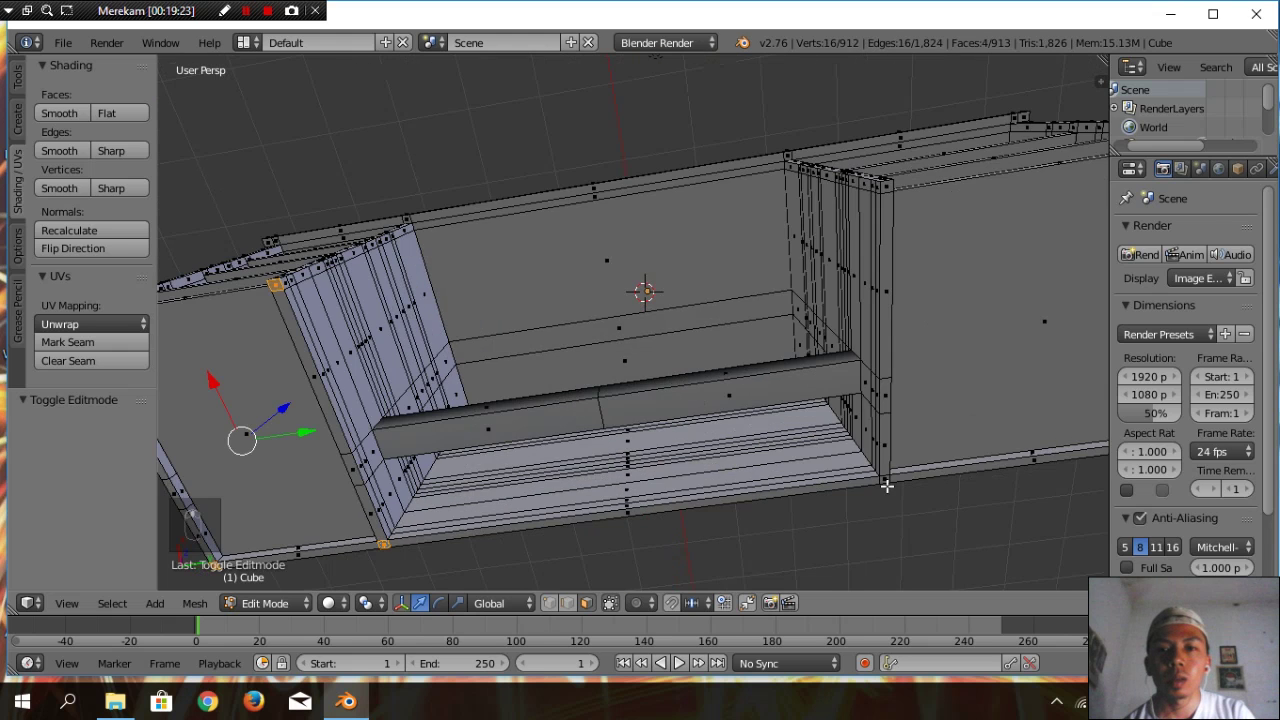
pyautogui.scroll(-2, 887, 486)
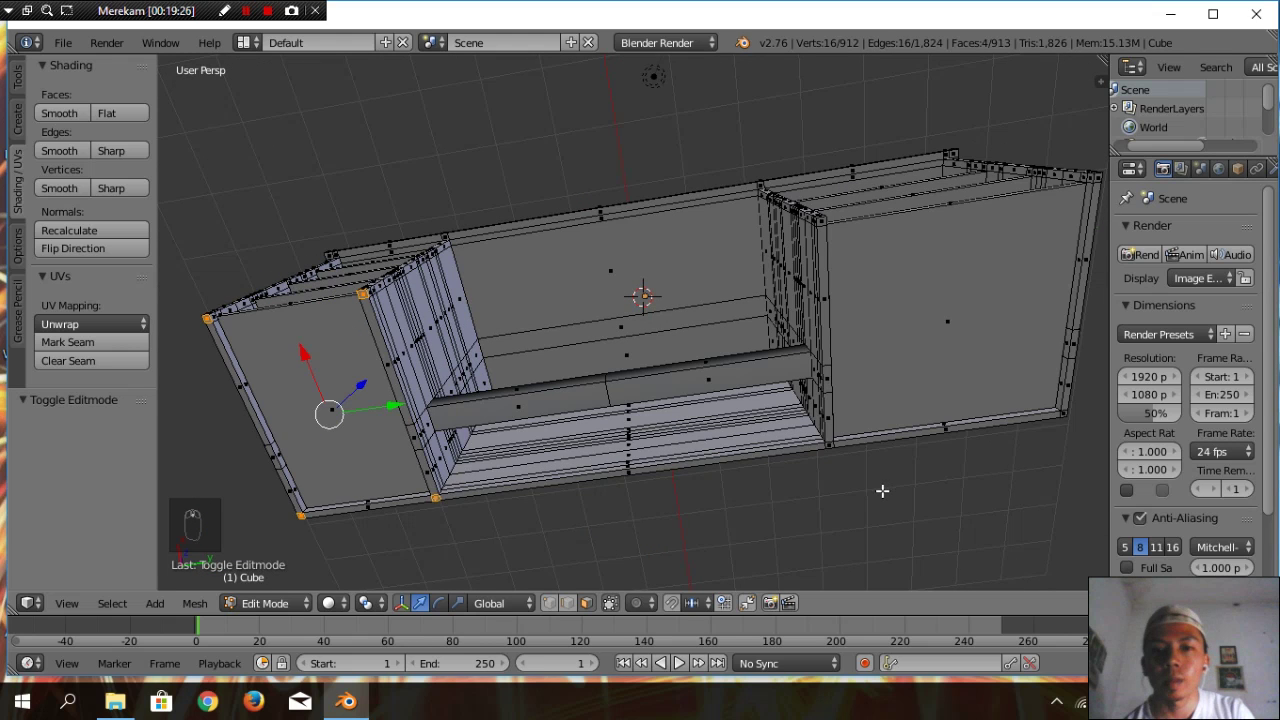
pyautogui.keyDown('shift'); pyautogui.rightClick(832, 446); pyautogui.keyUp('shift')
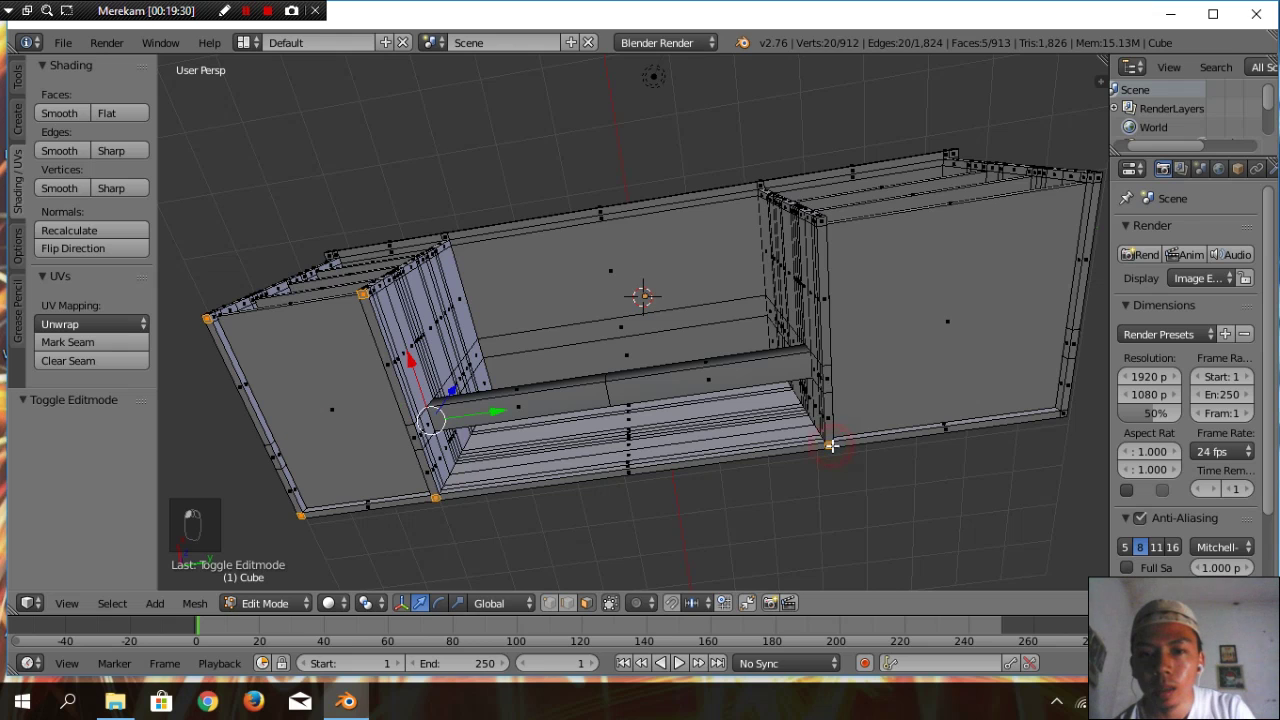
pyautogui.keyDown('shift'); pyautogui.rightClick(820, 220); pyautogui.keyUp('shift')
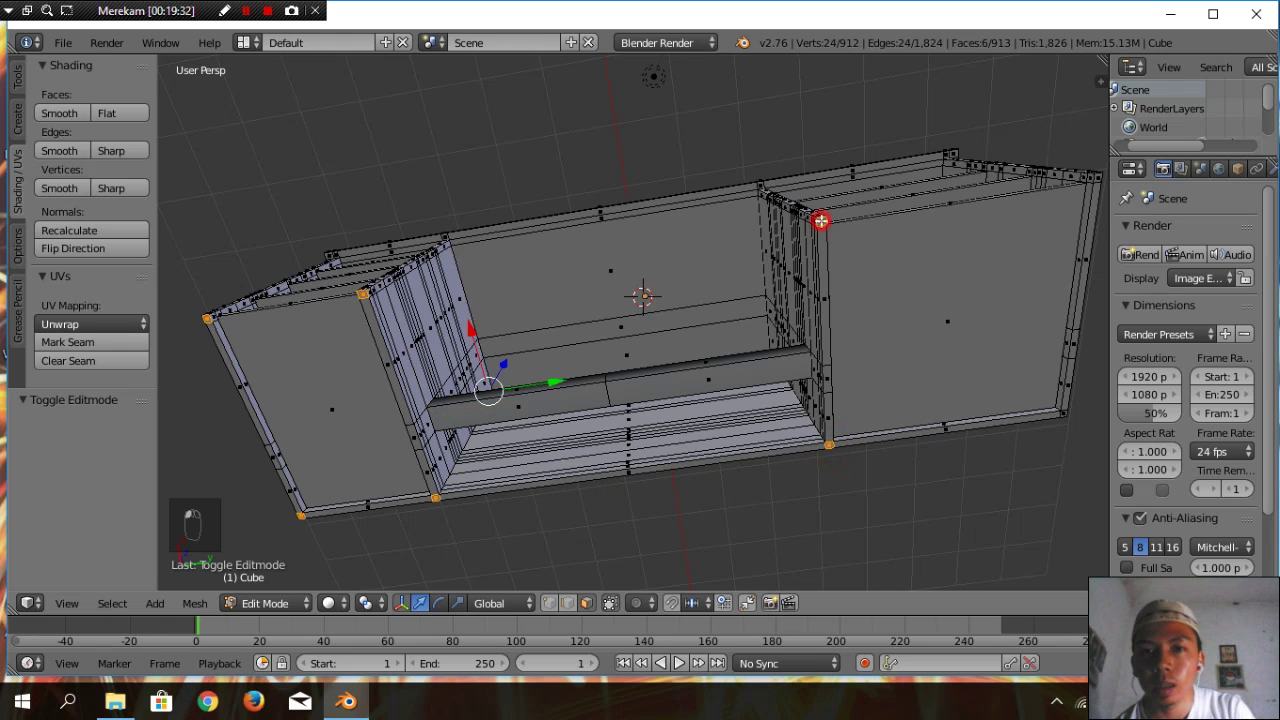
pyautogui.keyDown('shift'); pyautogui.rightClick(1098, 178); pyautogui.keyUp('shift')
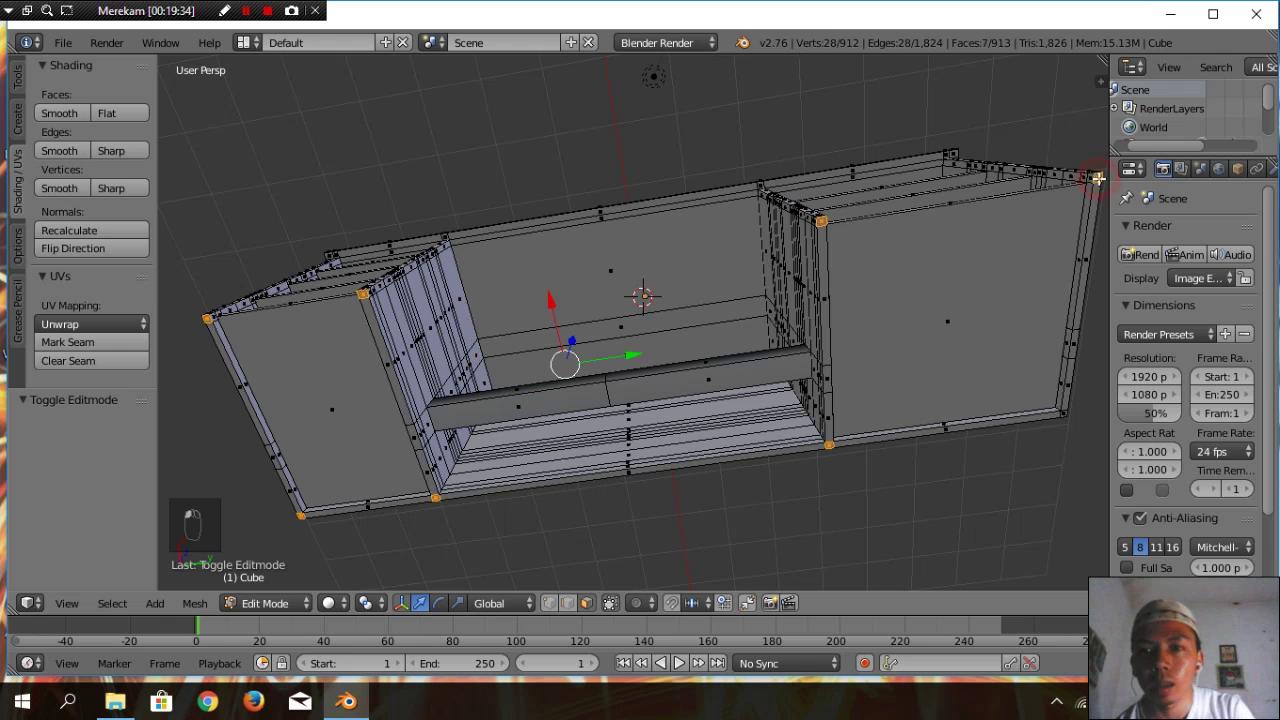
pyautogui.keyDown('shift'); pyautogui.rightClick(1062, 412); pyautogui.keyUp('shift')
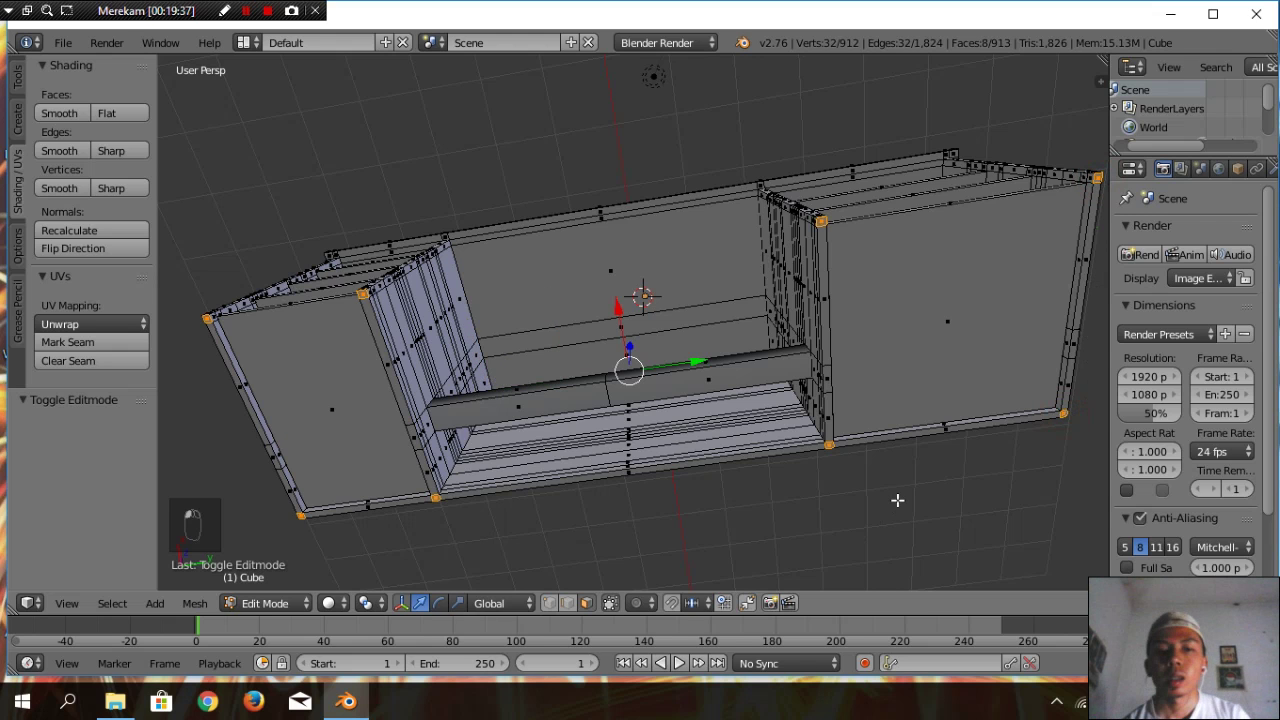
# Extrude the eight selected corner faces downward by about 0.133 to form short feet
pyautogui.scroll(-2, 897, 500)
pyautogui.moveTo(898, 406); pyautogui.dragTo(905, 561, button='middle')
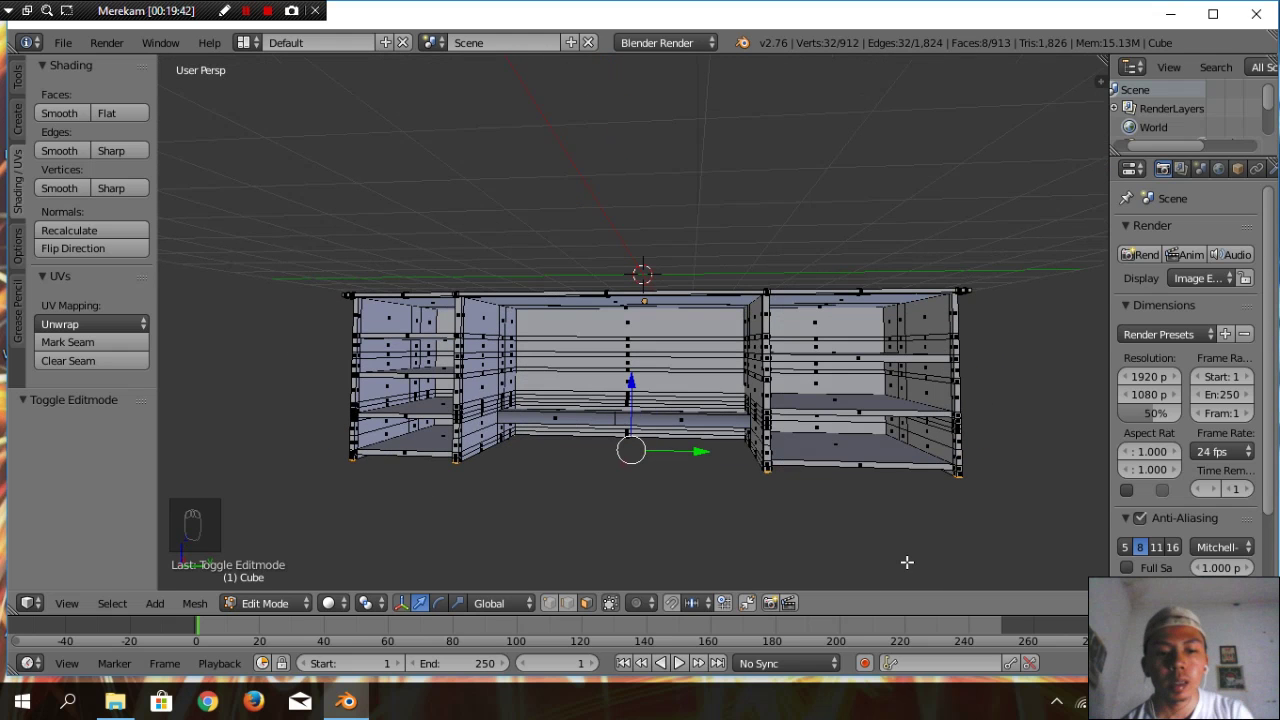
pyautogui.scroll(1, 906, 561)
pyautogui.press('e')
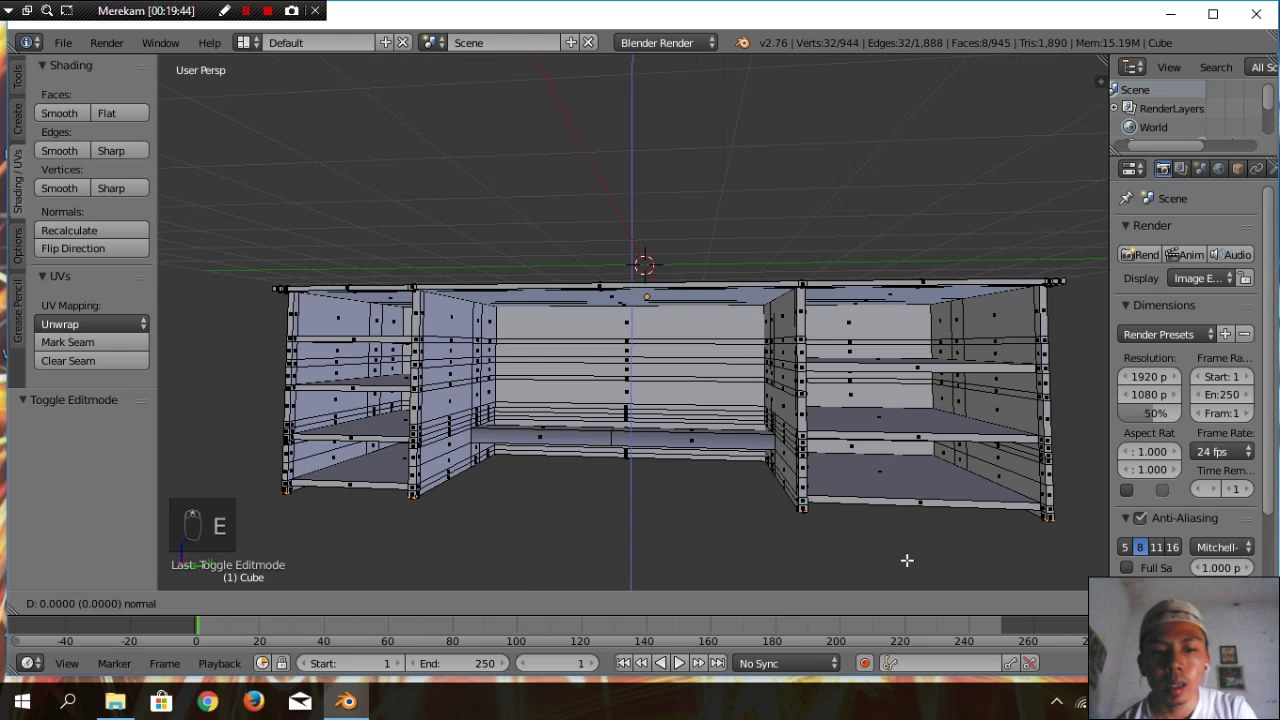
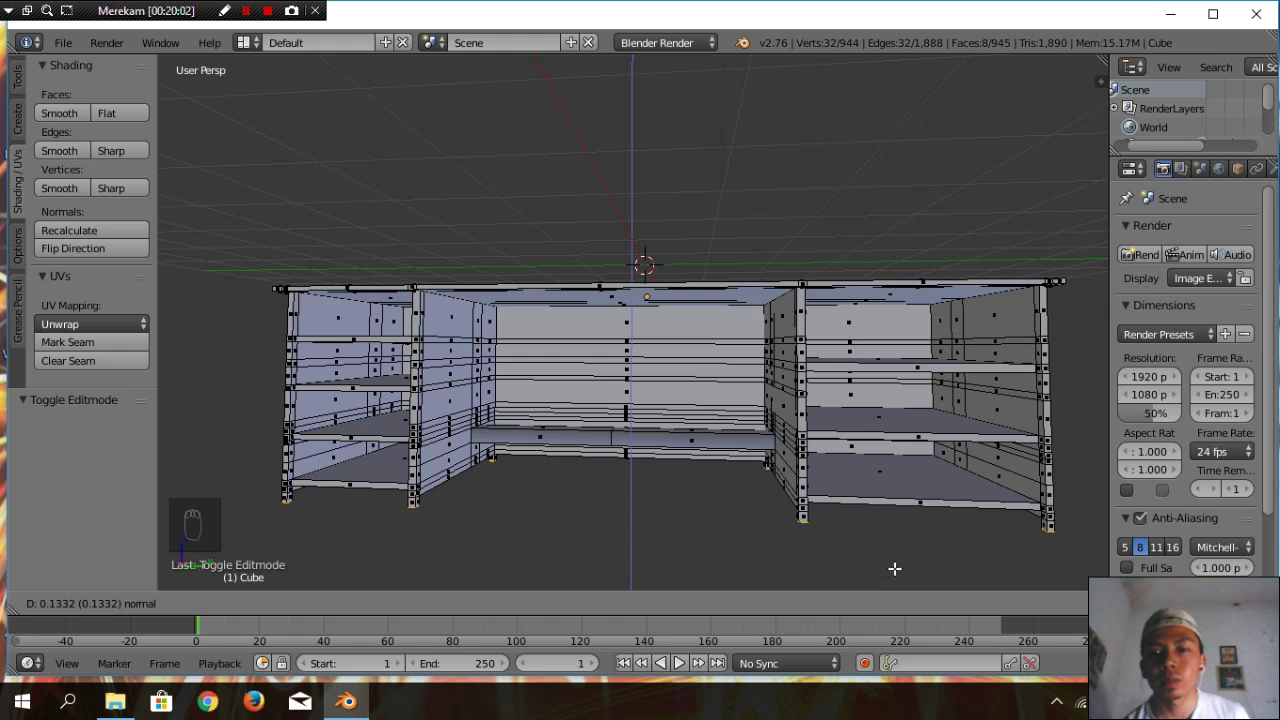
pyautogui.click(894, 568)
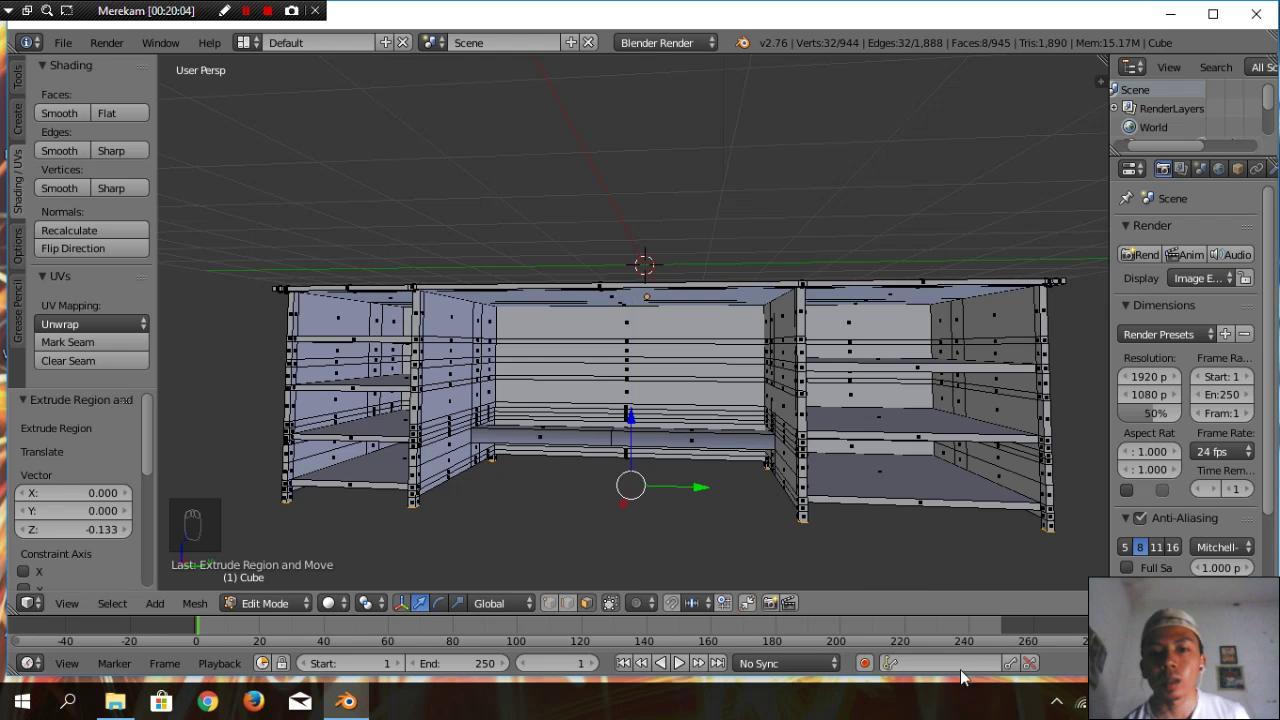
# Examine the new feet from below, above and the front, comparing the solid and mesh views
pyautogui.moveTo(934, 577); pyautogui.dragTo(895, 538, button='middle')
pyautogui.press('Tab')
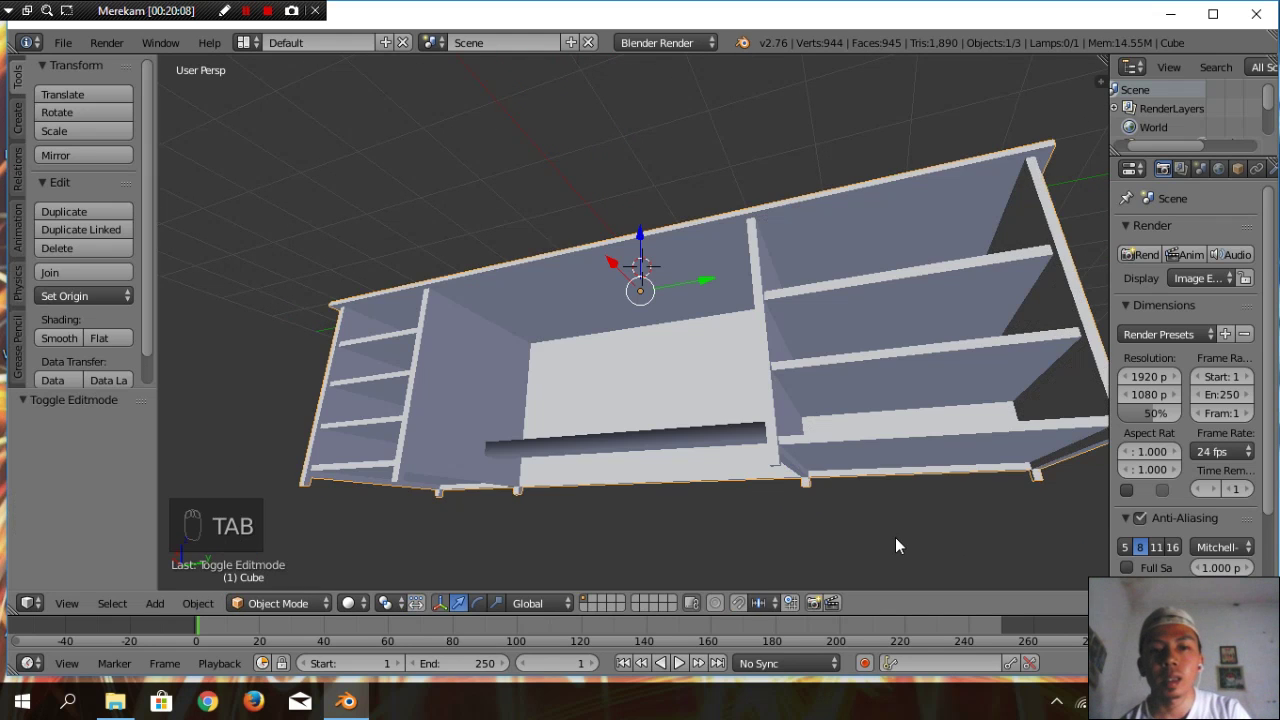
pyautogui.moveTo(909, 542); pyautogui.dragTo(892, 578, button='middle')
pyautogui.moveTo(901, 530); pyautogui.dragTo(937, 500, button='middle')
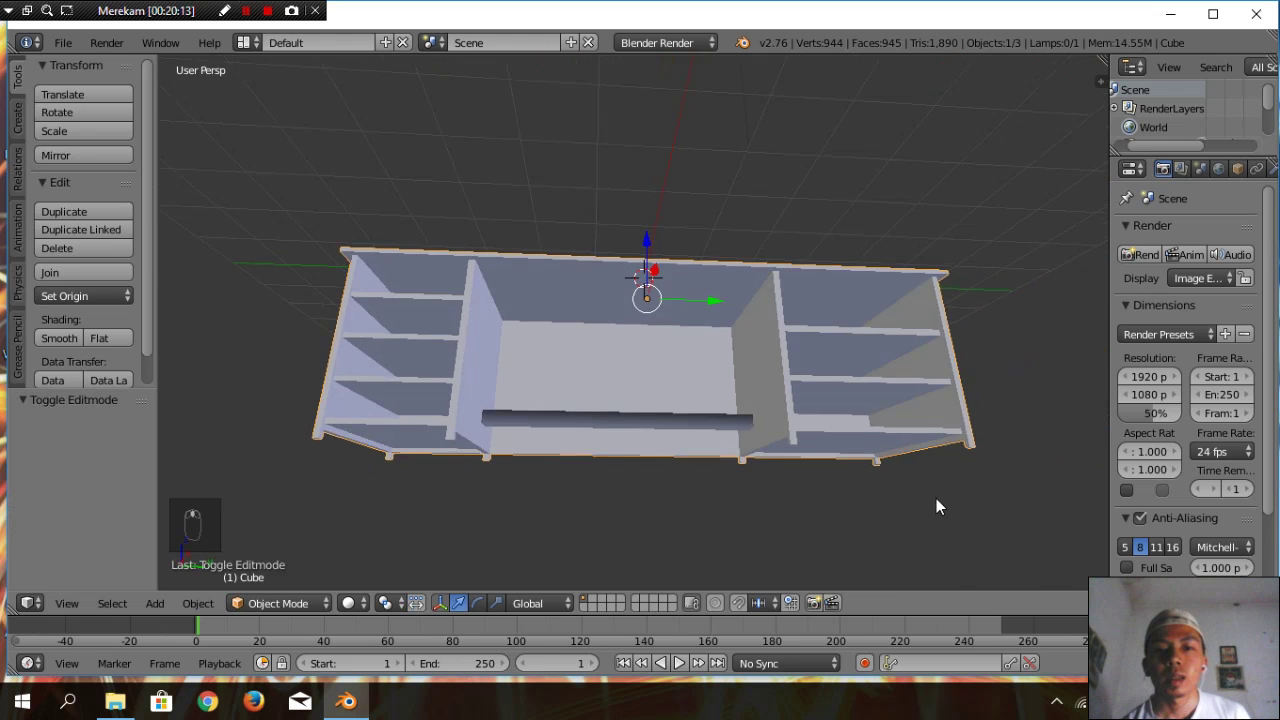
pyautogui.scroll(2, 914, 526)
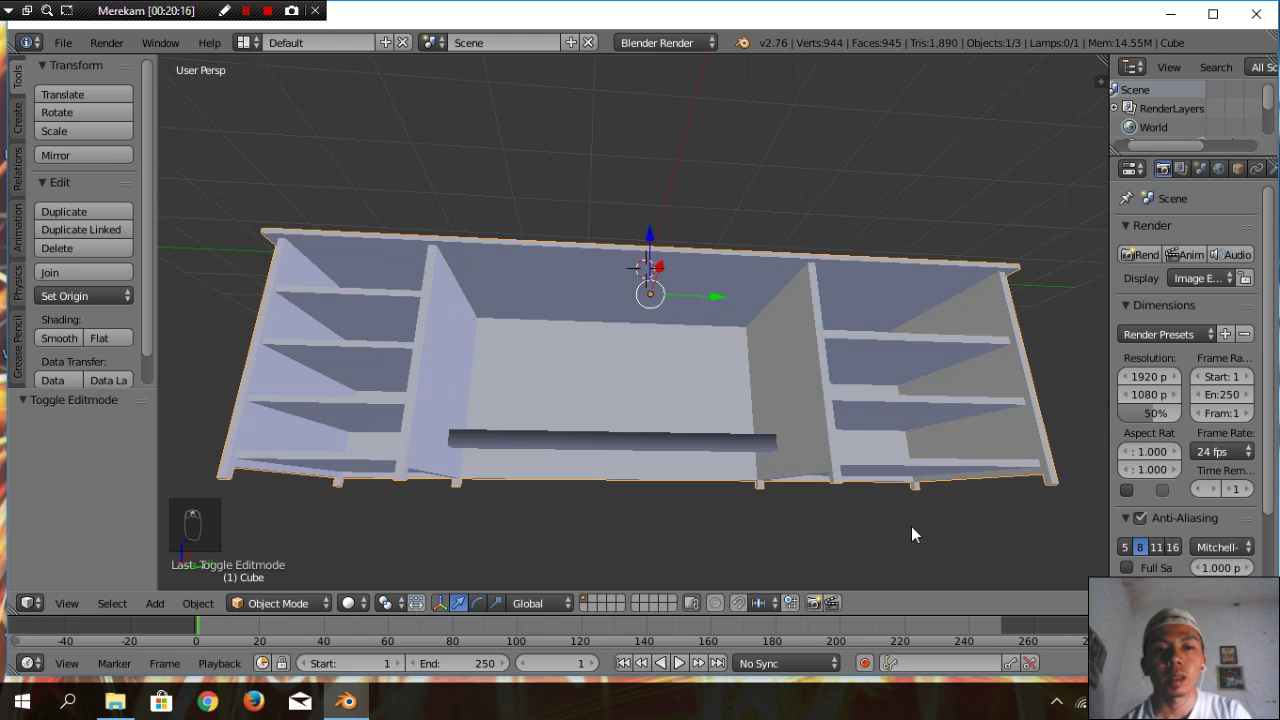
pyautogui.press('Tab')
pyautogui.scroll(-2, 870, 535)
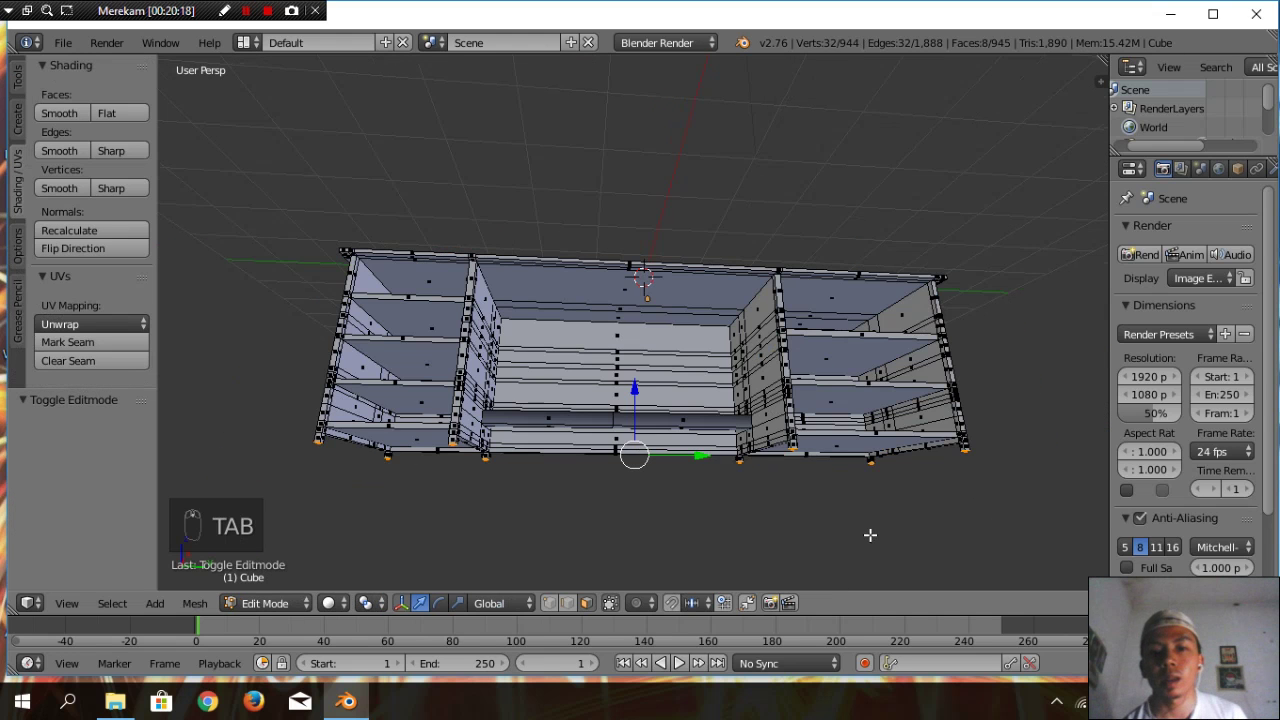
pyautogui.moveTo(870, 535); pyautogui.dragTo(846, 90, button='middle')
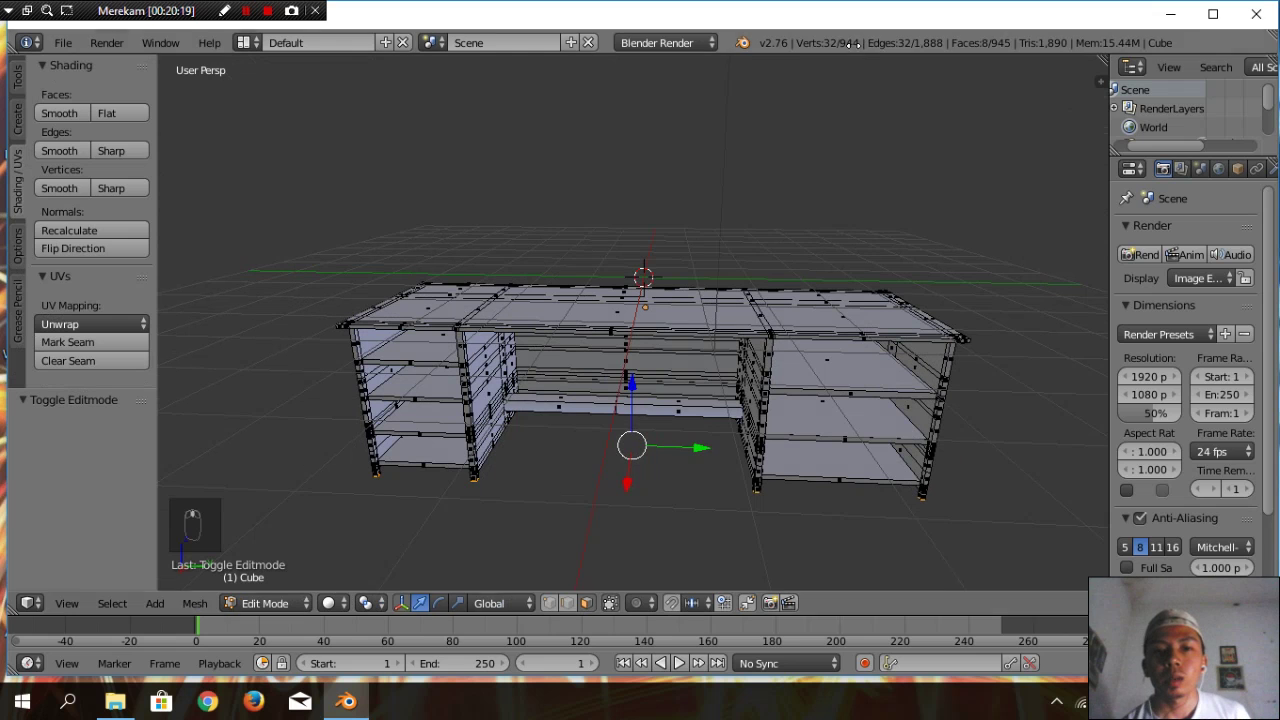
pyautogui.moveTo(751, 146); pyautogui.dragTo(772, 116, button='middle')
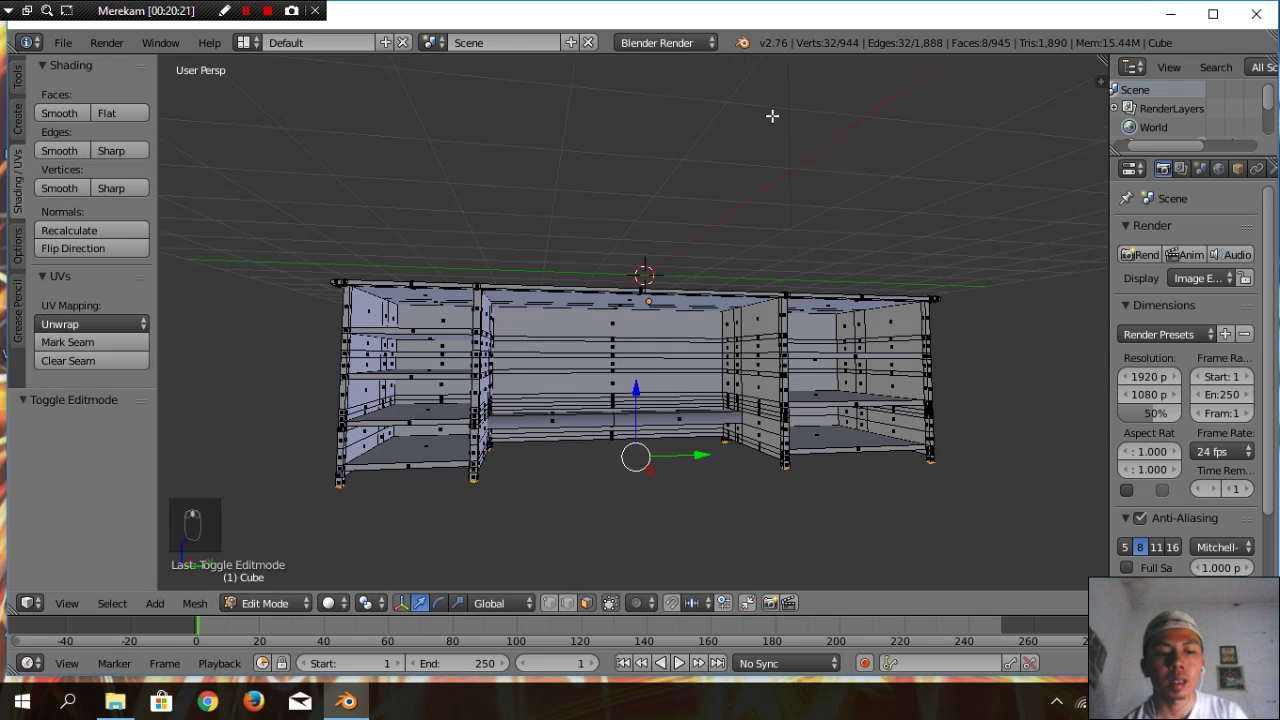
pyautogui.press('Tab')
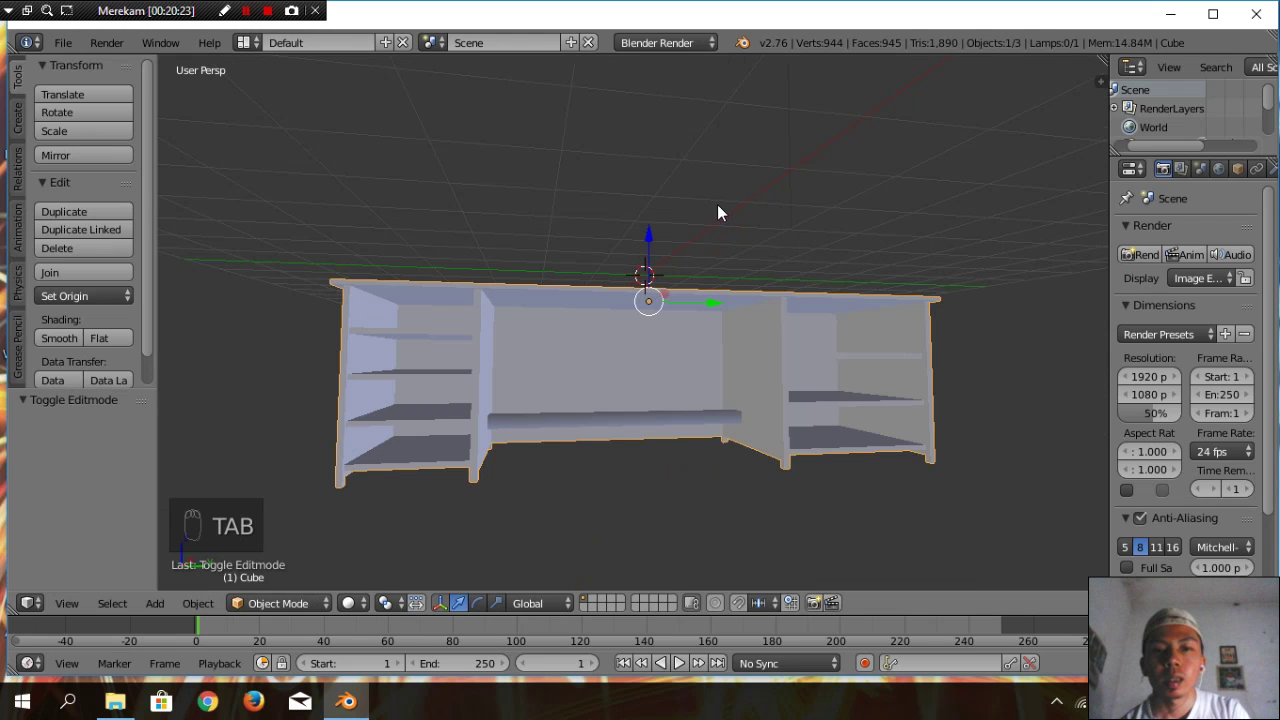
# Move the whole desk up along the Z axis in Object Mode until its feet stand on the grid floor
pyautogui.scroll(-2, 717, 204)
pyautogui.moveTo(721, 201); pyautogui.dragTo(677, 243, button='middle')
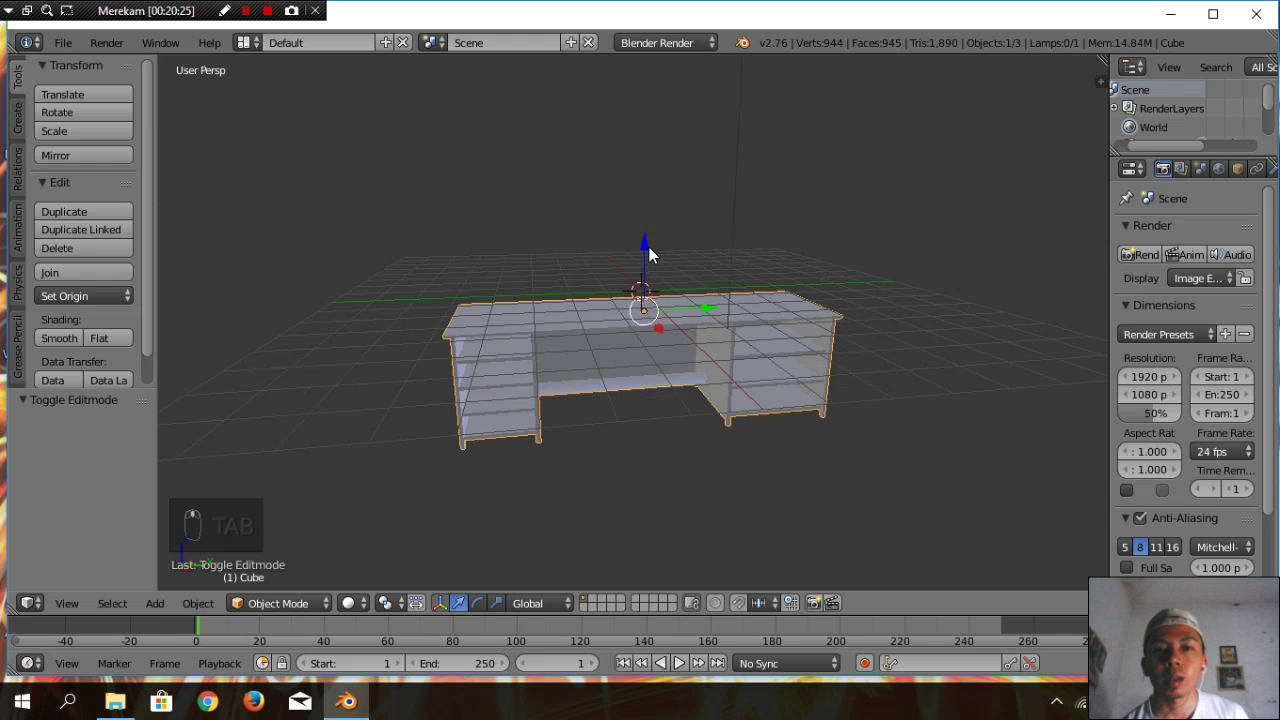
pyautogui.moveTo(647, 250); pyautogui.dragTo(645, 101)
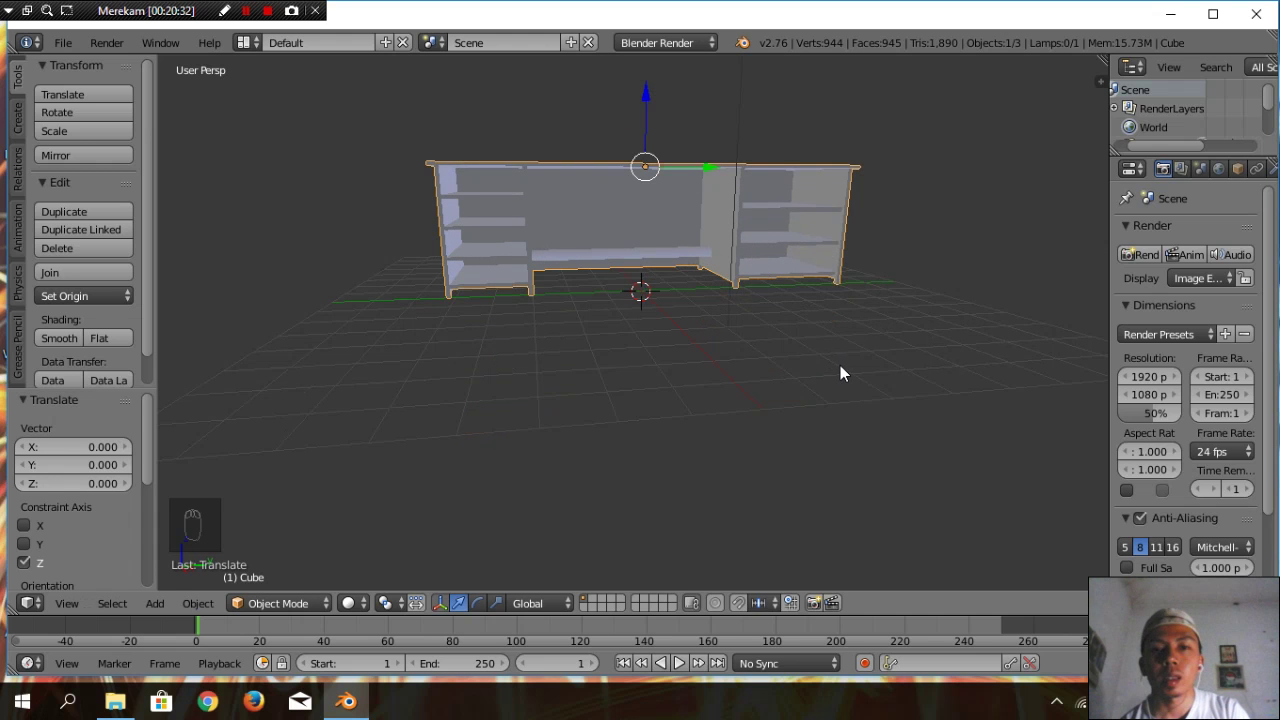
pyautogui.keyDown('shift'); pyautogui.scroll(4, 840, 365); pyautogui.keyUp('shift')
pyautogui.moveTo(814, 450); pyautogui.dragTo(799, 497, button='middle')
pyautogui.scroll(1, 821, 410)
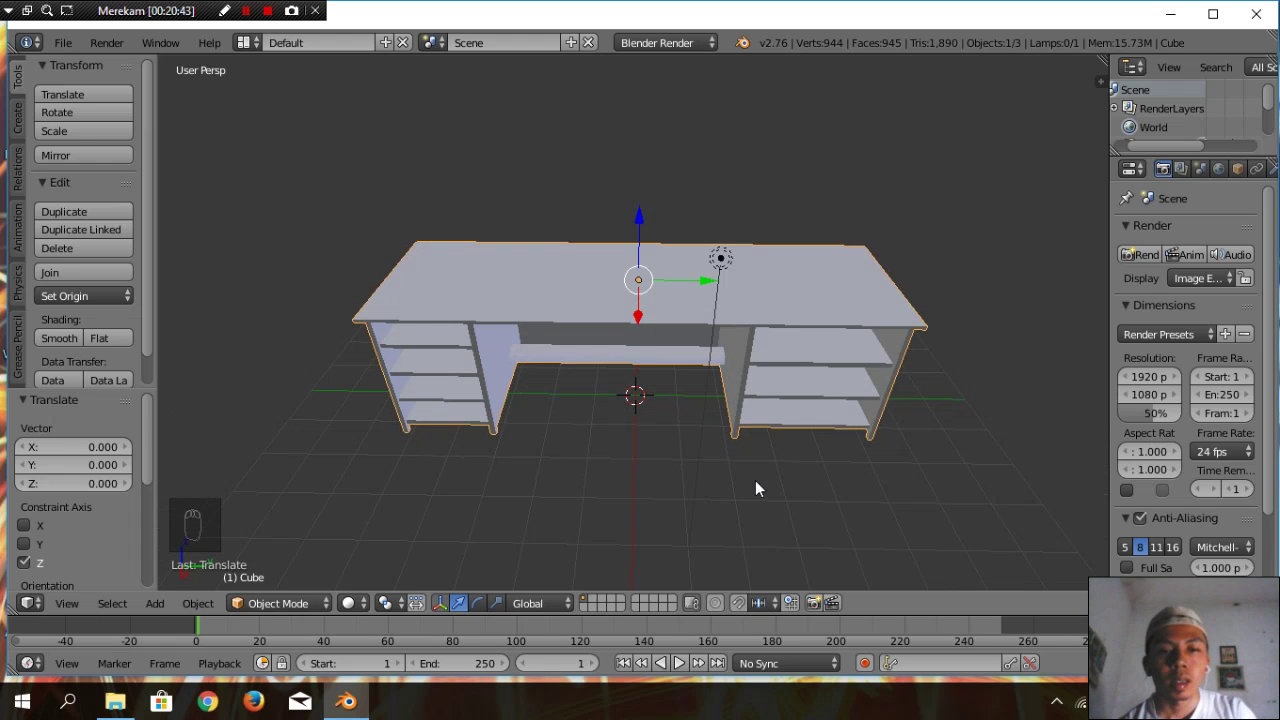
# In Edit Mode, circle-select the tabletop, shelf and panel faces that are visible from the front and above
pyautogui.press('Tab')
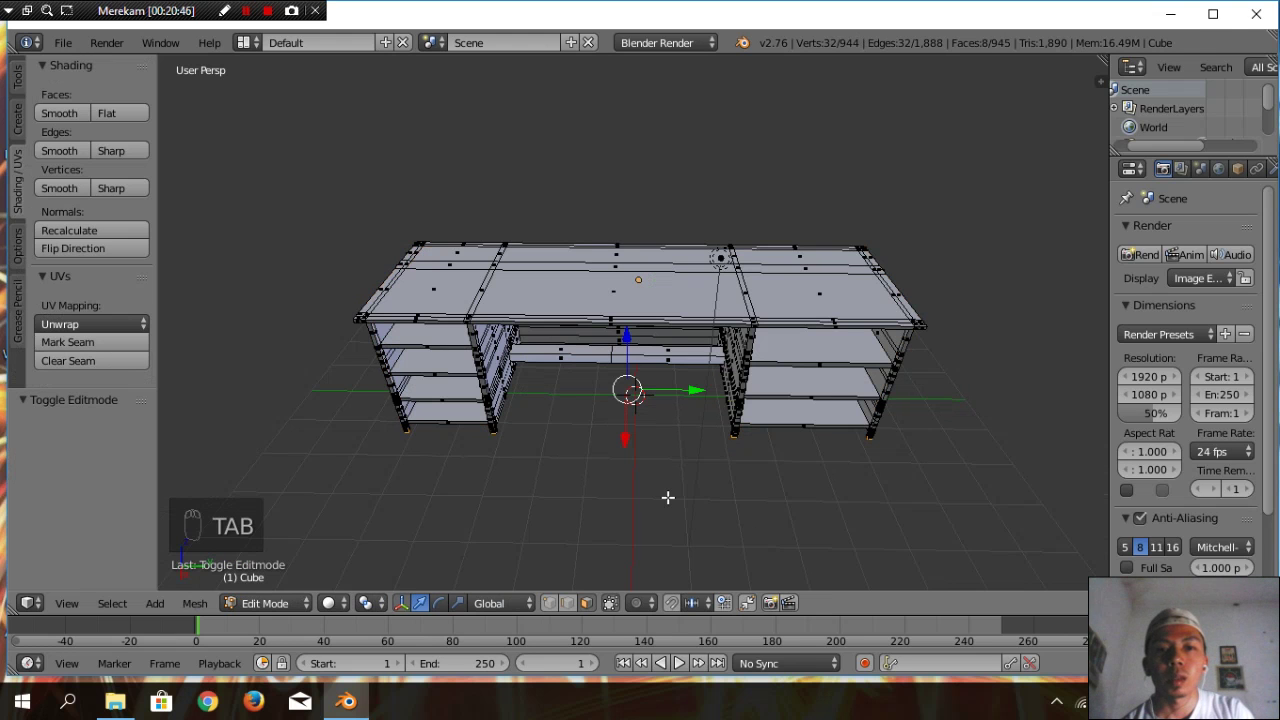
pyautogui.moveTo(930, 462); pyautogui.dragTo(925, 489, button='middle')
pyautogui.scroll(1, 925, 489)
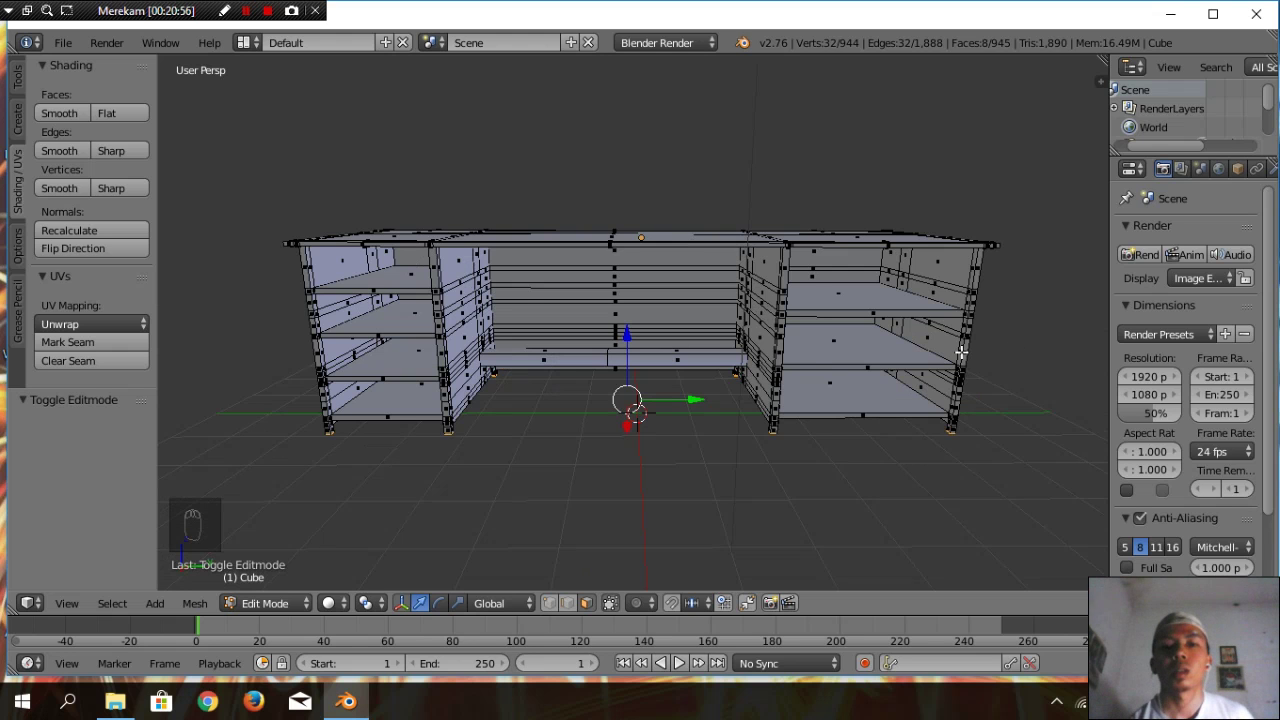
pyautogui.scroll(1, 840, 384)
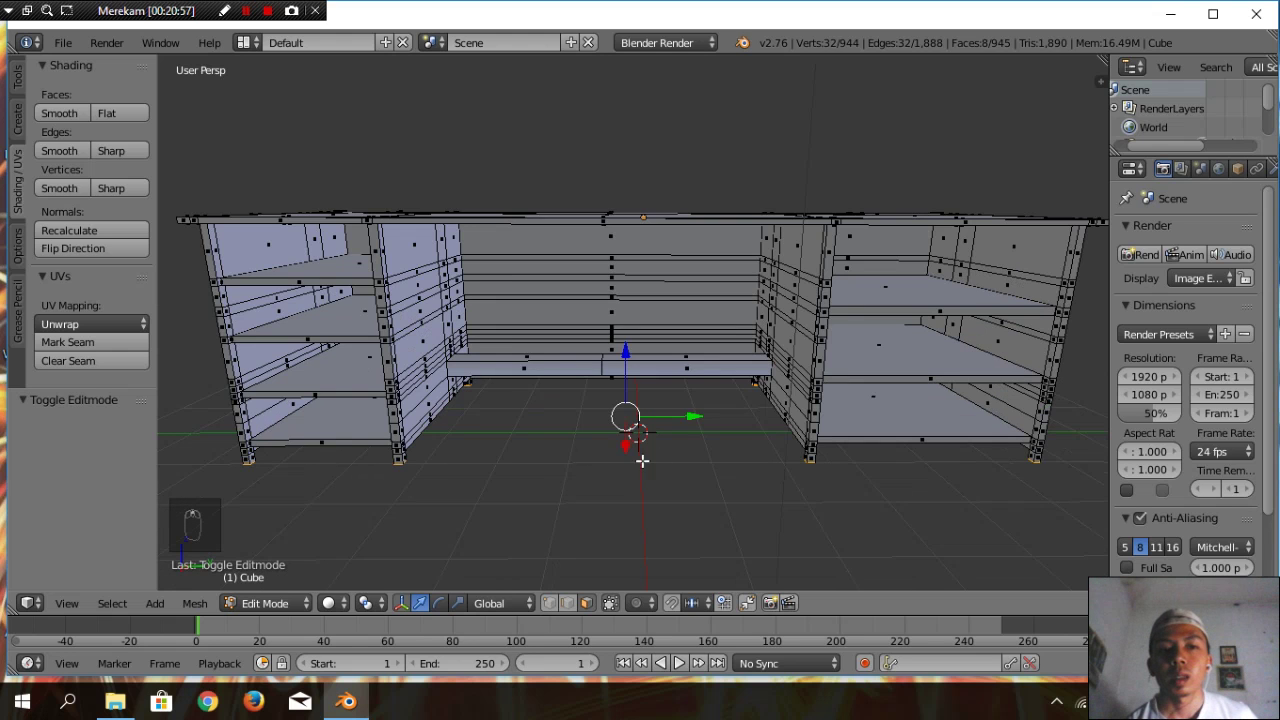
pyautogui.scroll(-1, 464, 450)
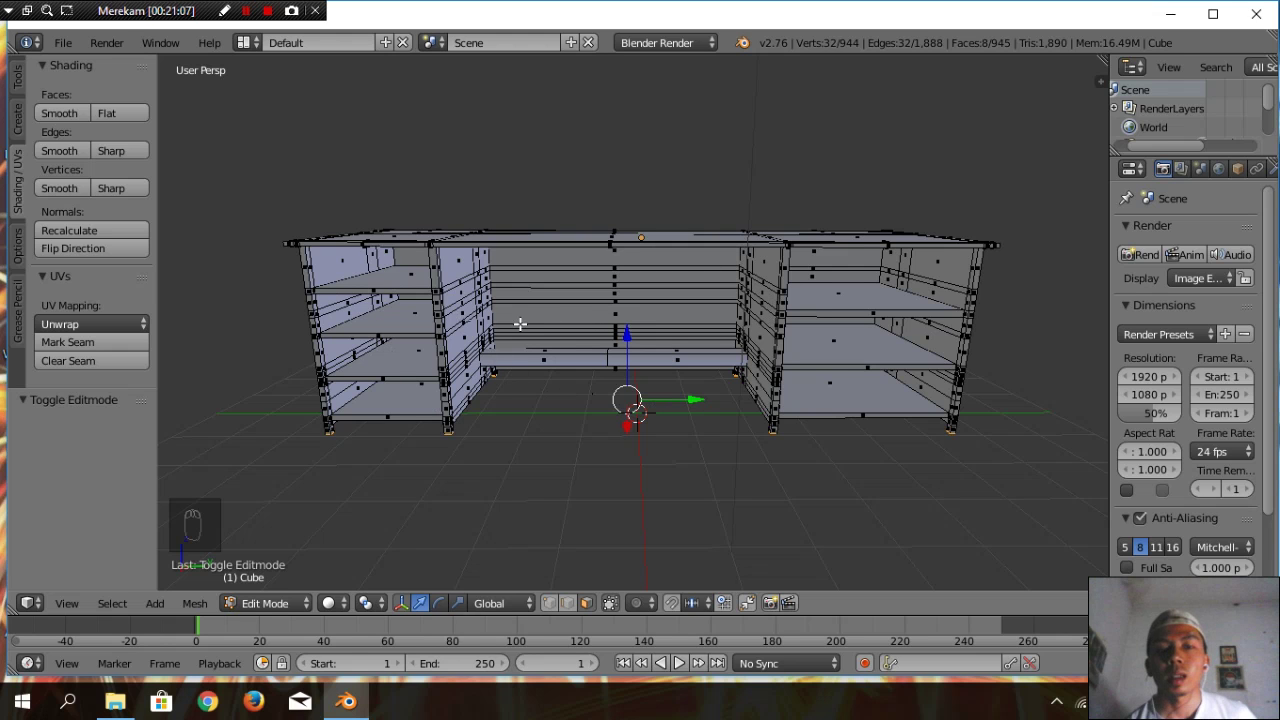
pyautogui.press('a')
pyautogui.press('a')
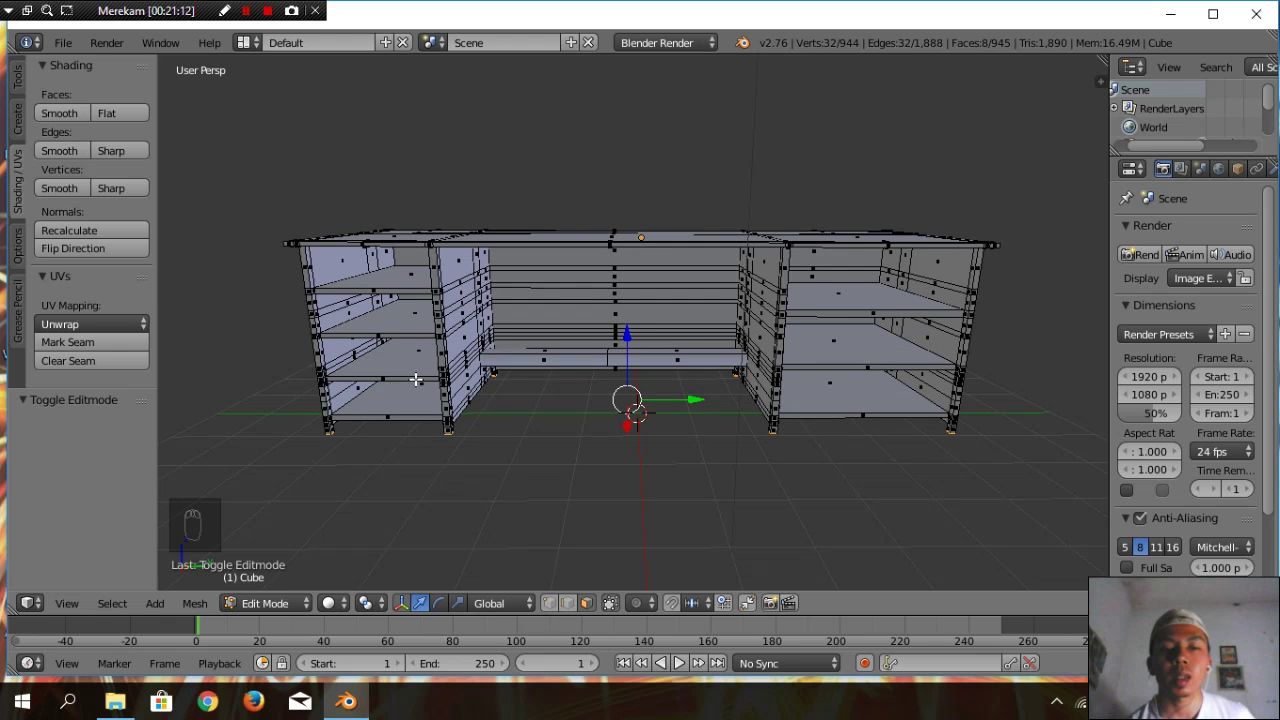
pyautogui.moveTo(554, 420); pyautogui.dragTo(553, 491, button='middle')
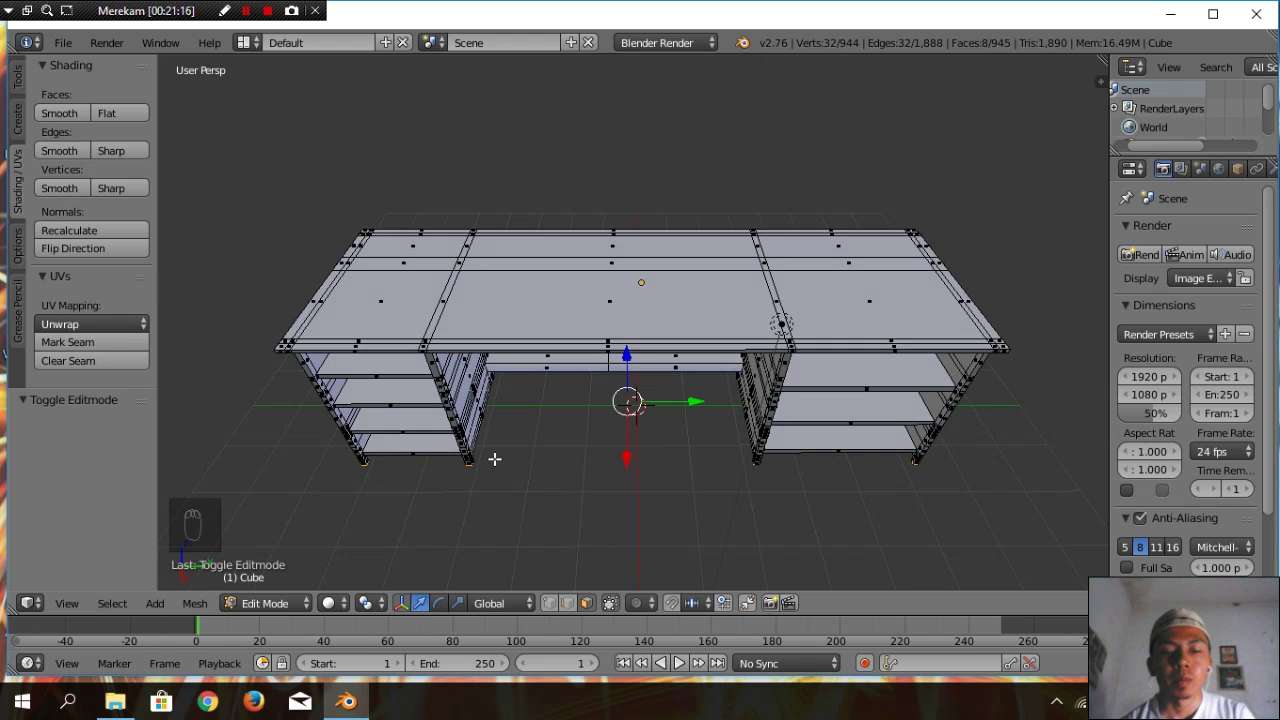
pyautogui.press('c')
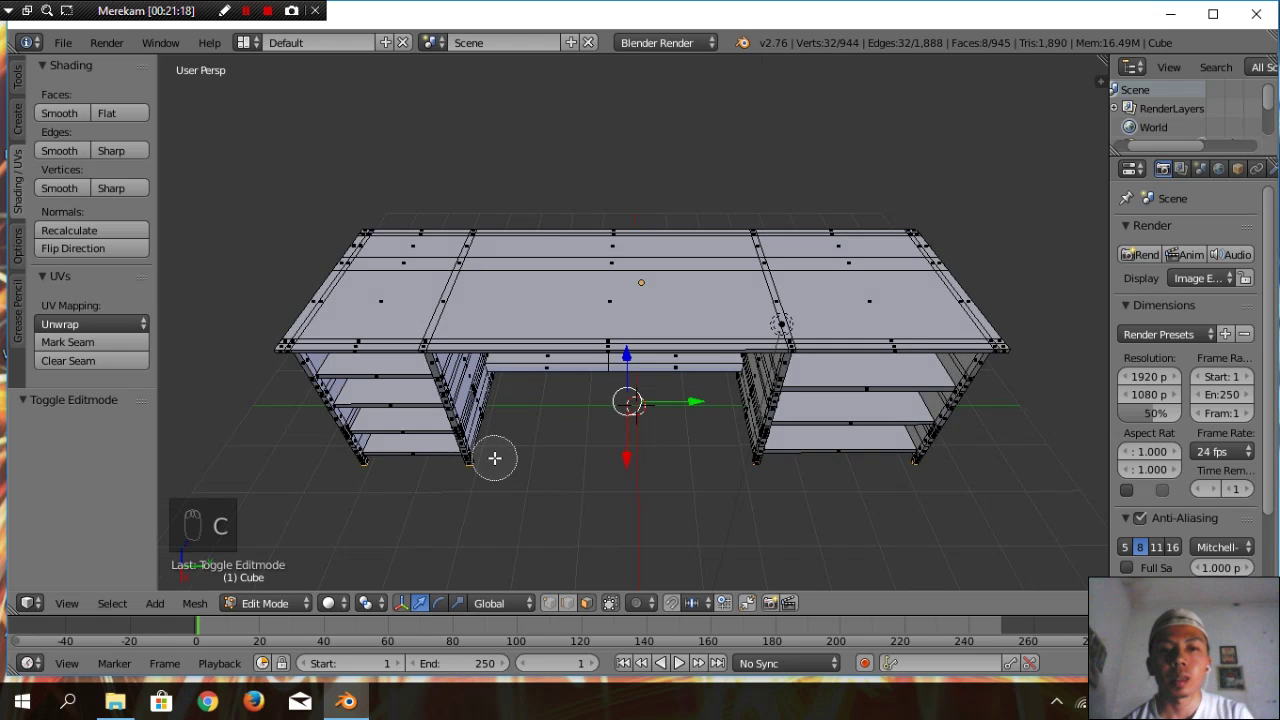
pyautogui.click(376, 325)
pyautogui.moveTo(377, 418)
pyautogui.mouseDown()
pyautogui.moveTo(429, 443)
pyautogui.moveTo(443, 349)
pyautogui.moveTo(468, 405)
pyautogui.moveTo(486, 409)
pyautogui.moveTo(443, 449)
pyautogui.moveTo(580, 374)
pyautogui.moveTo(666, 356)
pyautogui.moveTo(800, 386)
pyautogui.moveTo(829, 434)
pyautogui.moveTo(903, 428)
pyautogui.moveTo(951, 371)
pyautogui.moveTo(971, 294)
pyautogui.moveTo(897, 223)
pyautogui.moveTo(329, 234)
pyautogui.moveTo(285, 300)
pyautogui.moveTo(306, 342)
pyautogui.mouseUp()
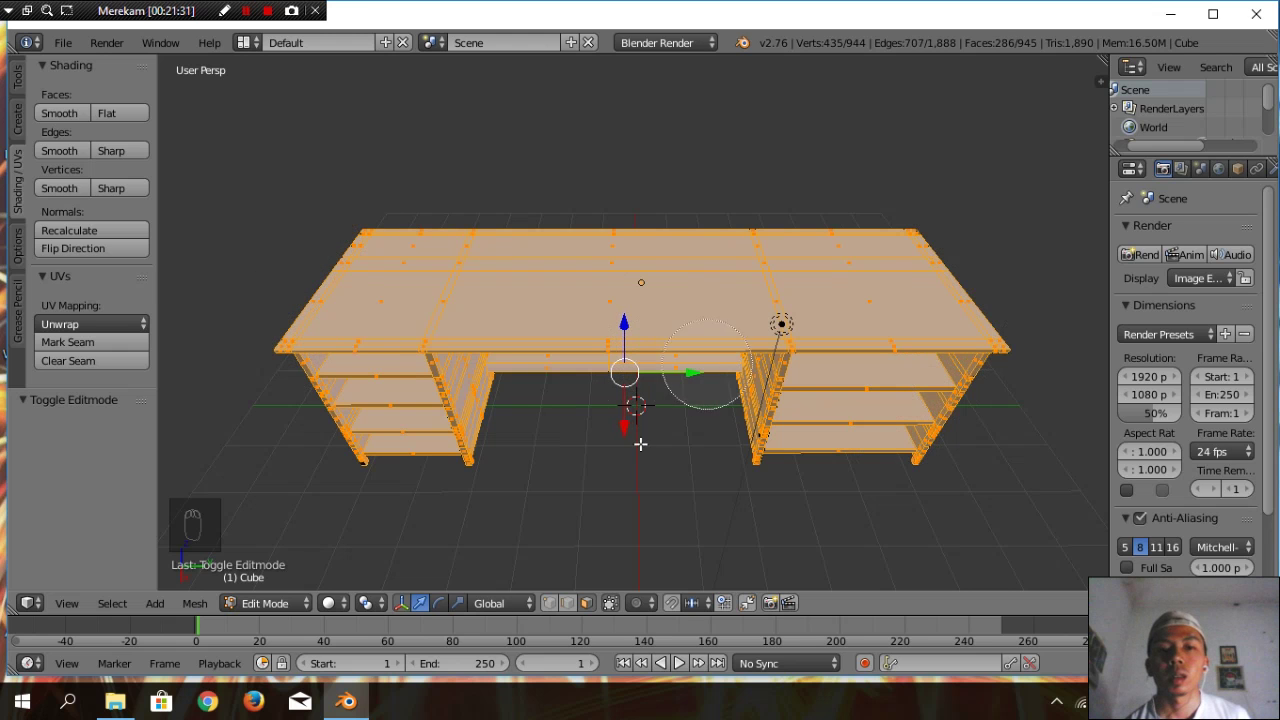
pyautogui.press('Escape')
# Extend the selection with circle select over the right outer side panel and the compartment faces visible from that end
pyautogui.moveTo(951, 438); pyautogui.dragTo(813, 370, button='middle')
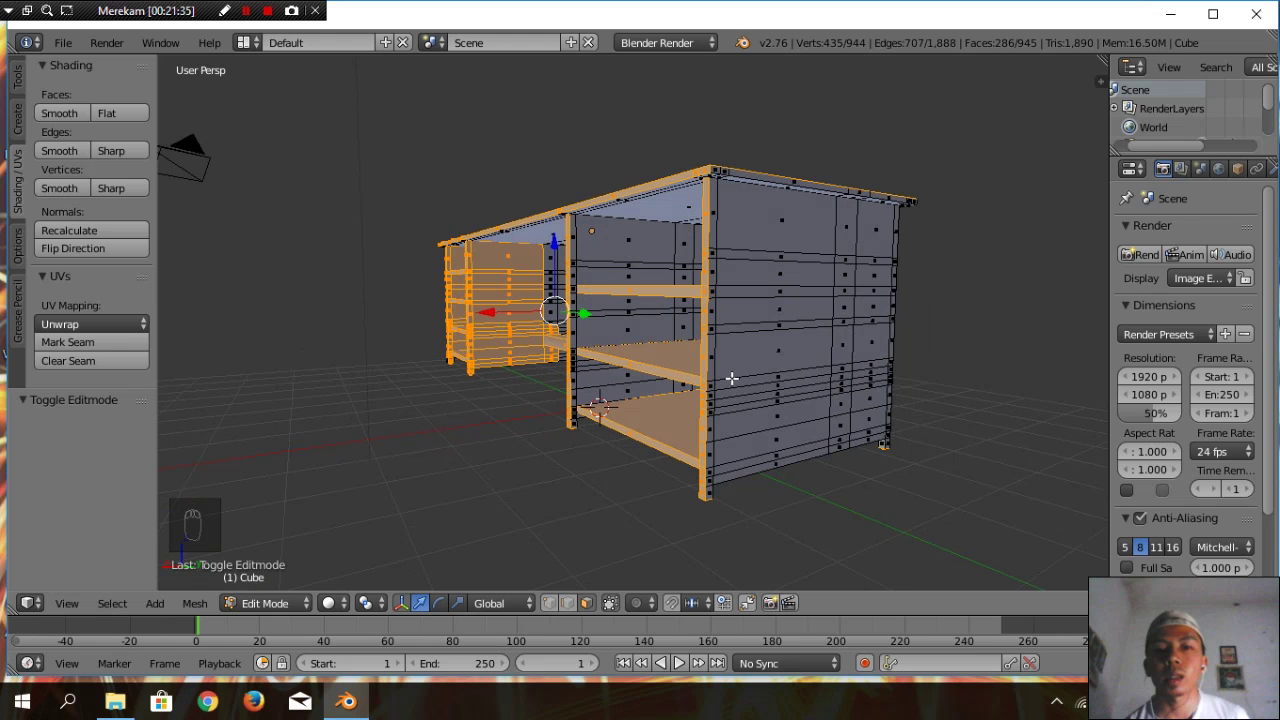
pyautogui.press('c')
pyautogui.moveTo(751, 331)
pyautogui.mouseDown()
pyautogui.moveTo(732, 220)
pyautogui.moveTo(790, 195)
pyautogui.moveTo(866, 223)
pyautogui.moveTo(871, 322)
pyautogui.moveTo(732, 478)
pyautogui.moveTo(686, 434)
pyautogui.moveTo(660, 349)
pyautogui.moveTo(654, 243)
pyautogui.moveTo(560, 317)
pyautogui.moveTo(551, 246)
pyautogui.moveTo(498, 267)
pyautogui.mouseUp()
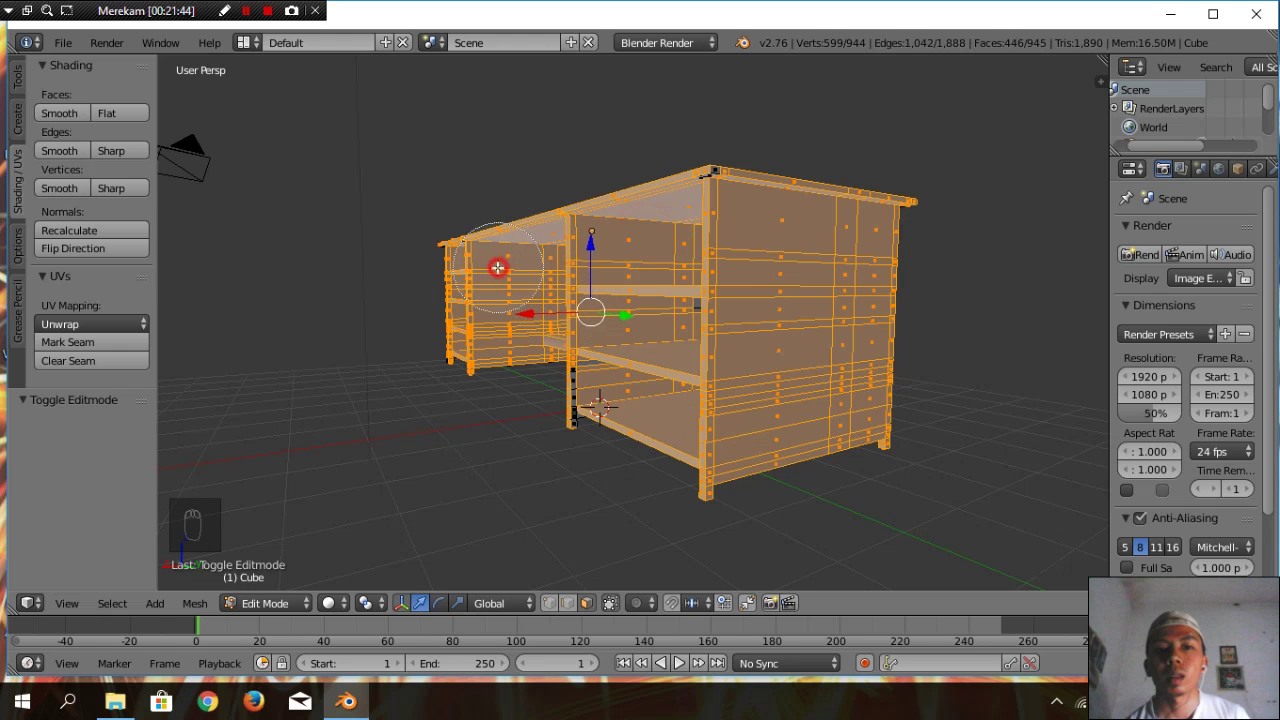
pyautogui.moveTo(493, 311)
pyautogui.mouseDown()
pyautogui.moveTo(676, 234)
pyautogui.moveTo(690, 323)
pyautogui.mouseUp()
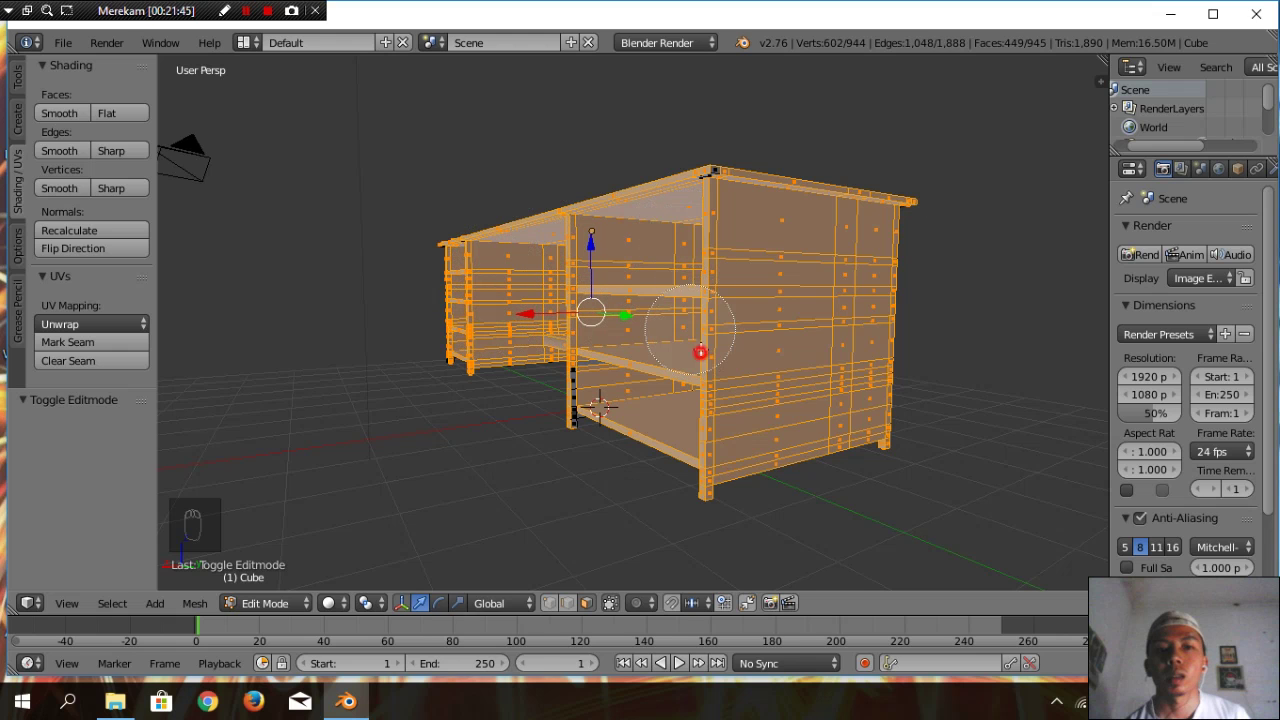
pyautogui.moveTo(639, 383)
pyautogui.mouseDown()
pyautogui.moveTo(615, 362)
pyautogui.moveTo(594, 400)
pyautogui.moveTo(827, 488)
pyautogui.mouseUp()
pyautogui.rightClick(834, 488)
pyautogui.moveTo(836, 488); pyautogui.dragTo(908, 434, button='middle')
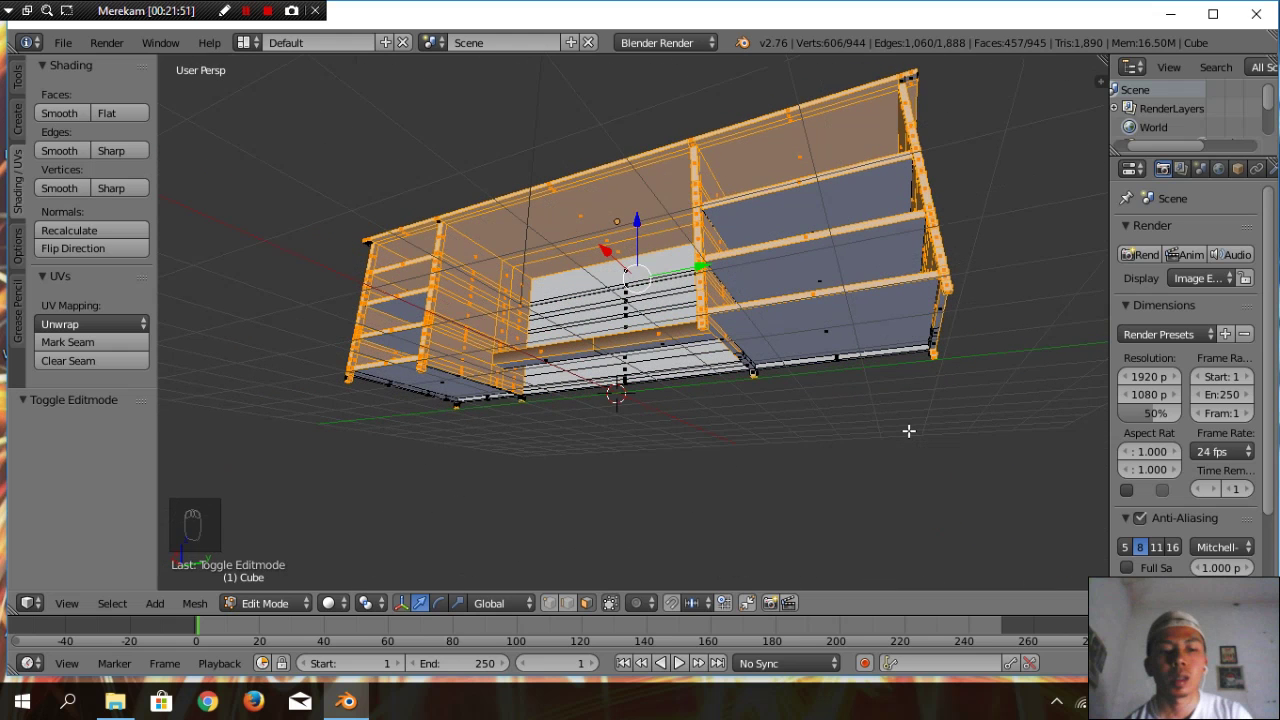
# Extend the circle selection over the bottom boards and feet visible from below the front of the desk
pyautogui.press('c')
pyautogui.moveTo(886, 391)
pyautogui.mouseDown()
pyautogui.moveTo(829, 337)
pyautogui.moveTo(809, 214)
pyautogui.moveTo(737, 363)
pyautogui.moveTo(918, 322)
pyautogui.moveTo(857, 361)
pyautogui.moveTo(629, 346)
pyautogui.moveTo(594, 291)
pyautogui.moveTo(431, 315)
pyautogui.moveTo(431, 354)
pyautogui.moveTo(498, 381)
pyautogui.moveTo(357, 371)
pyautogui.mouseUp()
pyautogui.moveTo(923, 401); pyautogui.dragTo(897, 486, button='middle')
pyautogui.rightClick(869, 440)
pyautogui.moveTo(911, 429); pyautogui.dragTo(647, 462, button='middle')
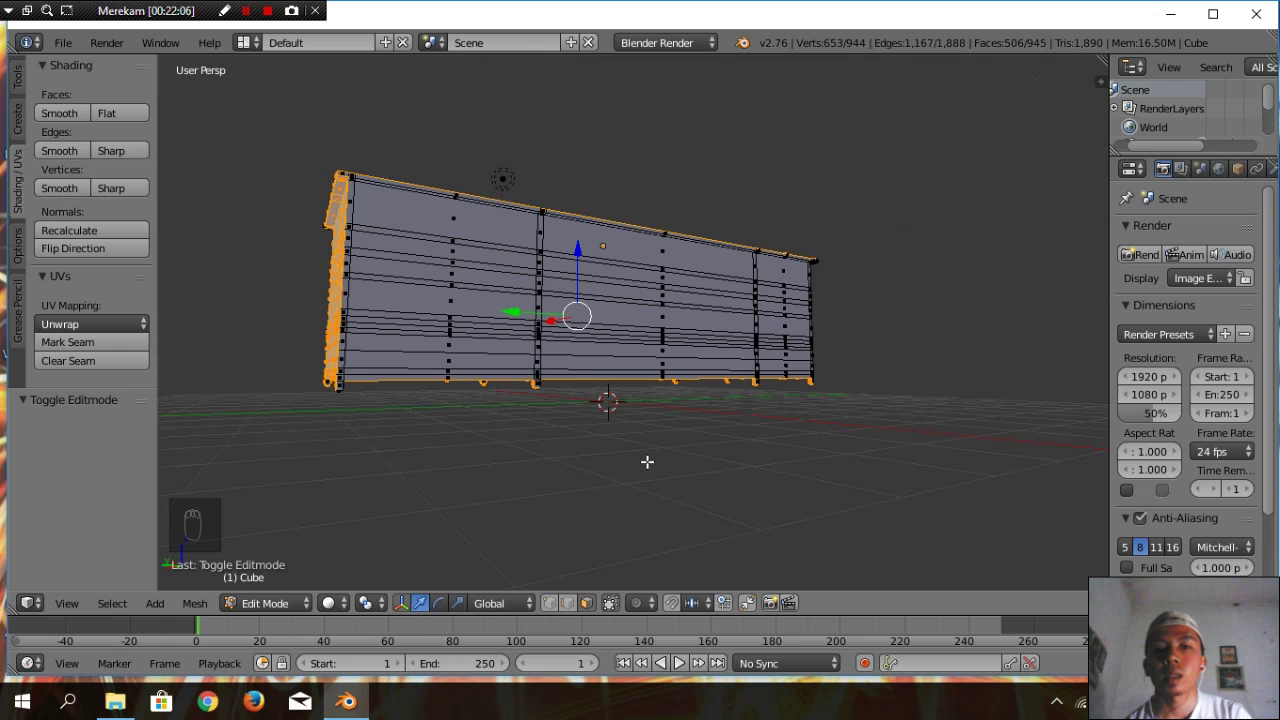
# Circle-select all faces of the desk's back panel, including the ones left along its lower edge
pyautogui.press('c')
pyautogui.moveTo(640, 425)
pyautogui.mouseDown()
pyautogui.moveTo(531, 380)
pyautogui.moveTo(354, 349)
pyautogui.moveTo(371, 191)
pyautogui.moveTo(634, 229)
pyautogui.moveTo(551, 229)
pyautogui.moveTo(708, 283)
pyautogui.moveTo(787, 283)
pyautogui.moveTo(752, 255)
pyautogui.moveTo(777, 294)
pyautogui.moveTo(786, 357)
pyautogui.moveTo(724, 411)
pyautogui.mouseUp()
pyautogui.moveTo(724, 411); pyautogui.dragTo(735, 396, button='middle')
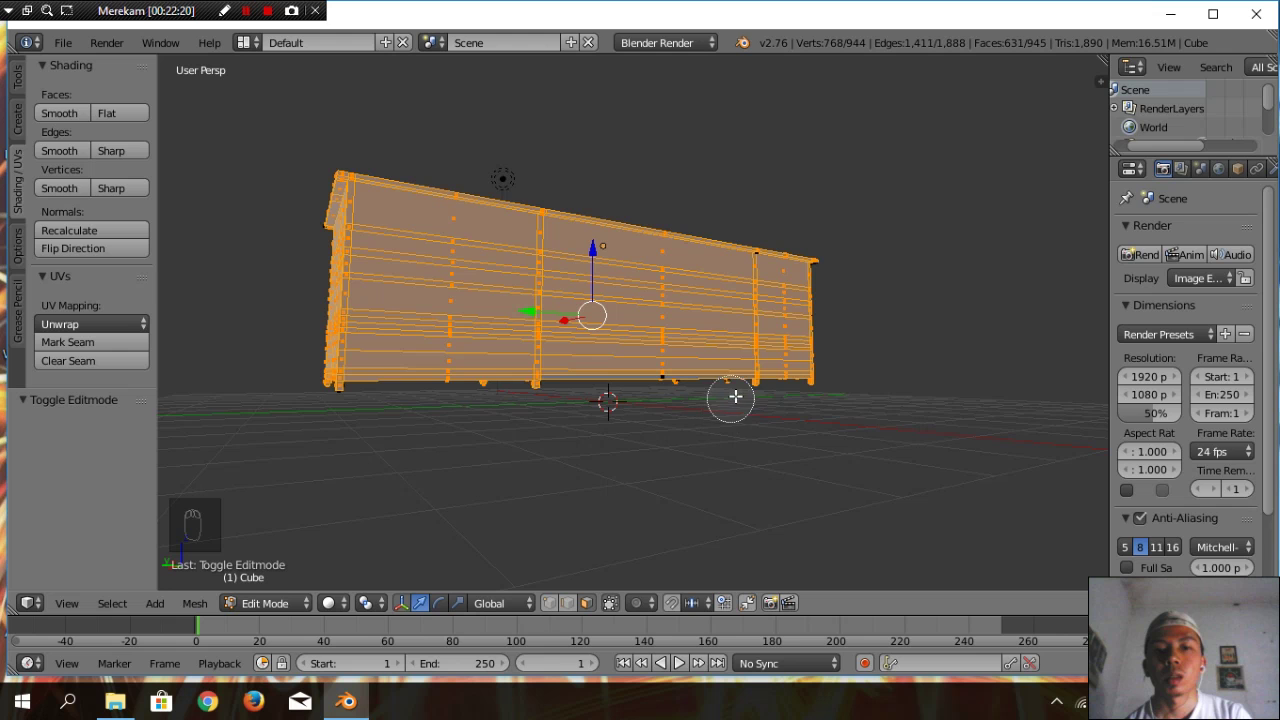
pyautogui.press('c')
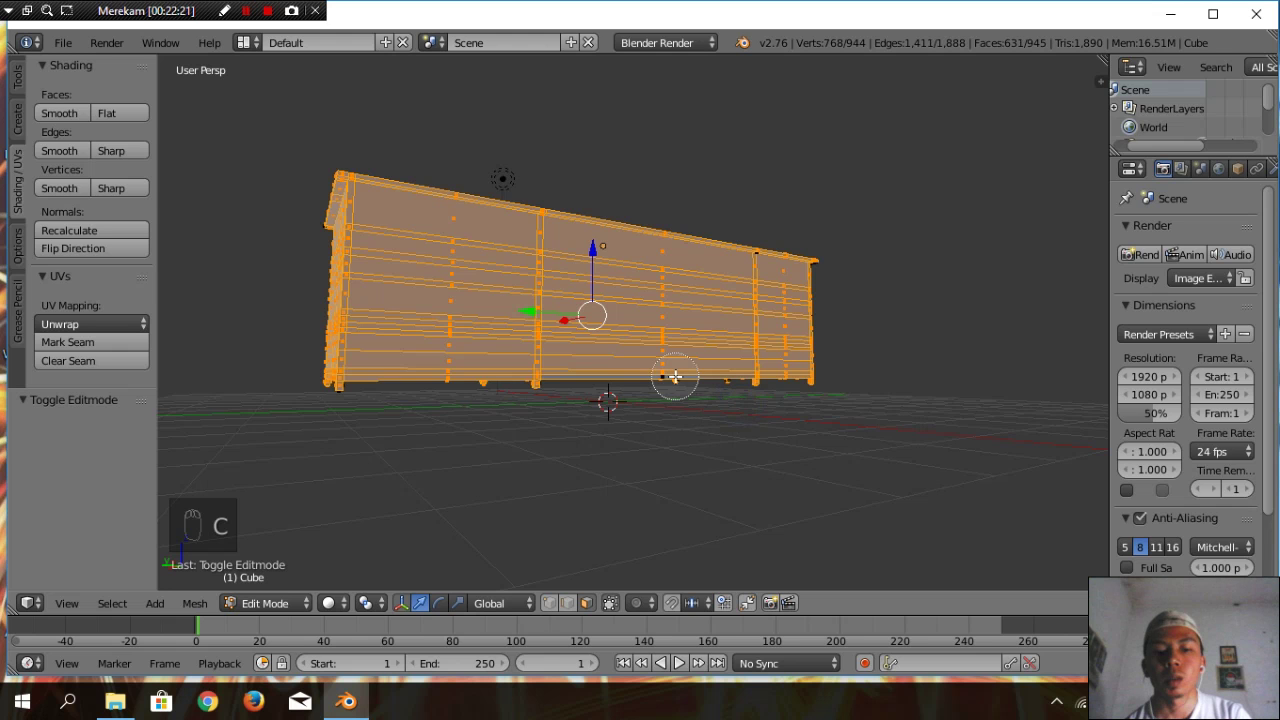
pyautogui.moveTo(675, 376); pyautogui.dragTo(714, 428)
pyautogui.rightClick(720, 440)
# Add the inner side panel faces behind the crossbar to the selection, working from underneath the desk
pyautogui.moveTo(723, 443); pyautogui.dragTo(839, 234, button='middle')
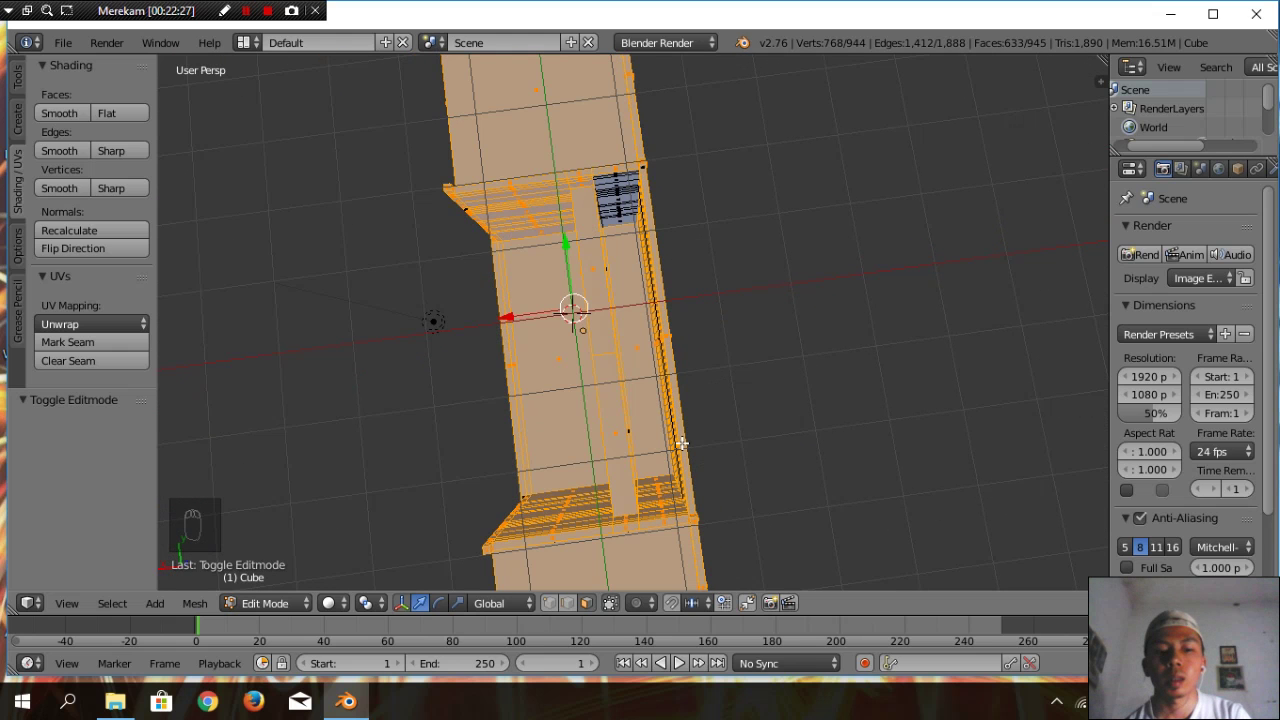
pyautogui.press('c')
pyautogui.moveTo(651, 200); pyautogui.dragTo(622, 200)
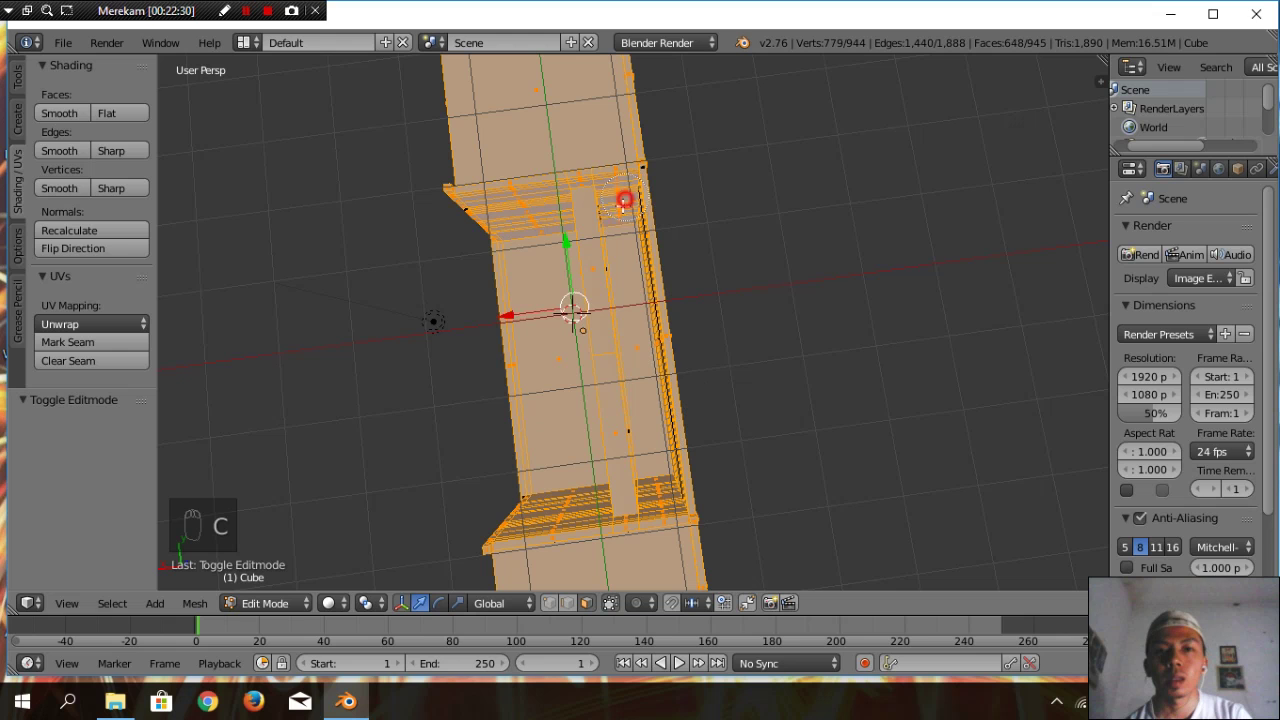
pyautogui.rightClick(760, 348)
# Extend the circle selection from the front over the remaining back and side faces of the legroom and compartments
pyautogui.moveTo(766, 356); pyautogui.dragTo(582, 401, button='middle')
pyautogui.moveTo(622, 461); pyautogui.dragTo(791, 481, button='middle')
pyautogui.press('c')
pyautogui.moveTo(822, 410)
pyautogui.mouseDown()
pyautogui.moveTo(846, 354)
pyautogui.moveTo(831, 240)
pyautogui.moveTo(917, 263)
pyautogui.moveTo(912, 338)
pyautogui.moveTo(889, 300)
pyautogui.mouseUp()
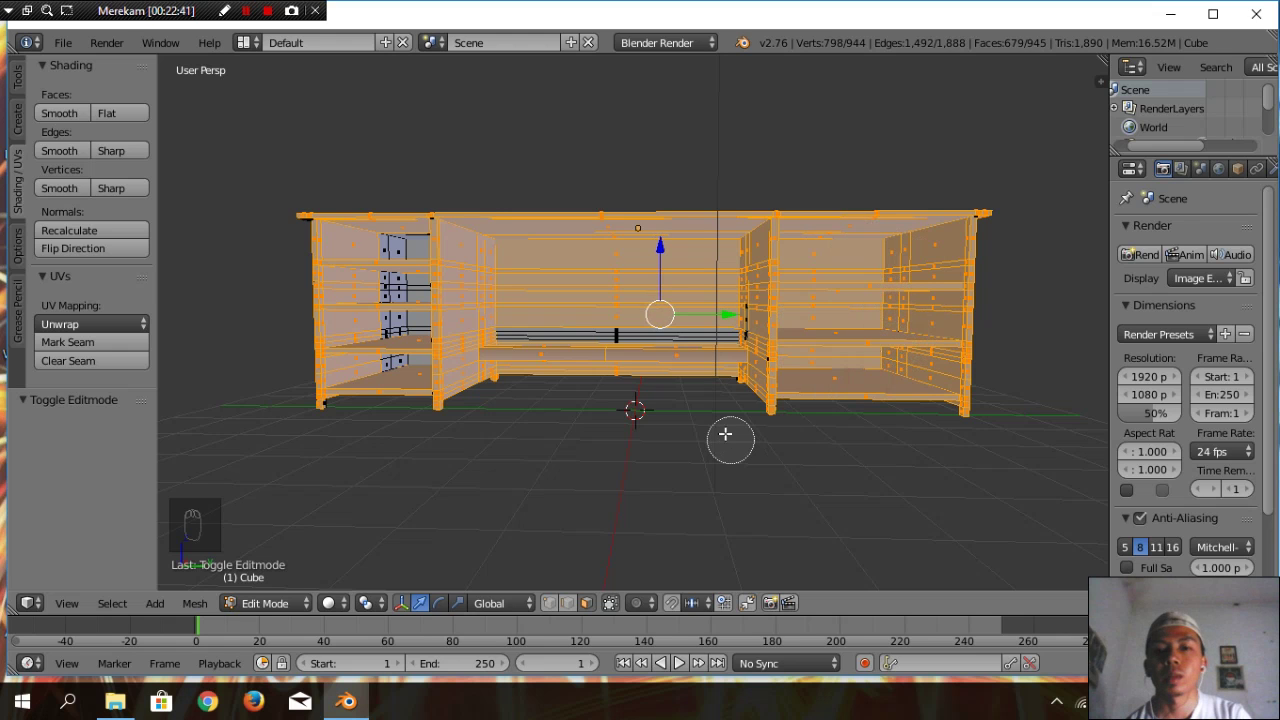
pyautogui.moveTo(745, 350); pyautogui.dragTo(738, 297)
pyautogui.moveTo(515, 378)
pyautogui.mouseDown()
pyautogui.moveTo(394, 317)
pyautogui.moveTo(389, 271)
pyautogui.moveTo(449, 261)
pyautogui.mouseUp()
pyautogui.rightClick(494, 483)
# Circle-select the left outer side panel and the remaining faces inside the left end compartment
pyautogui.moveTo(563, 489); pyautogui.dragTo(619, 495, button='middle')
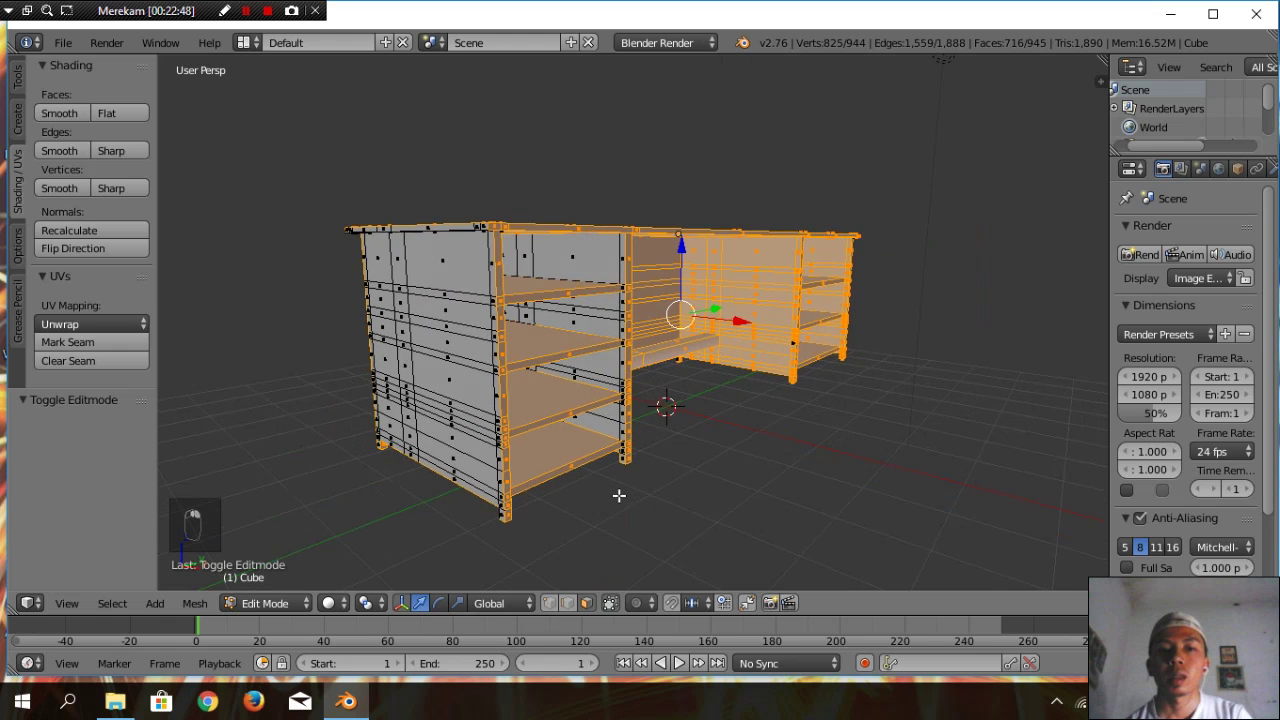
pyautogui.scroll(2, 619, 495)
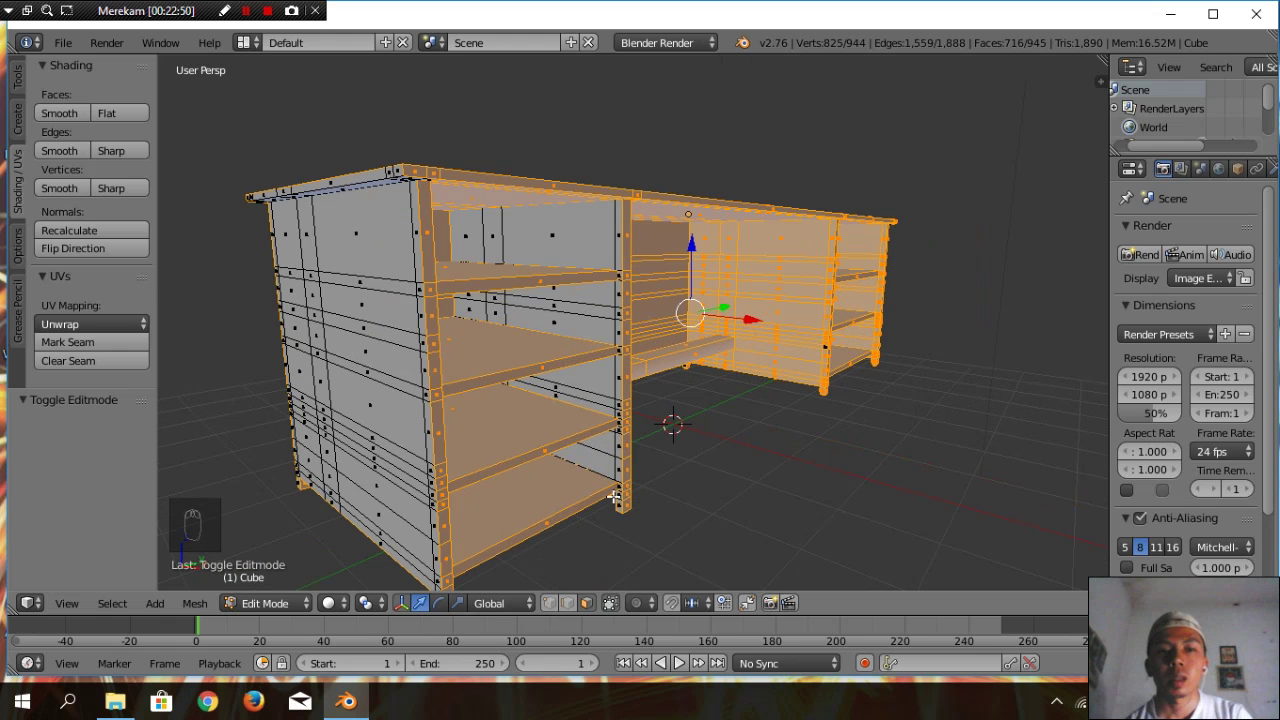
pyautogui.moveTo(588, 454)
pyautogui.mouseDown()
pyautogui.moveTo(558, 250)
pyautogui.moveTo(478, 243)
pyautogui.moveTo(466, 229)
pyautogui.moveTo(465, 317)
pyautogui.mouseUp()
pyautogui.moveTo(637, 396)
pyautogui.mouseDown()
pyautogui.moveTo(629, 457)
pyautogui.moveTo(543, 540)
pyautogui.moveTo(400, 550)
pyautogui.mouseUp()
pyautogui.moveTo(418, 492)
pyautogui.mouseDown()
pyautogui.moveTo(397, 185)
pyautogui.moveTo(294, 211)
pyautogui.moveTo(266, 238)
pyautogui.moveTo(292, 290)
pyautogui.moveTo(298, 480)
pyautogui.moveTo(320, 486)
pyautogui.mouseUp()
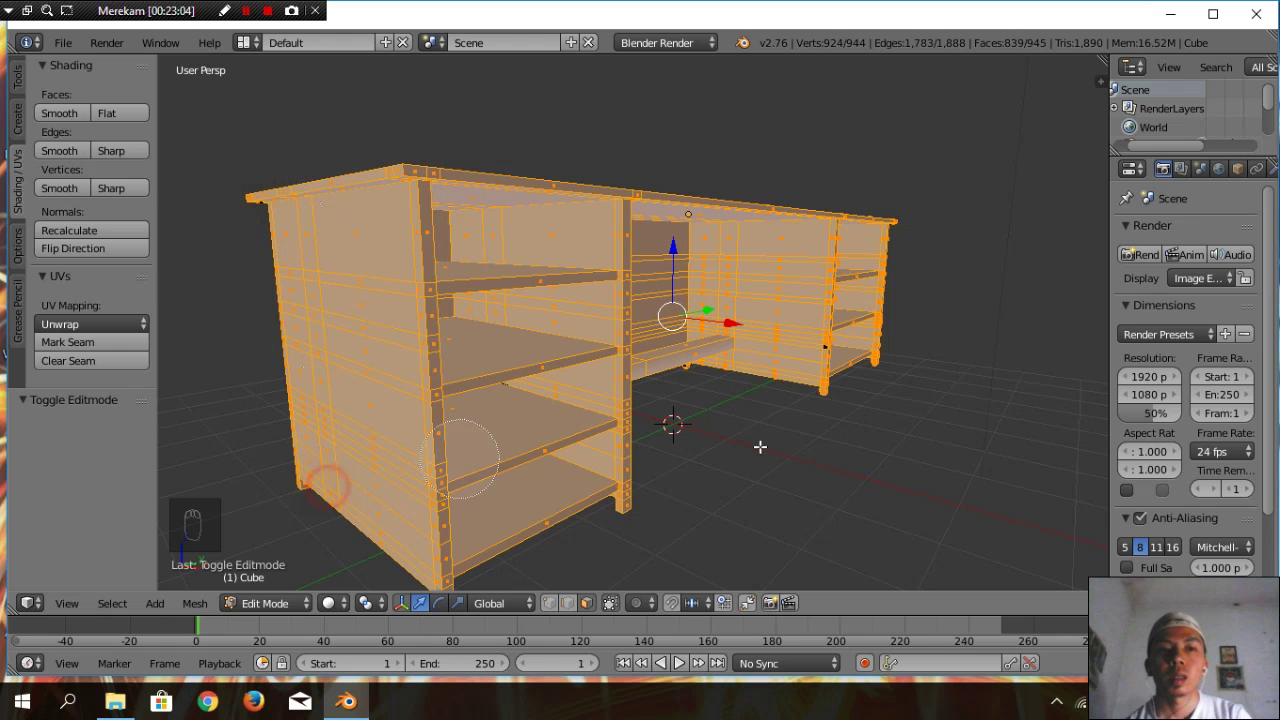
pyautogui.rightClick(795, 461)
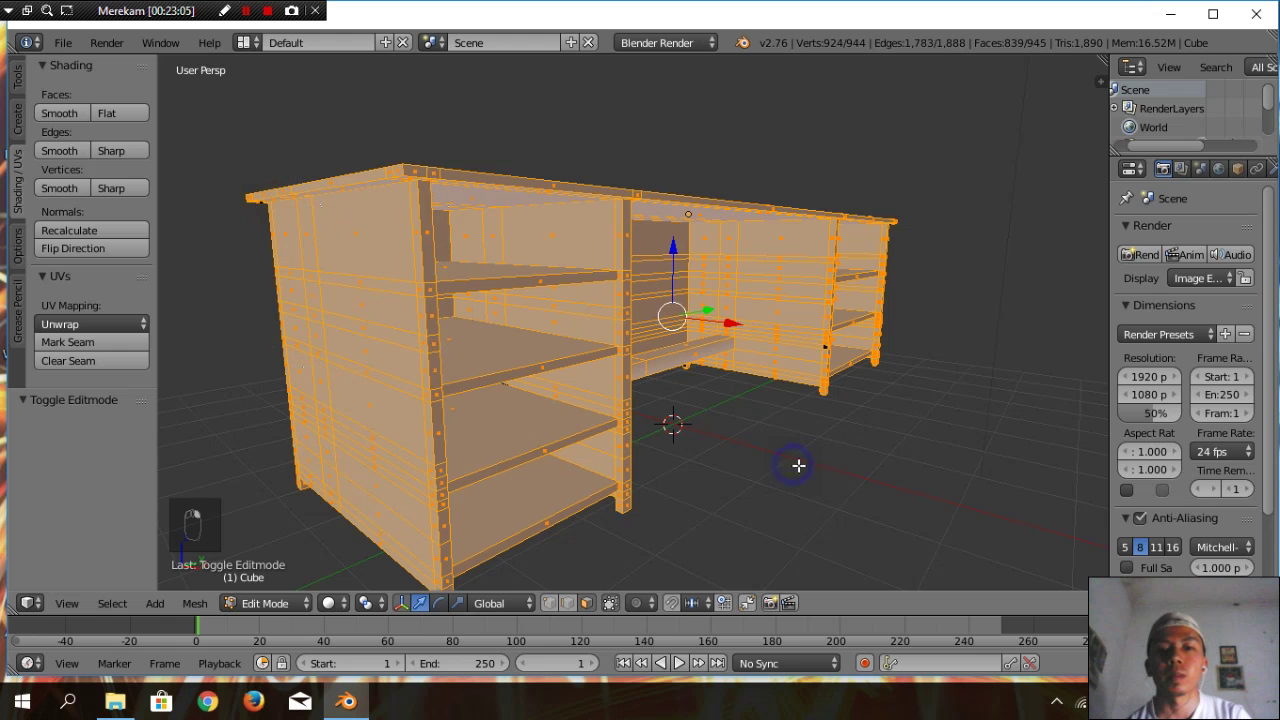
pyautogui.moveTo(814, 463)
pyautogui.mouseDown(button='middle')
pyautogui.moveTo(805, 409)
pyautogui.moveTo(783, 434)
pyautogui.moveTo(799, 439)
pyautogui.mouseUp(button='middle')
pyautogui.press('c')
pyautogui.moveTo(457, 366)
pyautogui.mouseDown()
pyautogui.moveTo(406, 358)
pyautogui.moveTo(452, 250)
pyautogui.mouseUp()
pyautogui.rightClick(723, 486)
# Circle-select the leftover back and inner side panel faces inside the right end compartment
pyautogui.moveTo(815, 524); pyautogui.dragTo(656, 513, button='middle')
pyautogui.scroll(2, 830, 420)
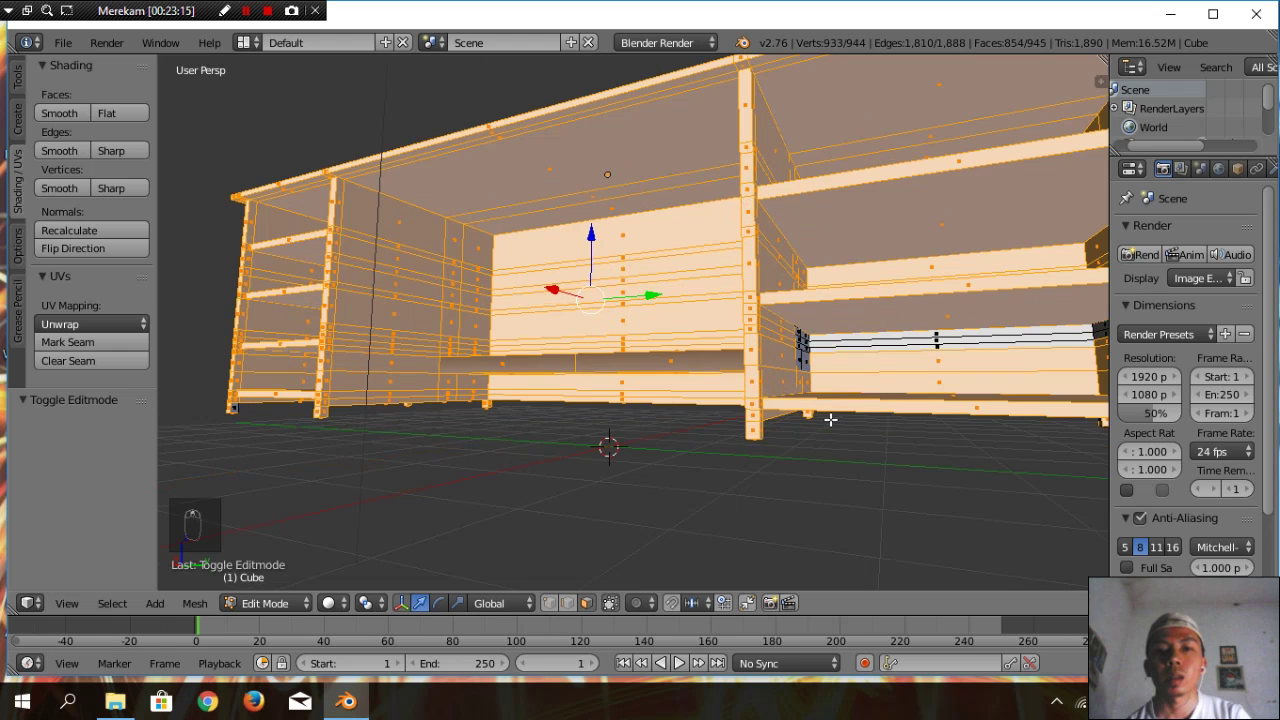
pyautogui.press('c')
pyautogui.moveTo(812, 345)
pyautogui.mouseDown()
pyautogui.moveTo(971, 357)
pyautogui.moveTo(937, 397)
pyautogui.mouseUp()
pyautogui.rightClick(911, 463)
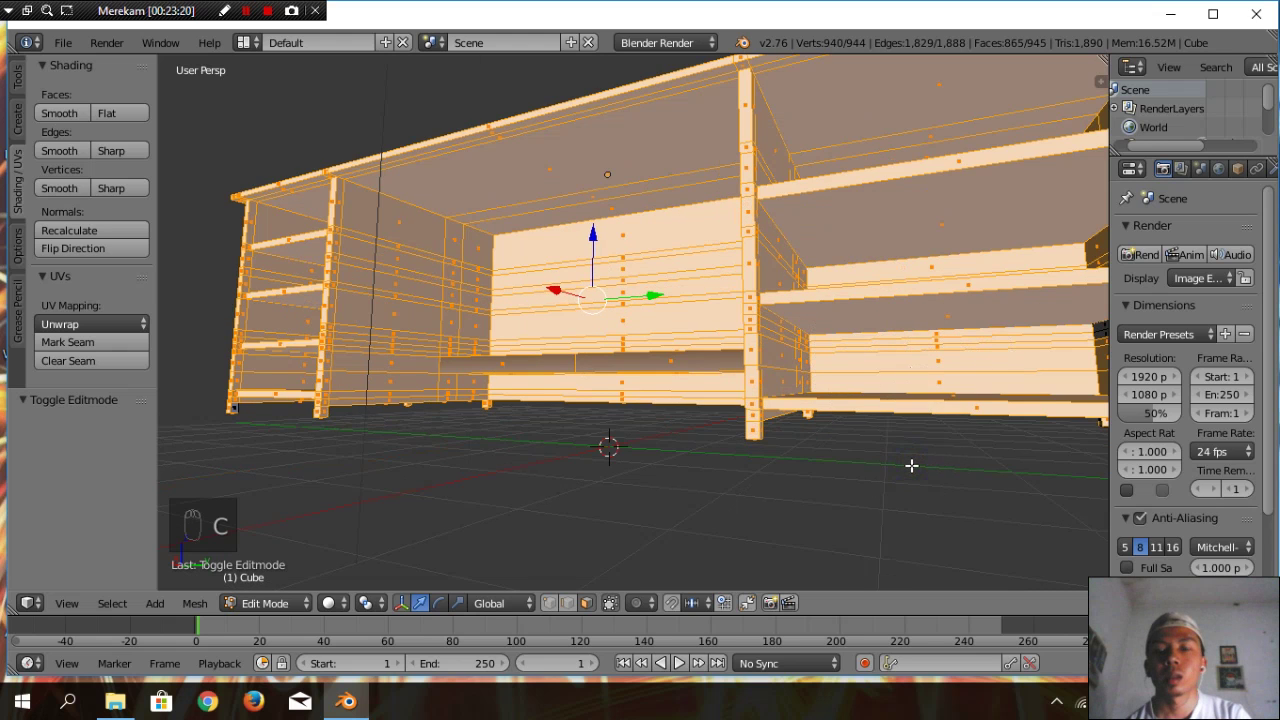
pyautogui.scroll(-1, 911, 465)
pyautogui.press('c')
pyautogui.click(995, 335)
pyautogui.rightClick(891, 494)
pyautogui.moveTo(877, 463); pyautogui.dragTo(929, 531, button='middle')
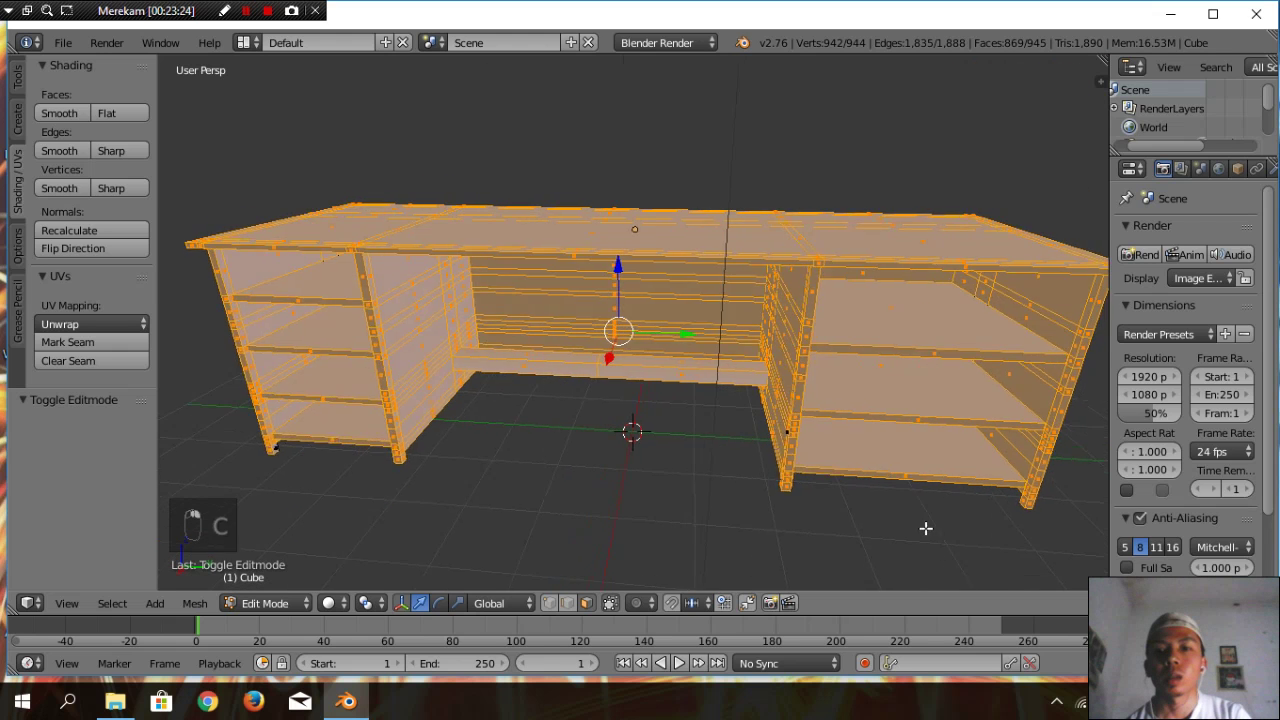
# Widen the properties editor and show the desk's material settings
pyautogui.scroll(-1, 926, 513)
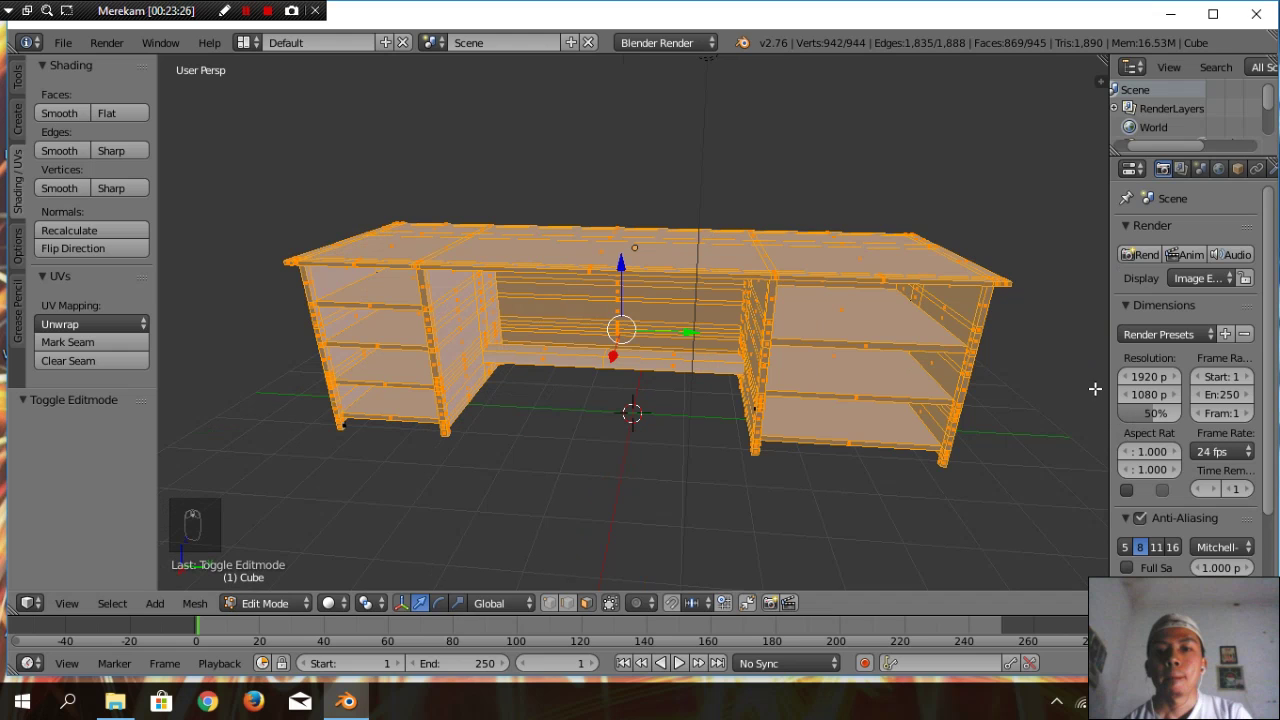
pyautogui.moveTo(1108, 386); pyautogui.dragTo(988, 410)
pyautogui.moveTo(971, 409); pyautogui.dragTo(956, 409)
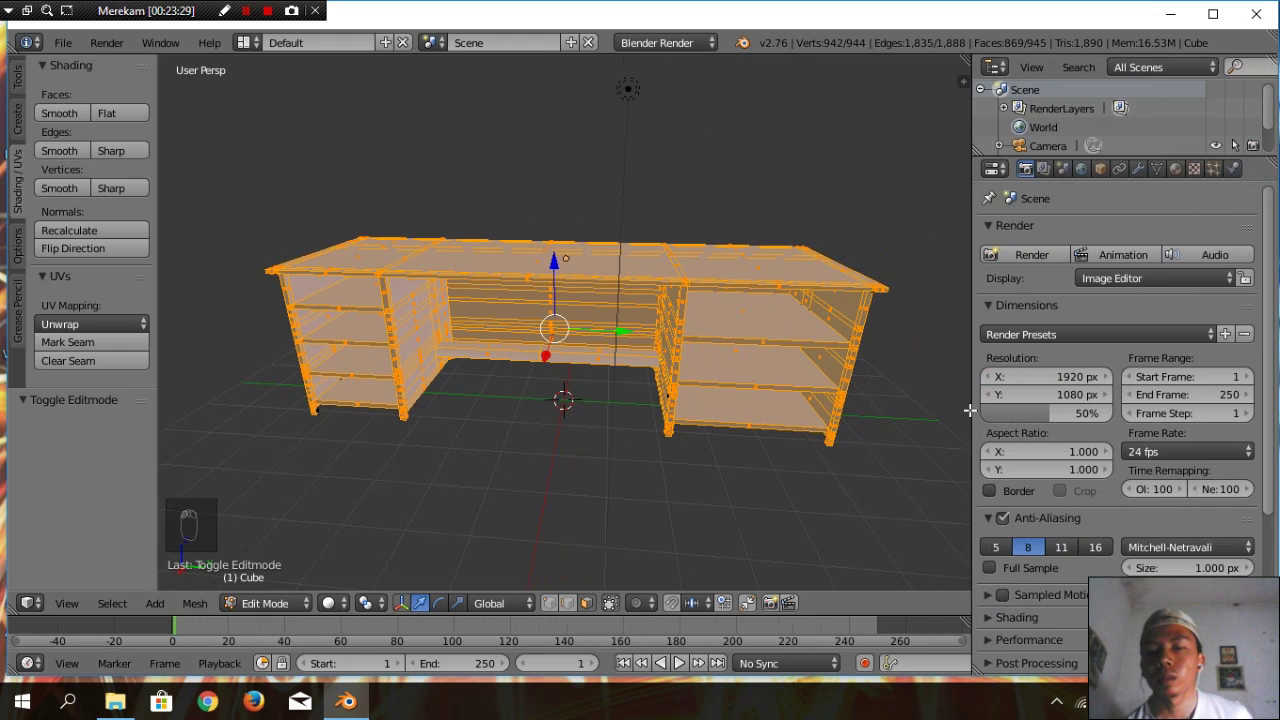
pyautogui.click(1174, 172)
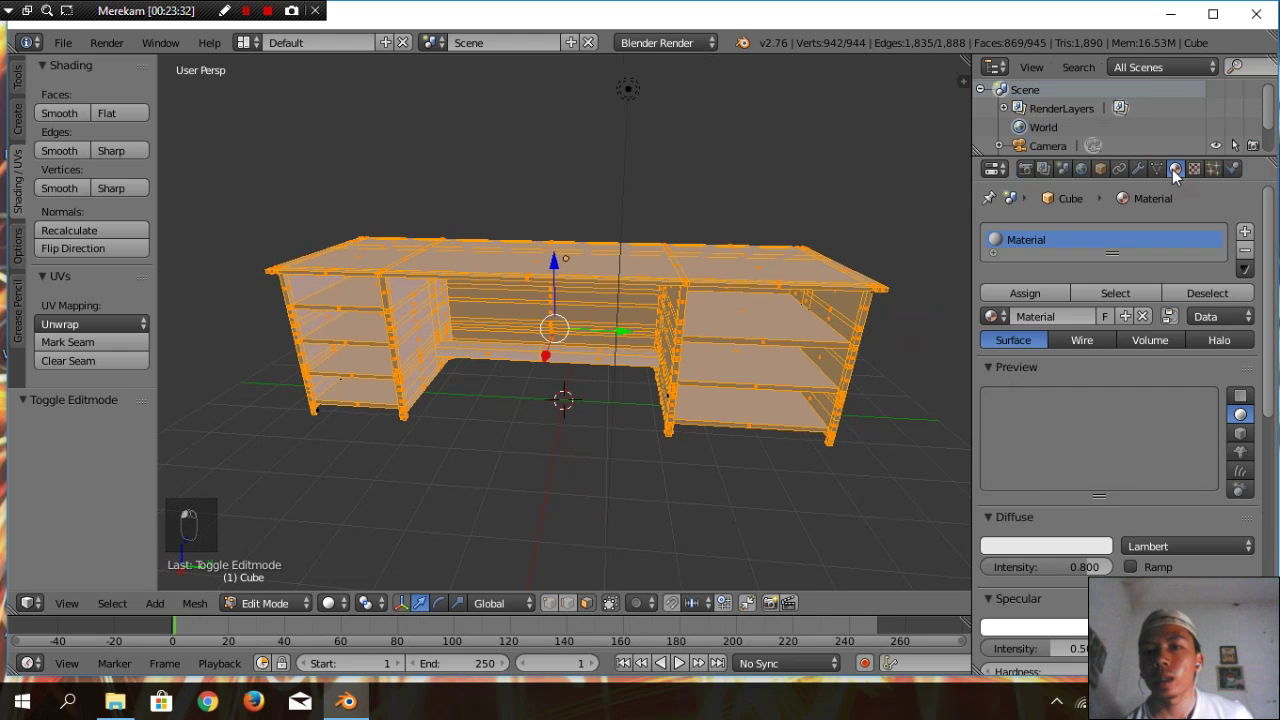
# Replace the desk's existing material with a new one and set its diffuse colour to RGB 0.897, 0.897, 0.897
pyautogui.click(1142, 317)
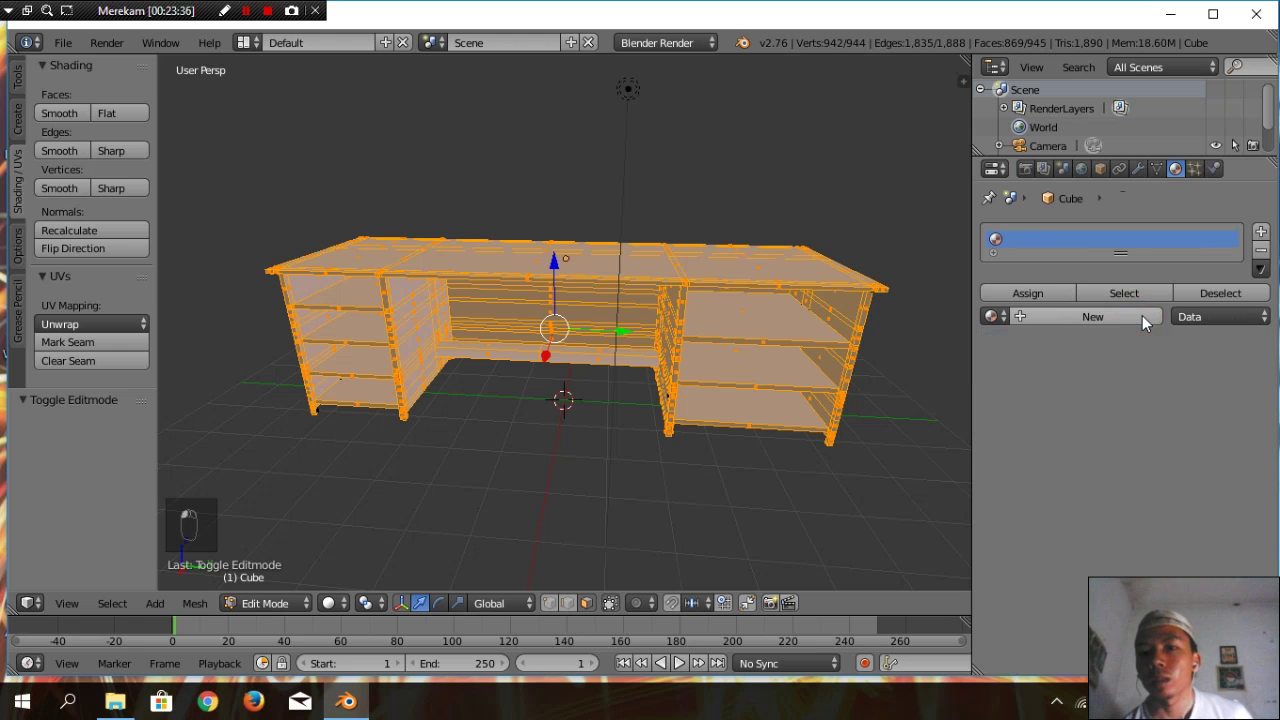
pyautogui.click(1109, 316)
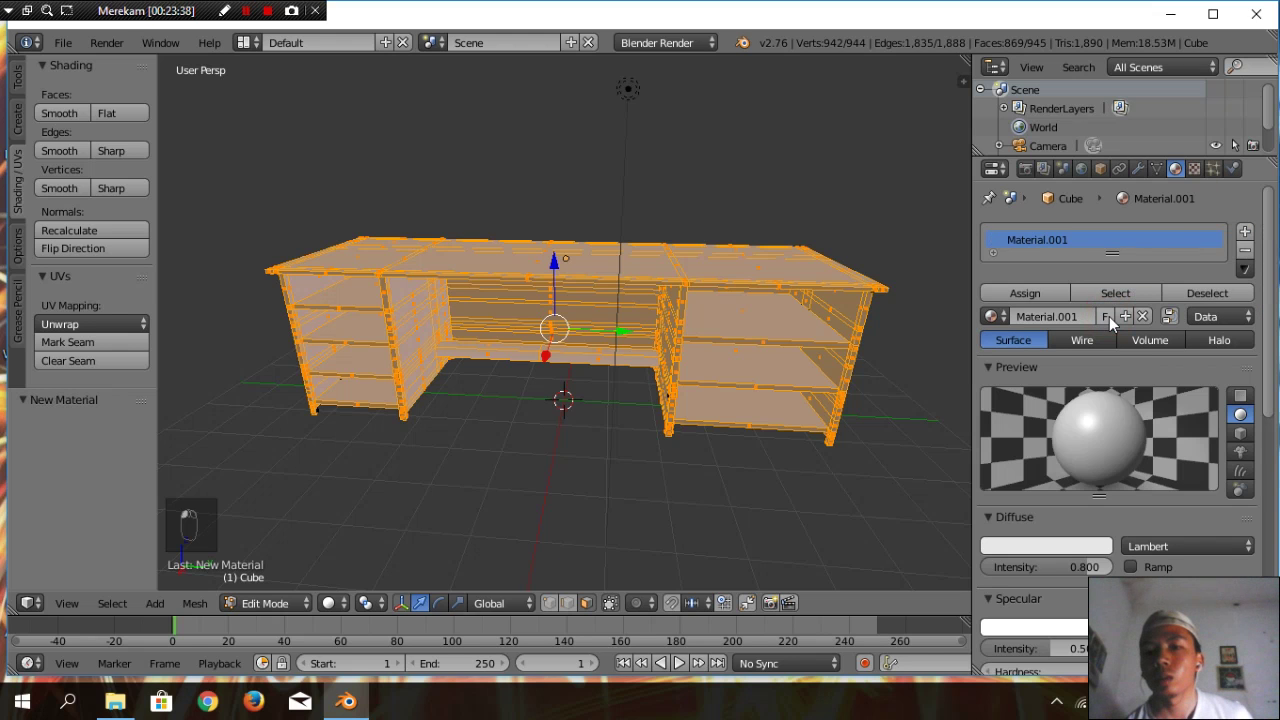
pyautogui.click(1056, 546)
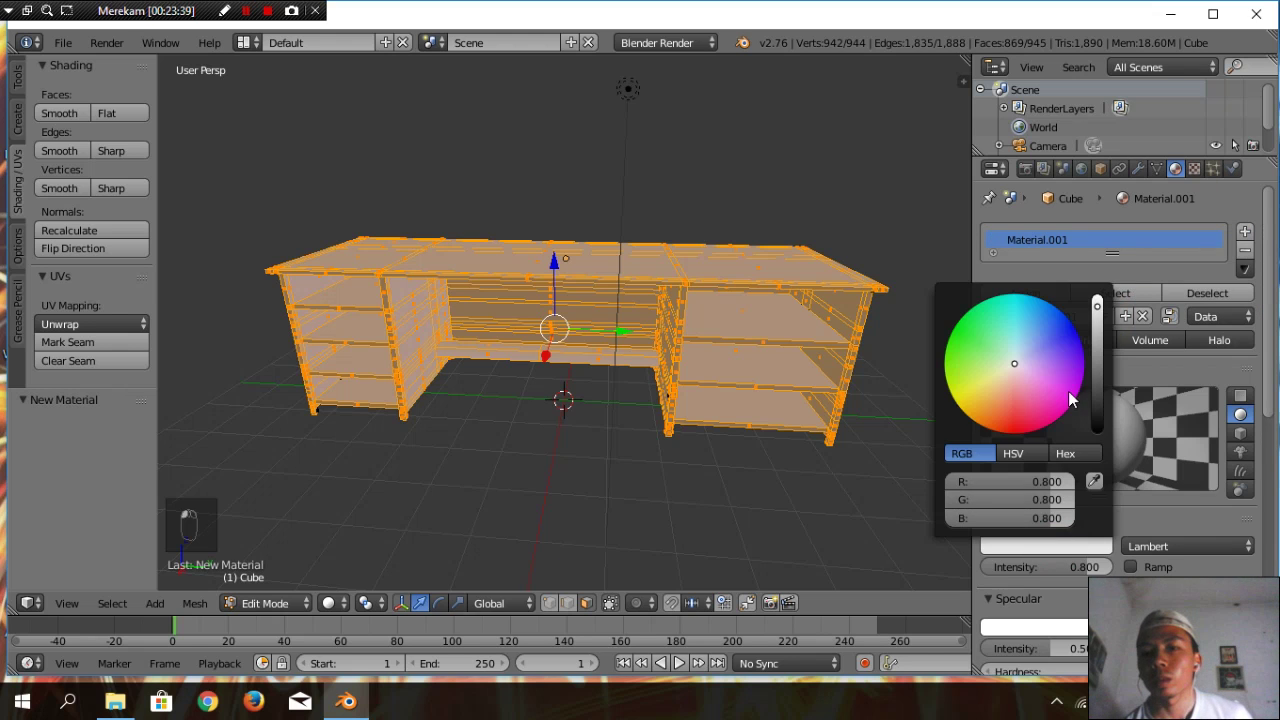
pyautogui.moveTo(1097, 306); pyautogui.dragTo(1097, 300)
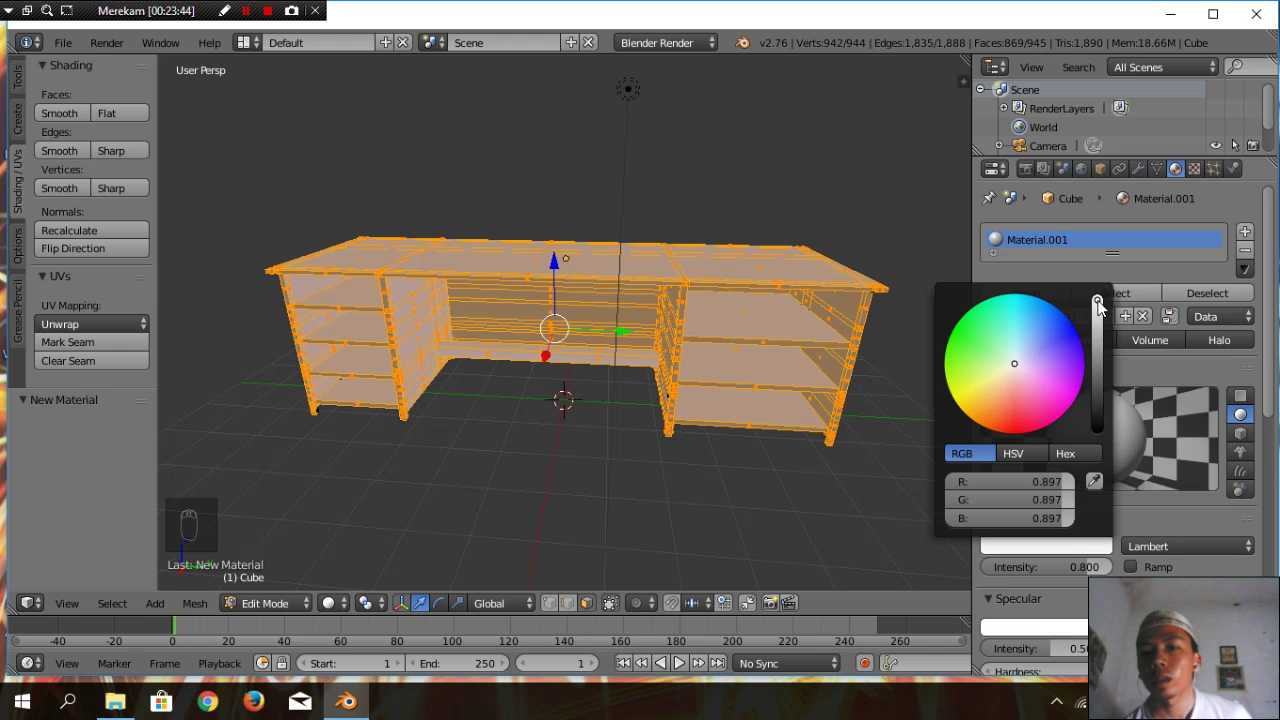
pyautogui.click(1176, 370)
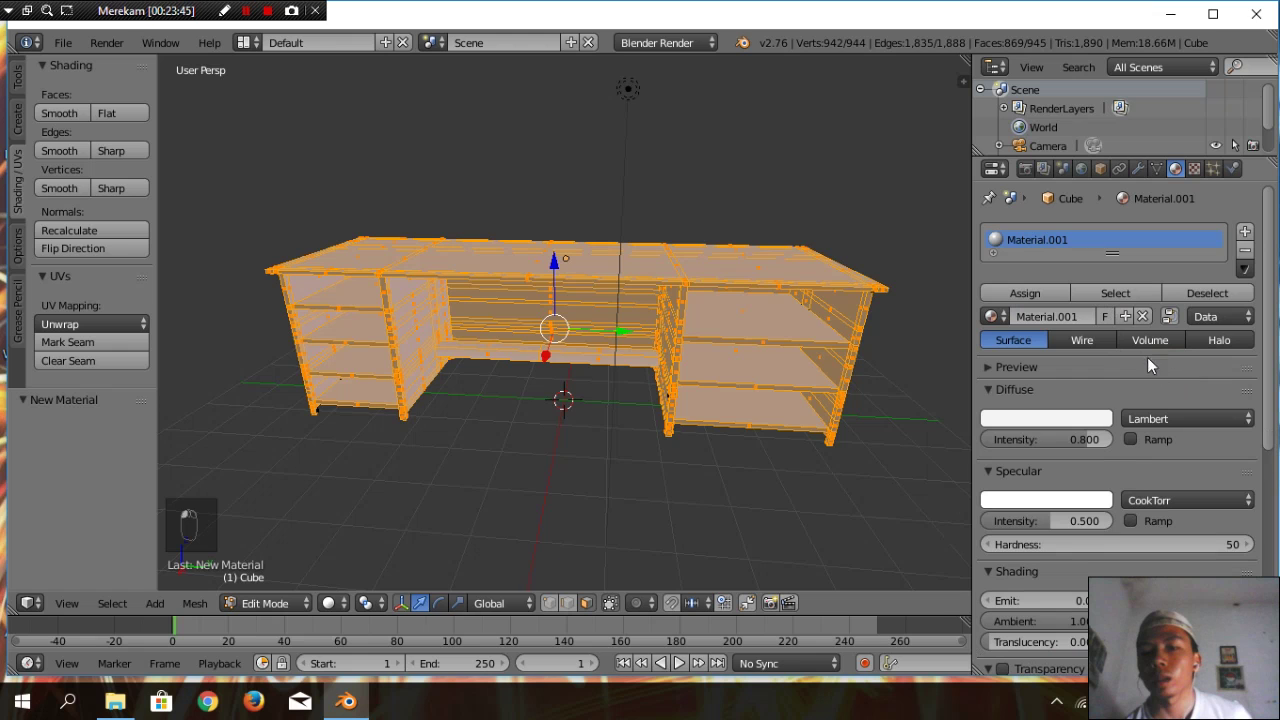
# Add a second material slot with a new material and set its diffuse colour to RGB 0.800, 0.716, 0.795
pyautogui.click(1245, 233)
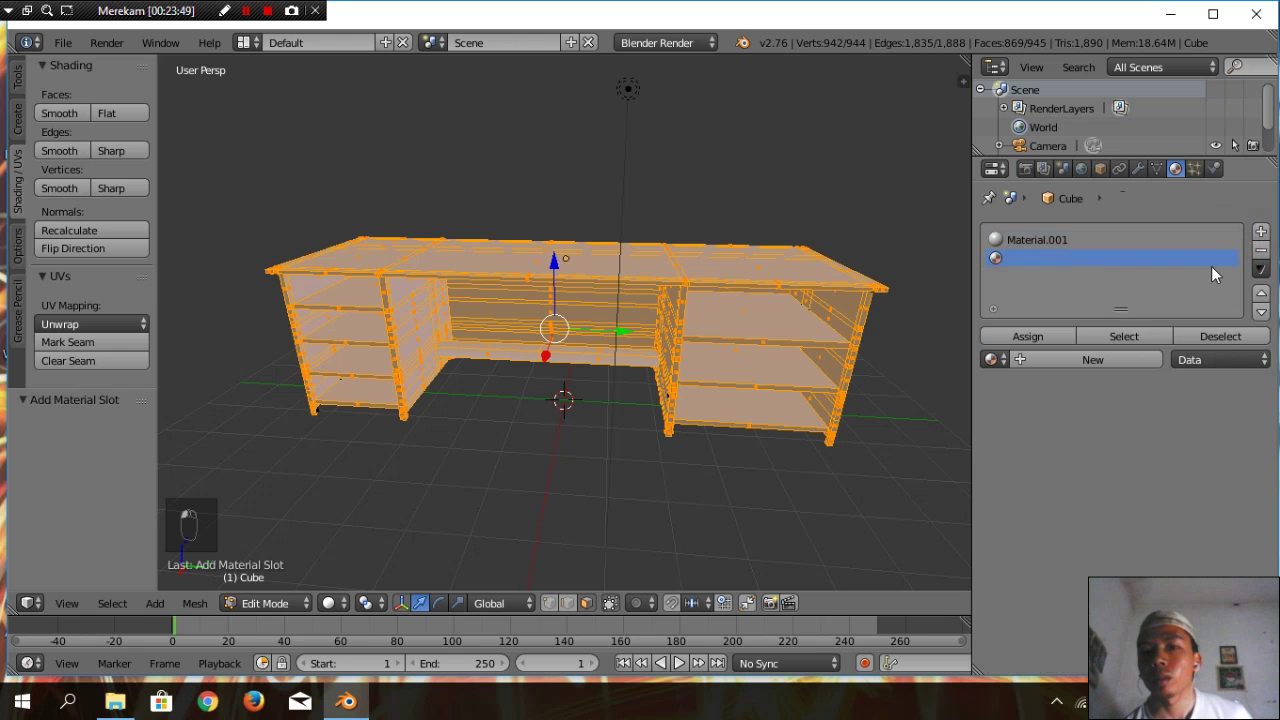
pyautogui.click(1107, 358)
pyautogui.click(1035, 461)
pyautogui.click(1017, 281)
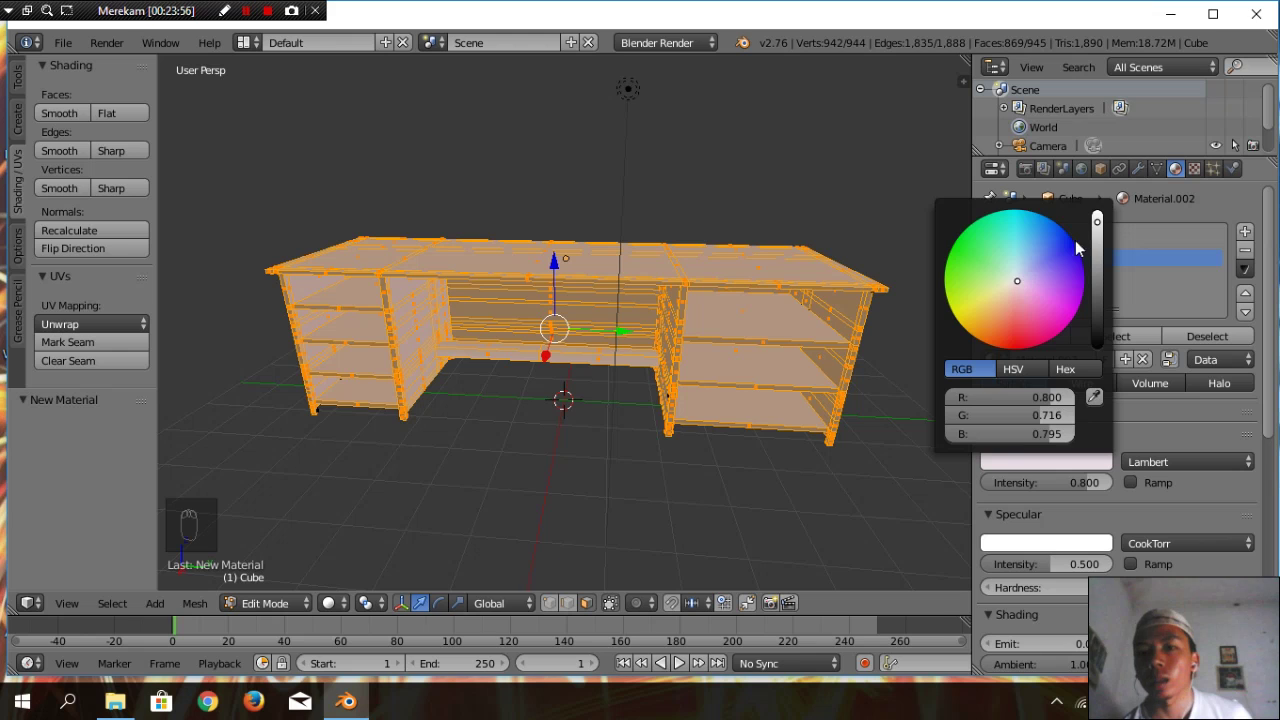
# Slightly darken the diffuse colour of Material.002 and add a new image texture to Material.001
pyautogui.moveTo(1097, 220); pyautogui.dragTo(1097, 228)
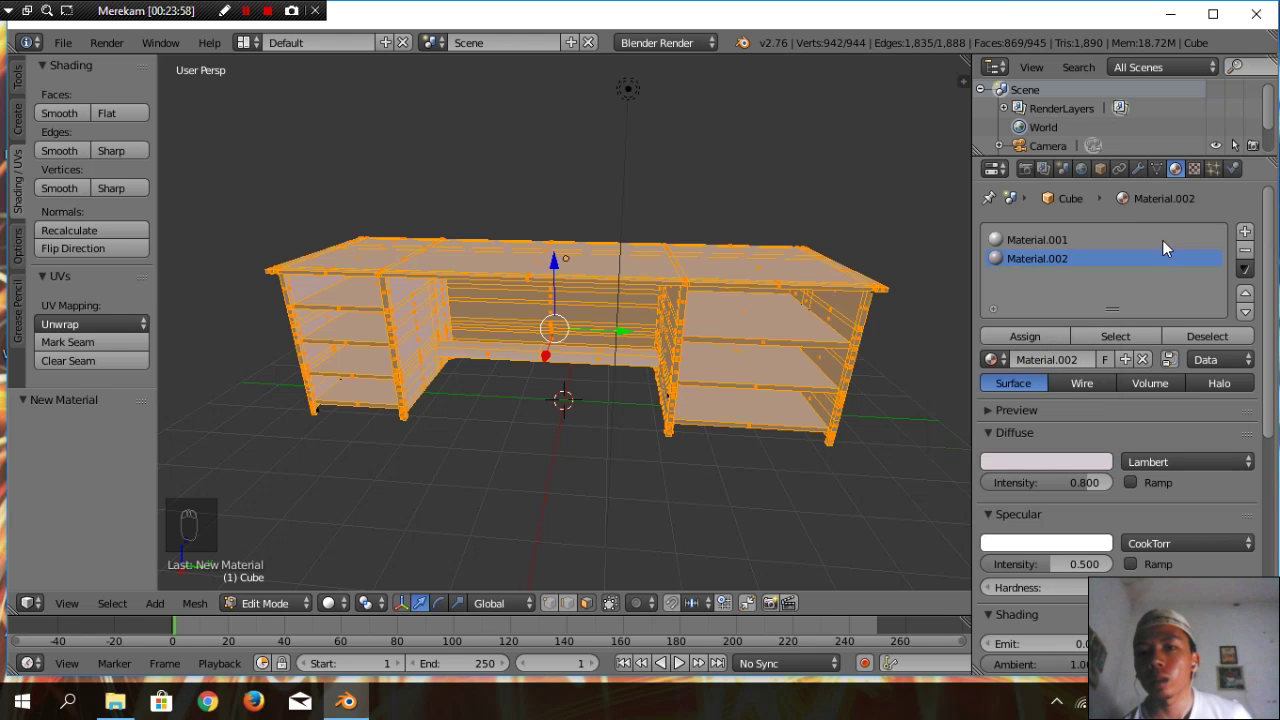
pyautogui.click(1095, 241)
pyautogui.click(1193, 169)
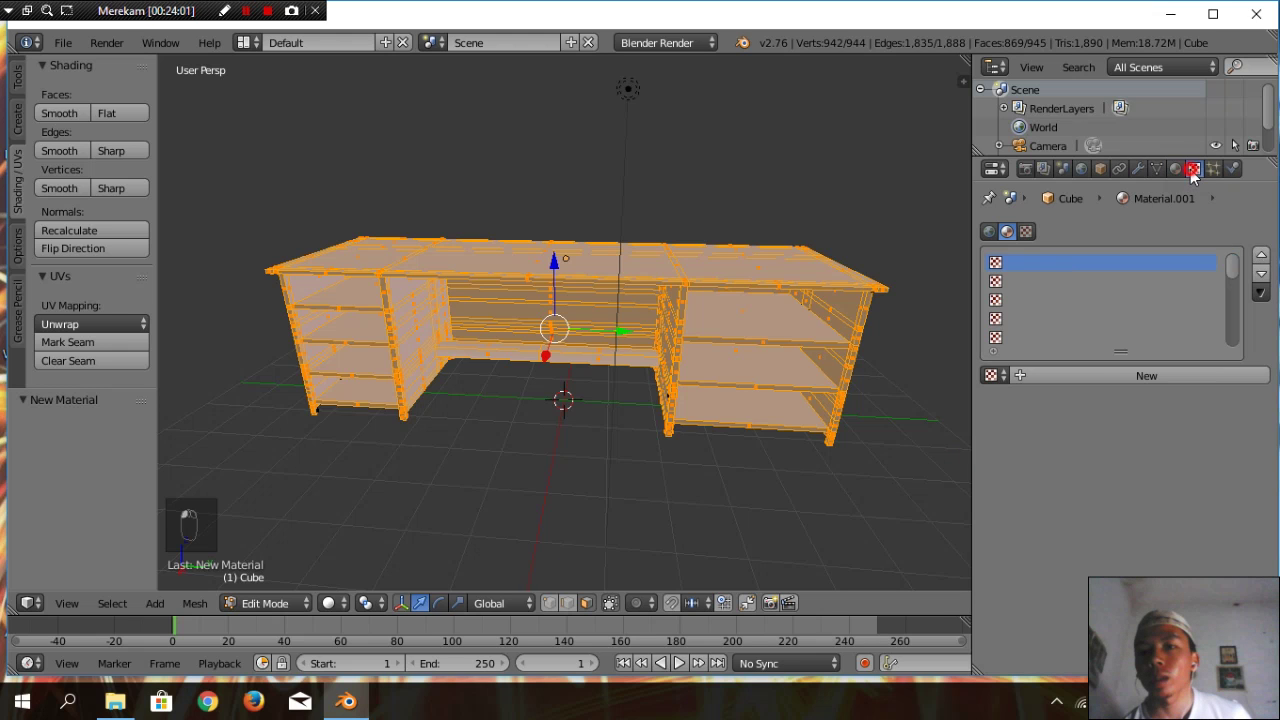
pyautogui.click(1140, 375)
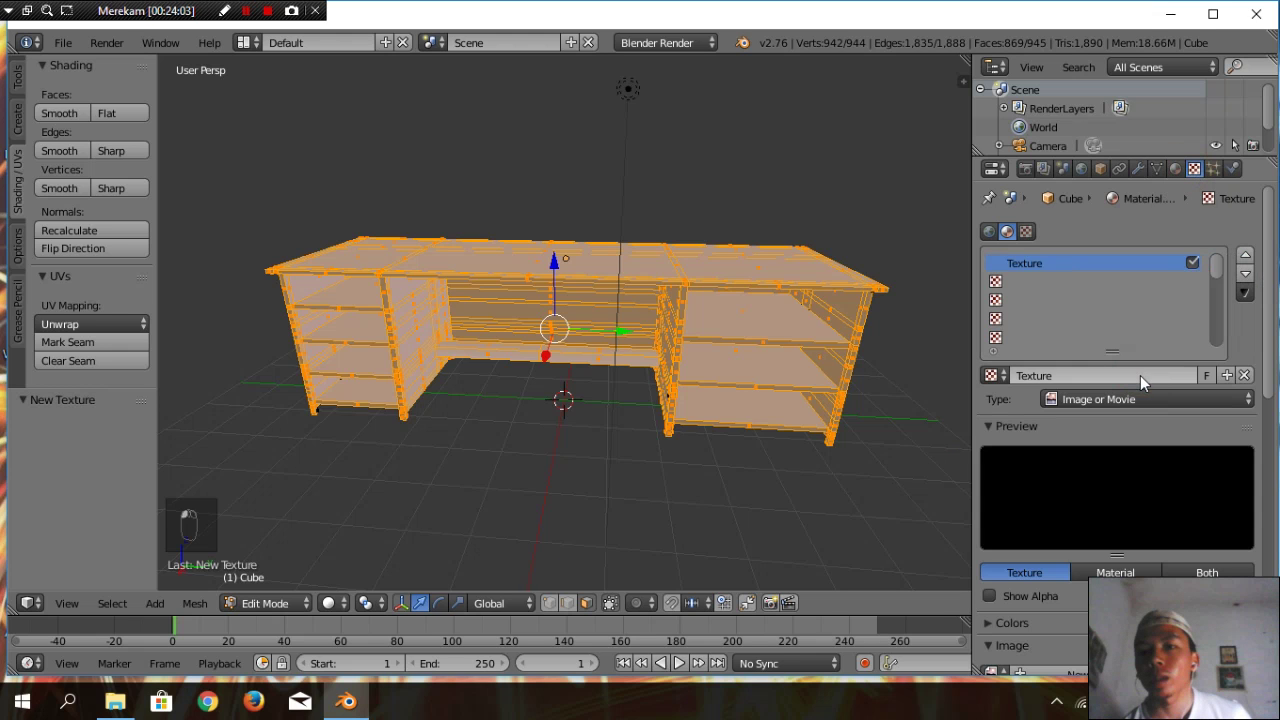
# Load kayusono.jpg from F:\SMESTER TIGA\Multimedia\Tekstur as the image of the new texture
pyautogui.scroll(-5, 1150, 500)
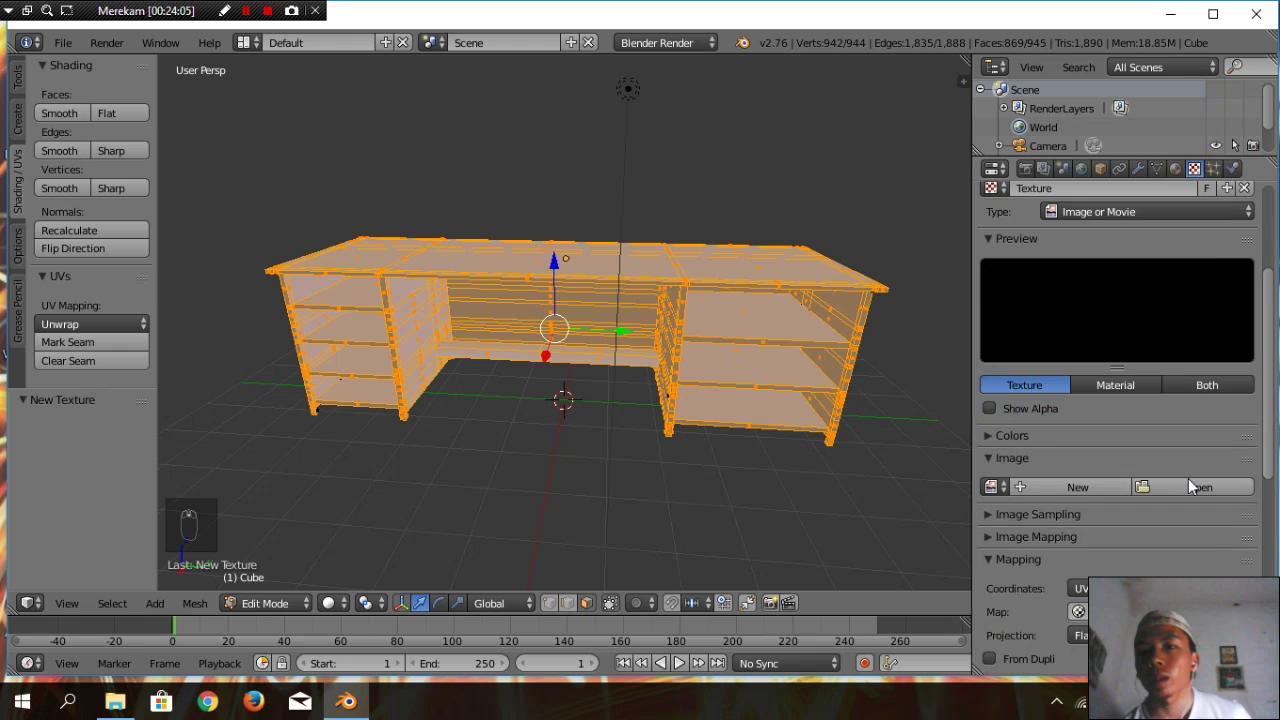
pyautogui.click(1193, 487)
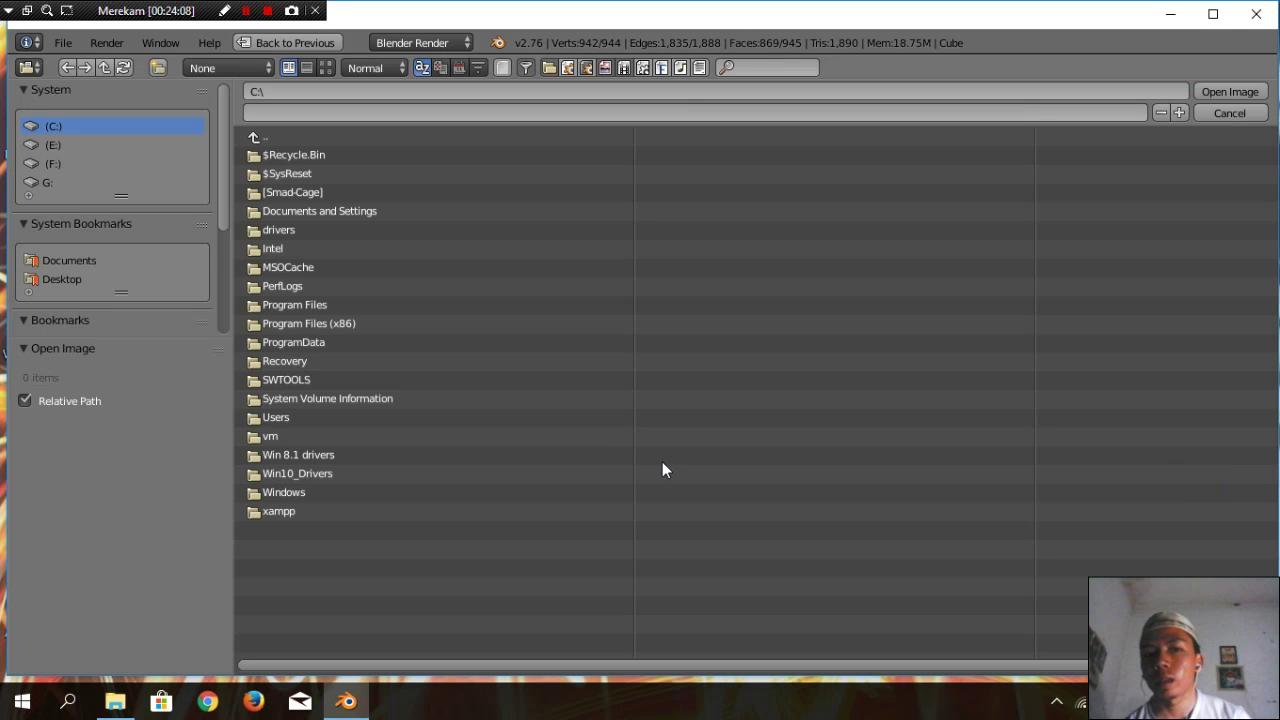
pyautogui.click(67, 164)
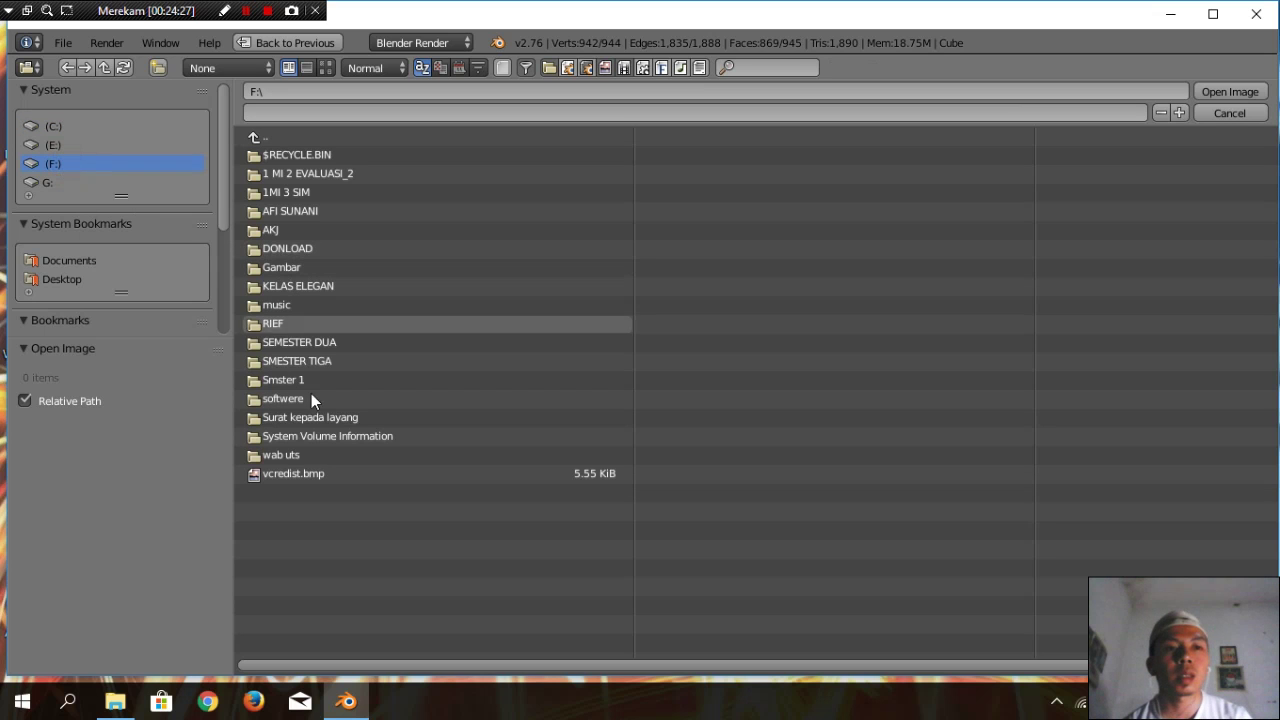
pyautogui.click(339, 361)
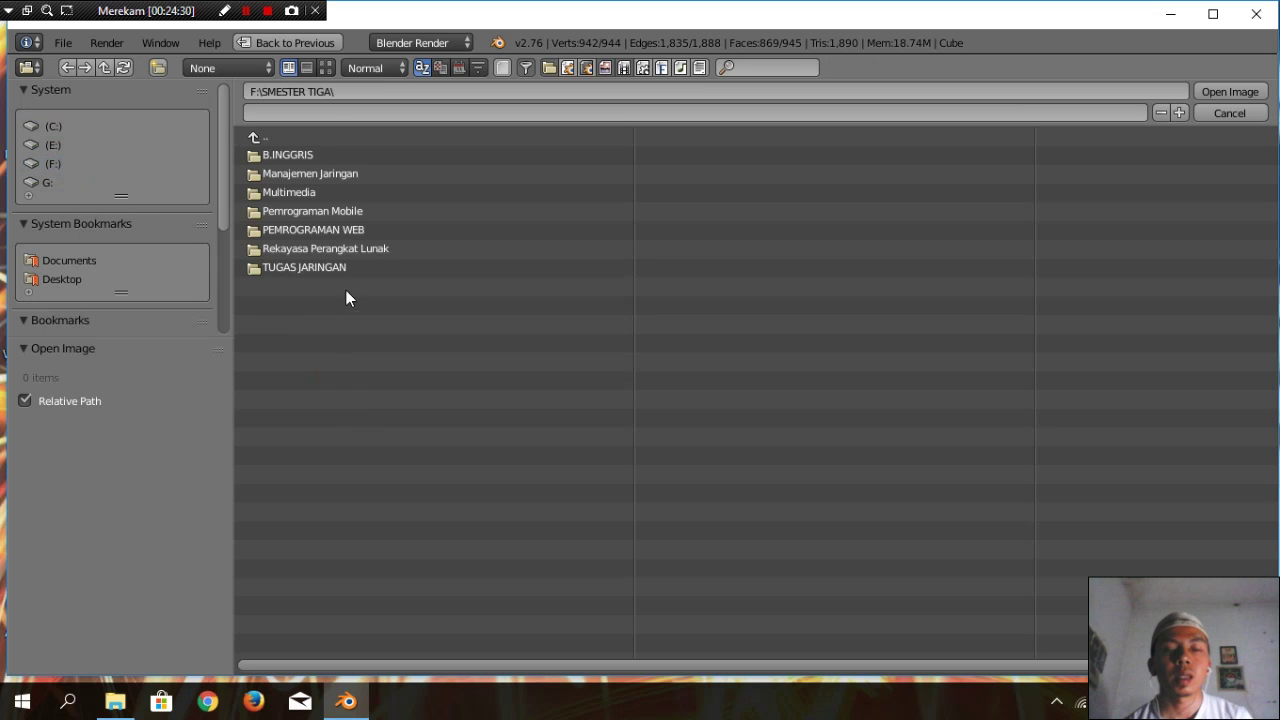
pyautogui.click(355, 193)
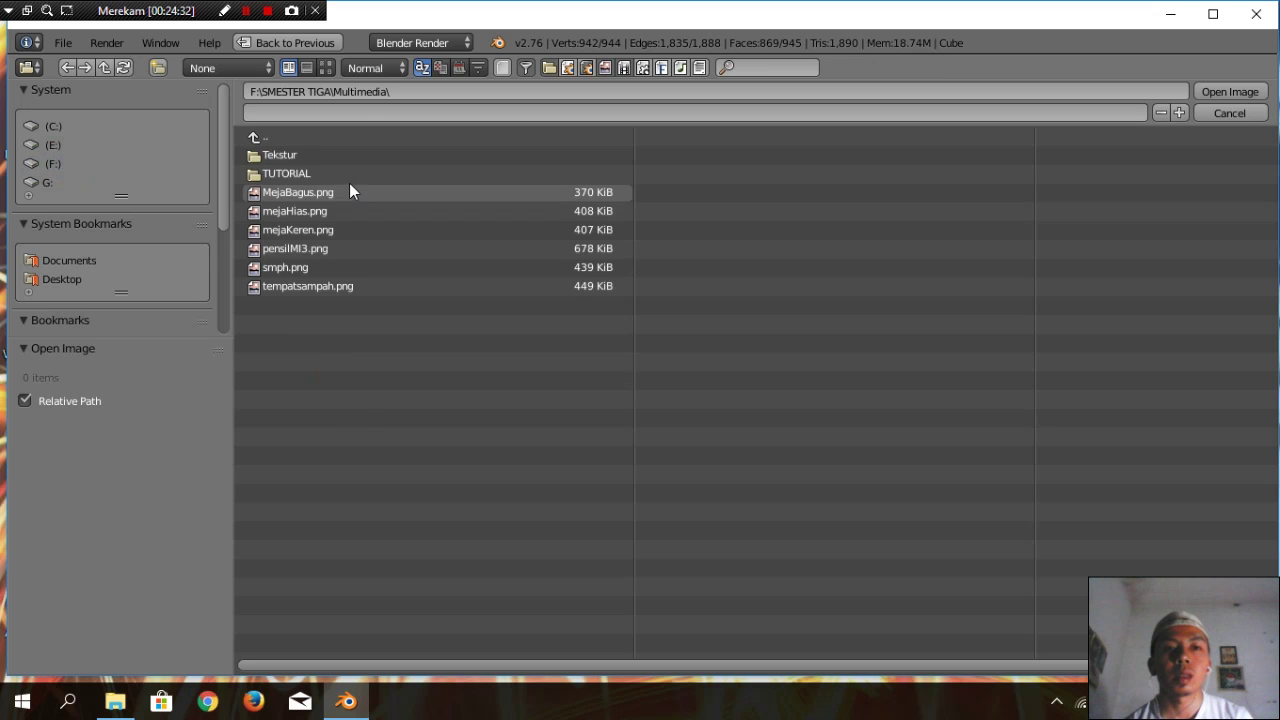
pyautogui.click(350, 155)
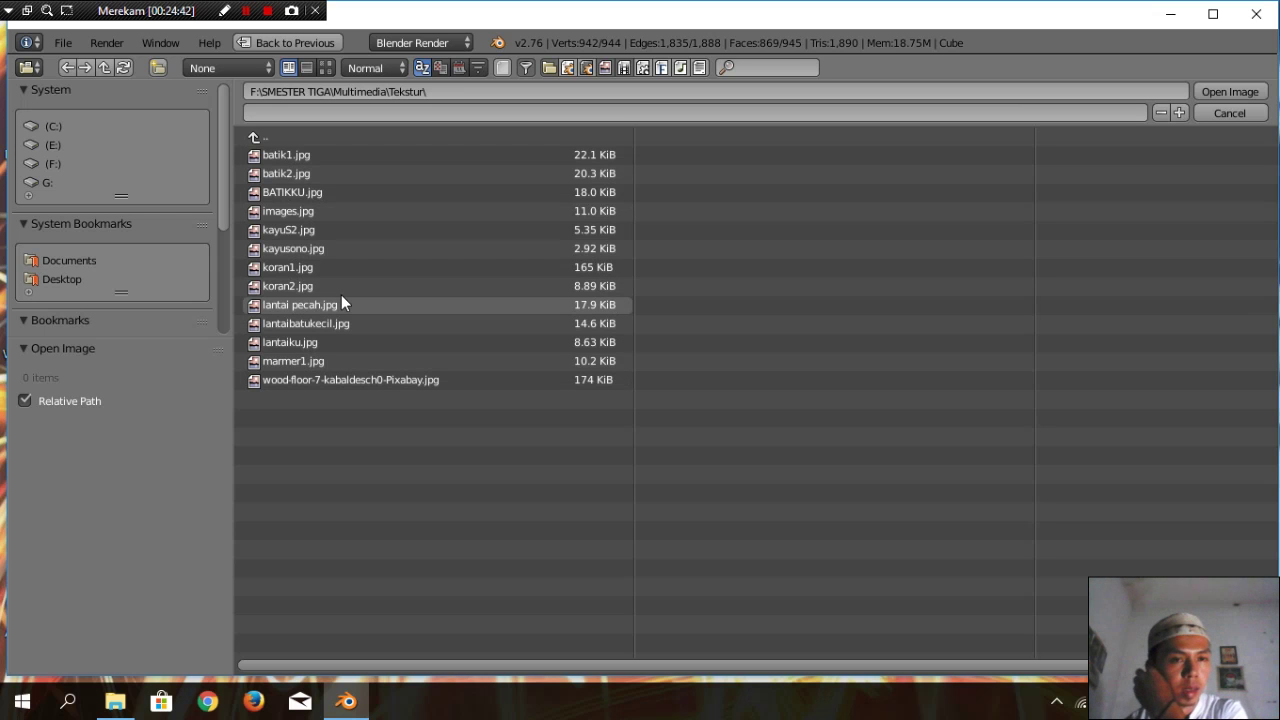
pyautogui.click(295, 250)
pyautogui.click(1215, 91)
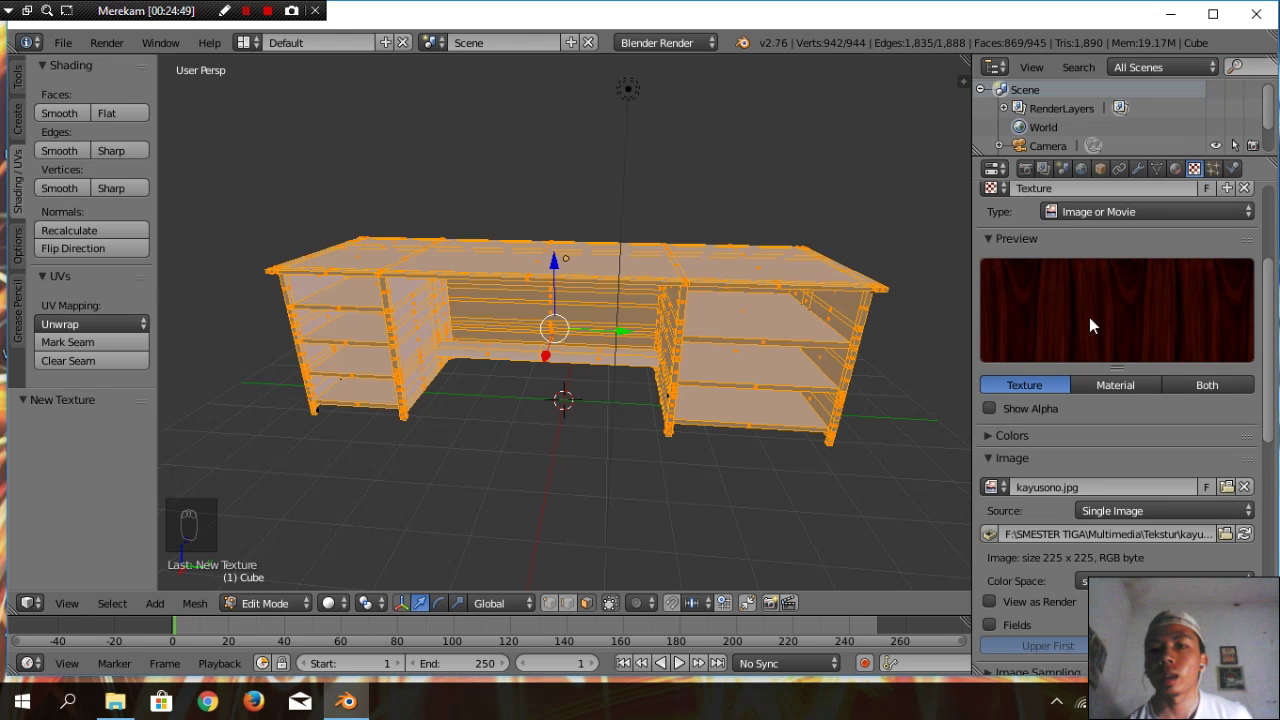
# Set the texture mapping coordinates to Generated with Flat projection
pyautogui.scroll(-10, 1136, 318)
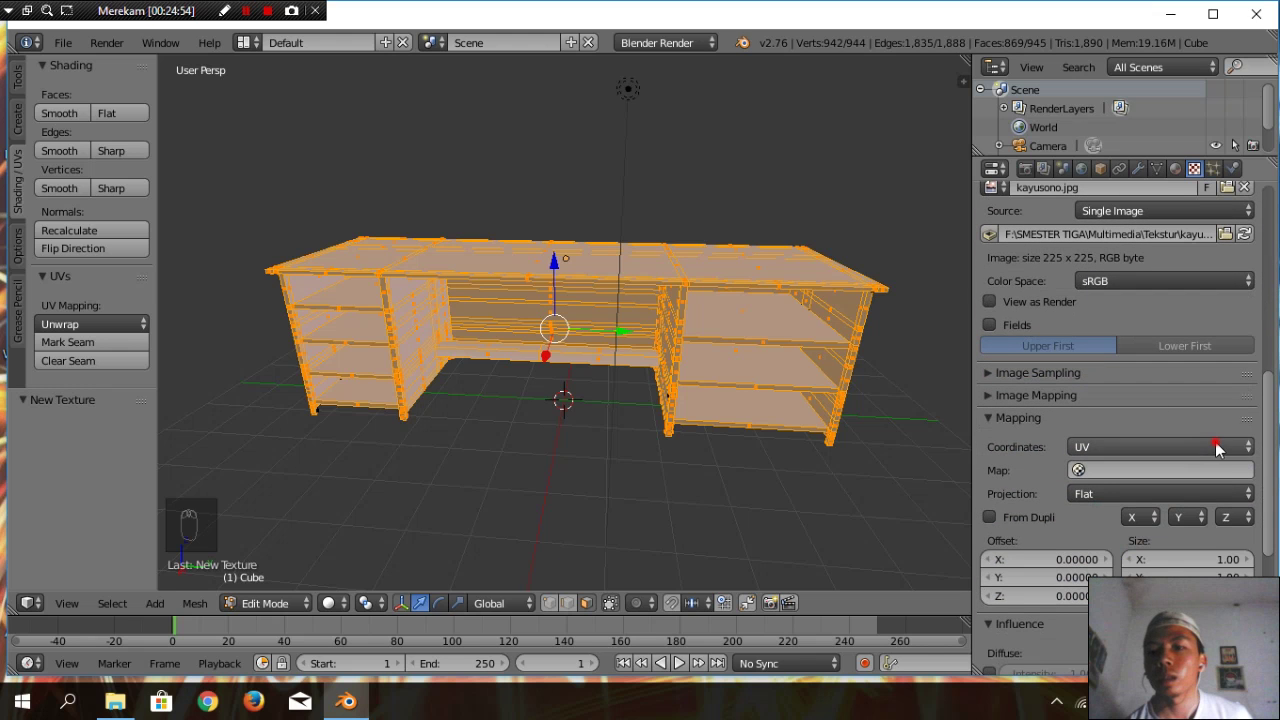
pyautogui.click(1210, 444)
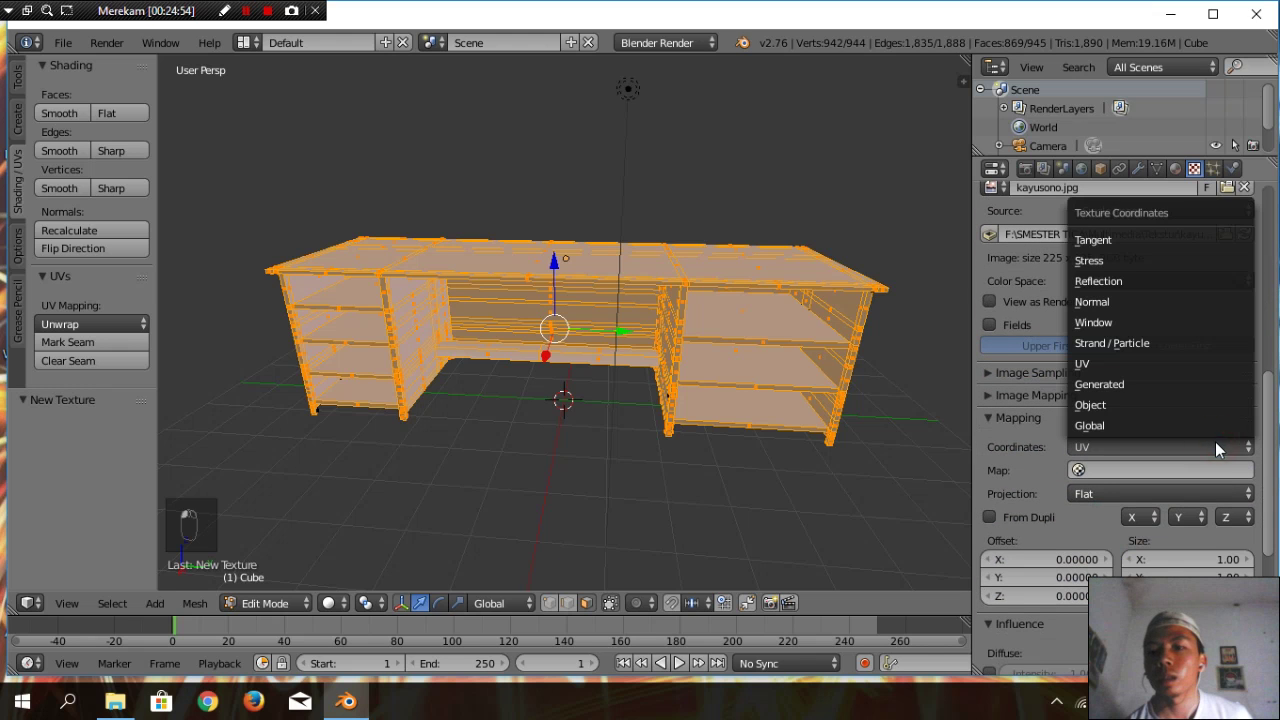
pyautogui.click(1093, 385)
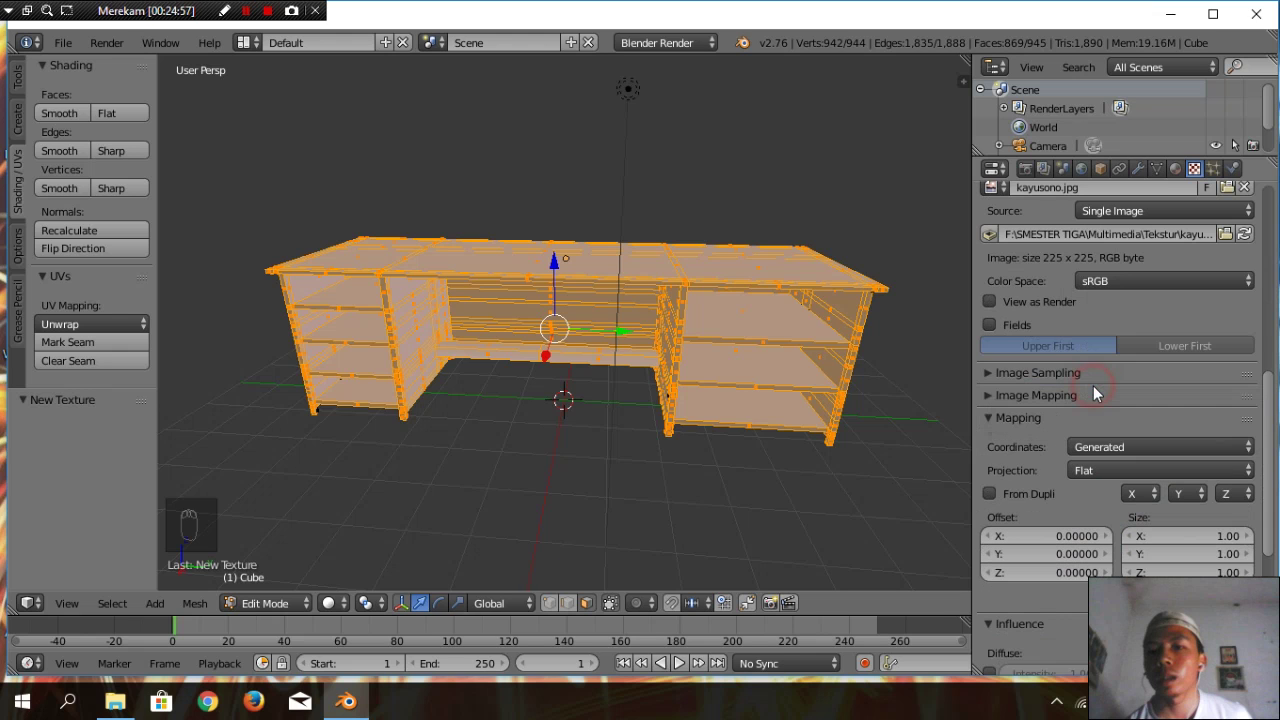
pyautogui.click(1110, 470)
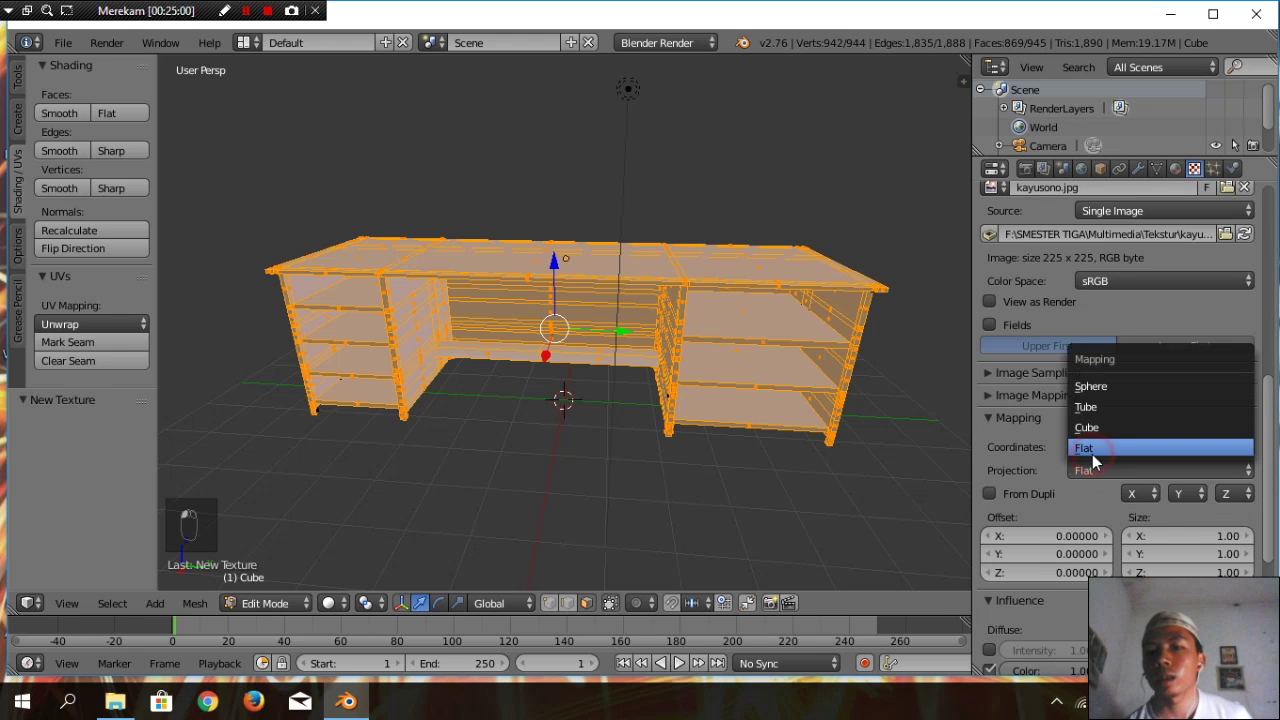
pyautogui.click(1092, 454)
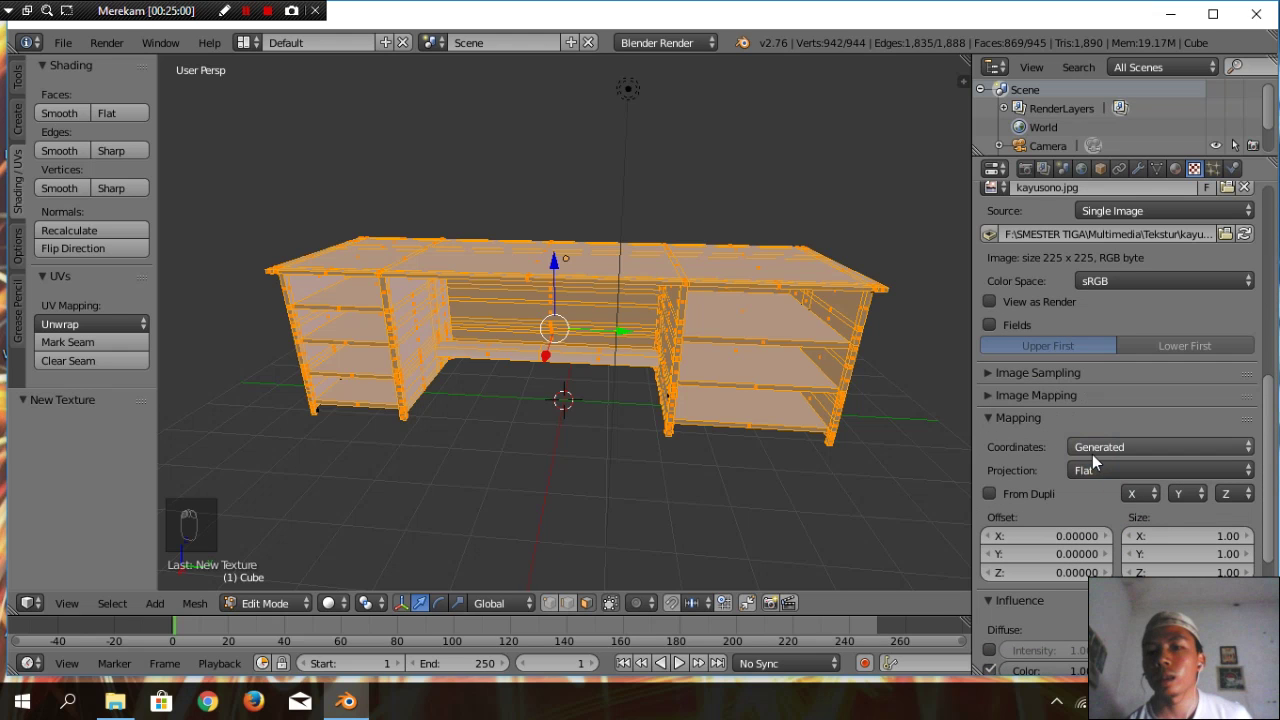
# Switch the viewport shading to Material, deselect the whole desk mesh and inspect the wood texture from several sides
pyautogui.click(338, 603)
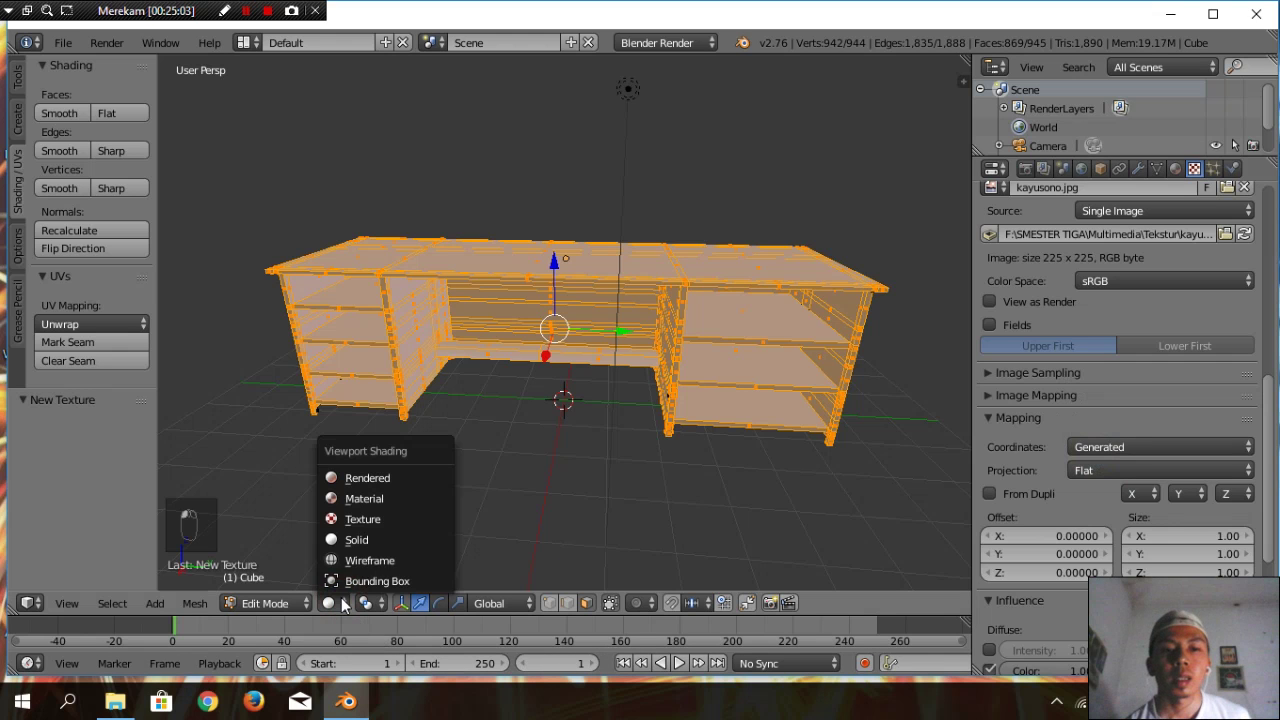
pyautogui.click(356, 497)
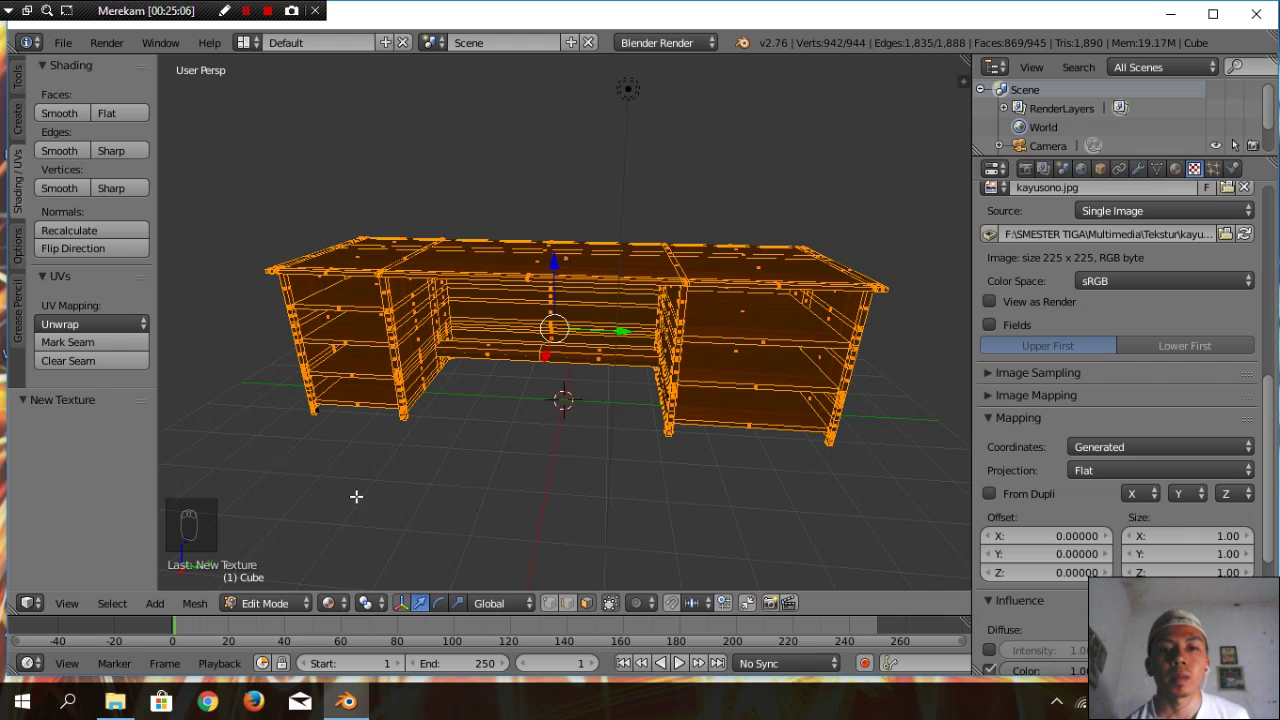
pyautogui.moveTo(851, 511); pyautogui.dragTo(813, 551, button='middle')
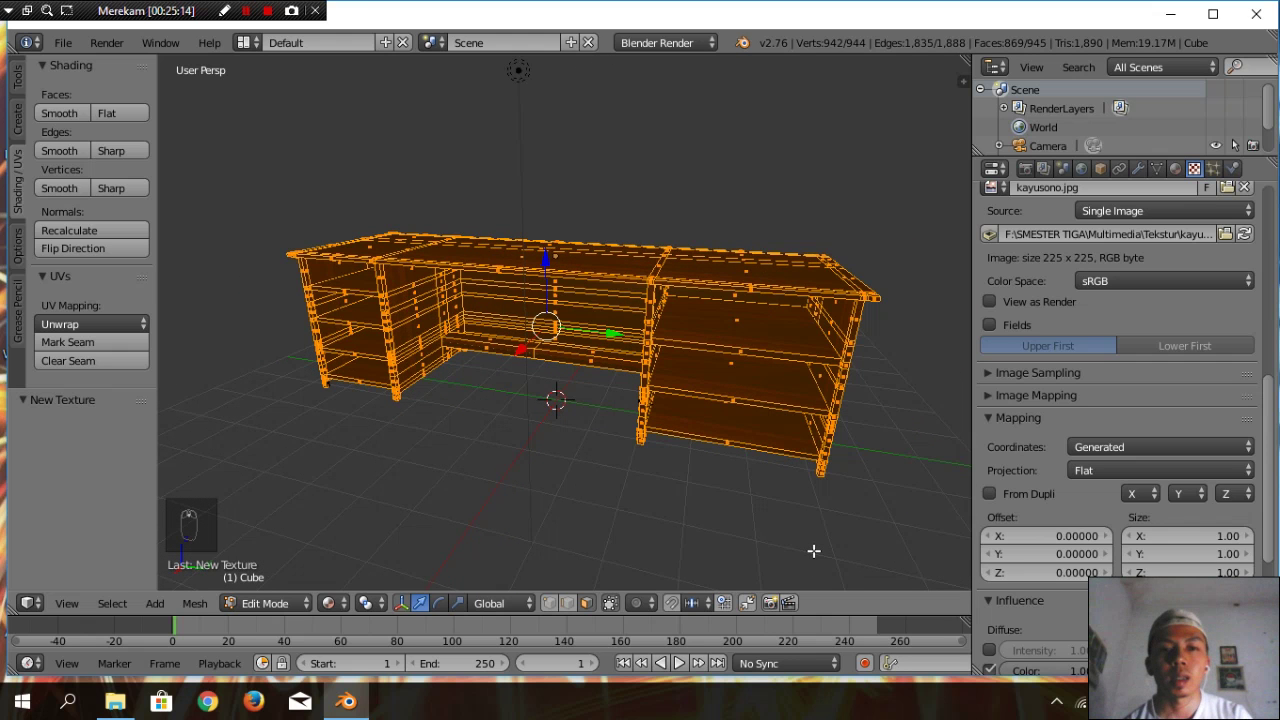
pyautogui.press('a')
pyautogui.moveTo(866, 517)
pyautogui.mouseDown(button='middle')
pyautogui.moveTo(897, 411)
pyautogui.moveTo(814, 564)
pyautogui.moveTo(886, 506)
pyautogui.moveTo(867, 507)
pyautogui.mouseUp(button='middle')
pyautogui.scroll(-3, 850, 495)
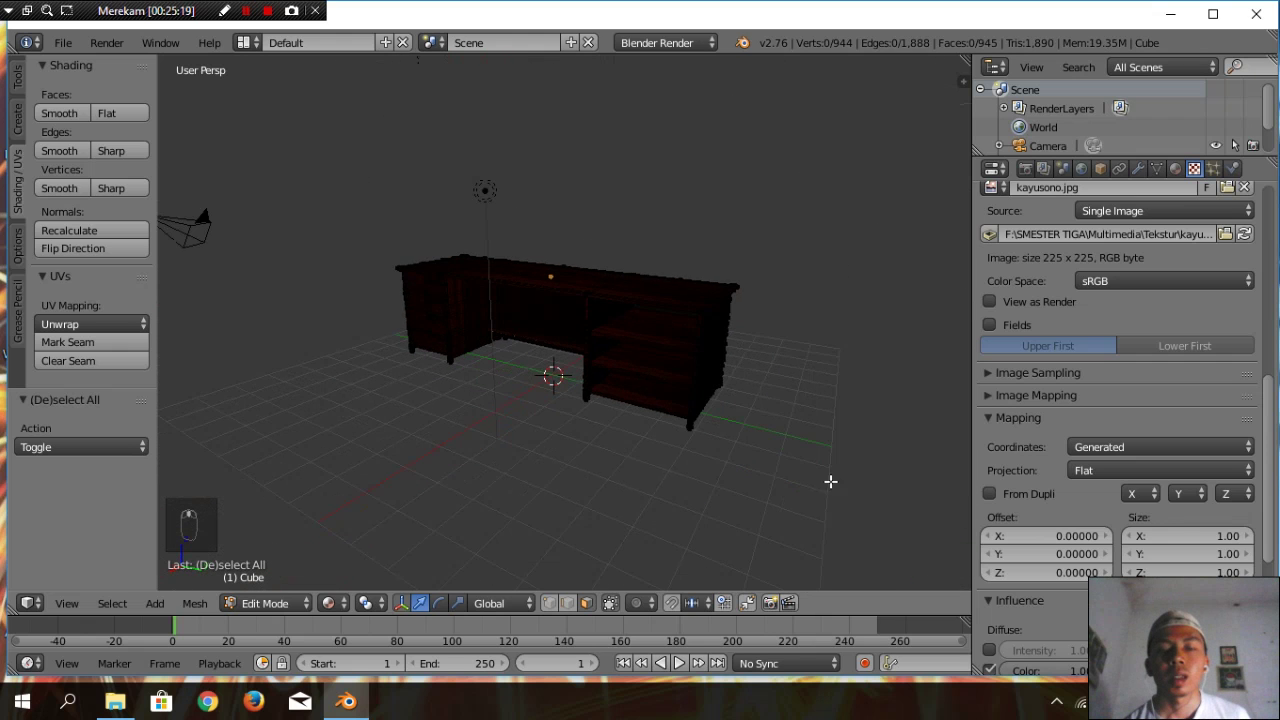
pyautogui.moveTo(773, 473); pyautogui.dragTo(624, 502, button='middle')
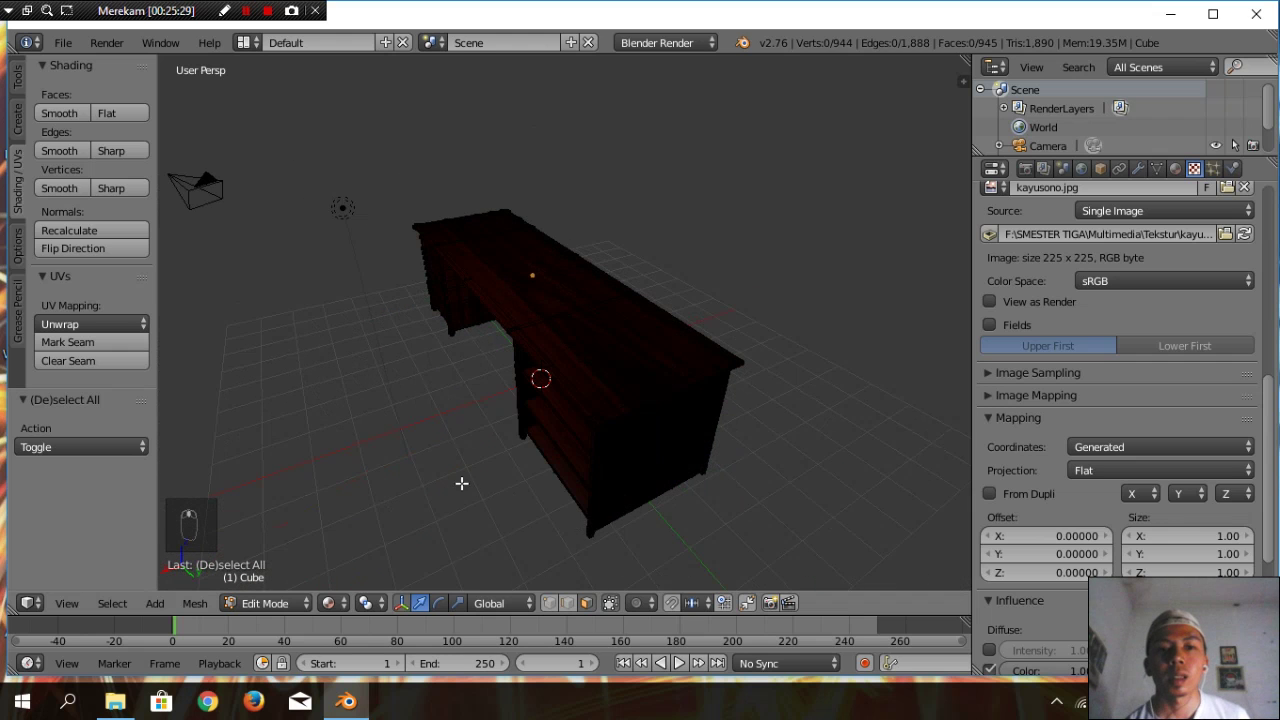
# Leave Edit Mode, duplicate the lamp and place the copy by the open-shelf end of the desk, offset about -7.56, 6.20, -2.45
pyautogui.rightClick(342, 208)
pyautogui.click(342, 209)
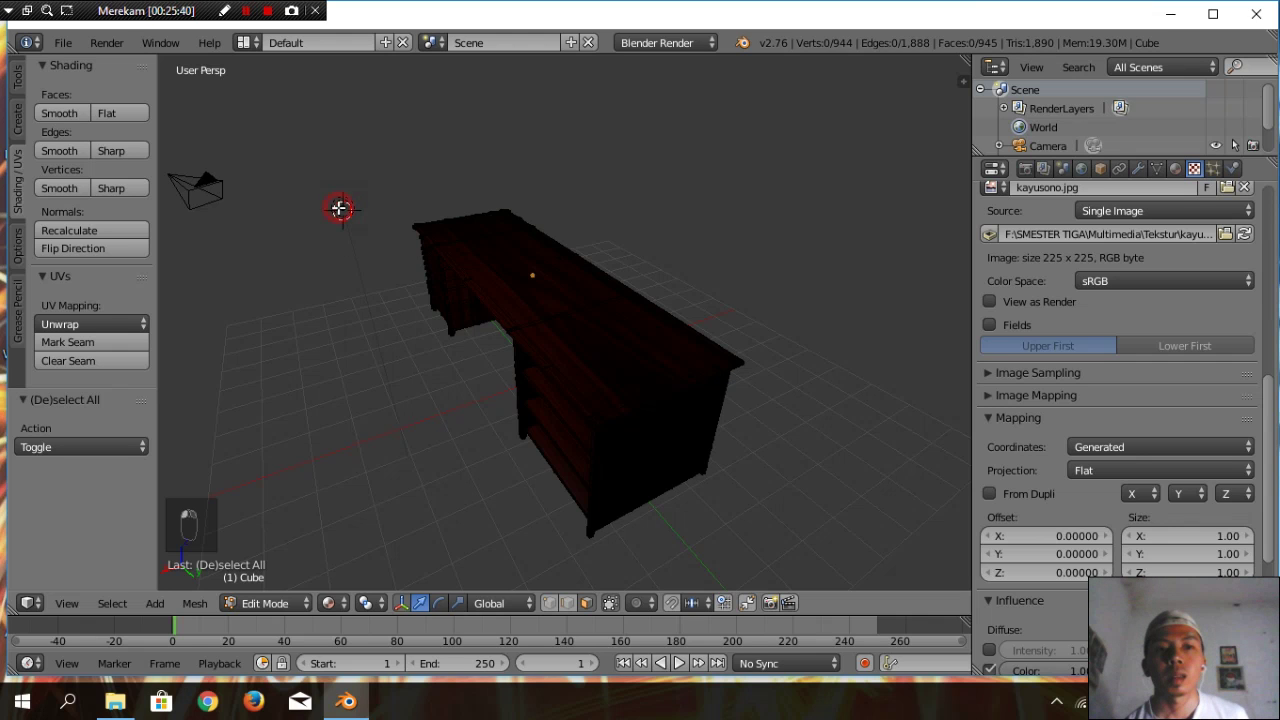
pyautogui.press('Tab')
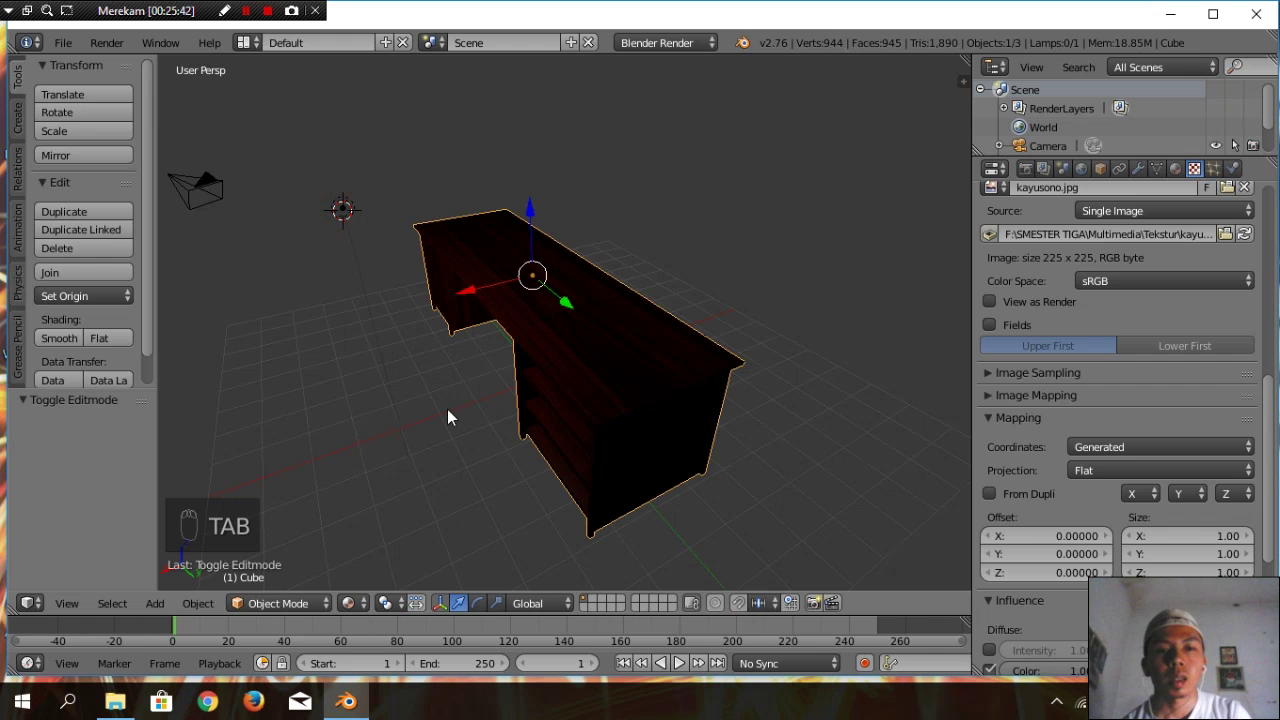
pyautogui.rightClick(342, 208)
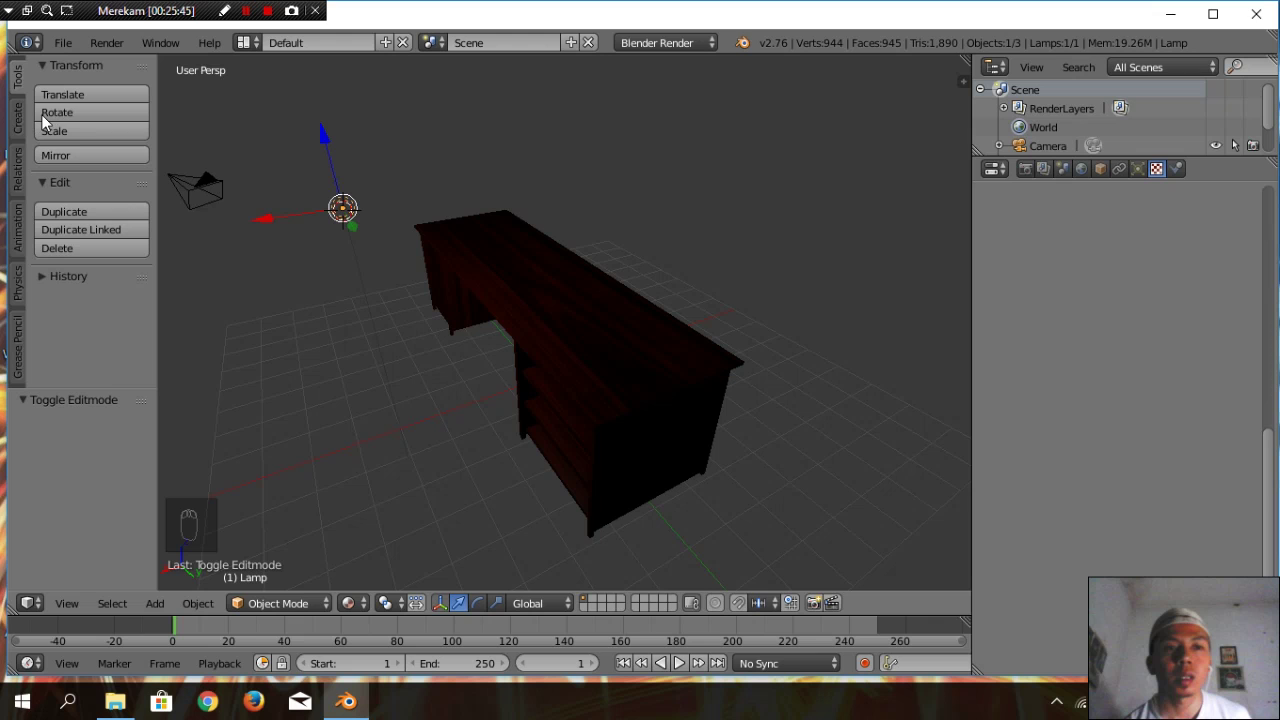
pyautogui.click(49, 212)
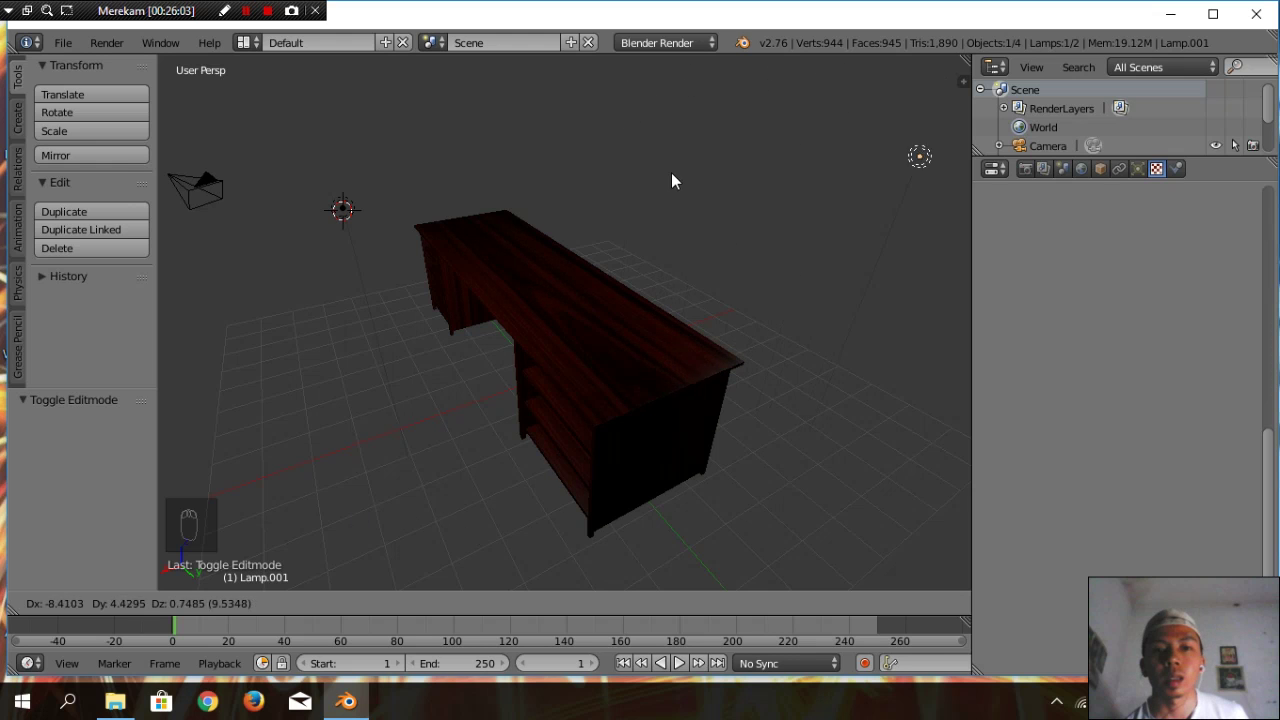
pyautogui.click(635, 387)
# Move the desk along the negative Y axis, clear of the grid and lamps, with a final move of about 18.3 units
pyautogui.moveTo(717, 448); pyautogui.dragTo(822, 446, button='middle')
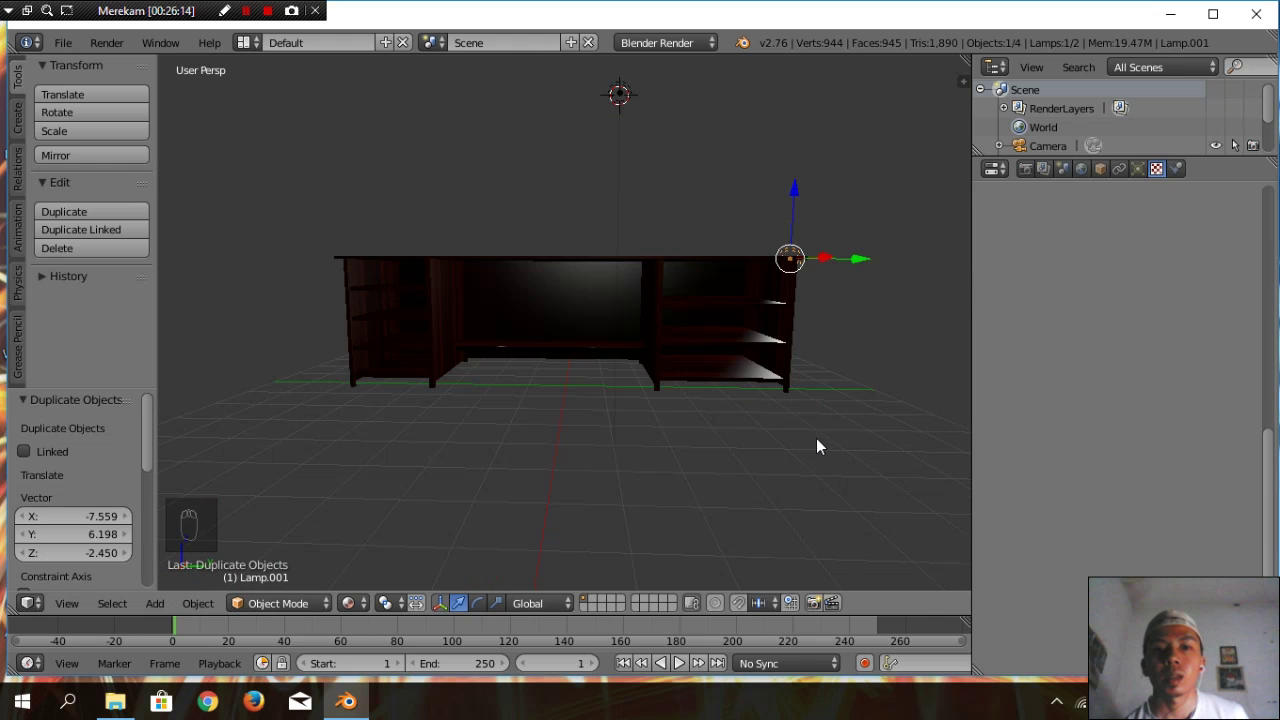
pyautogui.scroll(-3, 733, 486)
pyautogui.scroll(1, 733, 485)
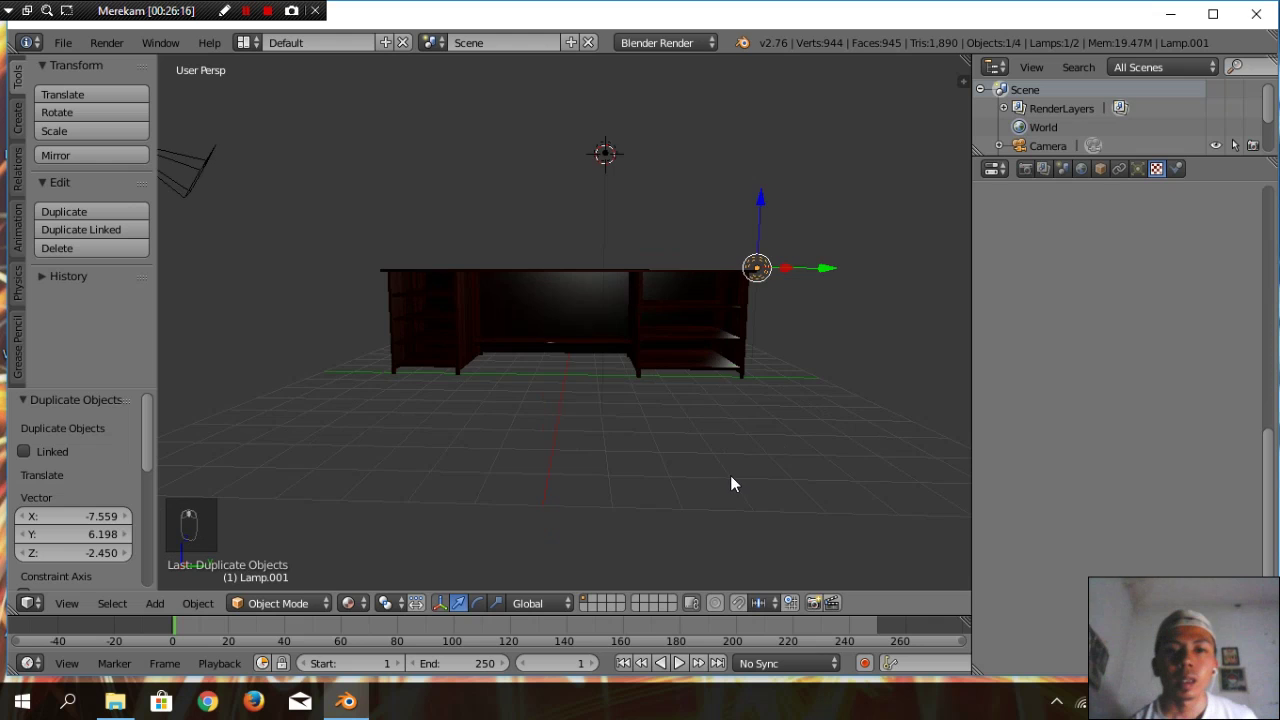
pyautogui.scroll(4, 730, 484)
pyautogui.scroll(-3, 730, 484)
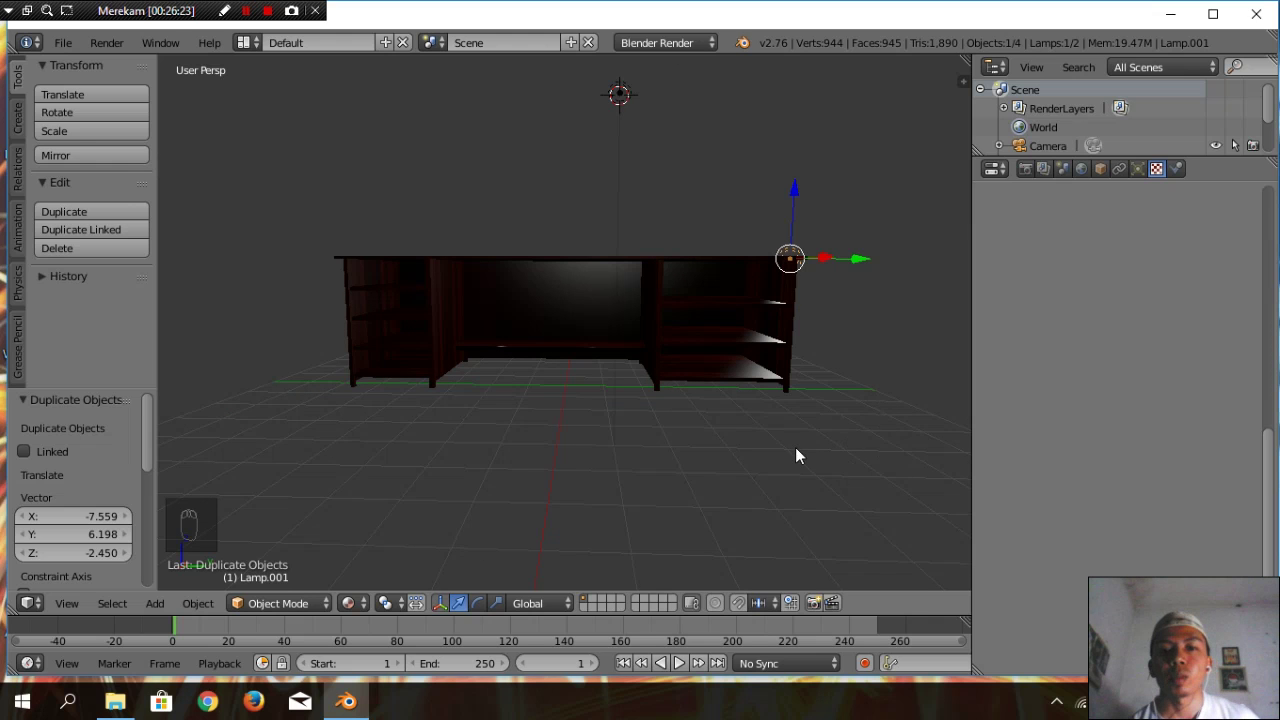
pyautogui.rightClick(585, 305)
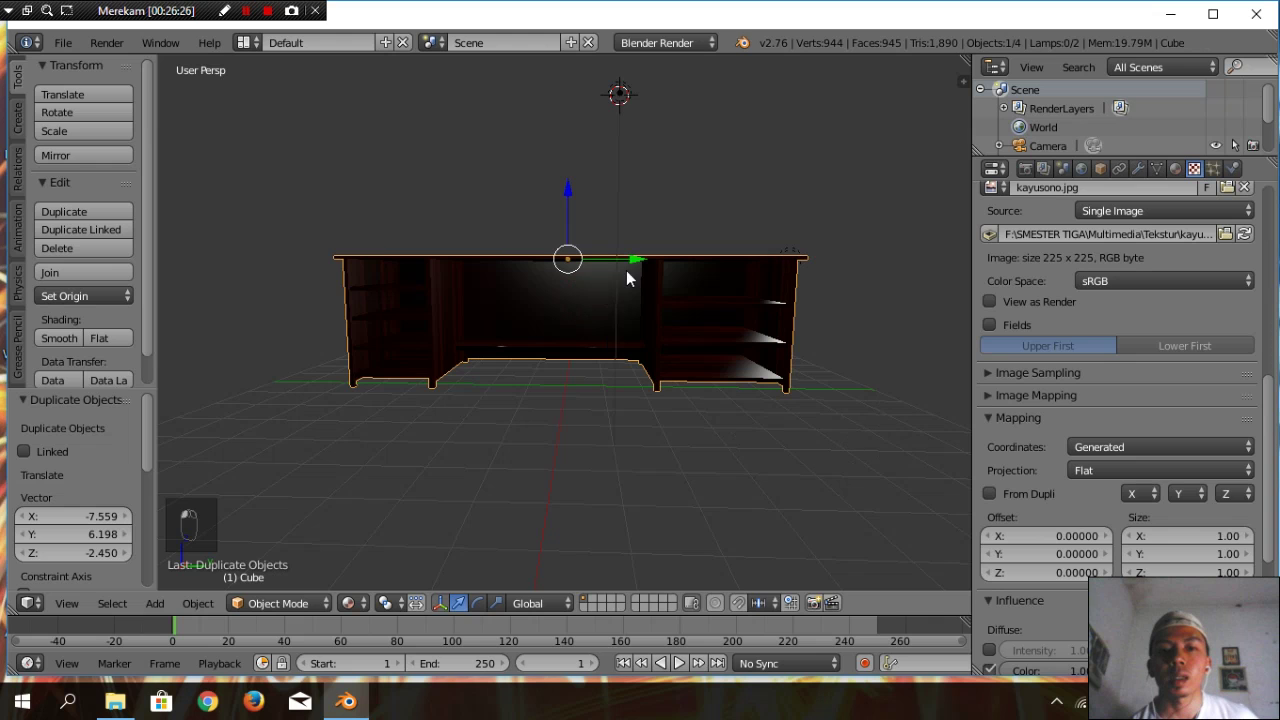
pyautogui.moveTo(638, 265); pyautogui.dragTo(206, 290)
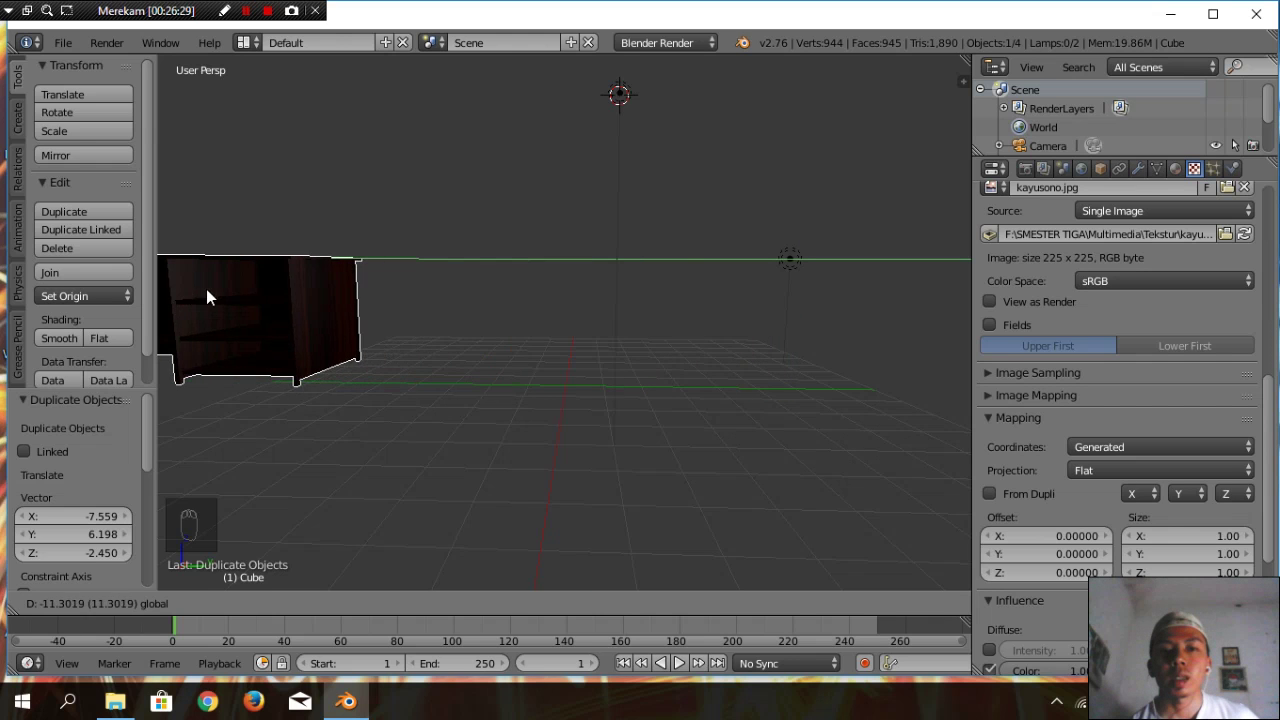
pyautogui.scroll(-6, 633, 387)
pyautogui.moveTo(471, 304); pyautogui.dragTo(213, 305)
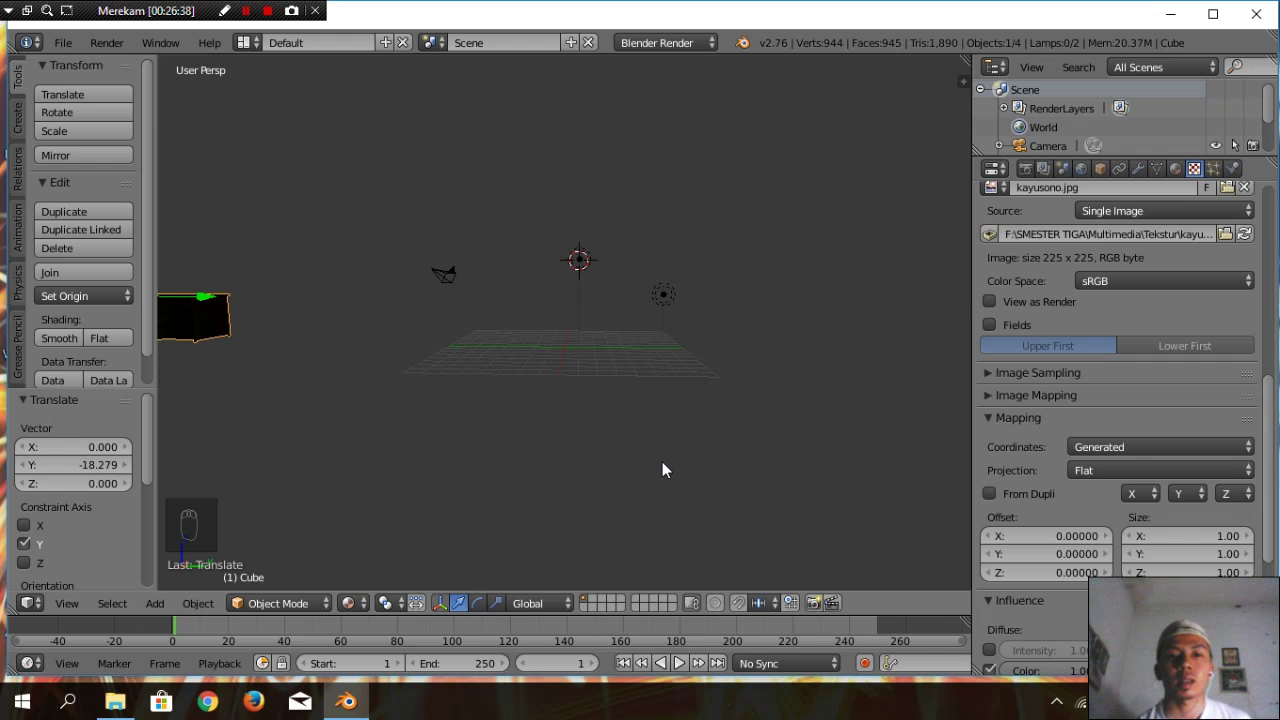
# Place the 3D cursor on the grid near its centre, away from the lamp
pyautogui.scroll(3, 662, 469)
pyautogui.scroll(2, 662, 469)
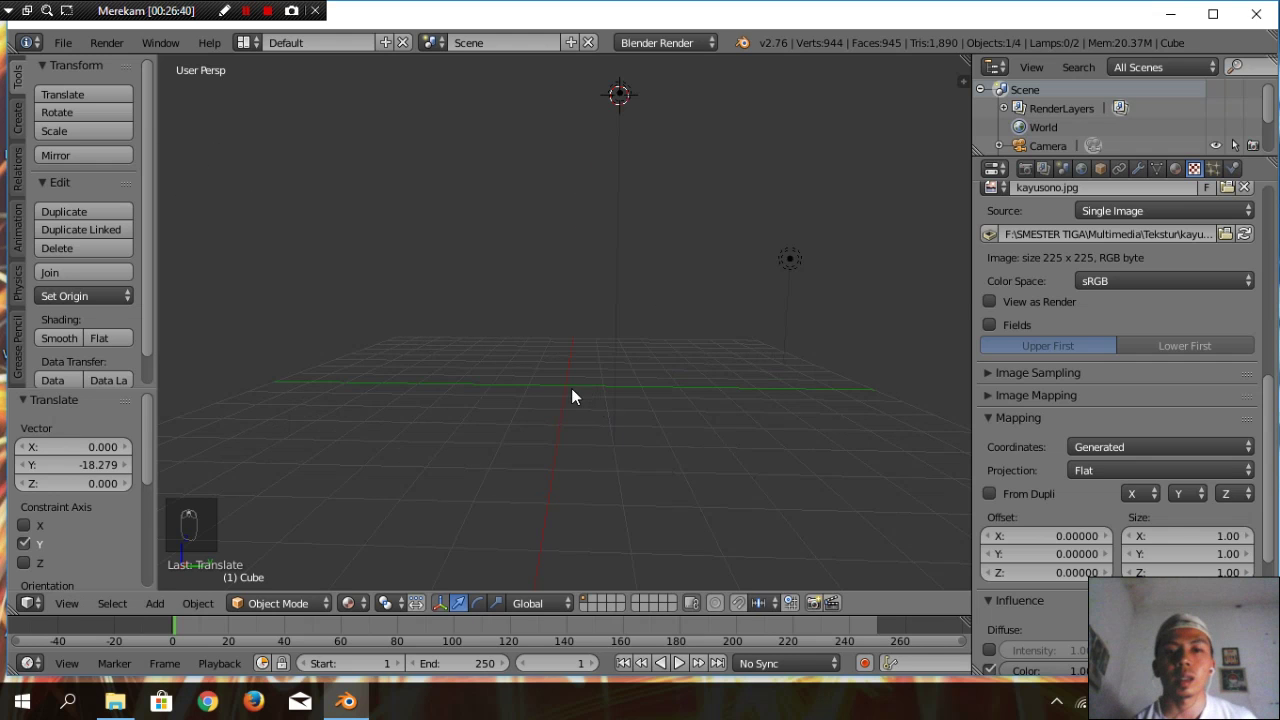
pyautogui.scroll(2, 673, 465)
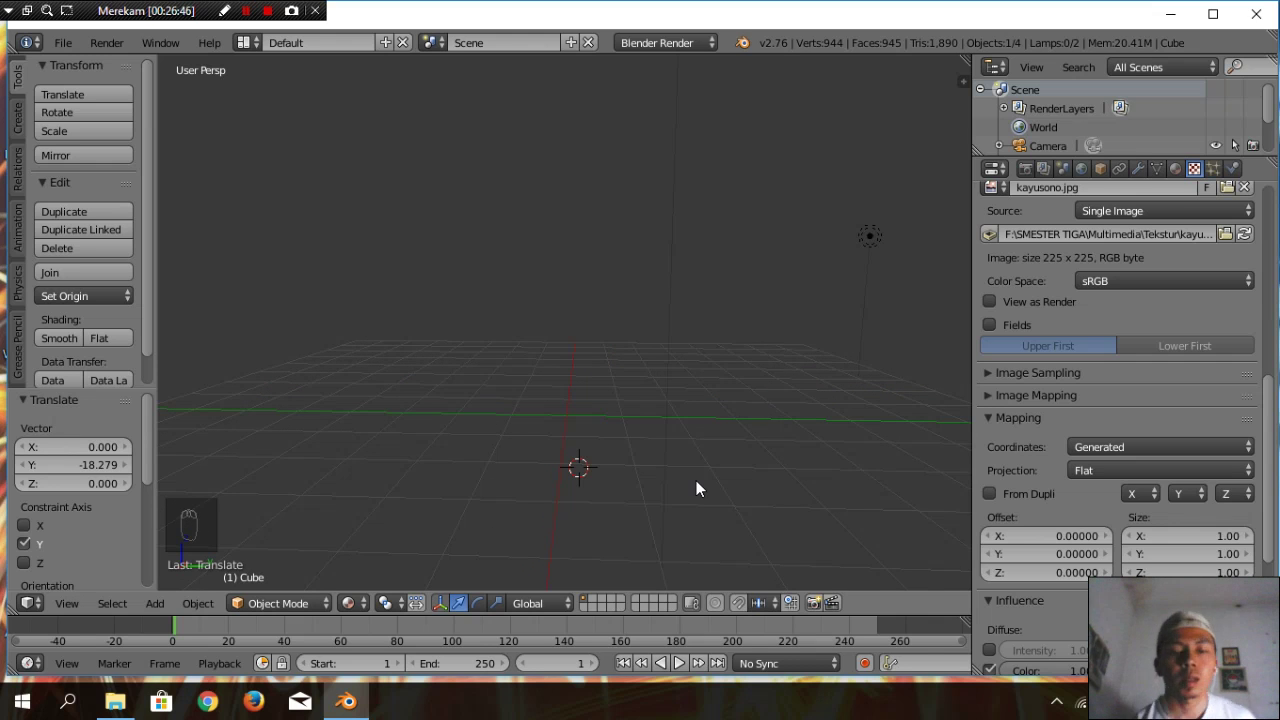
# Add a cylinder mesh with 32 vertices, radius 1.000 and depth 2.000 at the 3D cursor
pyautogui.click(163, 604)
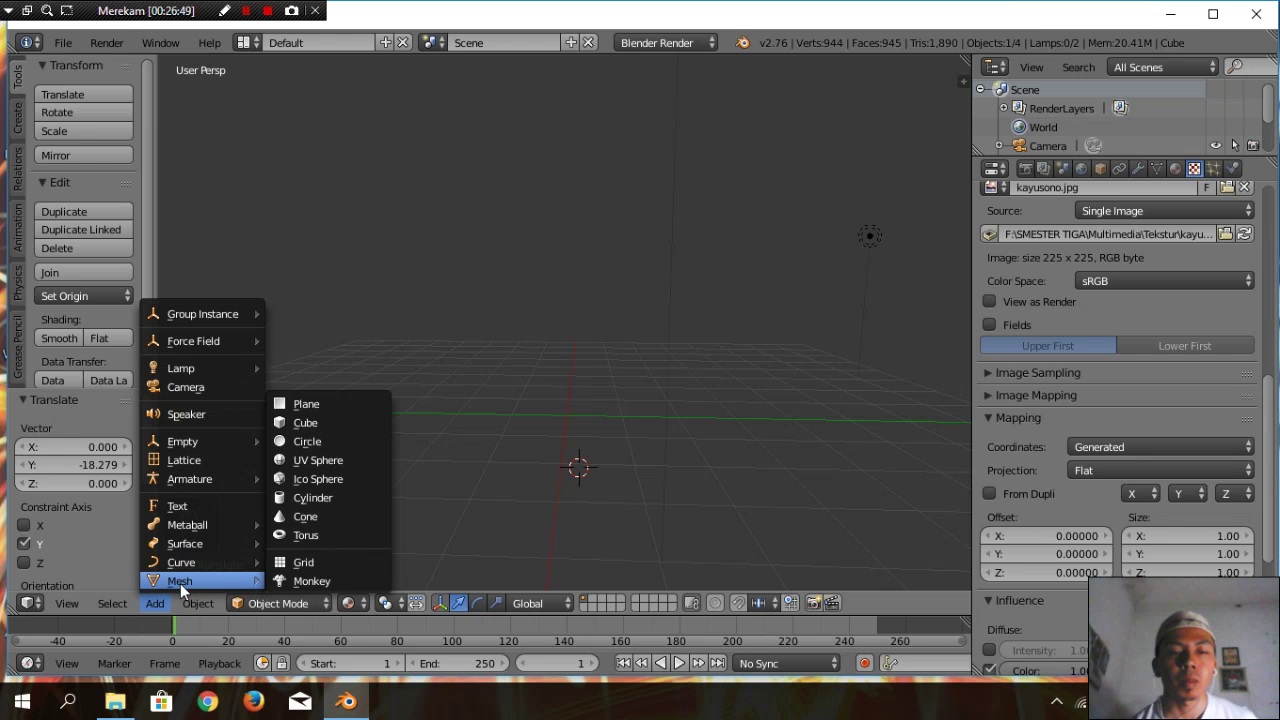
pyautogui.moveTo(198, 603)
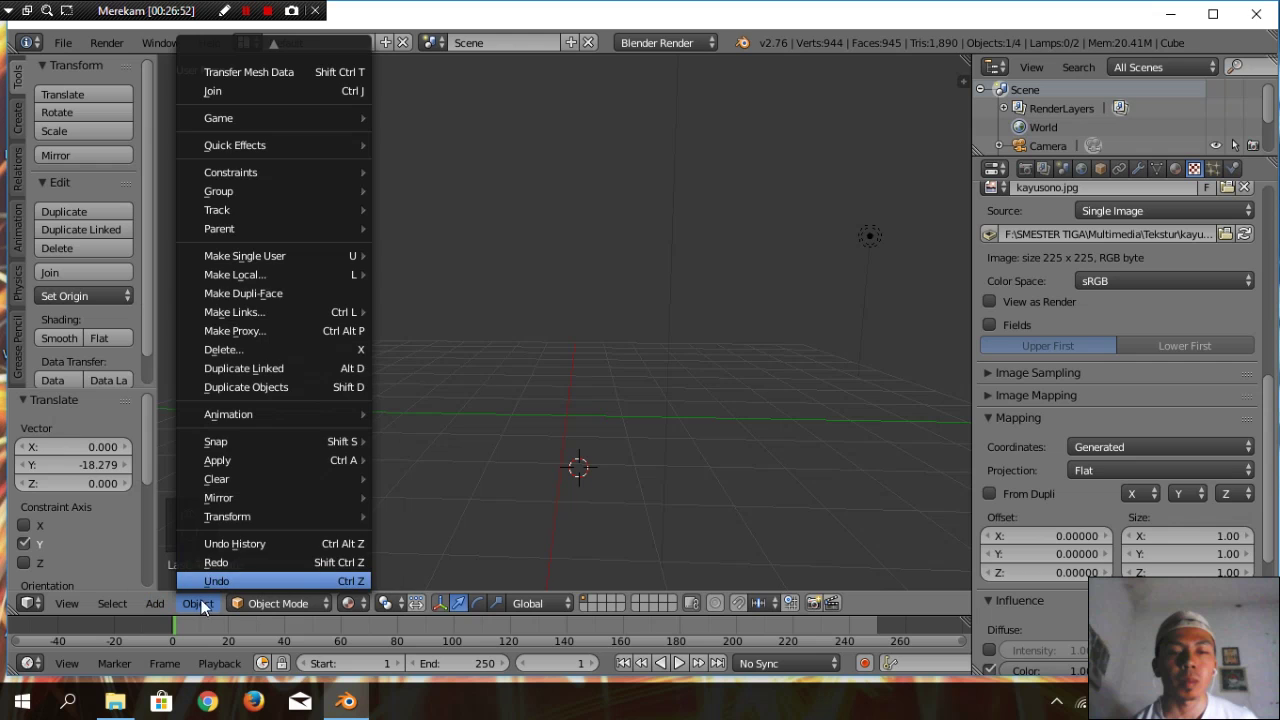
pyautogui.click(159, 604)
pyautogui.click(158, 604)
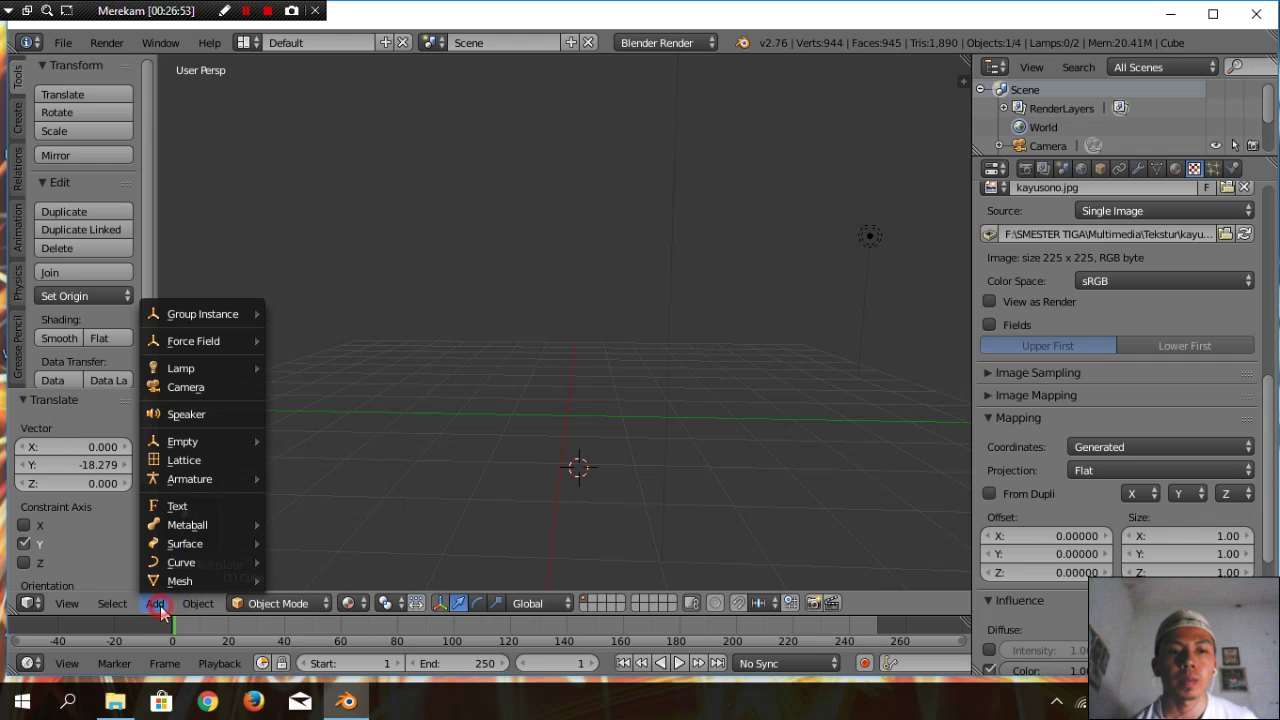
pyautogui.click(178, 582)
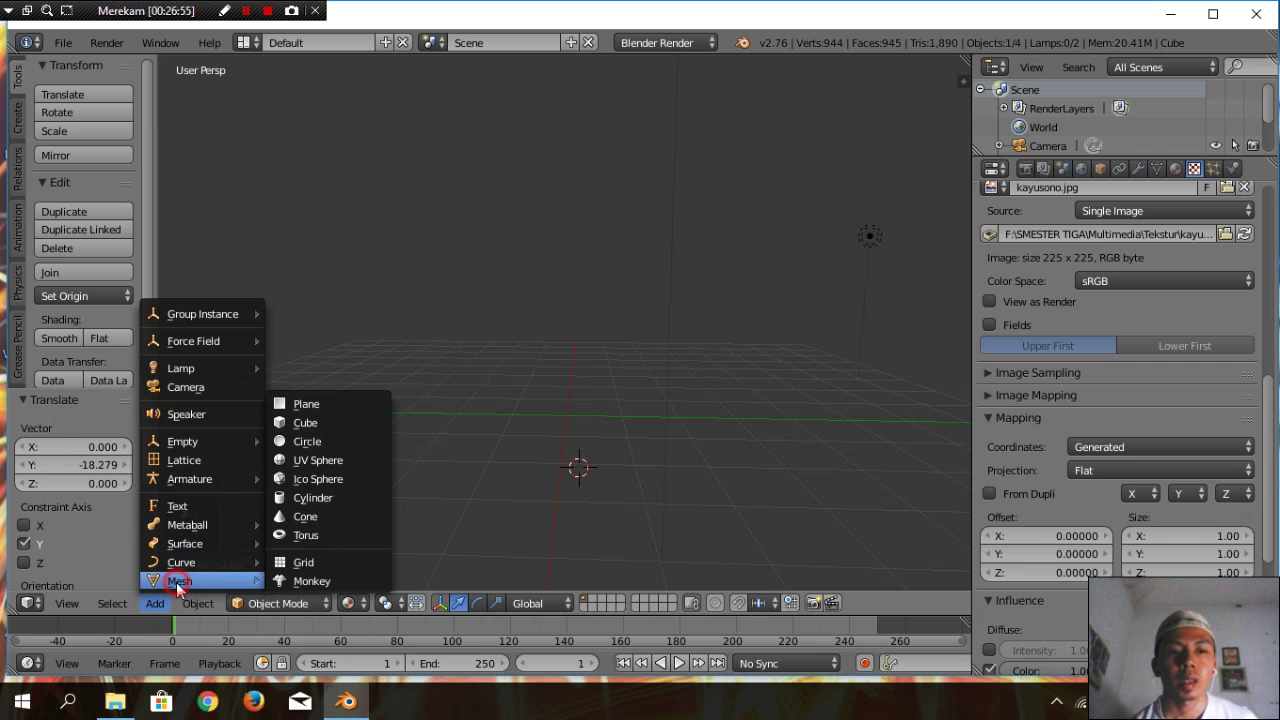
pyautogui.click(318, 497)
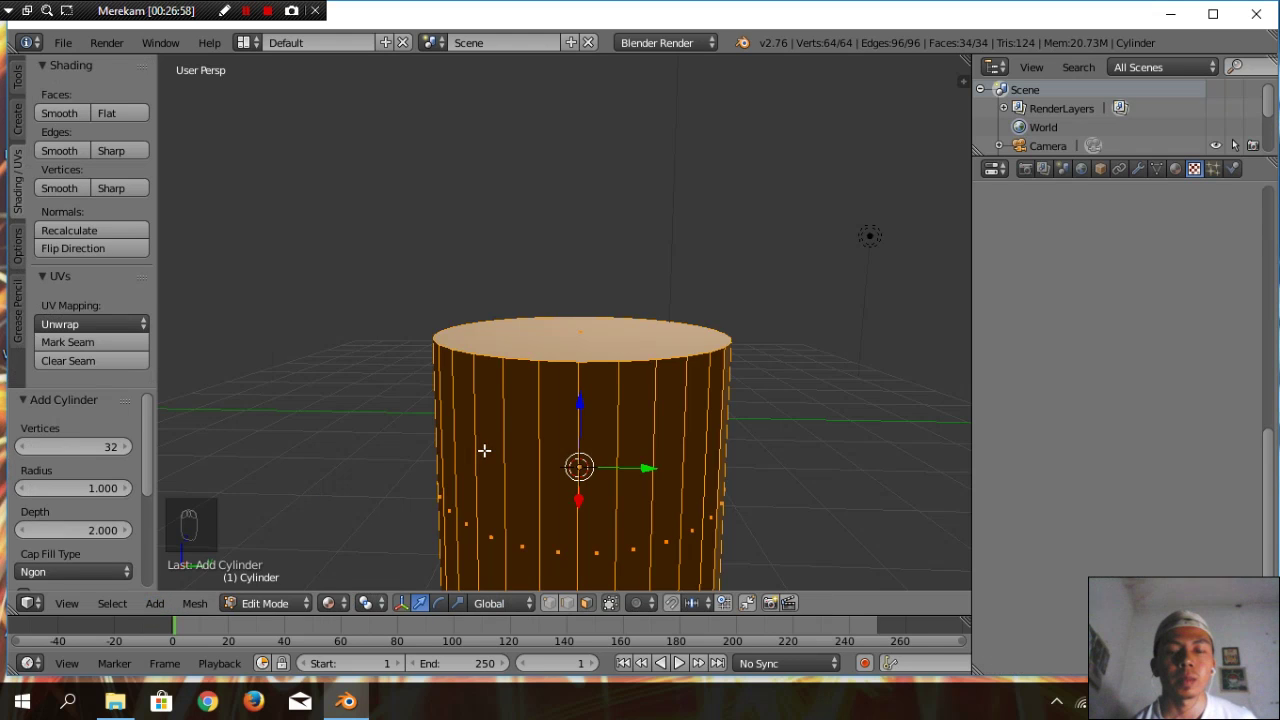
pyautogui.scroll(-4, 484, 451)
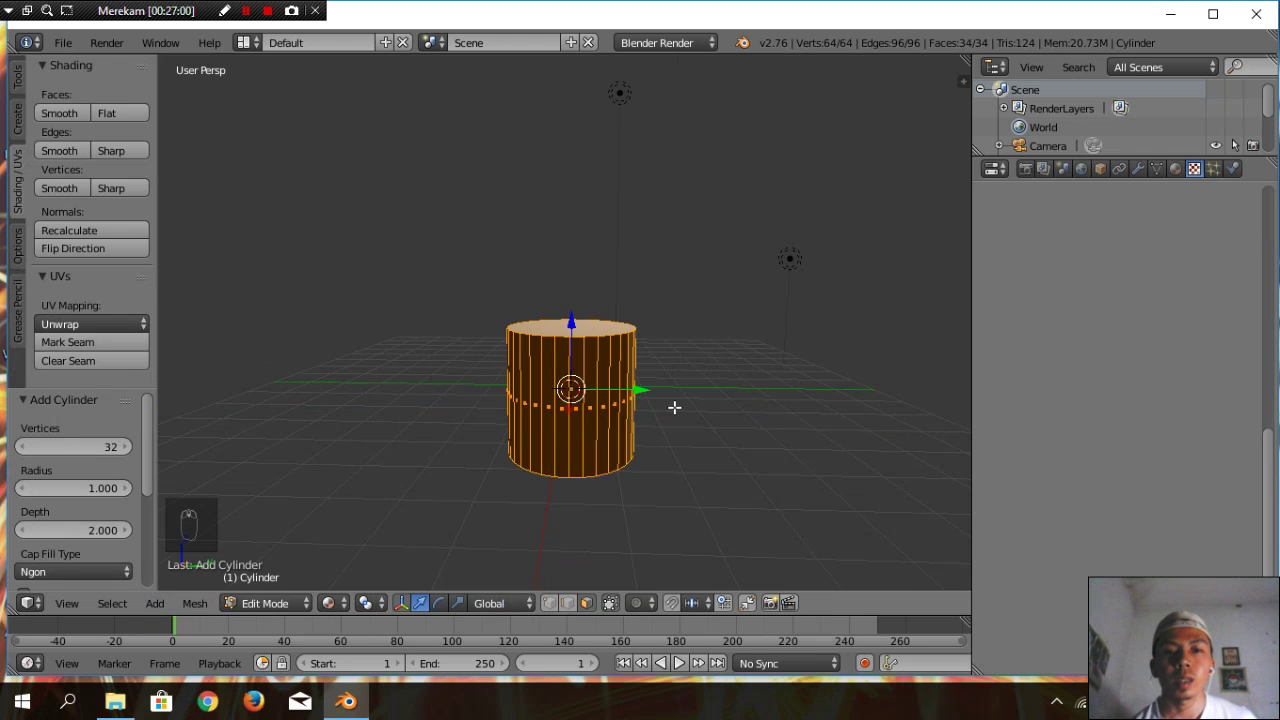
pyautogui.scroll(-5, 674, 407)
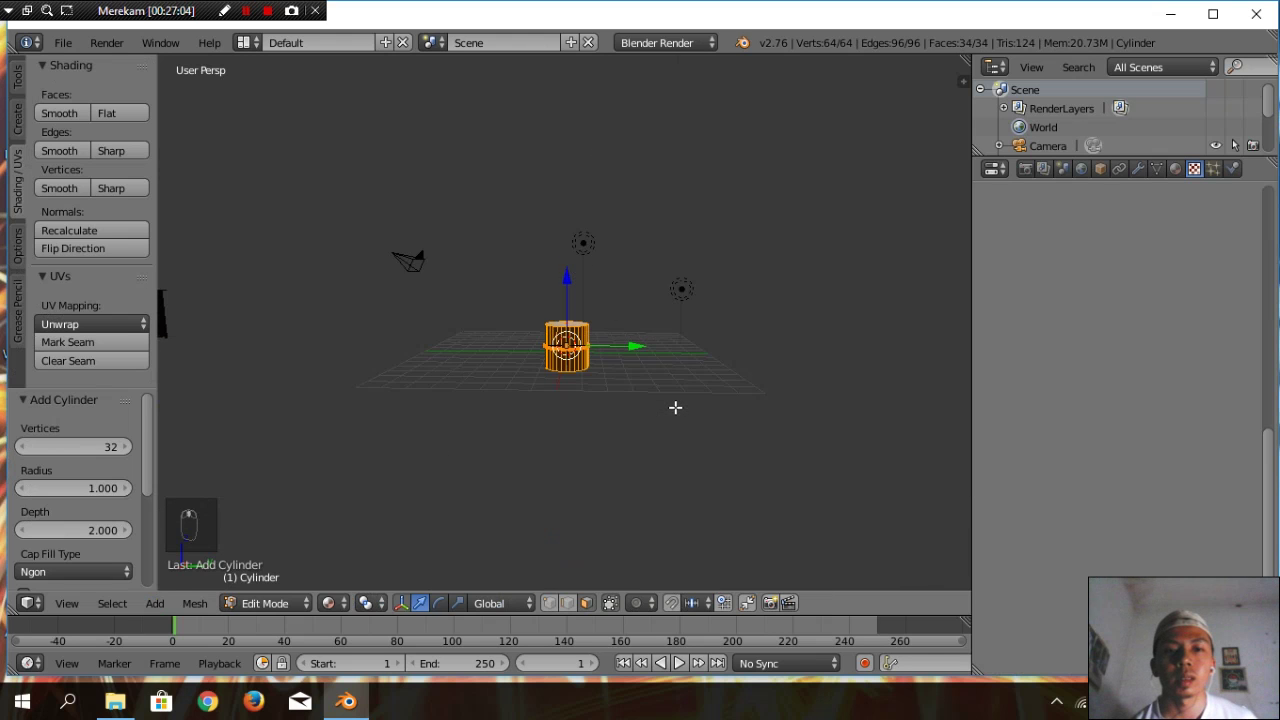
pyautogui.scroll(7, 571, 480)
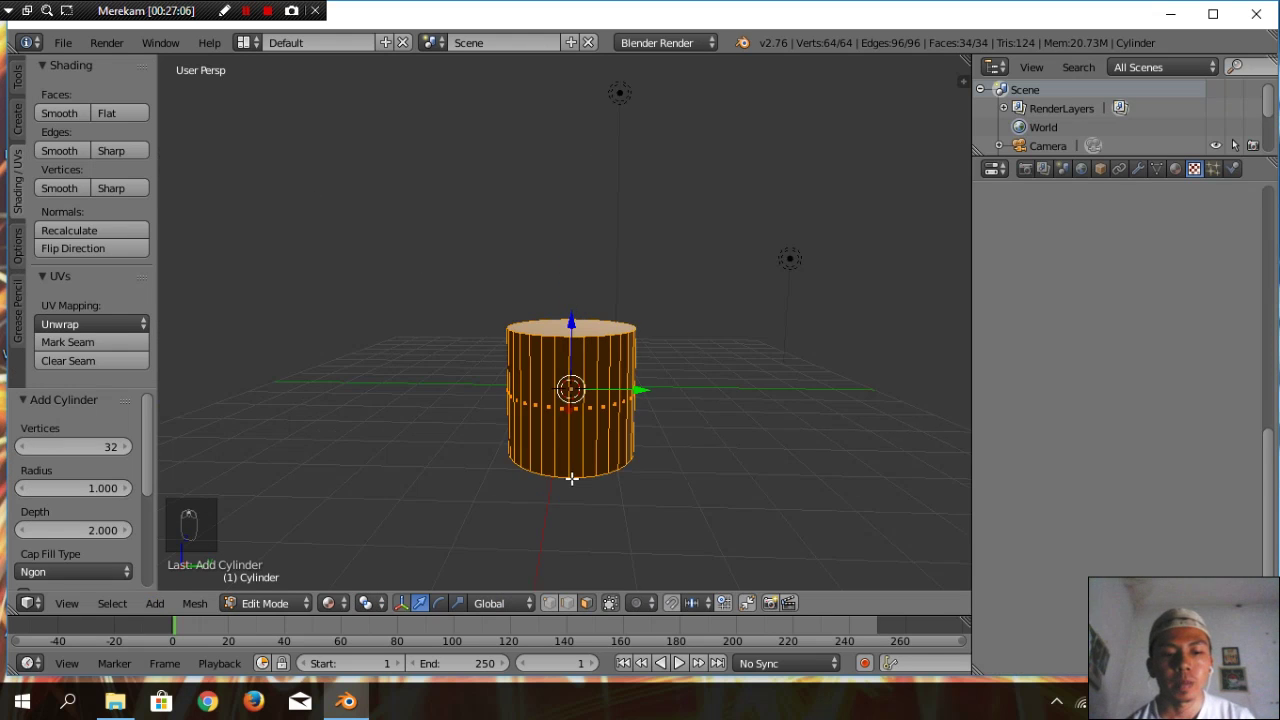
# Delete all faces of the newly added cylinder
pyautogui.press('x')
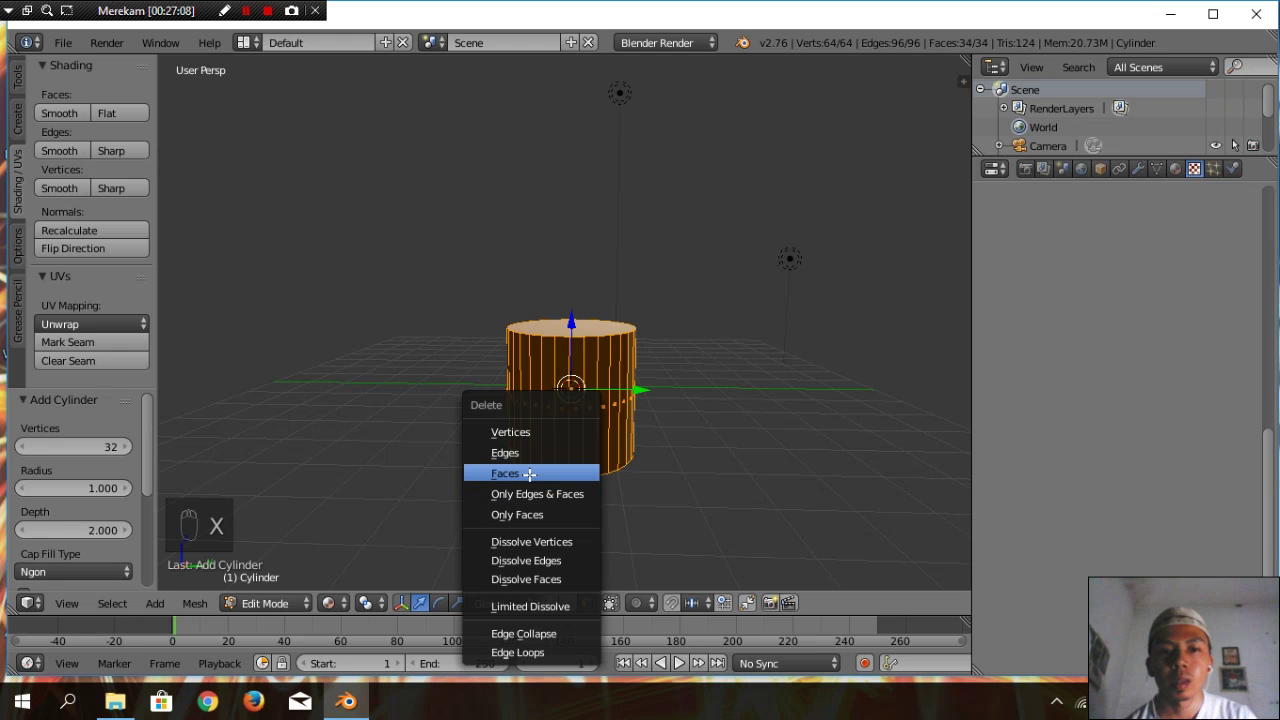
pyautogui.click(529, 474)
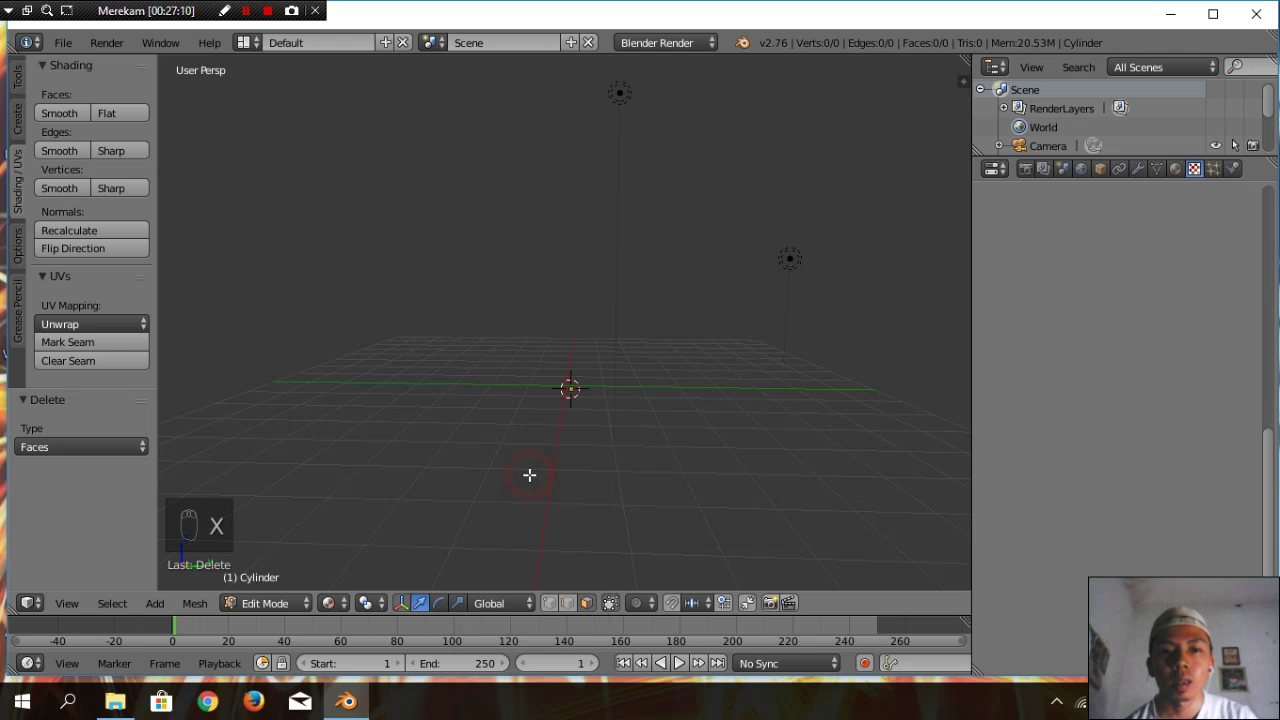
pyautogui.scroll(-4, 531, 462)
pyautogui.scroll(-3, 531, 460)
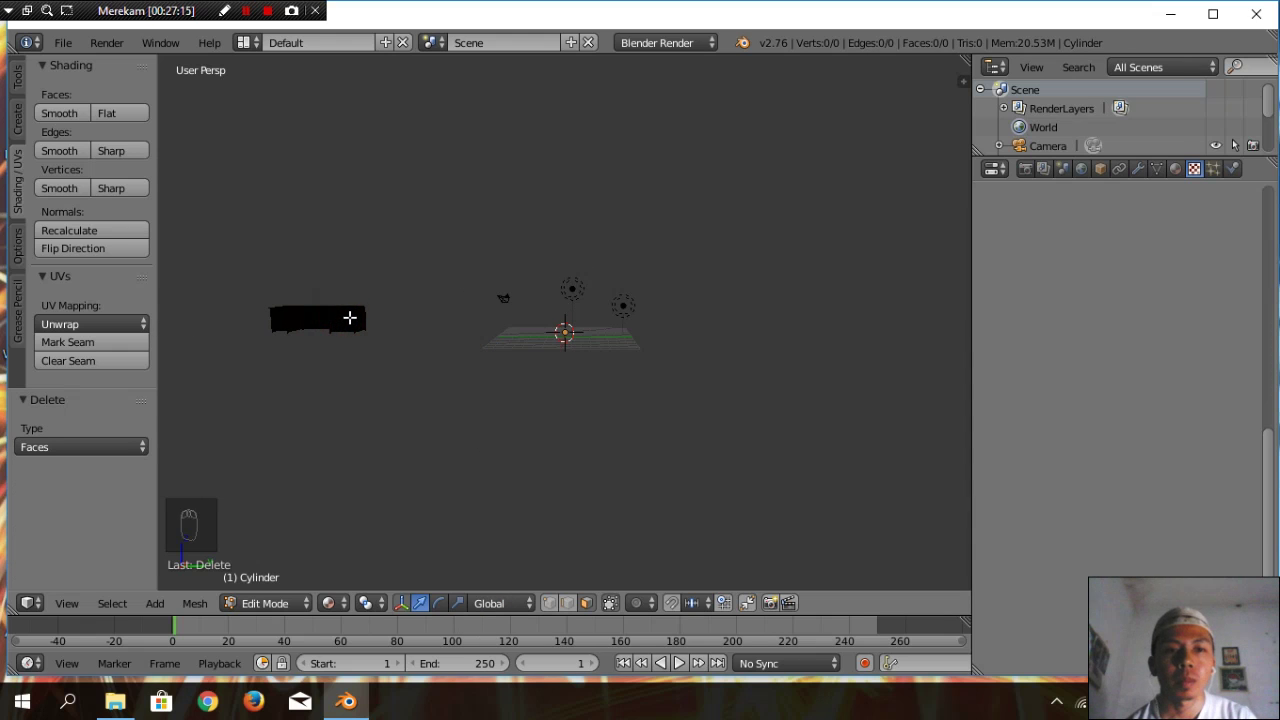
# Leave Edit Mode, select the desk, toggle the selection of its whole mesh in Edit Mode and return to Object Mode with nothing selected
pyautogui.press('Tab')
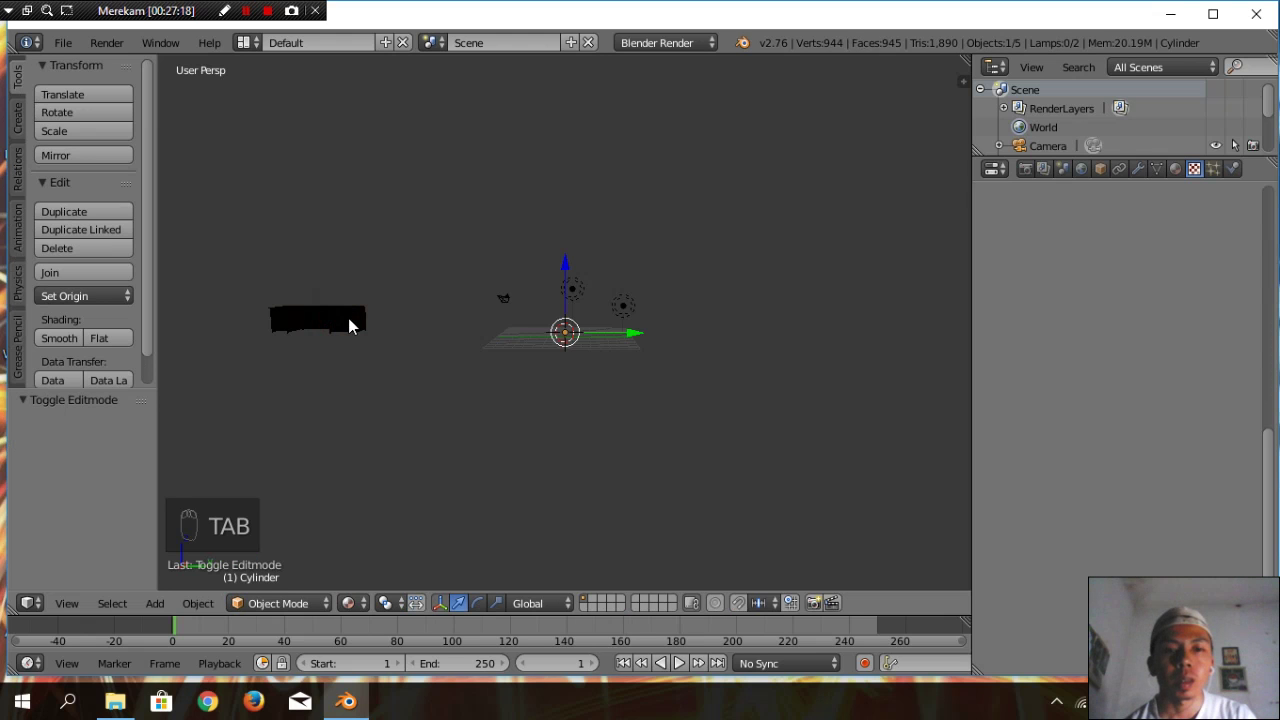
pyautogui.rightClick(345, 325)
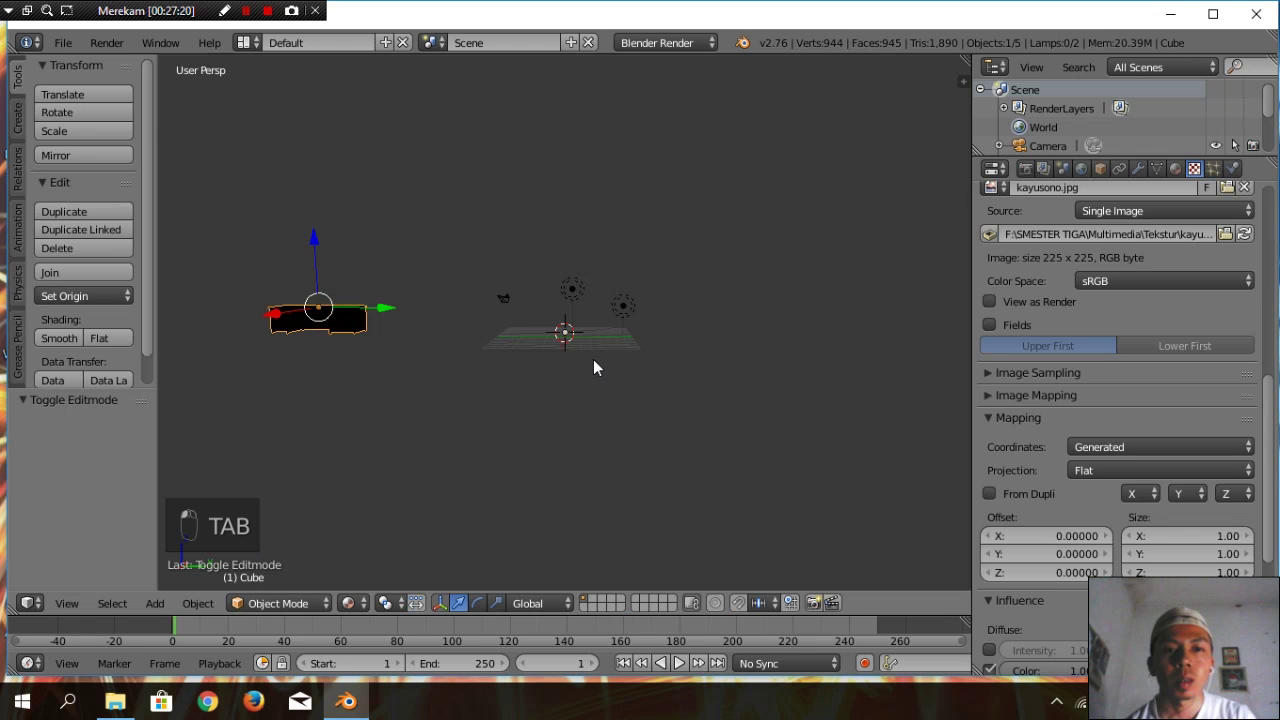
pyautogui.press('a')
pyautogui.press('a')
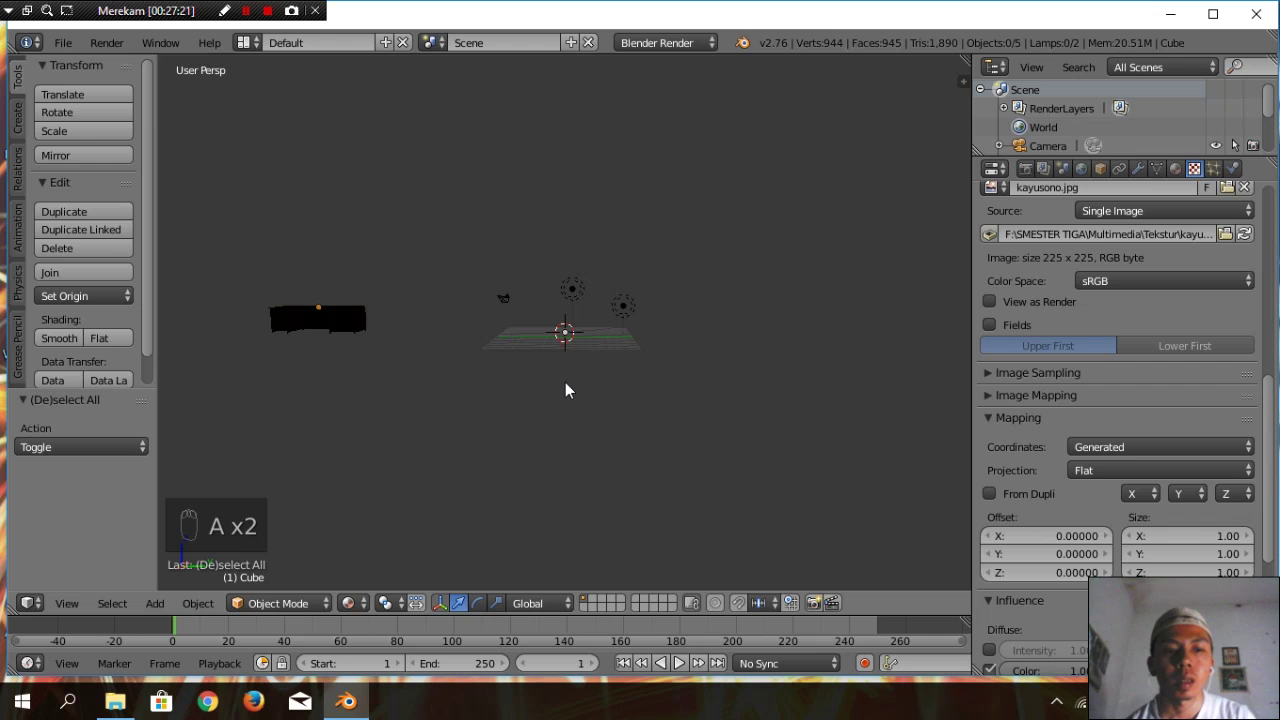
pyautogui.press('Tab')
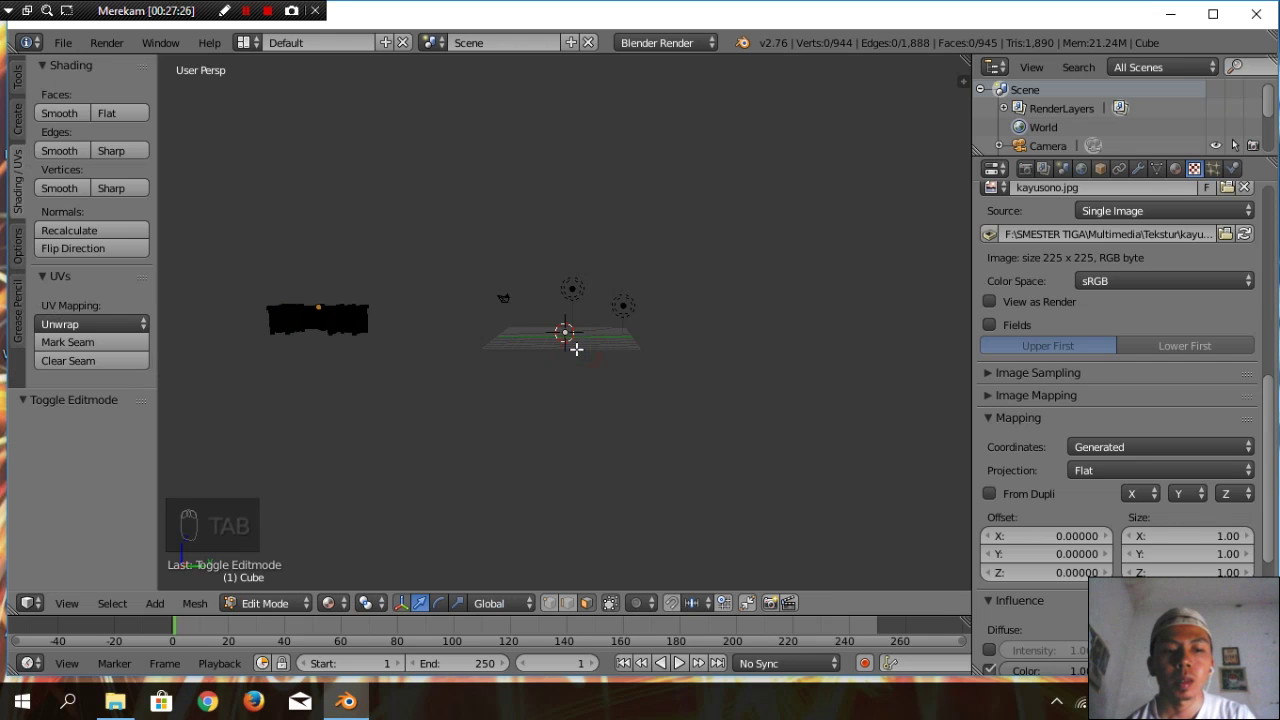
pyautogui.press('a')
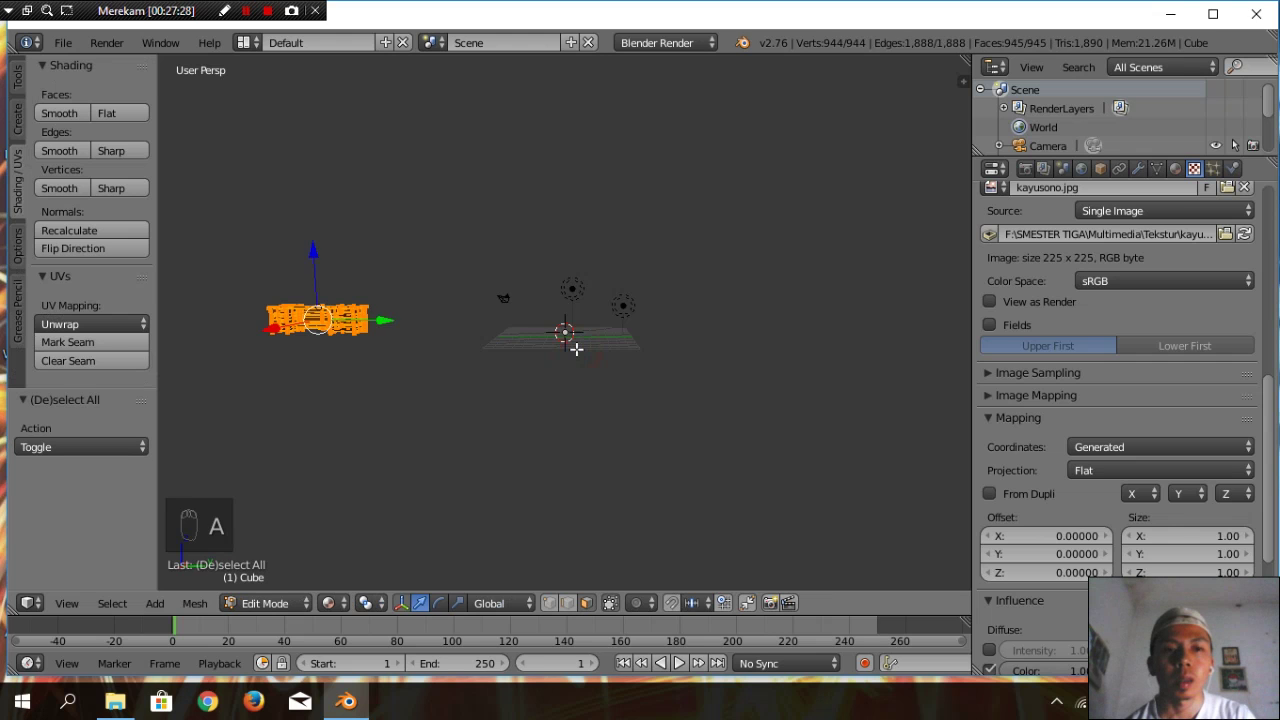
pyautogui.press('a')
pyautogui.press('Tab')
# Add a new cylinder mesh with 32 vertices, radius 1.000 and depth 2.000 at the 3D cursor on the grid
pyautogui.moveTo(587, 355); pyautogui.dragTo(590, 371, button='middle')
pyautogui.scroll(4, 590, 371)
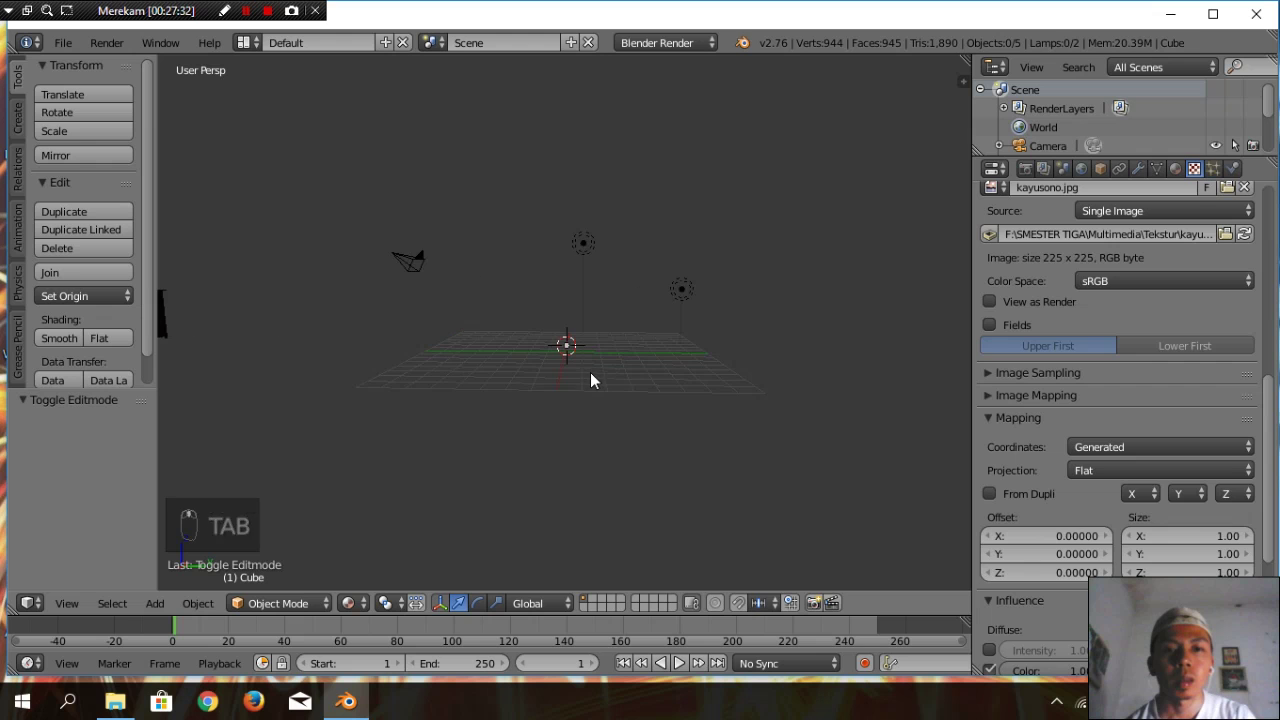
pyautogui.rightClick(588, 370)
pyautogui.scroll(-5, 587, 372)
pyautogui.scroll(7, 587, 372)
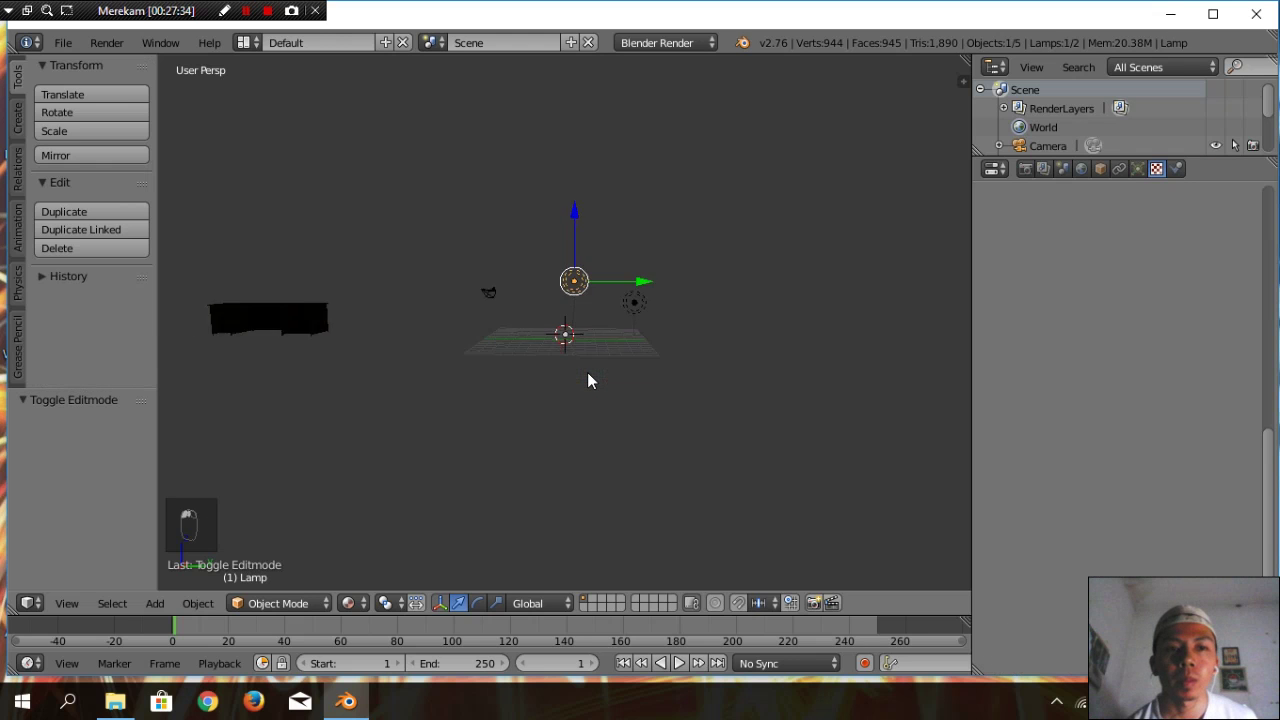
pyautogui.scroll(4, 566, 384)
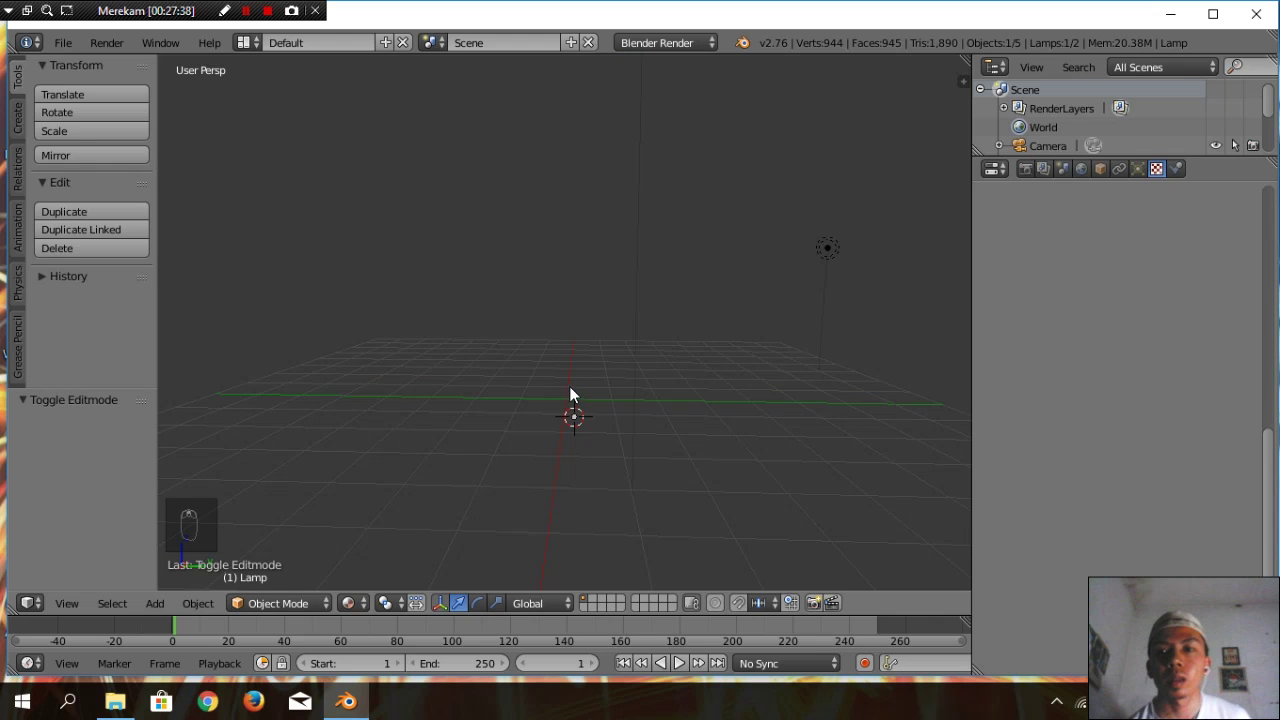
pyautogui.click(154, 605)
pyautogui.moveTo(167, 582)
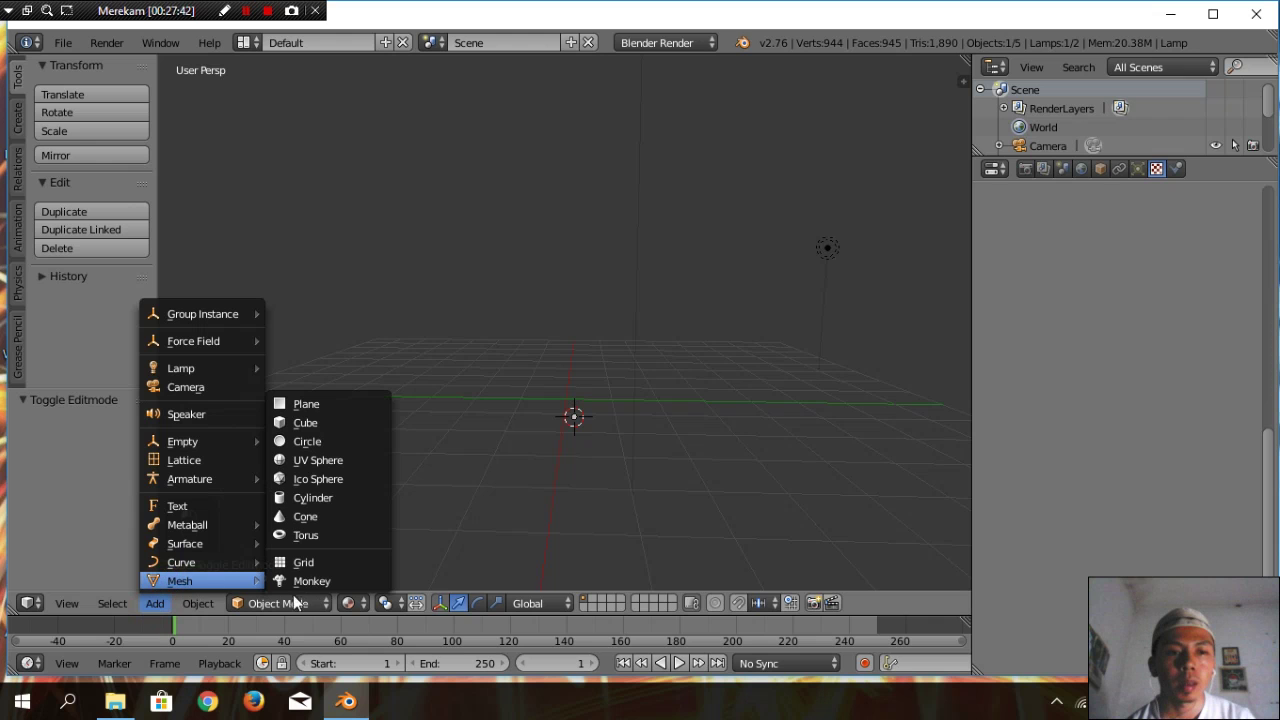
pyautogui.click(313, 496)
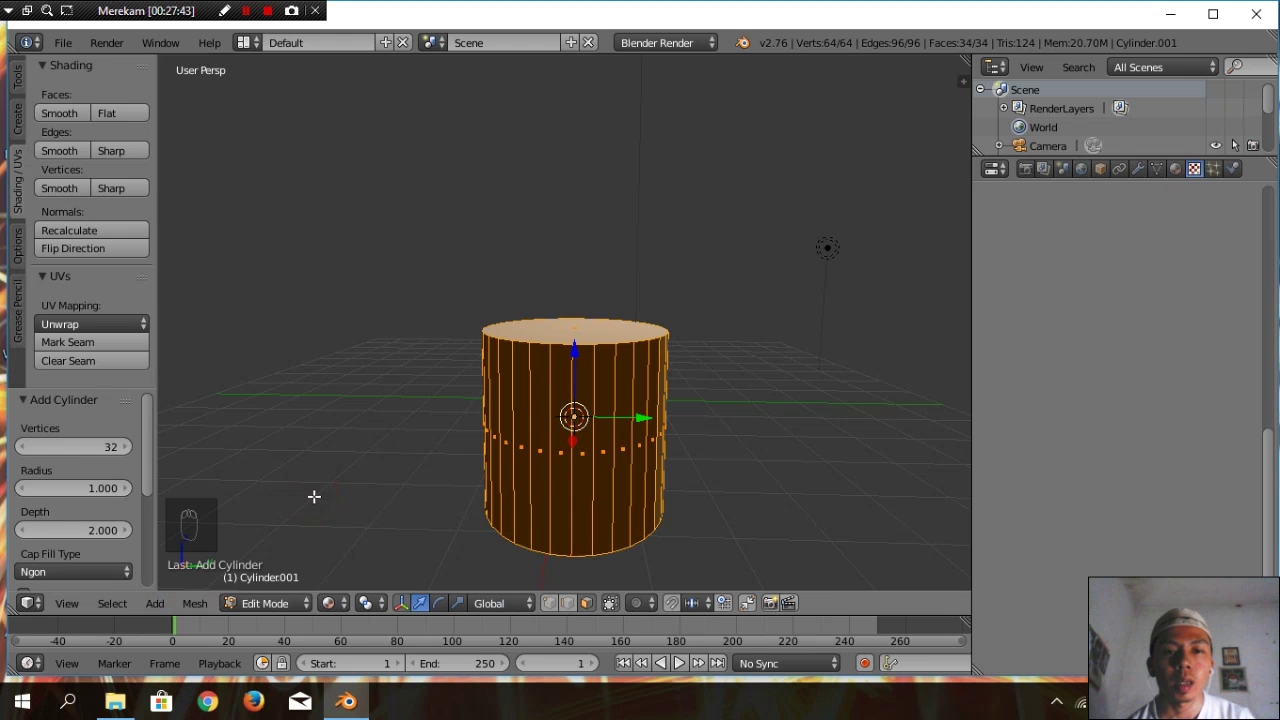
pyautogui.scroll(-2, 762, 436)
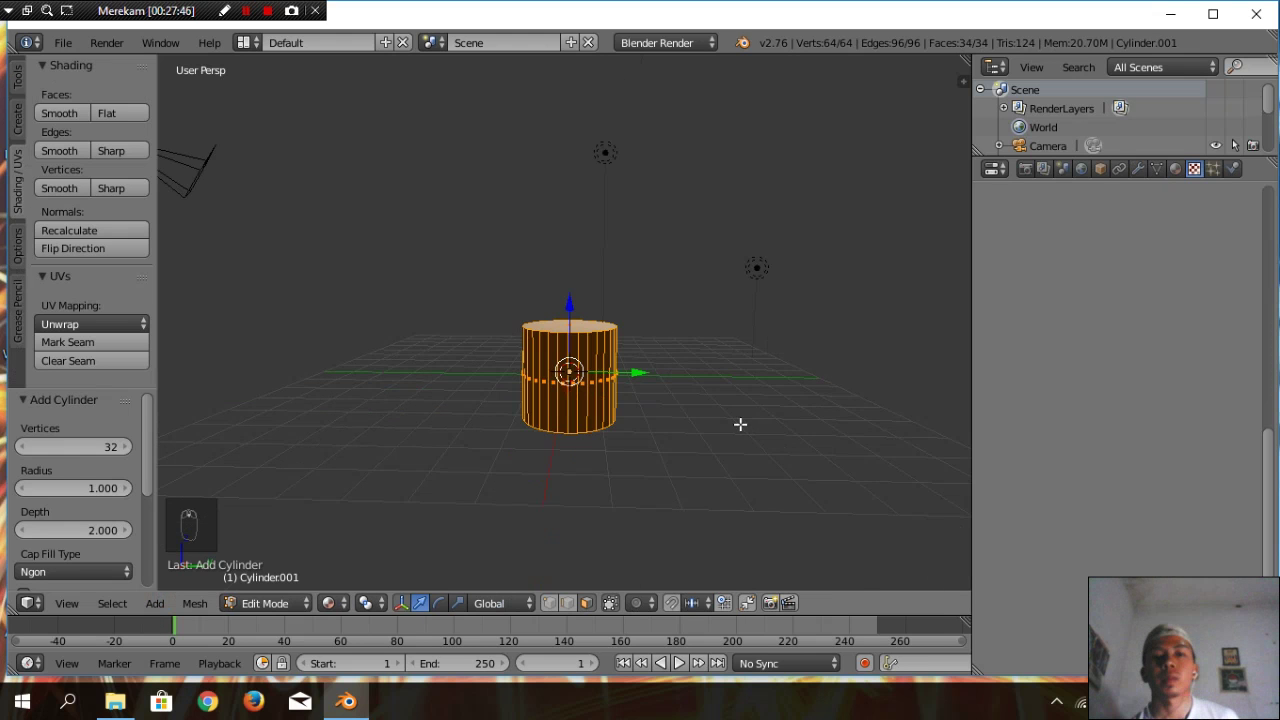
pyautogui.moveTo(740, 426)
pyautogui.mouseDown(button='middle')
pyautogui.moveTo(740, 486)
pyautogui.moveTo(780, 420)
pyautogui.moveTo(809, 413)
pyautogui.moveTo(697, 431)
pyautogui.moveTo(686, 420)
pyautogui.moveTo(735, 443)
pyautogui.mouseUp(button='middle')
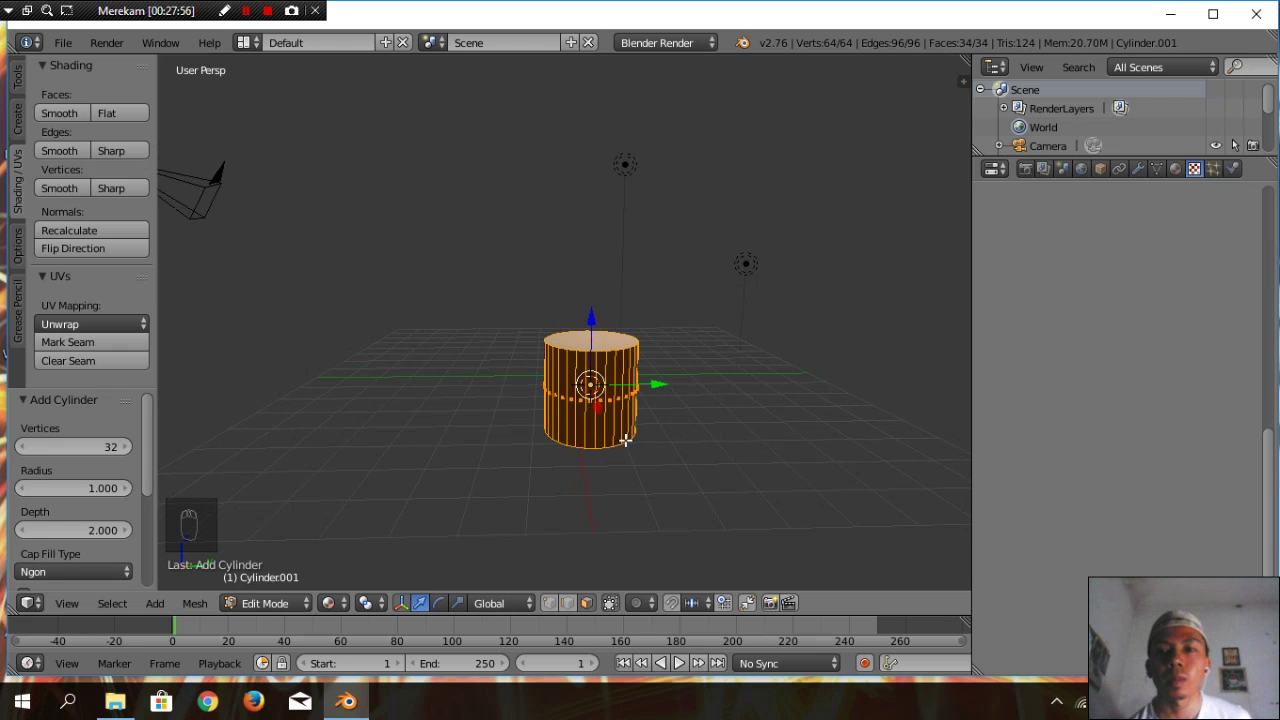
# Create a new material for the cylinder and unlink it from its slot
pyautogui.click(1176, 169)
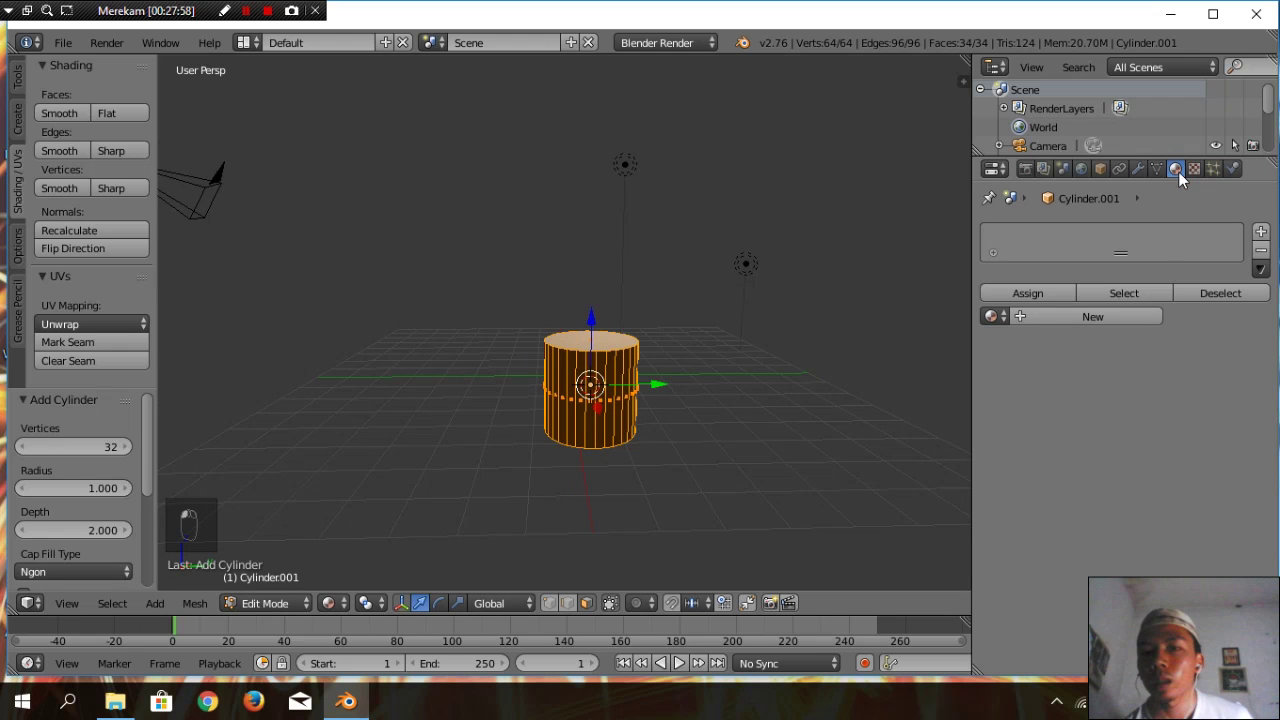
pyautogui.click(1104, 316)
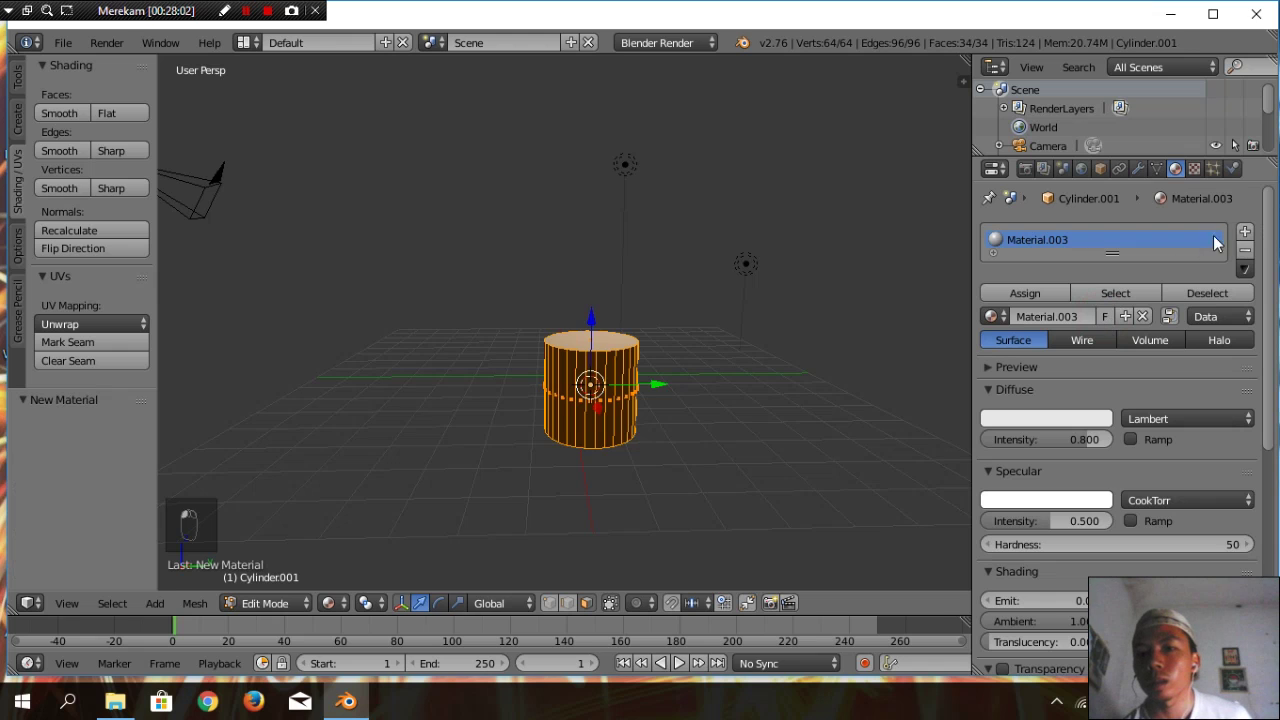
pyautogui.click(1143, 316)
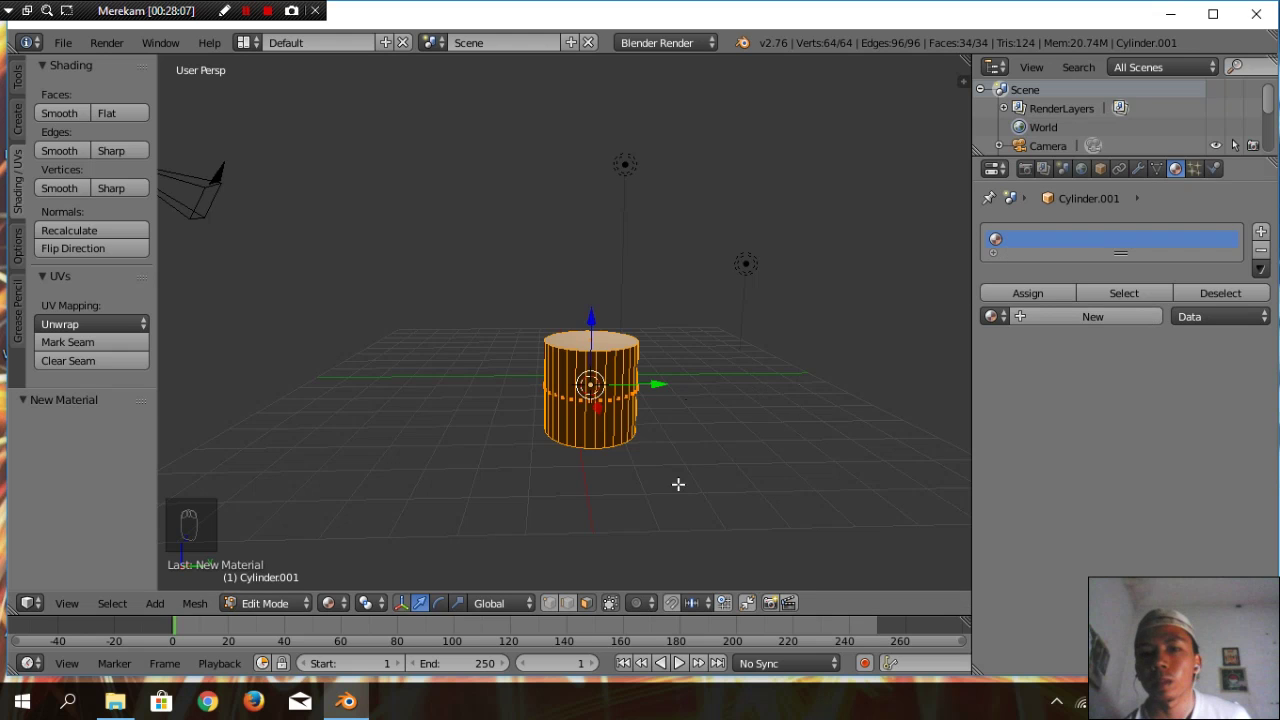
# Flatten the whole cylinder into a thin disc by scaling it along the Z axis to about 0.230
pyautogui.moveTo(714, 454); pyautogui.dragTo(656, 487, button='middle')
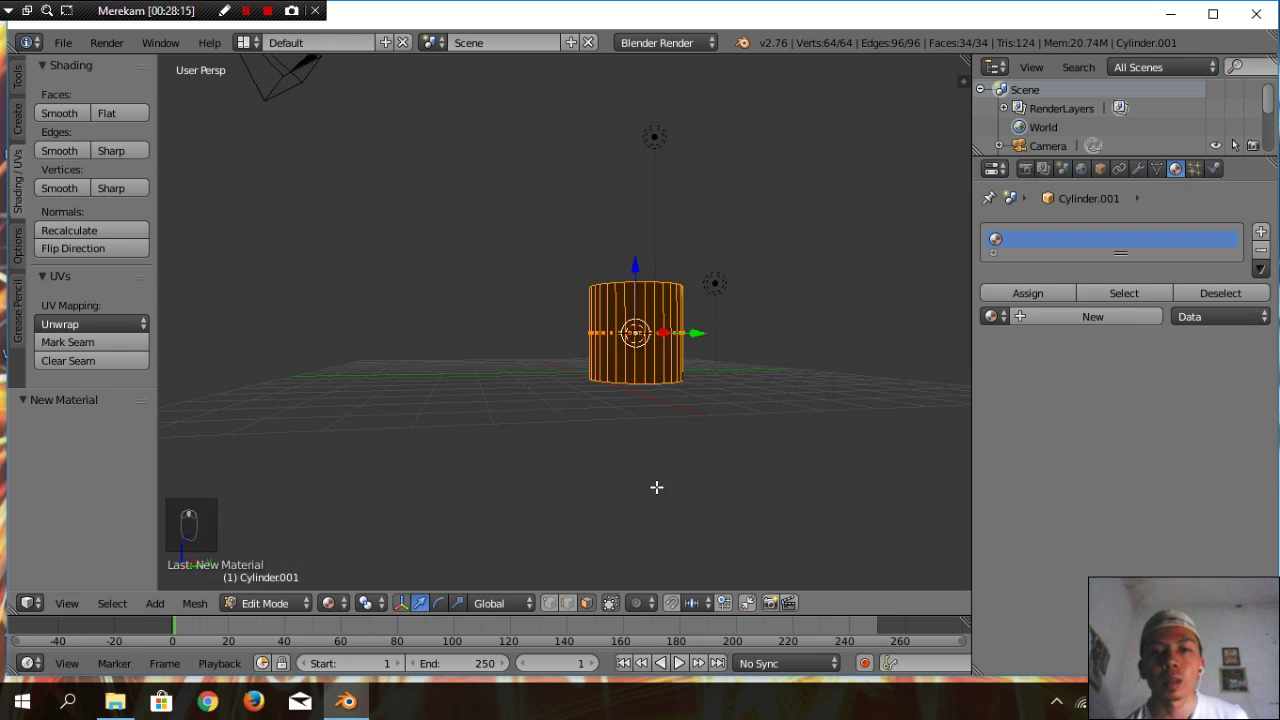
pyautogui.moveTo(744, 460); pyautogui.dragTo(749, 489, button='middle')
pyautogui.scroll(-2, 749, 489)
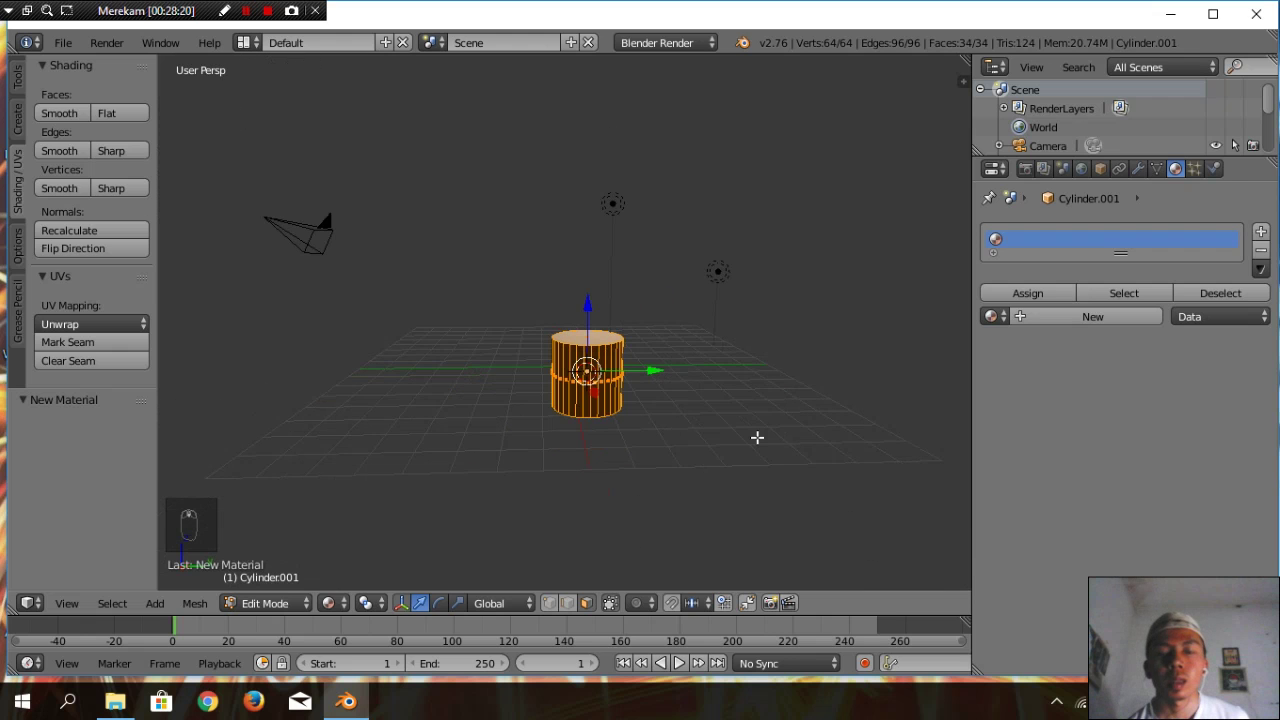
pyautogui.click(456, 604)
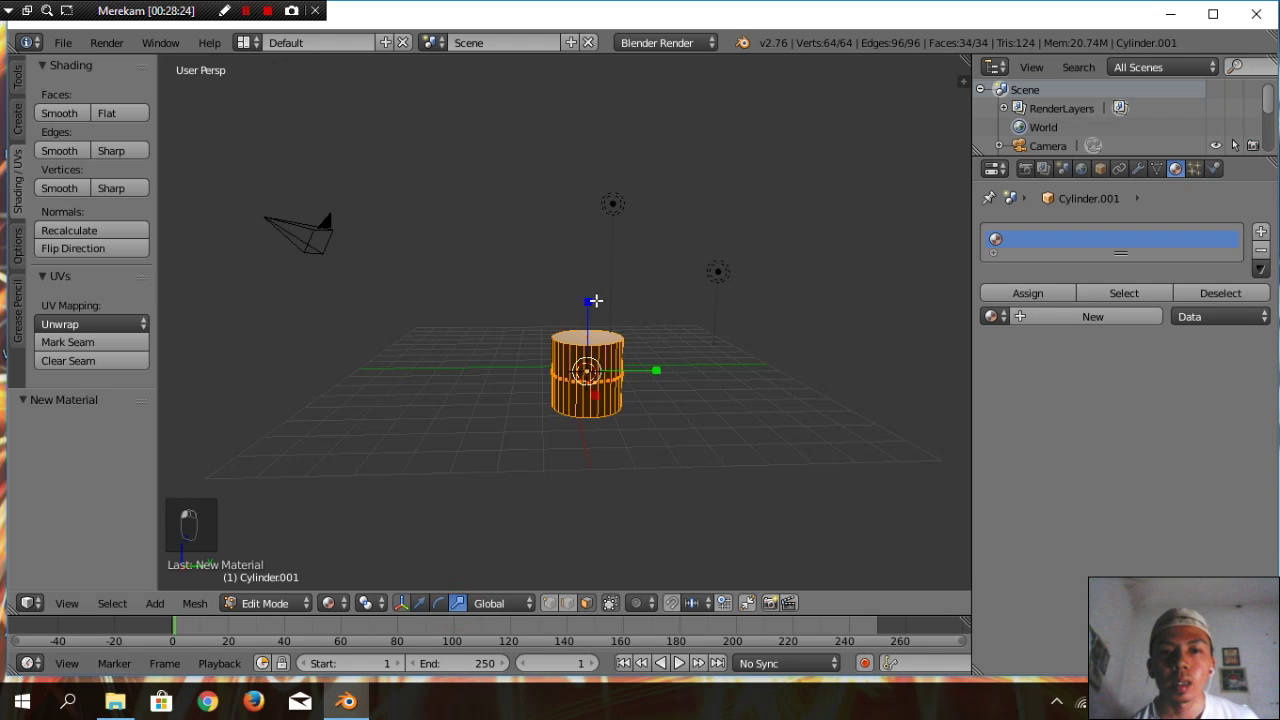
pyautogui.moveTo(589, 302); pyautogui.dragTo(587, 356)
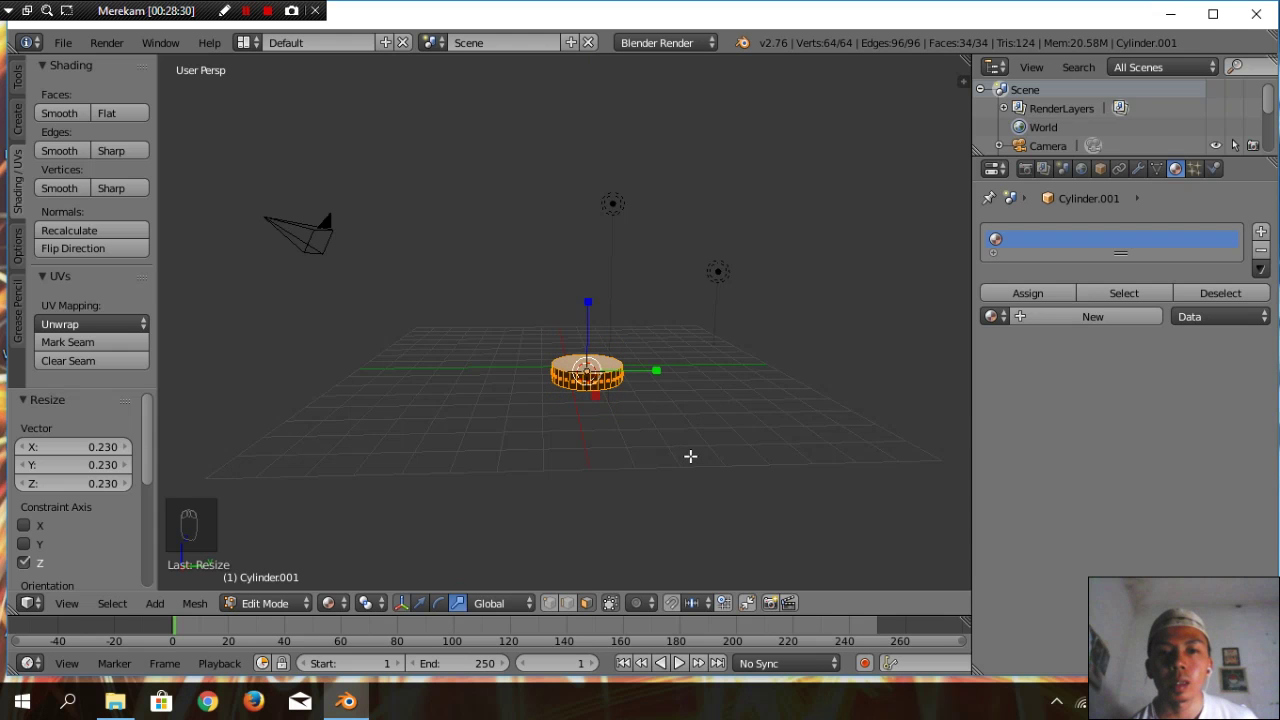
pyautogui.scroll(6, 690, 456)
pyautogui.scroll(-3, 730, 444)
pyautogui.moveTo(802, 471); pyautogui.dragTo(808, 452, button='middle')
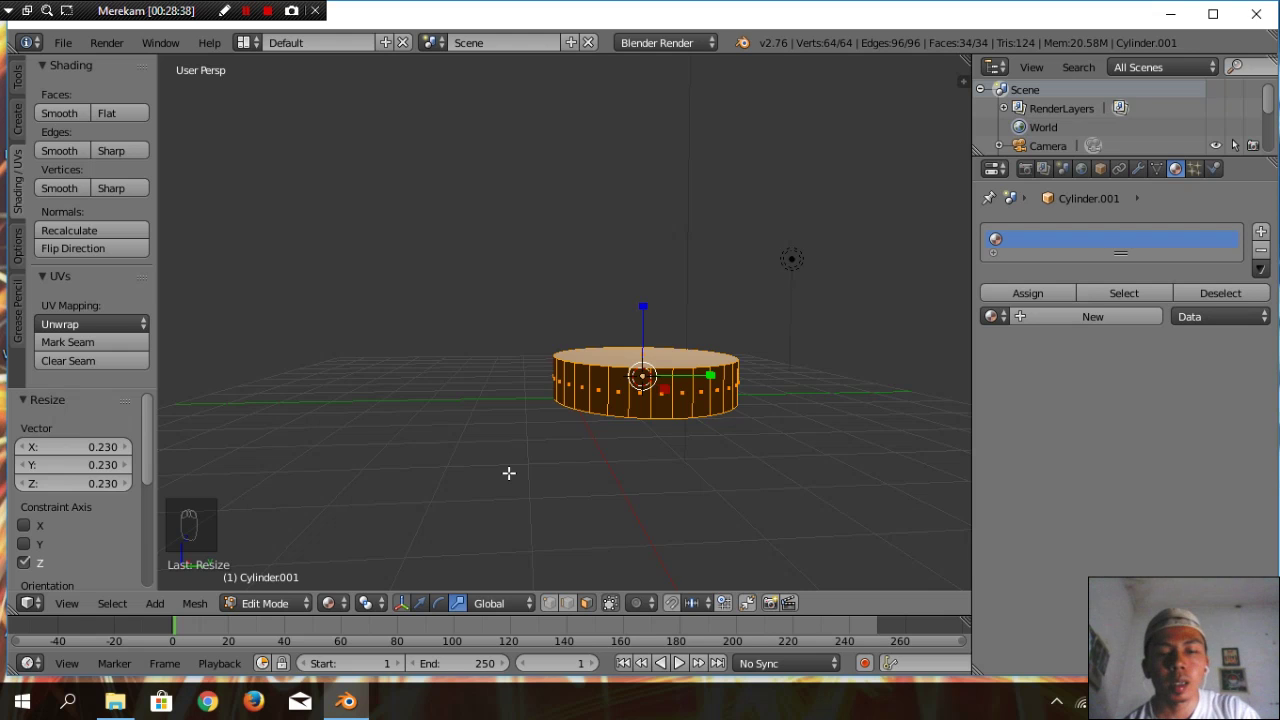
# Deselect the whole disc mesh and return to Object Mode
pyautogui.press('a')
pyautogui.moveTo(738, 489); pyautogui.dragTo(744, 509, button='middle')
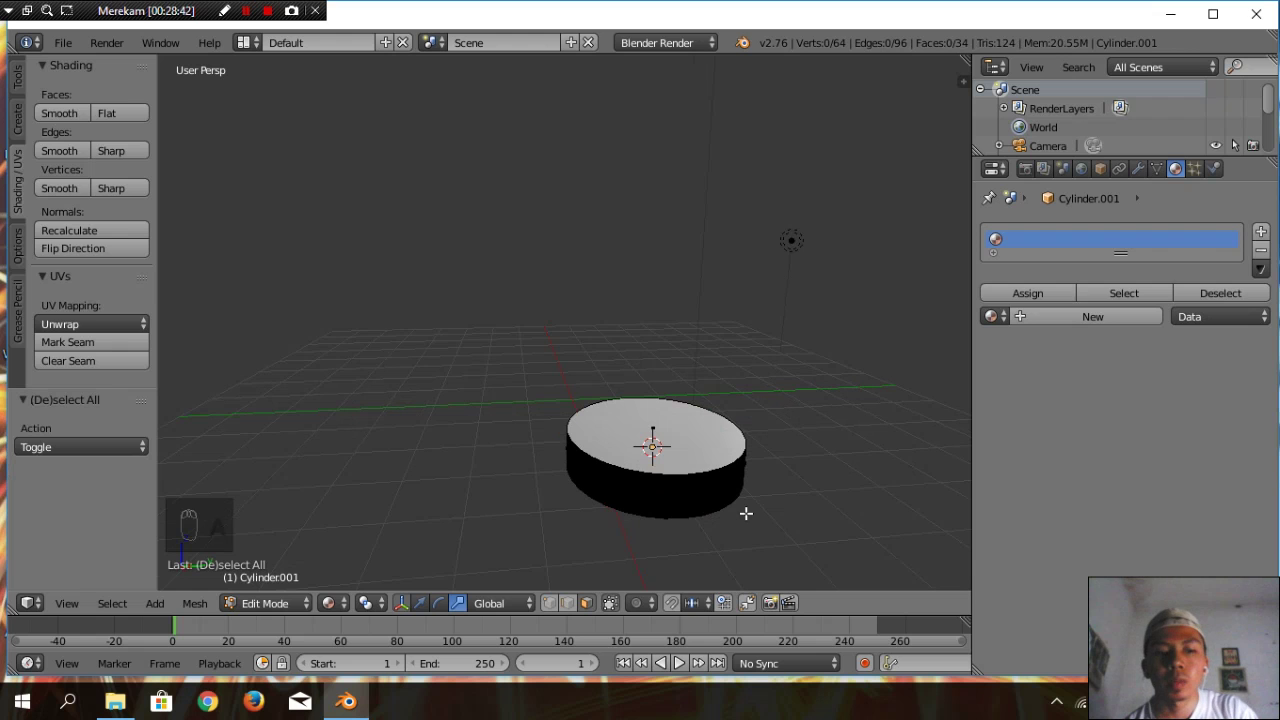
pyautogui.press('Tab')
pyautogui.scroll(-4, 790, 505)
pyautogui.scroll(-2, 811, 497)
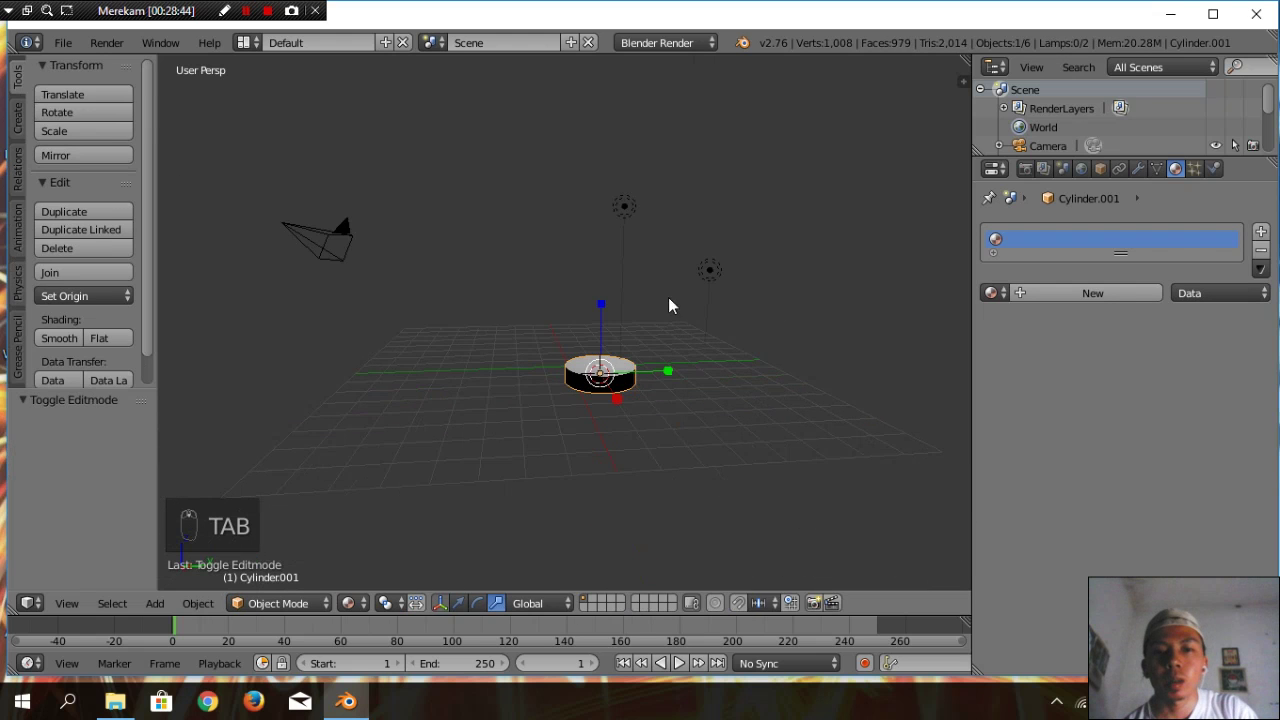
# Lower the upper lamp about 1.438 along Z and shift it sideways, including about 5.152 along X, to light the disc's side
pyautogui.rightClick(626, 205)
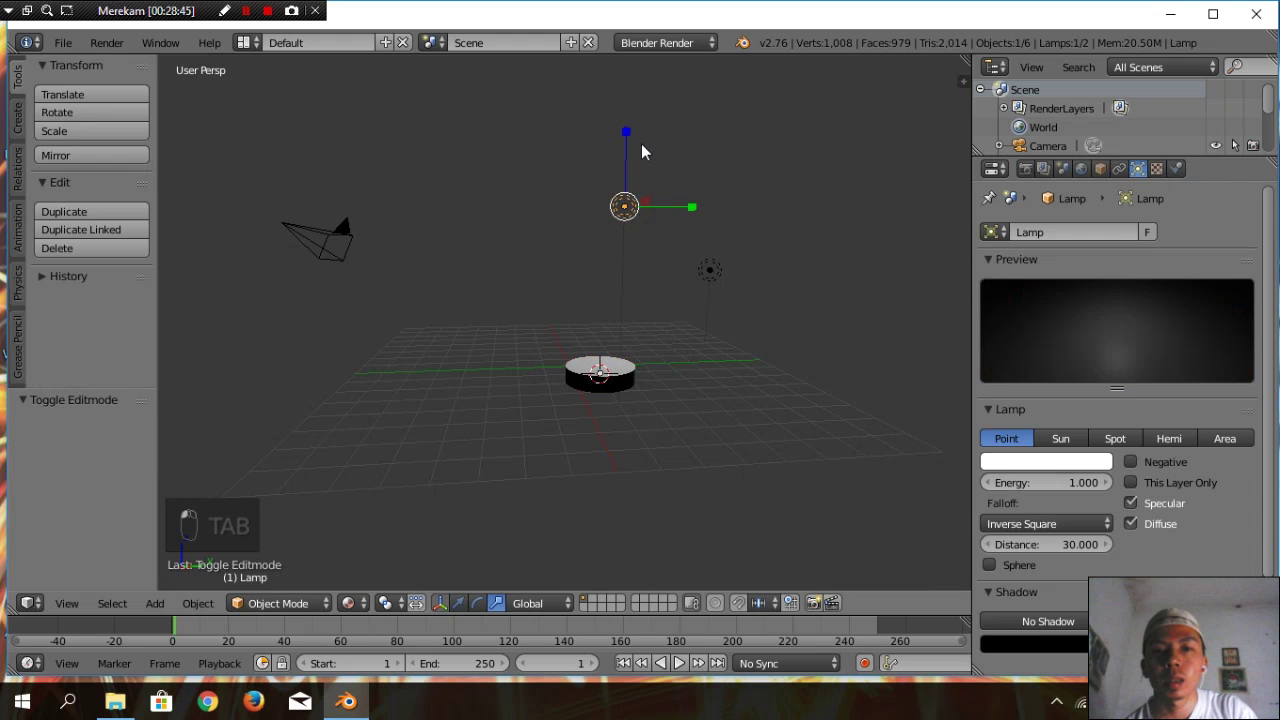
pyautogui.click(457, 604)
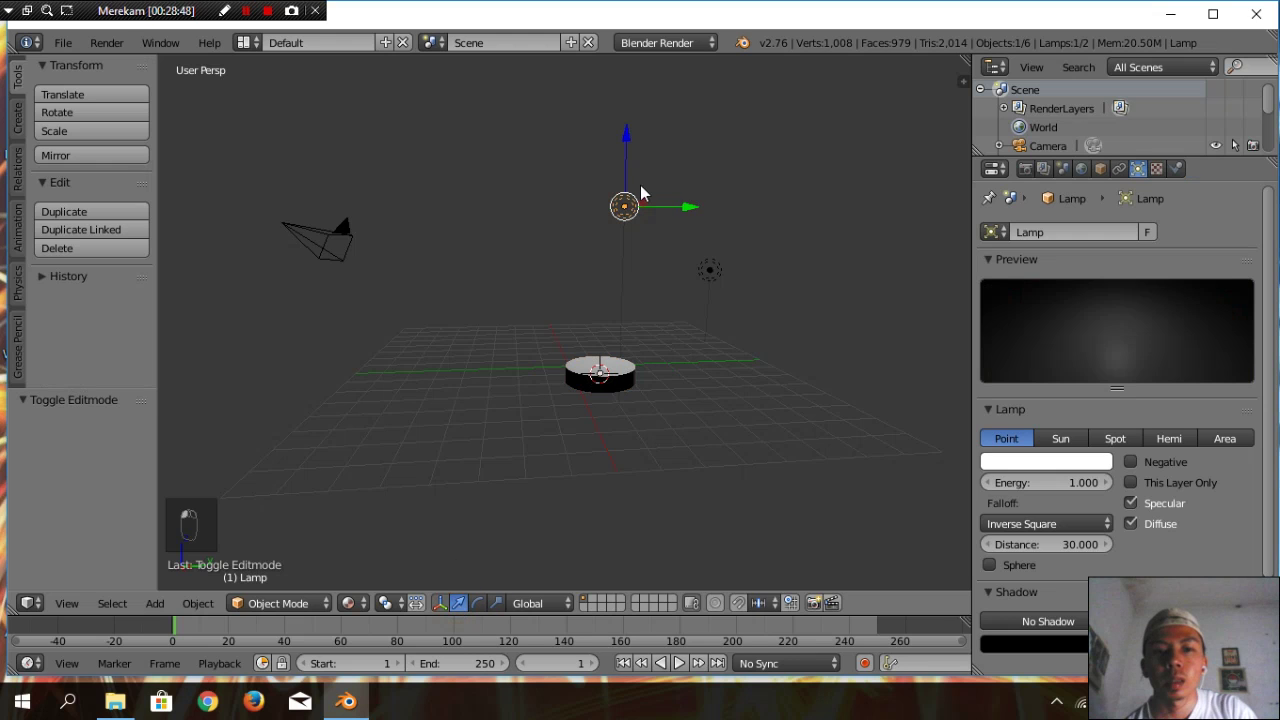
pyautogui.moveTo(628, 134); pyautogui.dragTo(642, 181)
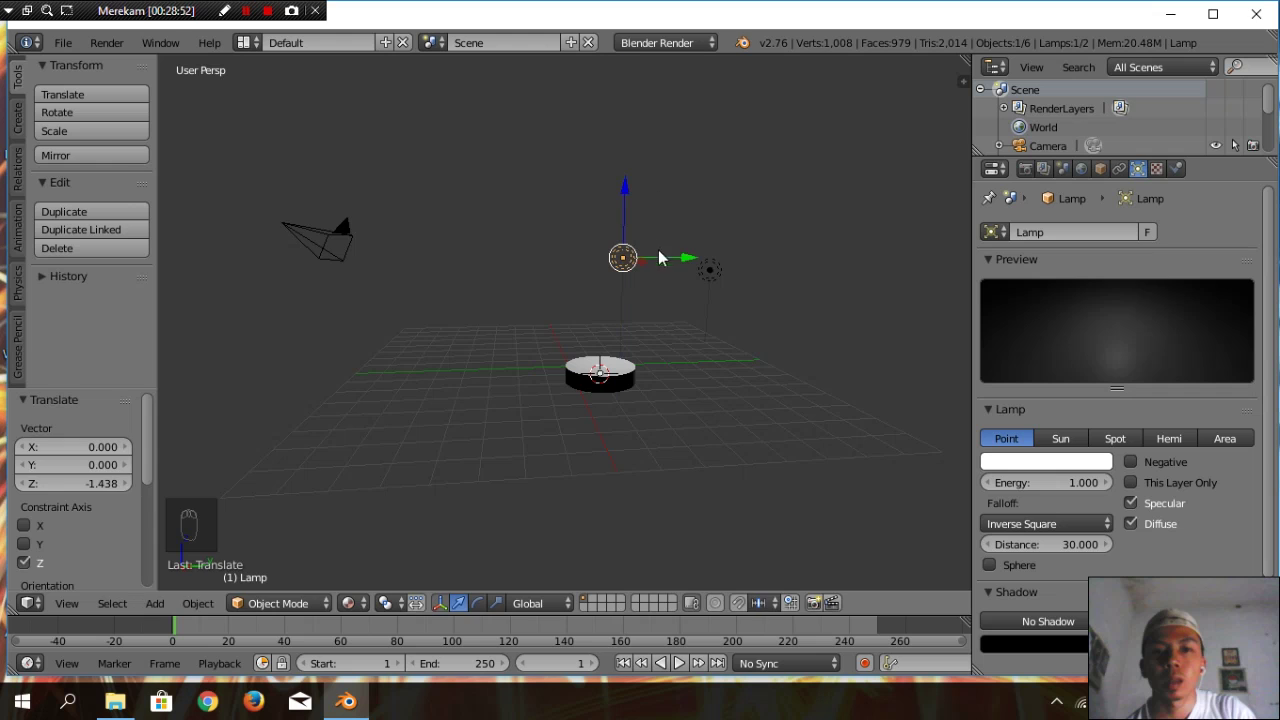
pyautogui.moveTo(688, 258); pyautogui.dragTo(849, 418)
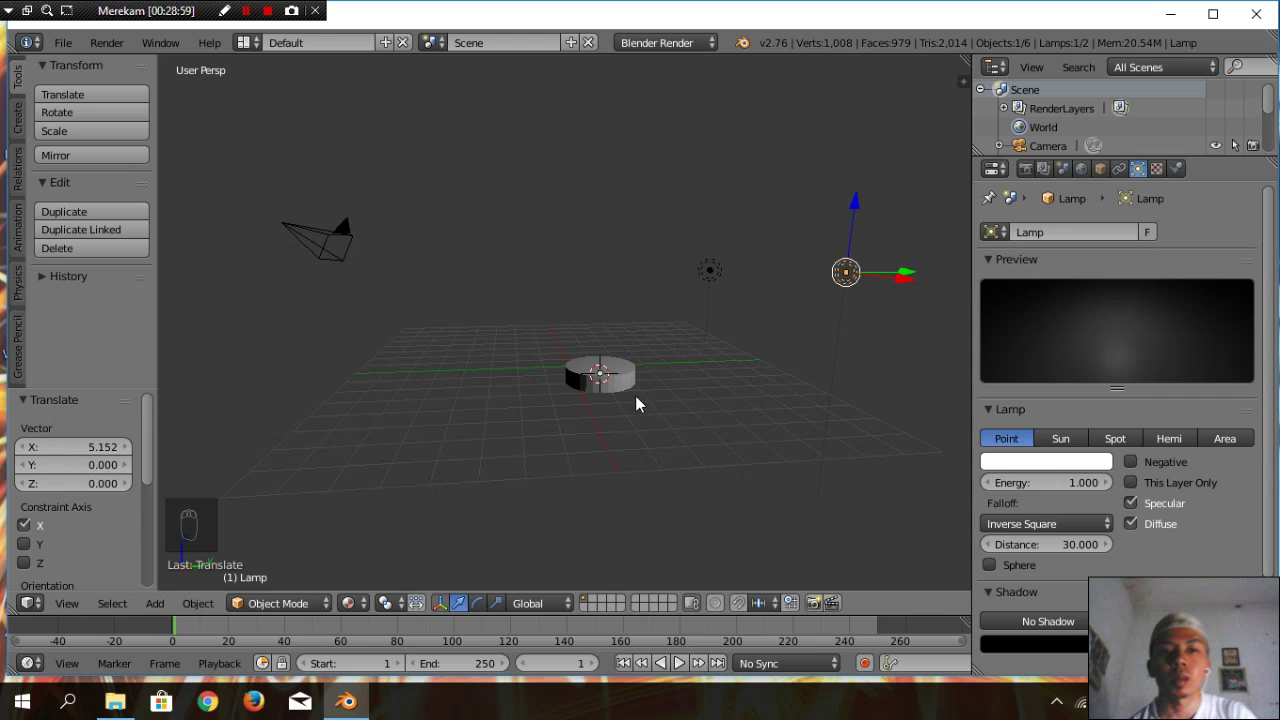
# Enter Edit Mode on the disc and select its top face
pyautogui.press('Tab')
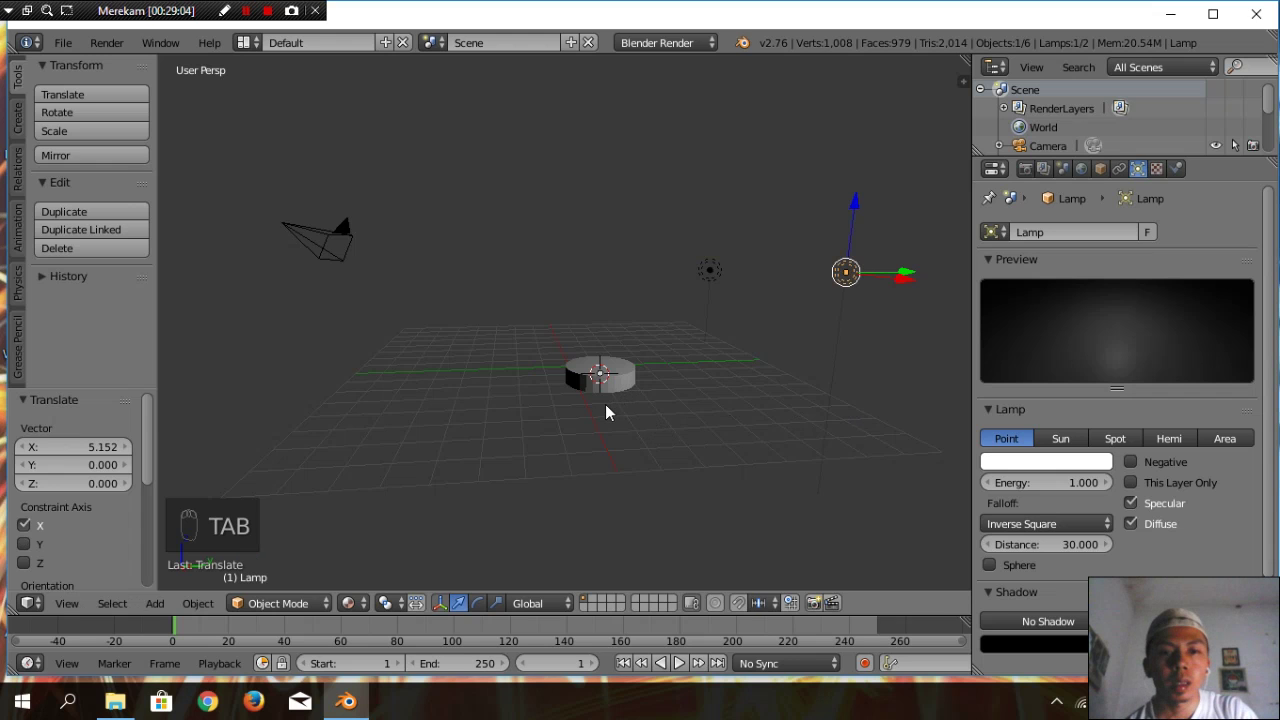
pyautogui.press('Tab')
pyautogui.rightClick(616, 382)
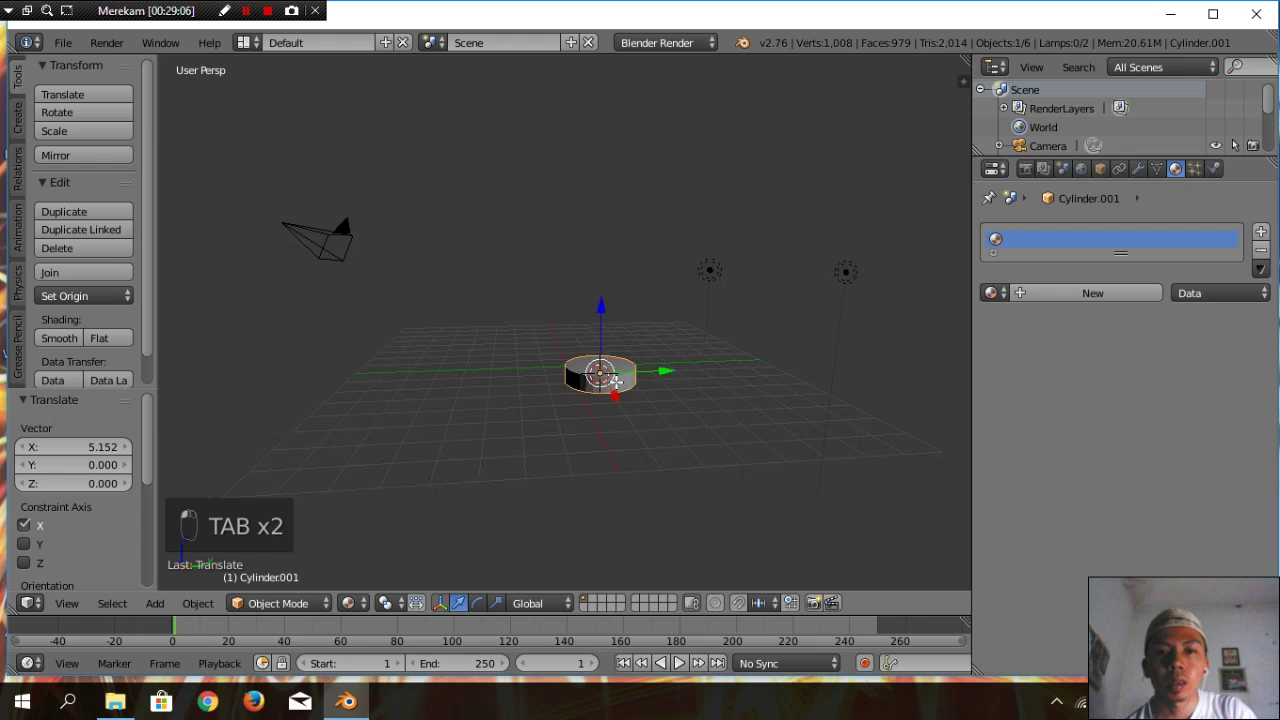
pyautogui.press('Tab')
pyautogui.scroll(3, 657, 445)
pyautogui.moveTo(714, 463)
pyautogui.mouseDown(button='middle')
pyautogui.moveTo(714, 449)
pyautogui.moveTo(639, 497)
pyautogui.moveTo(694, 471)
pyautogui.mouseUp(button='middle')
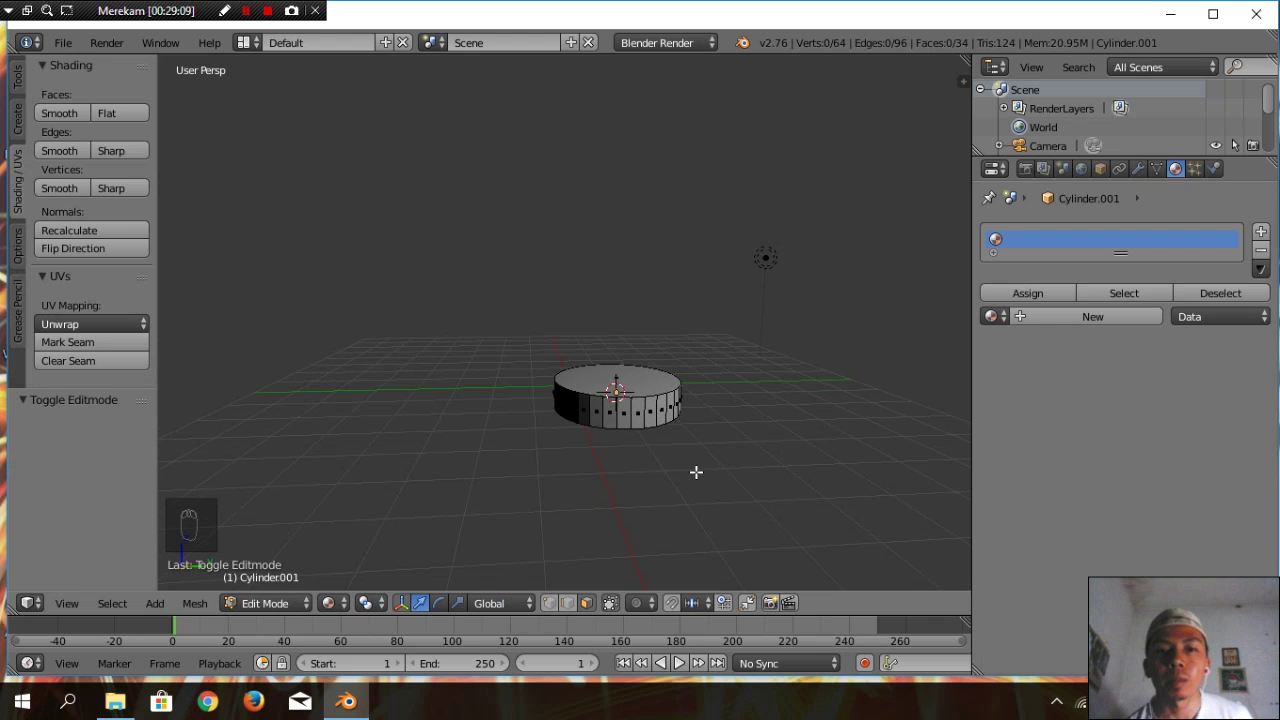
pyautogui.rightClick(647, 388)
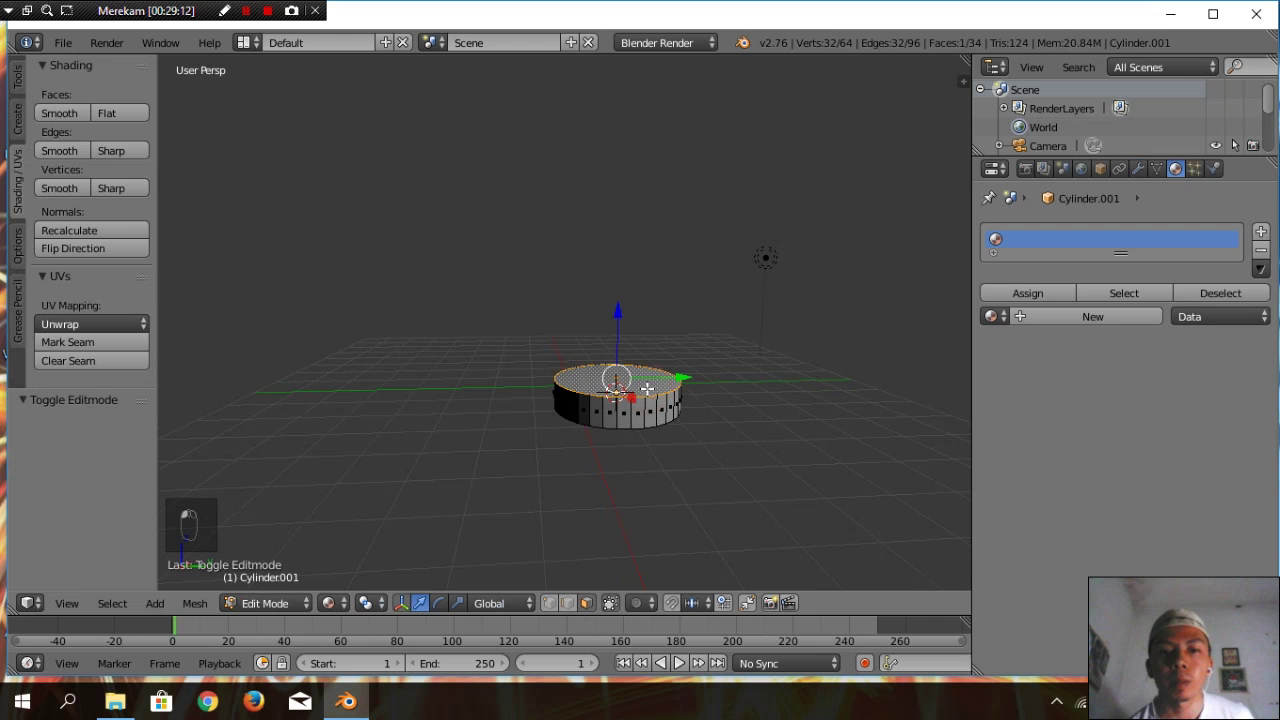
# Extrude the disc's top face upward about 0.307 and scale it out to about 1.159
pyautogui.click(458, 603)
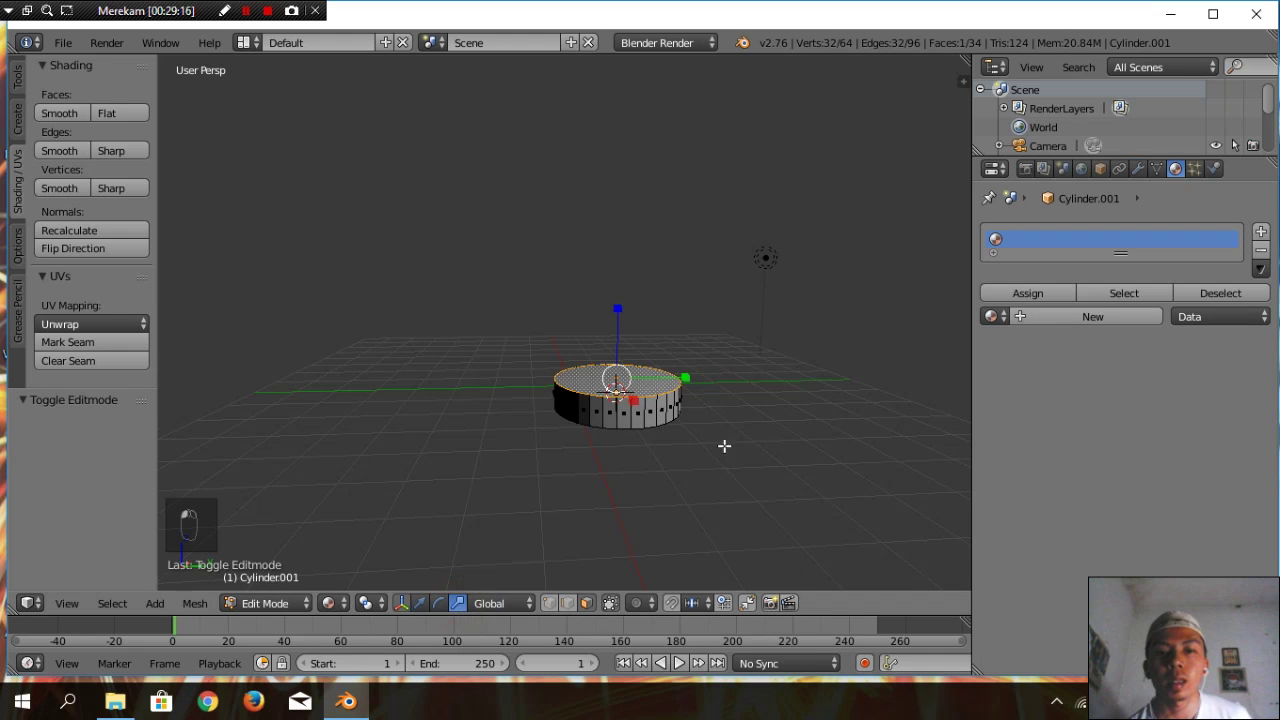
pyautogui.scroll(2, 686, 405)
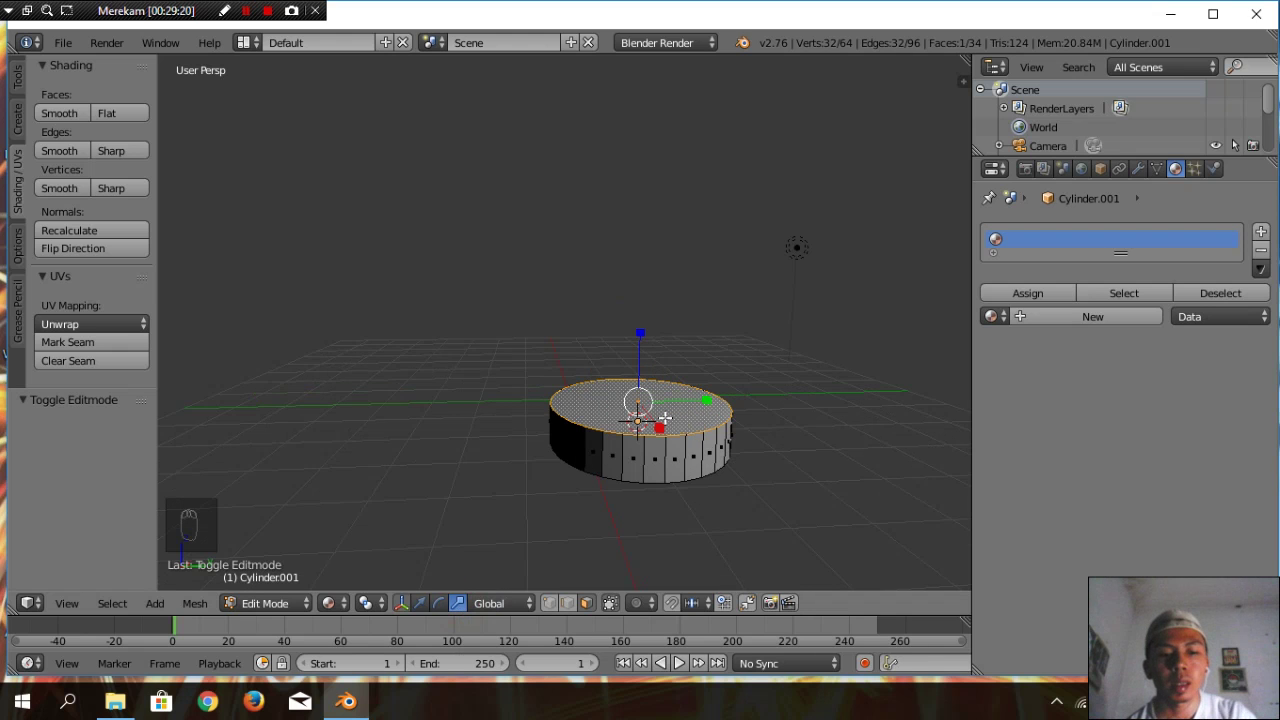
pyautogui.press('e')
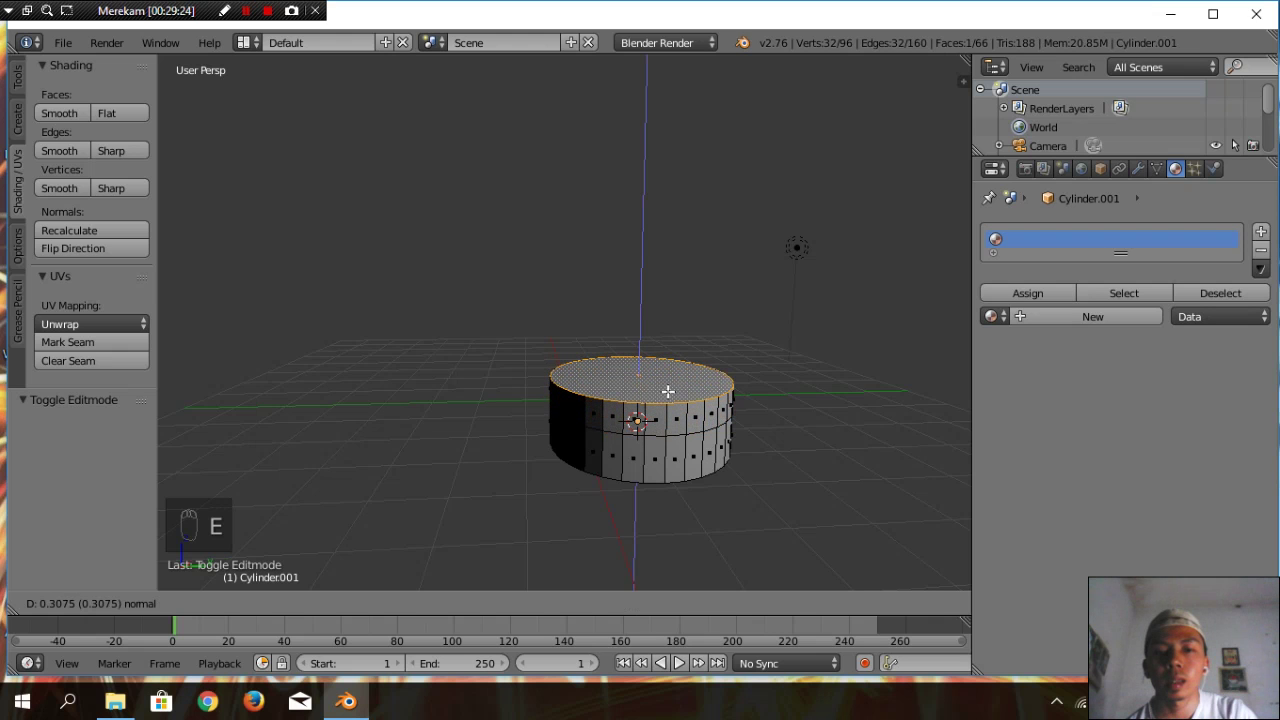
pyautogui.click(667, 391)
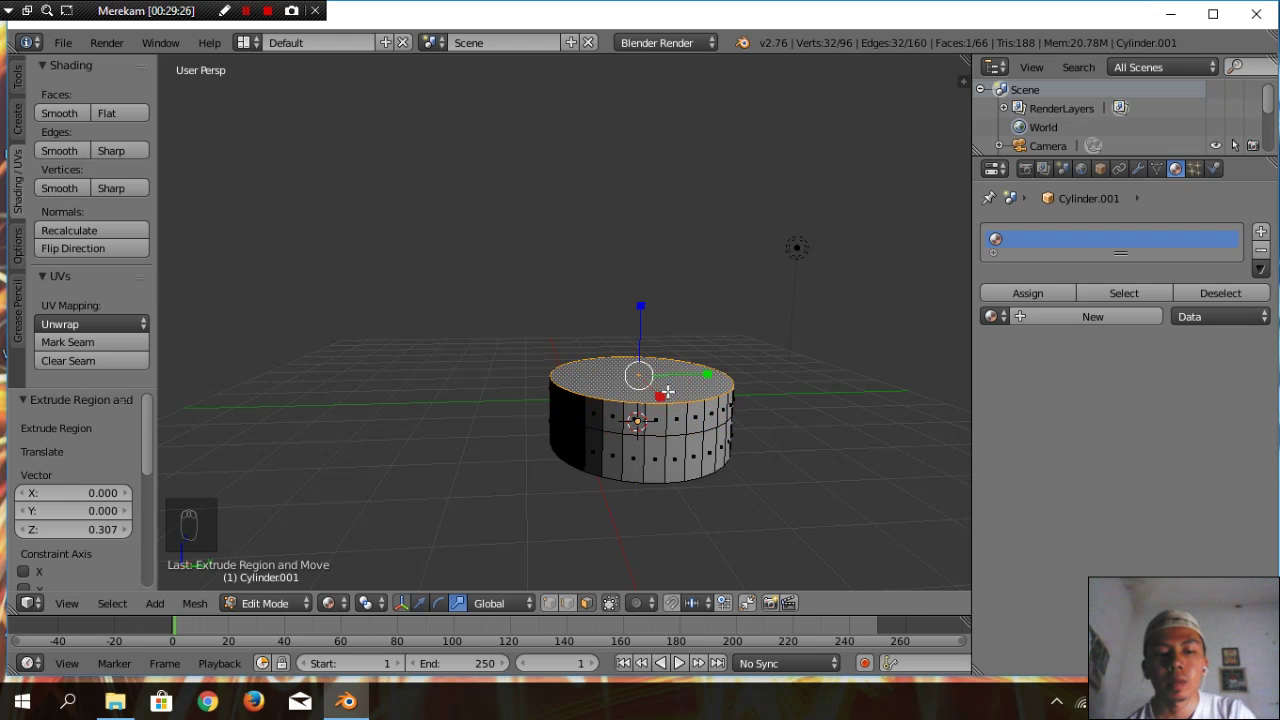
pyautogui.press('s')
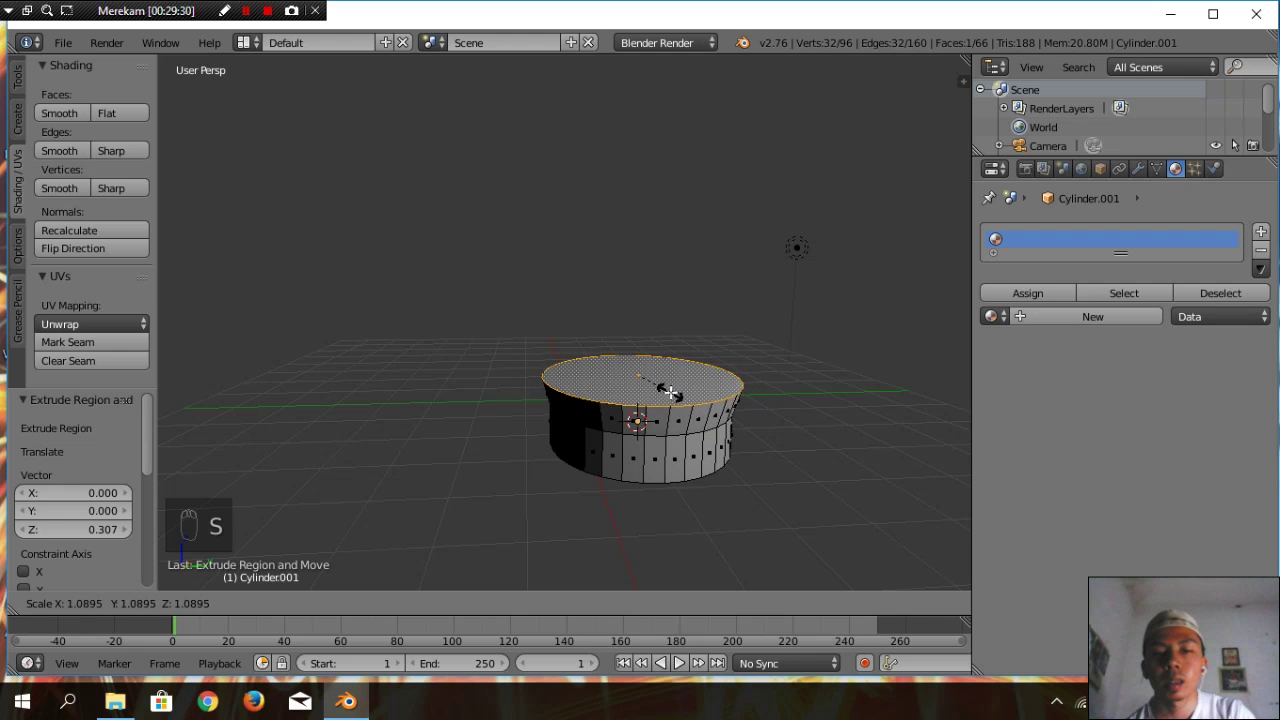
pyautogui.click(671, 395)
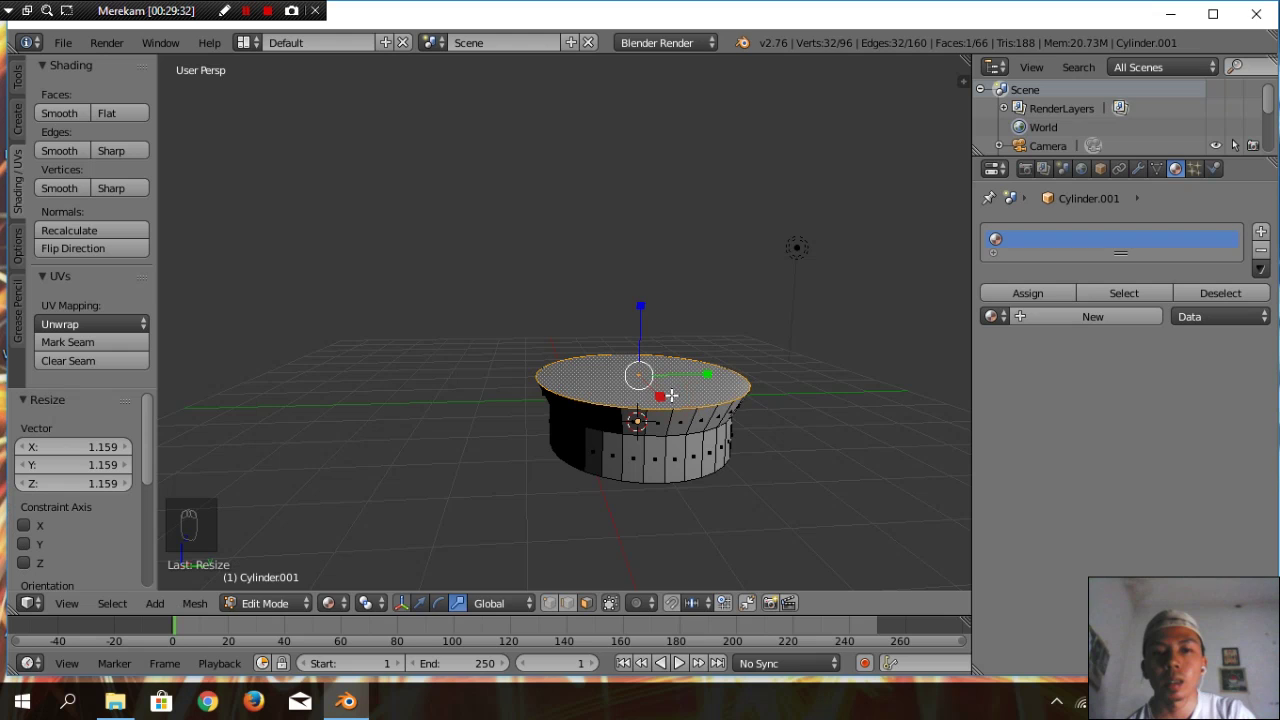
# Extrude the top face upward about 0.536 and widen it by a scale of about 1.191
pyautogui.press('e')
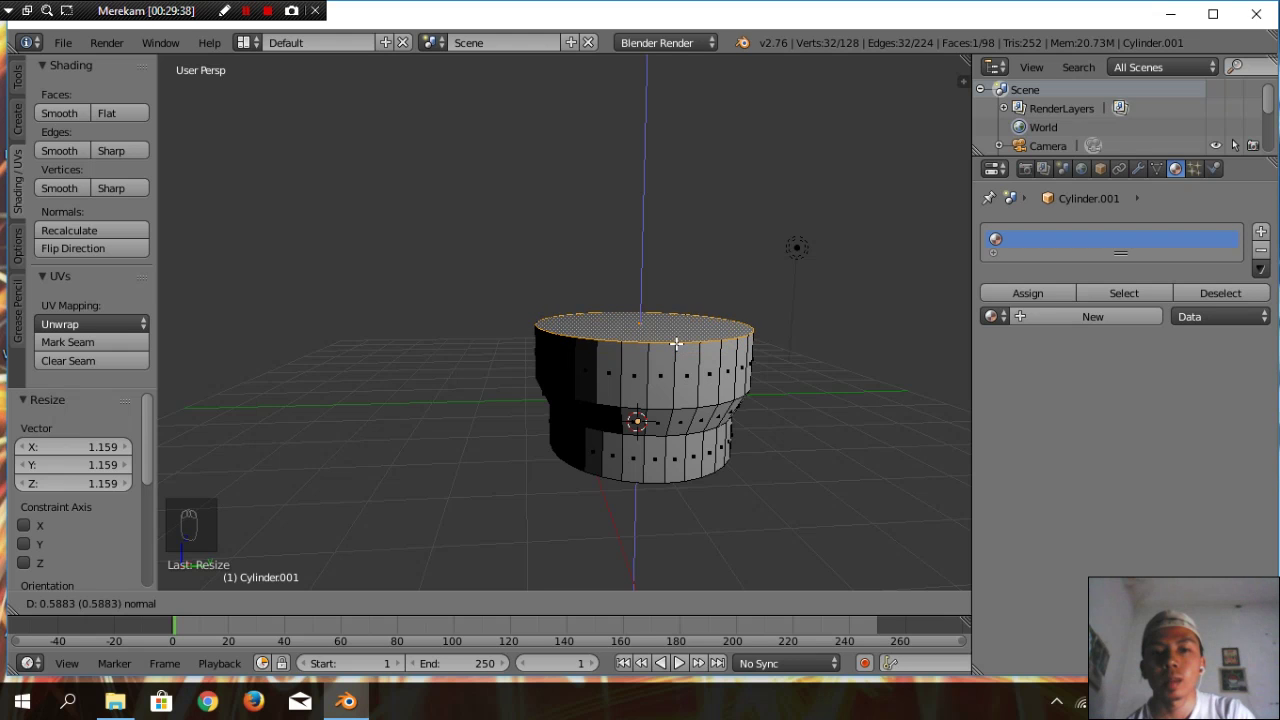
pyautogui.click(676, 346)
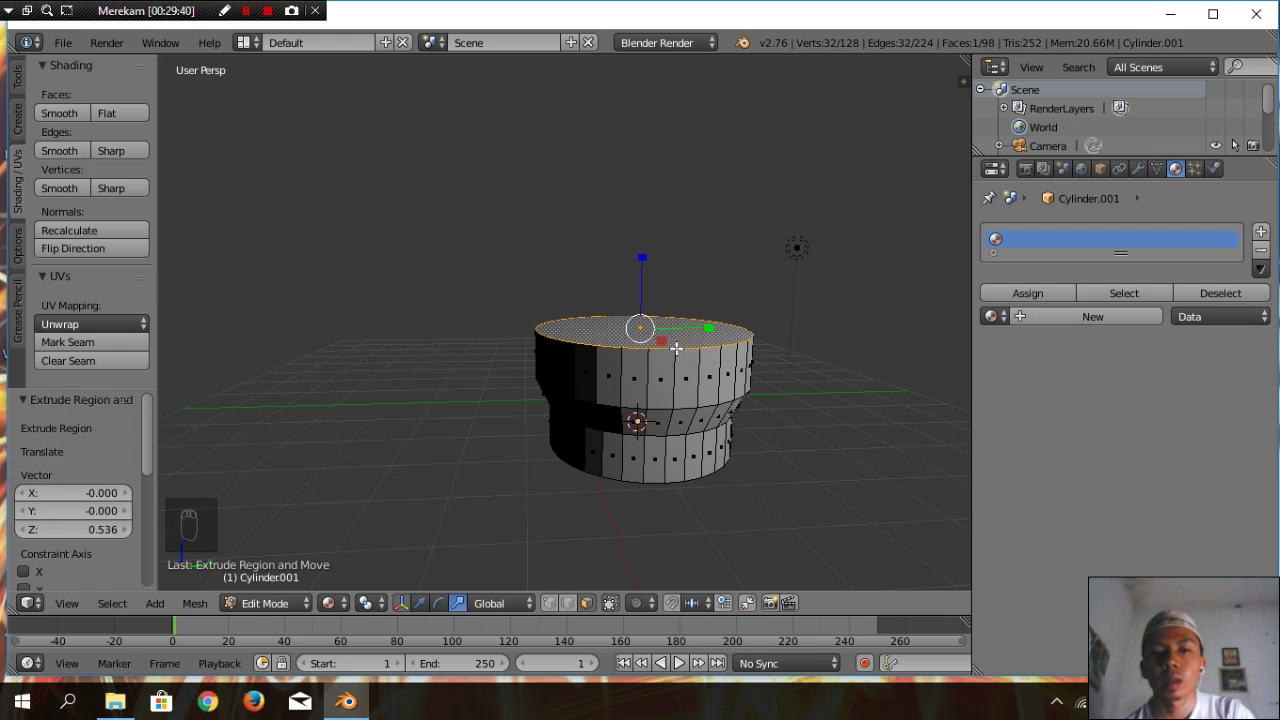
pyautogui.press('s')
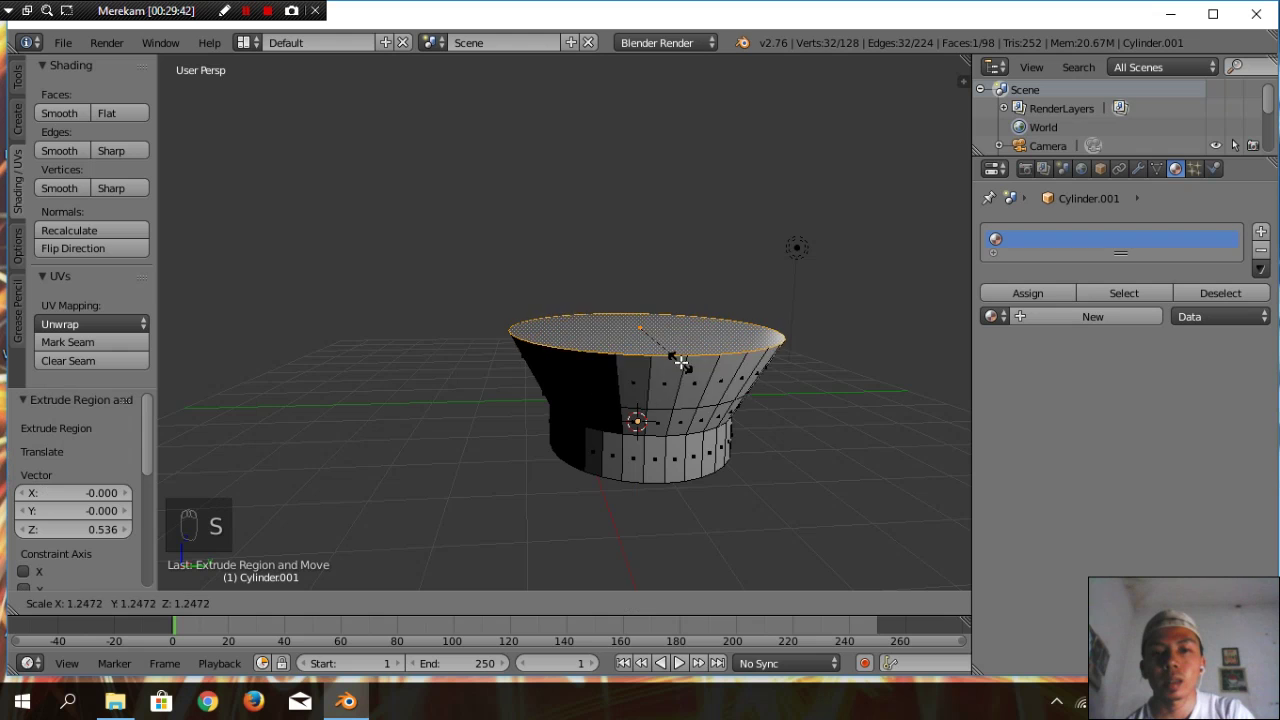
pyautogui.click(679, 357)
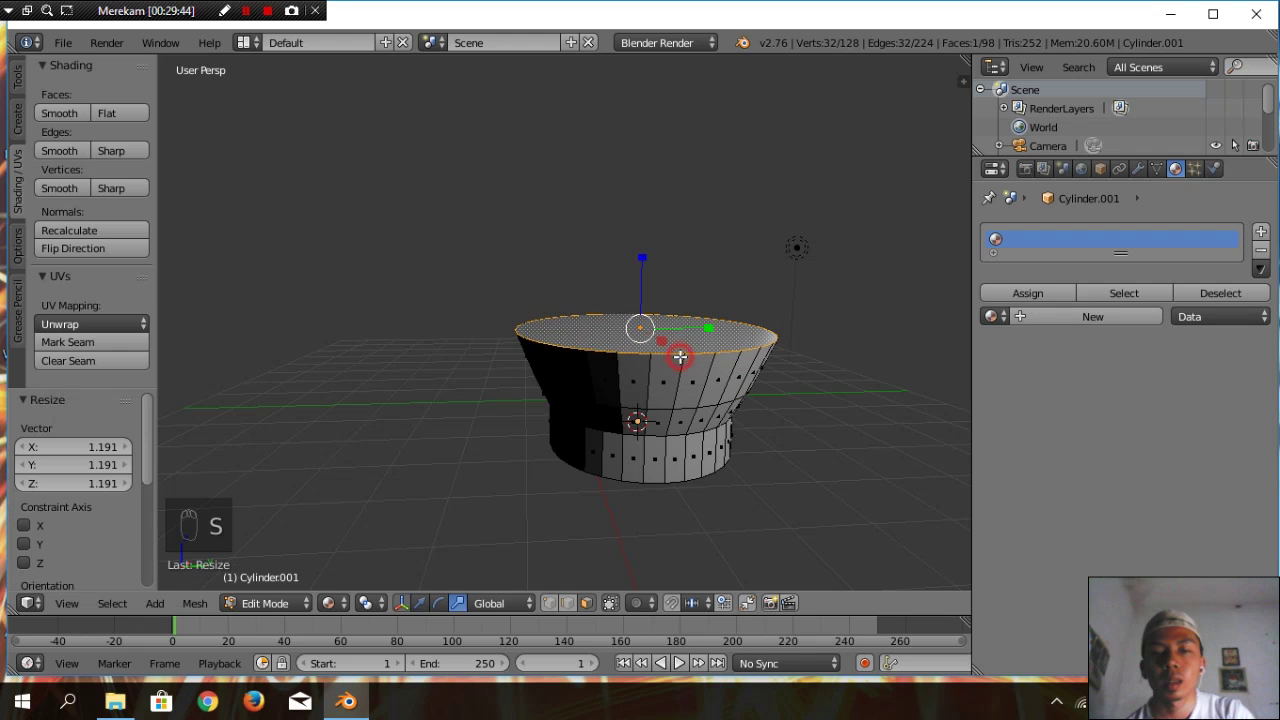
# Extrude the top face another 0.334 or so upward and enlarge it slightly to about 1.056
pyautogui.press('e')
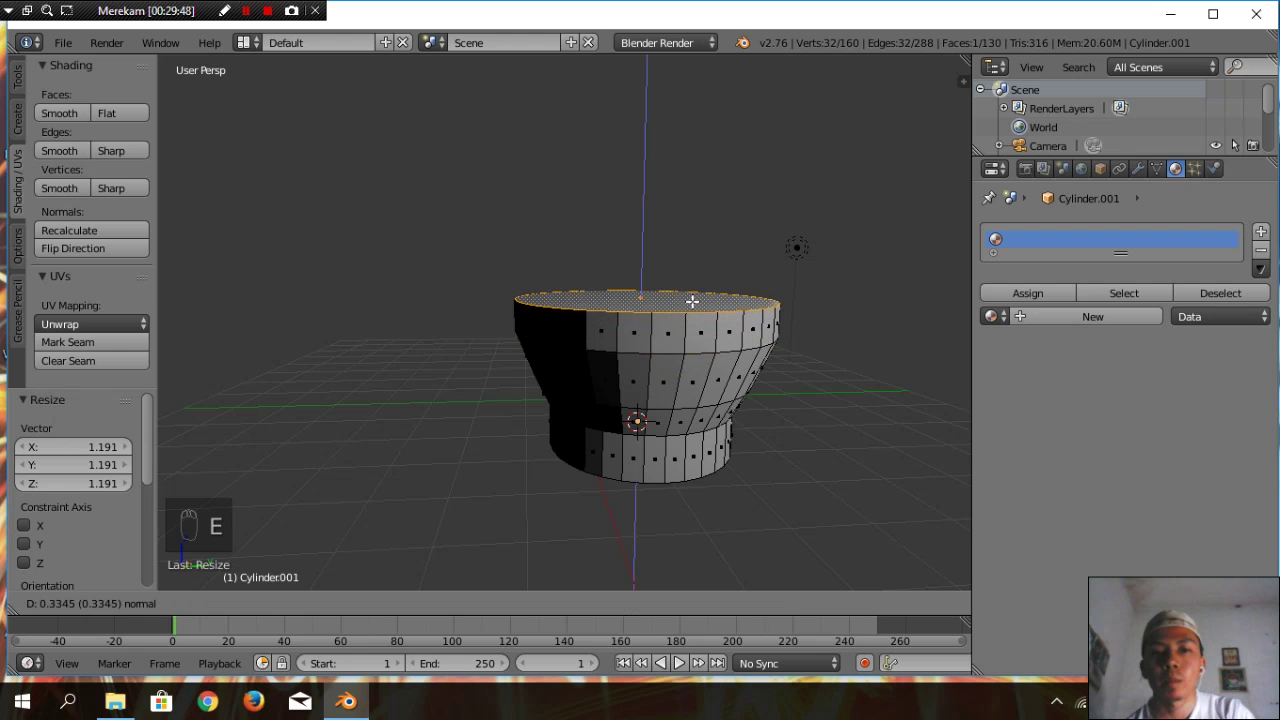
pyautogui.click(692, 300)
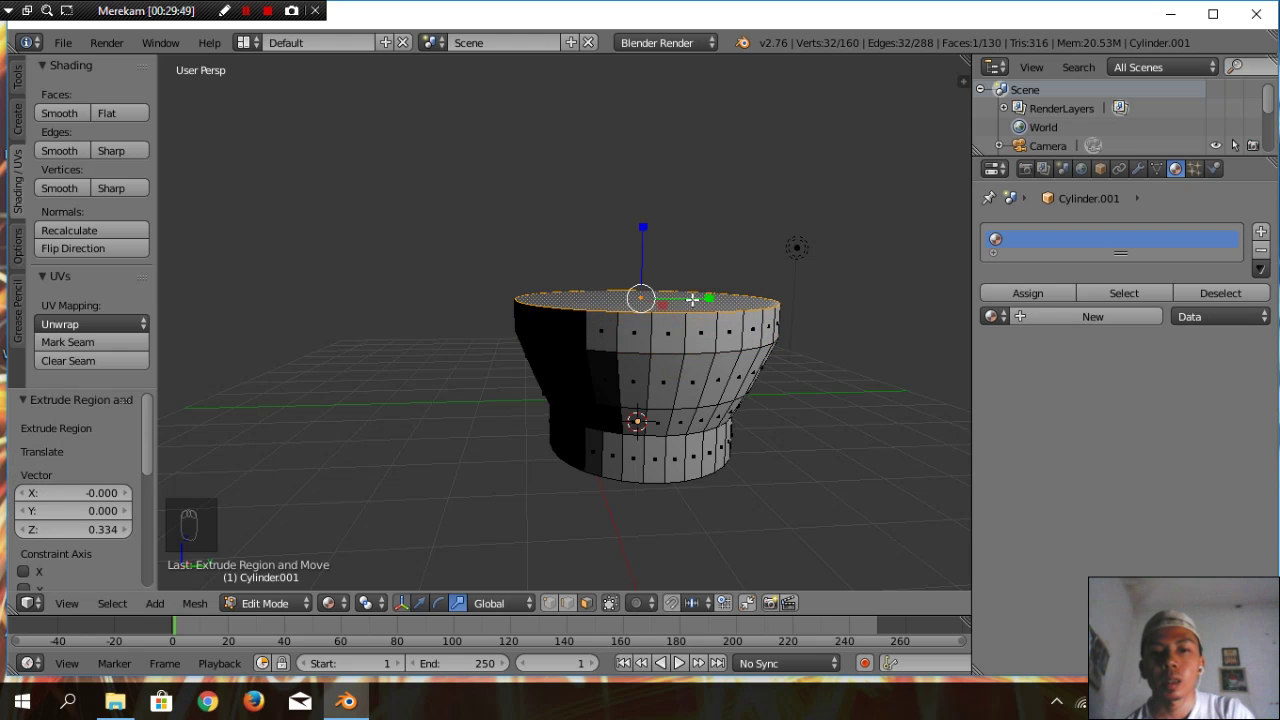
pyautogui.press('s')
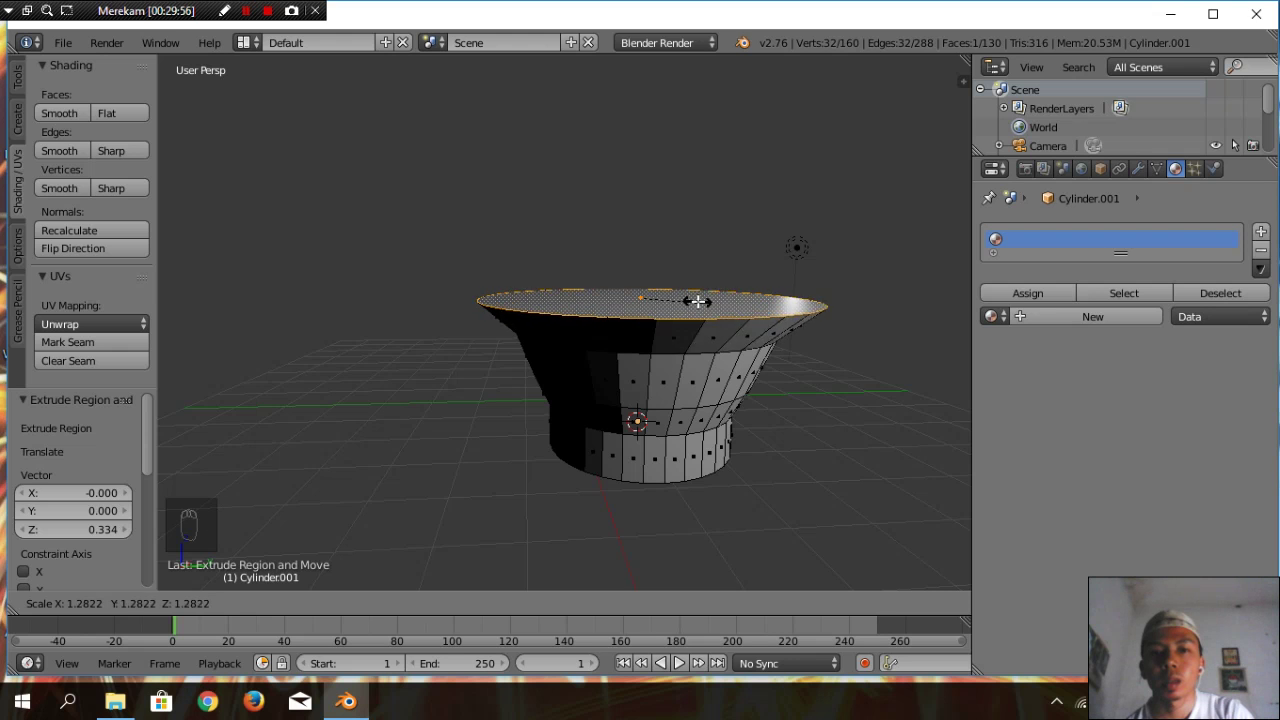
pyautogui.click(695, 300)
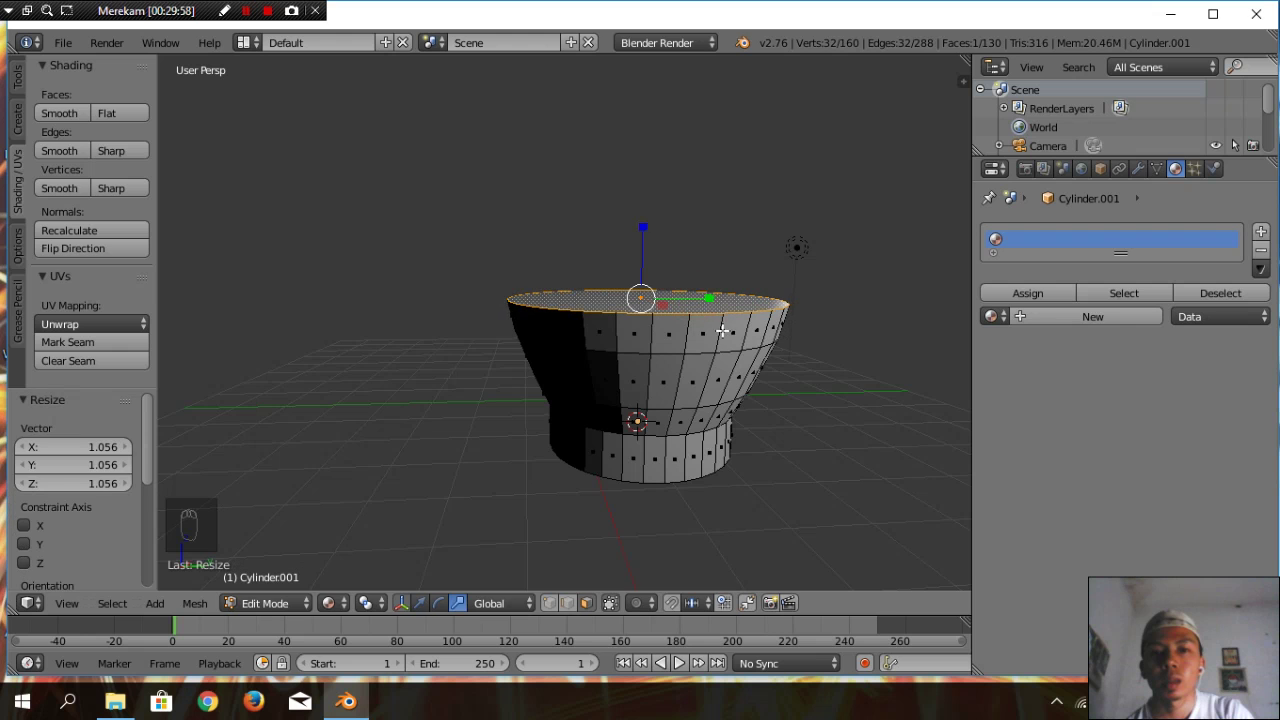
# Extrude the top face straight up about 0.365 without changing its width
pyautogui.scroll(-2, 777, 357)
pyautogui.moveTo(760, 358); pyautogui.dragTo(734, 362, button='middle')
pyautogui.scroll(2, 760, 386)
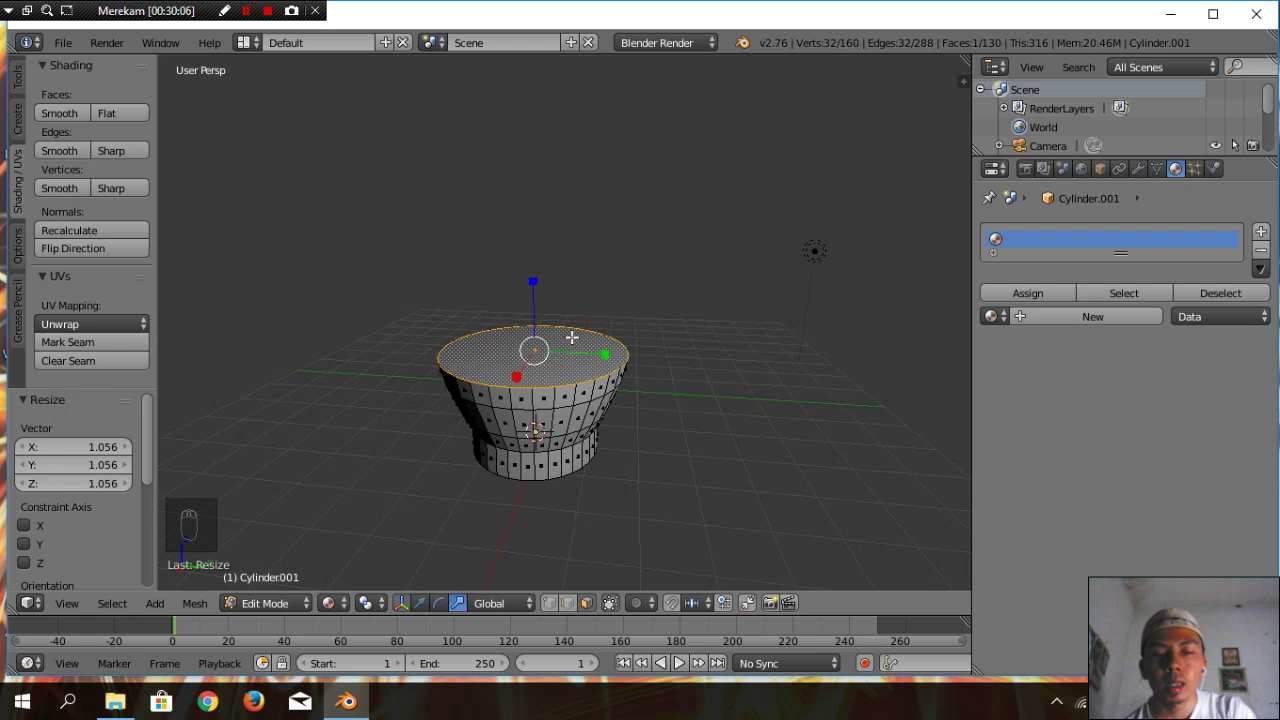
pyautogui.press('e')
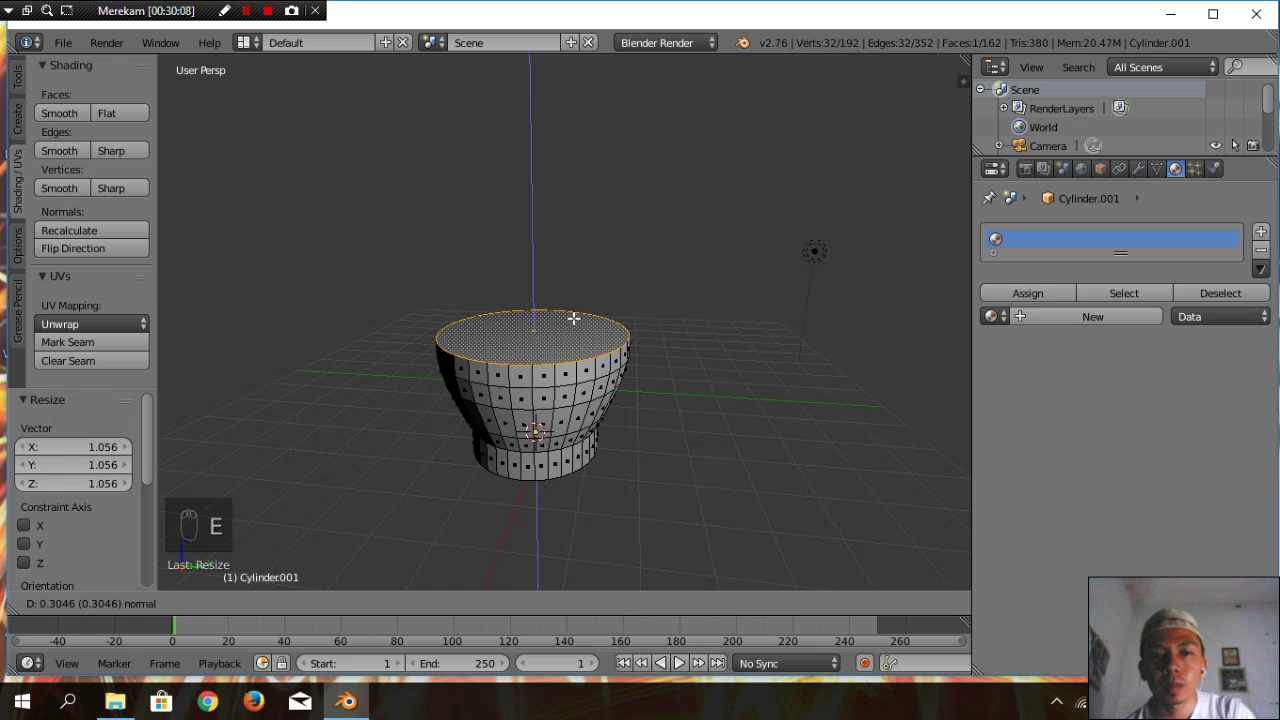
pyautogui.click(573, 314)
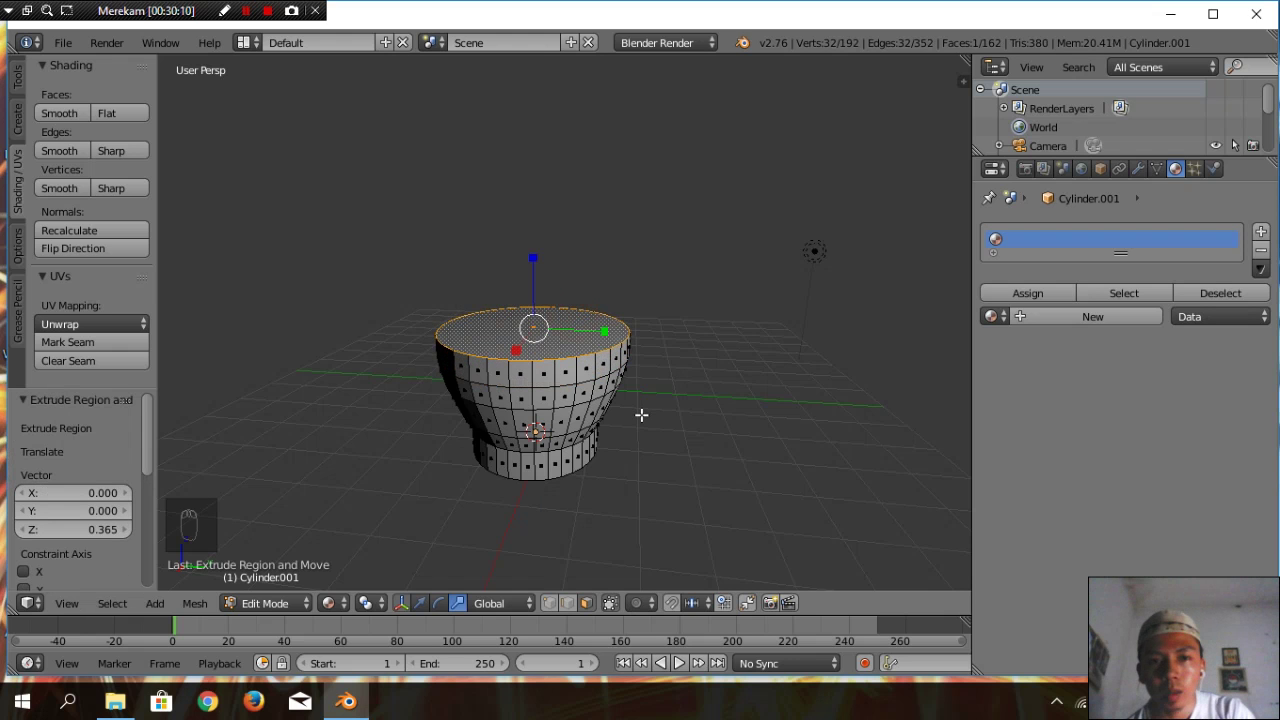
# Extrude the top face upward about 0.498 and narrow it to a scale of about 0.772
pyautogui.moveTo(640, 414); pyautogui.dragTo(687, 395, button='middle')
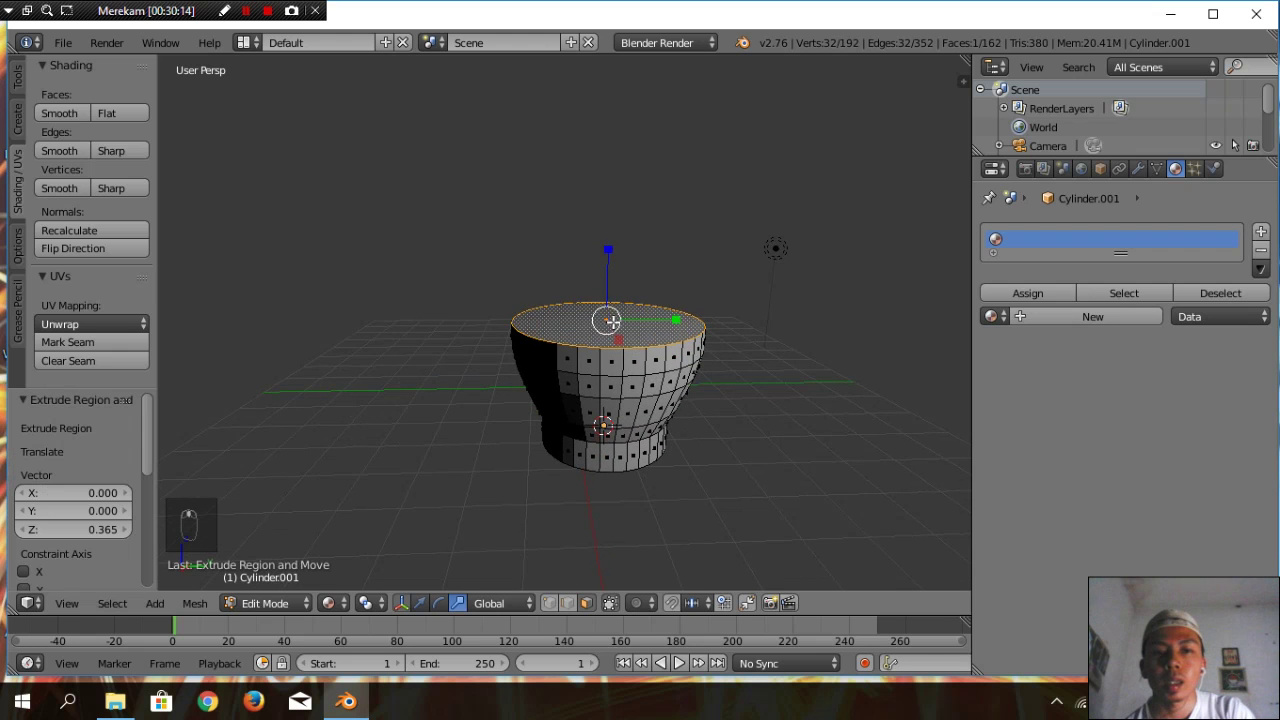
pyautogui.press('e')
pyautogui.click(612, 290)
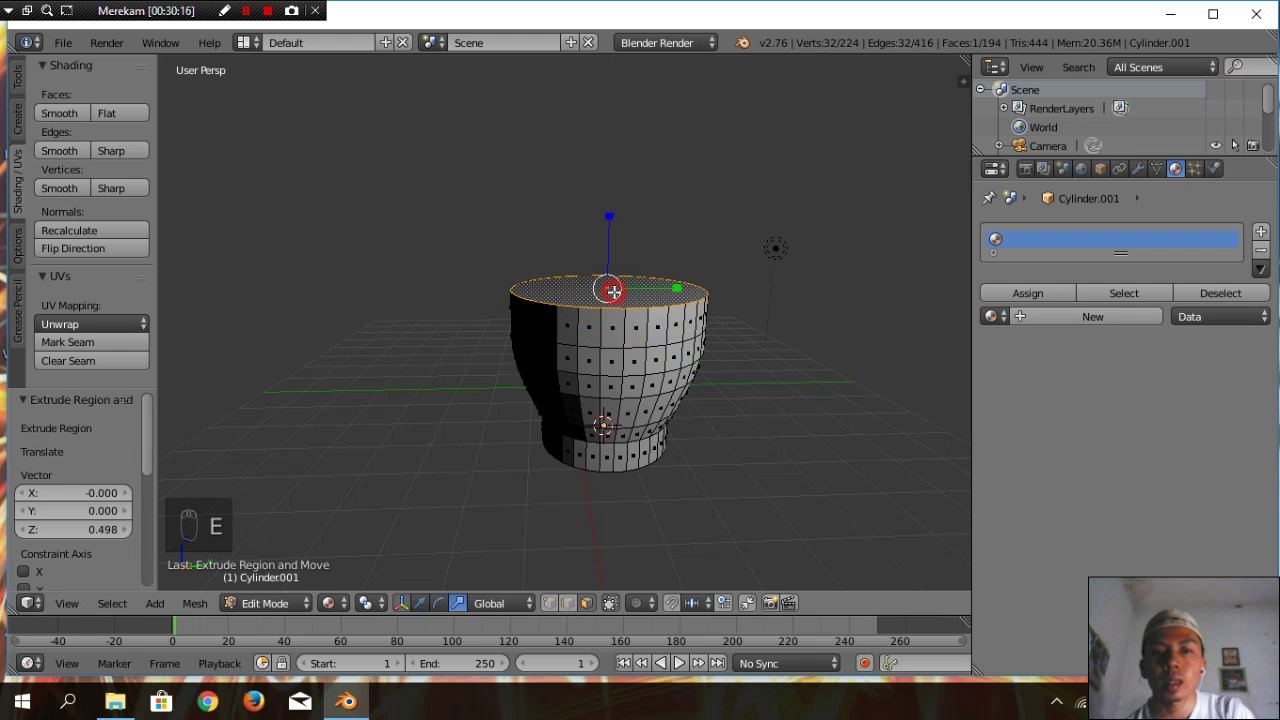
pyautogui.press('s')
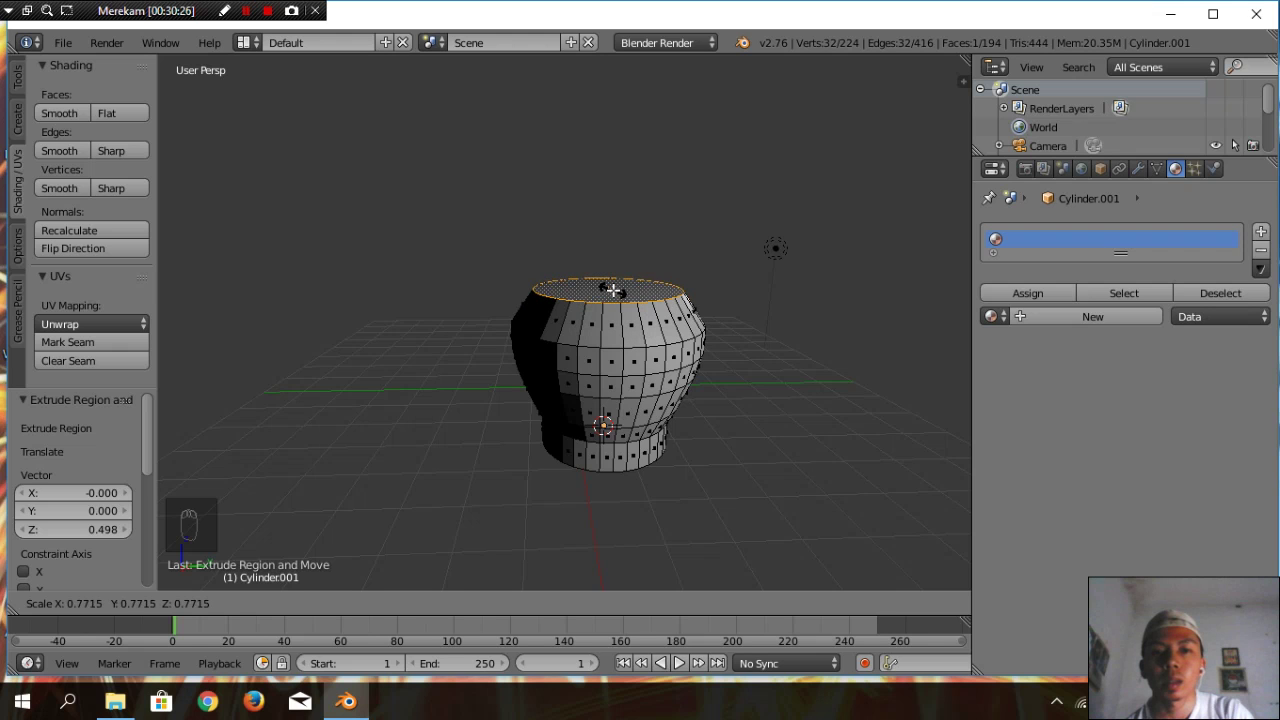
pyautogui.click(612, 290)
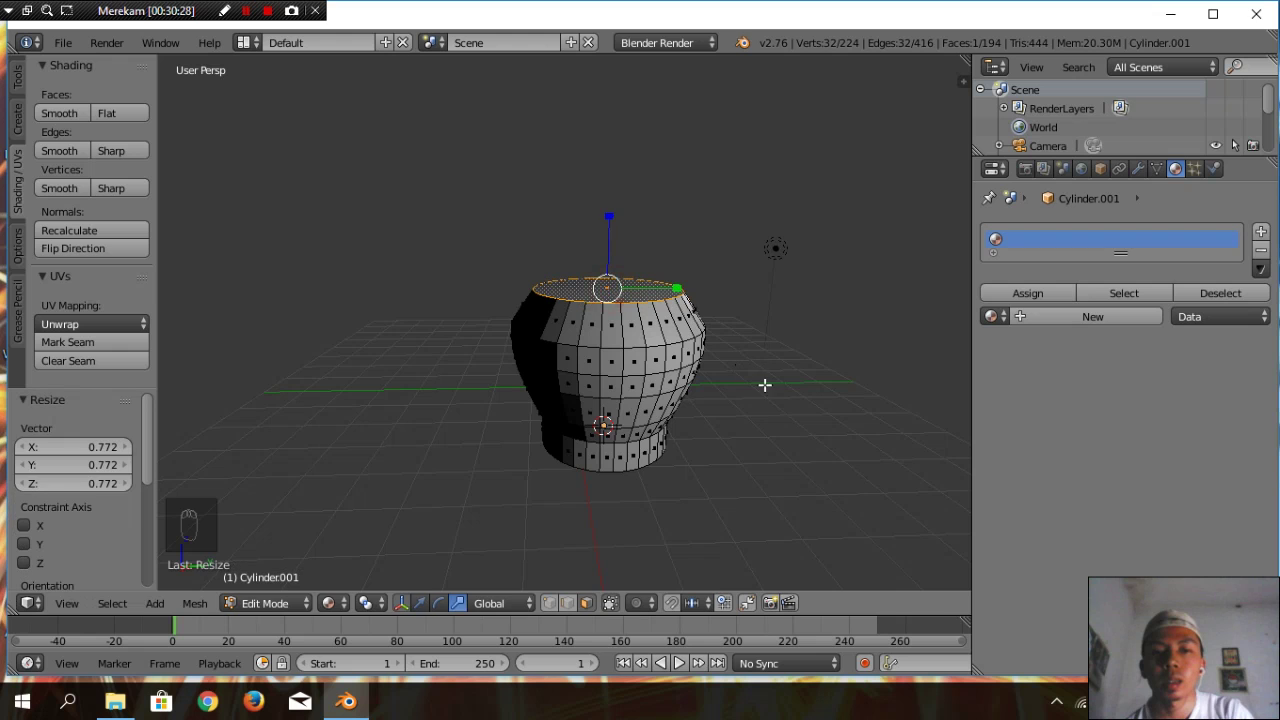
# Extrude the top face upward about 0.836 and taper it inward to a scale of about 0.592
pyautogui.scroll(-2, 747, 389)
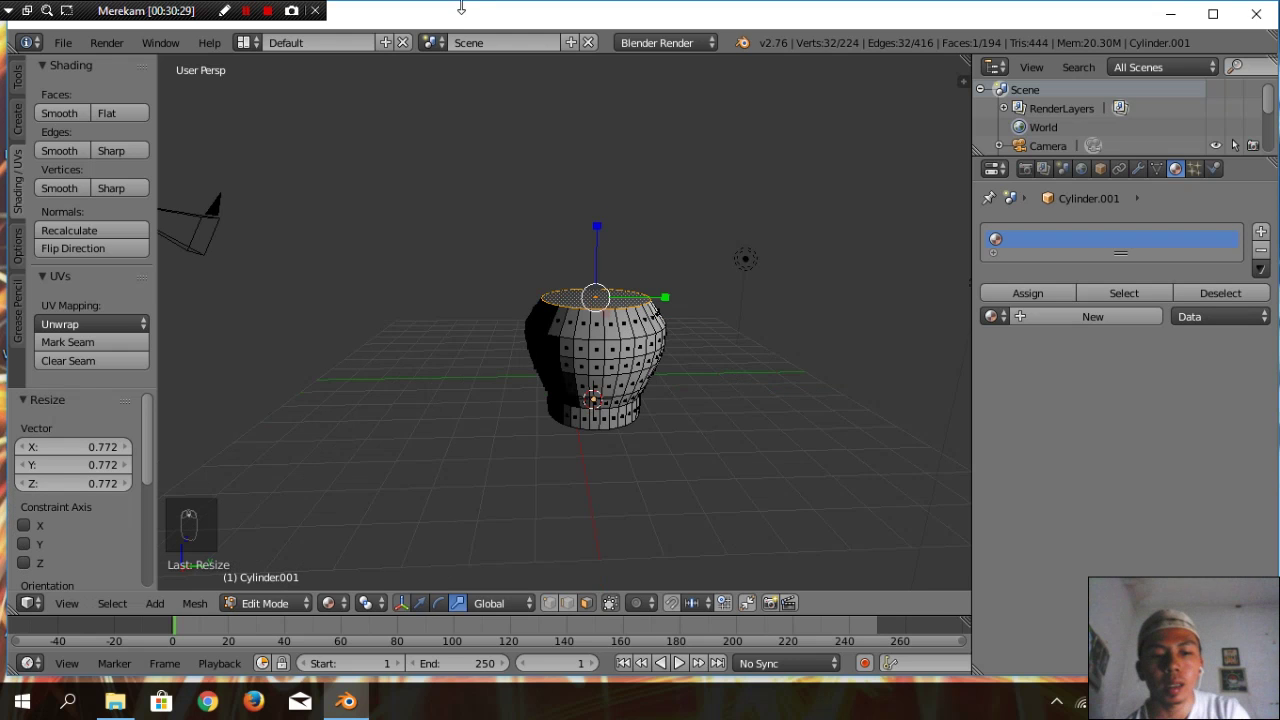
pyautogui.press('e')
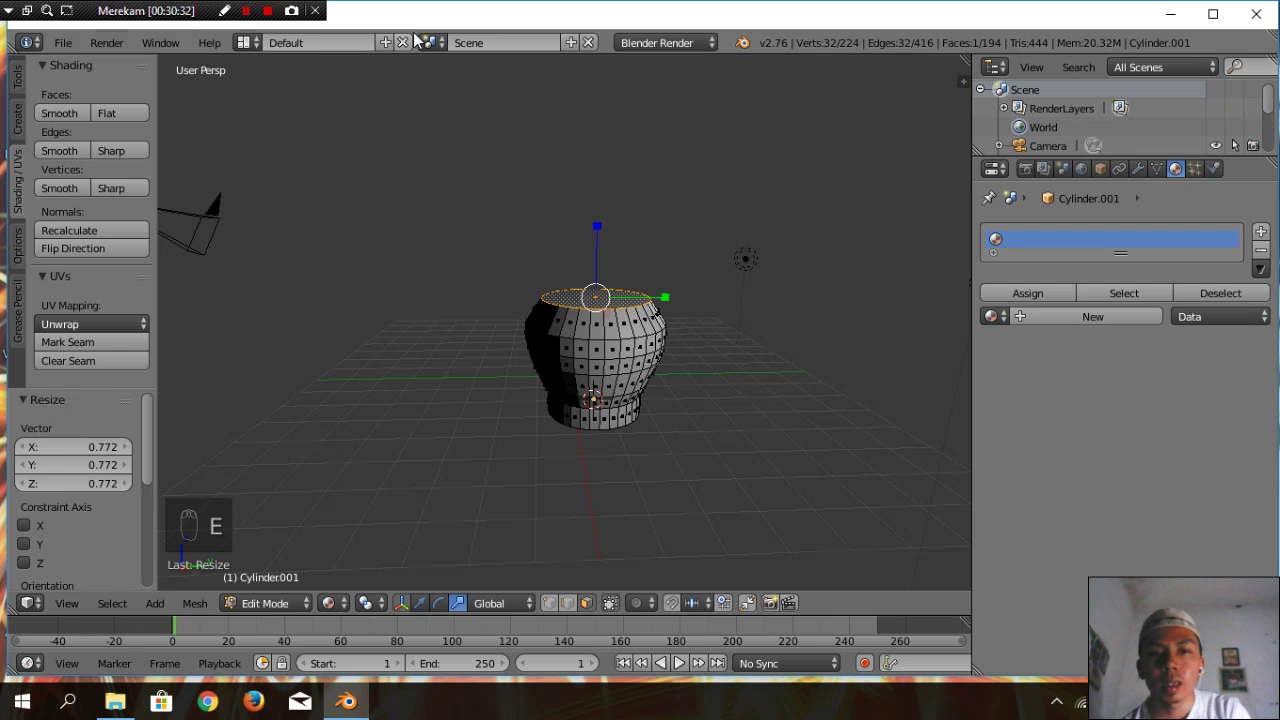
pyautogui.press('e')
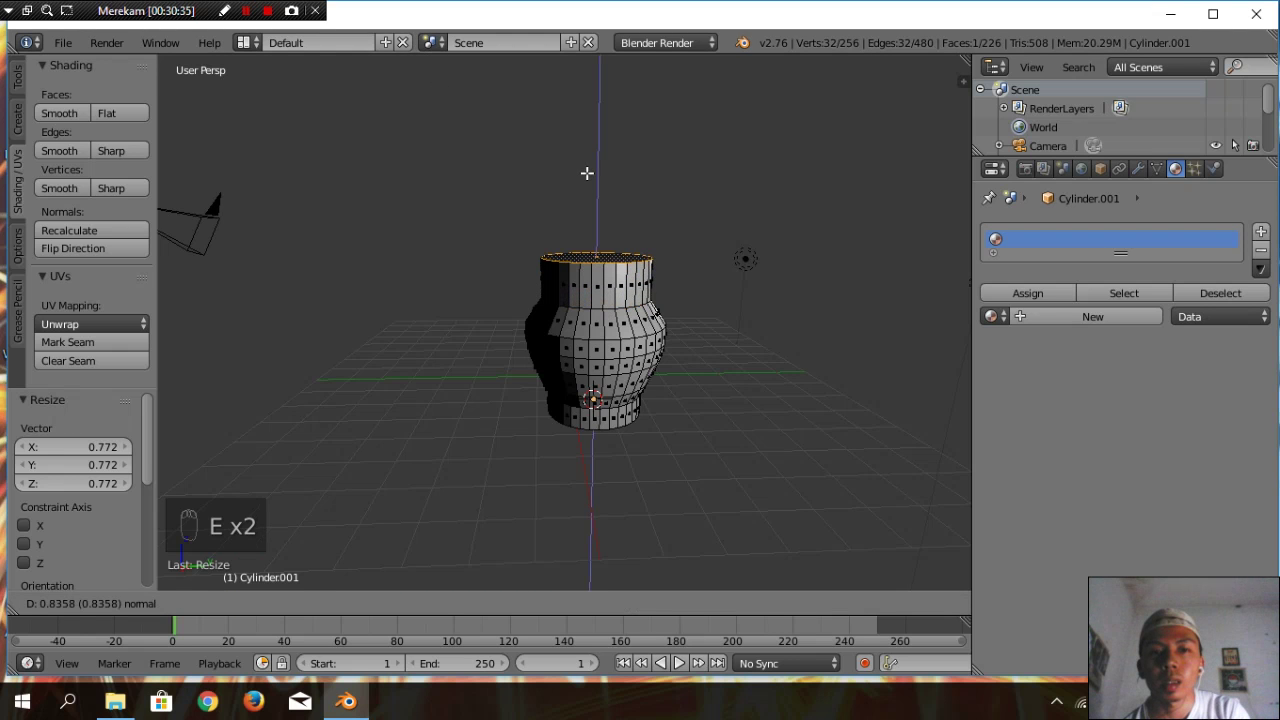
pyautogui.click(587, 173)
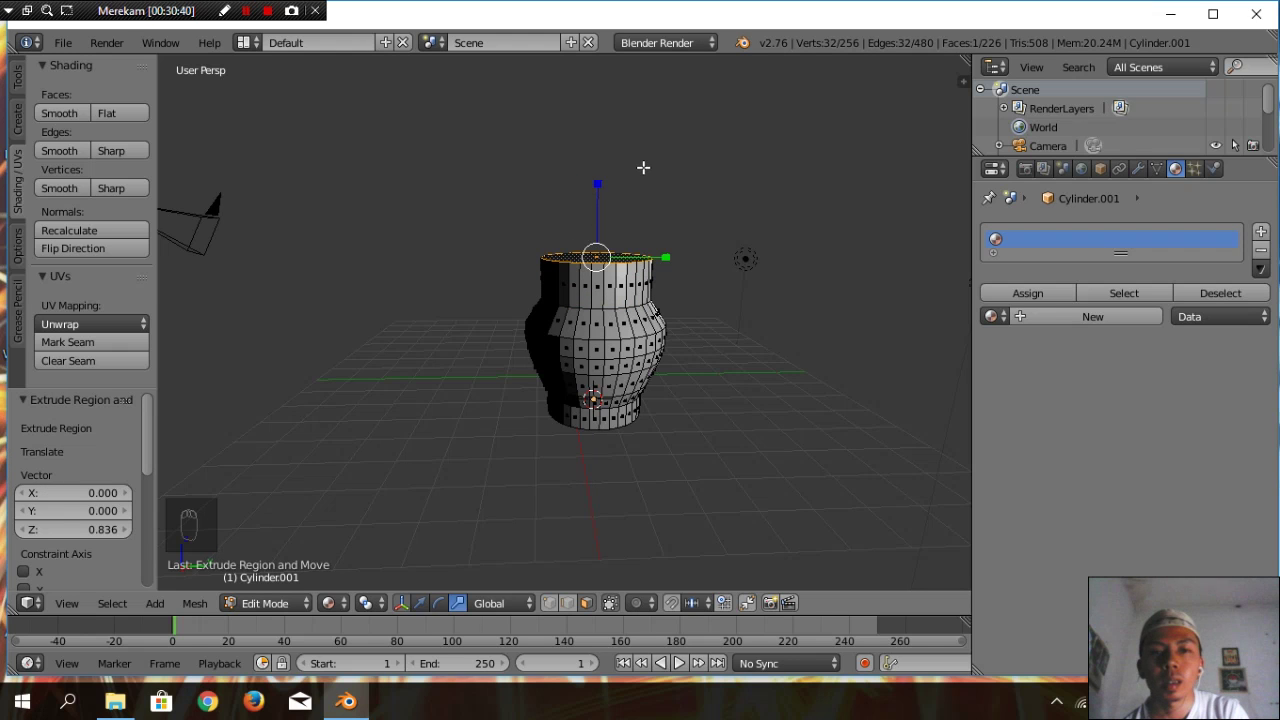
pyautogui.press('s')
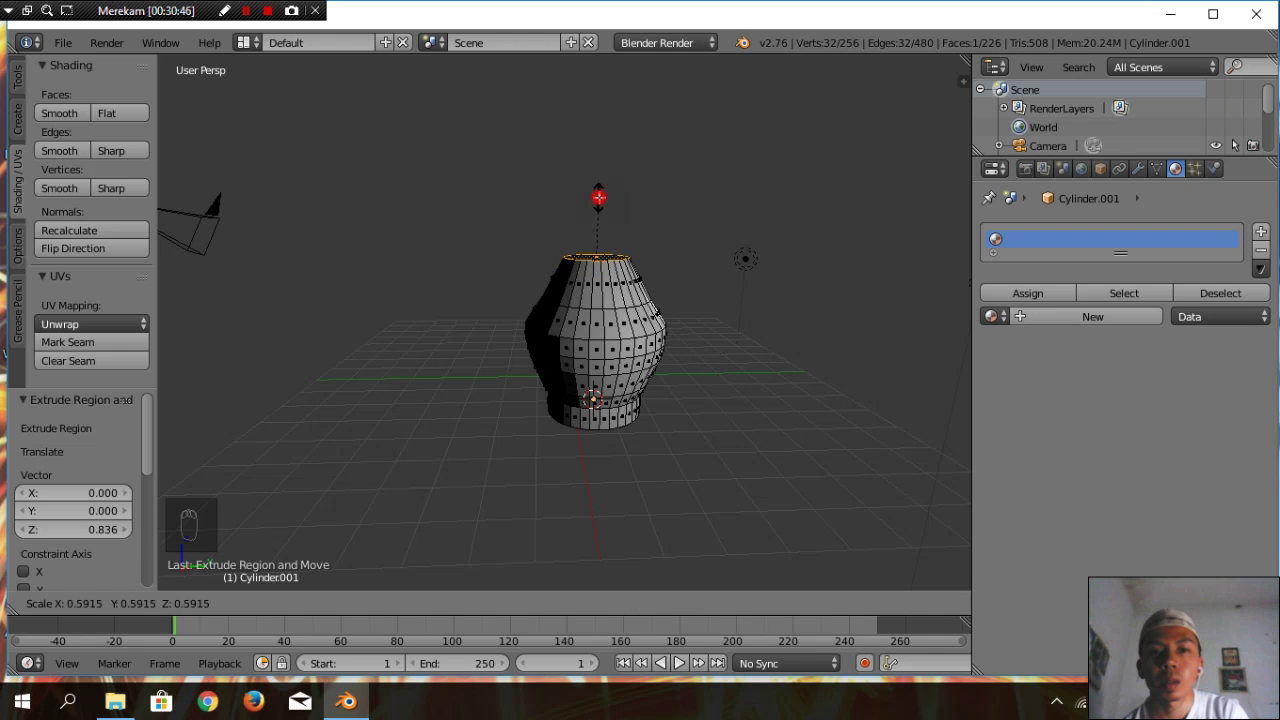
pyautogui.click(600, 195)
pyautogui.scroll(-2, 696, 257)
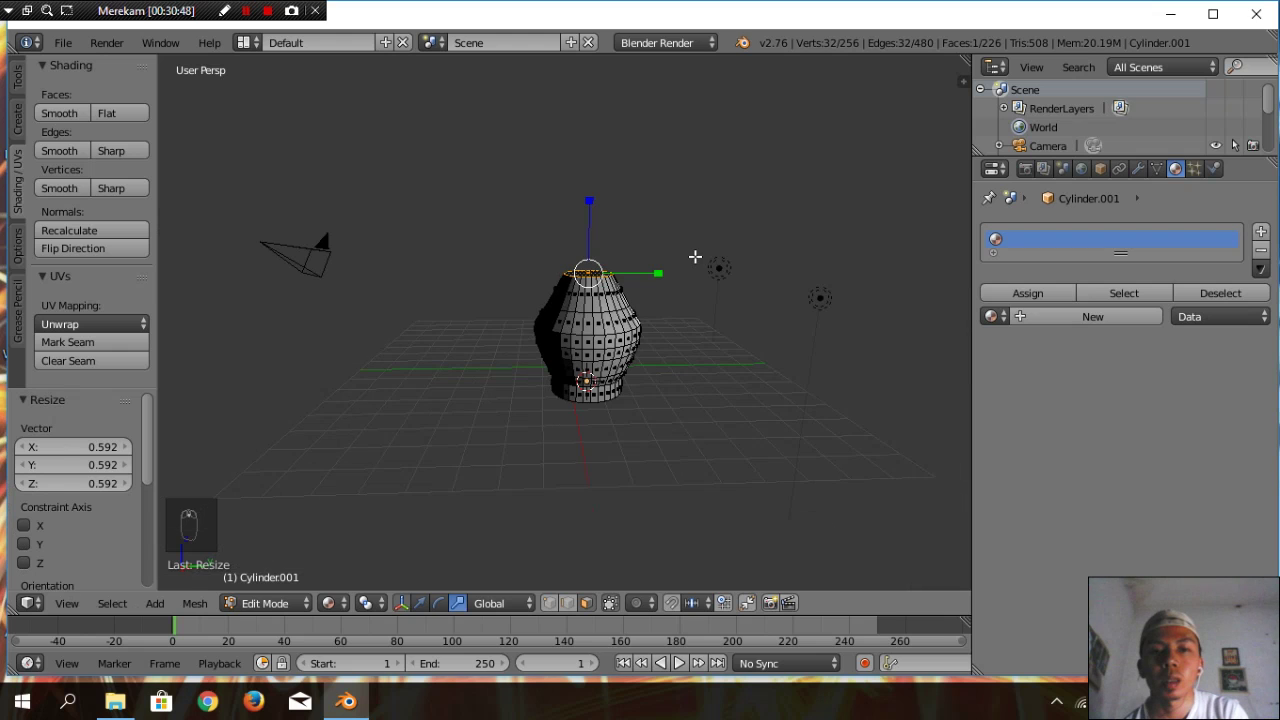
# Extrude the top face straight up three times, by about 1.195, 0.434 and 0.520, to form the vase's neck
pyautogui.press('e')
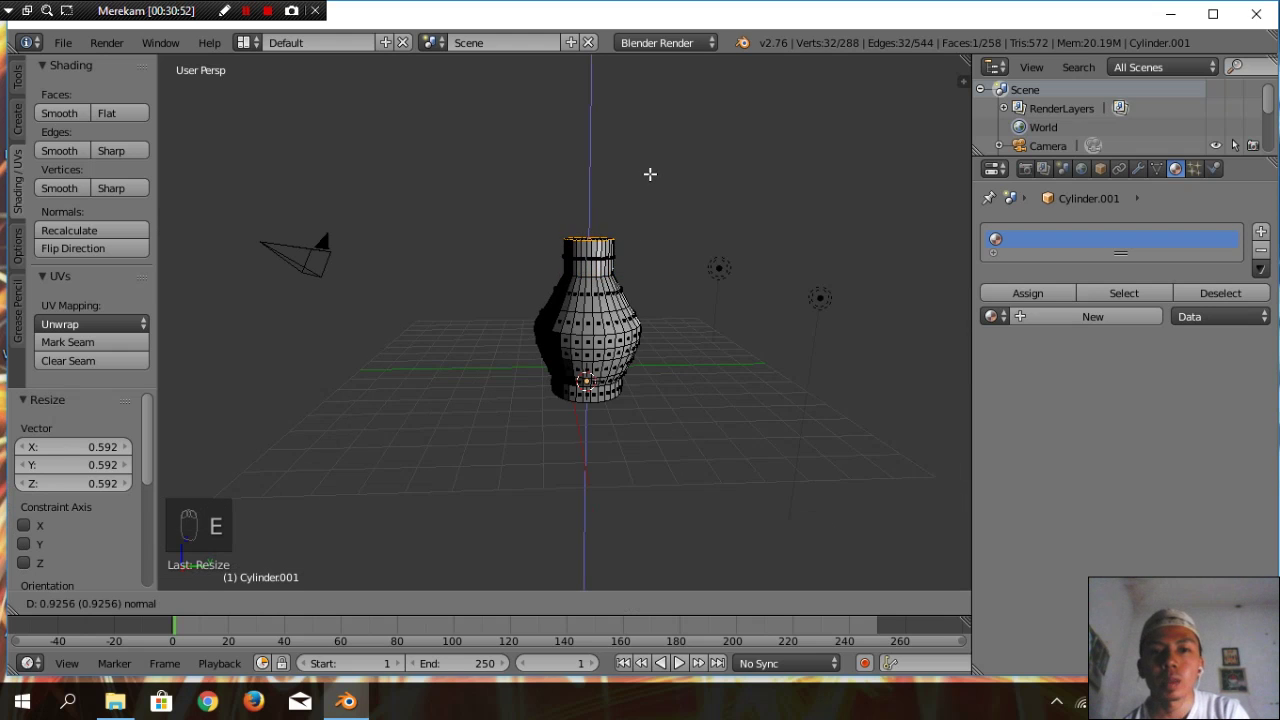
pyautogui.click(650, 163)
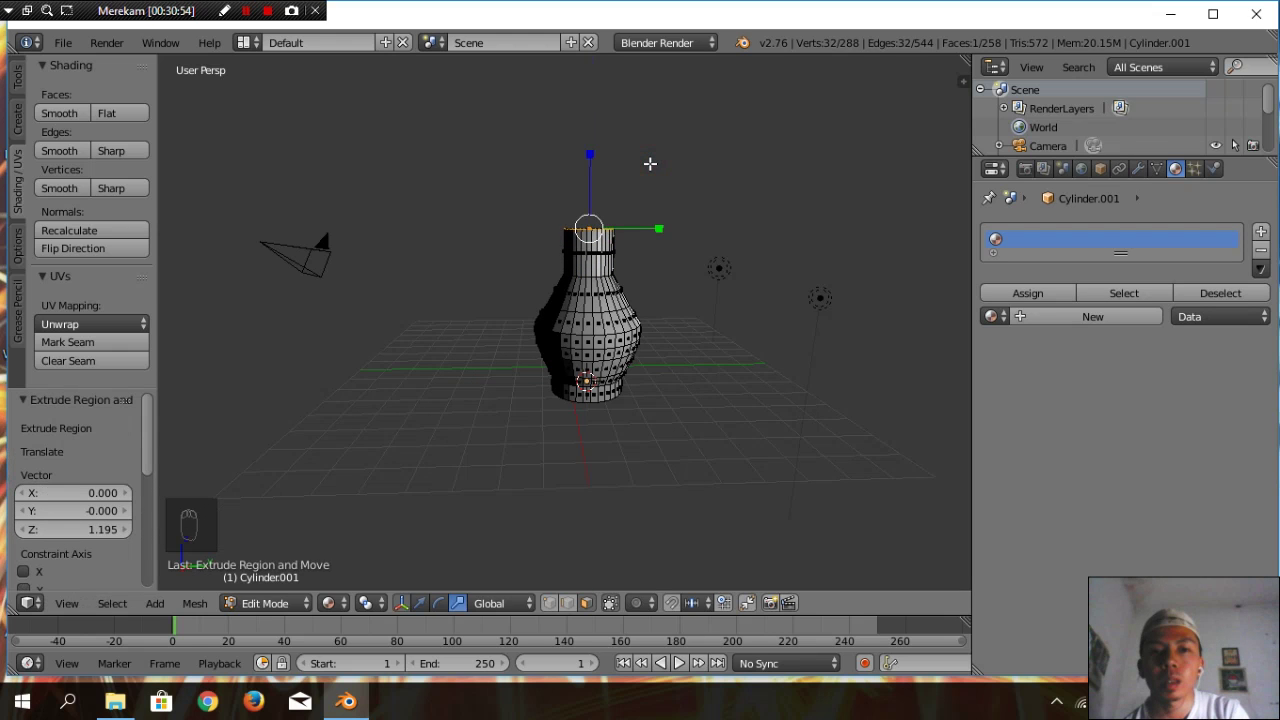
pyautogui.press('e')
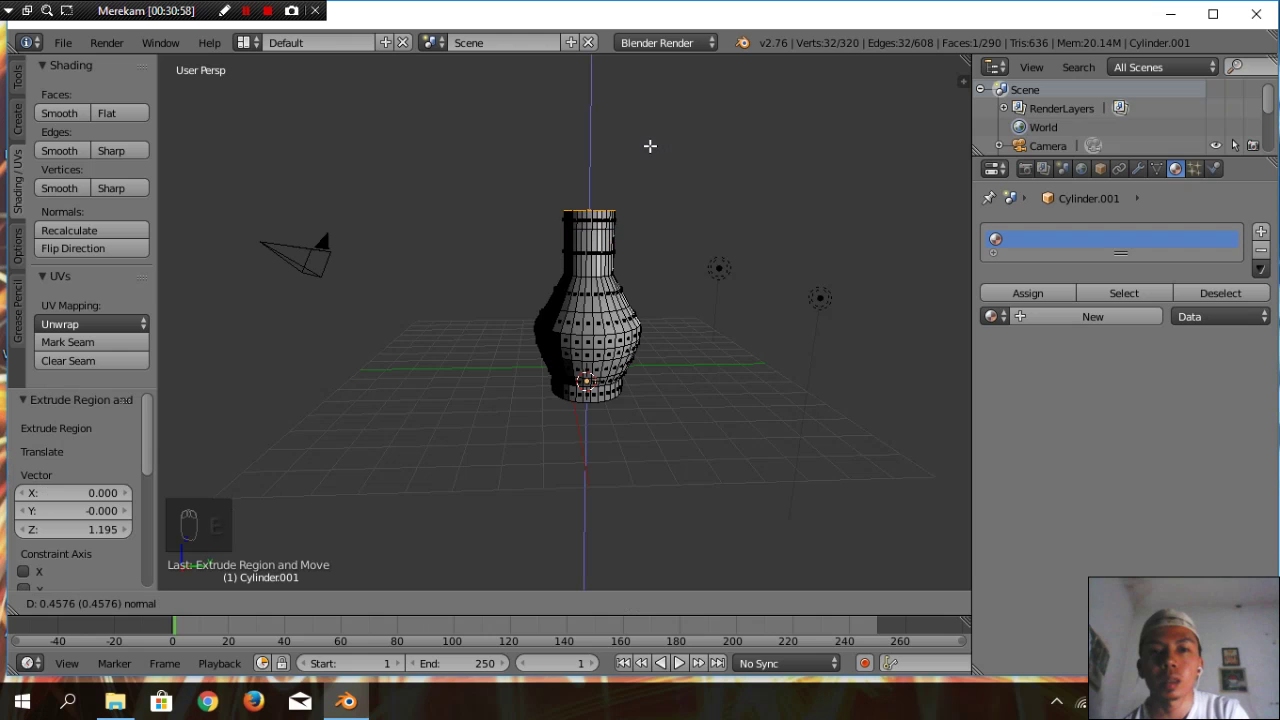
pyautogui.click(650, 147)
pyautogui.press('e')
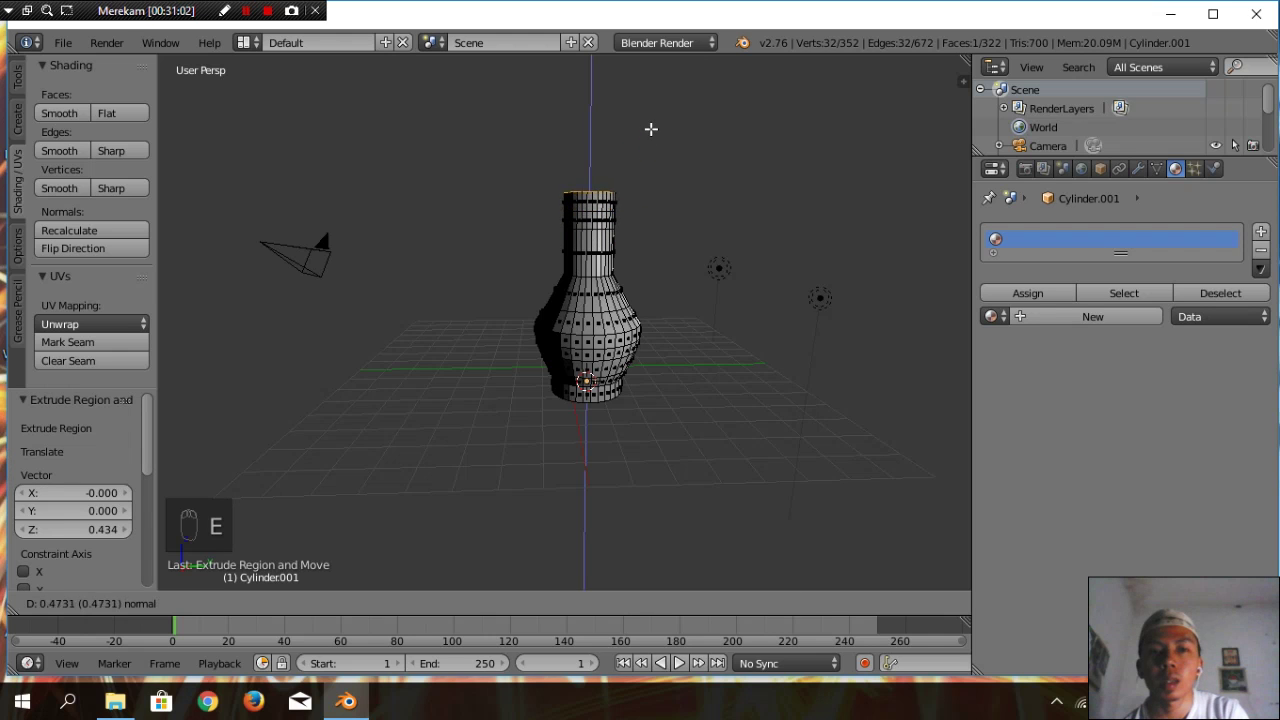
pyautogui.click(650, 125)
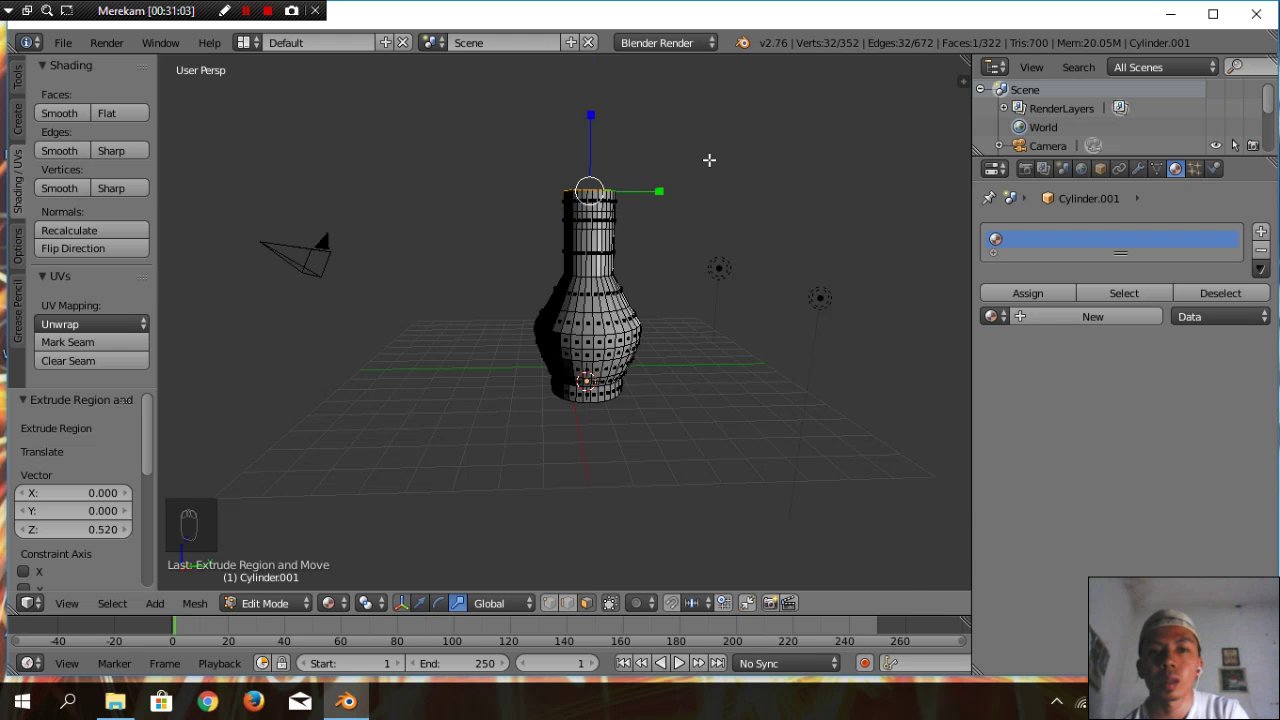
# Flare the neck's mouth by scaling the top face up to about 1.423
pyautogui.scroll(4, 705, 155)
pyautogui.moveTo(711, 160); pyautogui.dragTo(709, 216, button='middle')
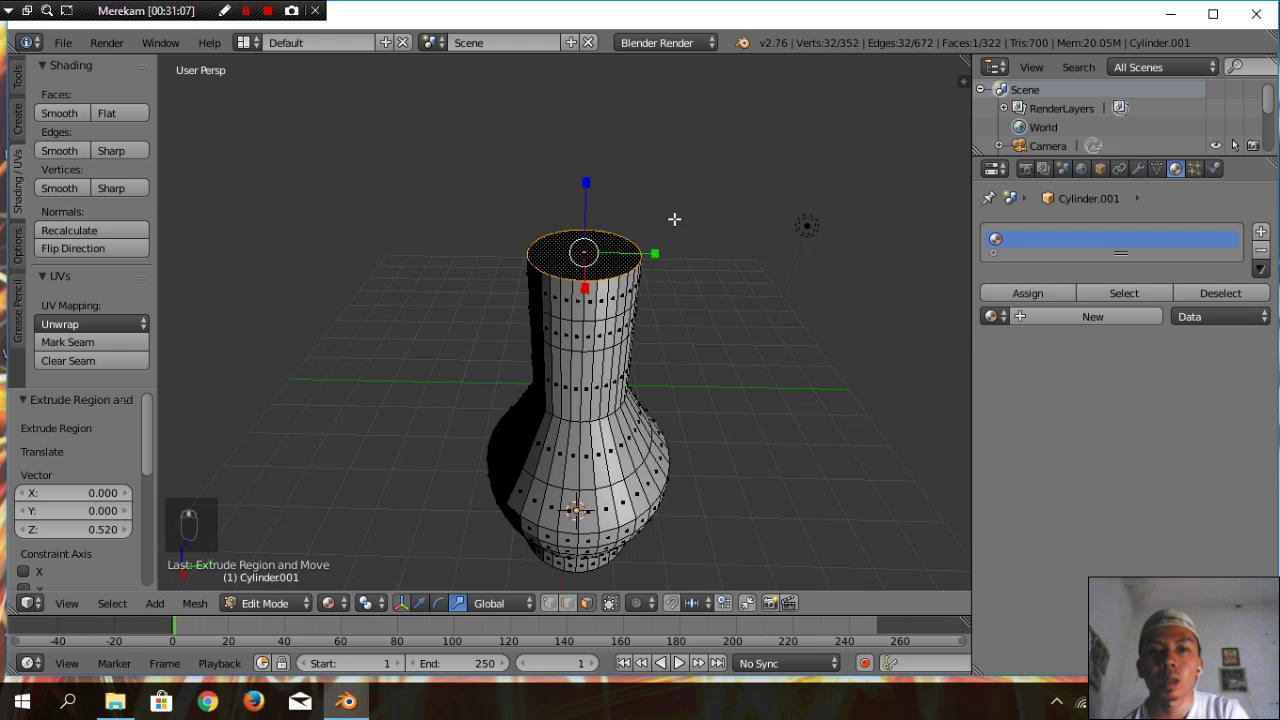
pyautogui.press('s')
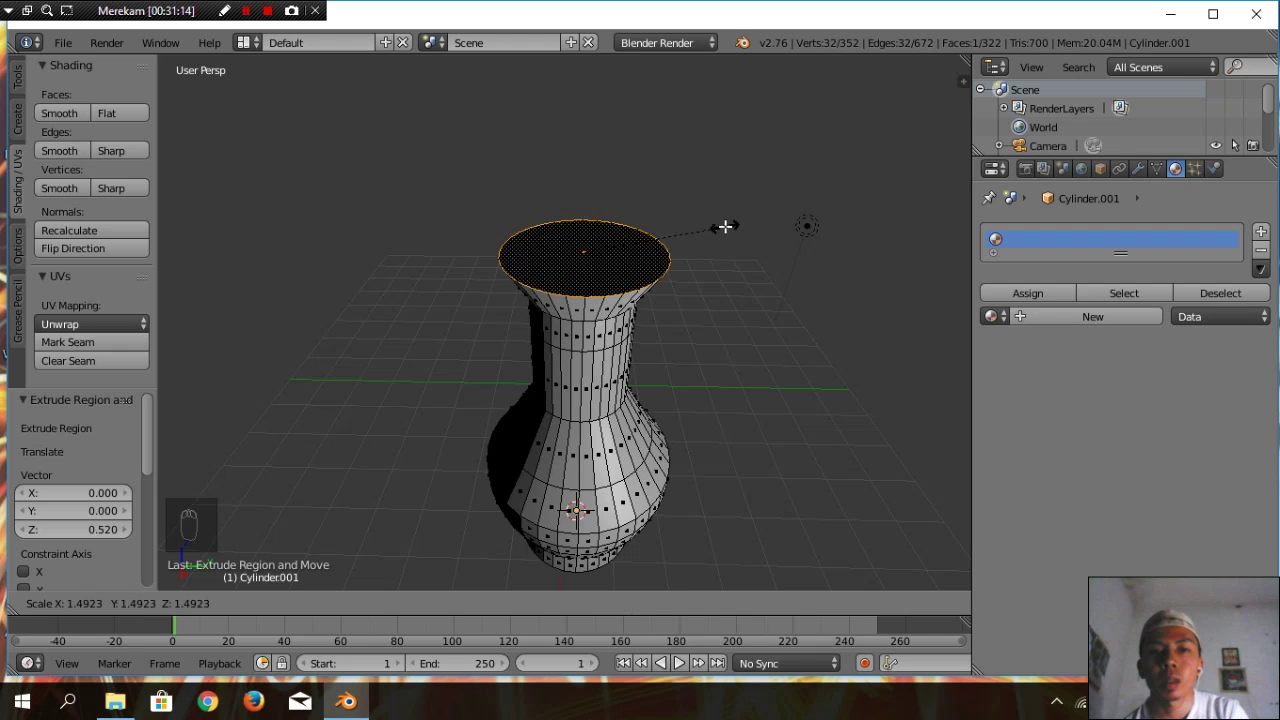
pyautogui.click(718, 227)
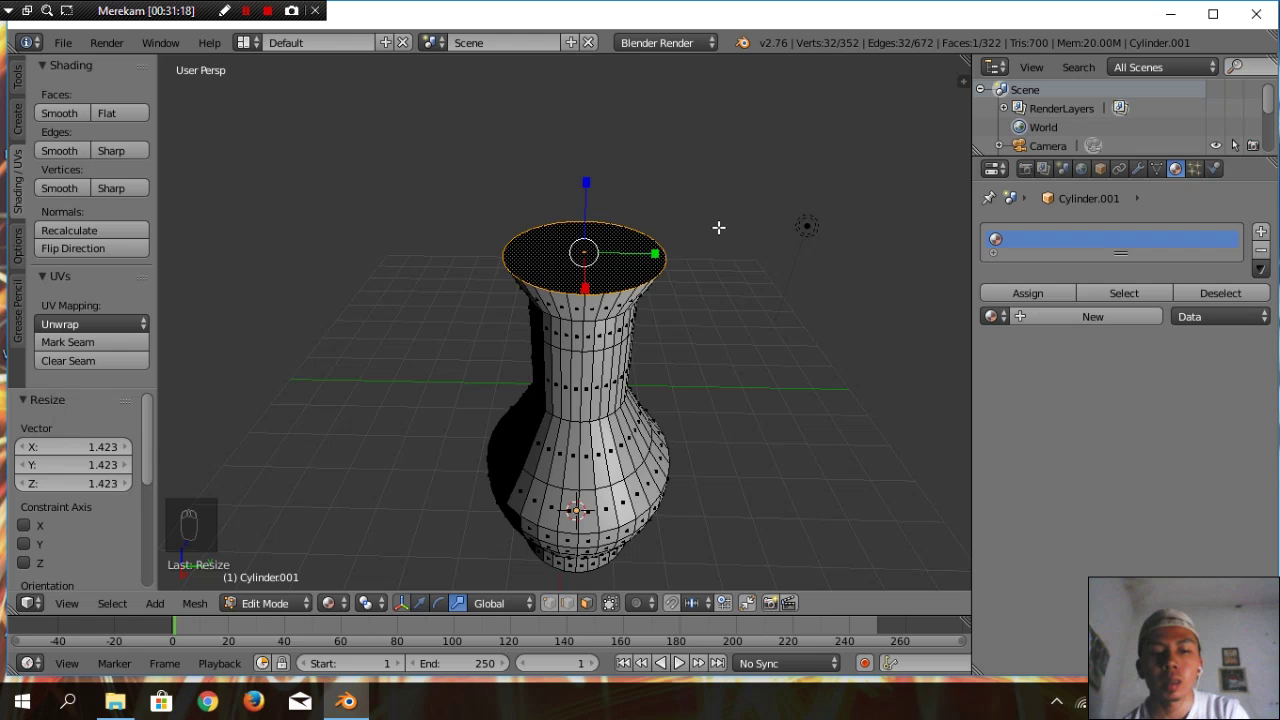
# Extrude the mouth's top face upward about 0.095 and narrow it to a scale of about 0.886
pyautogui.press('e')
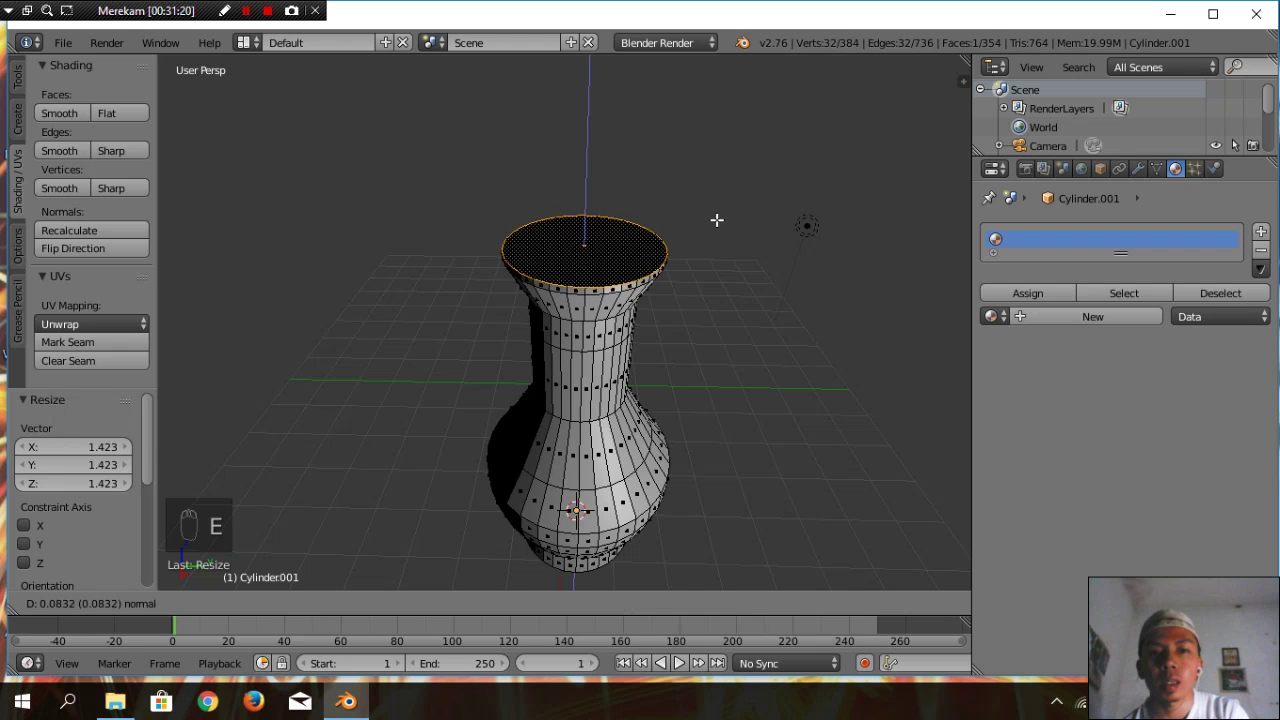
pyautogui.click(716, 220)
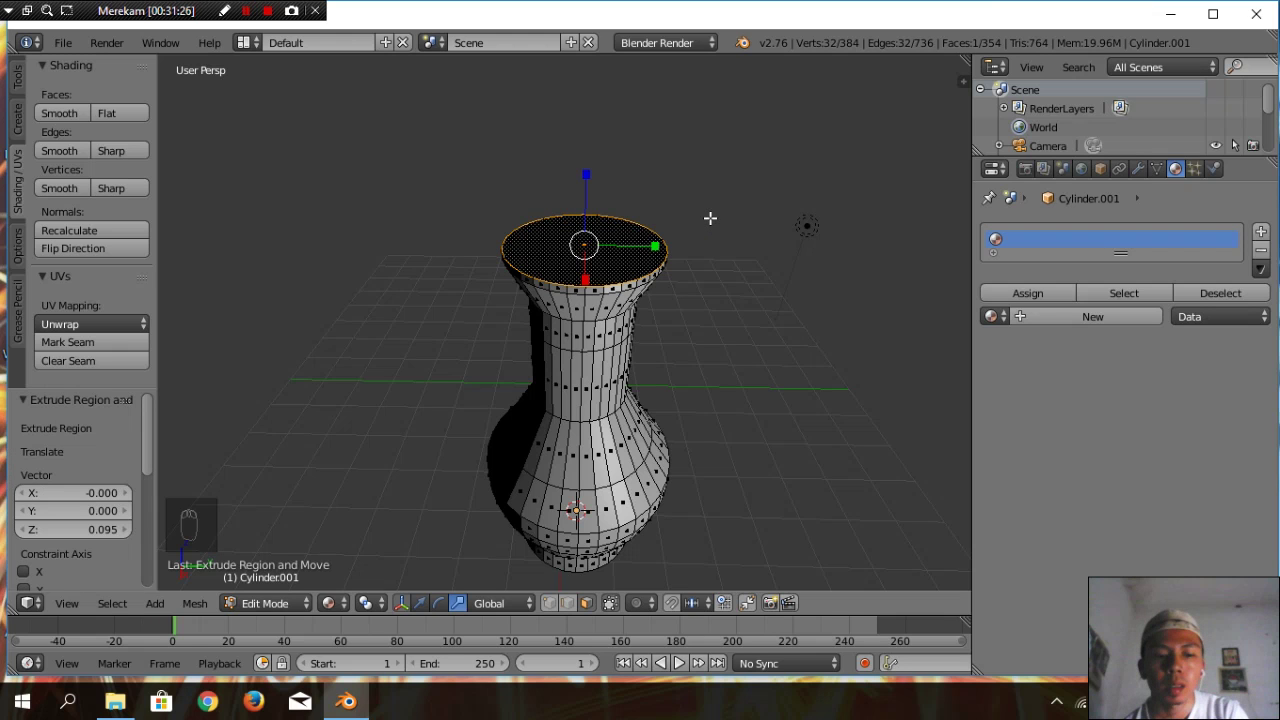
pyautogui.press('s')
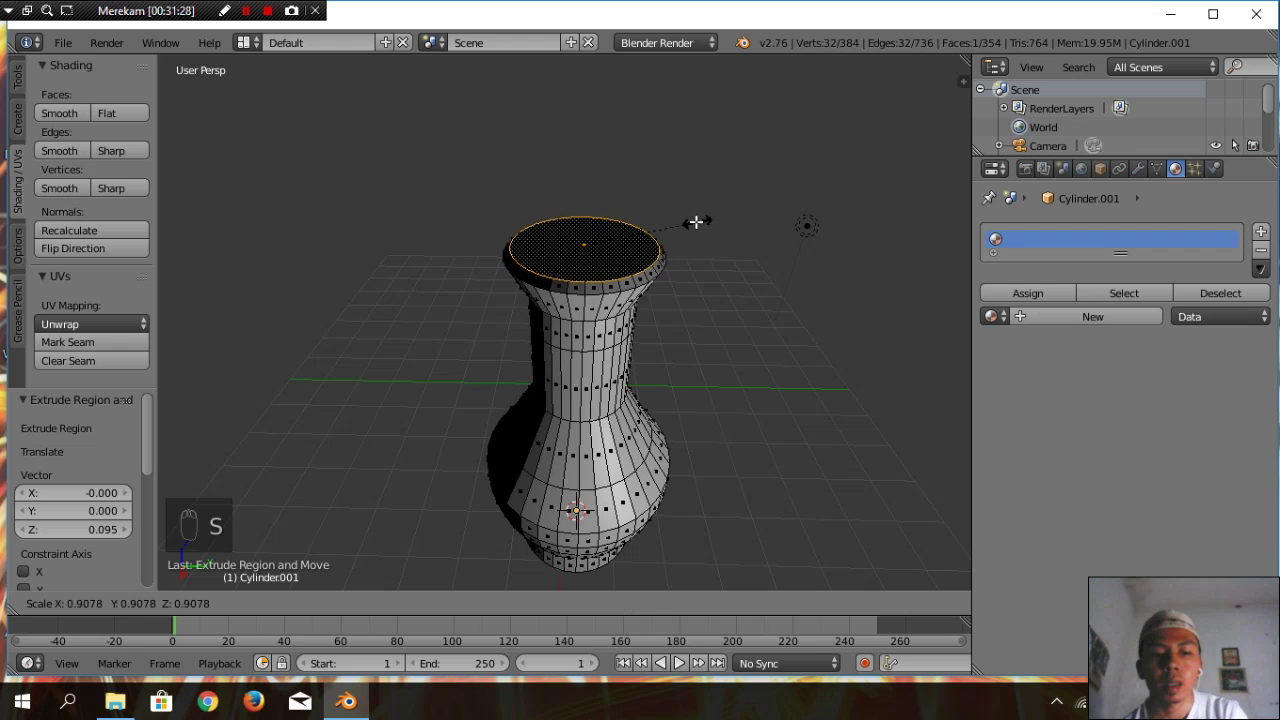
pyautogui.click(696, 221)
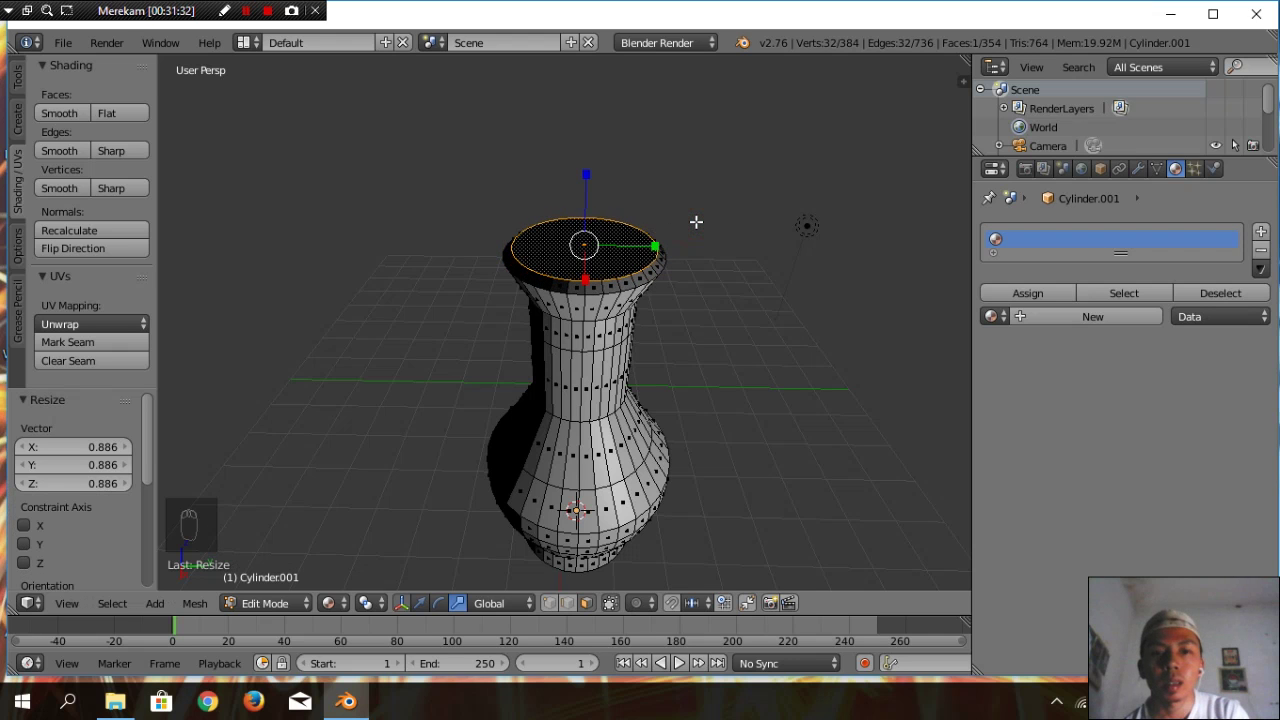
# Extrude the rim's top face upward about 0.146 and shrink it to a scale of about 0.714
pyautogui.press('e')
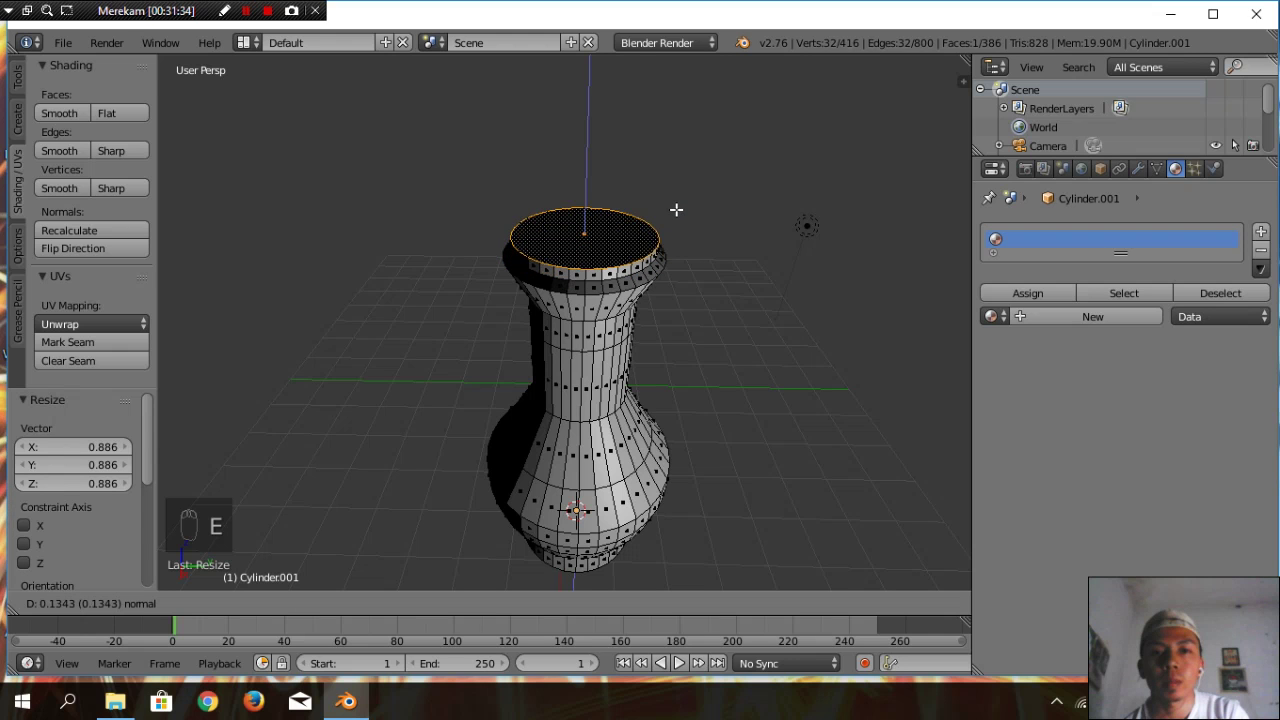
pyautogui.click(676, 209)
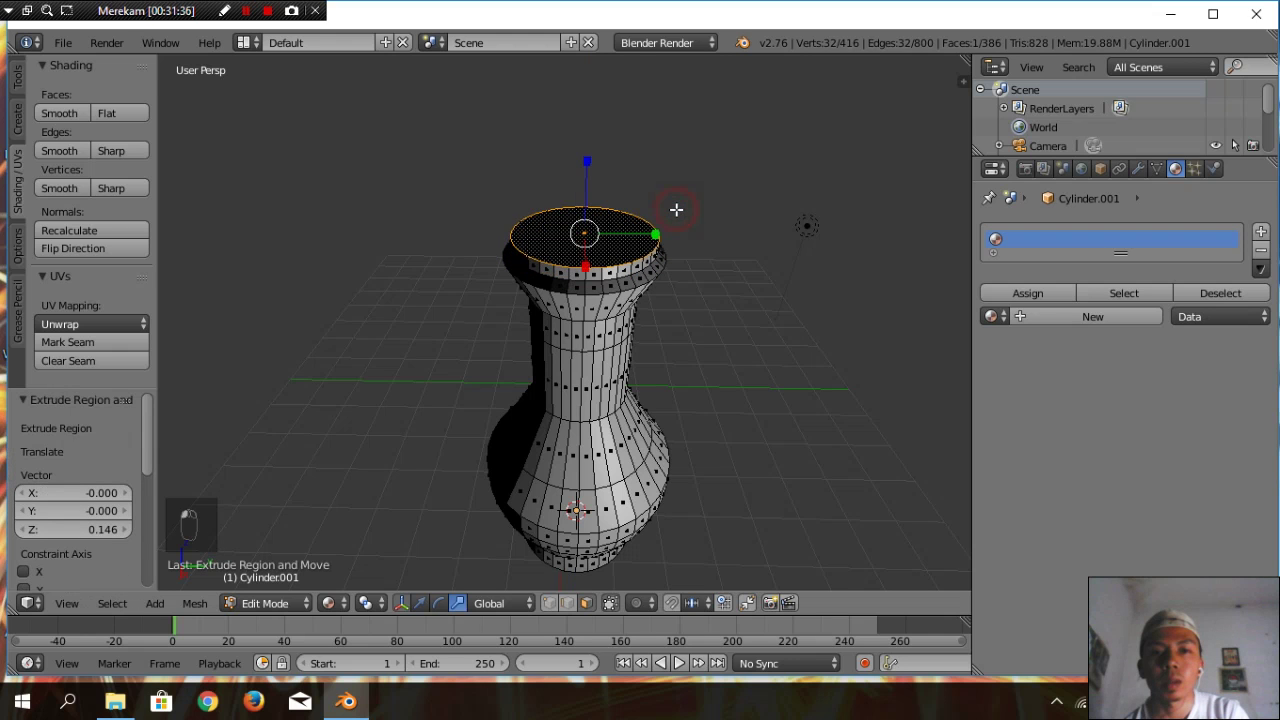
pyautogui.press('s')
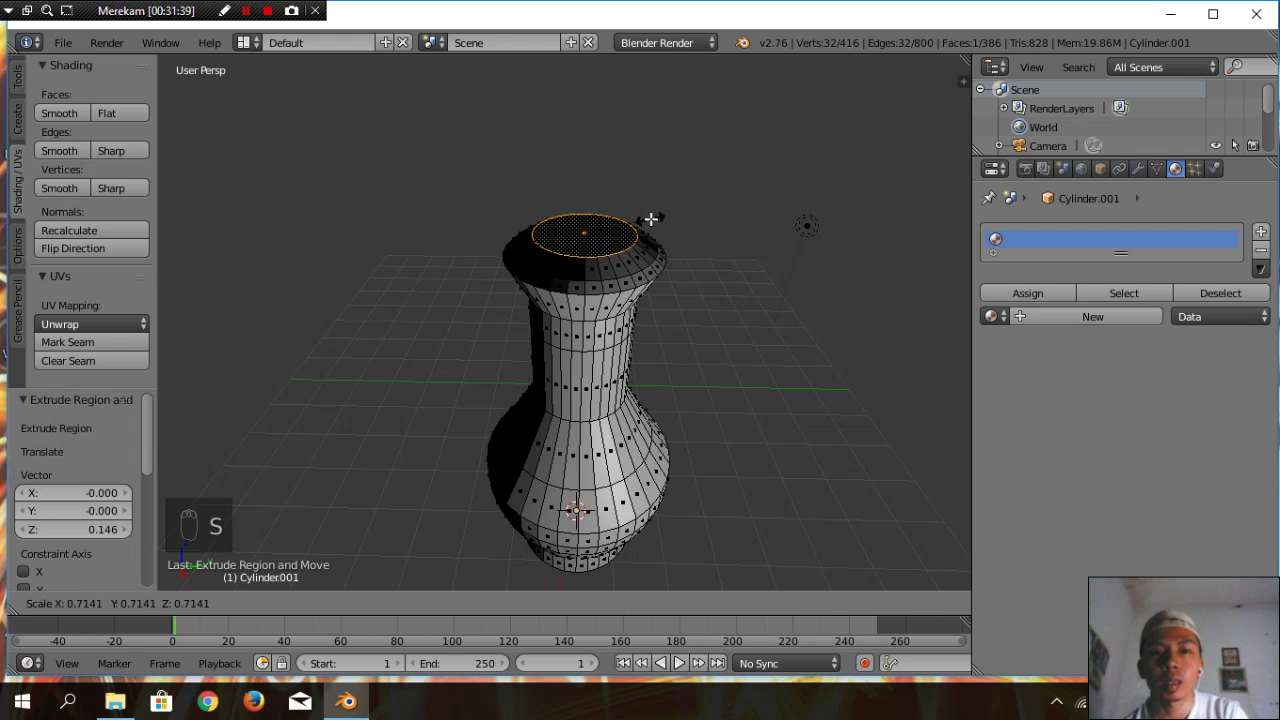
pyautogui.click(651, 218)
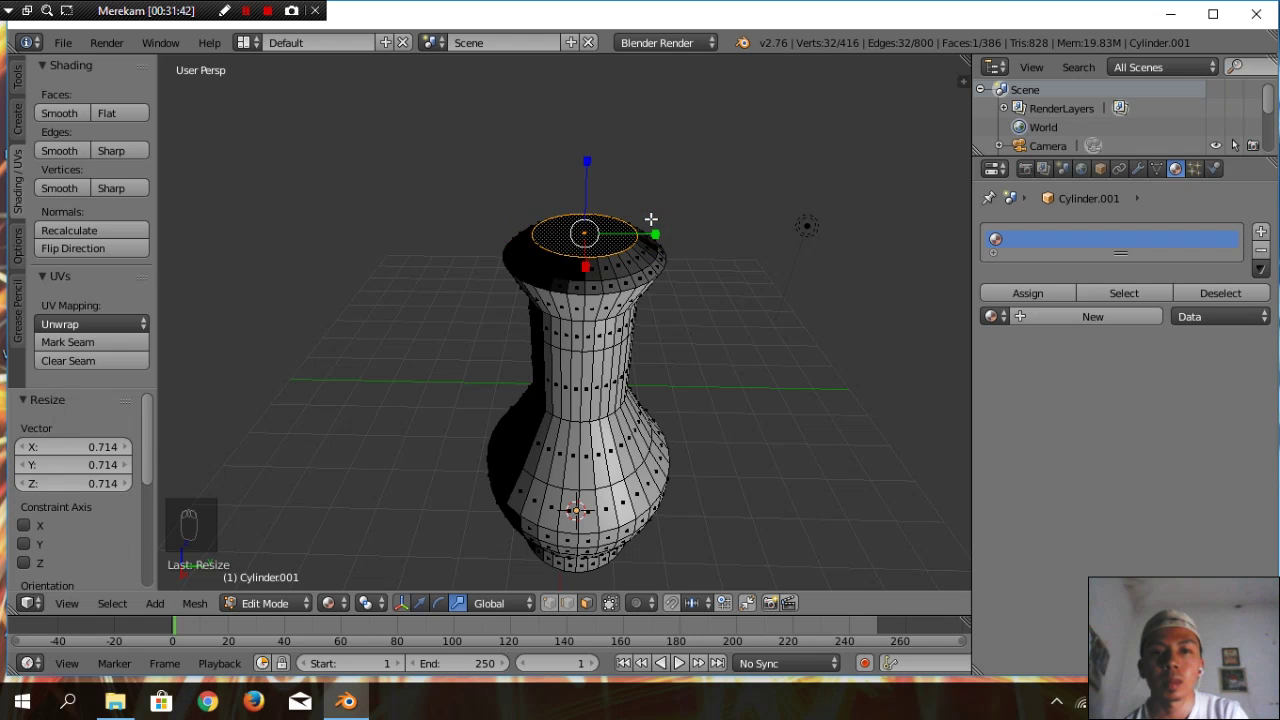
# Extrude the top face about 1.708 downward into the neck to hollow out the vase's opening
pyautogui.press('e')
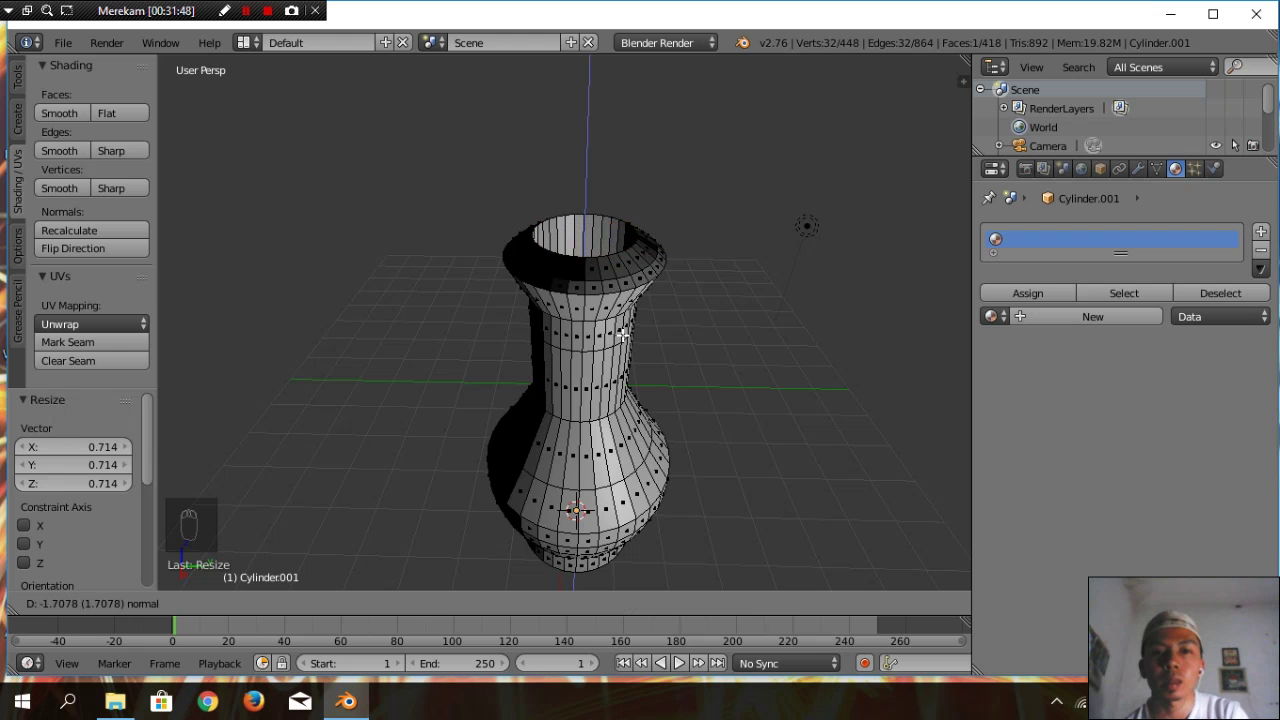
pyautogui.click(622, 334)
pyautogui.moveTo(741, 297); pyautogui.dragTo(766, 243, button='middle')
pyautogui.scroll(2, 766, 243)
pyautogui.scroll(-5, 766, 243)
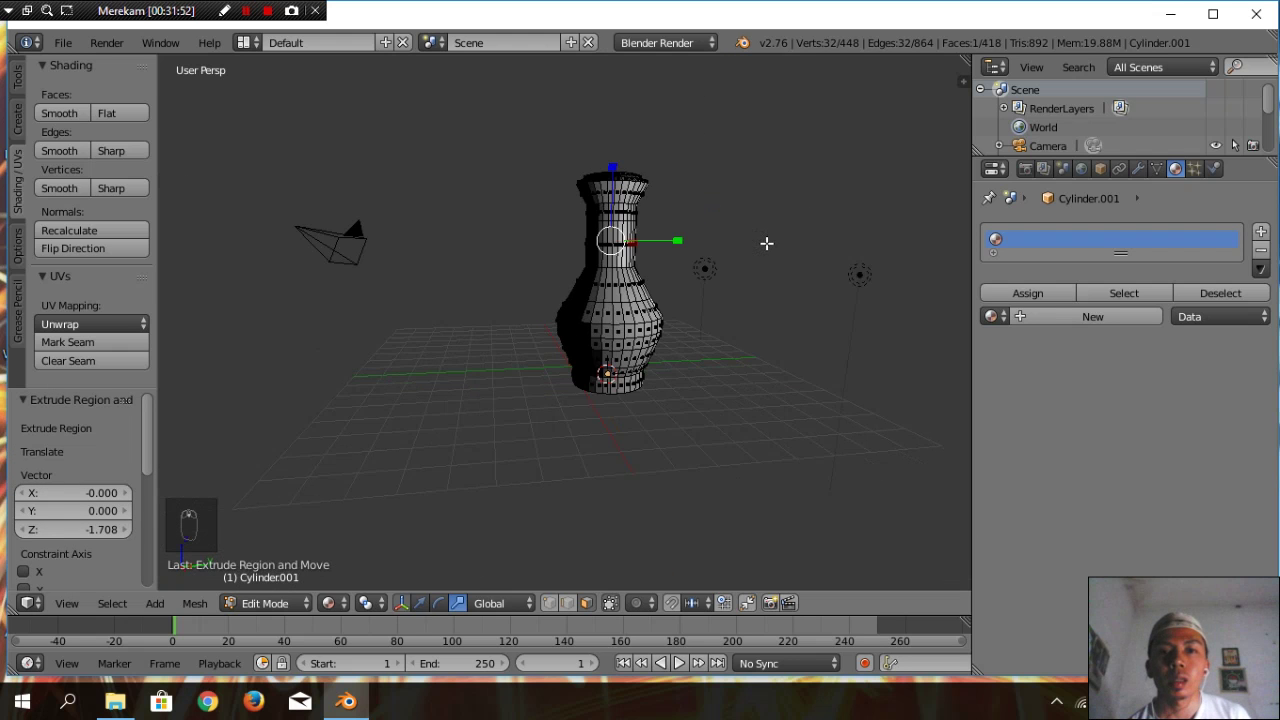
pyautogui.scroll(1, 766, 243)
pyautogui.scroll(-1, 766, 243)
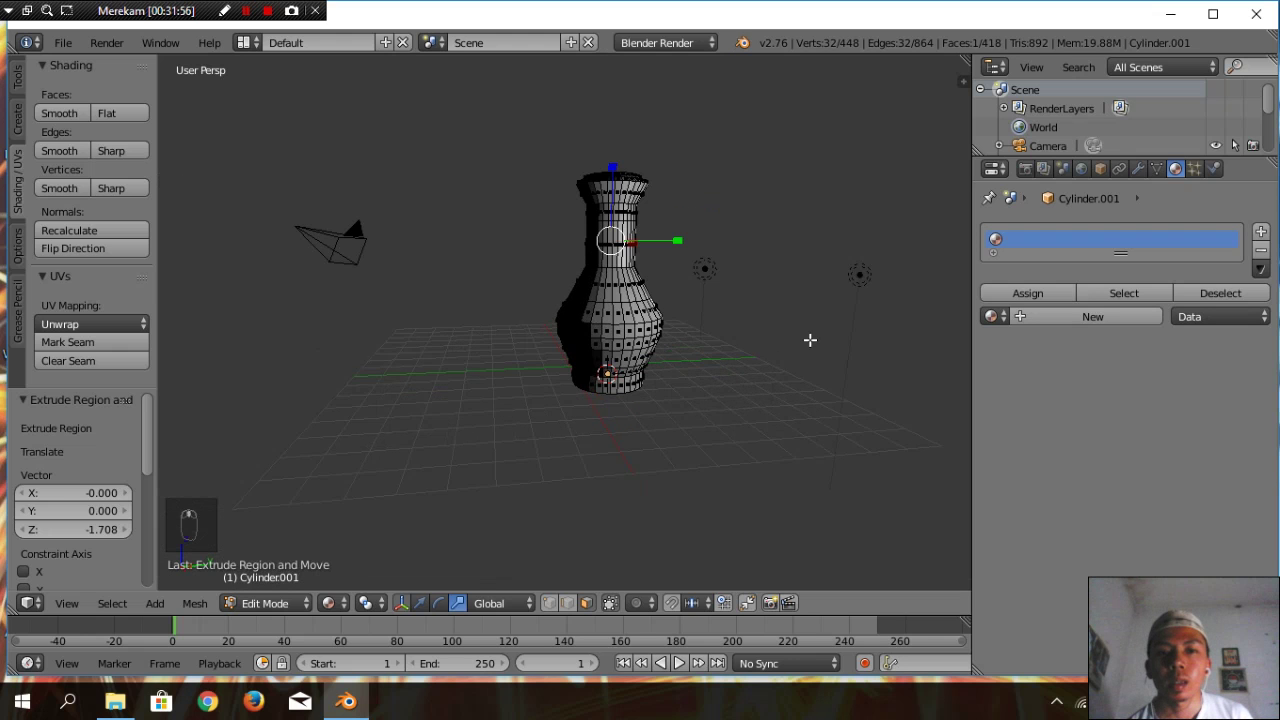
# Add a Solidify modifier and a Subdivision Surface modifier to the vase
pyautogui.click(1138, 171)
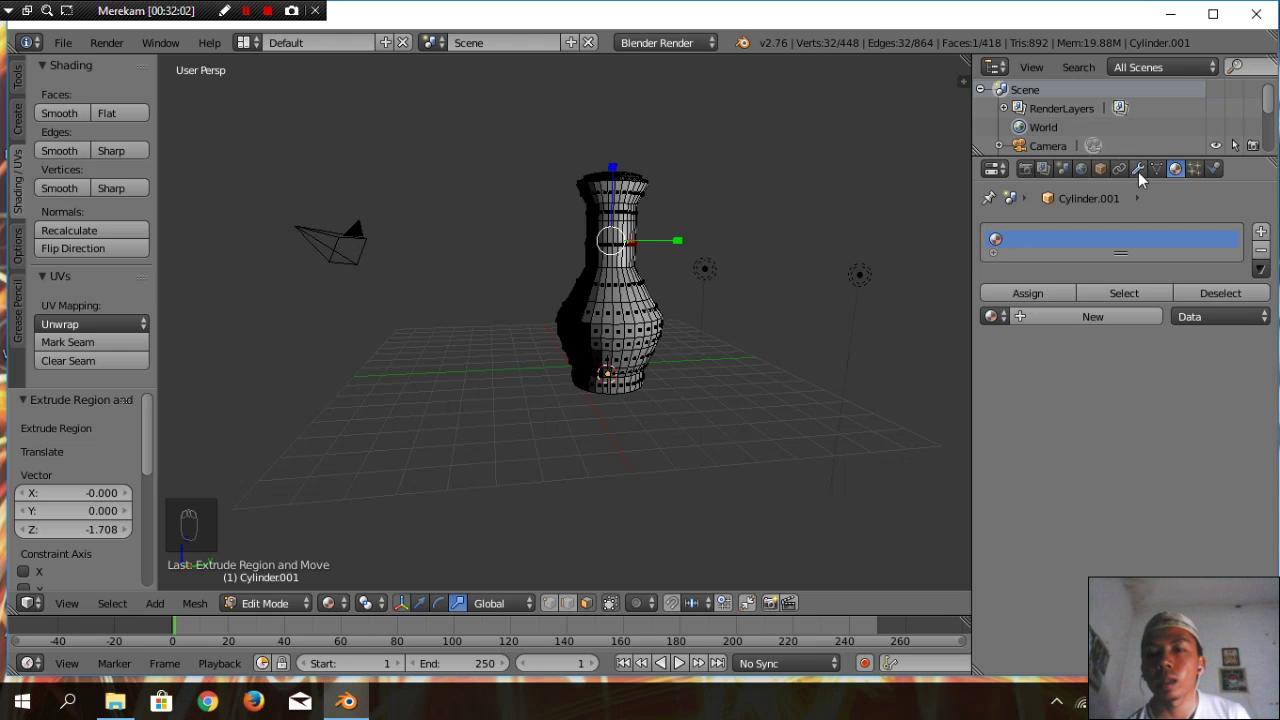
pyautogui.click(1012, 234)
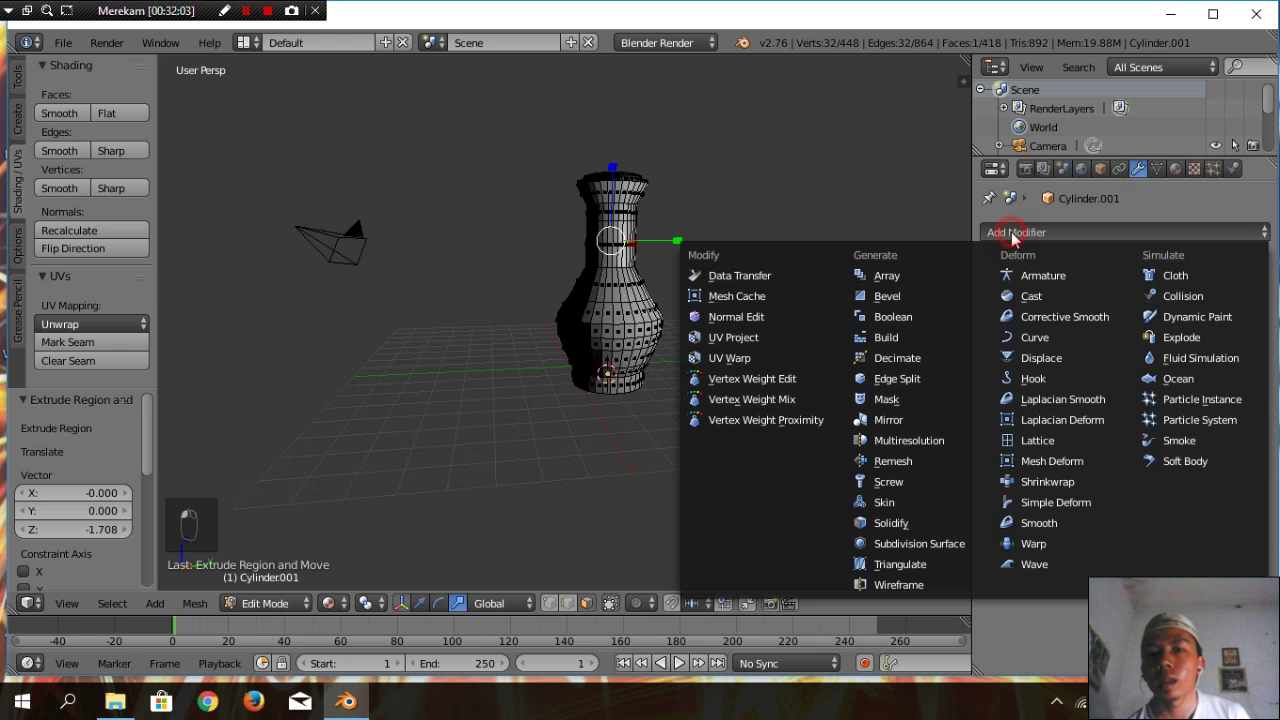
pyautogui.click(892, 525)
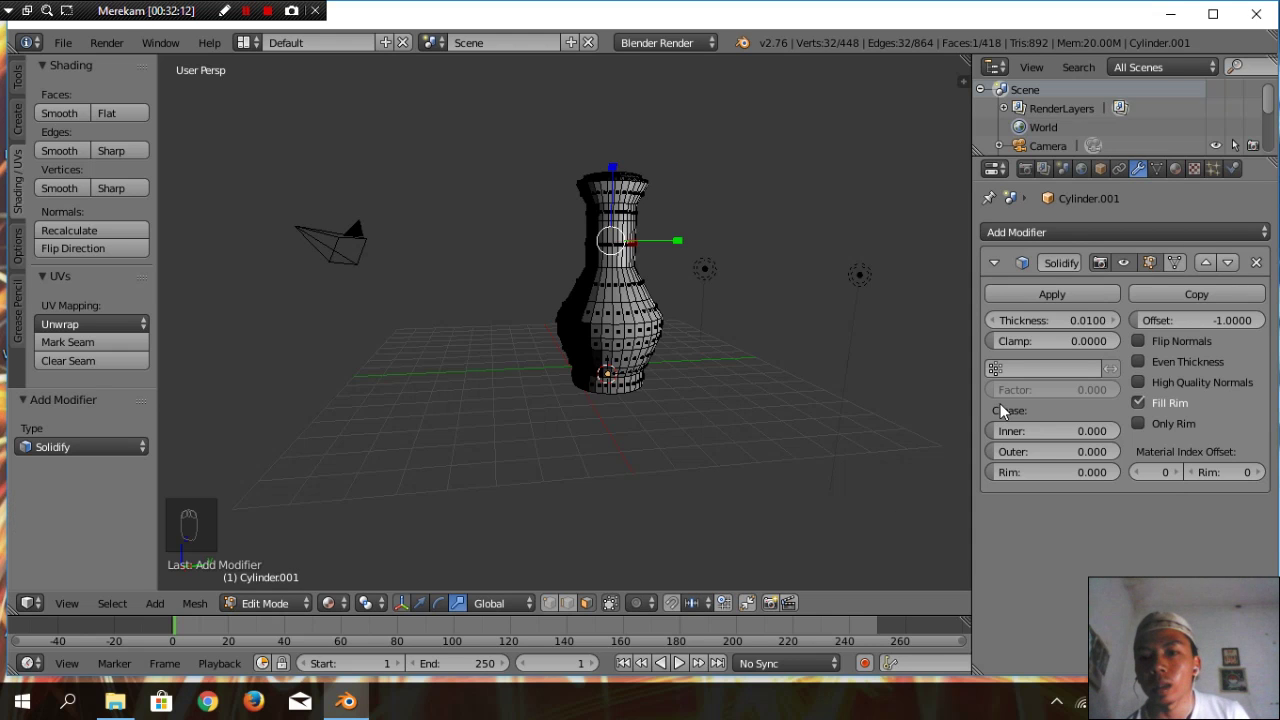
pyautogui.click(1045, 232)
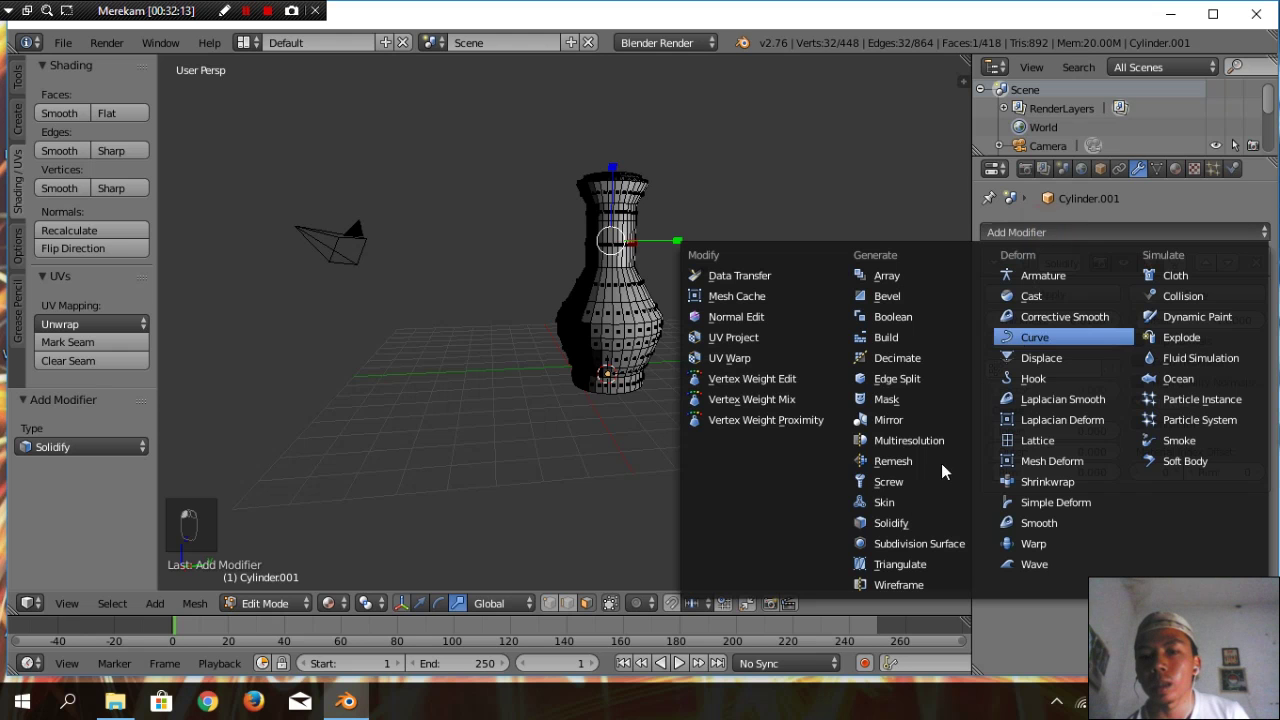
pyautogui.click(895, 544)
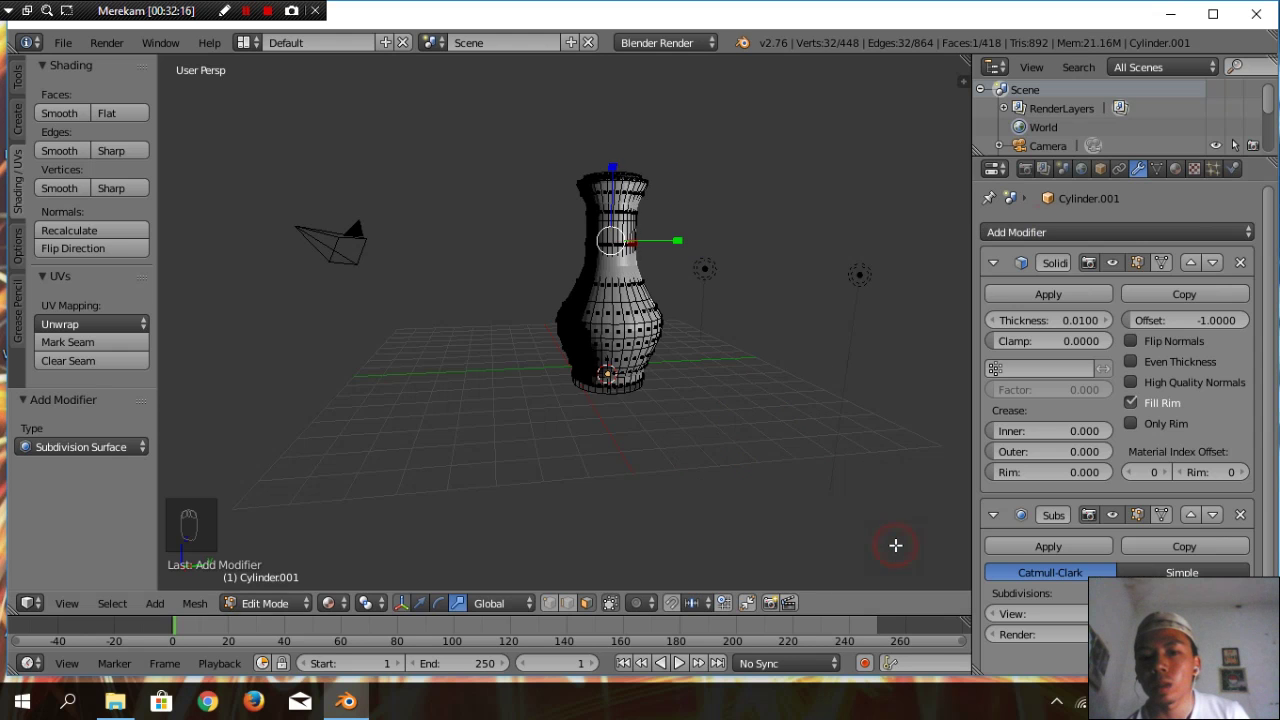
pyautogui.scroll(-1, 1050, 470)
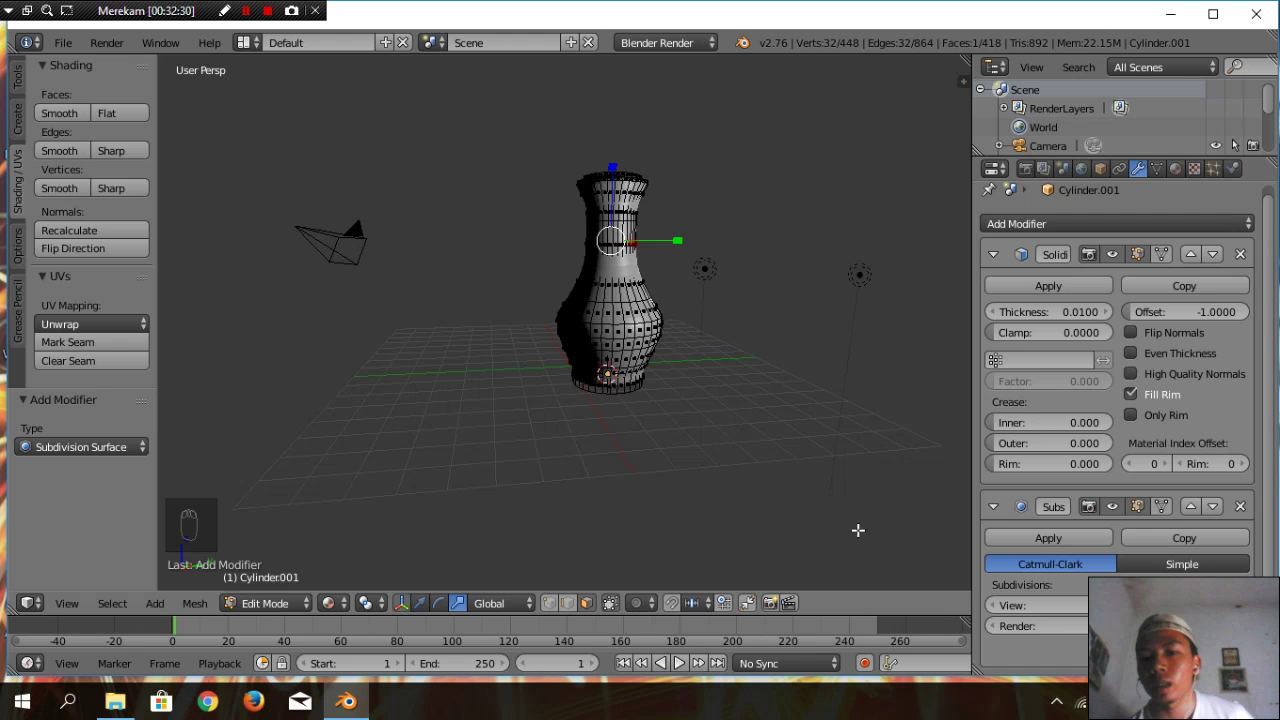
# Return the vase to Object Mode and apply smooth shading to it
pyautogui.scroll(5, 900, 495)
pyautogui.scroll(-3, 900, 495)
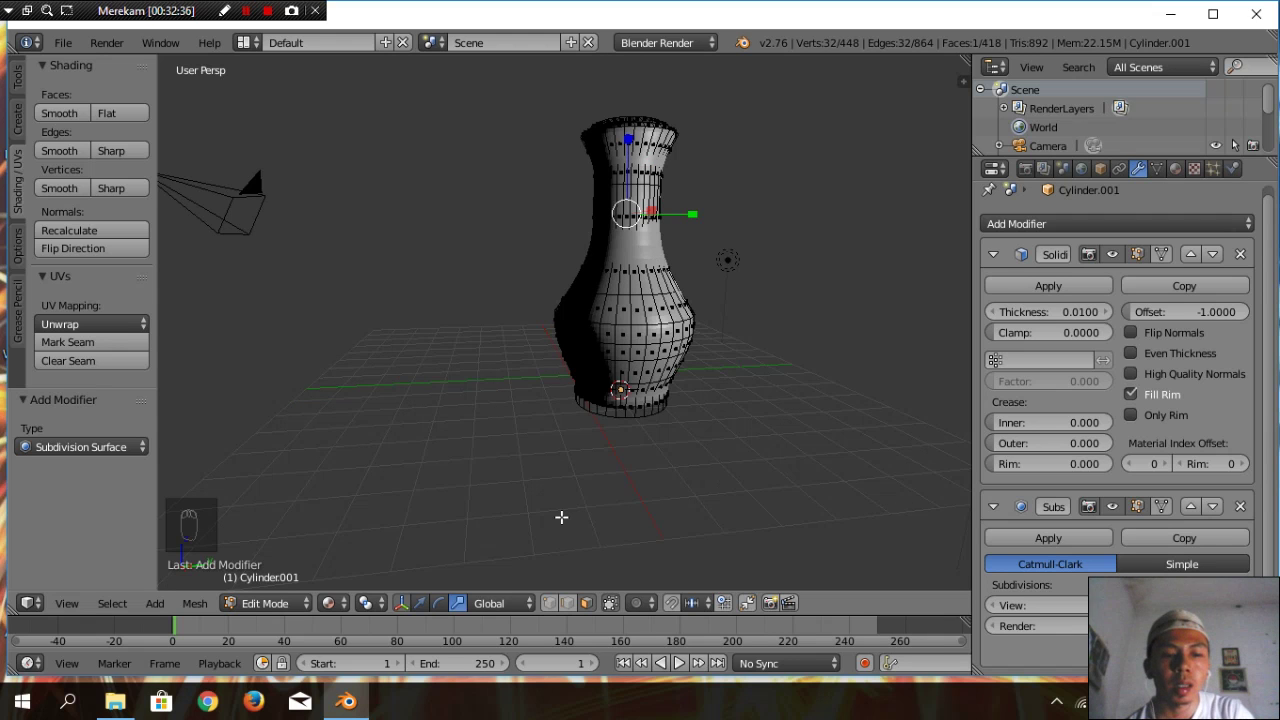
pyautogui.press('Tab')
pyautogui.scroll(-2, 663, 460)
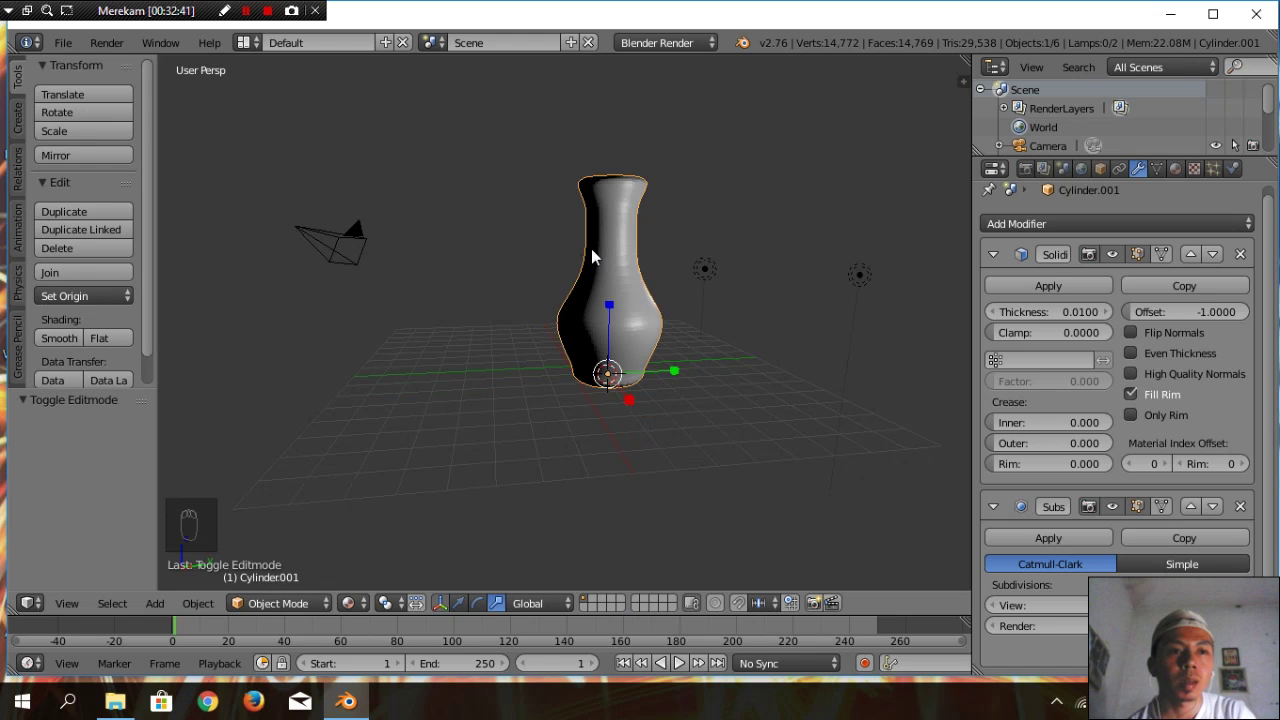
pyautogui.scroll(2, 653, 268)
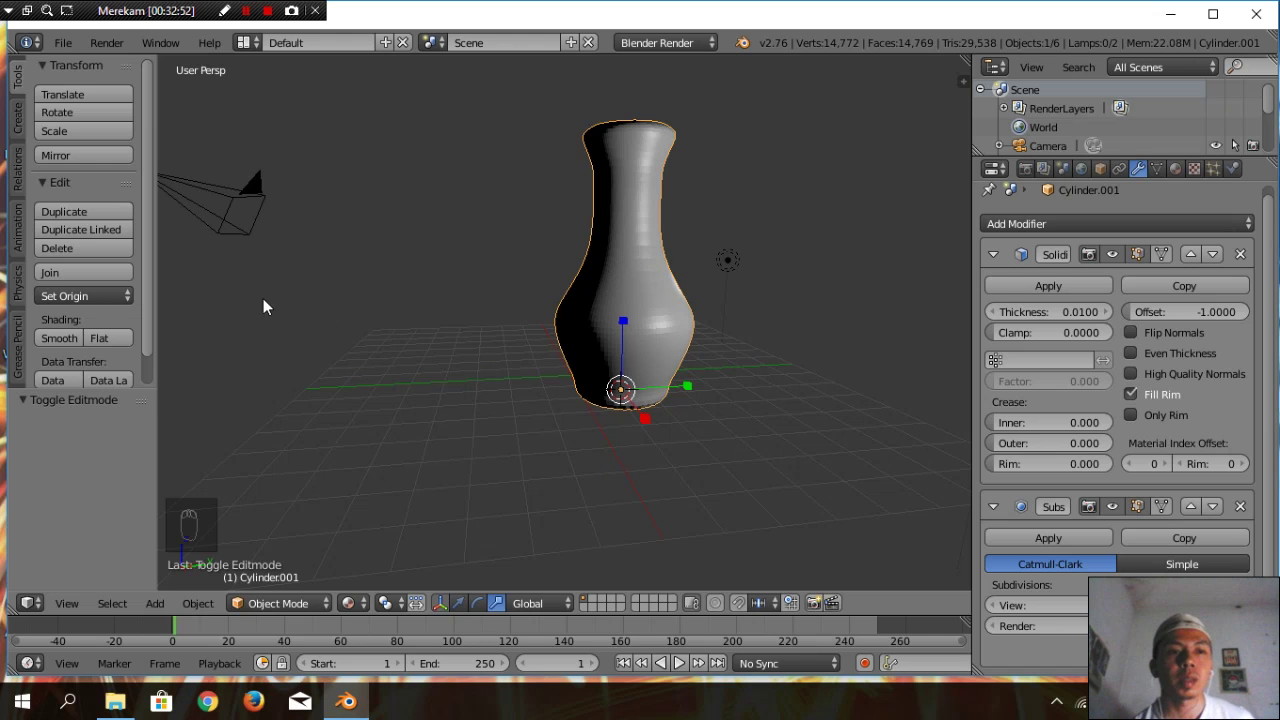
pyautogui.click(59, 340)
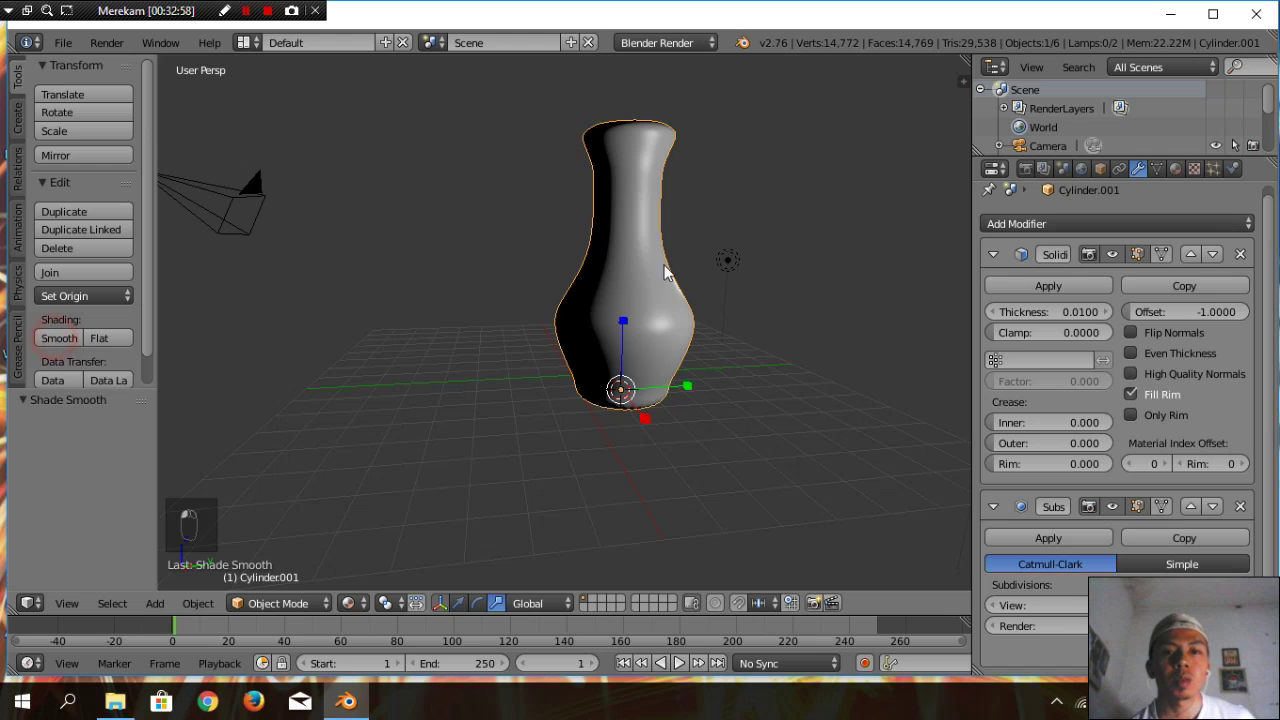
pyautogui.scroll(4, 775, 240)
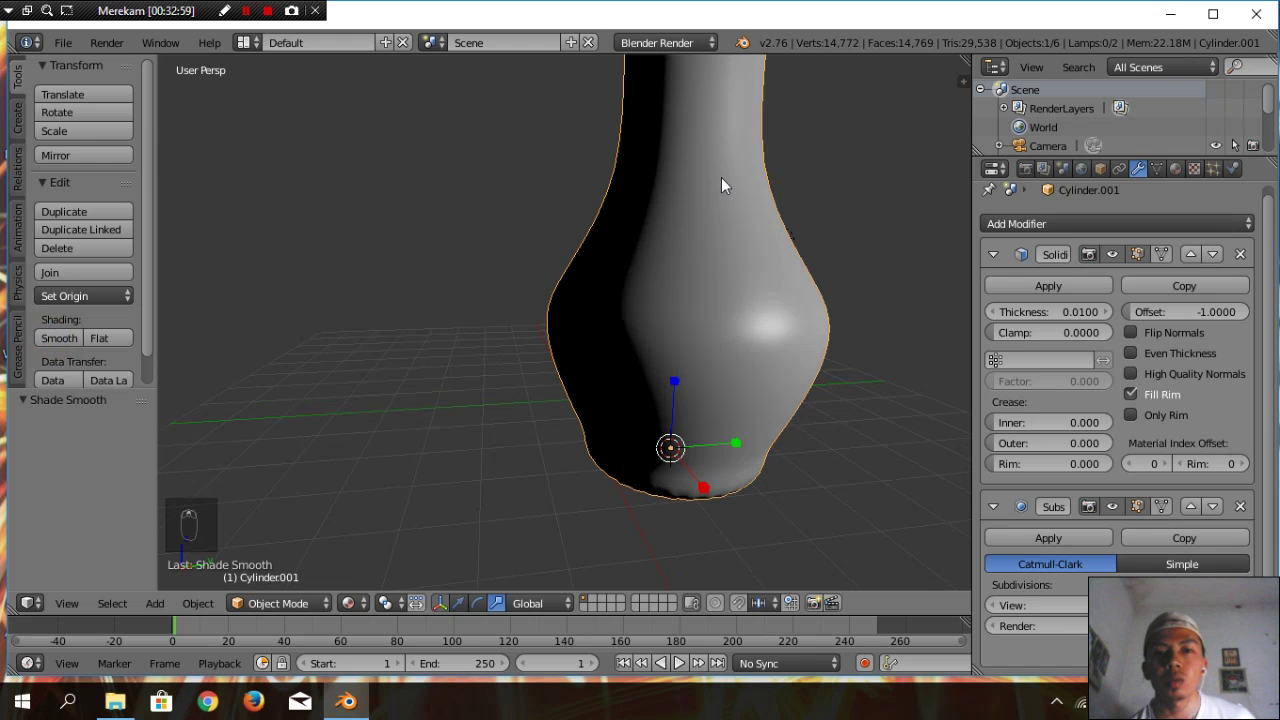
pyautogui.scroll(-6, 723, 180)
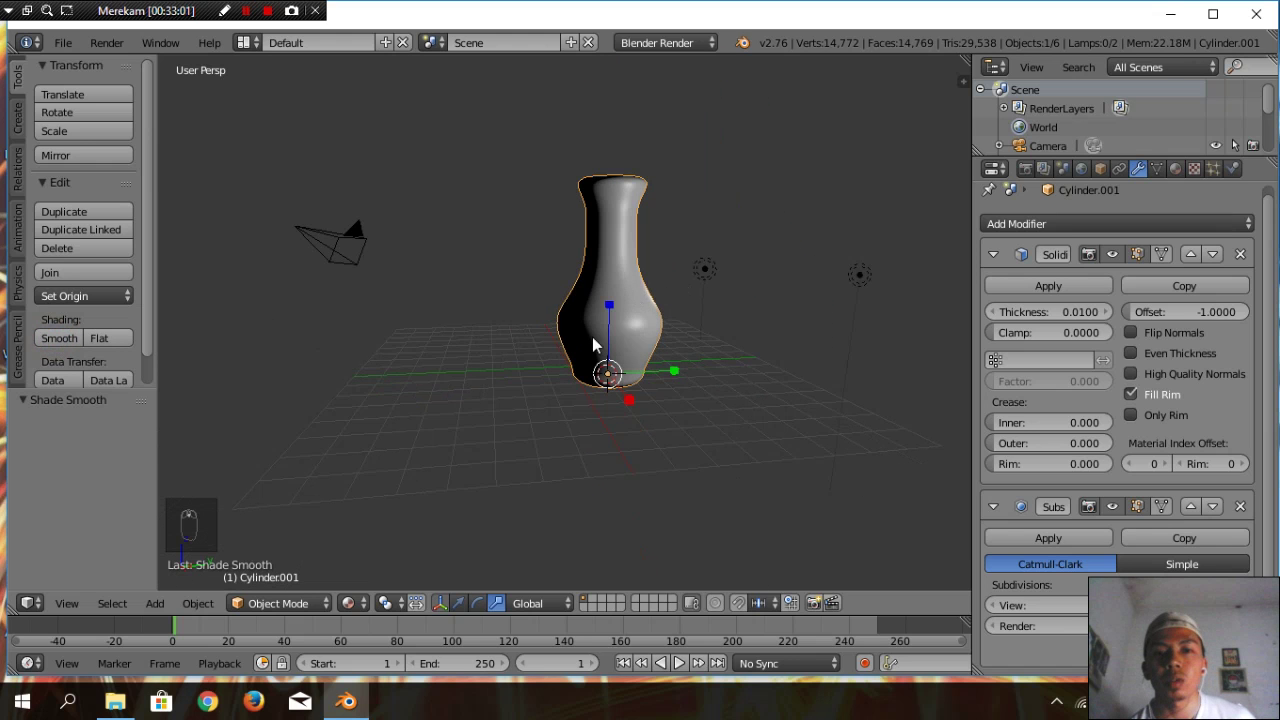
# Switch the vase's transform manipulator from scaling to translation
pyautogui.click(459, 604)
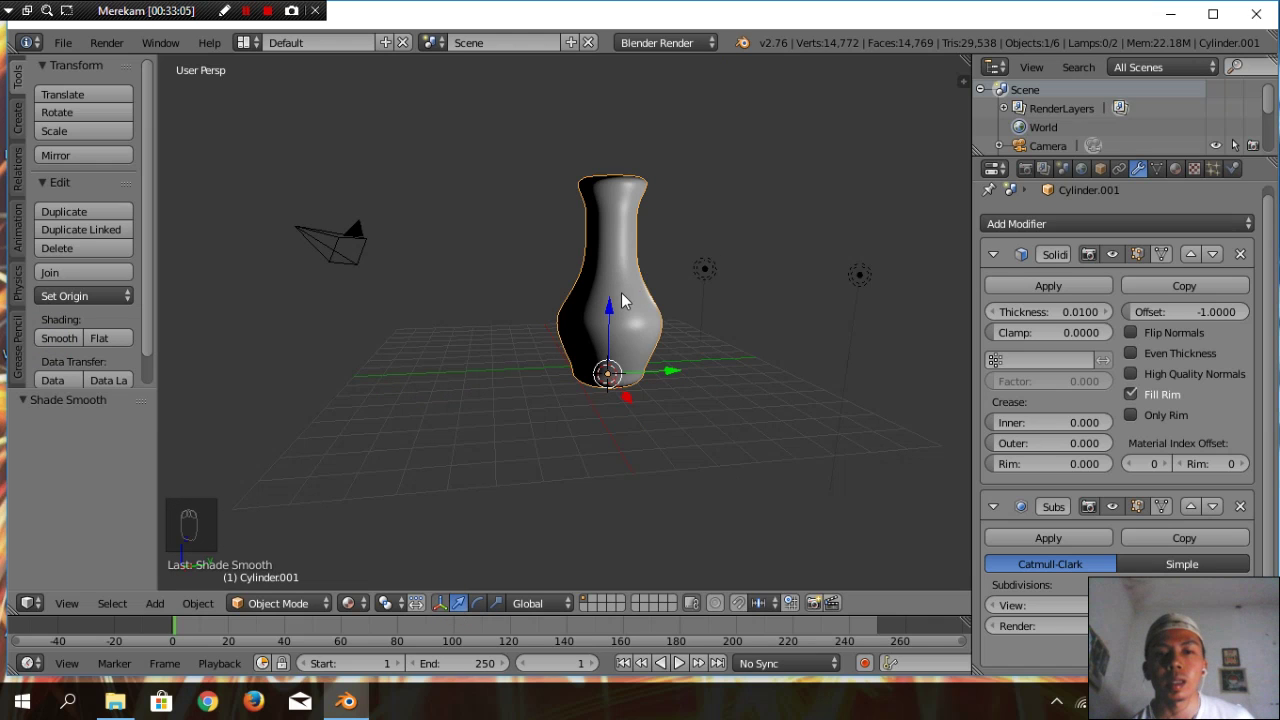
pyautogui.scroll(-3, 757, 228)
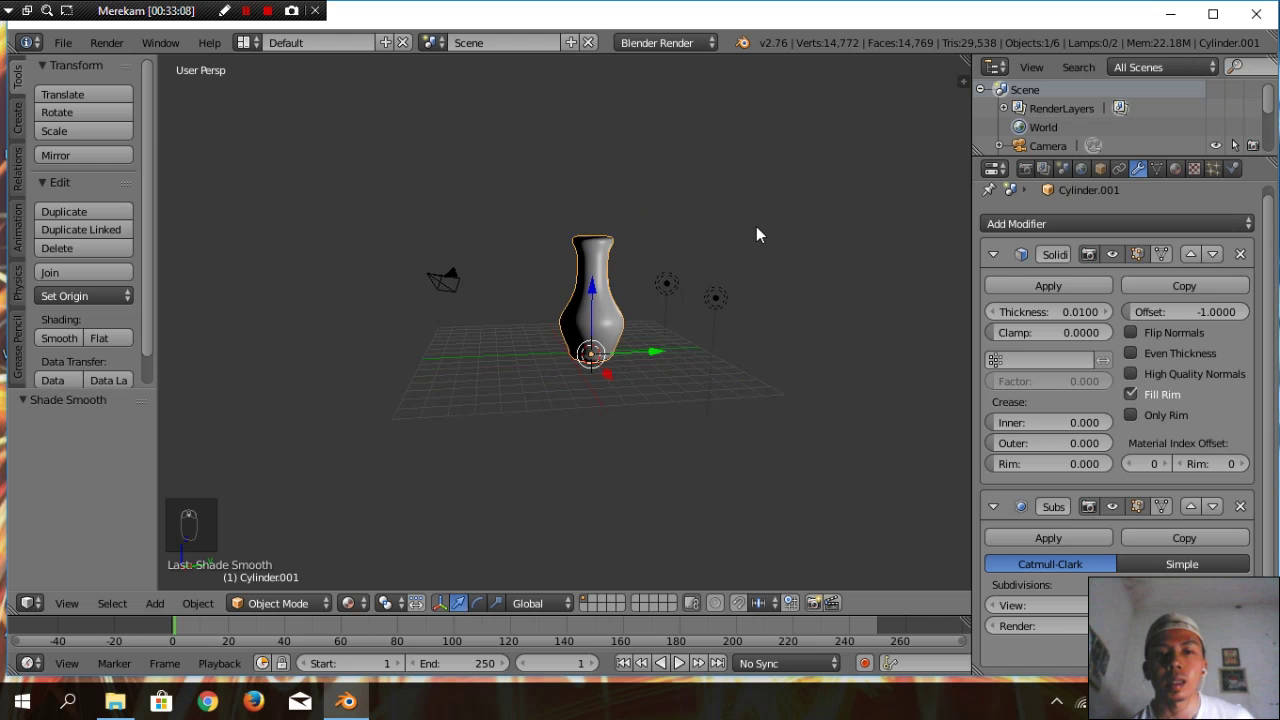
pyautogui.scroll(3, 756, 234)
pyautogui.scroll(-5, 756, 234)
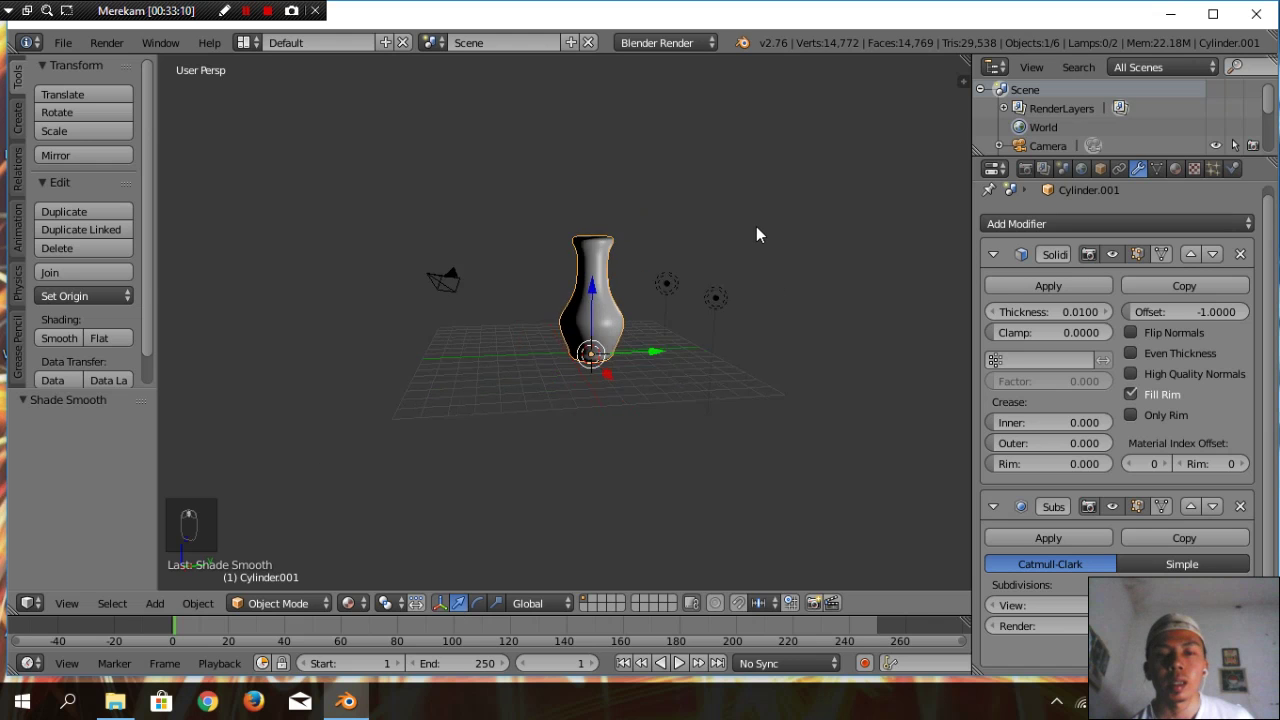
pyautogui.scroll(5, 756, 234)
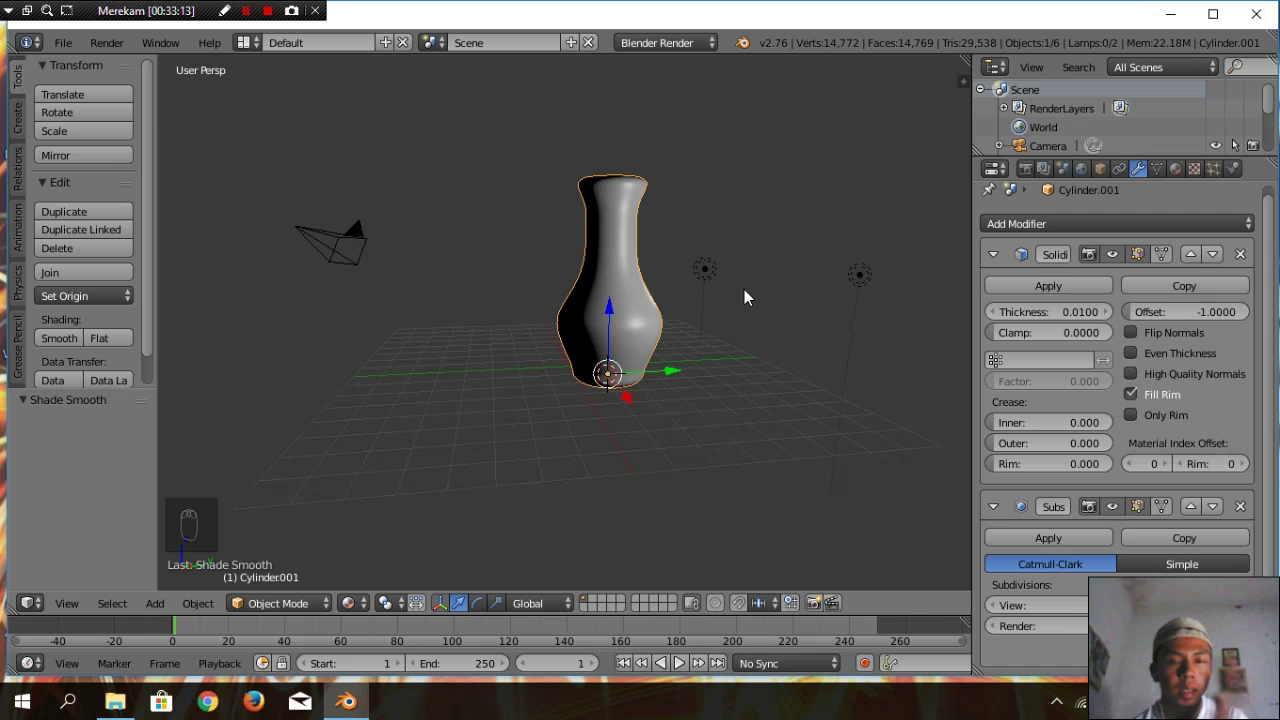
# Select the vase's entire mesh in Edit Mode and scale it down uniformly to about 0.370, leaving it deselected
pyautogui.press('Tab')
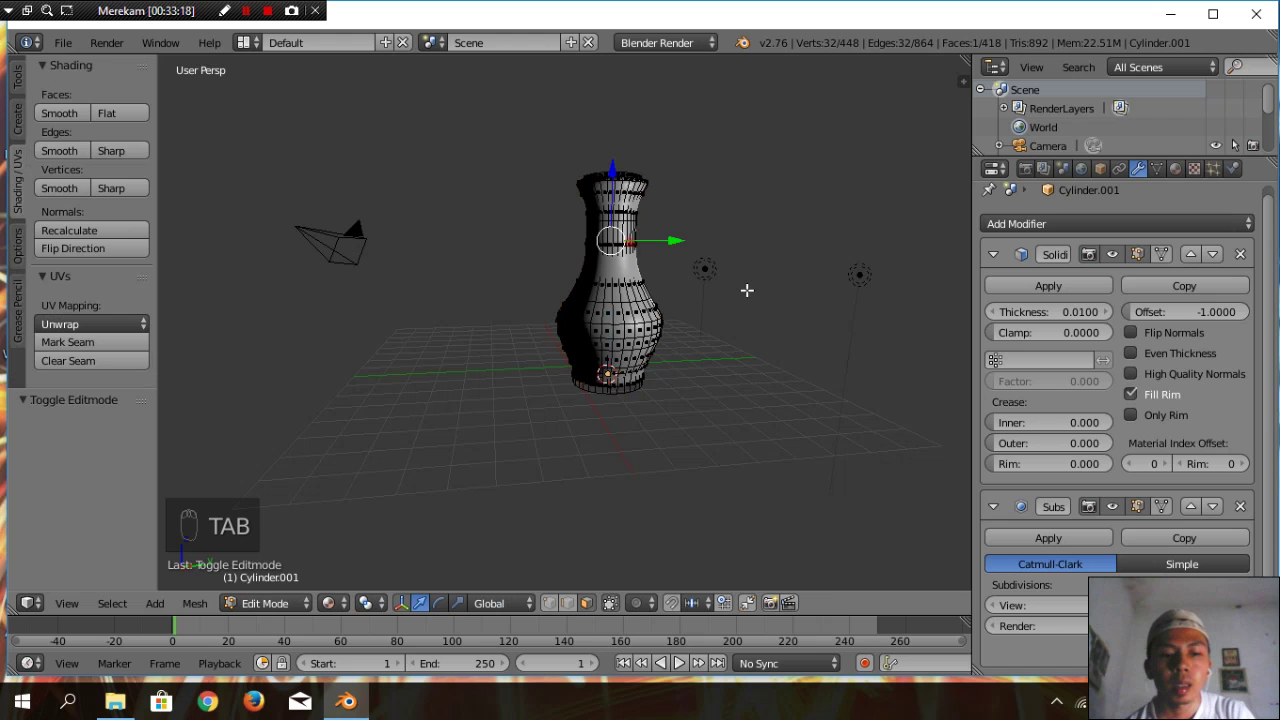
pyautogui.press('a')
pyautogui.press('a')
pyautogui.press('a')
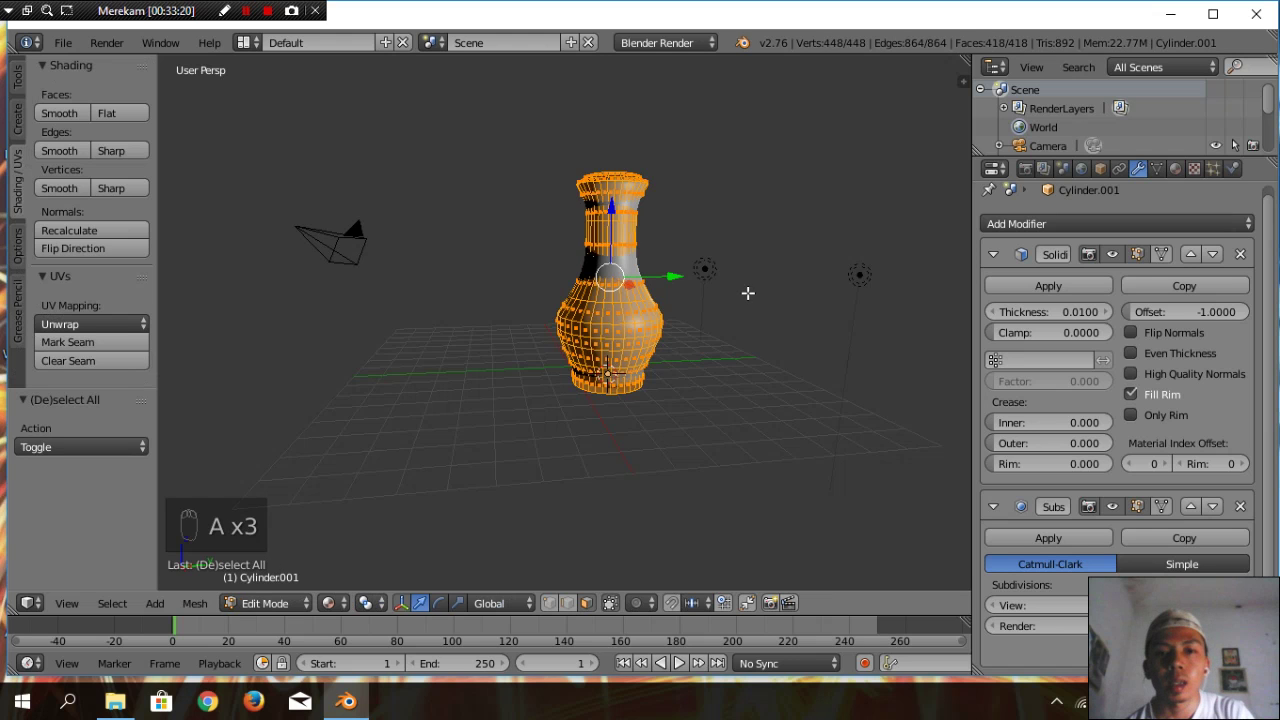
pyautogui.scroll(-5, 748, 293)
pyautogui.scroll(7, 750, 295)
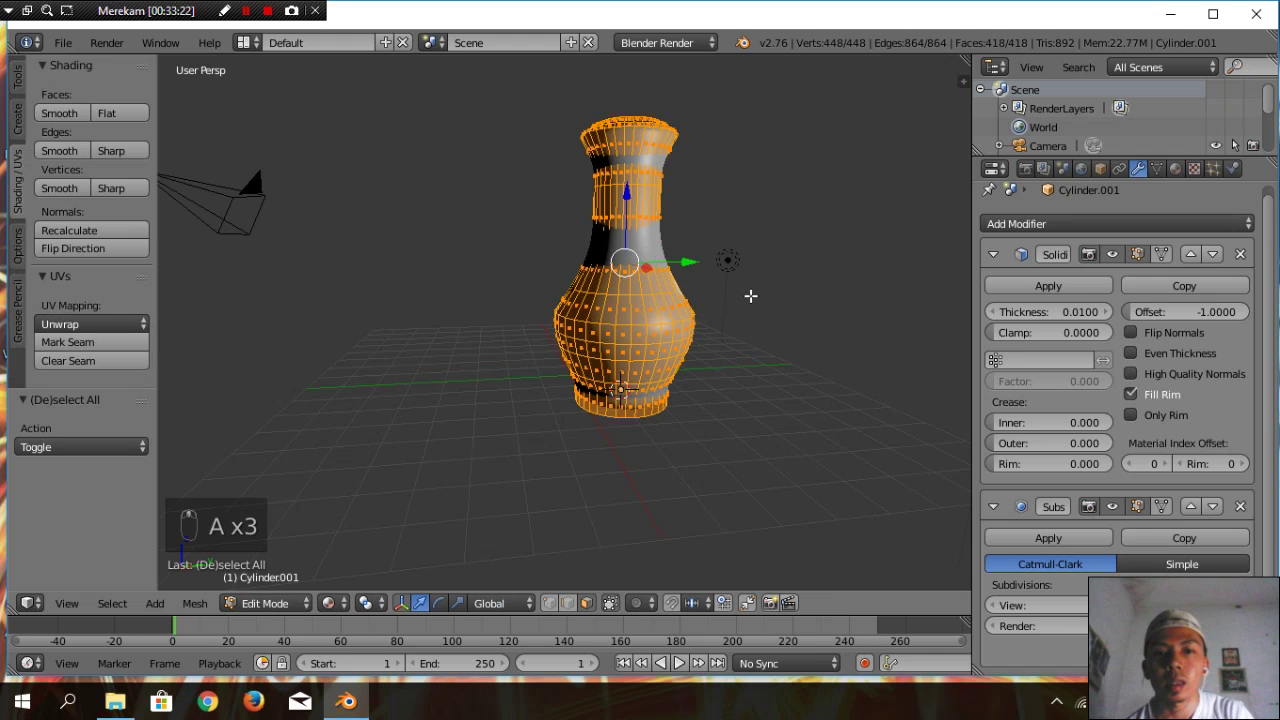
pyautogui.press('s')
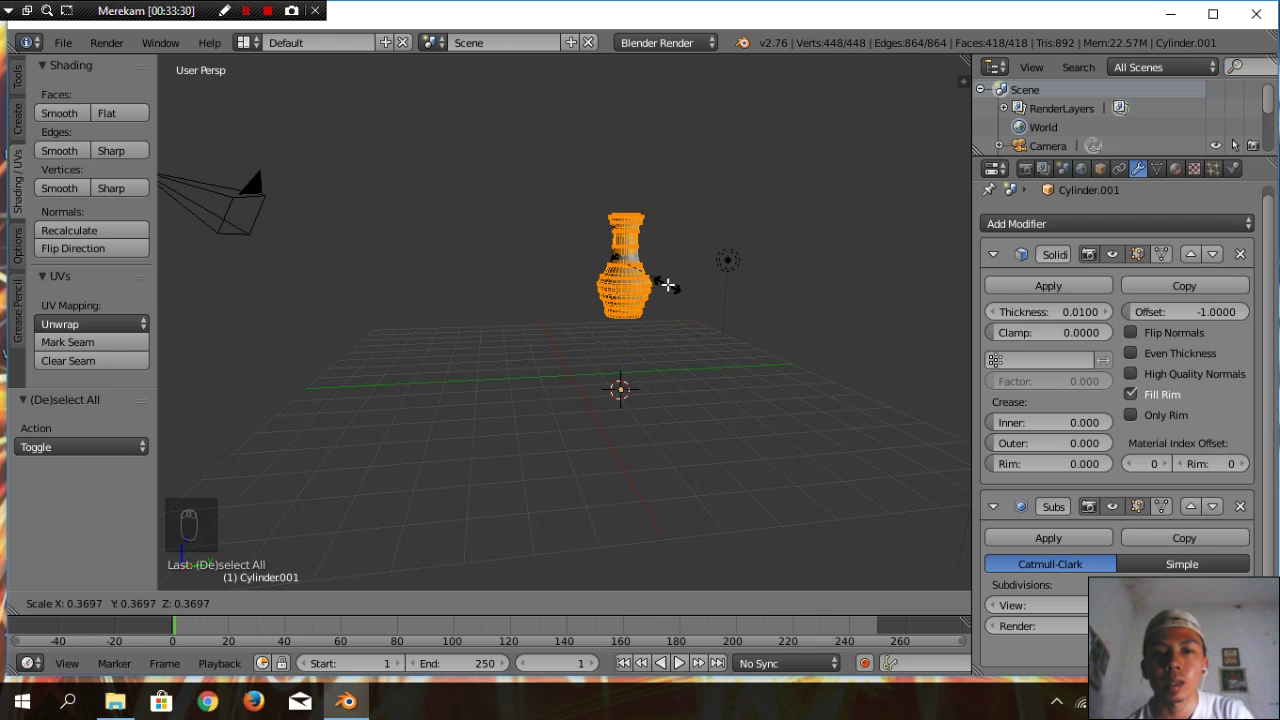
pyautogui.click(667, 286)
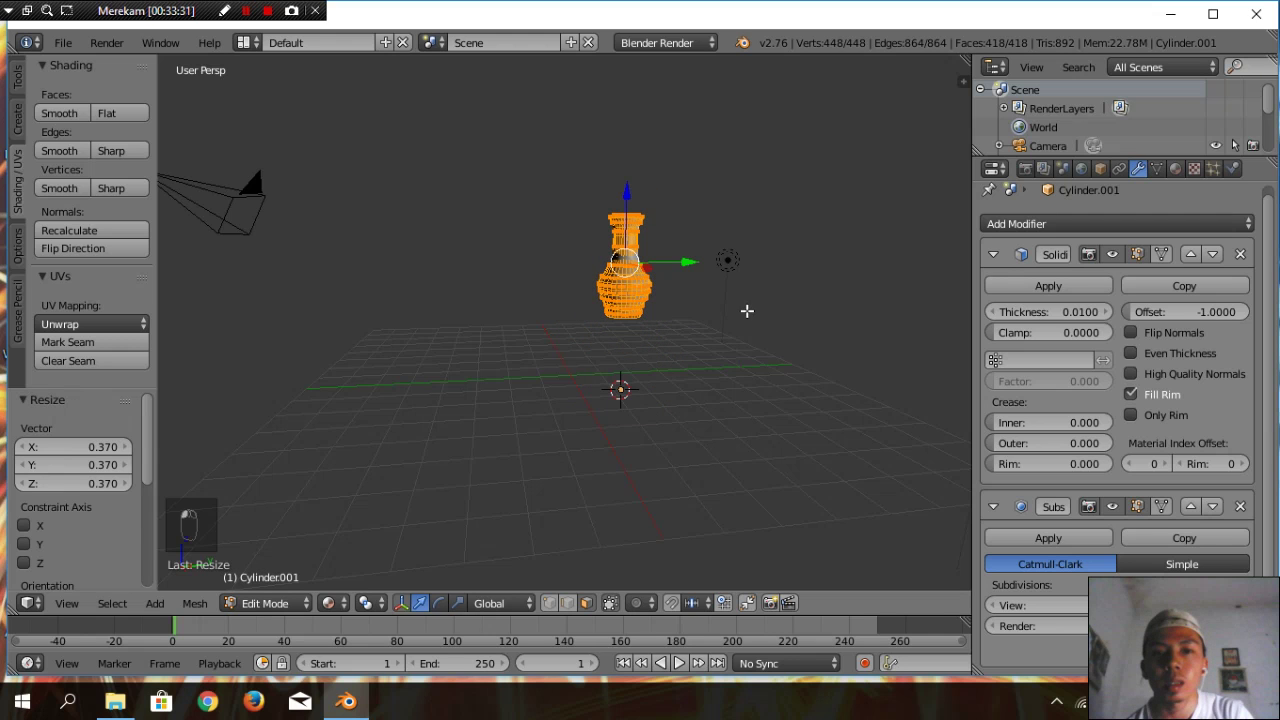
pyautogui.press('a')
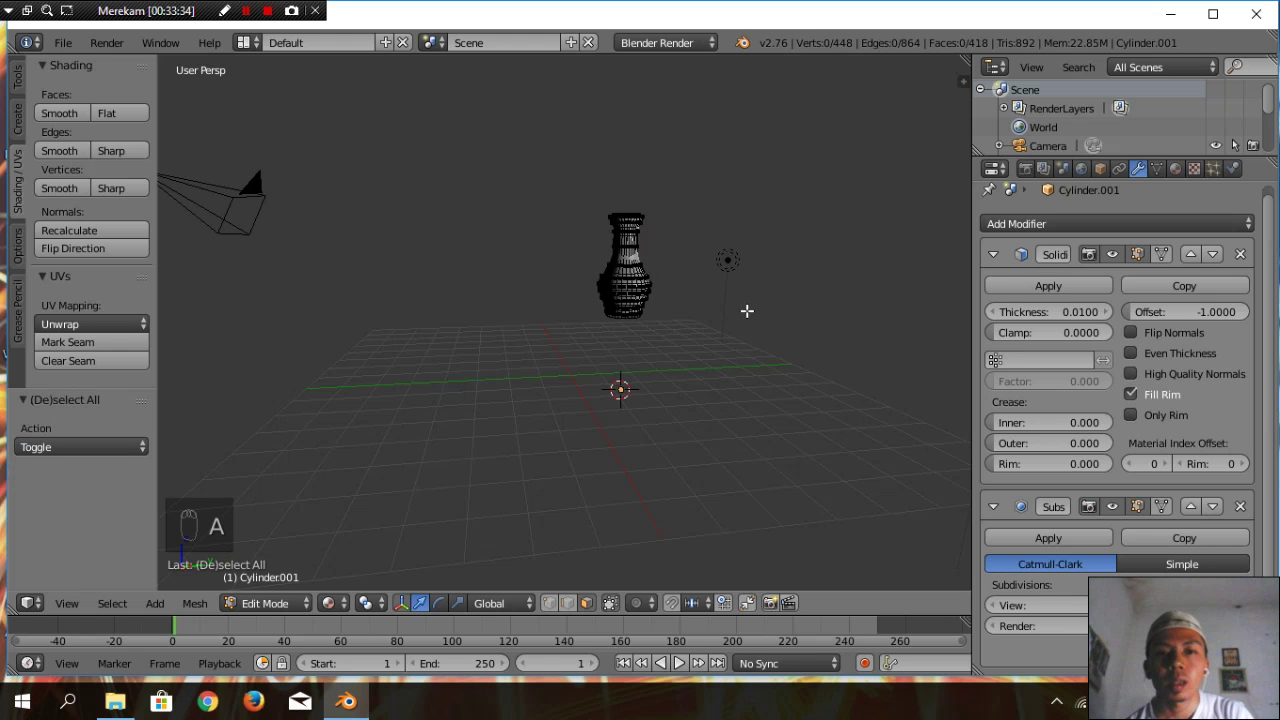
# Return the vase to Object Mode, lower it along the Z axis to just above the grid floor, and deselect it
pyautogui.scroll(6, 747, 311)
pyautogui.scroll(-5, 747, 311)
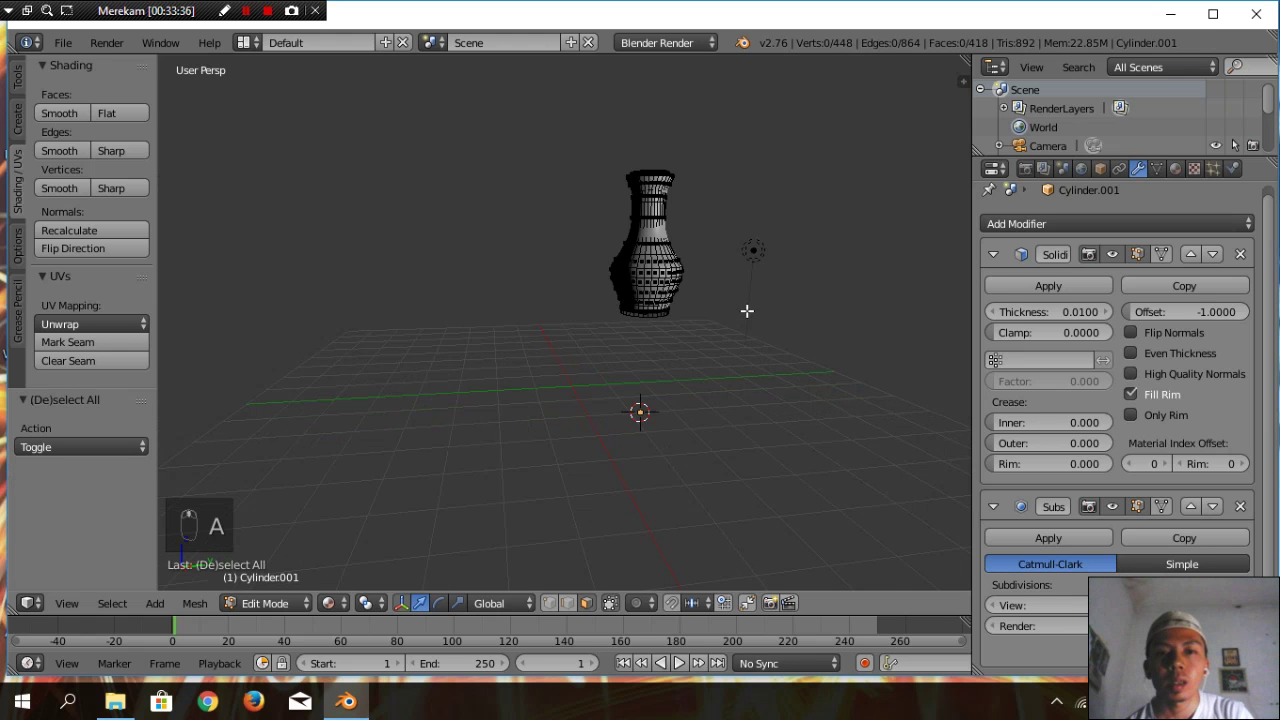
pyautogui.press('Tab')
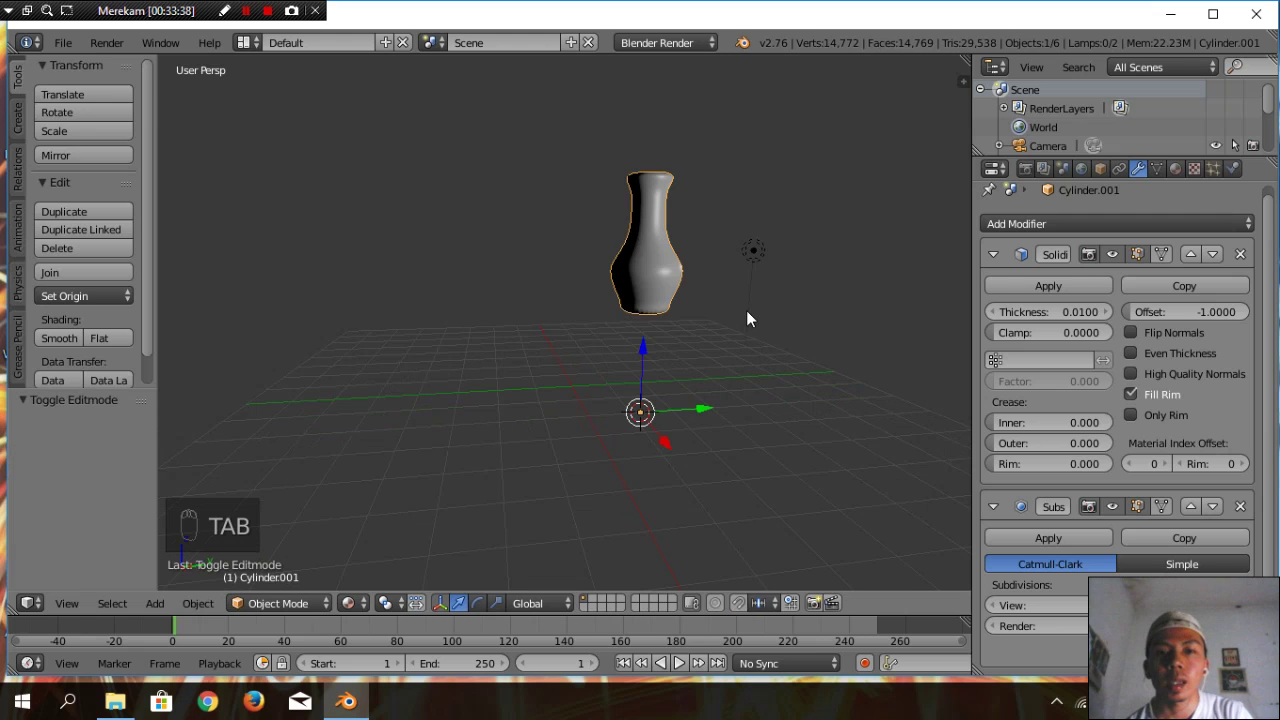
pyautogui.moveTo(643, 348); pyautogui.dragTo(640, 417)
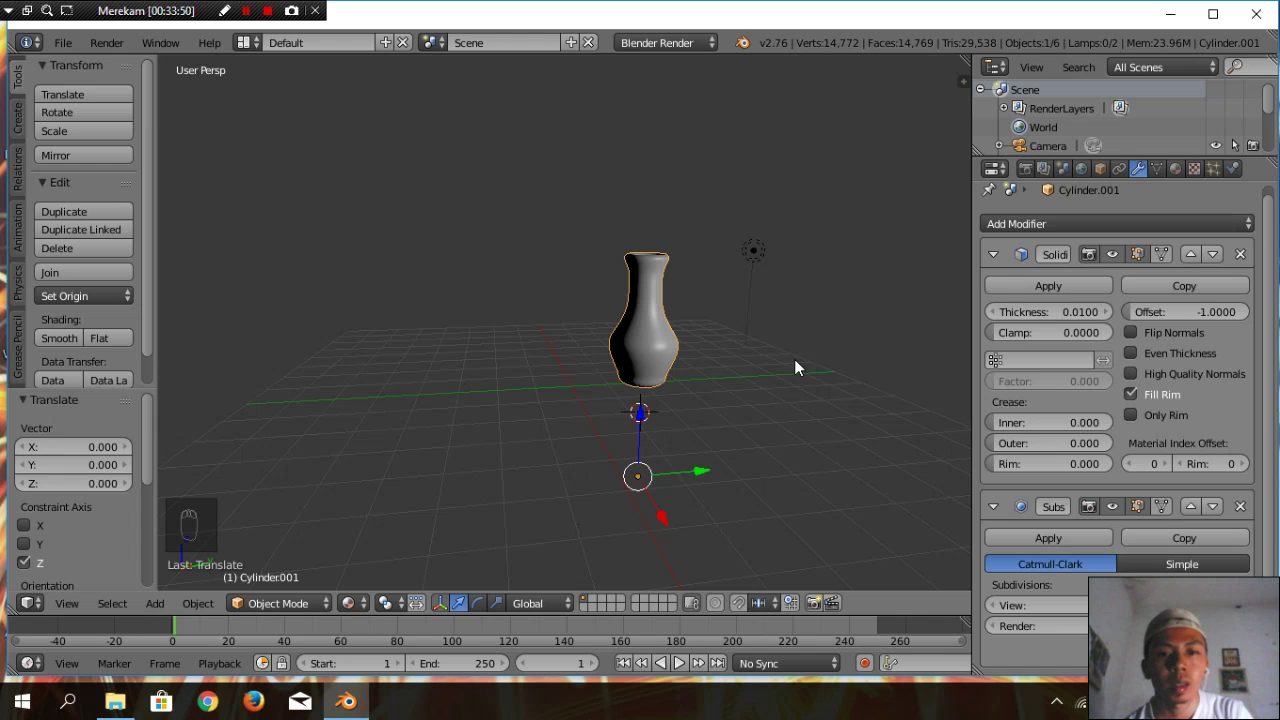
pyautogui.press('a')
pyautogui.press('a')
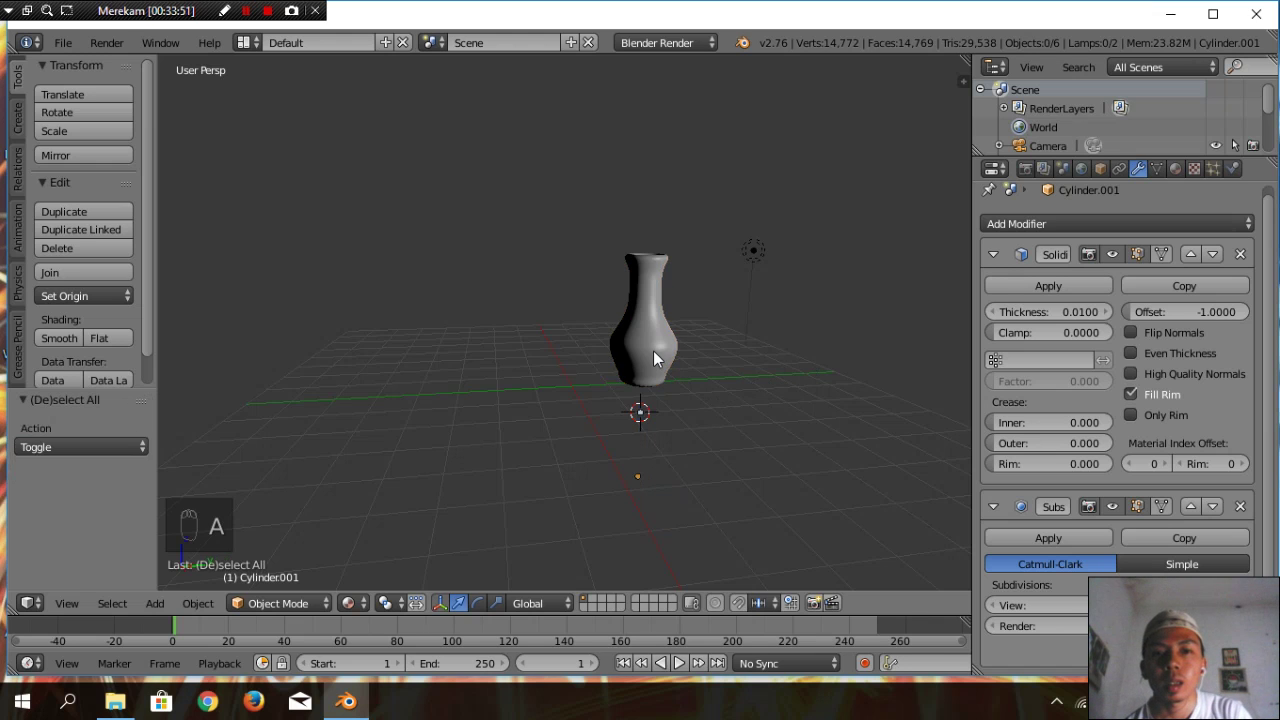
pyautogui.press('a')
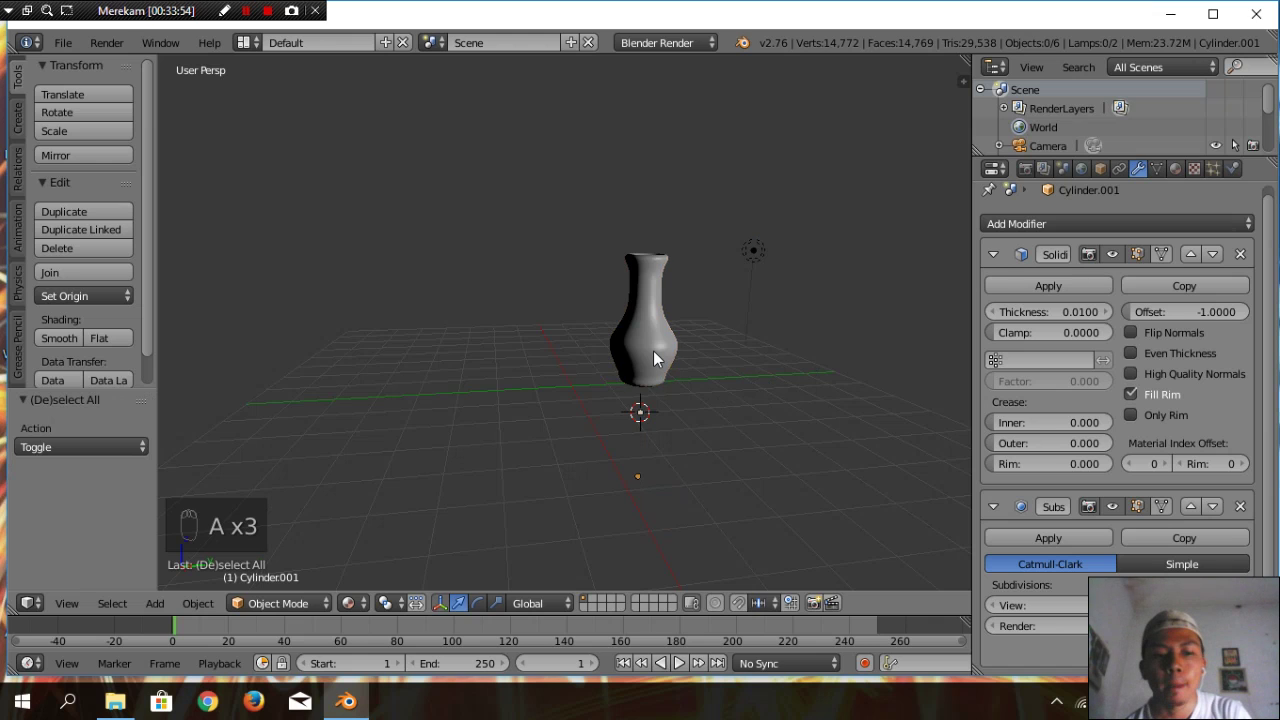
# Select all of the vase's mesh in Edit Mode and create a new material for it
pyautogui.rightClick(655, 322)
pyautogui.press('a')
pyautogui.press('a')
pyautogui.press('a')
pyautogui.press('Tab')
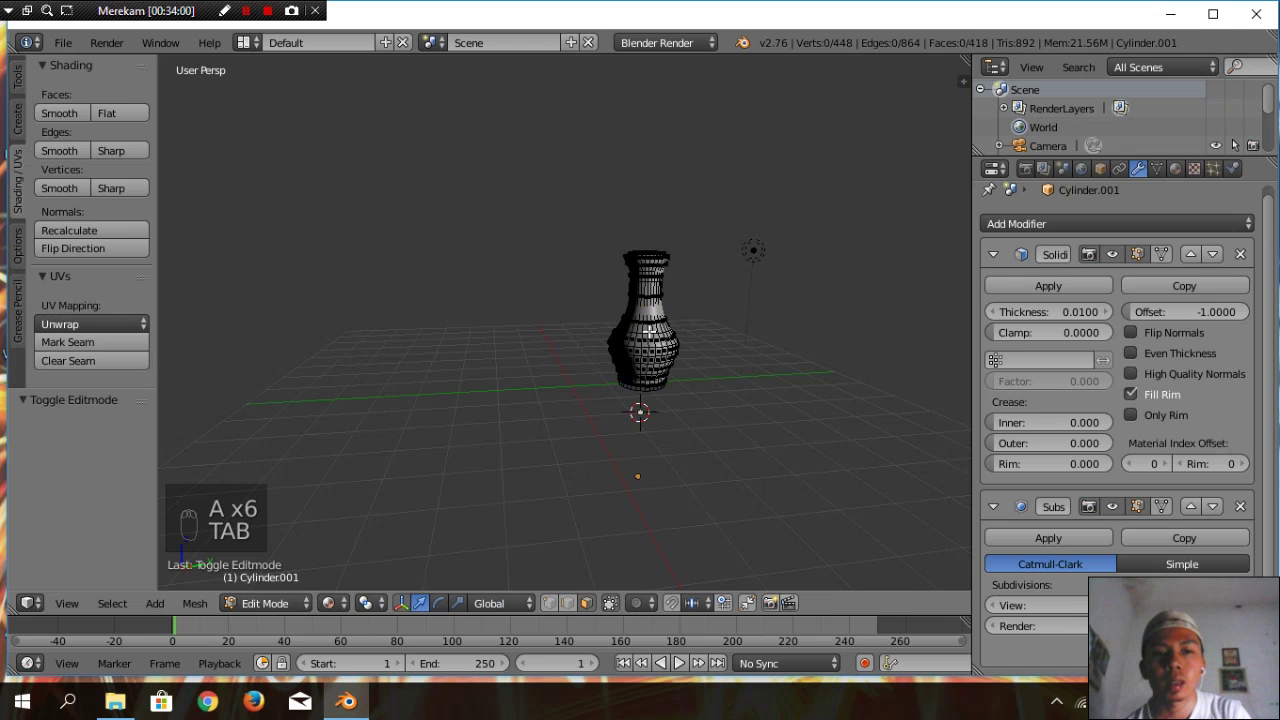
pyautogui.press('a')
pyautogui.press('a')
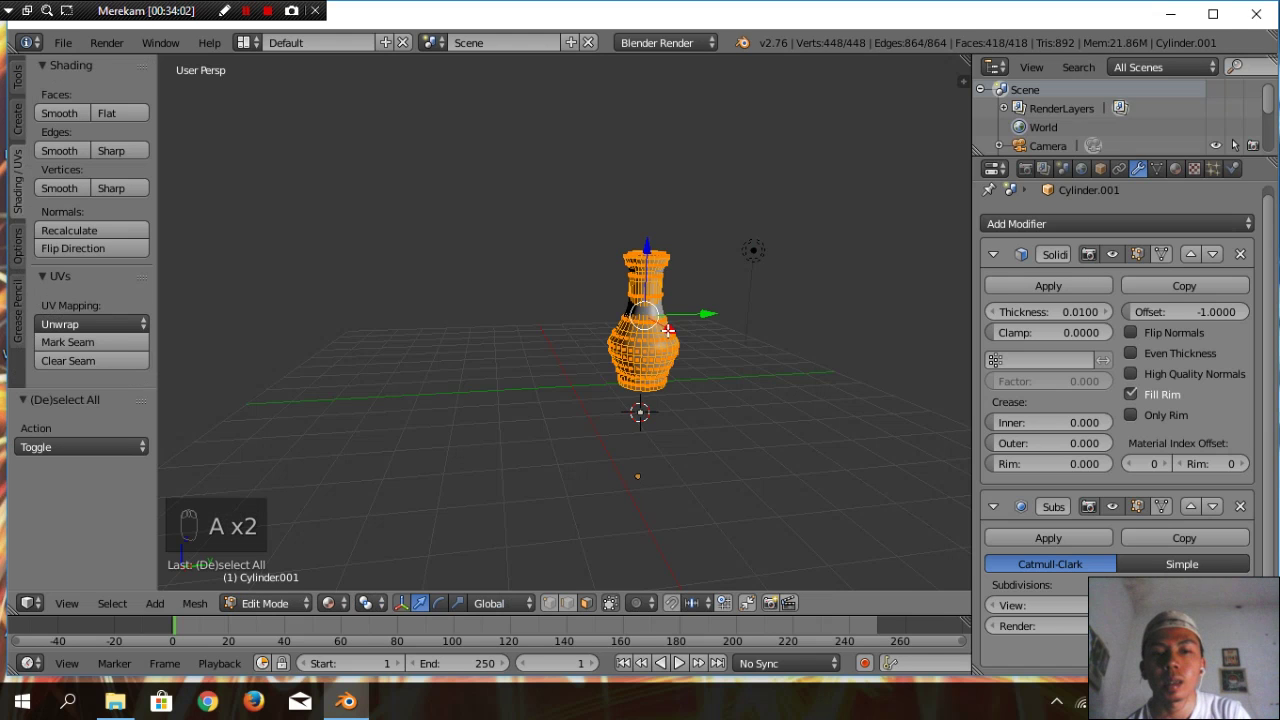
pyautogui.scroll(1, 791, 397)
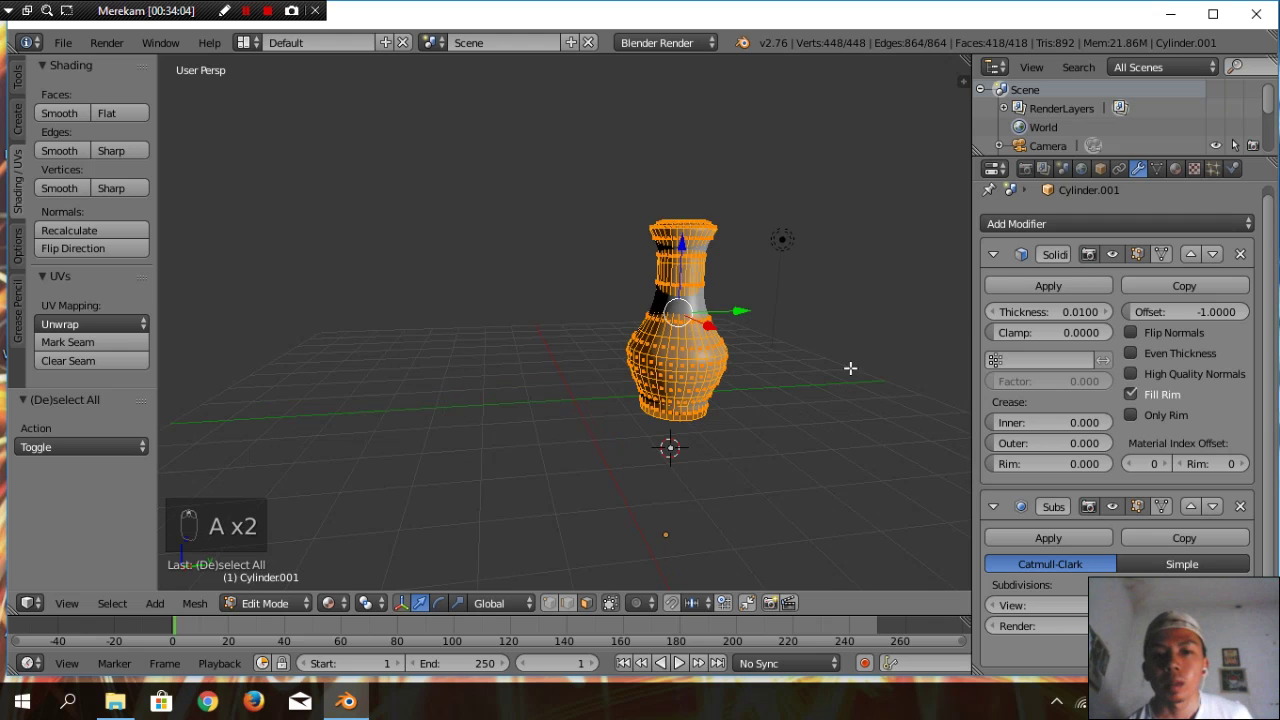
pyautogui.click(1176, 170)
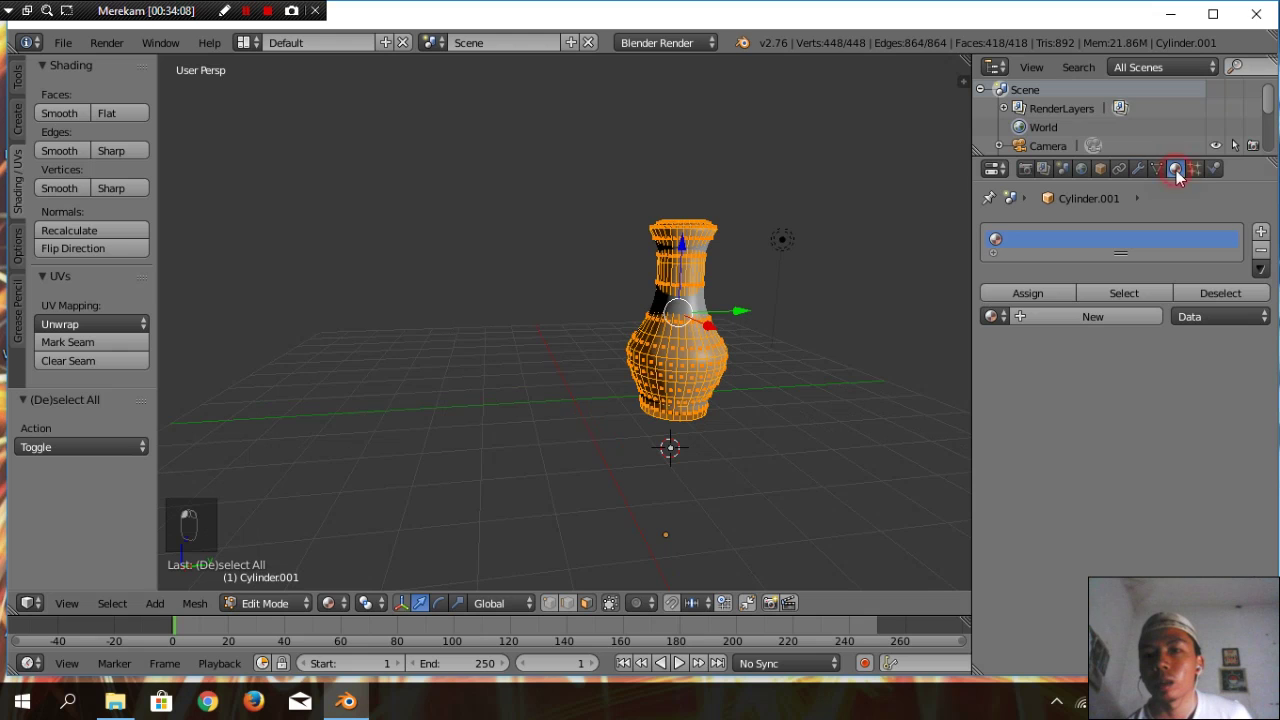
pyautogui.click(1092, 316)
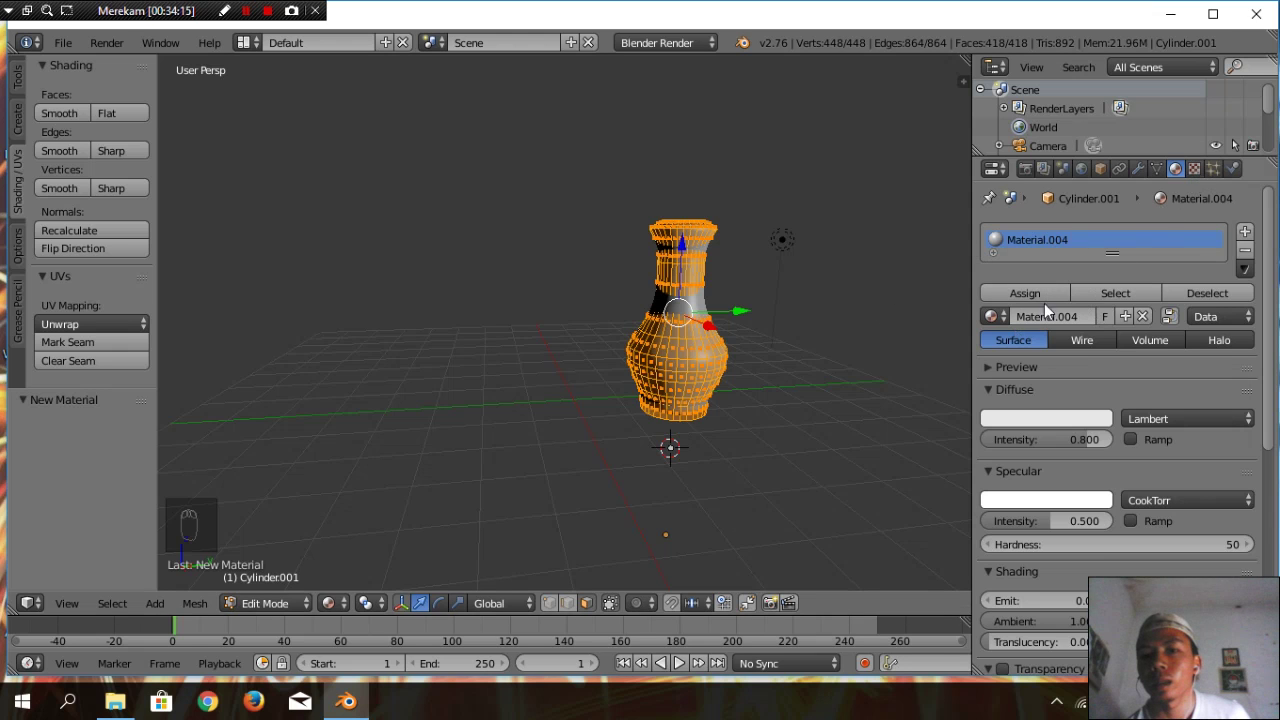
# Set the vase material's diffuse color to a pale cyan of about R 0.562, G 0.871, B 0.897
pyautogui.click(1036, 418)
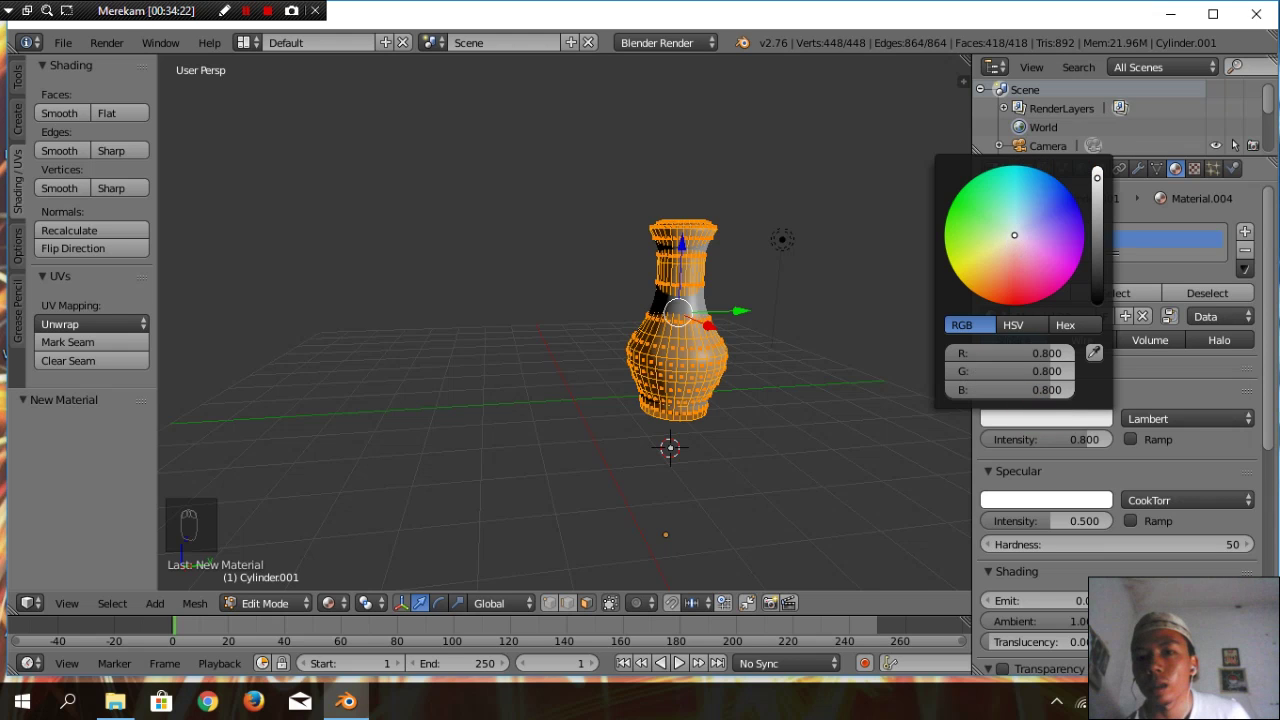
pyautogui.click(1015, 222)
pyautogui.moveTo(1101, 177); pyautogui.dragTo(1098, 172)
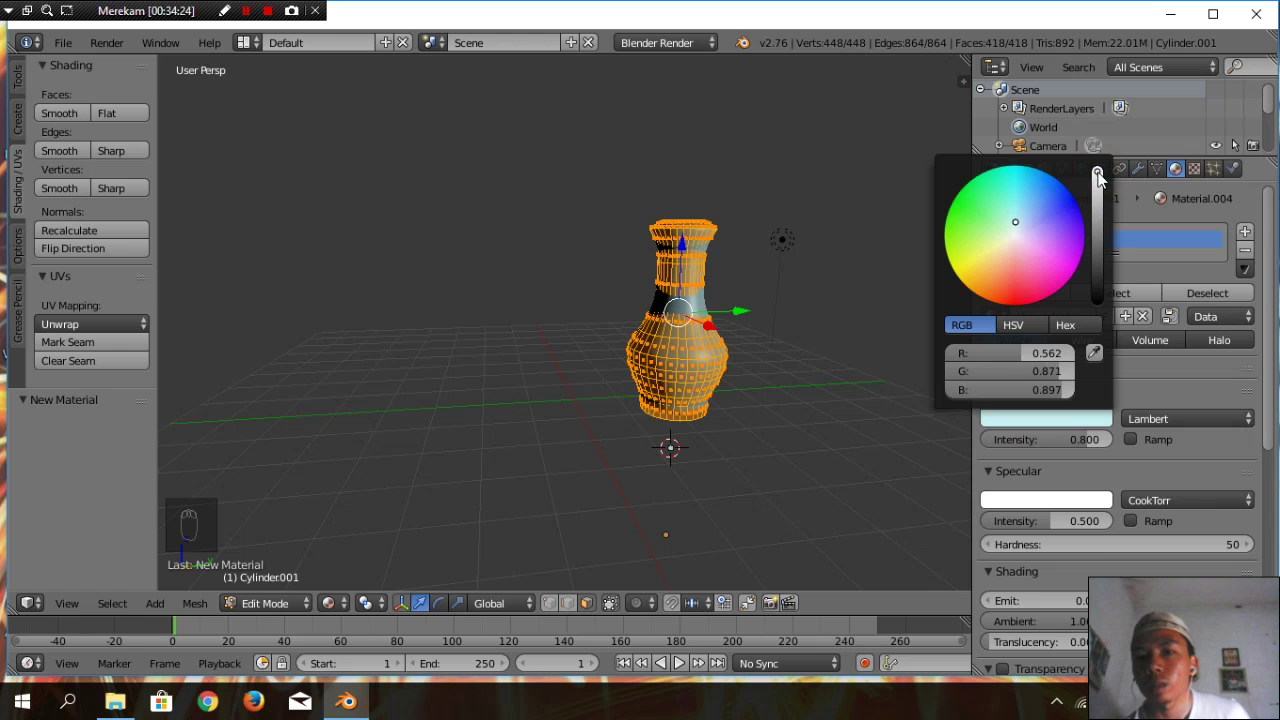
pyautogui.click(1136, 383)
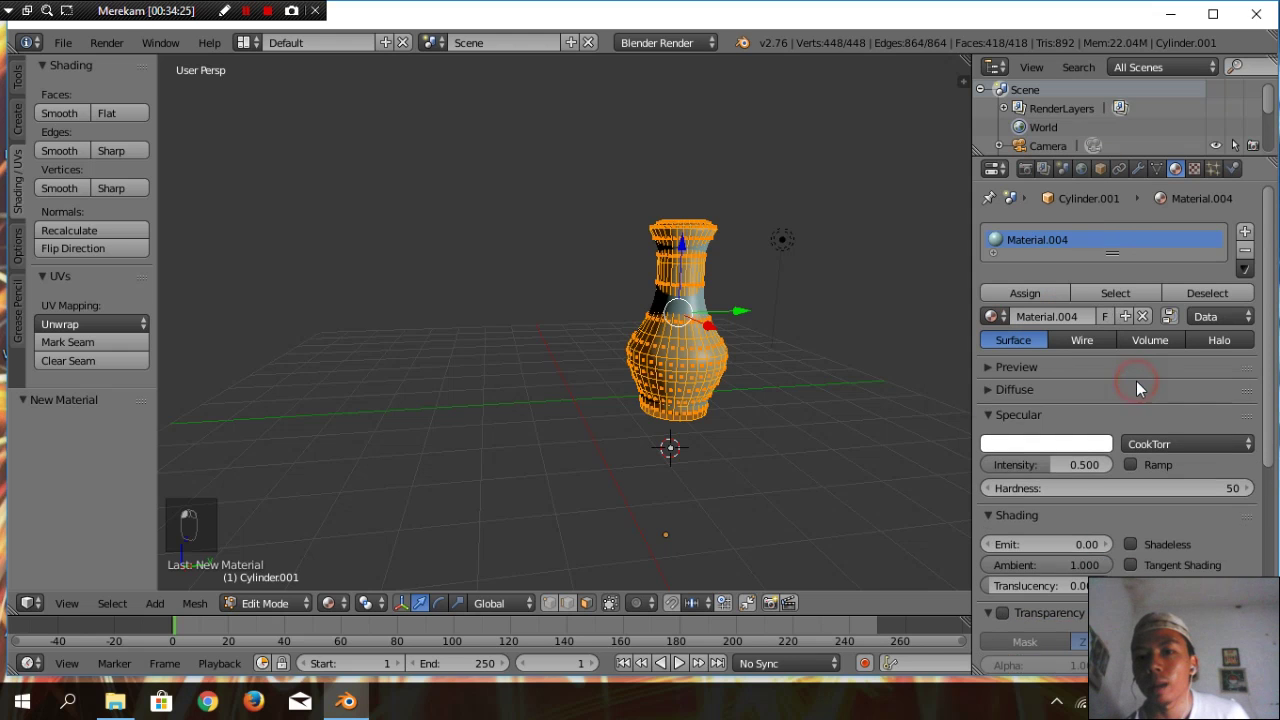
# Add a new Image or Movie texture to the vase's material
pyautogui.click(1200, 168)
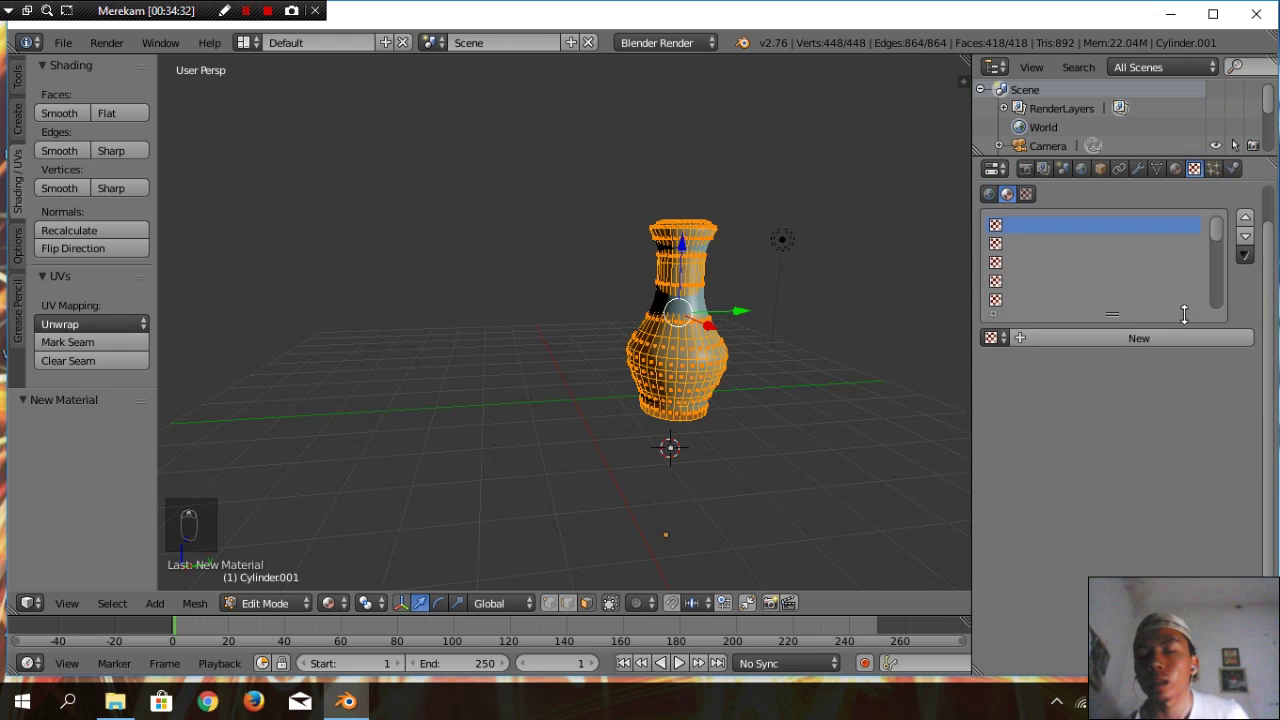
pyautogui.click(1138, 337)
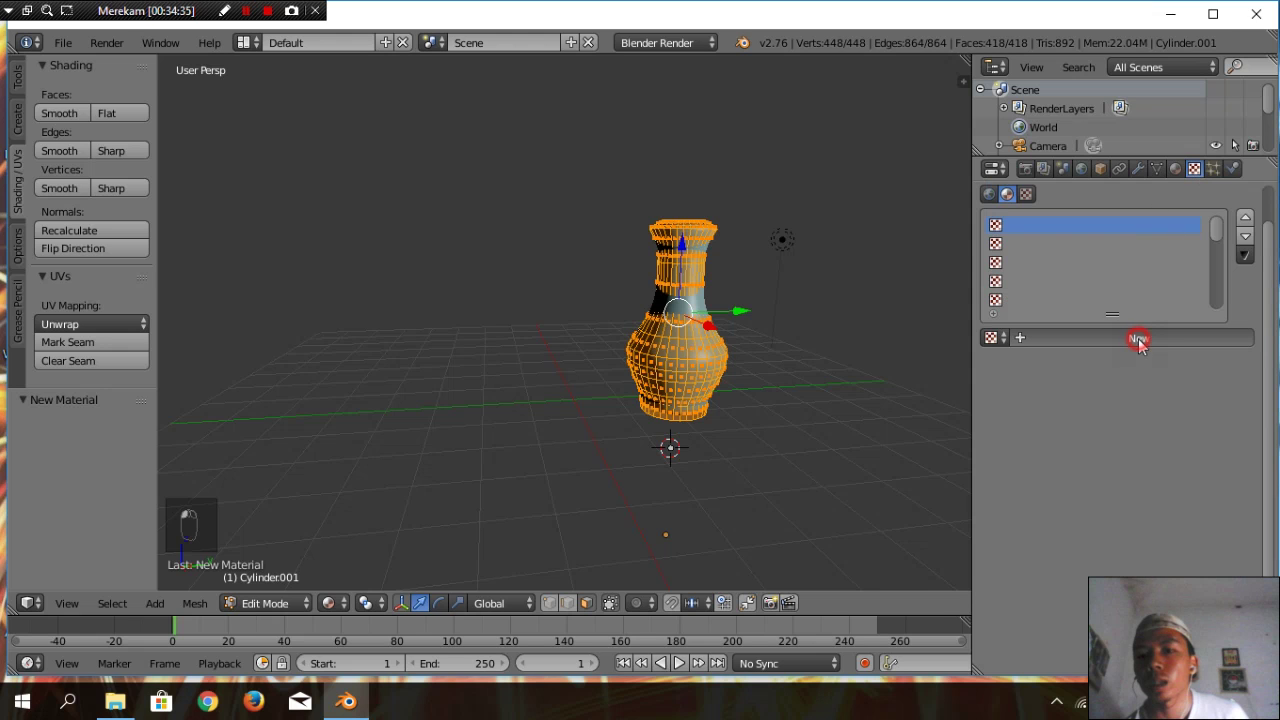
pyautogui.scroll(-4, 1138, 444)
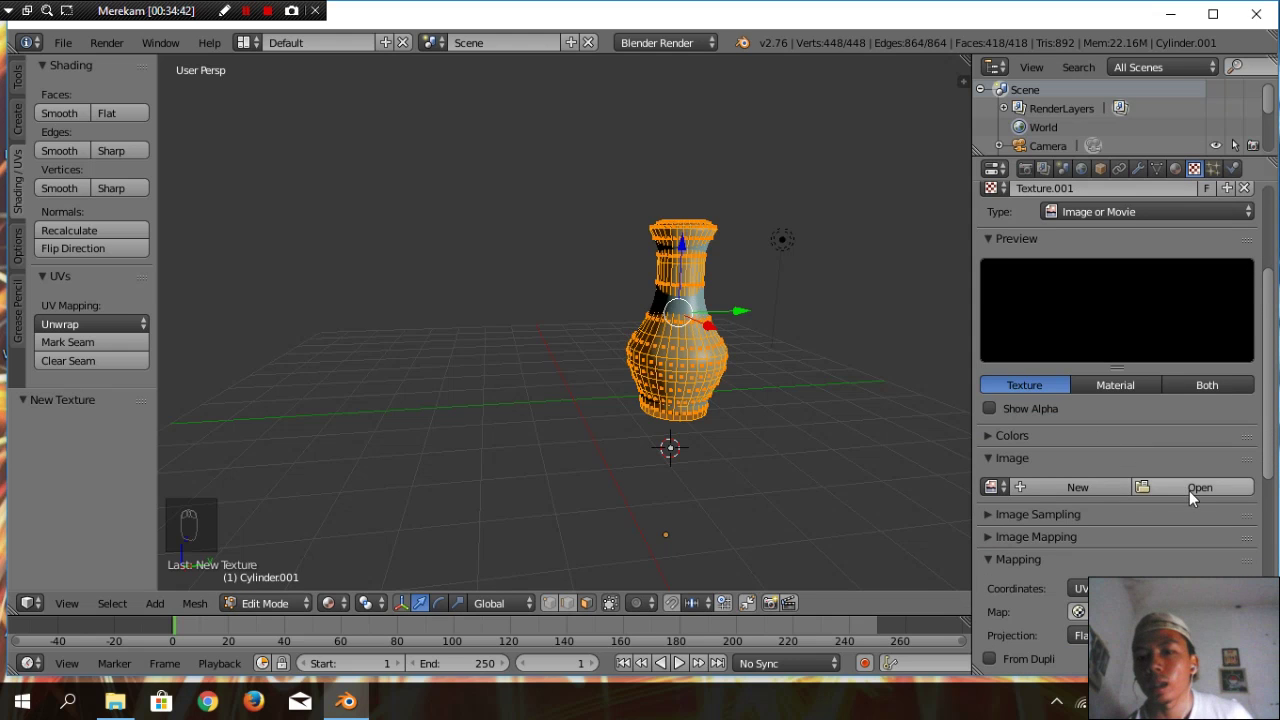
# Load BATIKKU.jpg from F:\SMESTER TIGA\Multimedia\Tekstur as the vase texture's image
pyautogui.click(1189, 491)
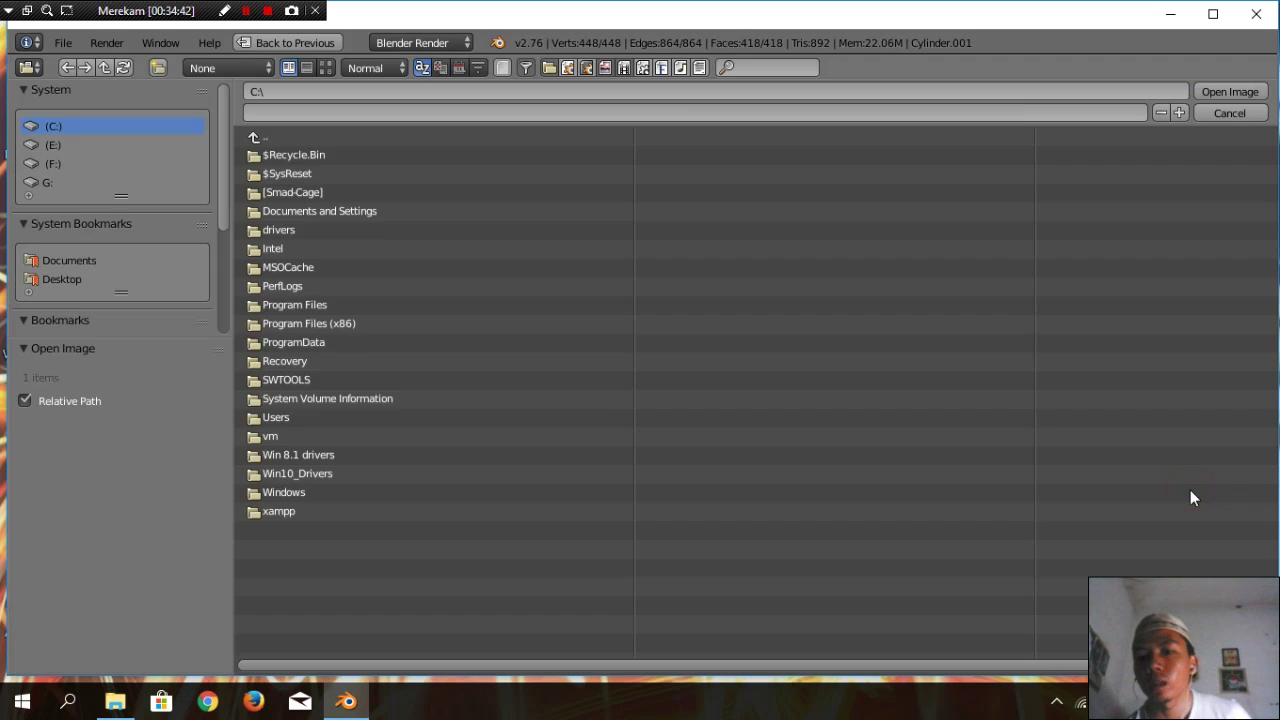
pyautogui.click(94, 163)
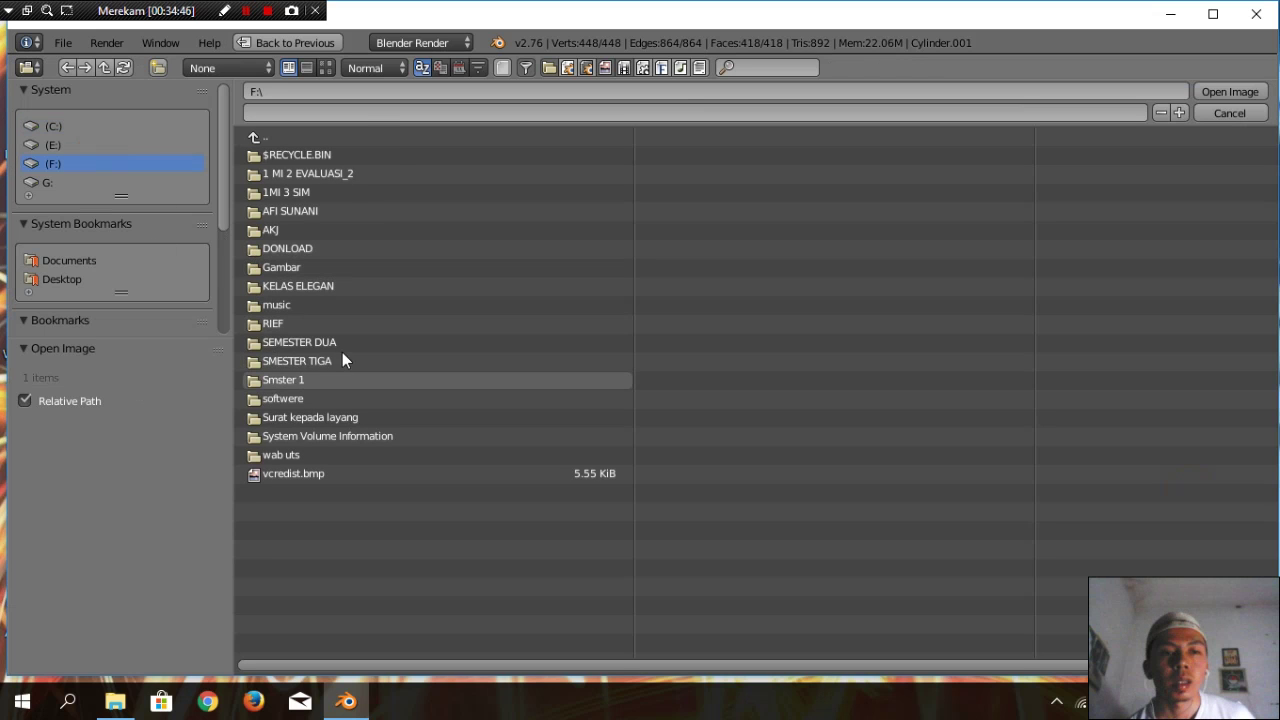
pyautogui.click(345, 361)
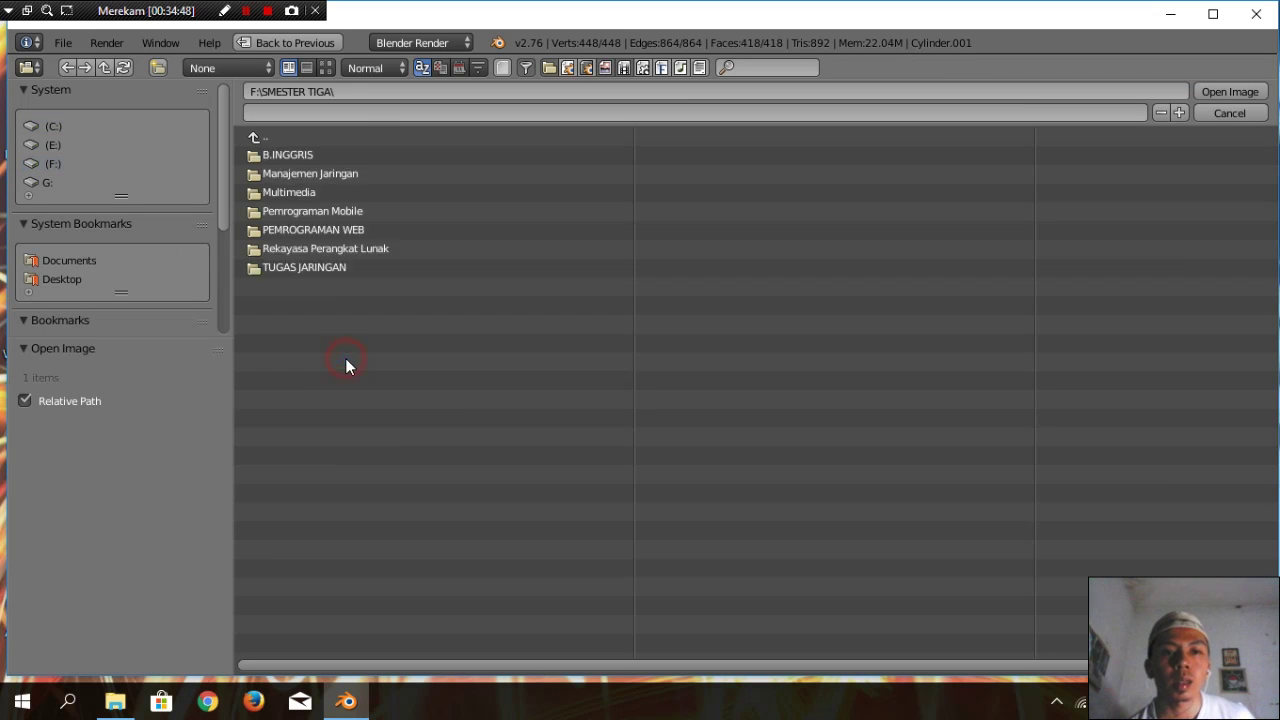
pyautogui.click(334, 197)
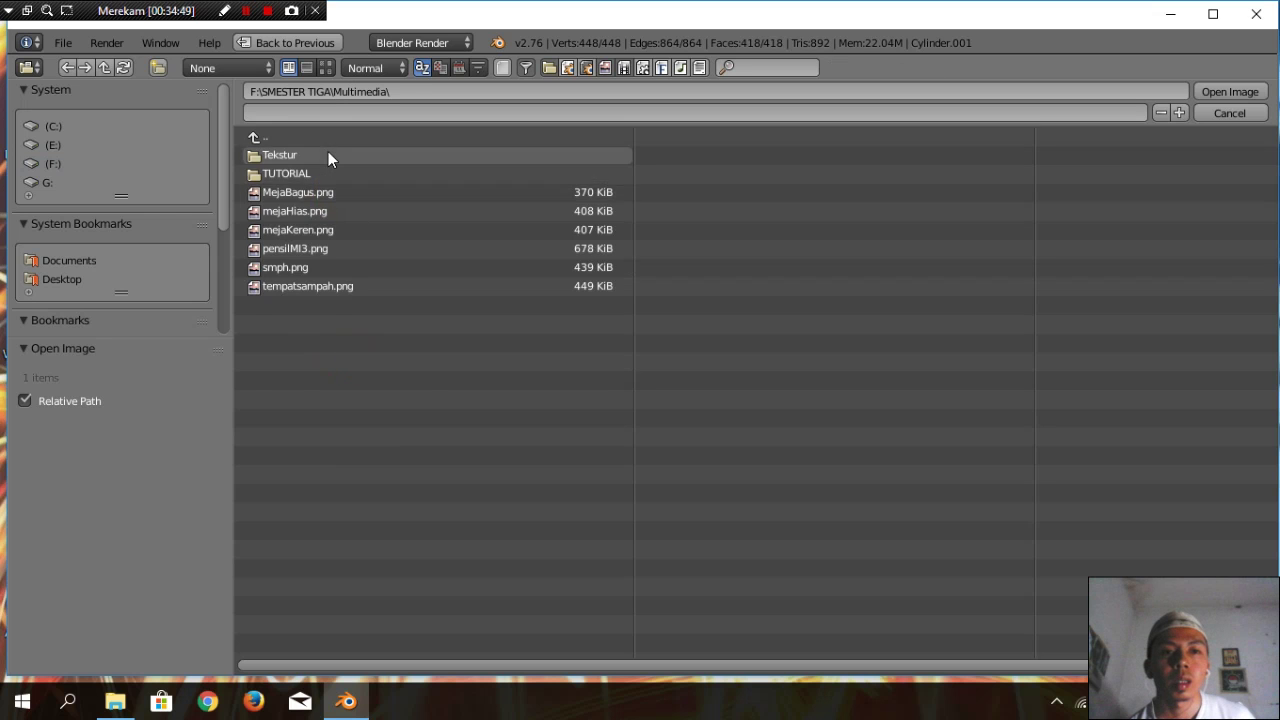
pyautogui.click(328, 153)
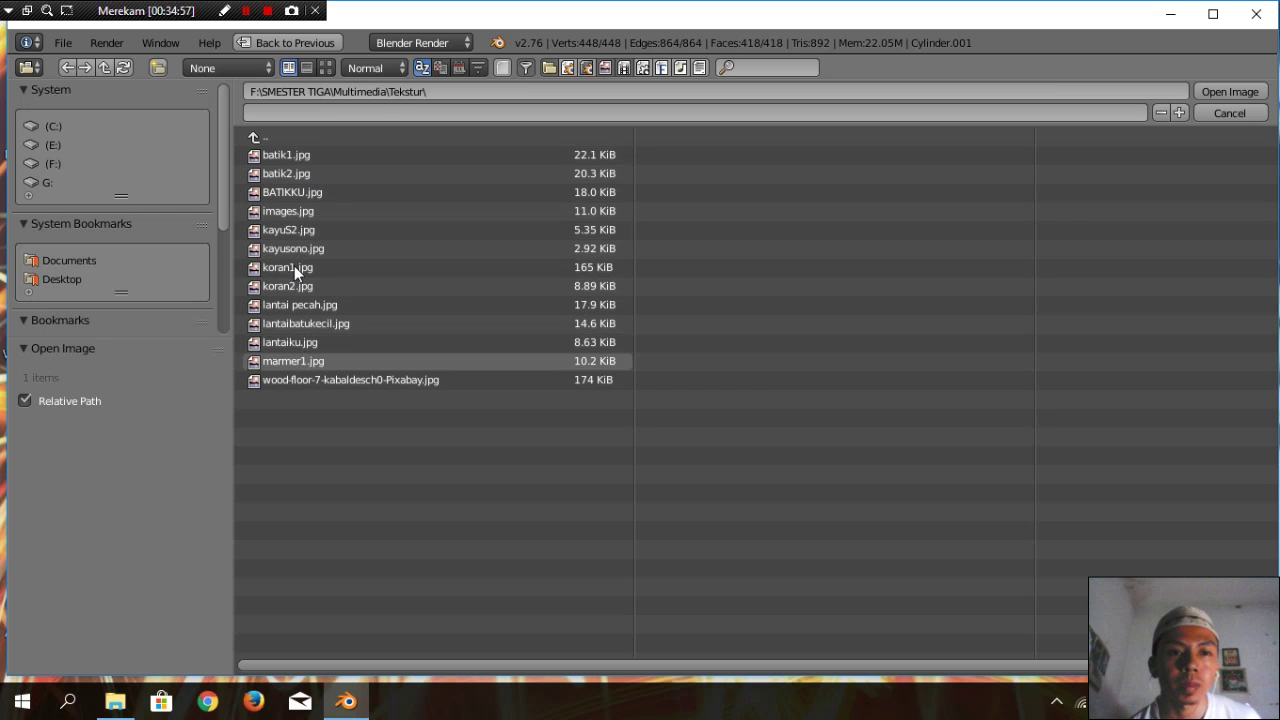
pyautogui.click(293, 194)
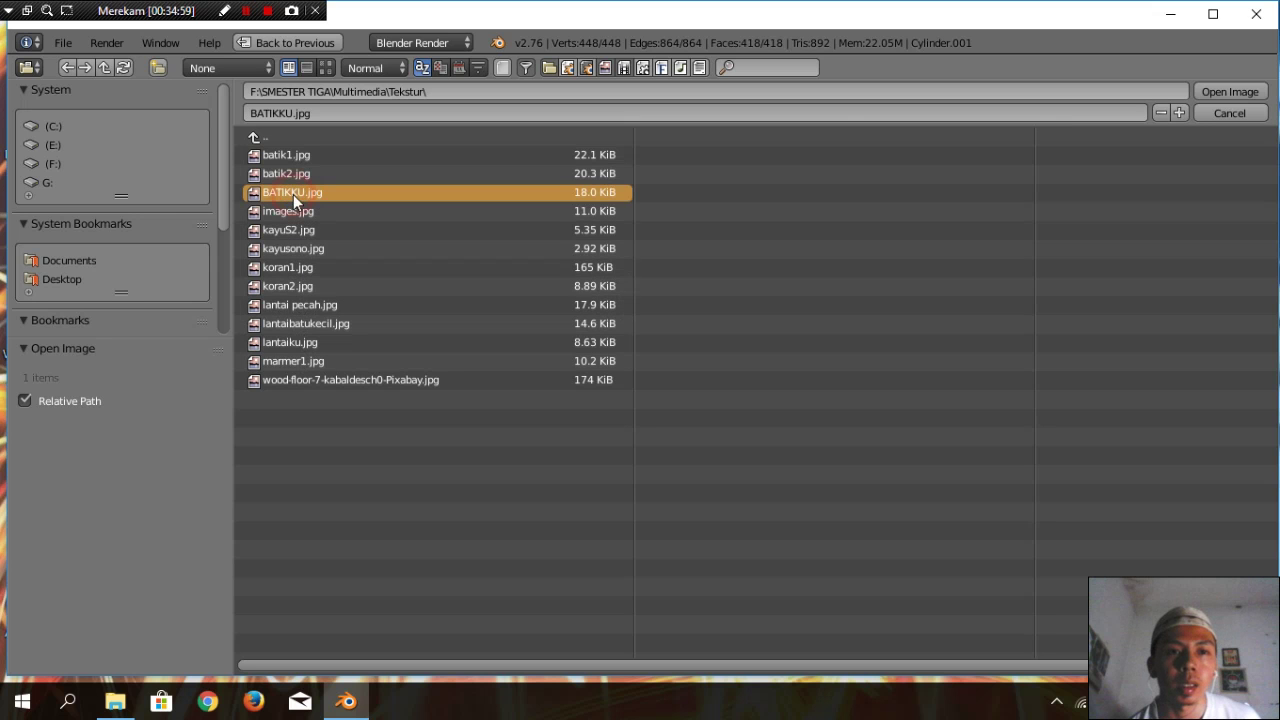
pyautogui.click(1221, 90)
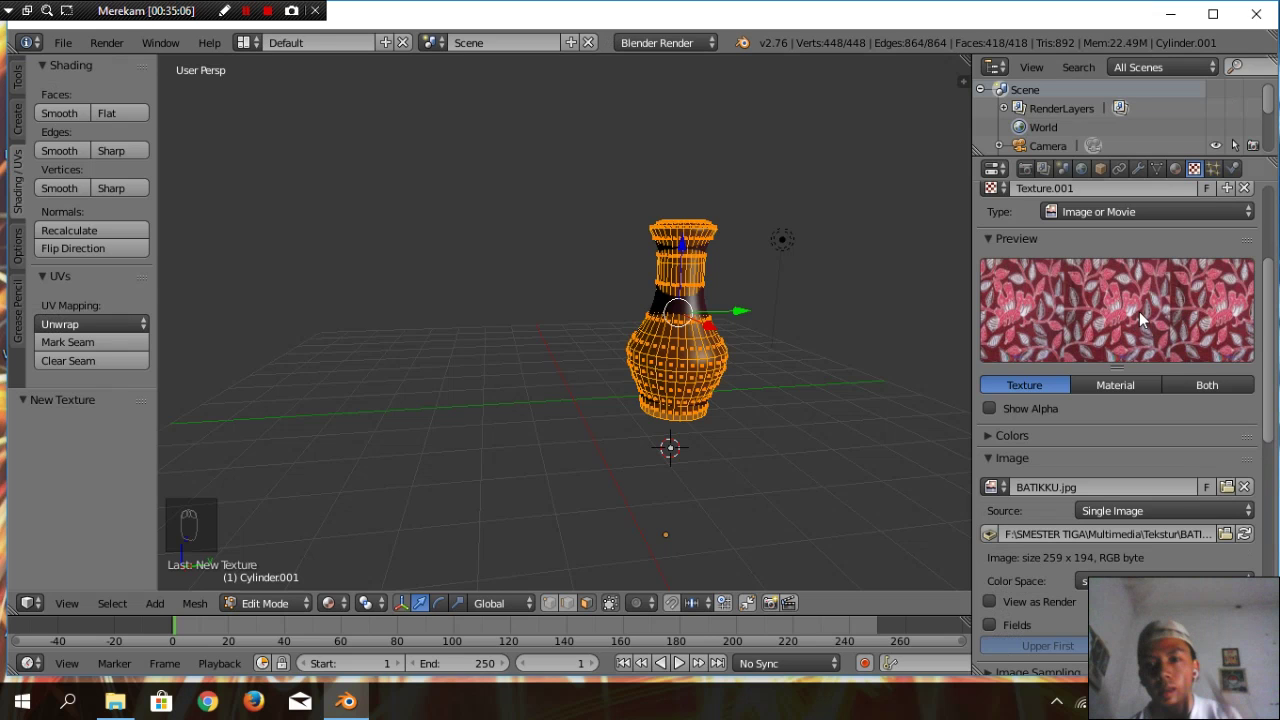
# Set the batik texture's mapping to Generated coordinates with Flat projection
pyautogui.scroll(-5, 1139, 311)
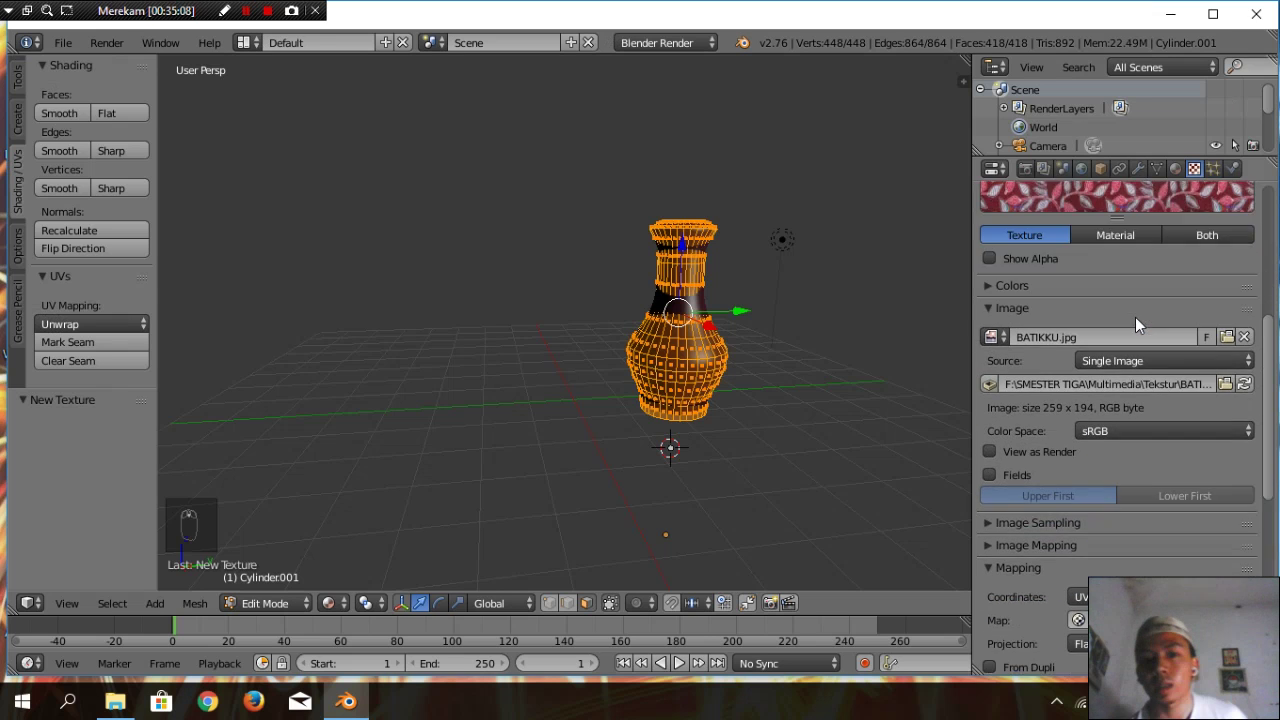
pyautogui.scroll(-3, 1135, 317)
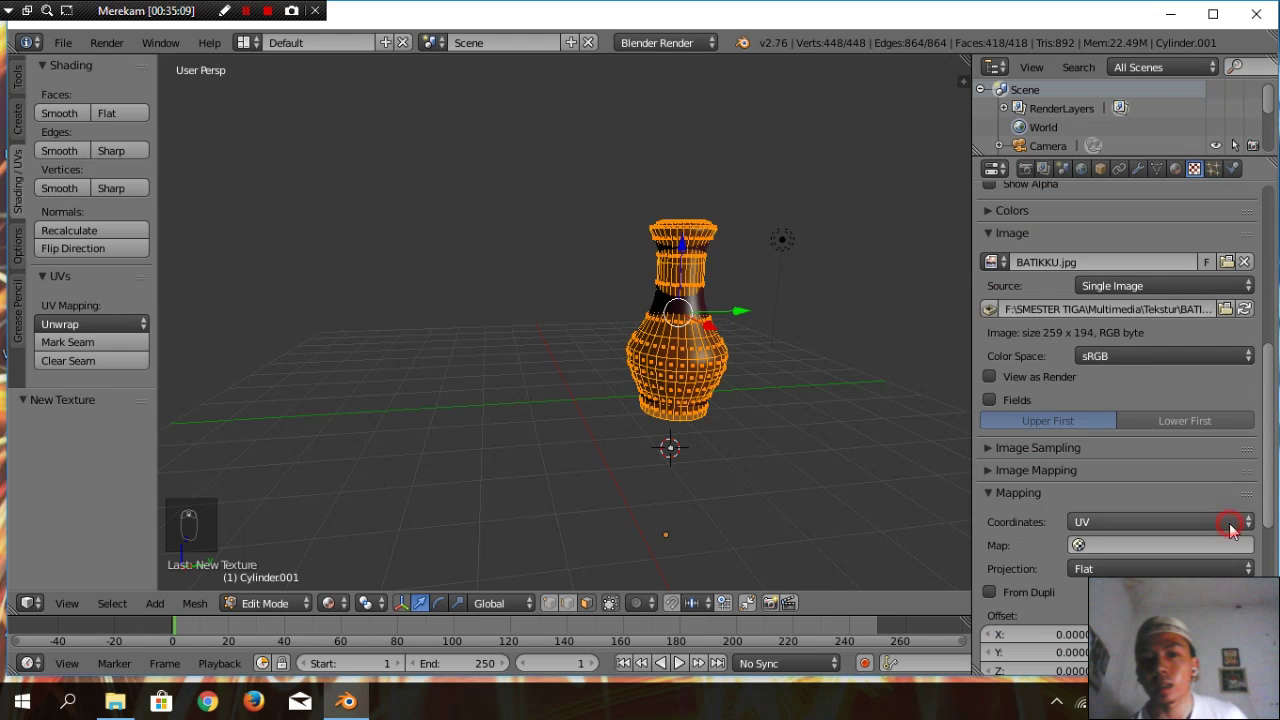
pyautogui.click(1231, 525)
pyautogui.click(1120, 459)
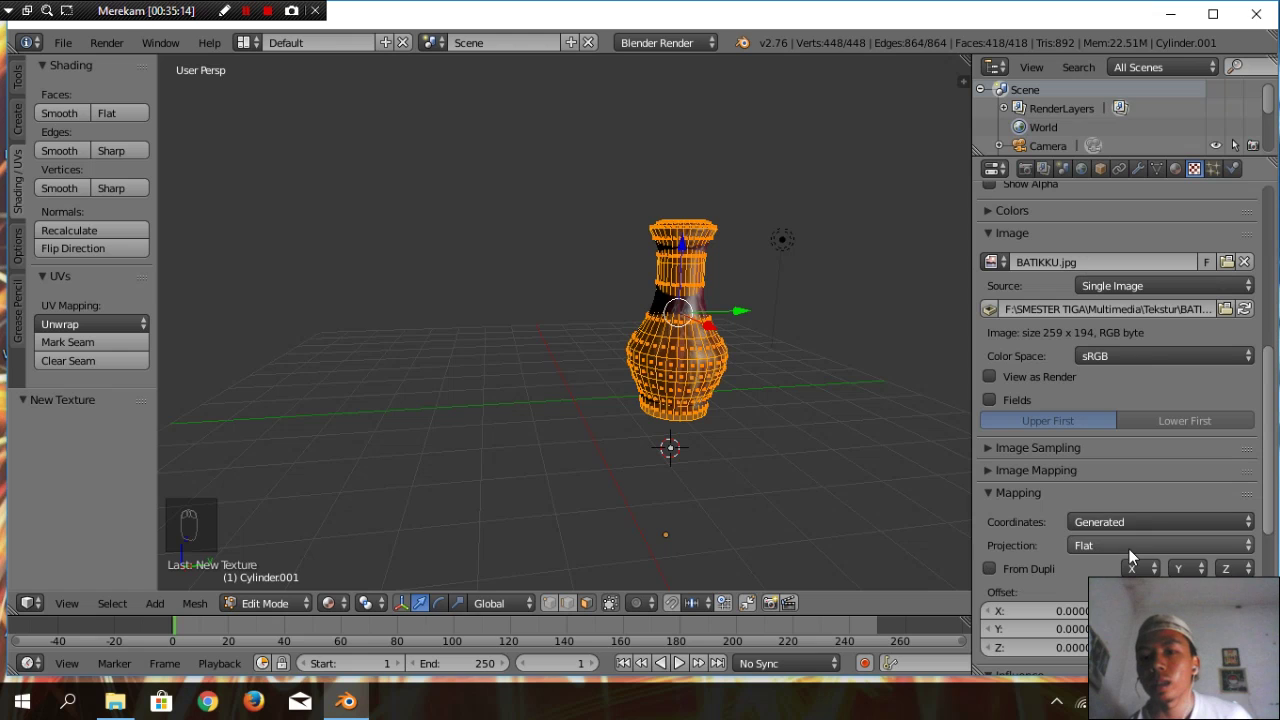
pyautogui.click(1129, 546)
pyautogui.click(1114, 523)
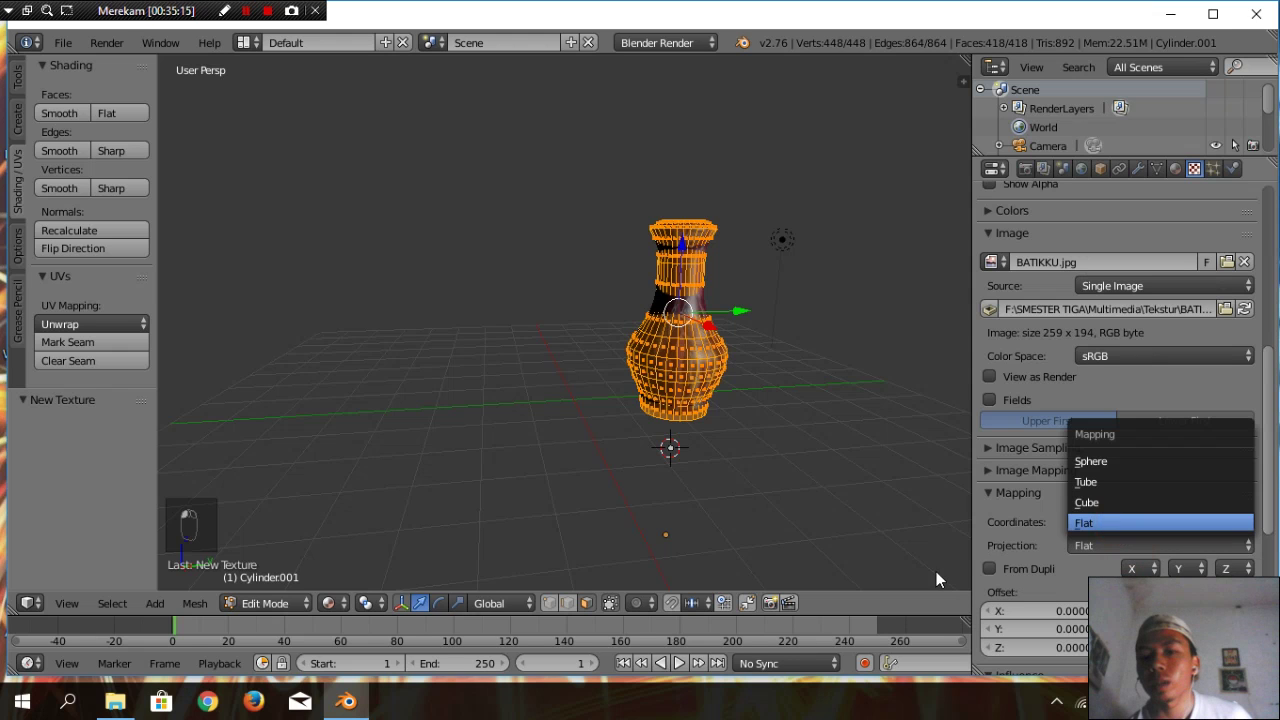
# Set the 3D view's viewport shading to Material
pyautogui.click(346, 604)
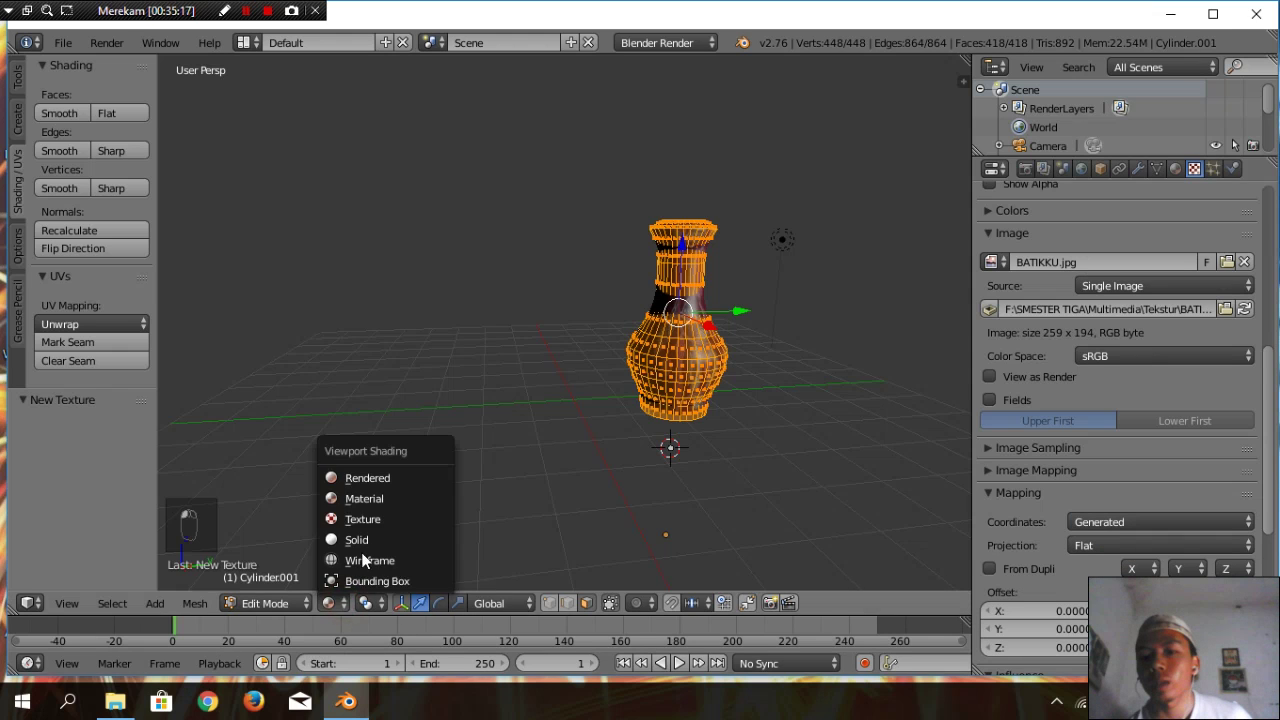
pyautogui.click(364, 499)
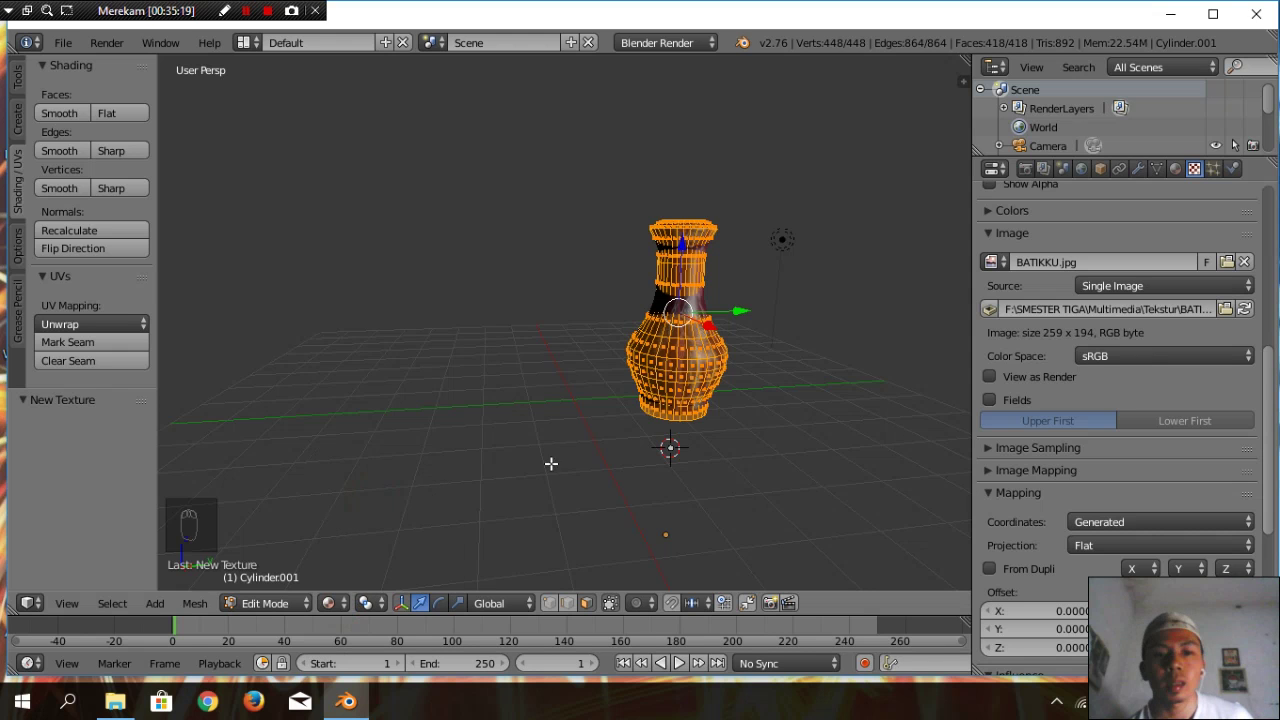
# Deselect the vase's mesh and return to Object Mode
pyautogui.scroll(2, 706, 365)
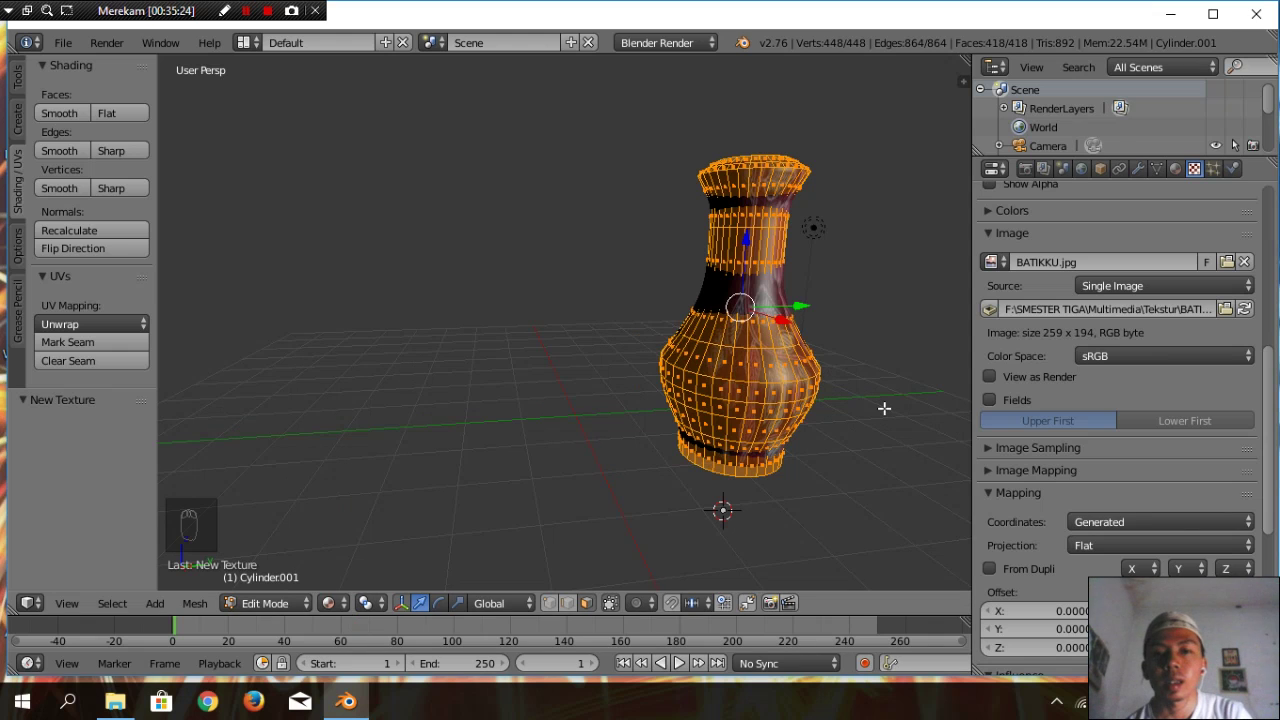
pyautogui.press('a')
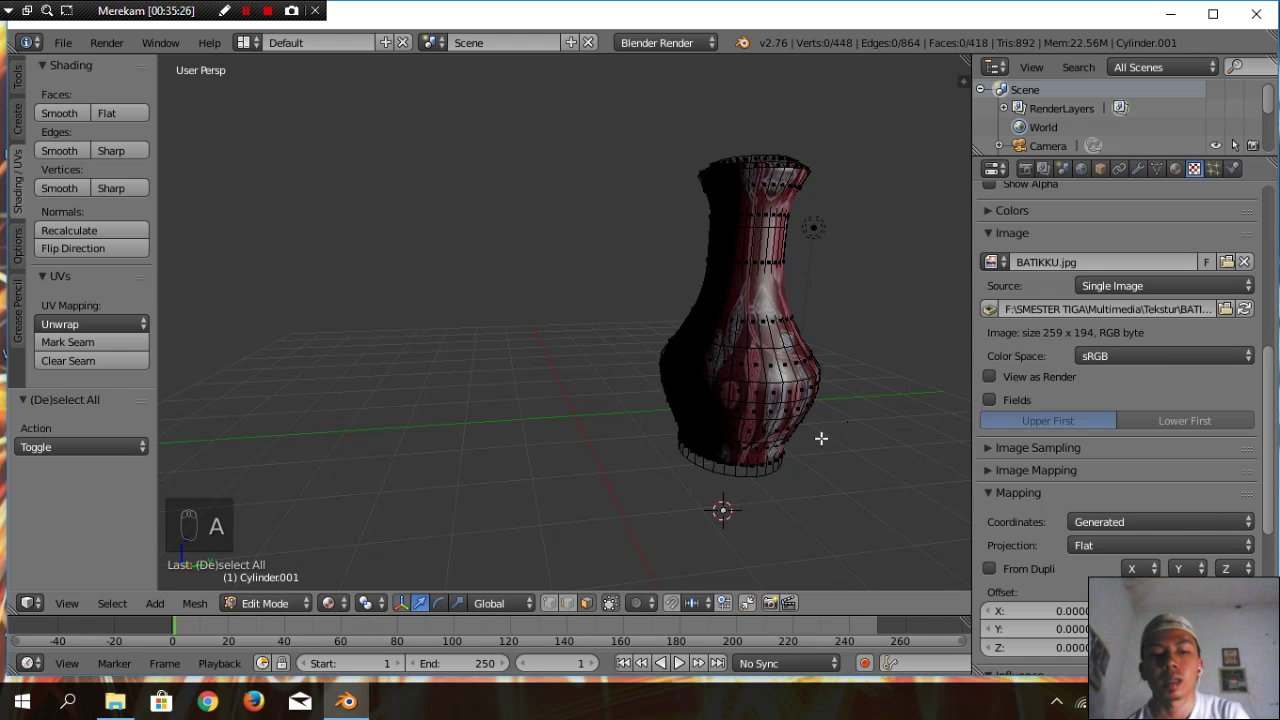
pyautogui.press('Tab')
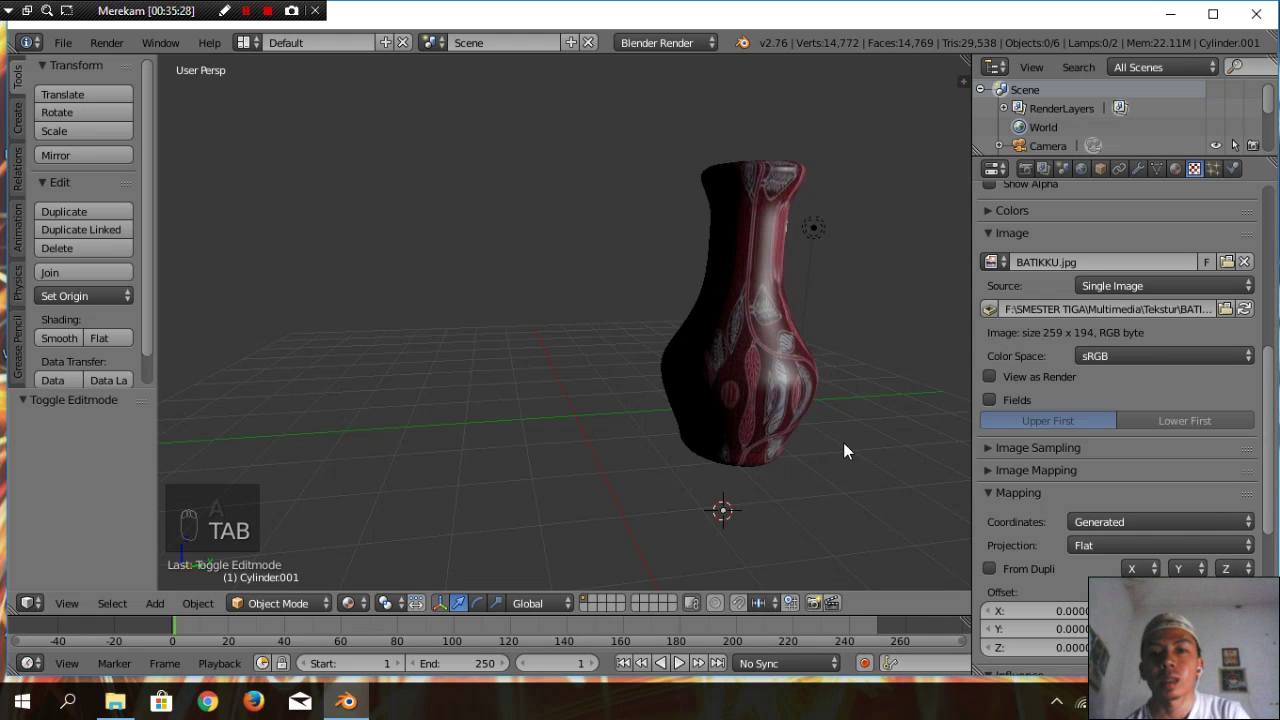
pyautogui.scroll(4, 790, 437)
pyautogui.scroll(-8, 764, 431)
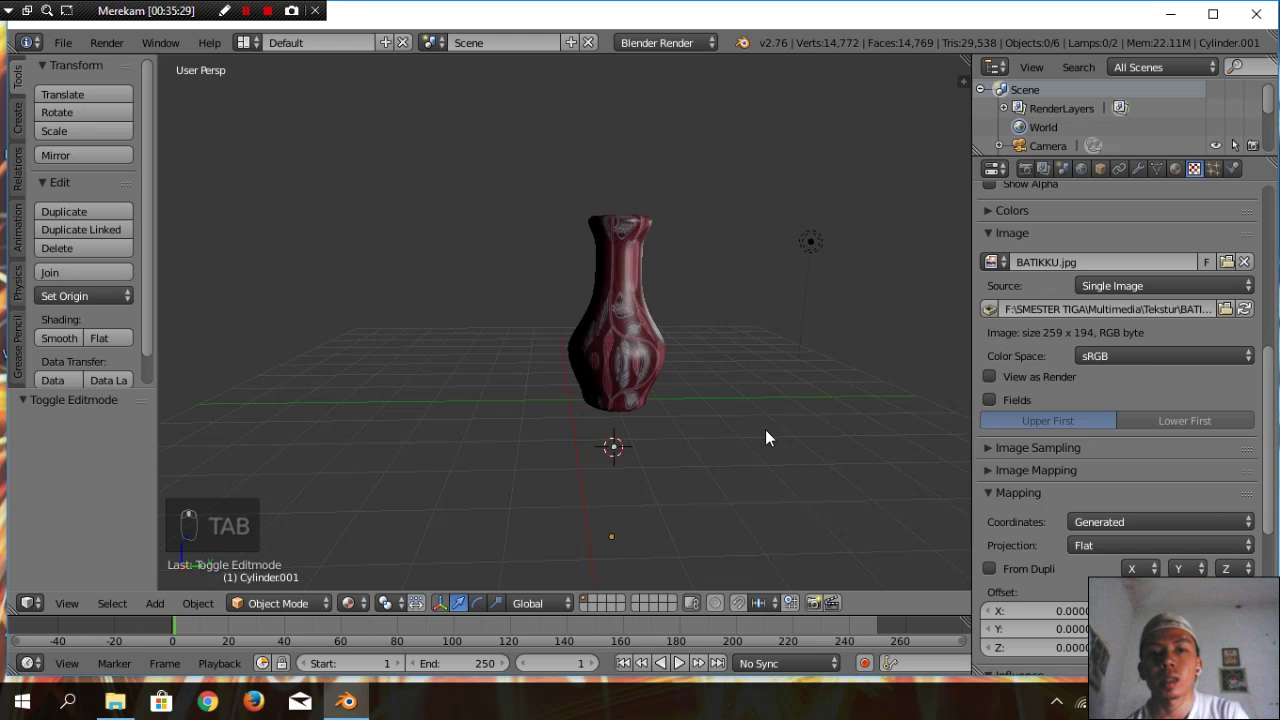
# Move the desk about 23.1 units along Y toward the vase
pyautogui.scroll(-6, 766, 435)
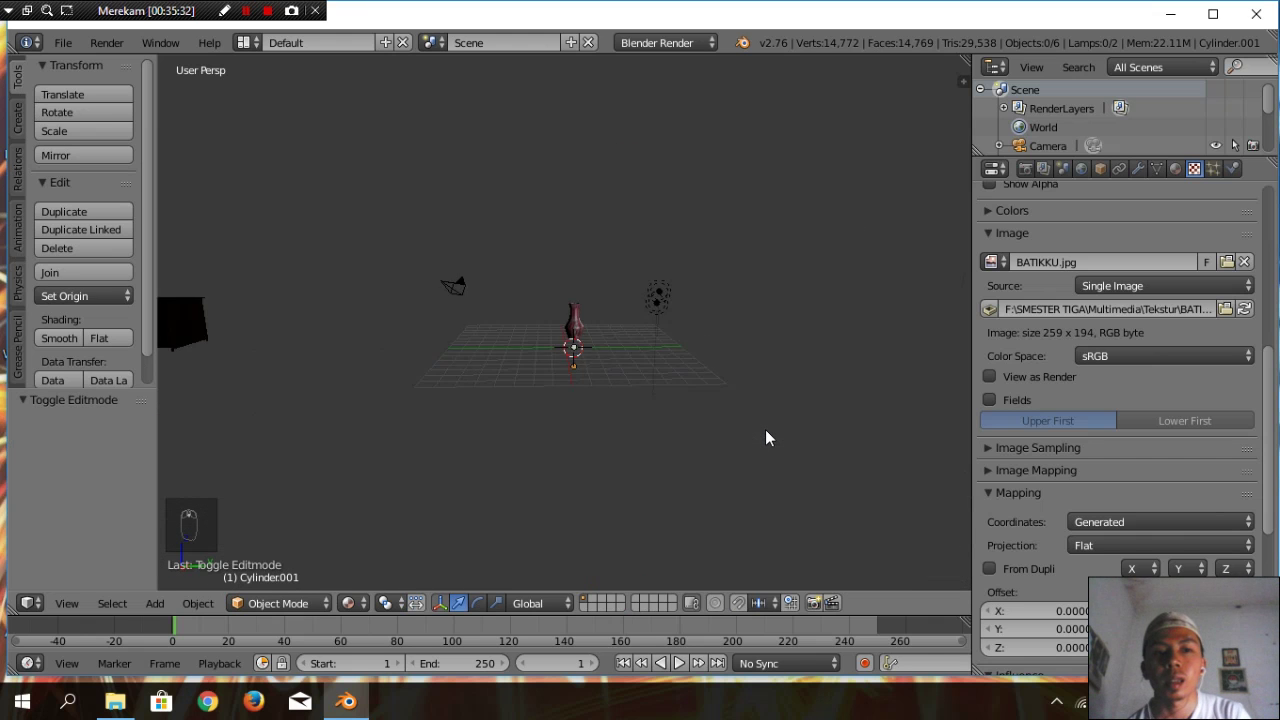
pyautogui.scroll(4, 765, 437)
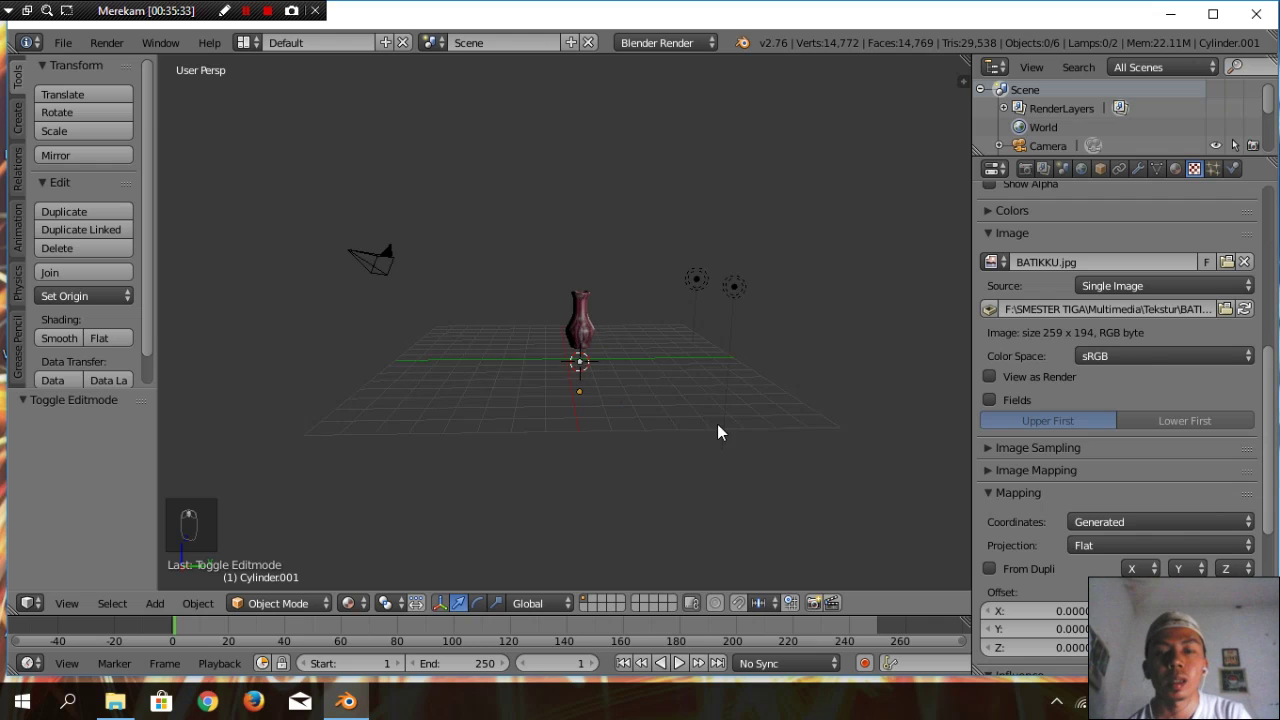
pyautogui.scroll(-2, 717, 432)
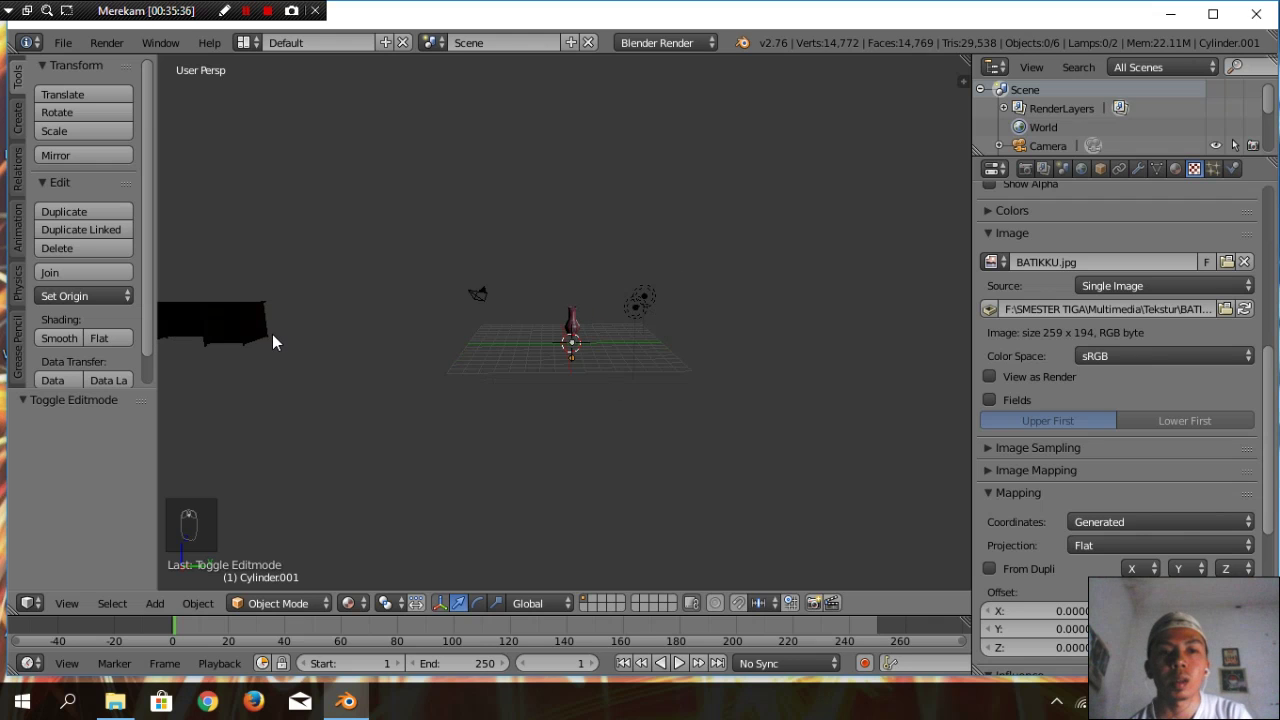
pyautogui.scroll(-1, 274, 333)
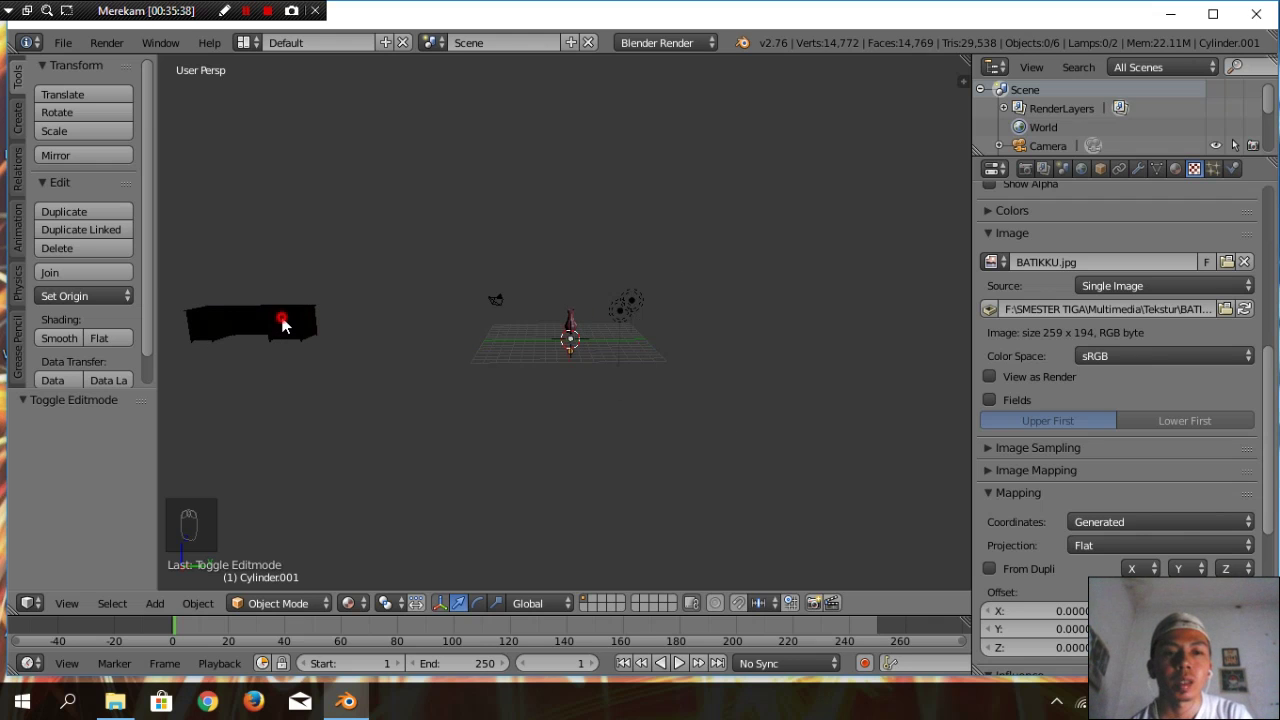
pyautogui.rightClick(282, 319)
pyautogui.moveTo(337, 314); pyautogui.dragTo(571, 345)
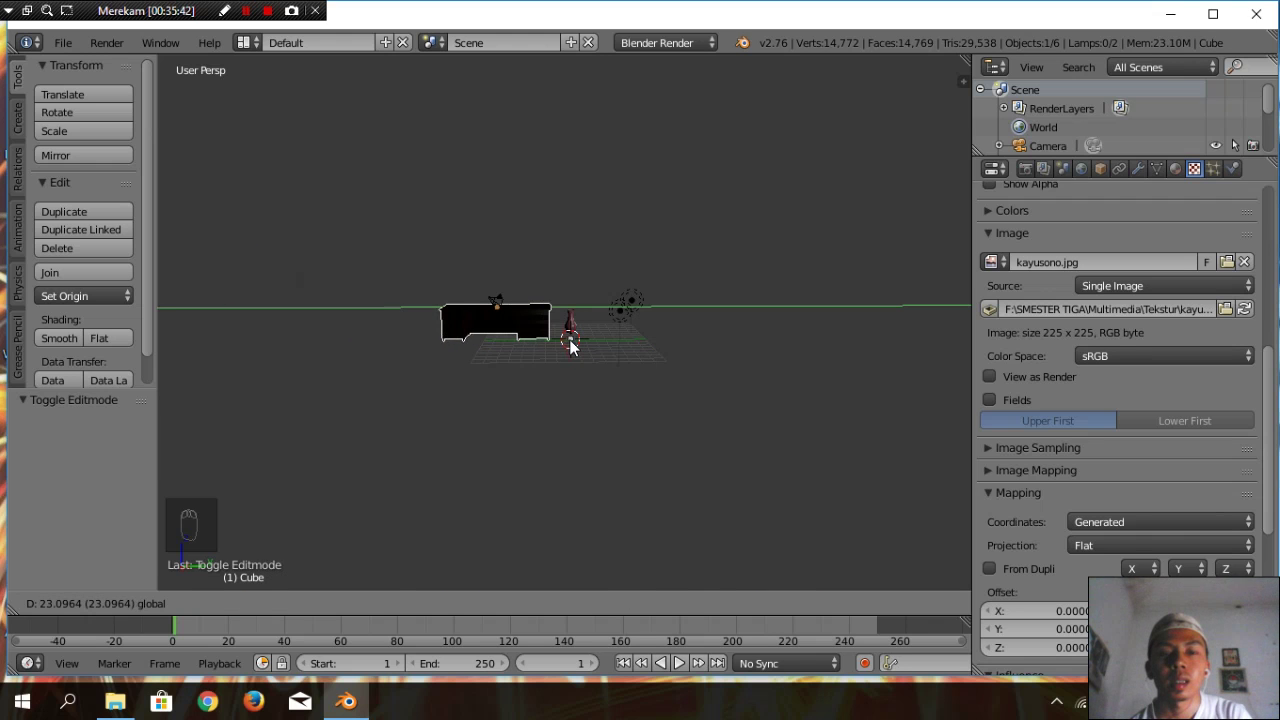
pyautogui.click(571, 345)
# Select the cylinder object at the 3D cursor and move it about -1.01 units along X in the front view
pyautogui.rightClick(569, 335)
pyautogui.scroll(6, 656, 414)
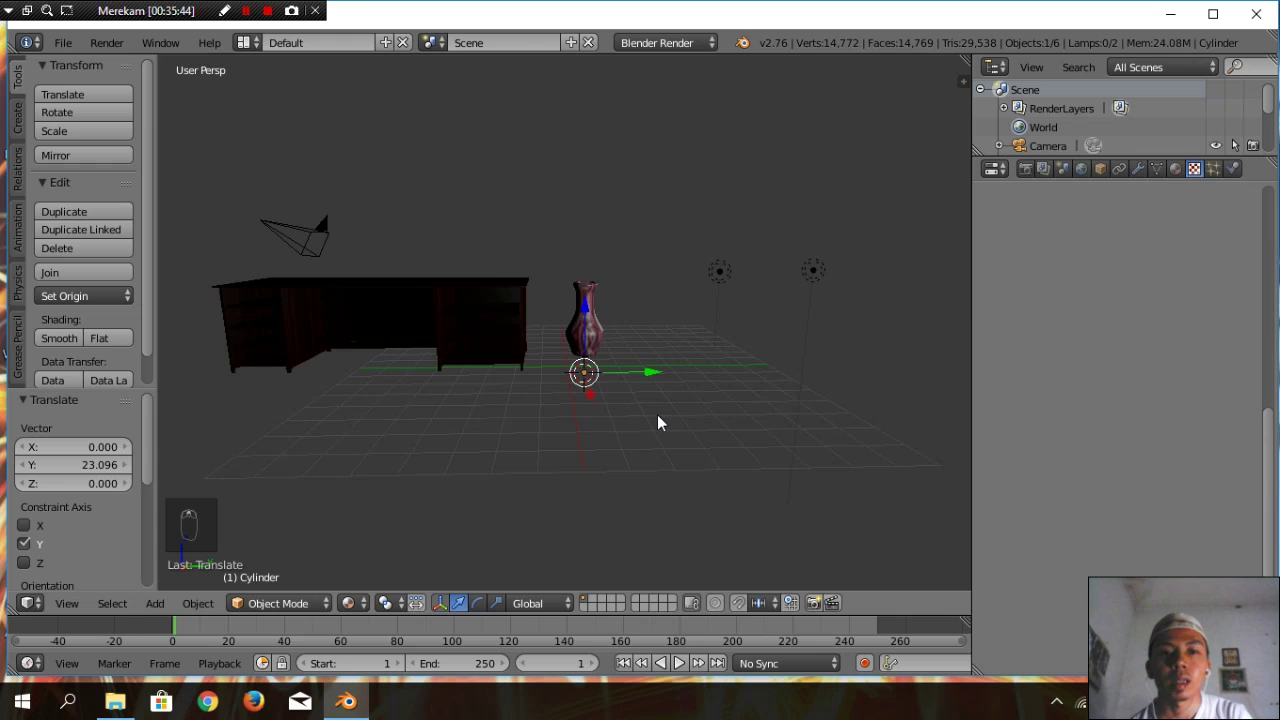
pyautogui.press('KP_1')
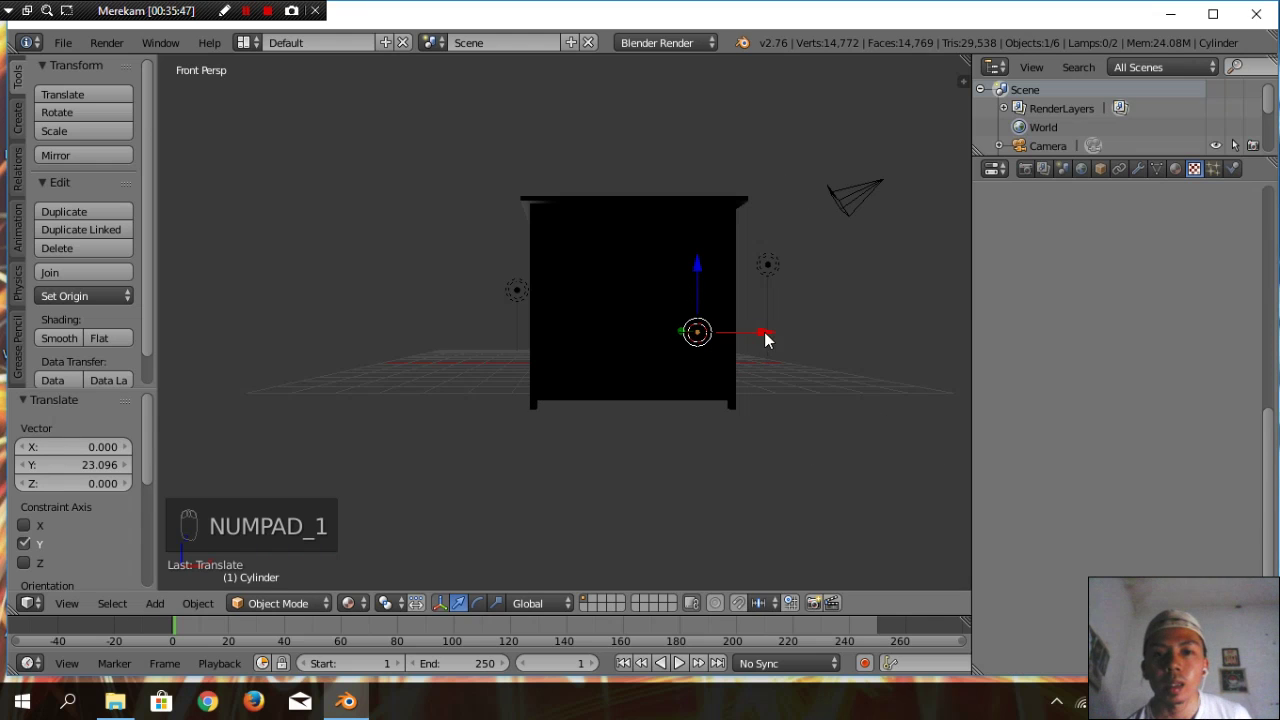
pyautogui.moveTo(766, 338); pyautogui.dragTo(748, 335)
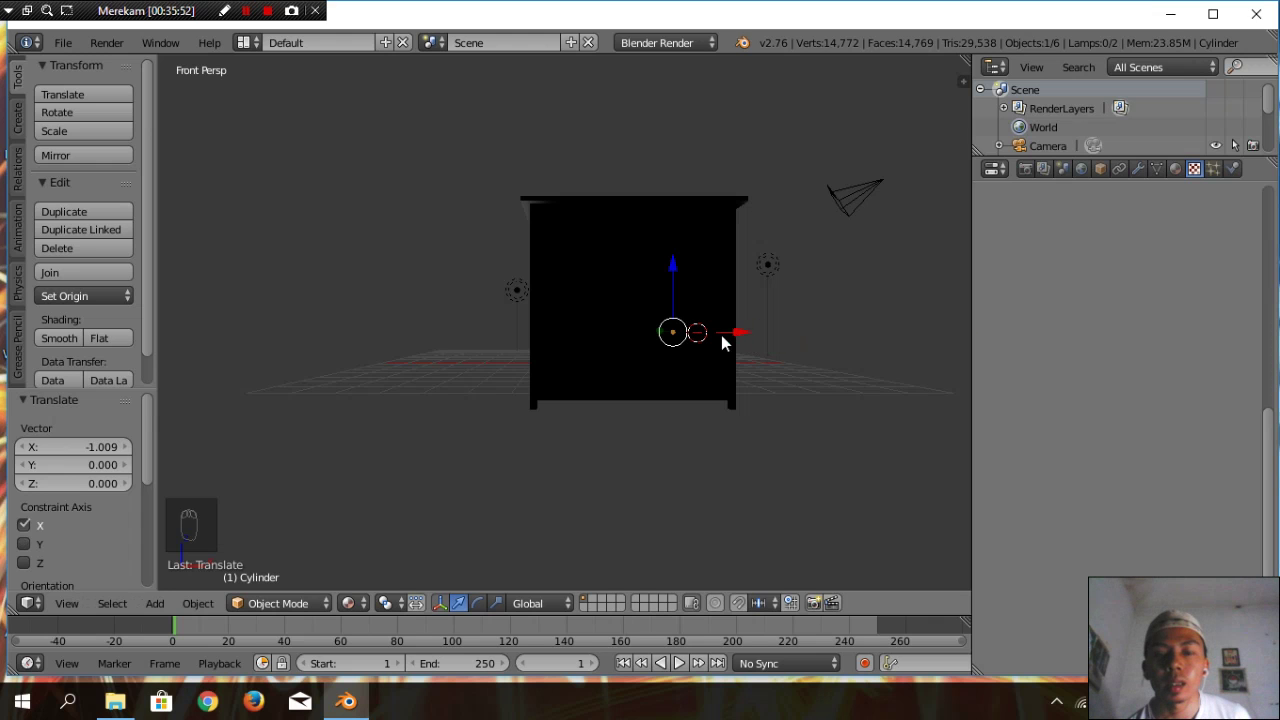
# Move the desk about -1.01 units along X and raise it about 0.22 units along Z
pyautogui.rightClick(710, 230)
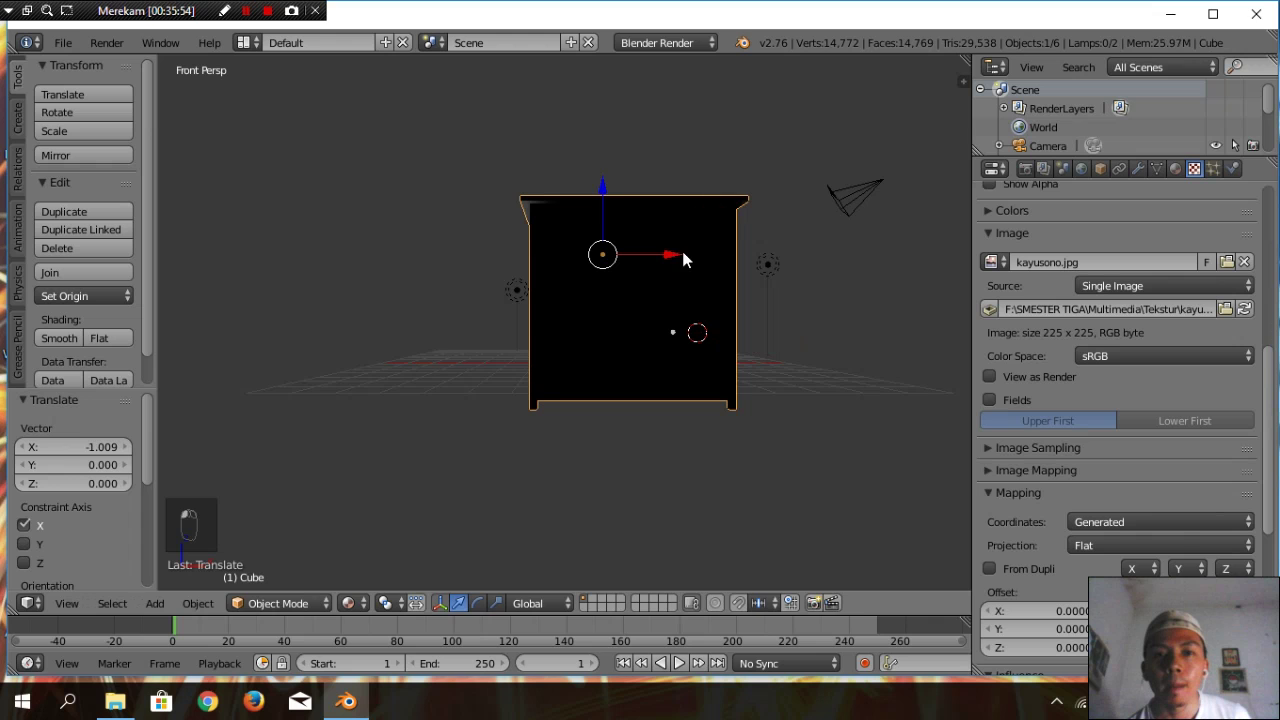
pyautogui.moveTo(681, 256); pyautogui.dragTo(634, 255)
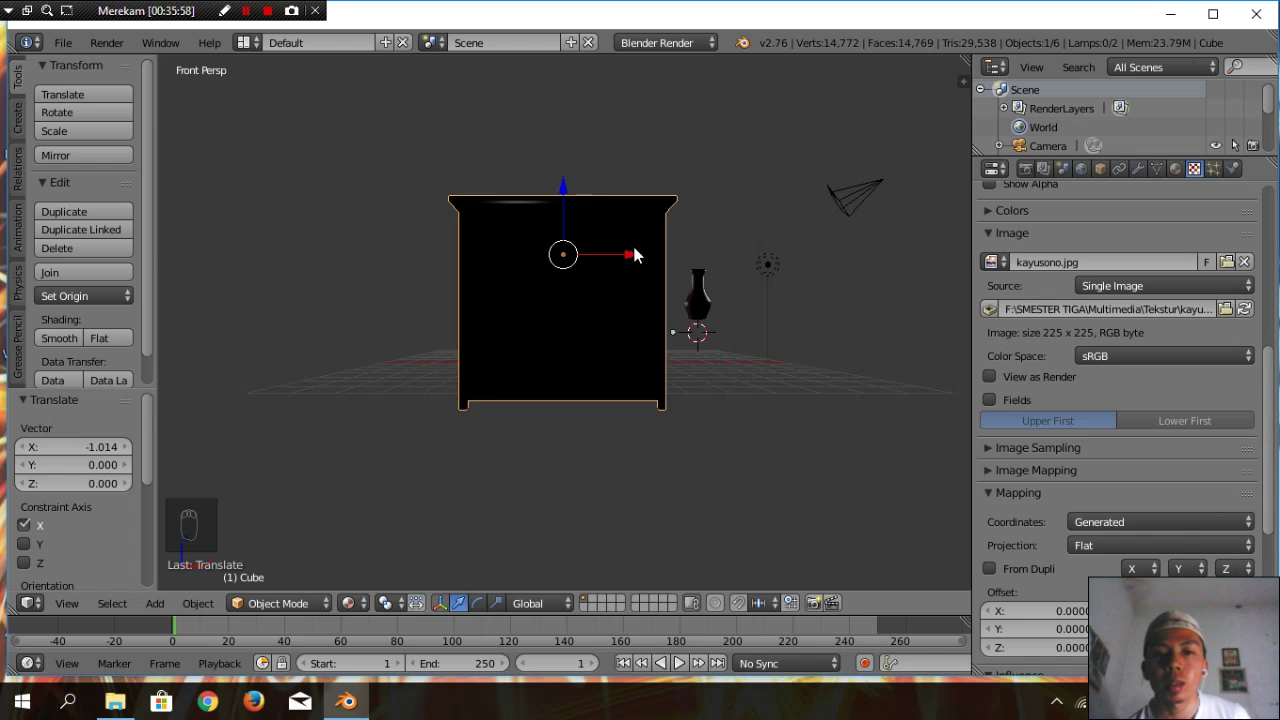
pyautogui.moveTo(562, 186); pyautogui.dragTo(568, 180)
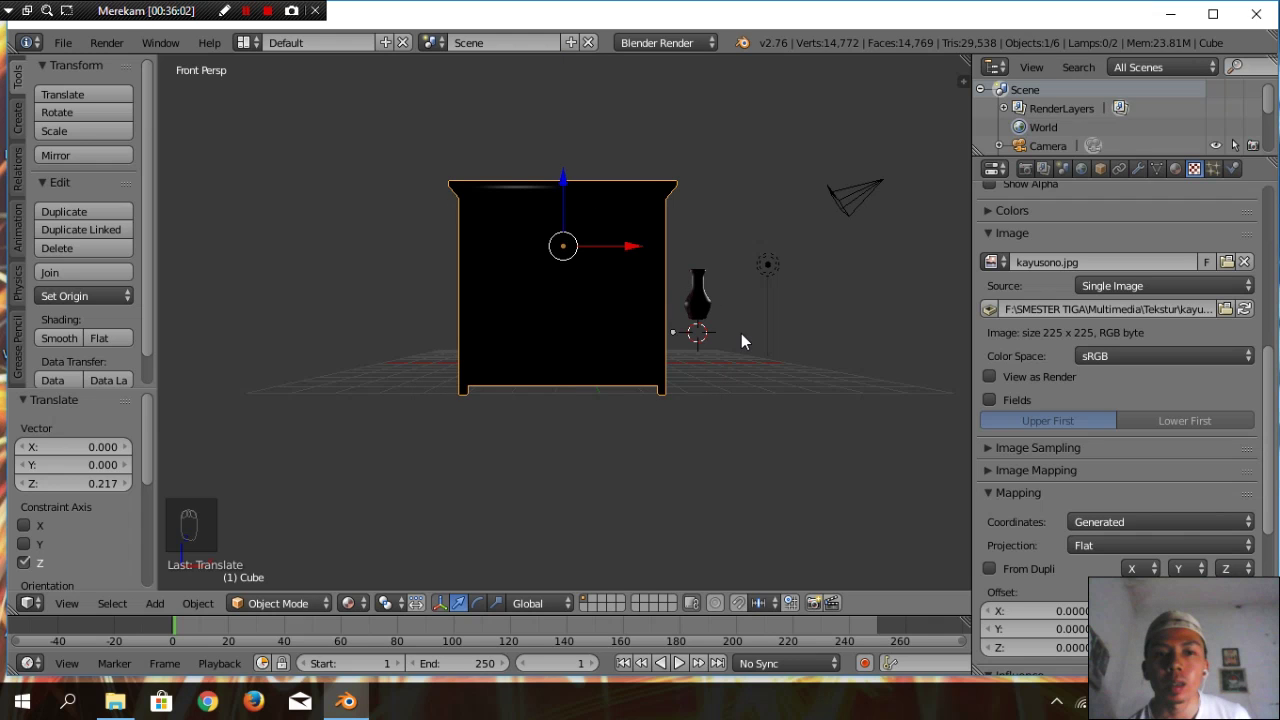
# In the right view, move the vase about 3.79 units along Y and lower it about 1.17 units along Z
pyautogui.press('KP_3')
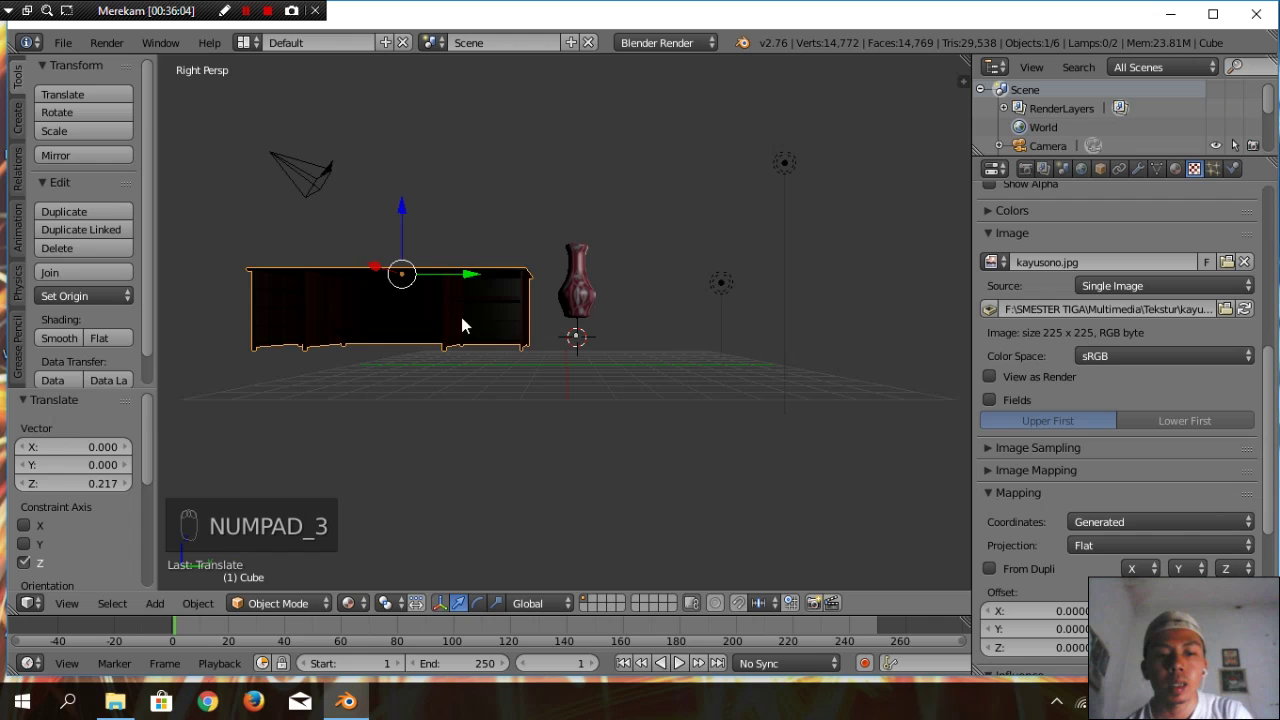
pyautogui.rightClick(585, 300)
pyautogui.moveTo(651, 380); pyautogui.dragTo(783, 400)
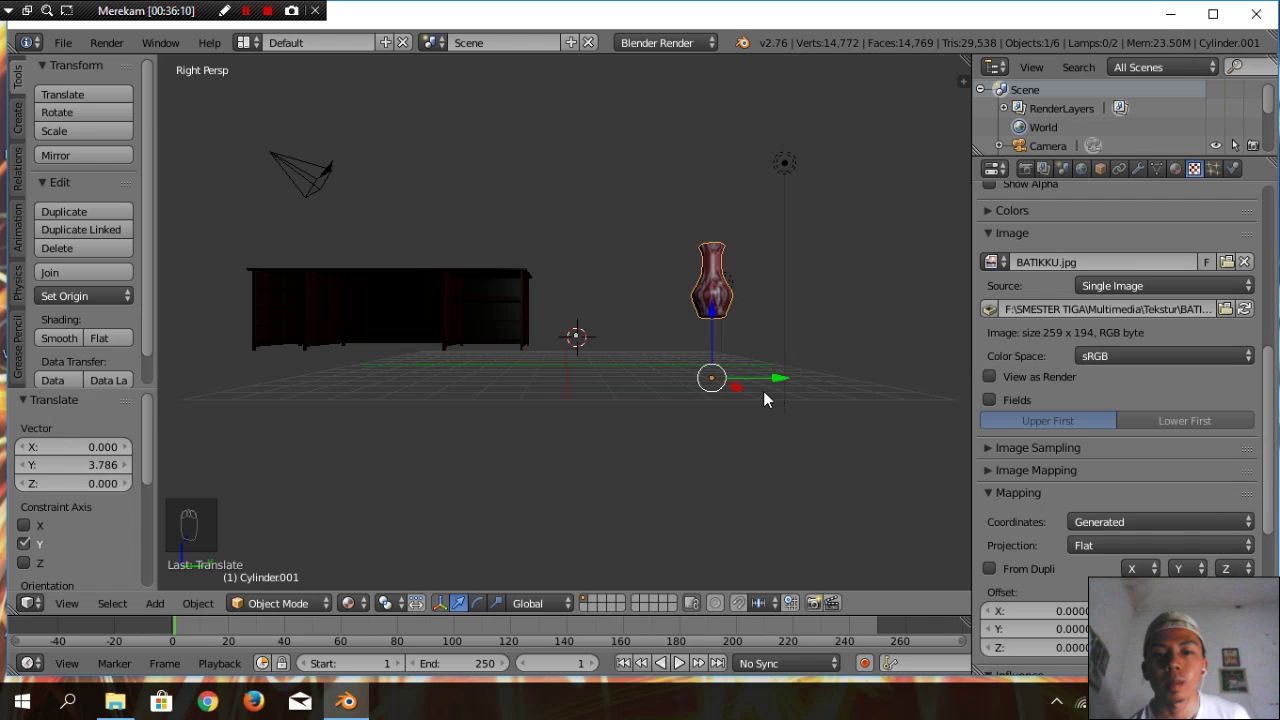
pyautogui.moveTo(716, 322); pyautogui.dragTo(725, 360)
# Lower the desk slightly toward the grid floor and move it about 5.67 units along Y
pyautogui.rightClick(471, 316)
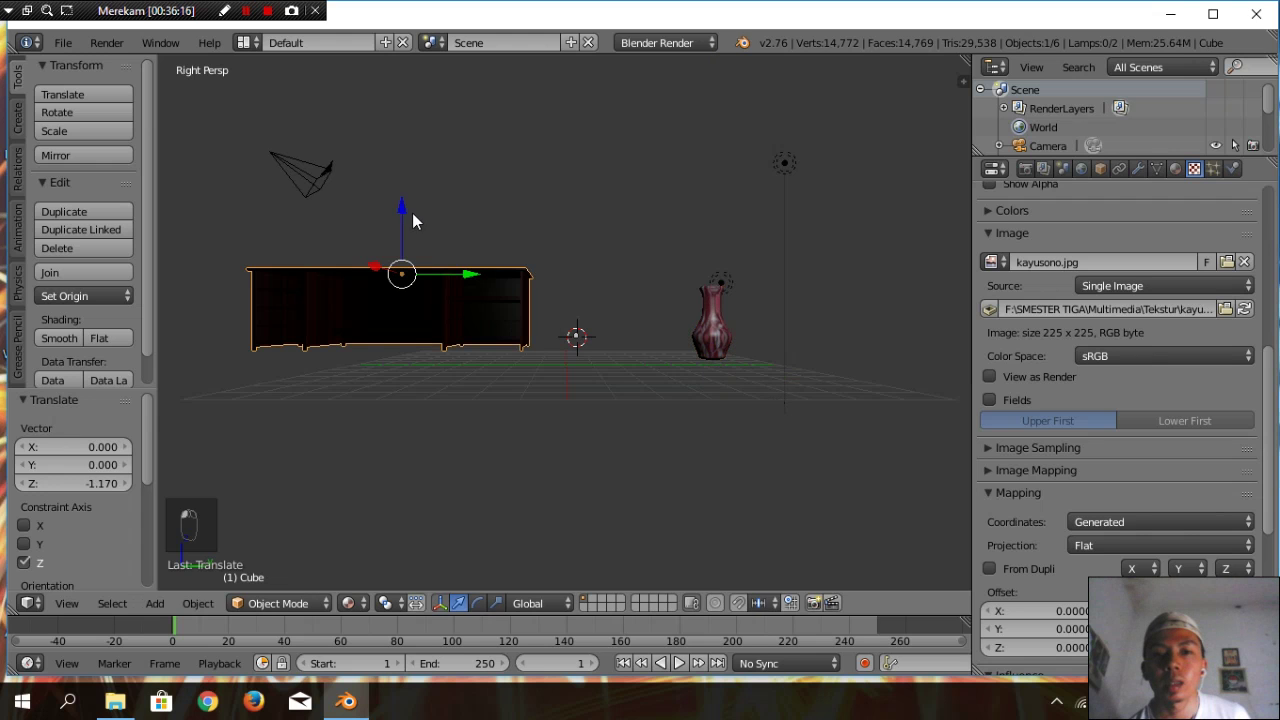
pyautogui.moveTo(403, 205)
pyautogui.mouseDown()
pyautogui.moveTo(410, 233)
pyautogui.moveTo(423, 219)
pyautogui.mouseUp()
pyautogui.moveTo(474, 291); pyautogui.dragTo(616, 305)
# Reposition the vase beyond the desk's shelf end, finishing with a shift of about 1.58 units along X
pyautogui.moveTo(757, 466); pyautogui.dragTo(676, 494, button='middle')
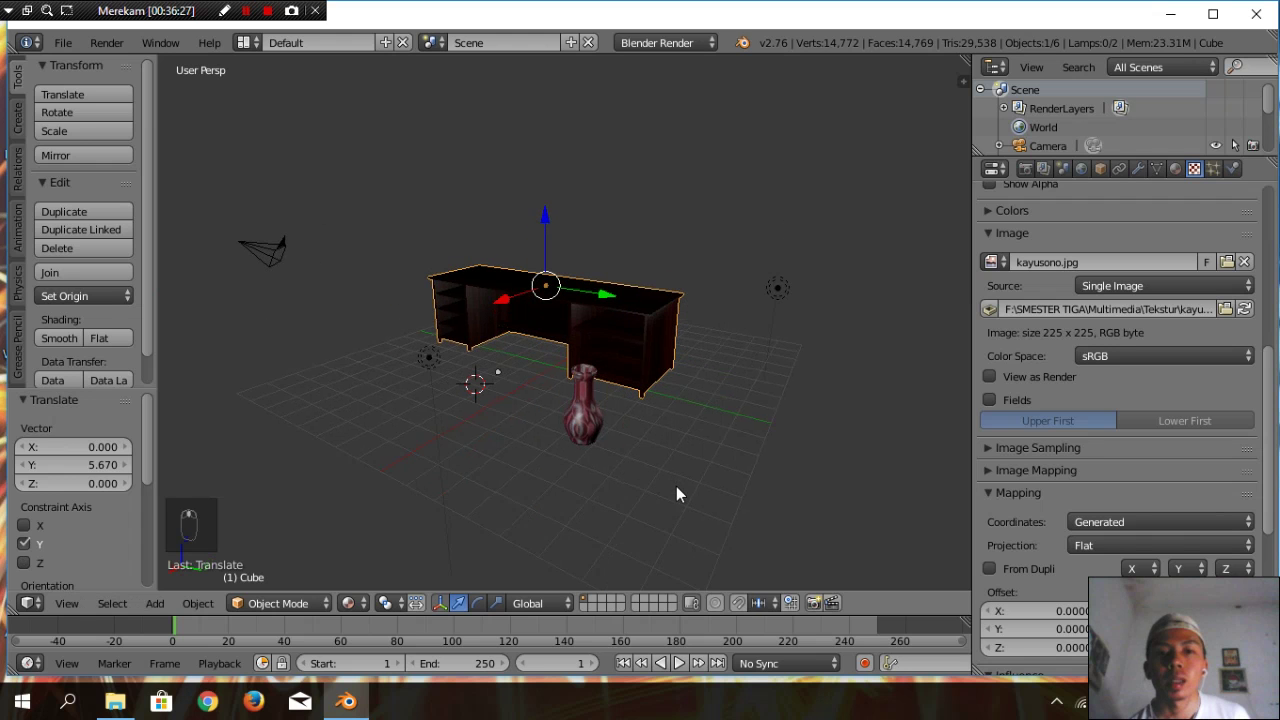
pyautogui.rightClick(592, 432)
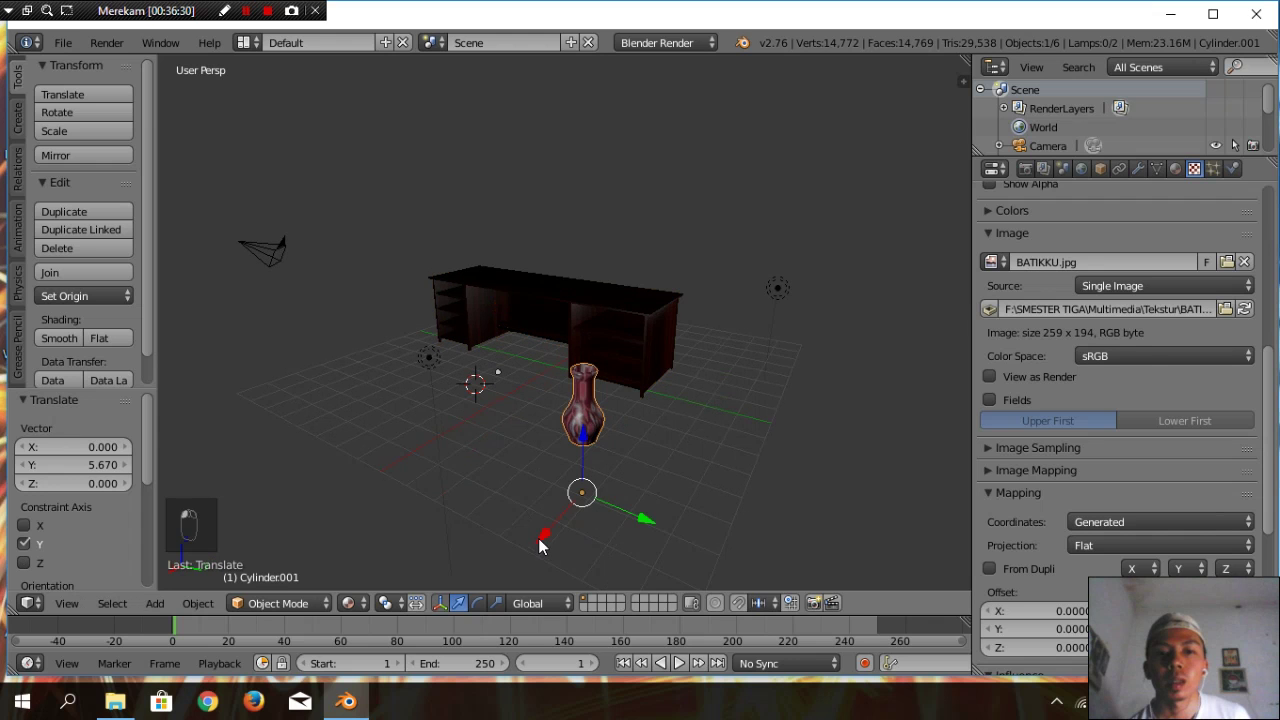
pyautogui.moveTo(548, 530); pyautogui.dragTo(653, 482)
pyautogui.moveTo(740, 437); pyautogui.dragTo(679, 484)
pyautogui.moveTo(655, 514); pyautogui.dragTo(777, 406, button='middle')
# Scale the vase's whole mesh up by about 1.52 in Edit Mode and return to Object Mode
pyautogui.rightClick(845, 362)
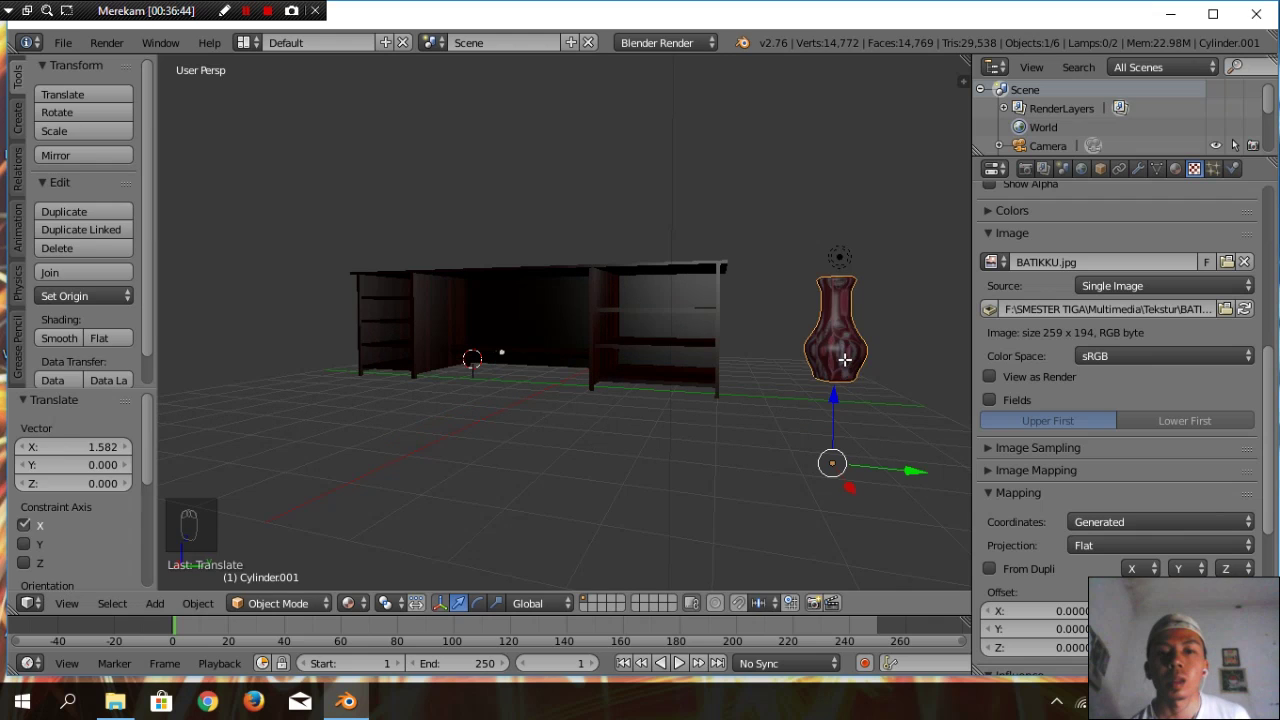
pyautogui.press('Tab')
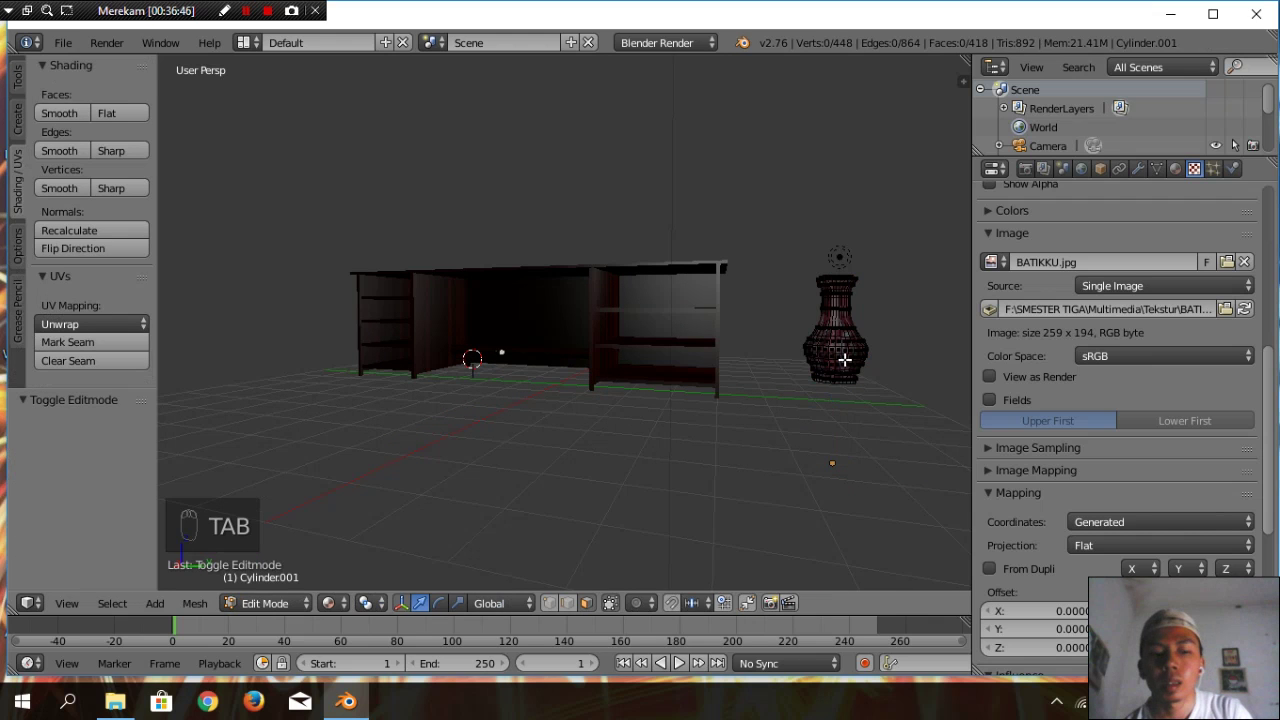
pyautogui.press('a')
pyautogui.press('a')
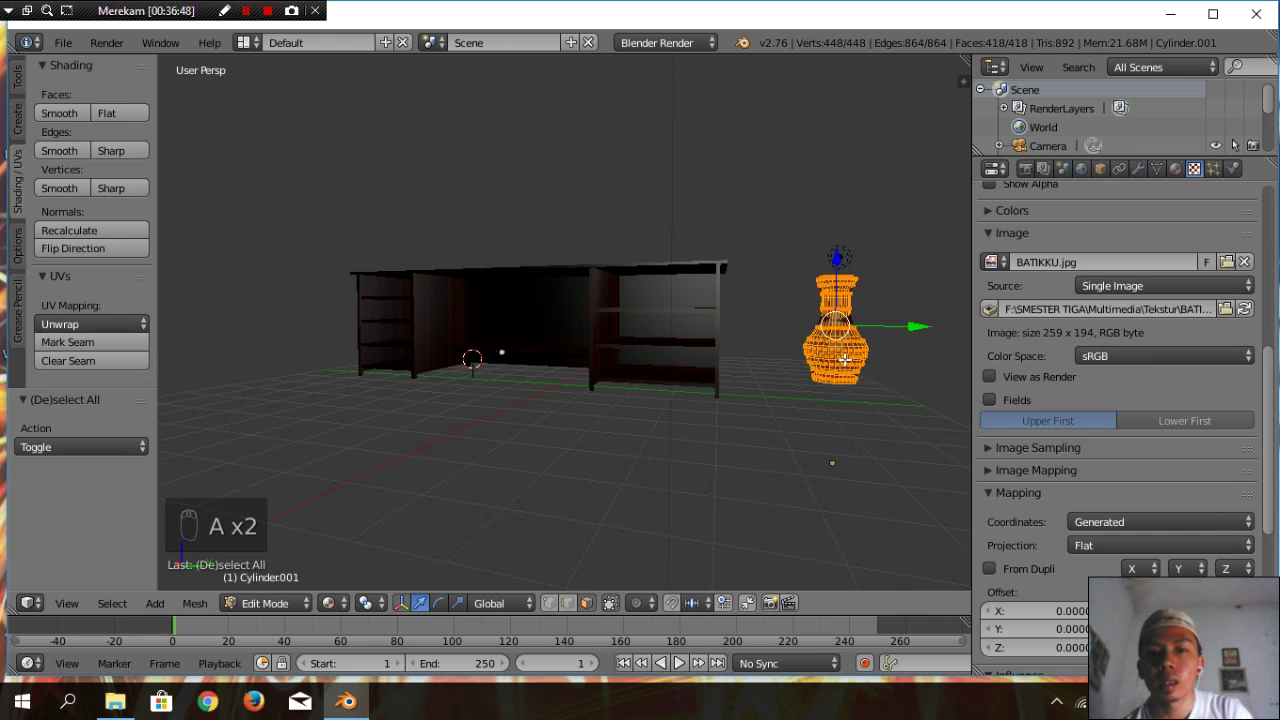
pyautogui.press('s')
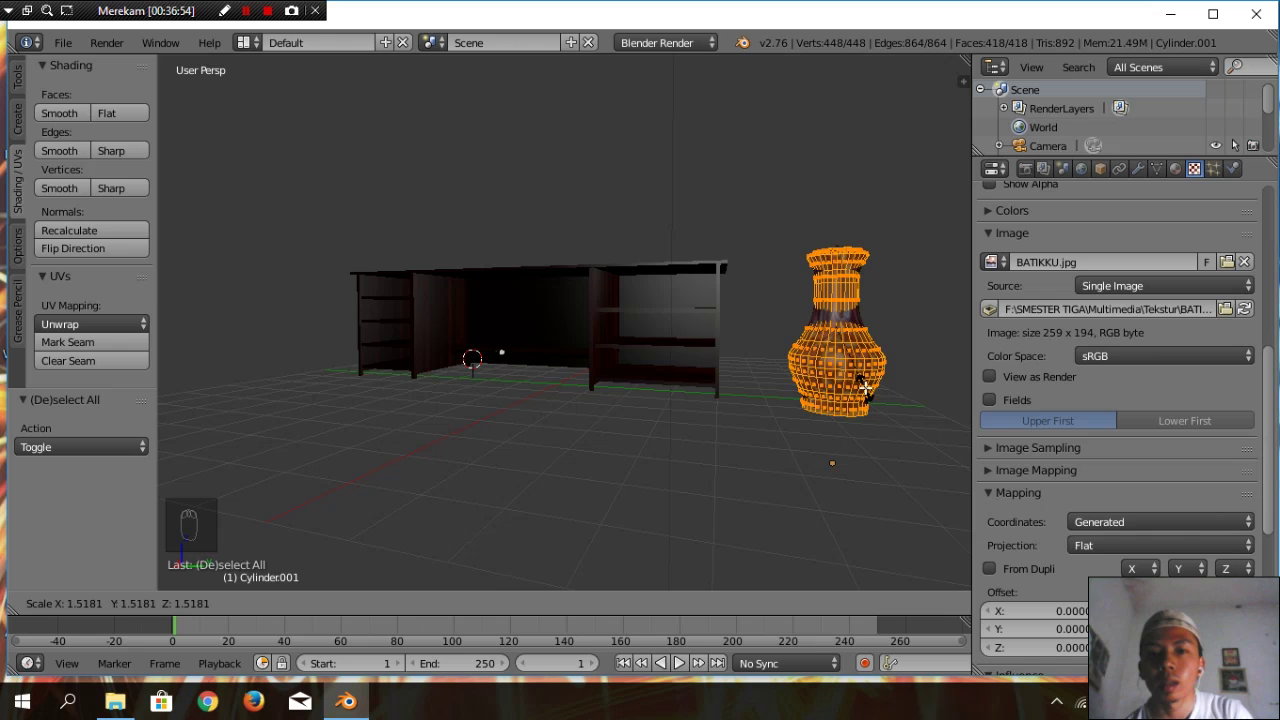
pyautogui.click(865, 388)
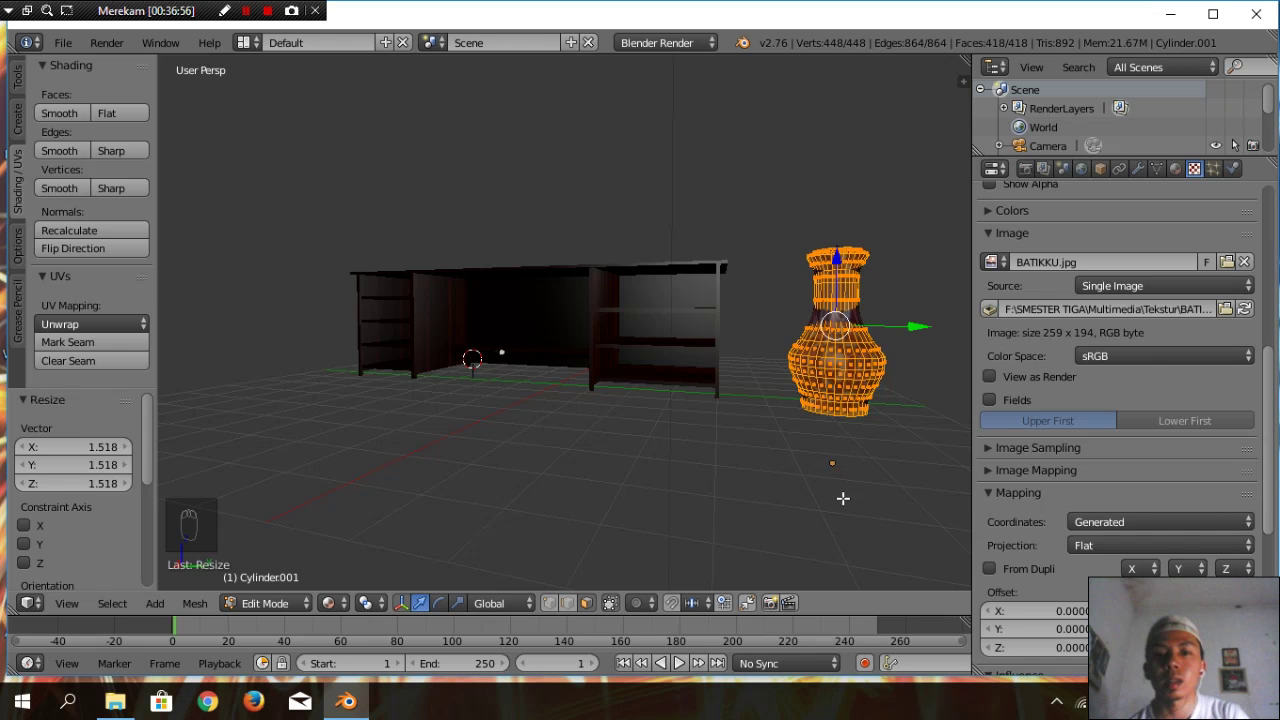
pyautogui.press('a')
pyautogui.press('Tab')
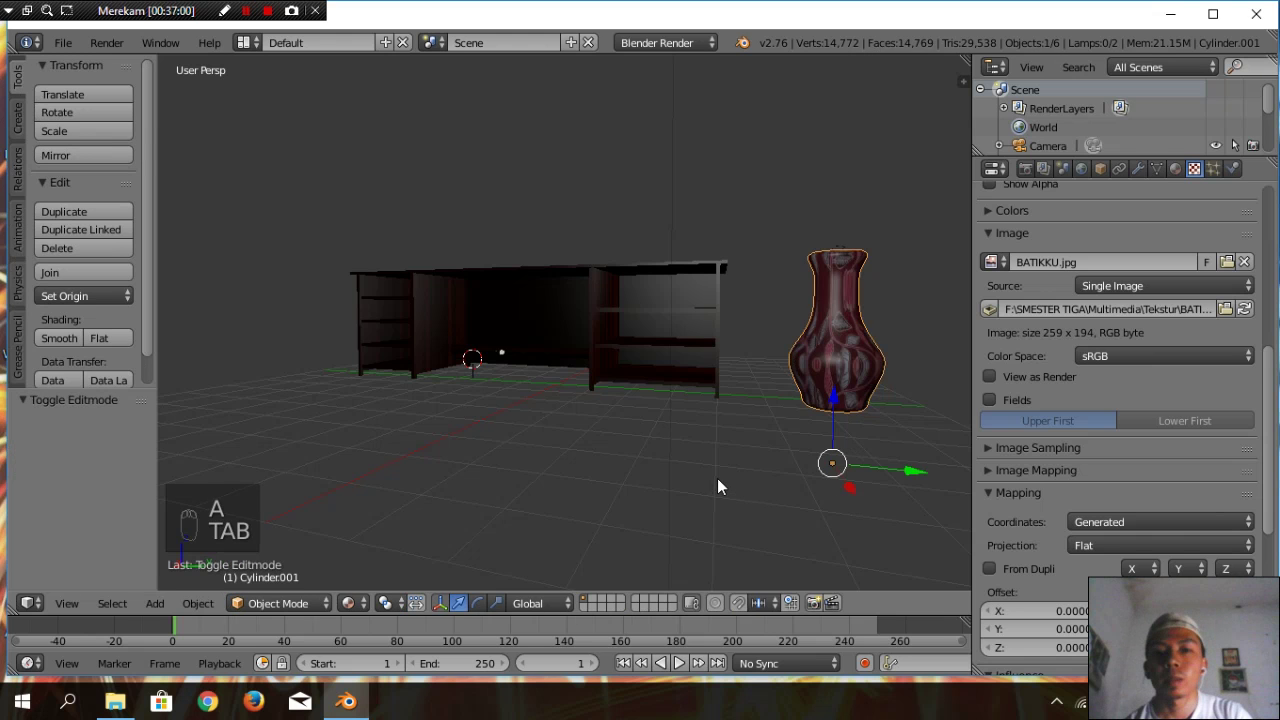
# Place the 3D cursor on the grid in front of the desk and add a plane mesh there
pyautogui.scroll(-3, 717, 478)
pyautogui.moveTo(659, 486); pyautogui.dragTo(695, 484, button='middle')
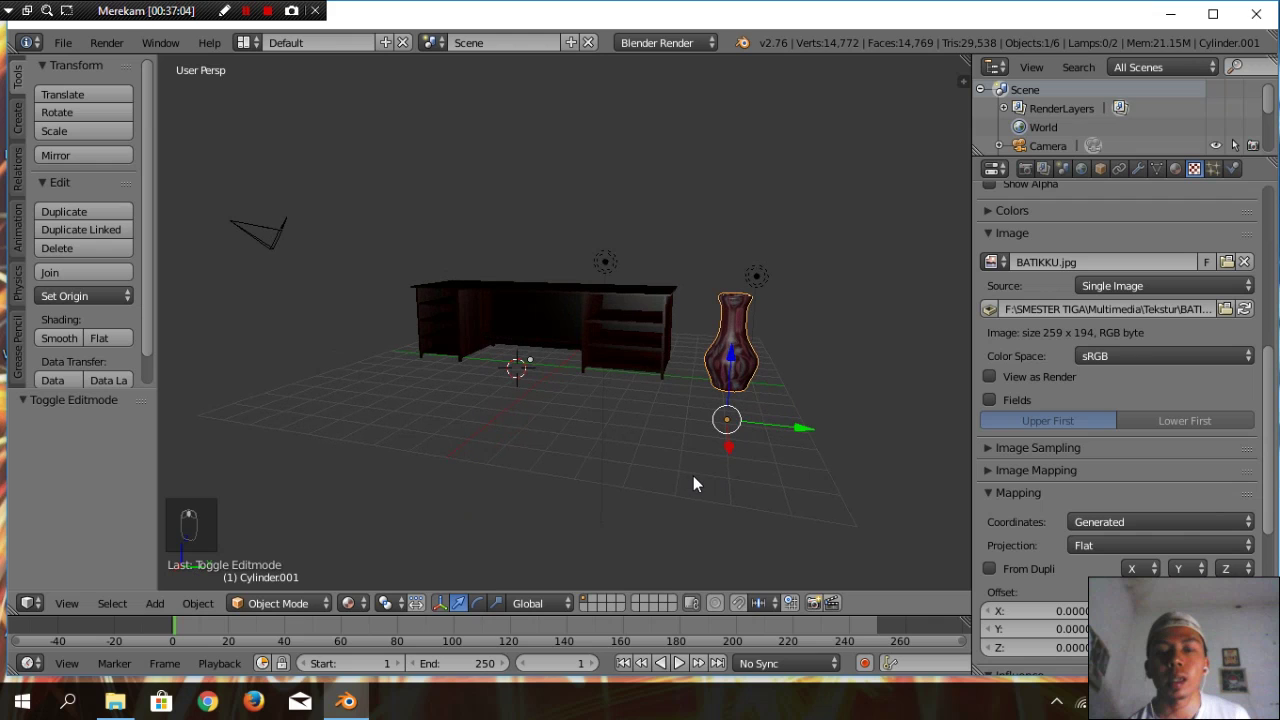
pyautogui.click(530, 372)
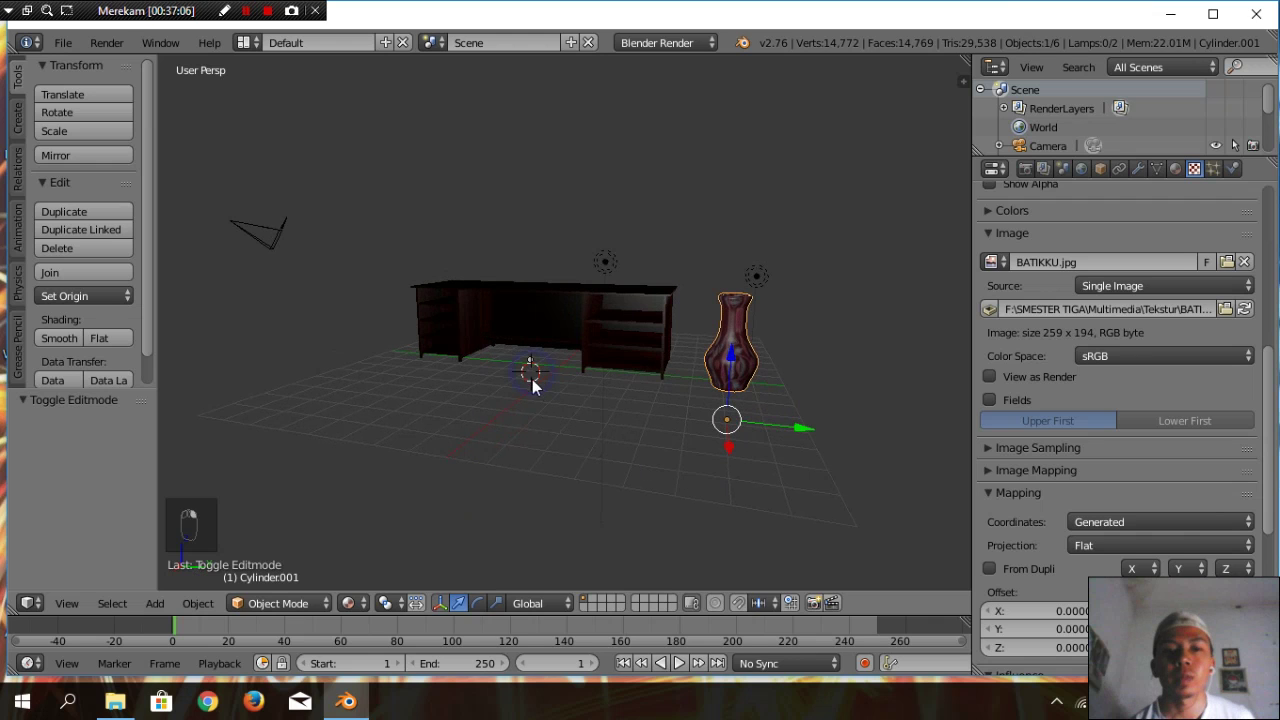
pyautogui.click(156, 605)
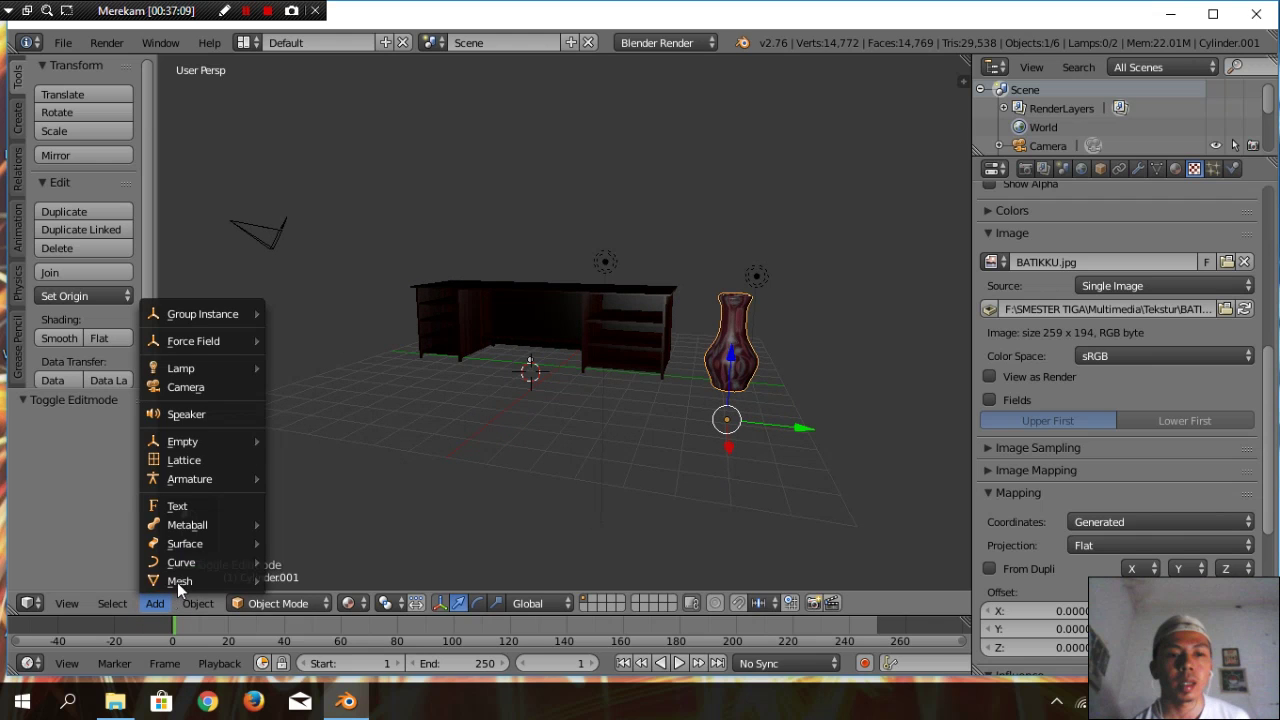
pyautogui.moveTo(180, 583)
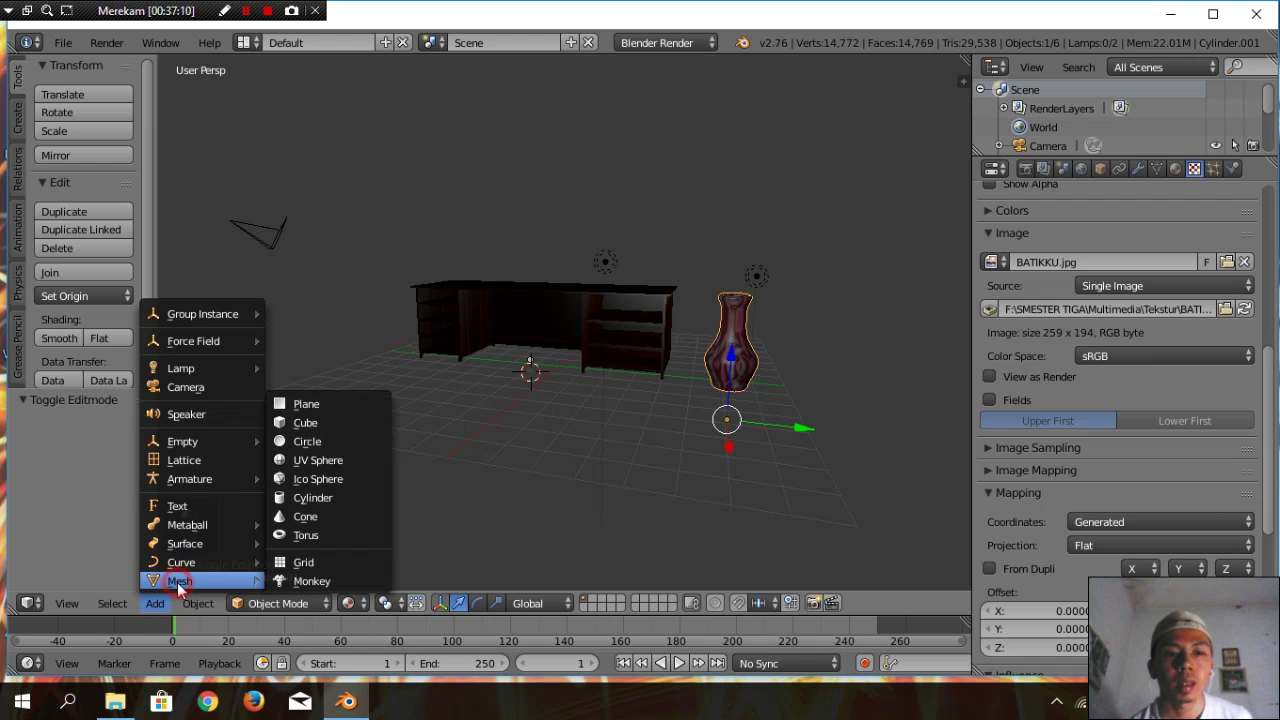
pyautogui.click(322, 405)
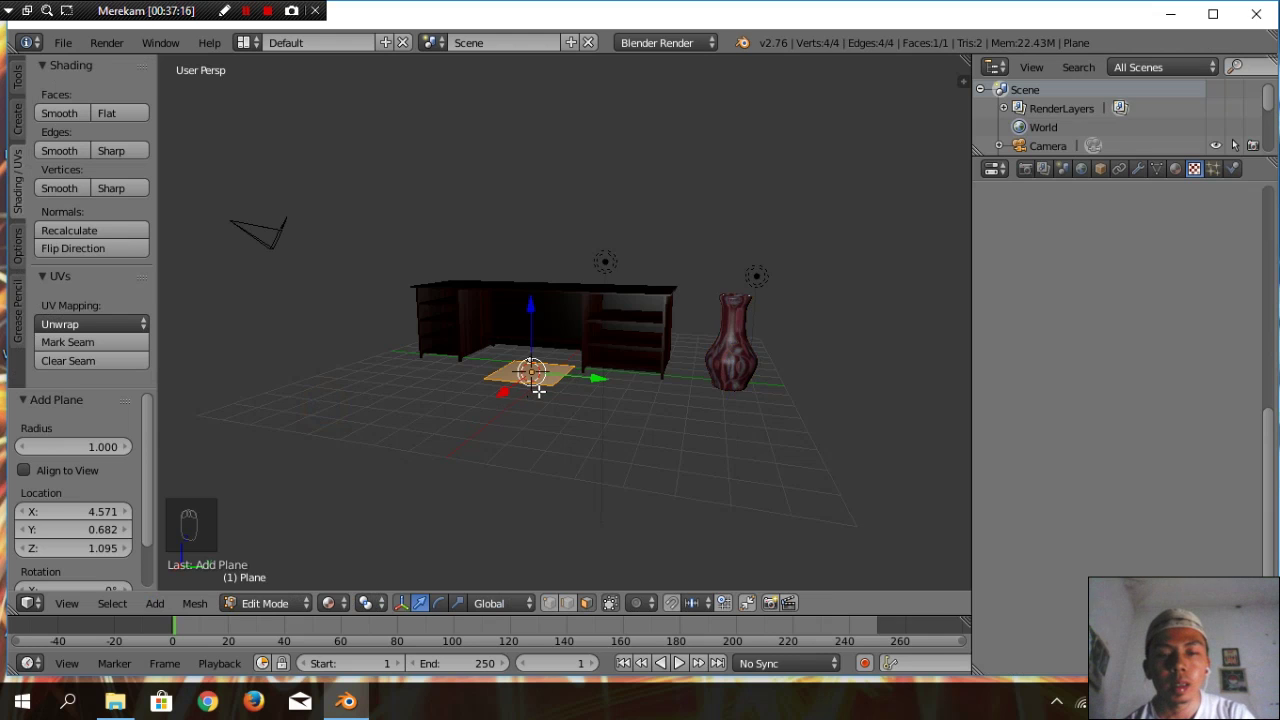
# Scale the plane up by about 8.02 to form a floor under the desk and vase, and leave Edit Mode
pyautogui.press('s')
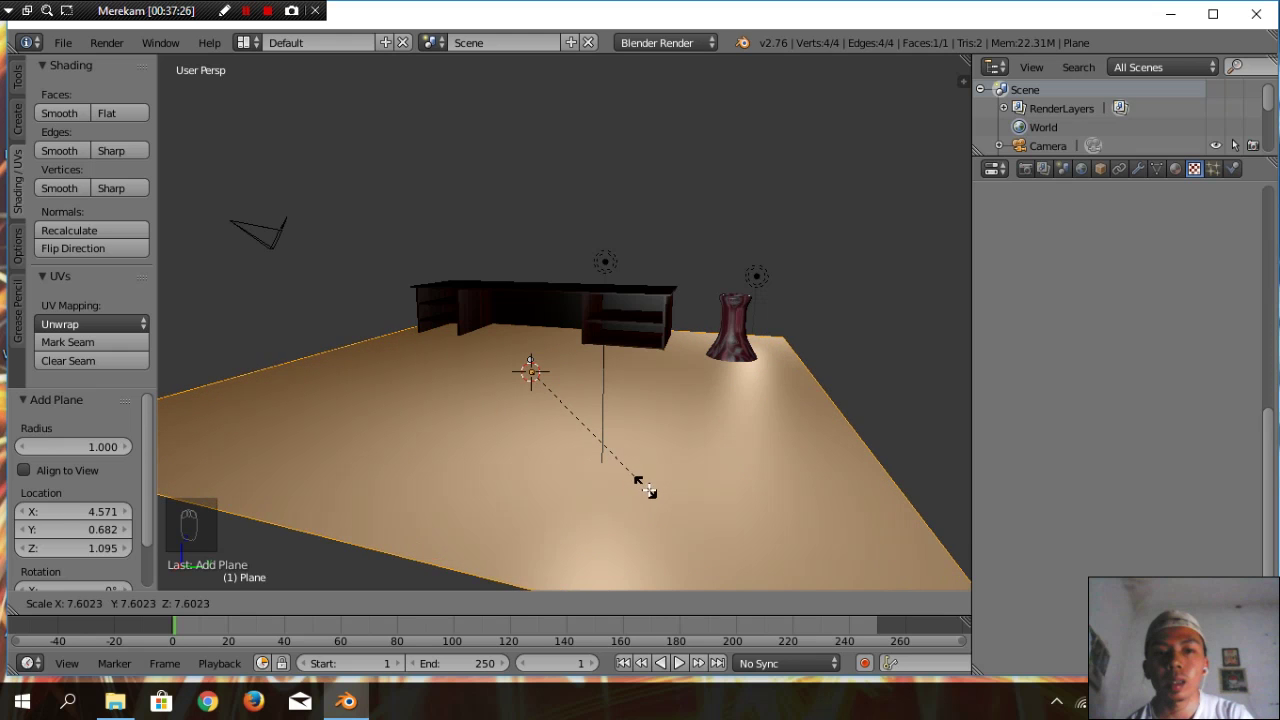
pyautogui.click(649, 490)
pyautogui.scroll(-3, 671, 499)
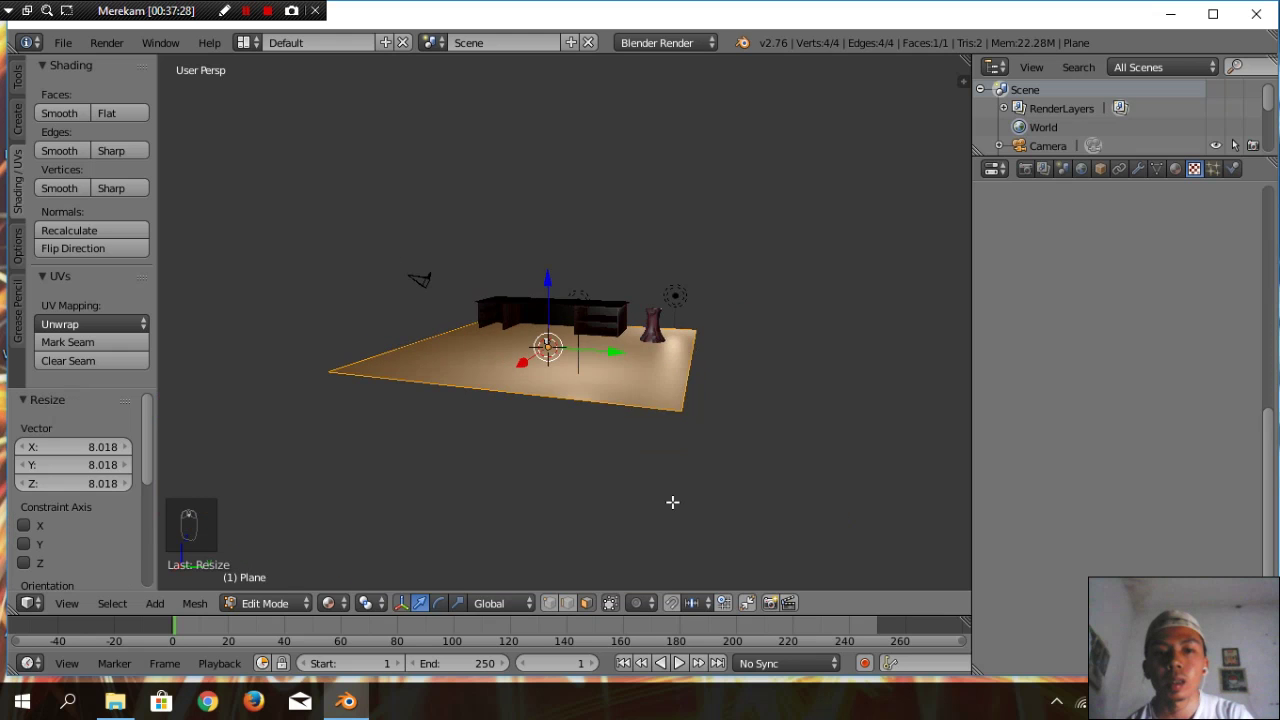
pyautogui.moveTo(674, 503); pyautogui.dragTo(763, 523, button='middle')
pyautogui.moveTo(716, 562)
pyautogui.mouseDown(button='middle')
pyautogui.moveTo(700, 574)
pyautogui.moveTo(700, 520)
pyautogui.moveTo(705, 557)
pyautogui.mouseUp(button='middle')
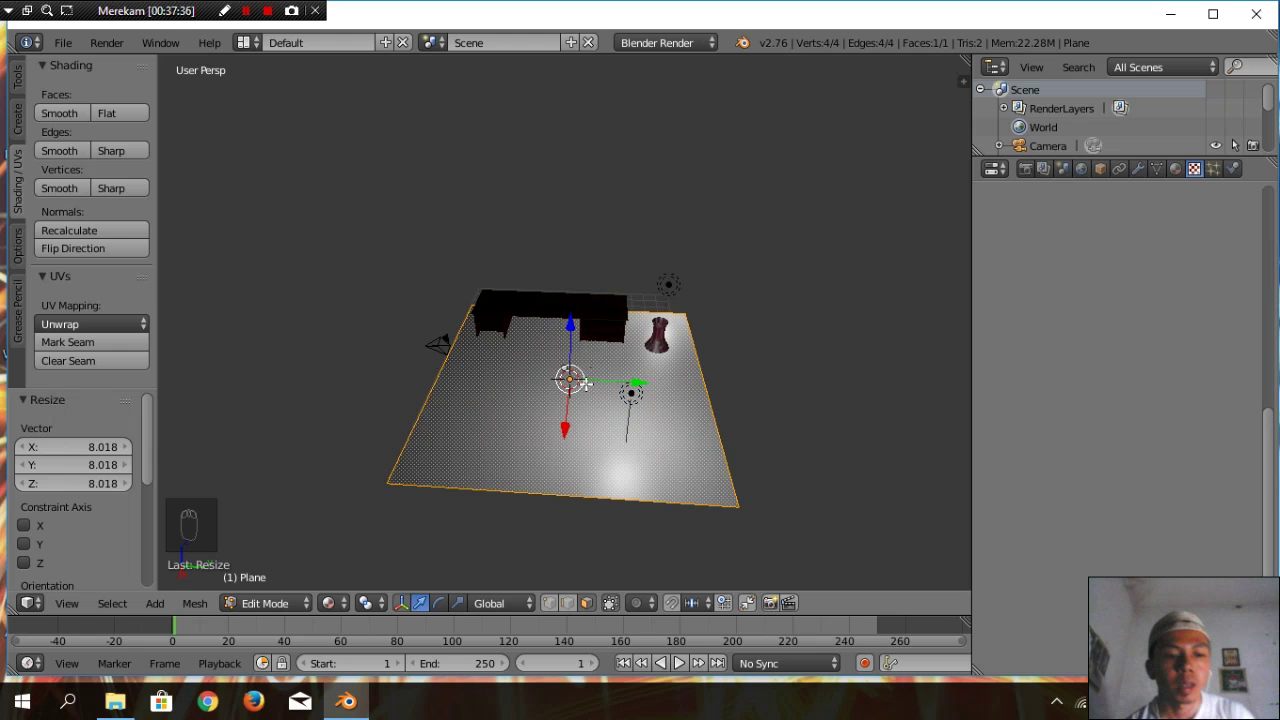
pyautogui.press('Tab')
# Raise the desk about 1.81 units along Z, then lower it about 0.44 and fine-tune until its feet meet the floor plane
pyautogui.rightClick(598, 322)
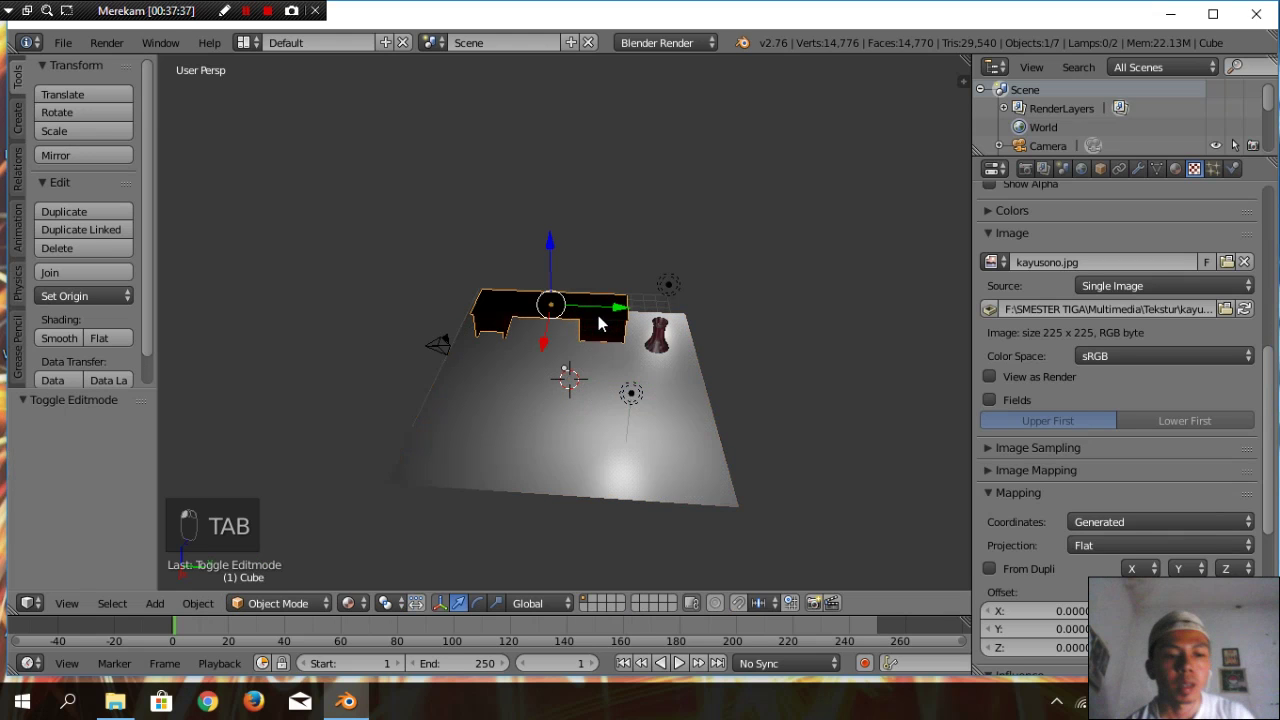
pyautogui.moveTo(549, 243)
pyautogui.mouseDown()
pyautogui.moveTo(554, 208)
pyautogui.moveTo(556, 222)
pyautogui.mouseUp()
pyautogui.moveTo(687, 407); pyautogui.dragTo(705, 355, button='middle')
pyautogui.scroll(1, 704, 352)
pyautogui.scroll(1, 683, 335)
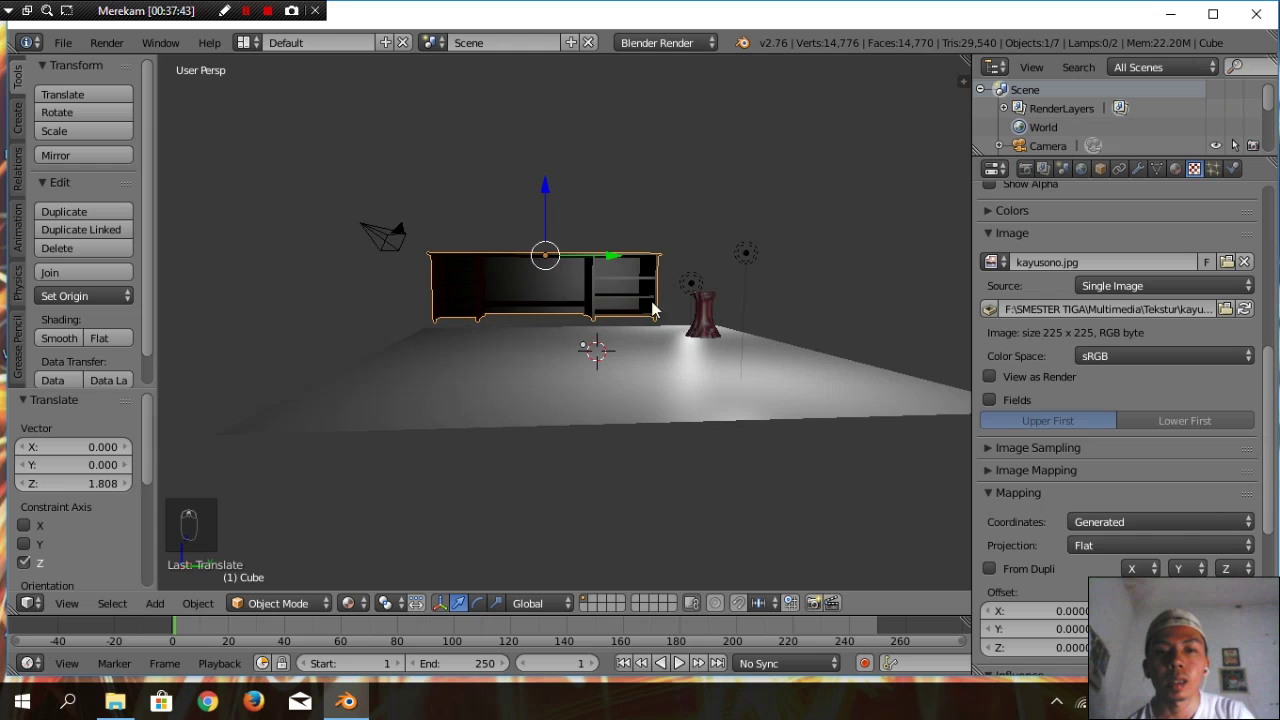
pyautogui.scroll(1, 575, 260)
pyautogui.moveTo(541, 172); pyautogui.dragTo(544, 180)
pyautogui.press('KP_2')
pyautogui.moveTo(586, 338); pyautogui.dragTo(590, 347, button='middle')
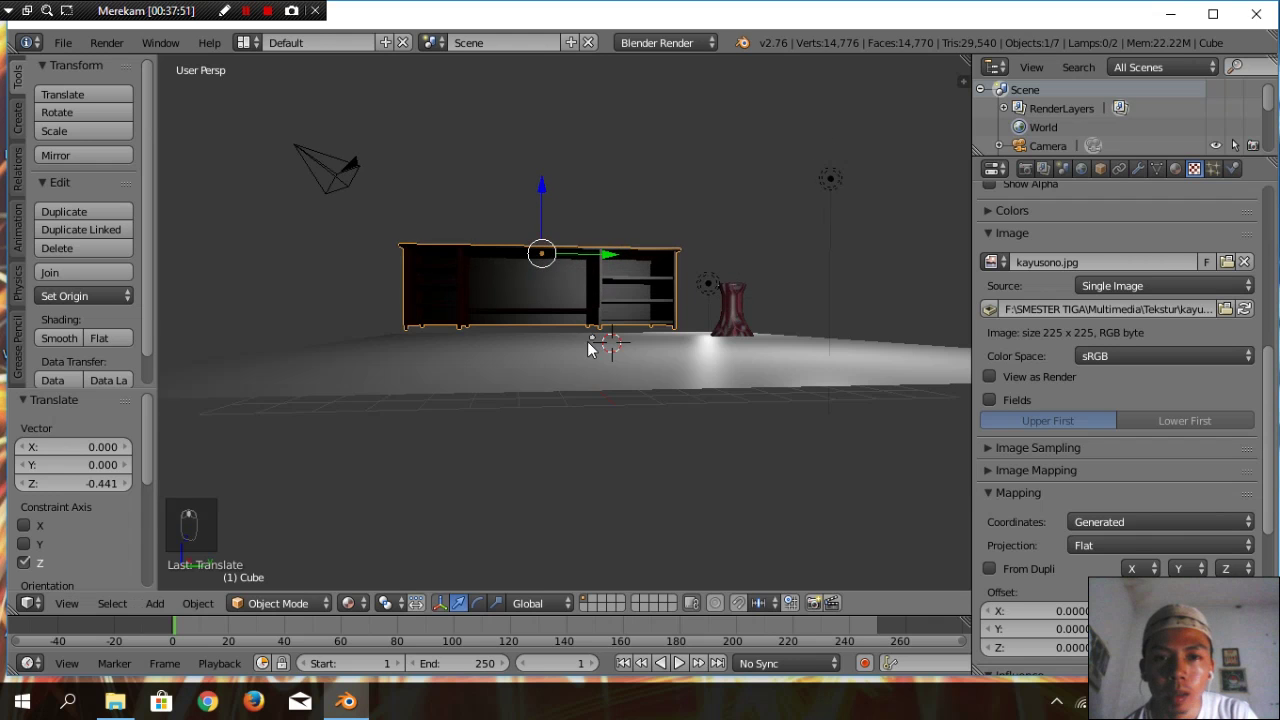
pyautogui.scroll(1, 562, 226)
pyautogui.moveTo(539, 180); pyautogui.dragTo(540, 185)
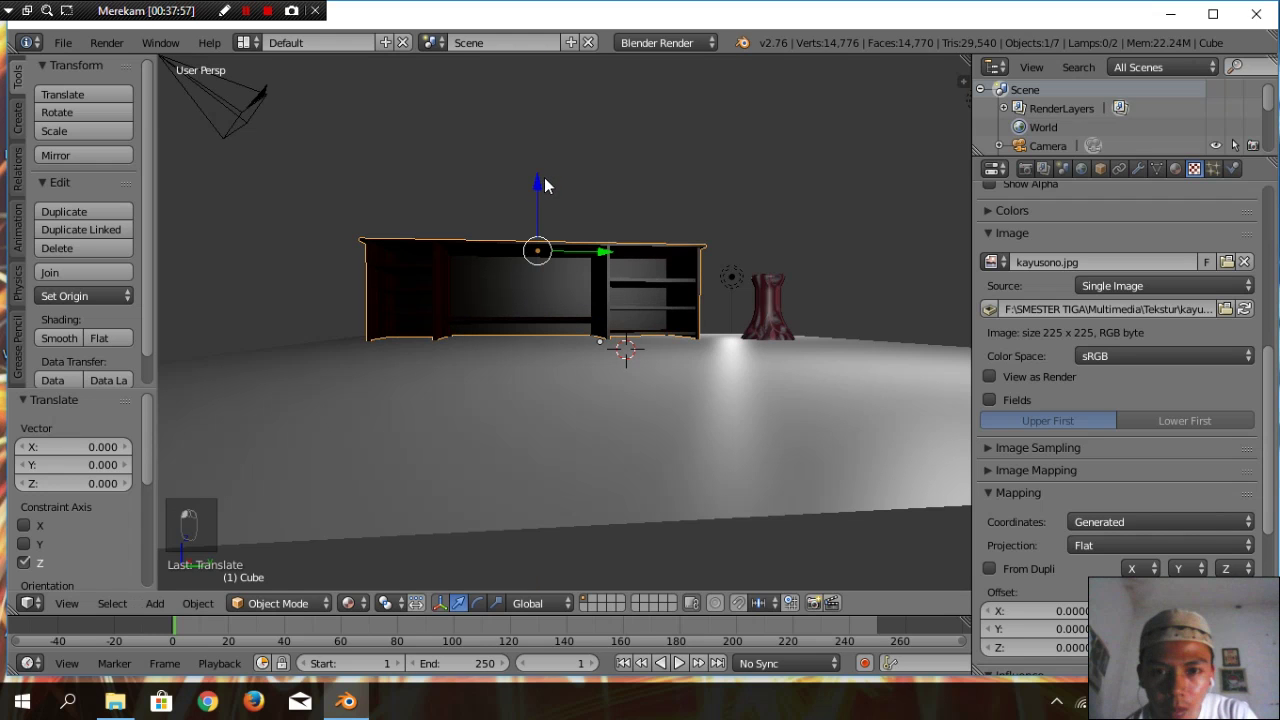
# Raise the vase about 1.15 units along Z so its base stands on the floor plane
pyautogui.rightClick(766, 300)
pyautogui.moveTo(765, 333)
pyautogui.mouseDown()
pyautogui.moveTo(758, 286)
pyautogui.moveTo(760, 313)
pyautogui.mouseUp()
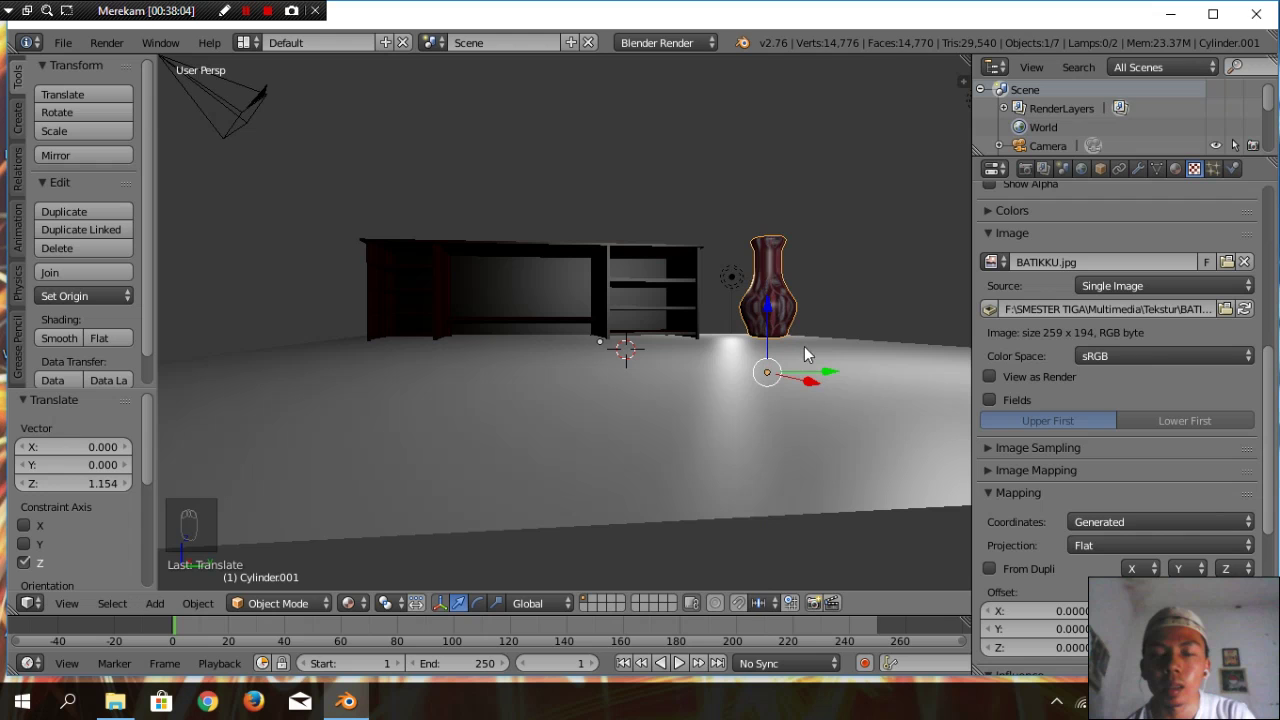
# Shift the floor plane about -4.10 and another -2.41 units along X to centre it under the desk and vase
pyautogui.rightClick(617, 481)
pyautogui.press('KP_1')
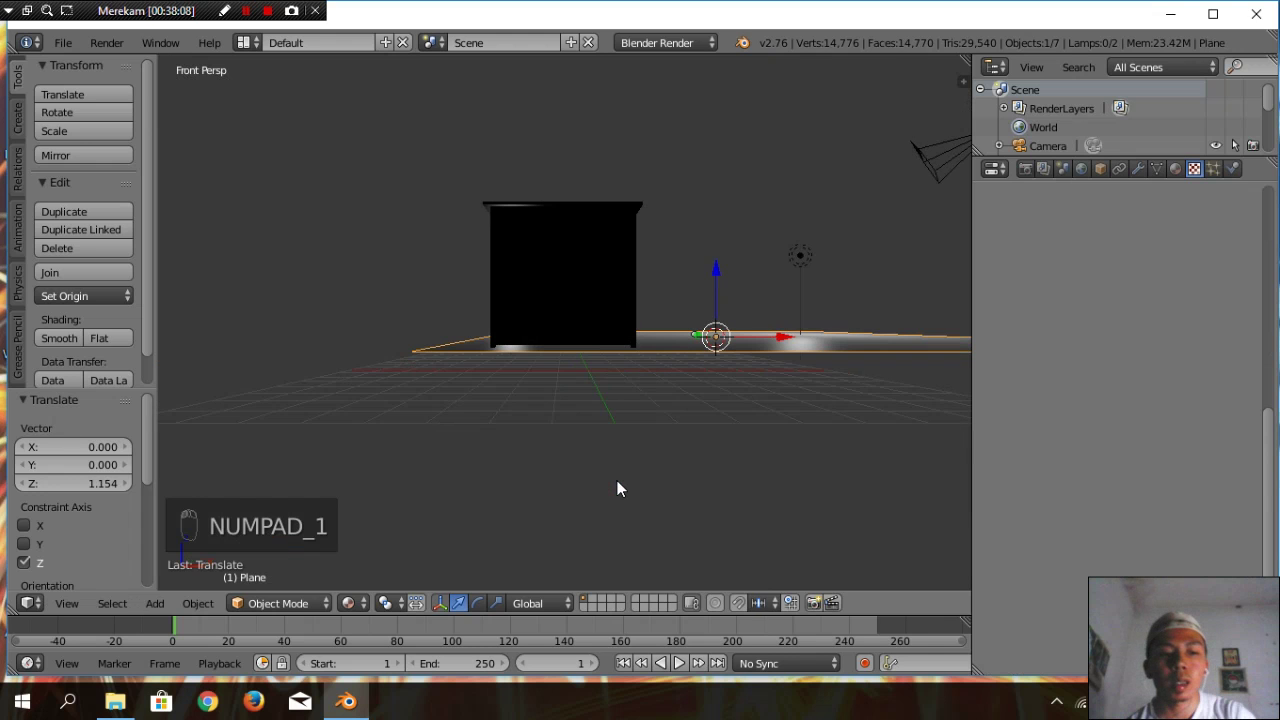
pyautogui.press('g')
pyautogui.press('x')
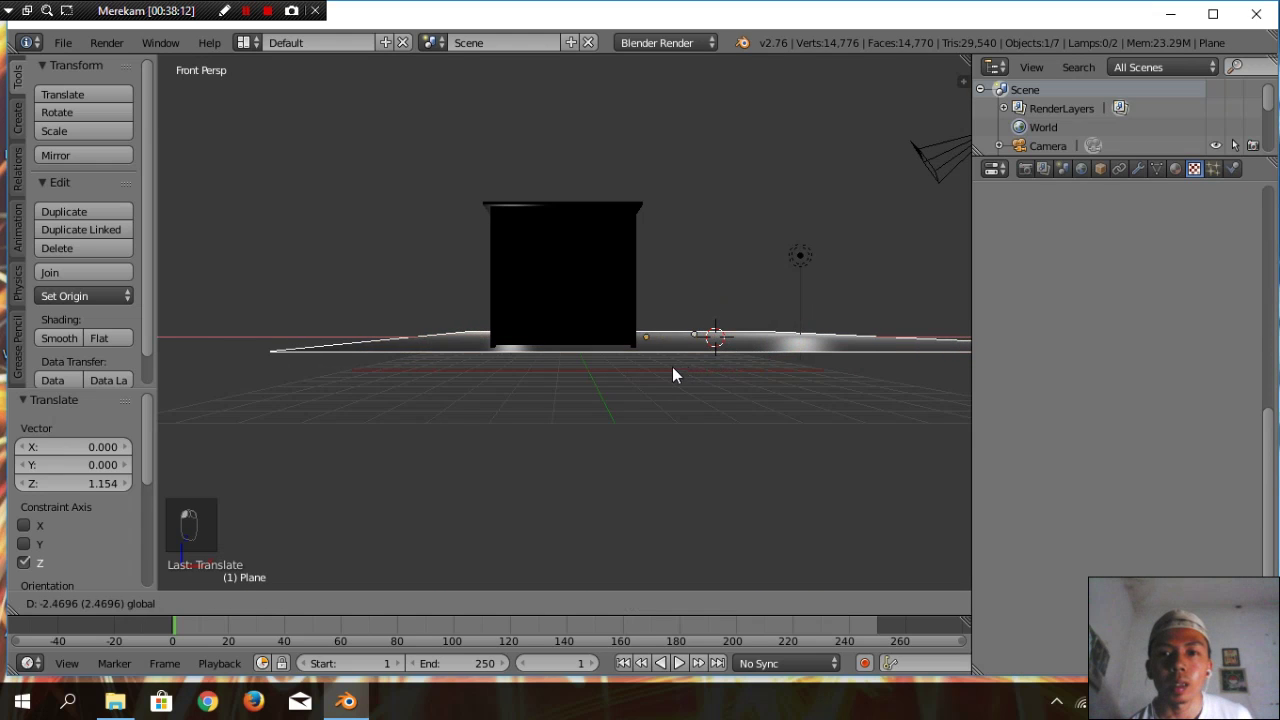
pyautogui.click(669, 370)
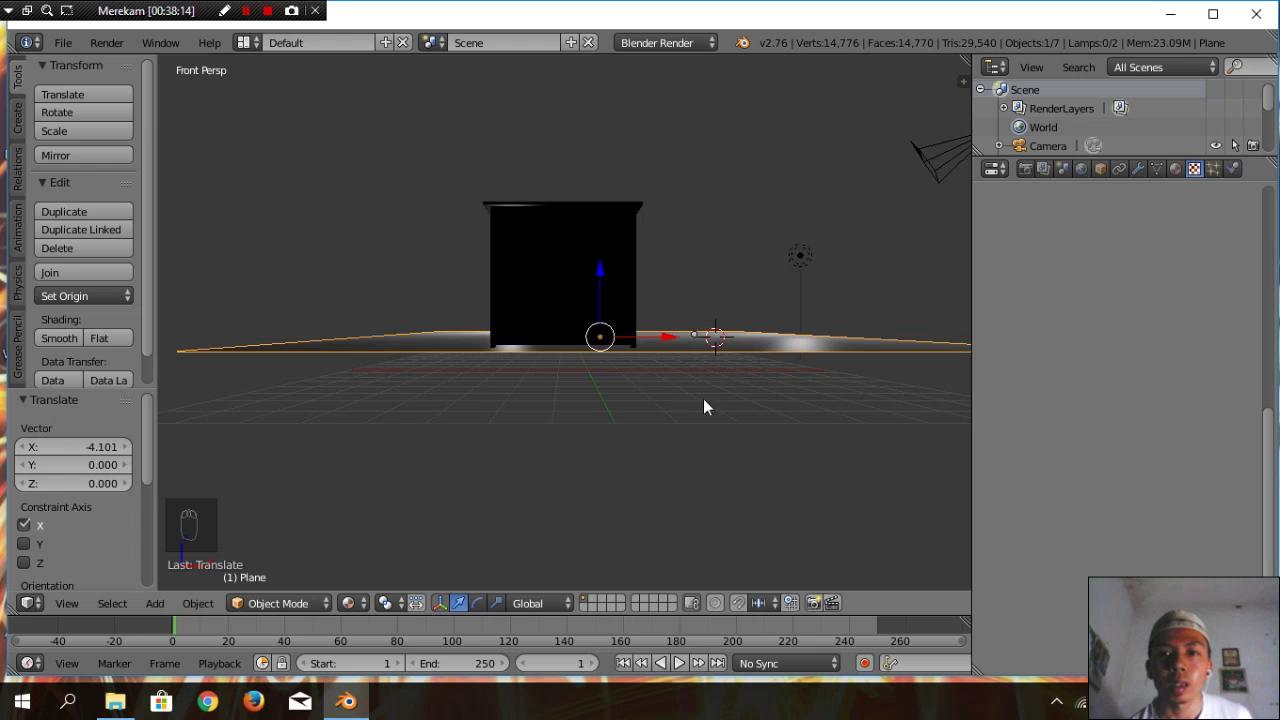
pyautogui.press('KP_3')
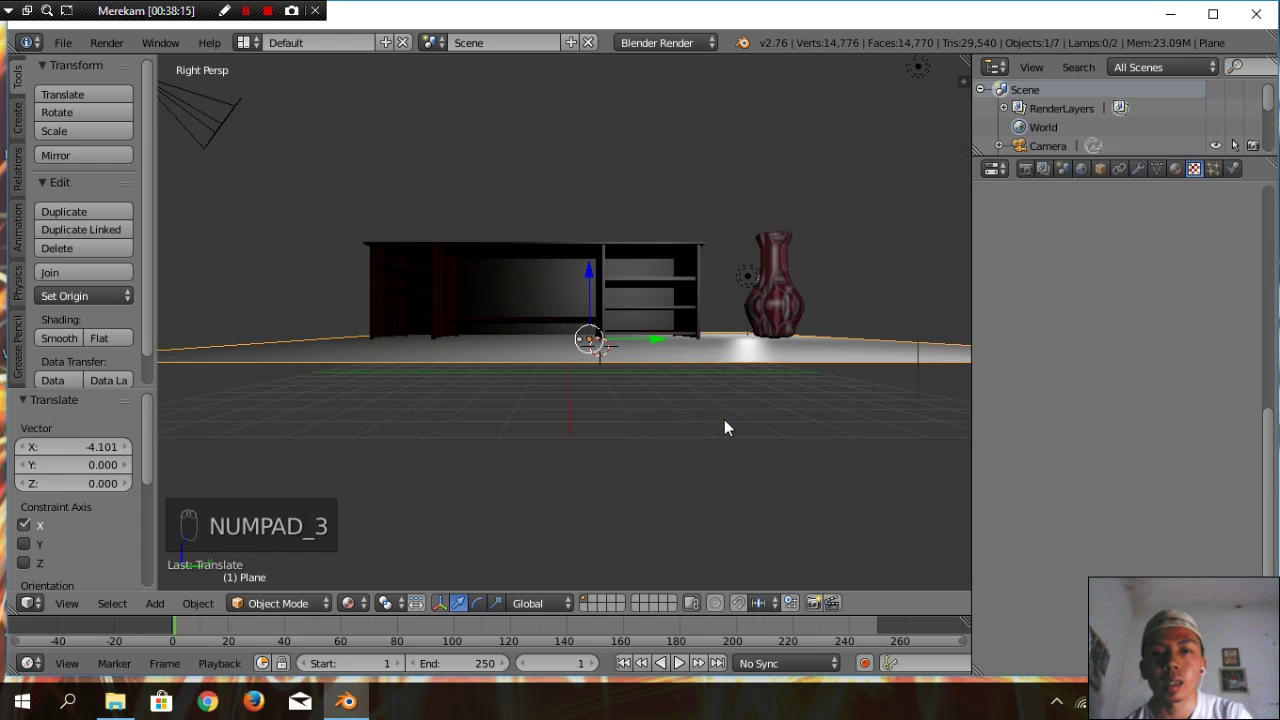
pyautogui.moveTo(723, 426); pyautogui.dragTo(726, 551, button='middle')
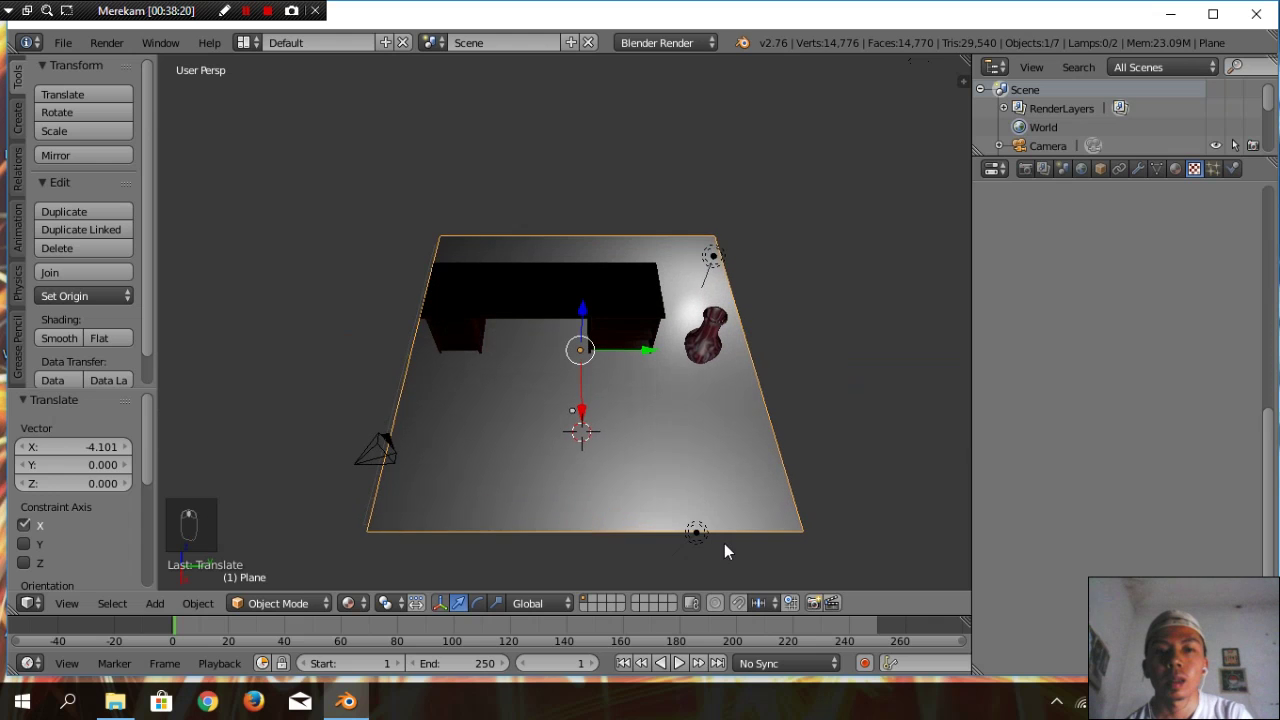
pyautogui.moveTo(581, 416); pyautogui.dragTo(579, 370)
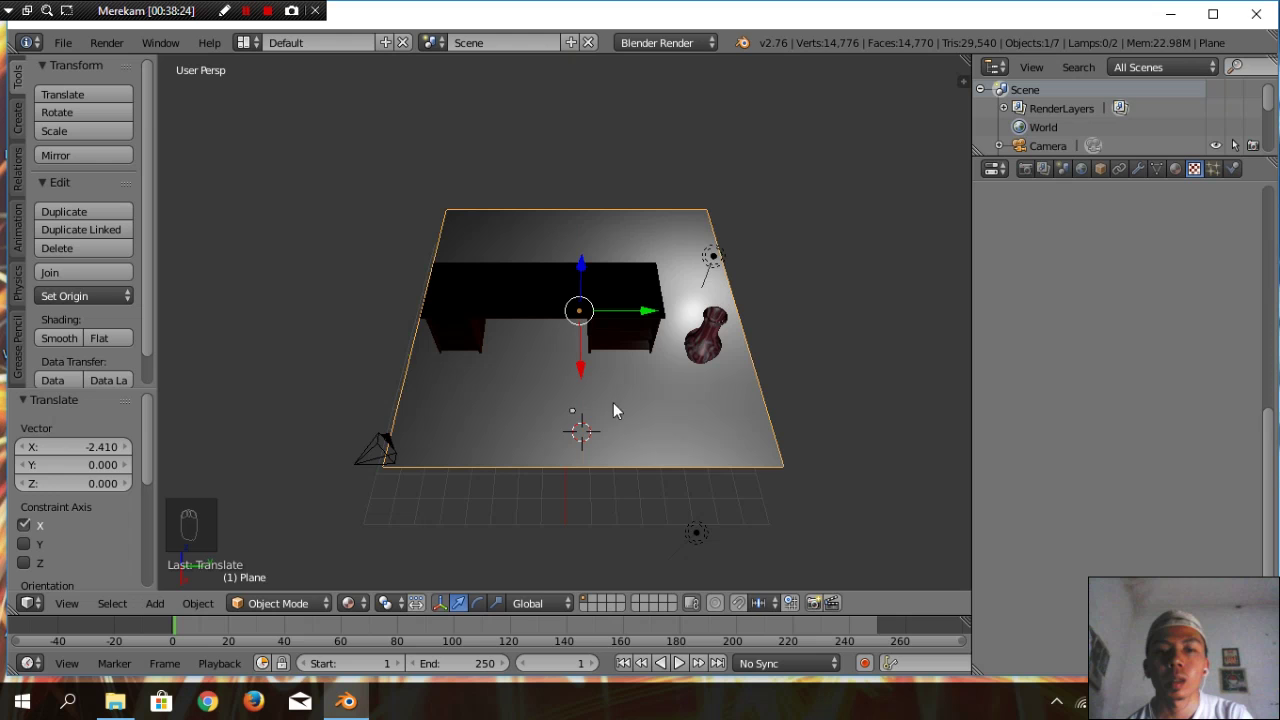
# Give the floor plane a new material and darken its specular colour to light grey
pyautogui.moveTo(807, 497); pyautogui.dragTo(817, 462, button='middle')
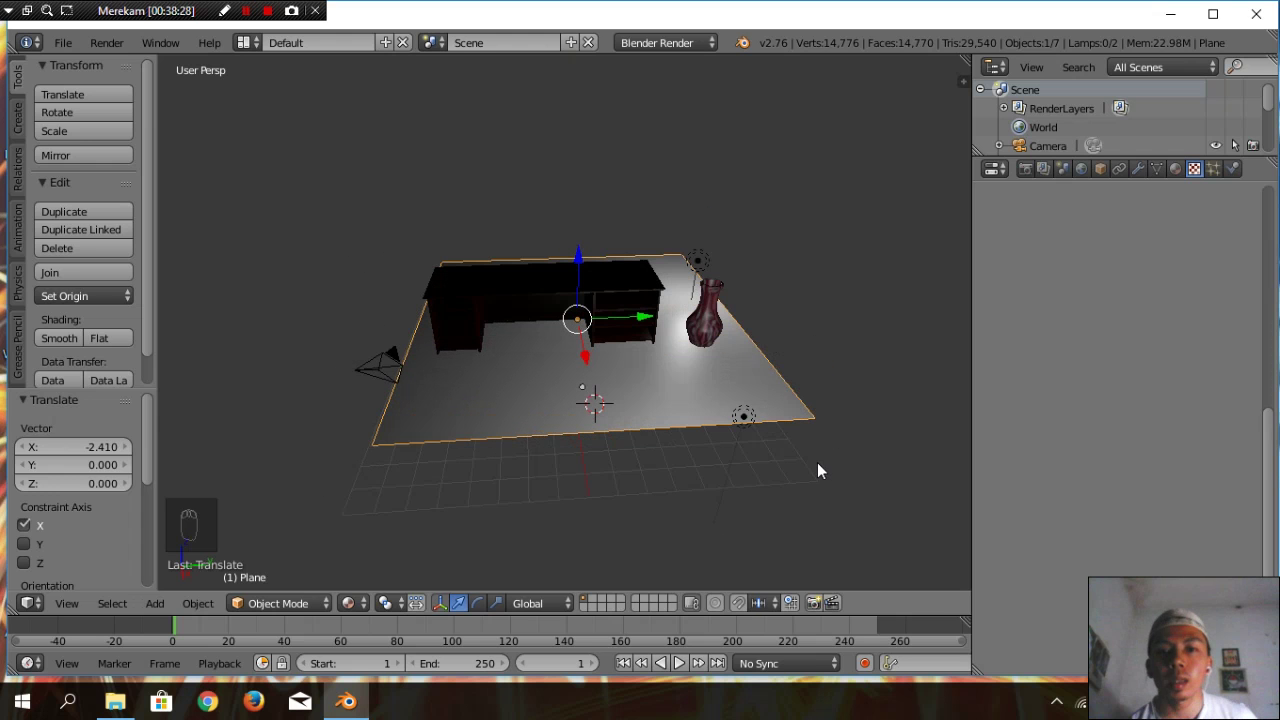
pyautogui.scroll(1, 817, 462)
pyautogui.scroll(1, 817, 462)
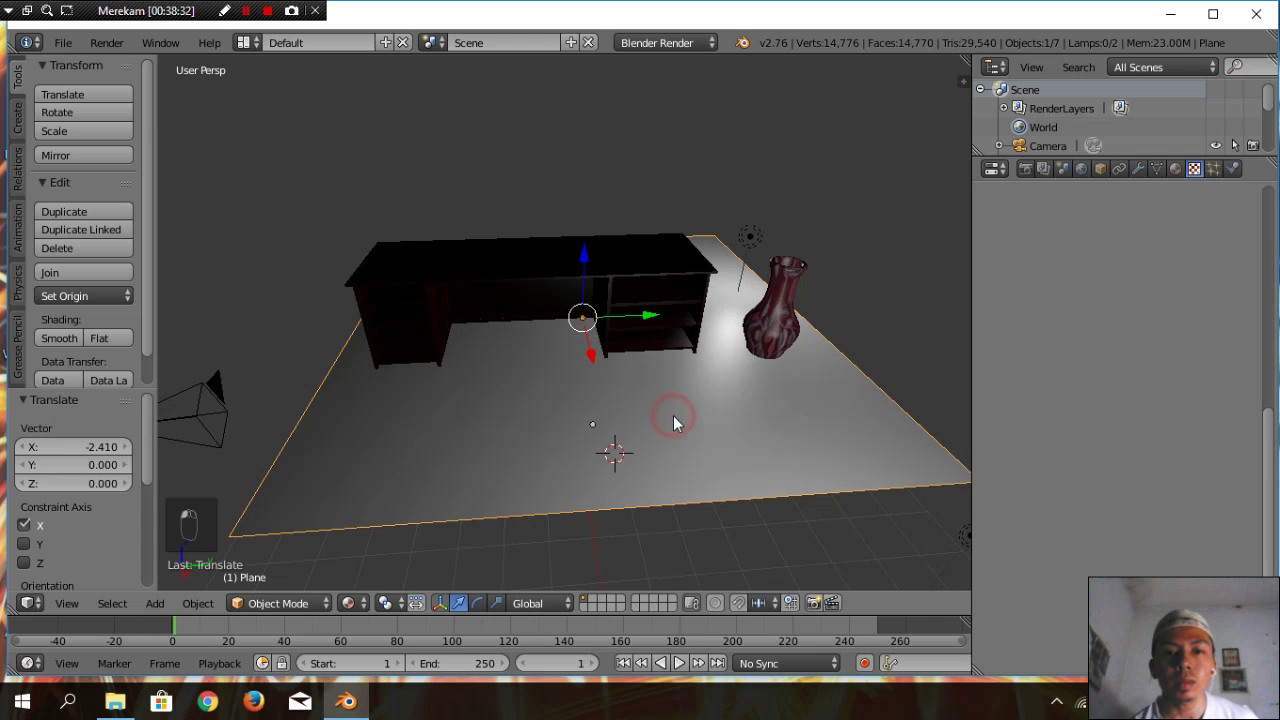
pyautogui.click(1175, 170)
pyautogui.click(1096, 296)
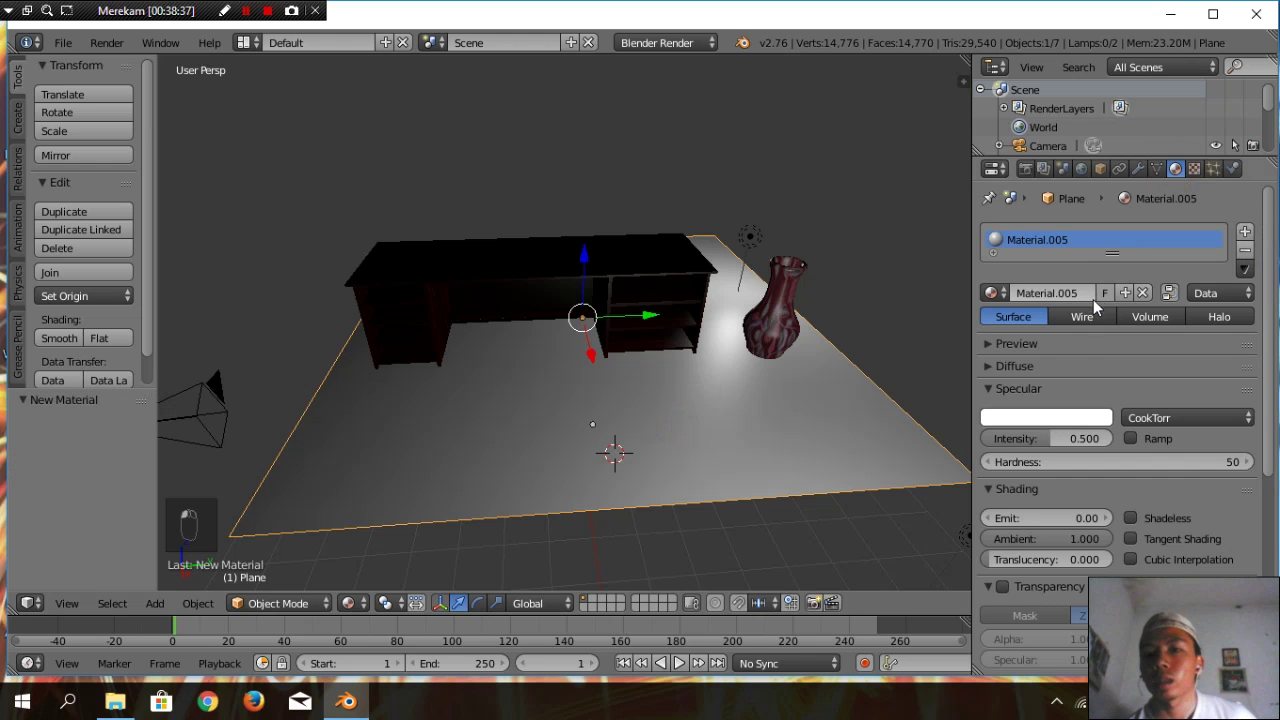
pyautogui.click(1070, 418)
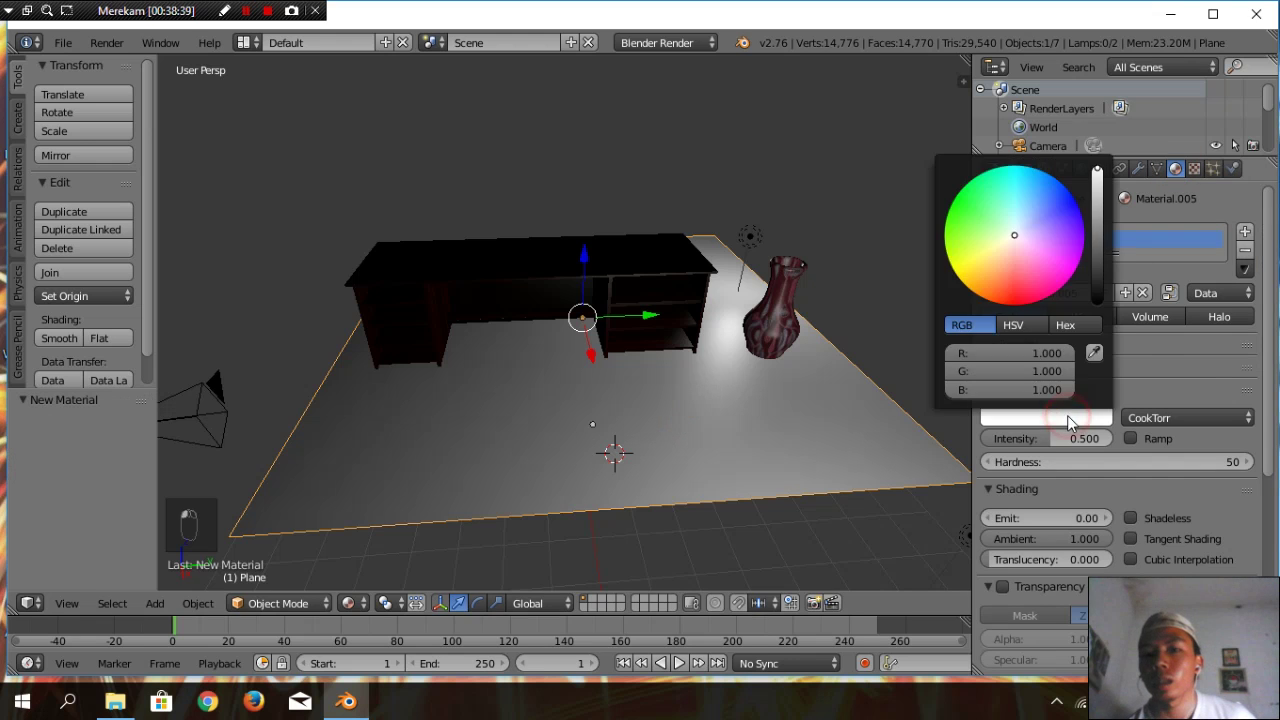
pyautogui.click(1098, 200)
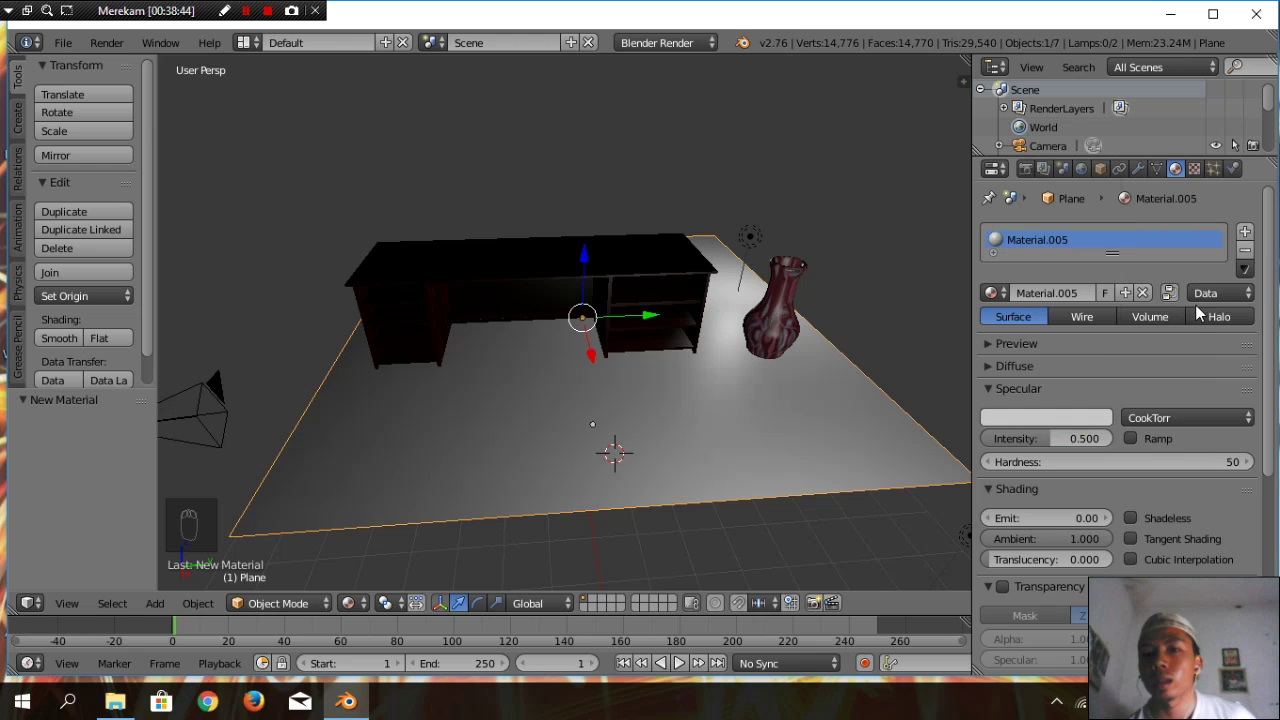
# Add a new image texture to the floor material and load lantaiku.jpg from F:\SMESTER TIGA\Multimedia\Tekstur
pyautogui.click(1195, 168)
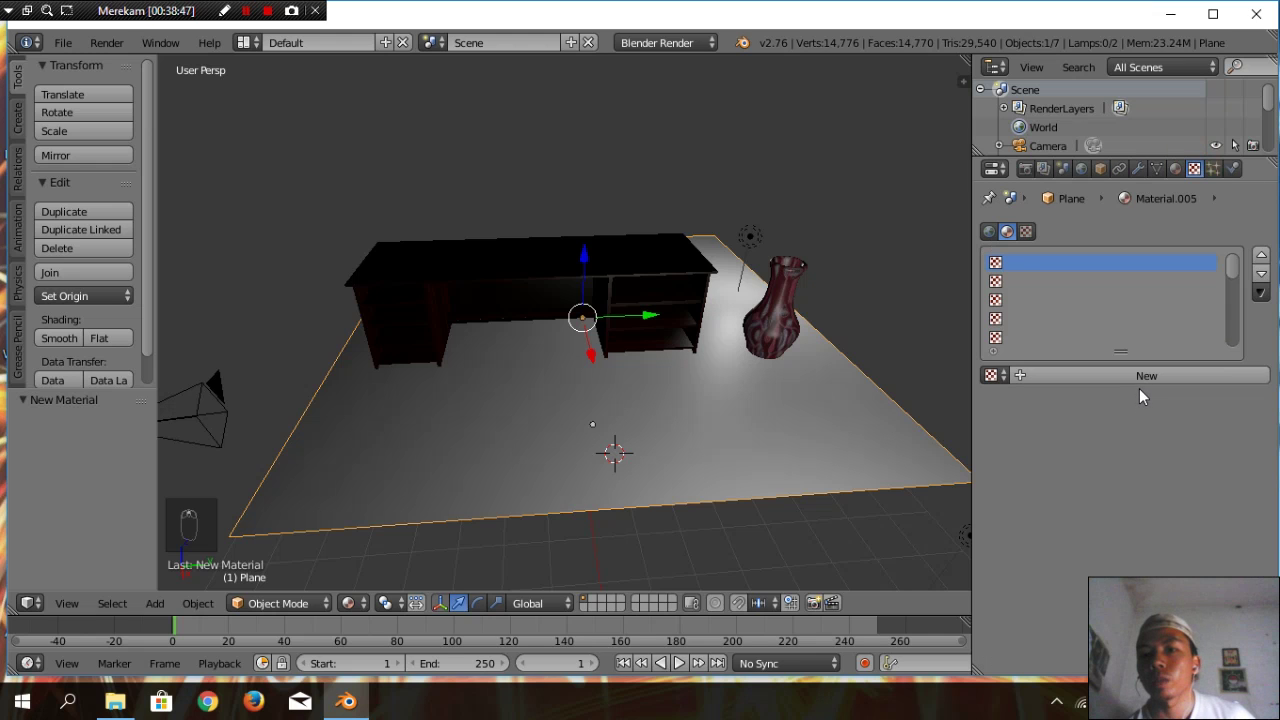
pyautogui.click(1138, 375)
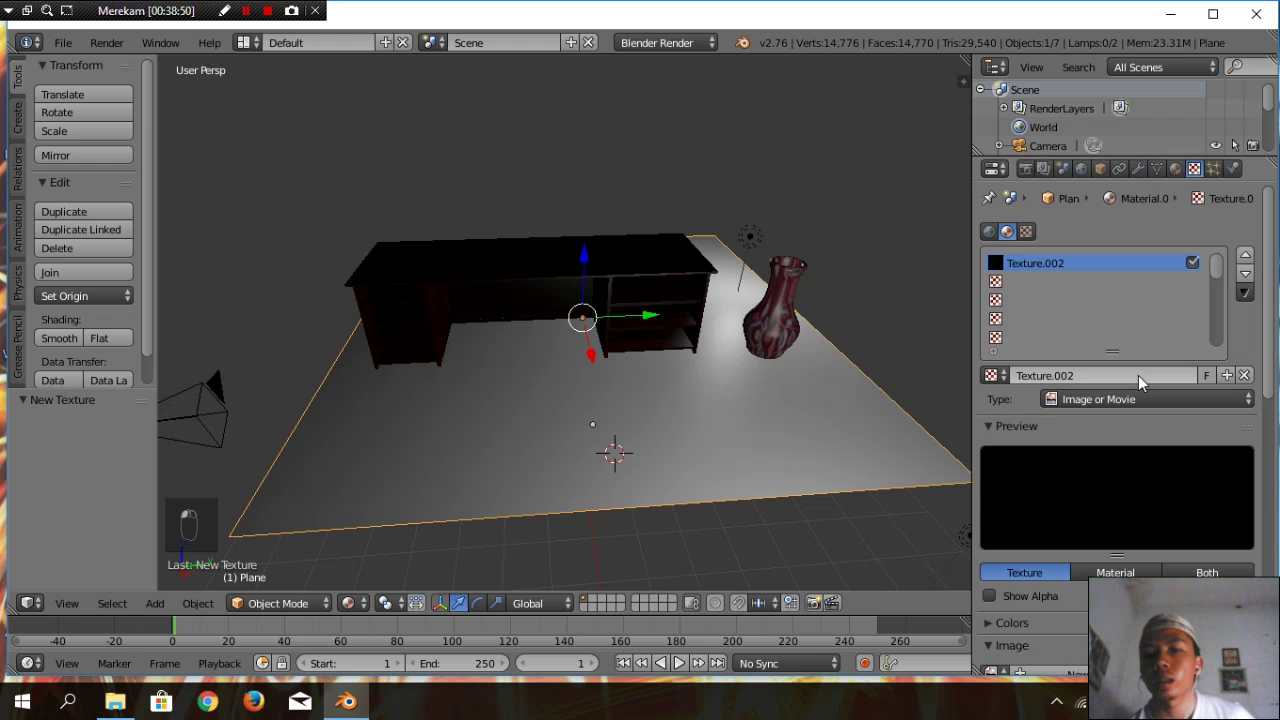
pyautogui.scroll(-2, 1192, 538)
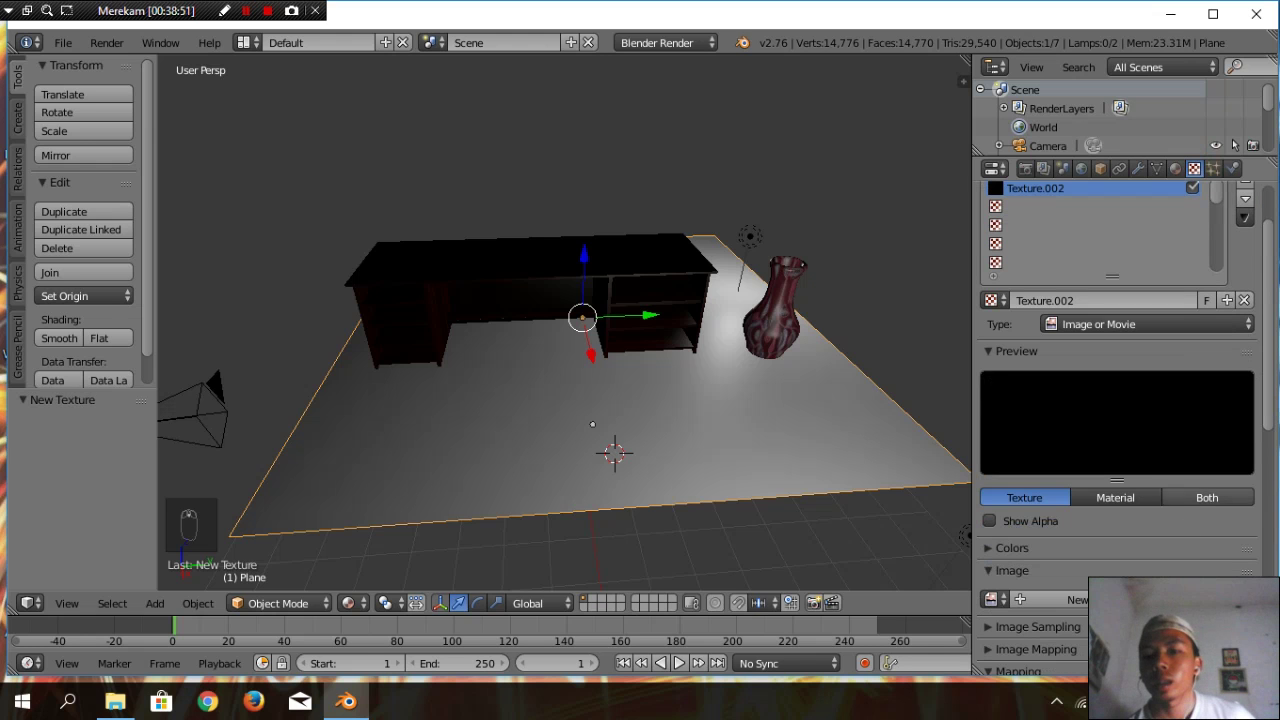
pyautogui.click(1160, 599)
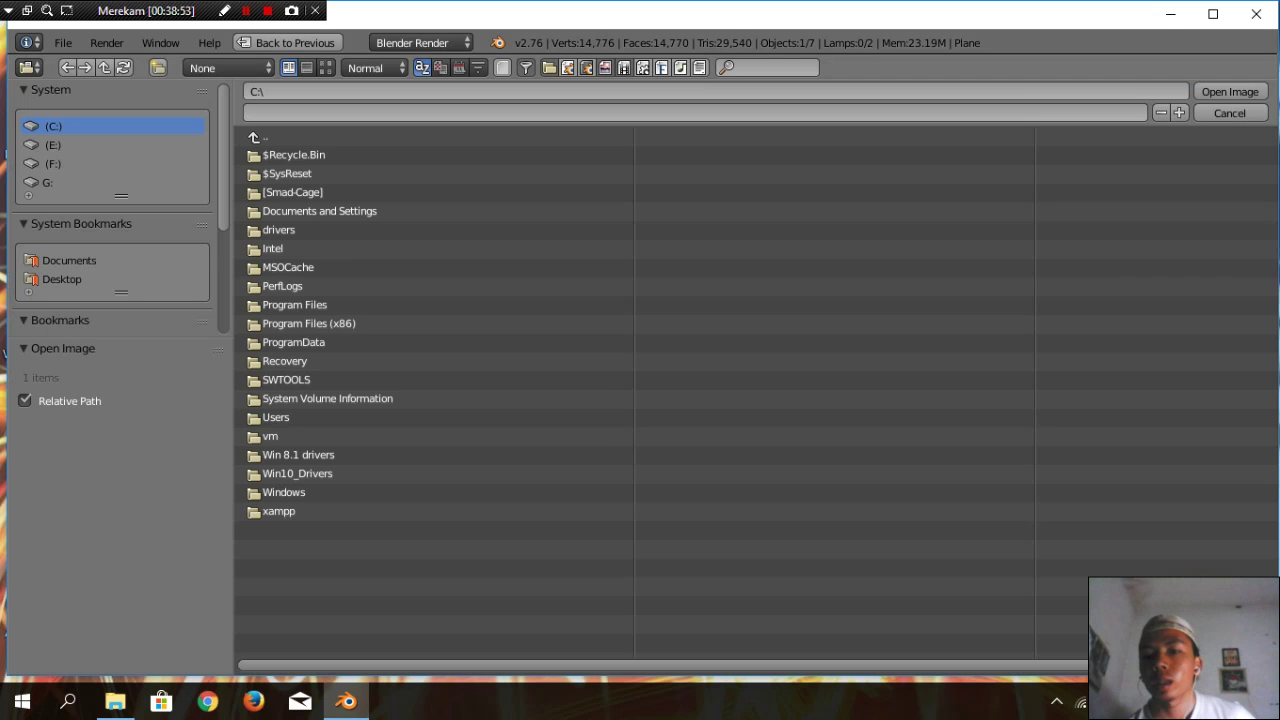
pyautogui.click(110, 163)
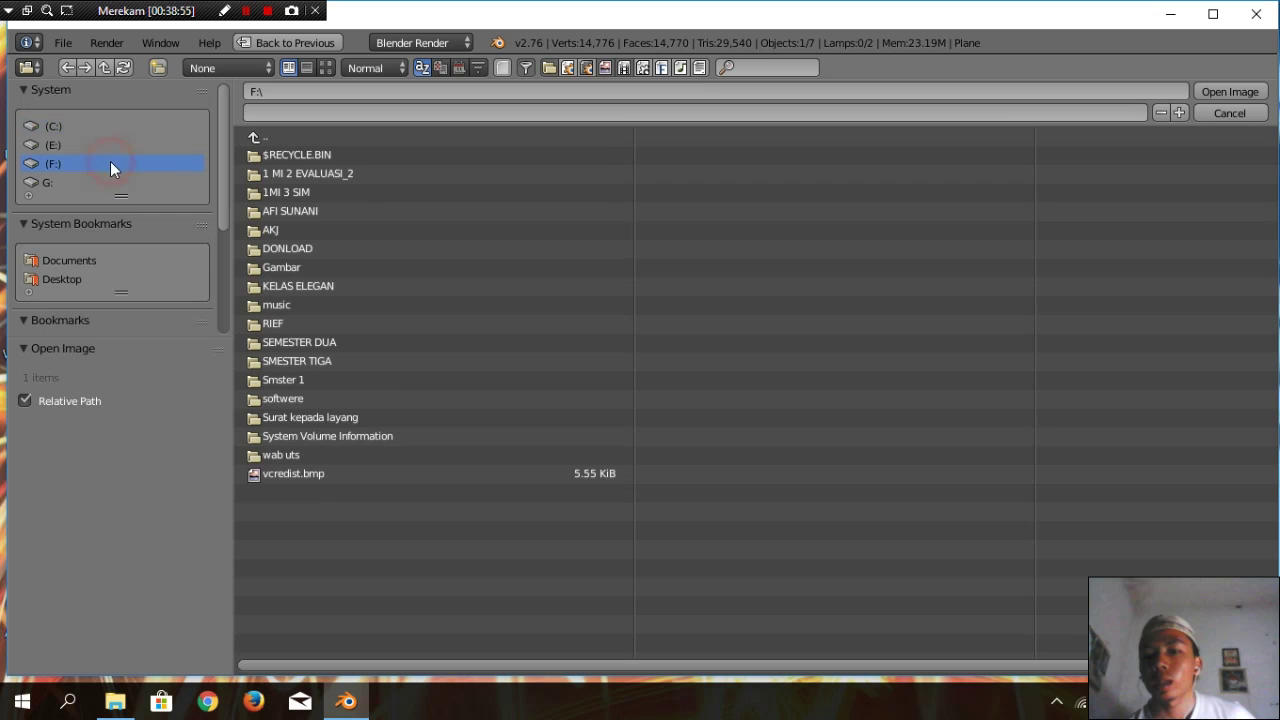
pyautogui.click(349, 360)
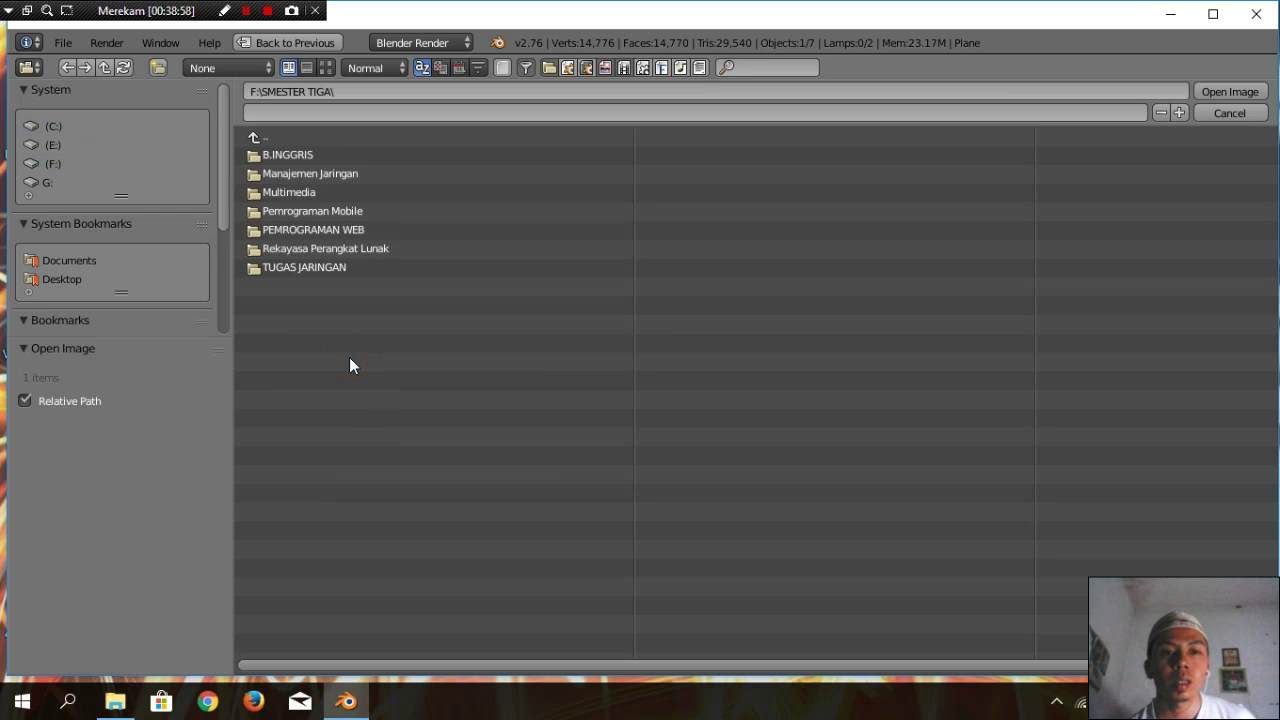
pyautogui.click(347, 193)
pyautogui.click(334, 158)
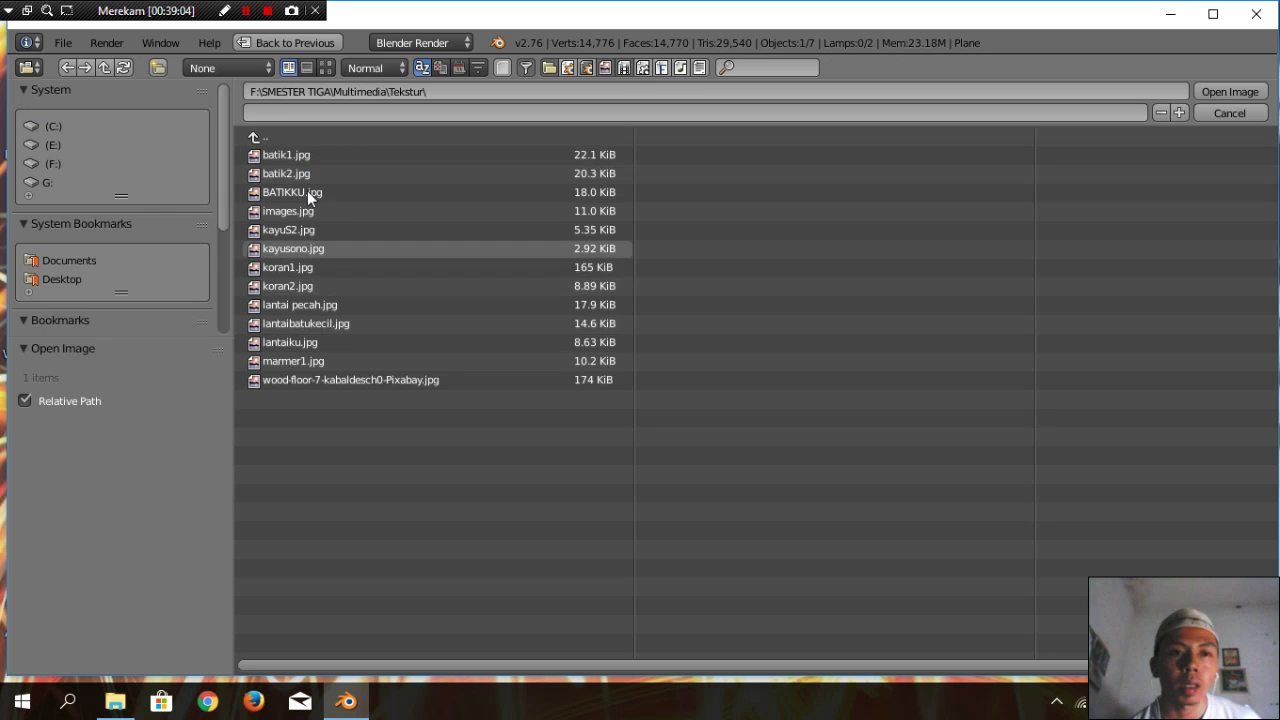
pyautogui.click(314, 343)
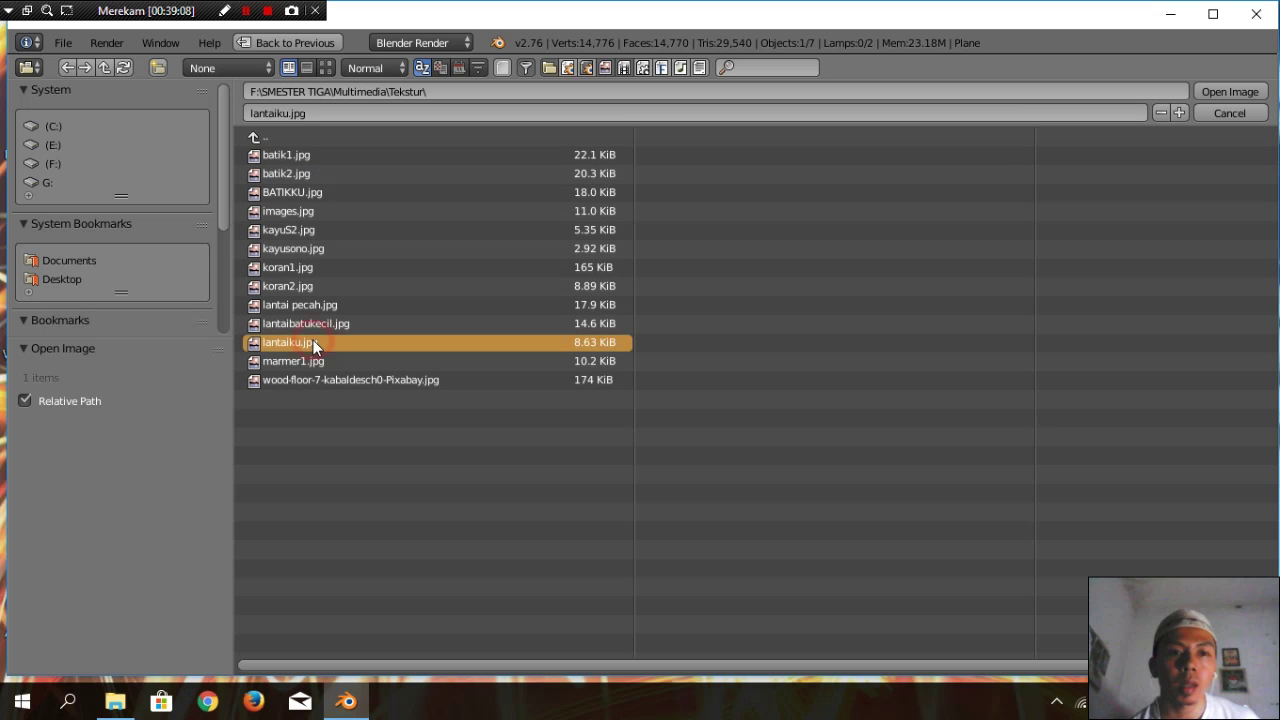
pyautogui.click(1228, 91)
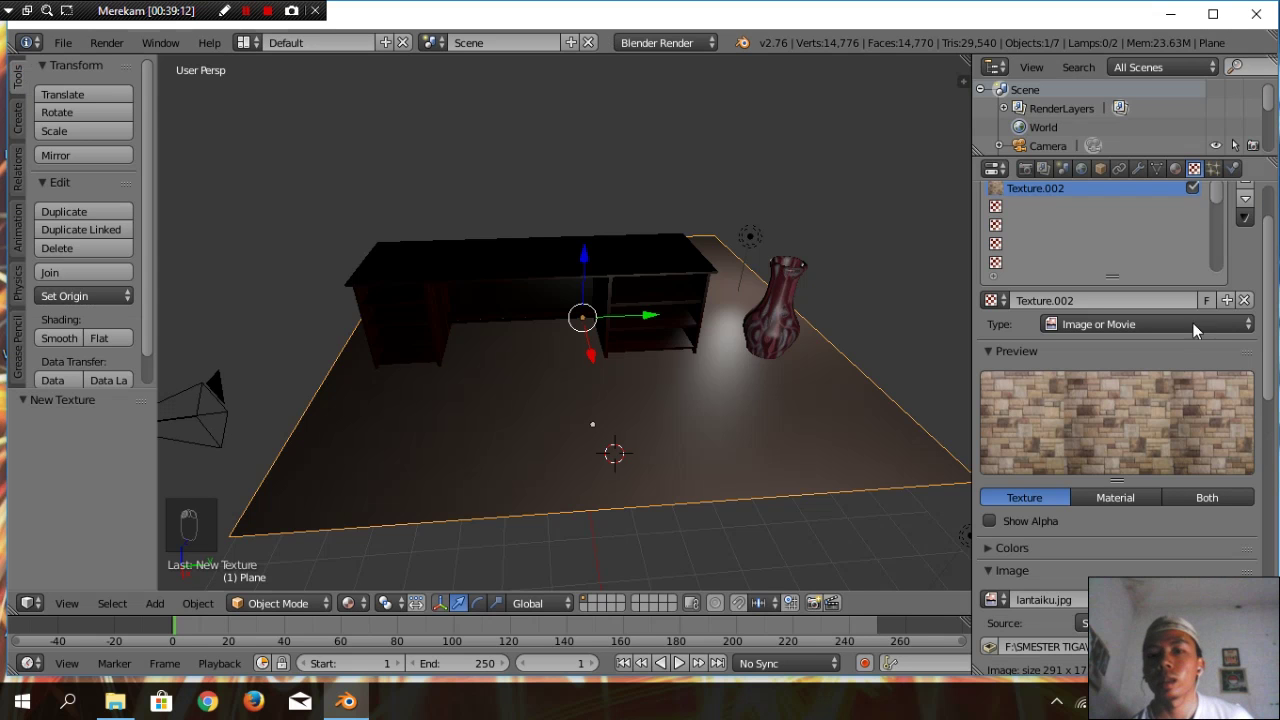
# Set the floor texture's mapping coordinates to Generated
pyautogui.scroll(-5, 1104, 437)
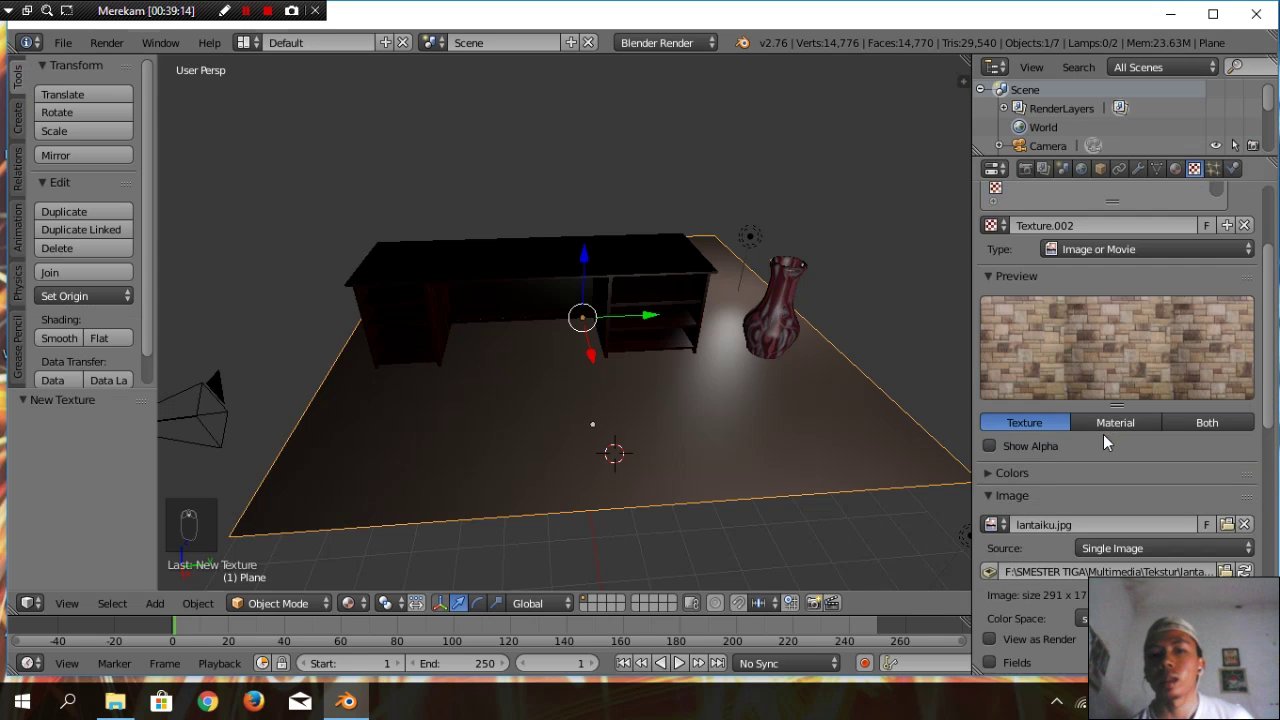
pyautogui.scroll(-3, 1103, 434)
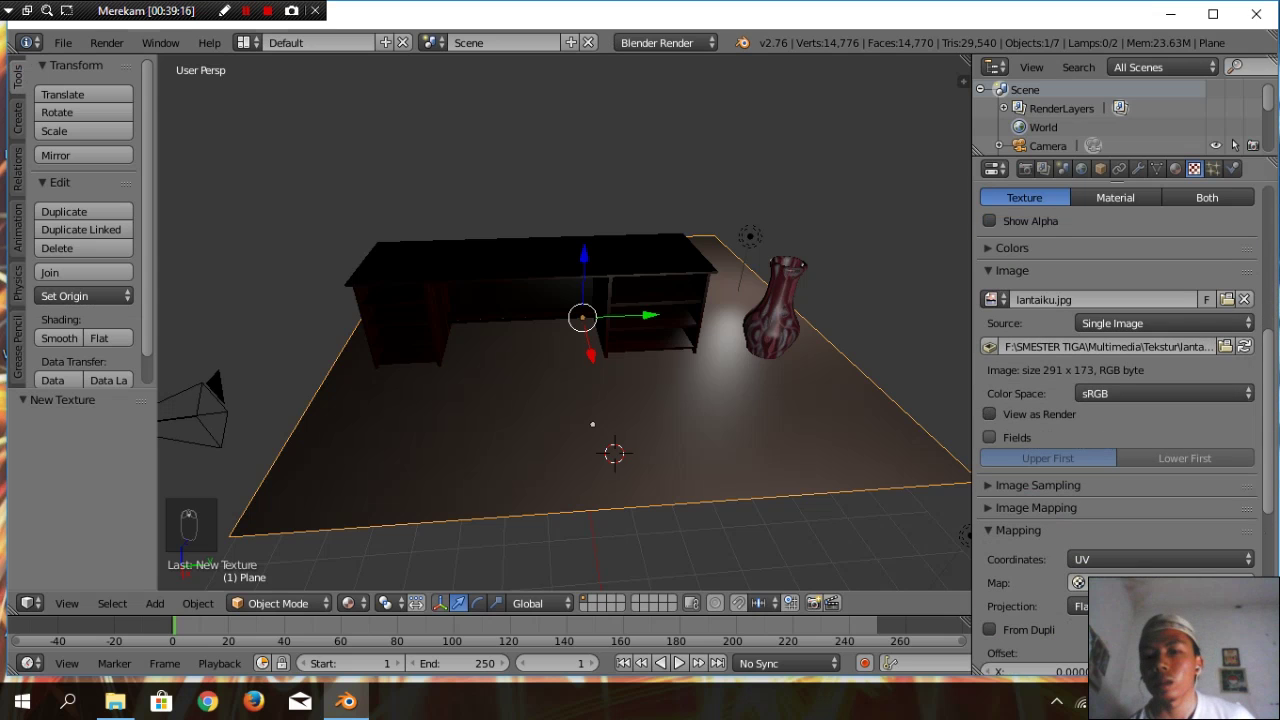
pyautogui.click(1210, 560)
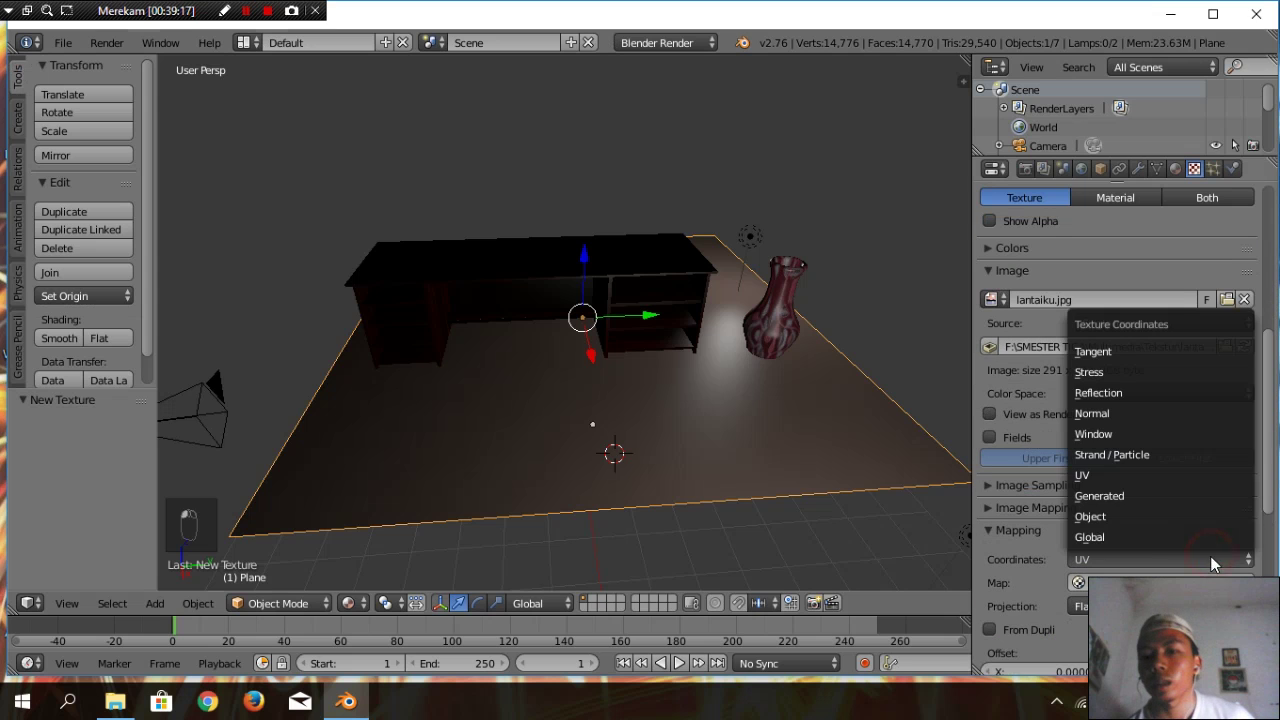
pyautogui.click(1129, 497)
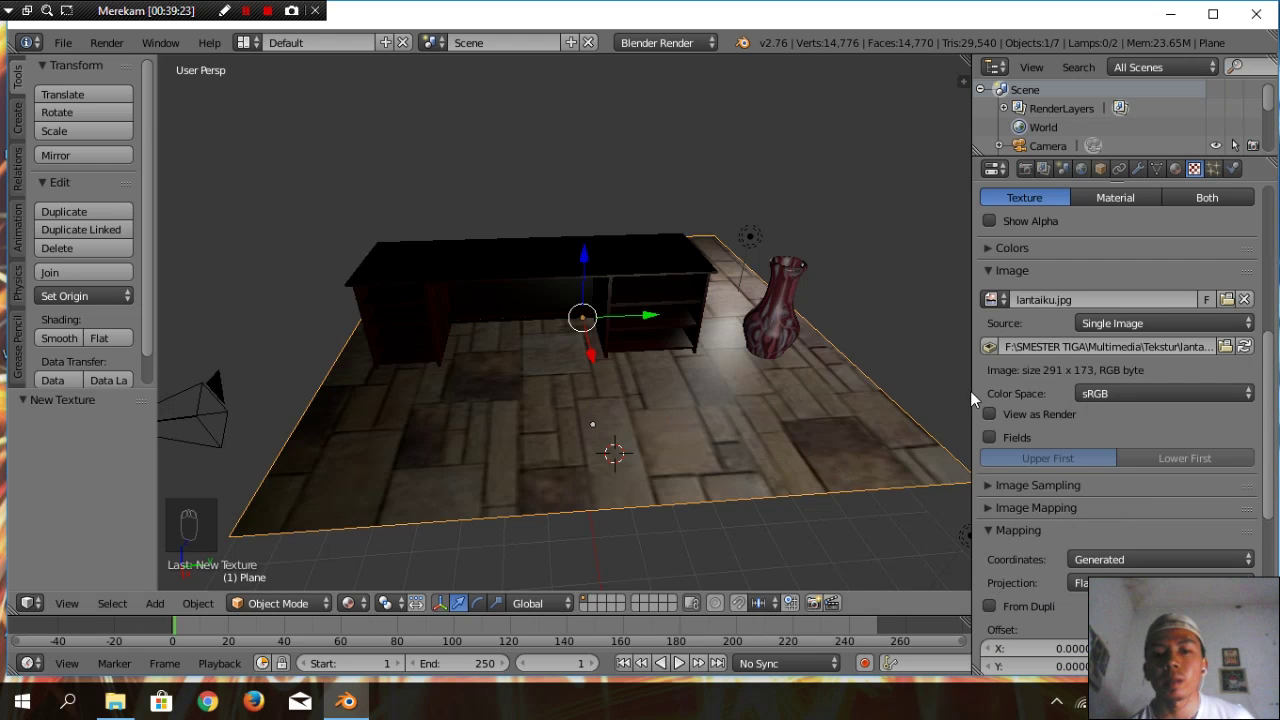
# Widen the 3D view and duplicate the lamp in front of the desk, offsetting the copy about 0.30, -1.19, 0.41 units
pyautogui.moveTo(972, 391); pyautogui.dragTo(1075, 385)
pyautogui.moveTo(1008, 380); pyautogui.dragTo(918, 407, button='middle')
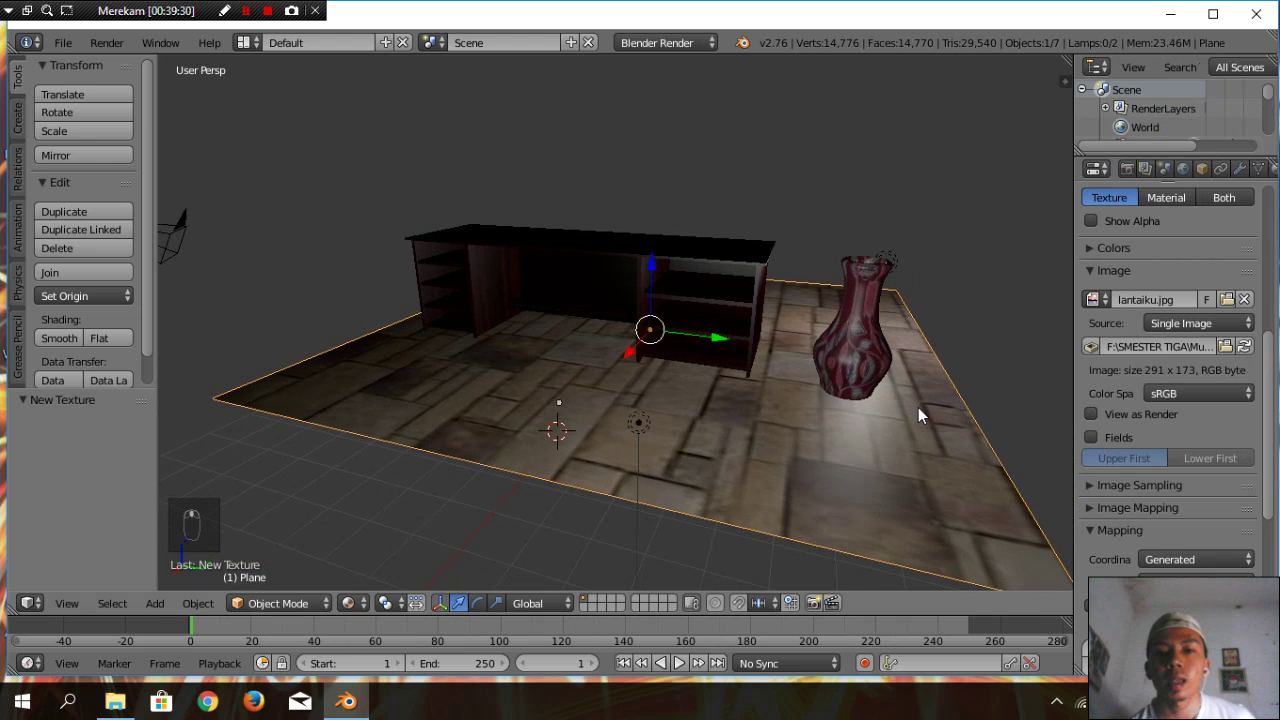
pyautogui.rightClick(642, 422)
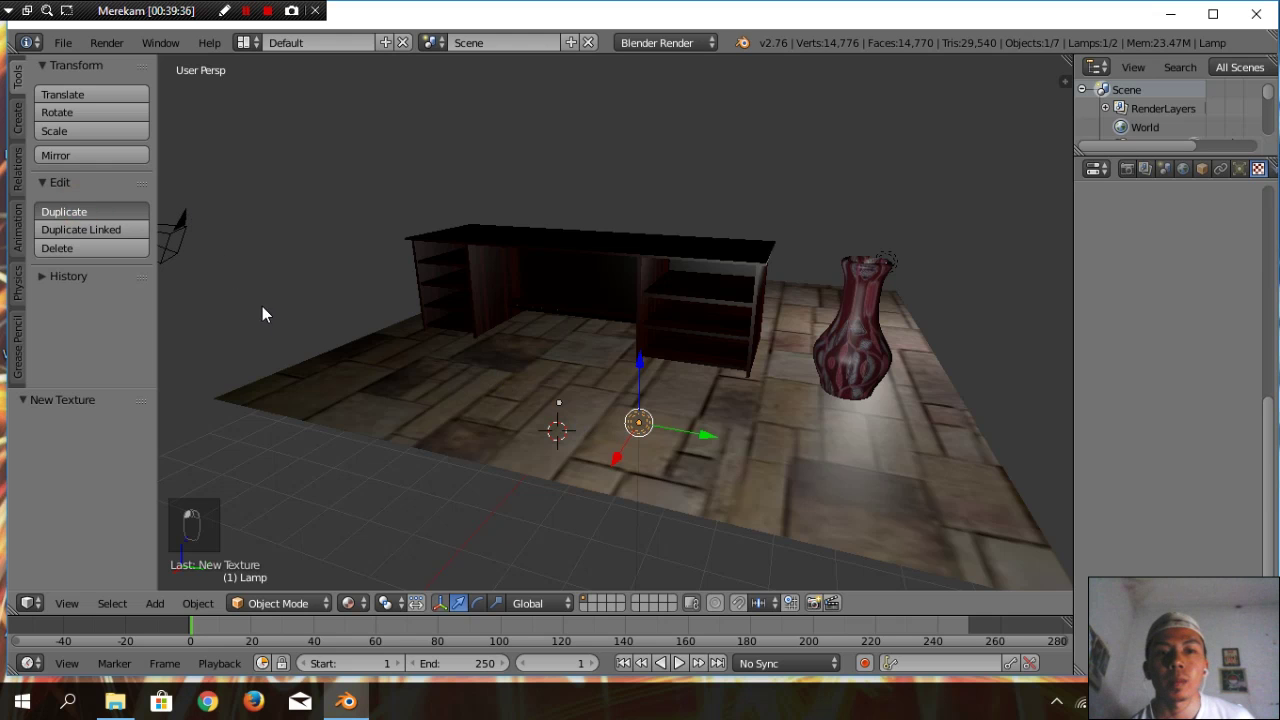
pyautogui.hotkey('shift', 'd')
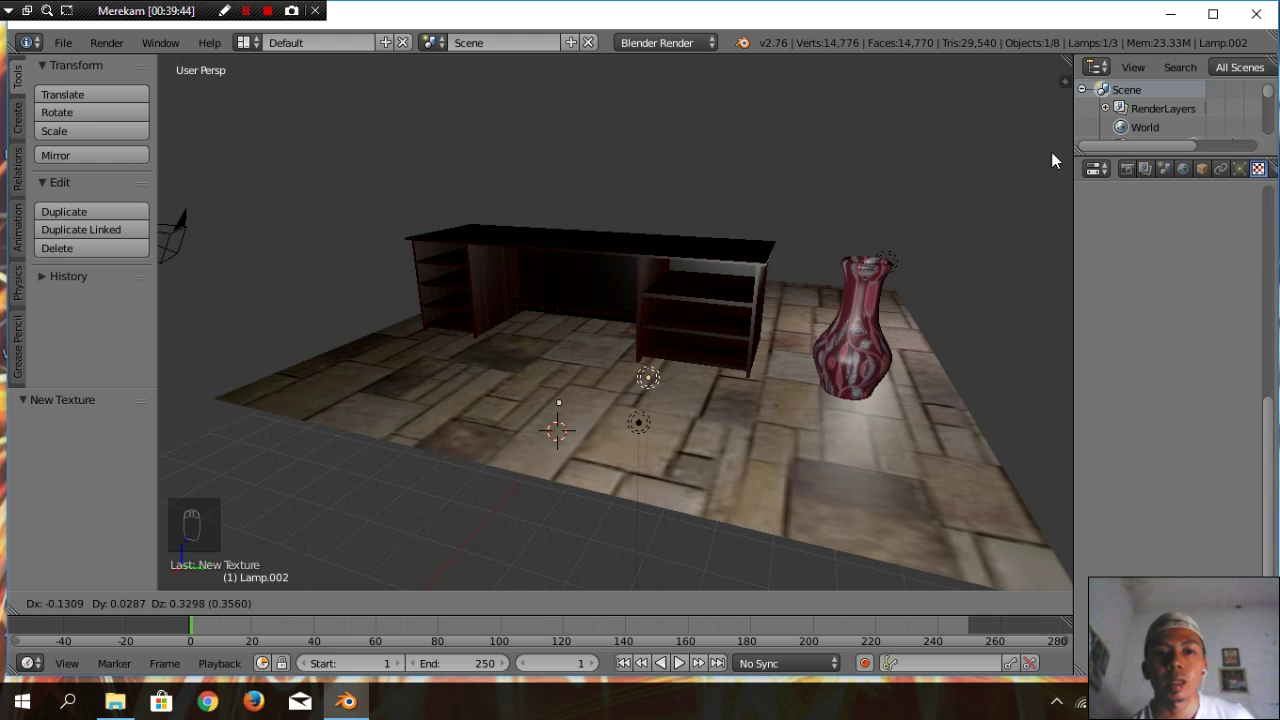
pyautogui.click(986, 157)
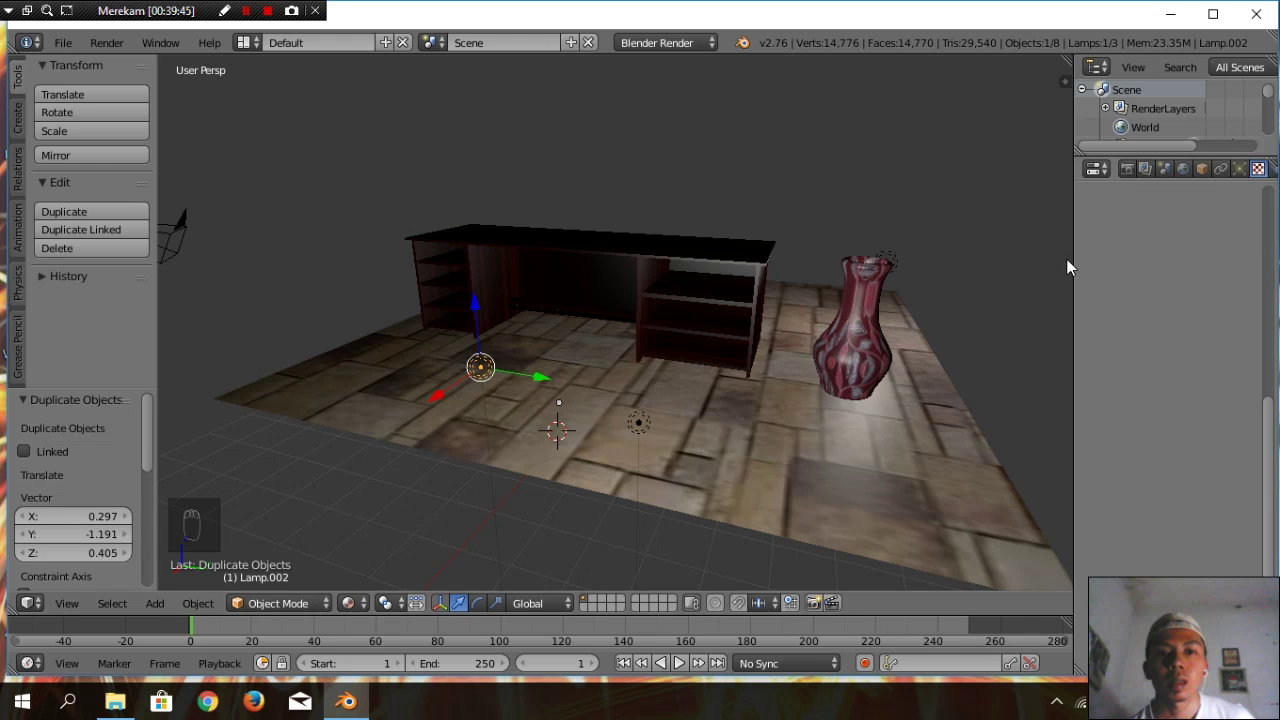
# Move the duplicated lamp high above the desk, finishing with a shift of about -5.72 units along X
pyautogui.moveTo(429, 397); pyautogui.dragTo(490, 335)
pyautogui.moveTo(543, 277); pyautogui.dragTo(581, 64)
pyautogui.moveTo(488, 121); pyautogui.dragTo(650, 122)
pyautogui.moveTo(820, 268)
pyautogui.mouseDown(button='middle')
pyautogui.moveTo(849, 277)
pyautogui.moveTo(814, 371)
pyautogui.moveTo(814, 275)
pyautogui.mouseUp(button='middle')
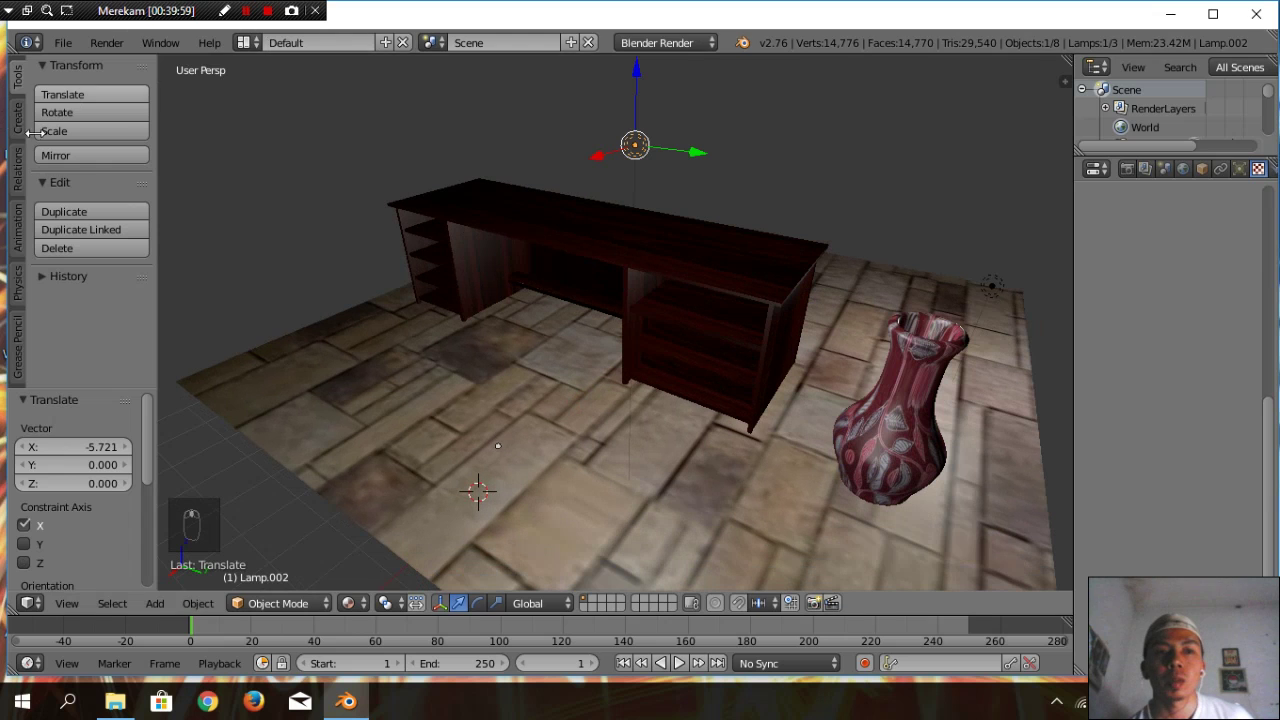
# Duplicate the selected lamp above the desk, offsetting the copy about -1.92, 2.06, 0.83 units
pyautogui.click(70, 210)
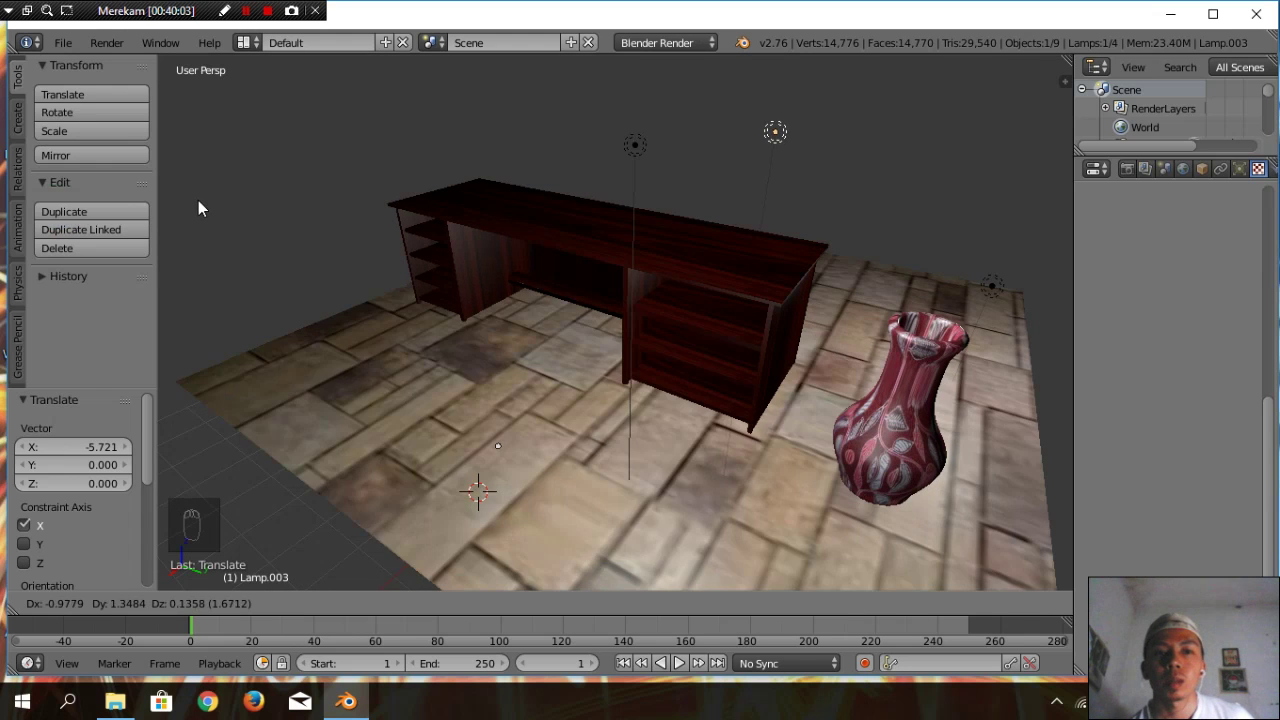
pyautogui.click(292, 140)
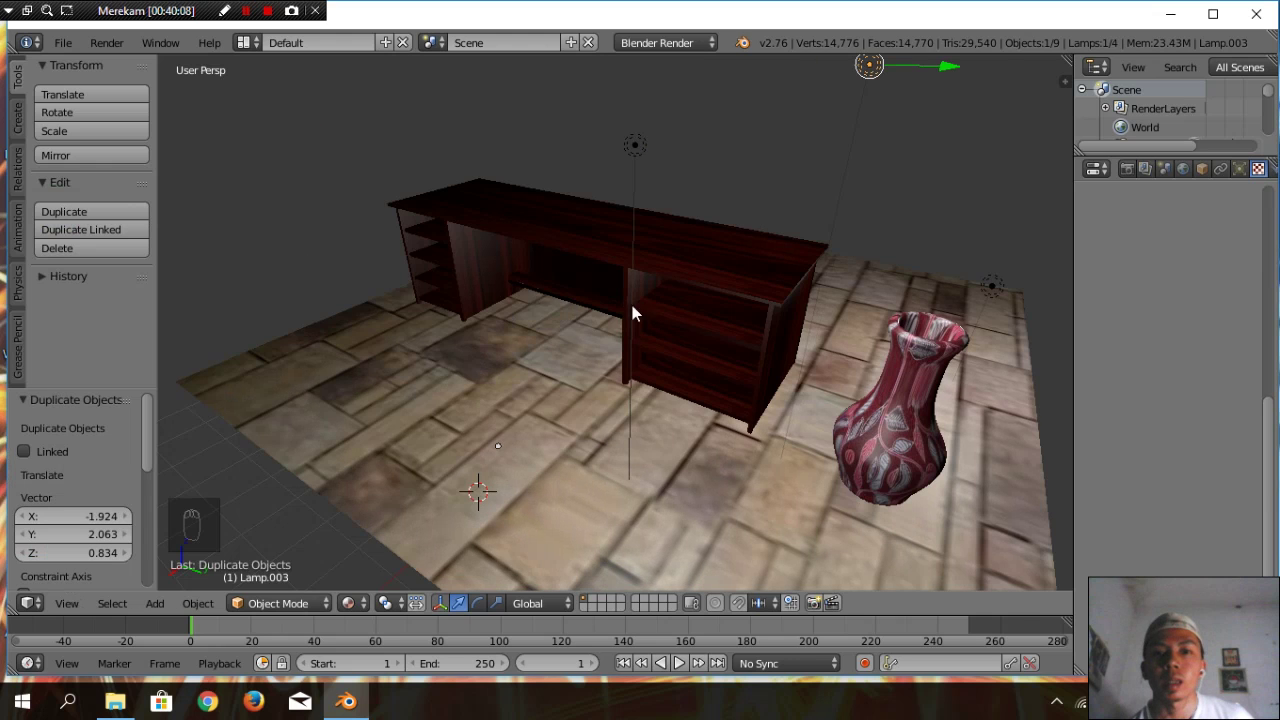
pyautogui.moveTo(798, 429); pyautogui.dragTo(896, 400, button='middle')
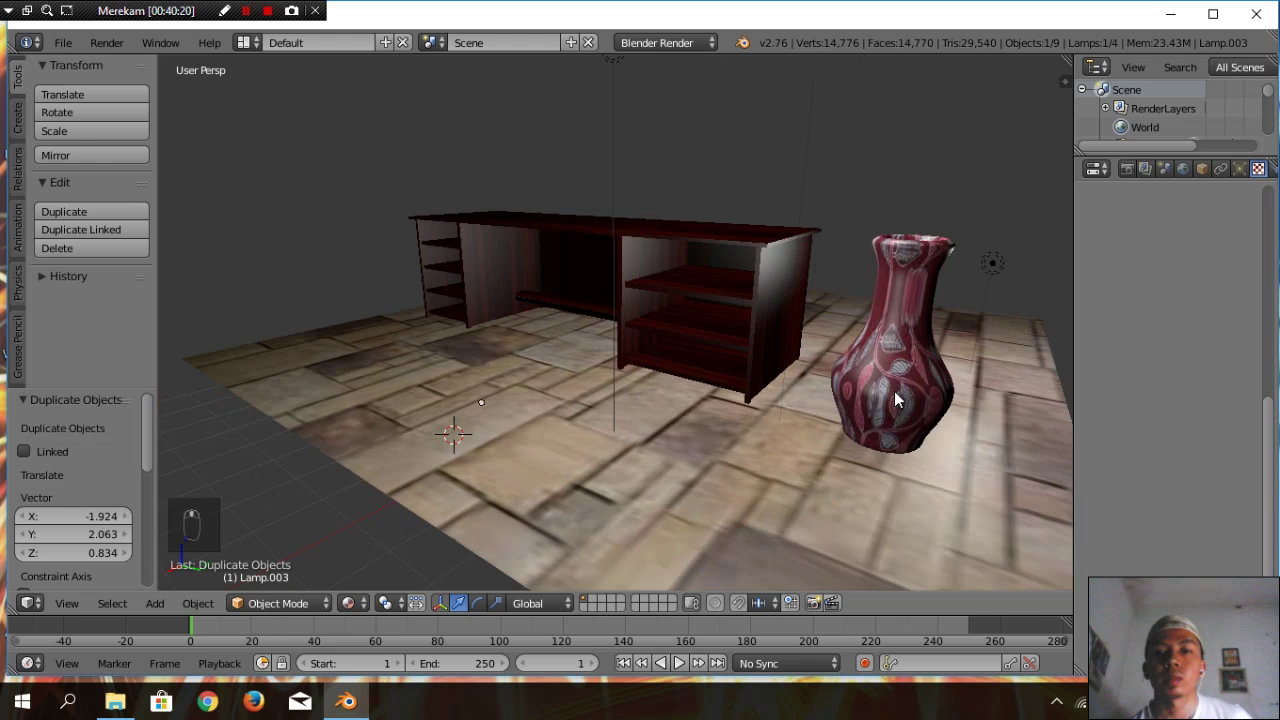
pyautogui.scroll(3, 899, 390)
pyautogui.scroll(-2, 899, 390)
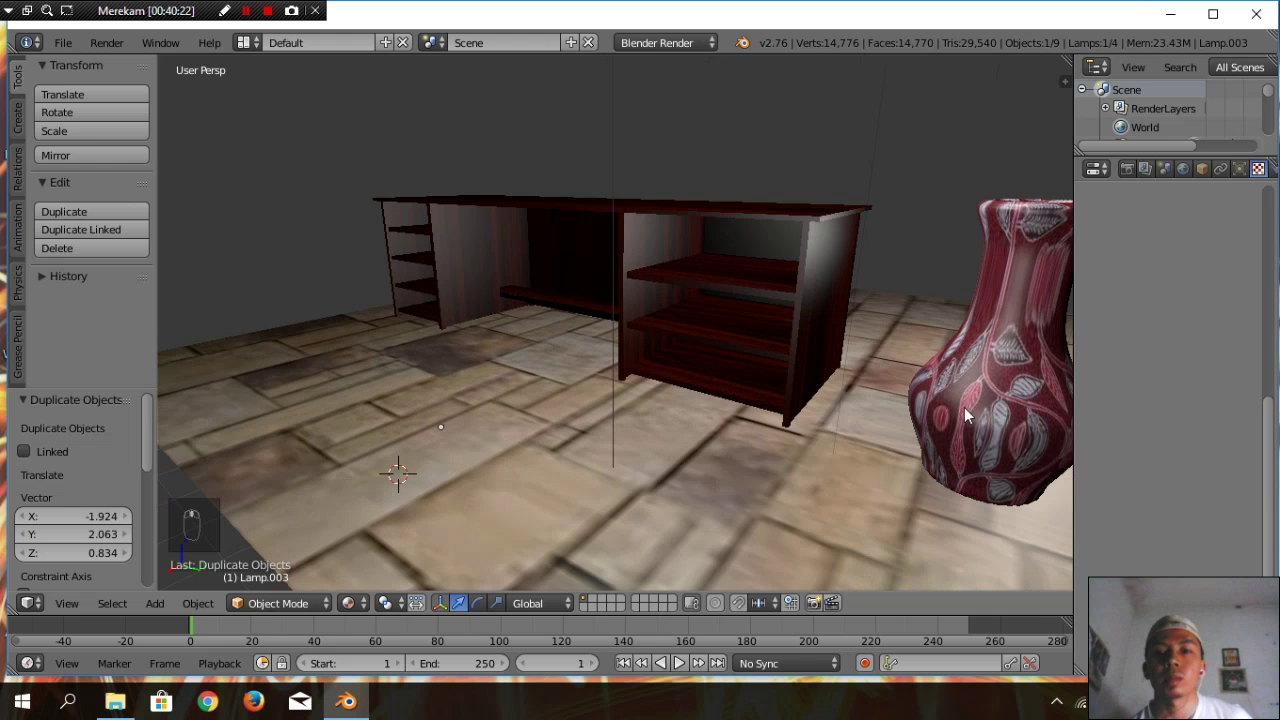
pyautogui.scroll(-2, 864, 447)
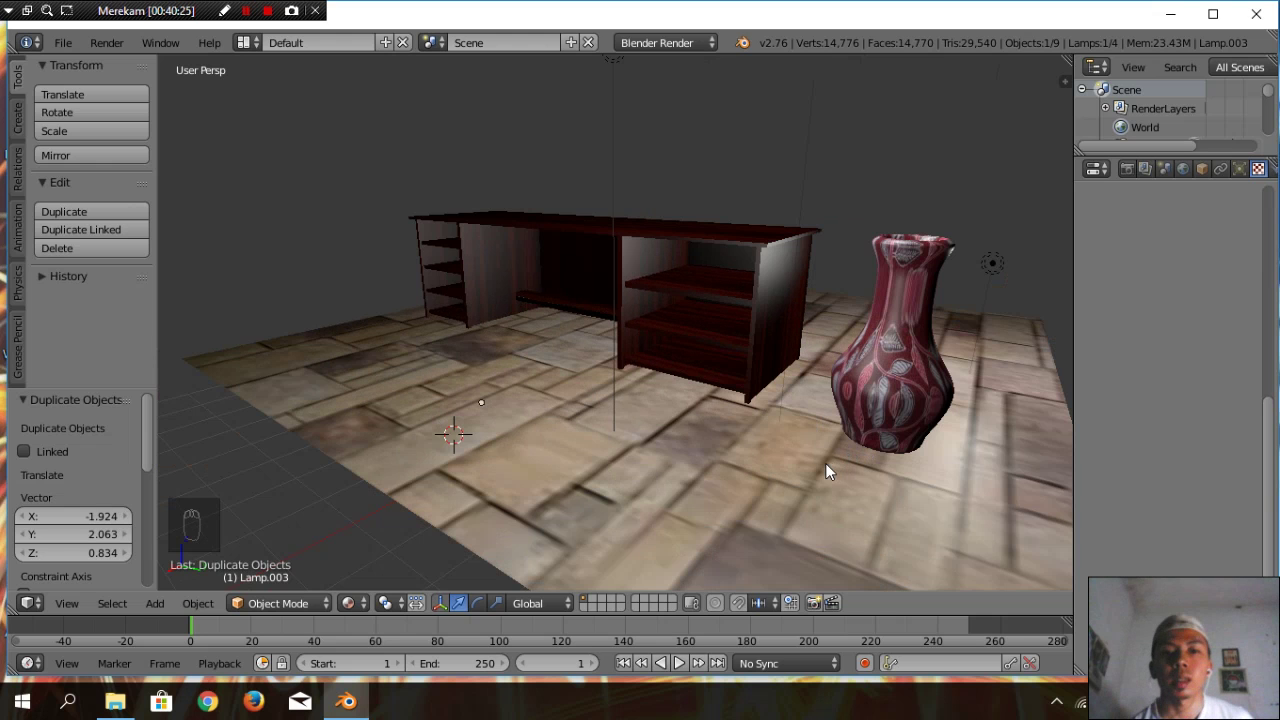
# Switch to the camera view and enable Lock Camera to View
pyautogui.press('KP_0')
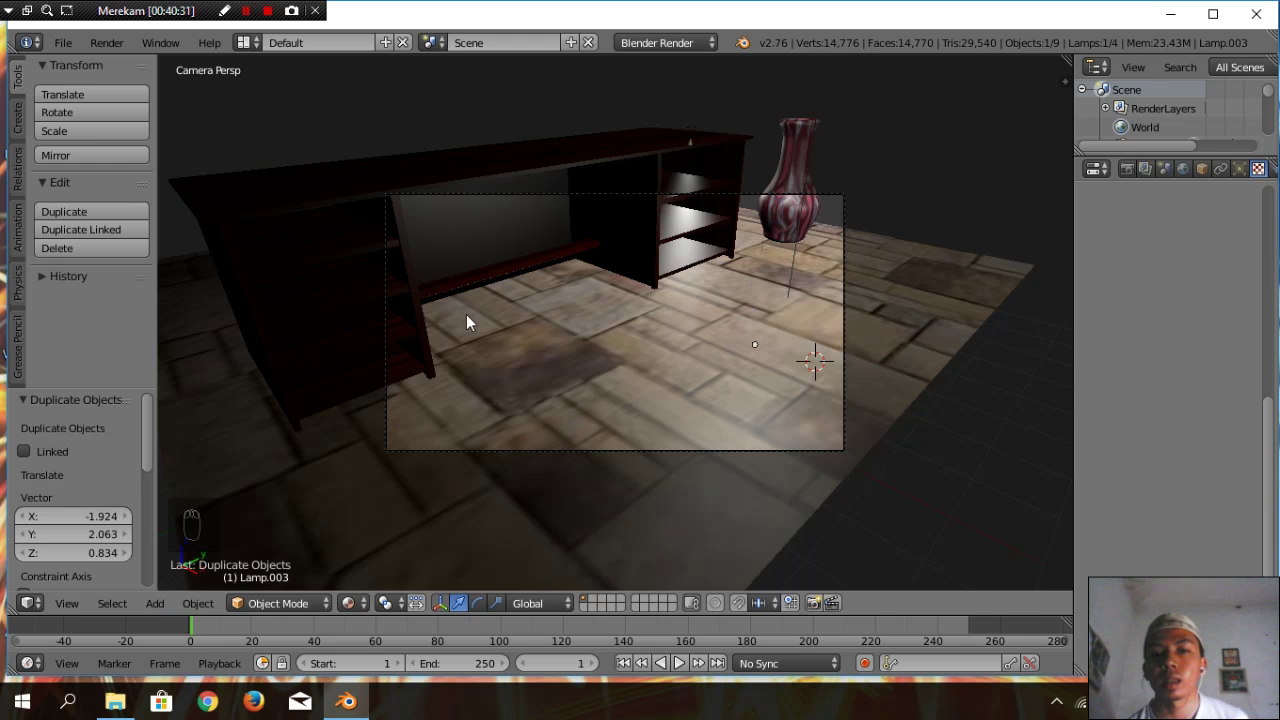
pyautogui.scroll(-3, 531, 362)
pyautogui.scroll(4, 546, 354)
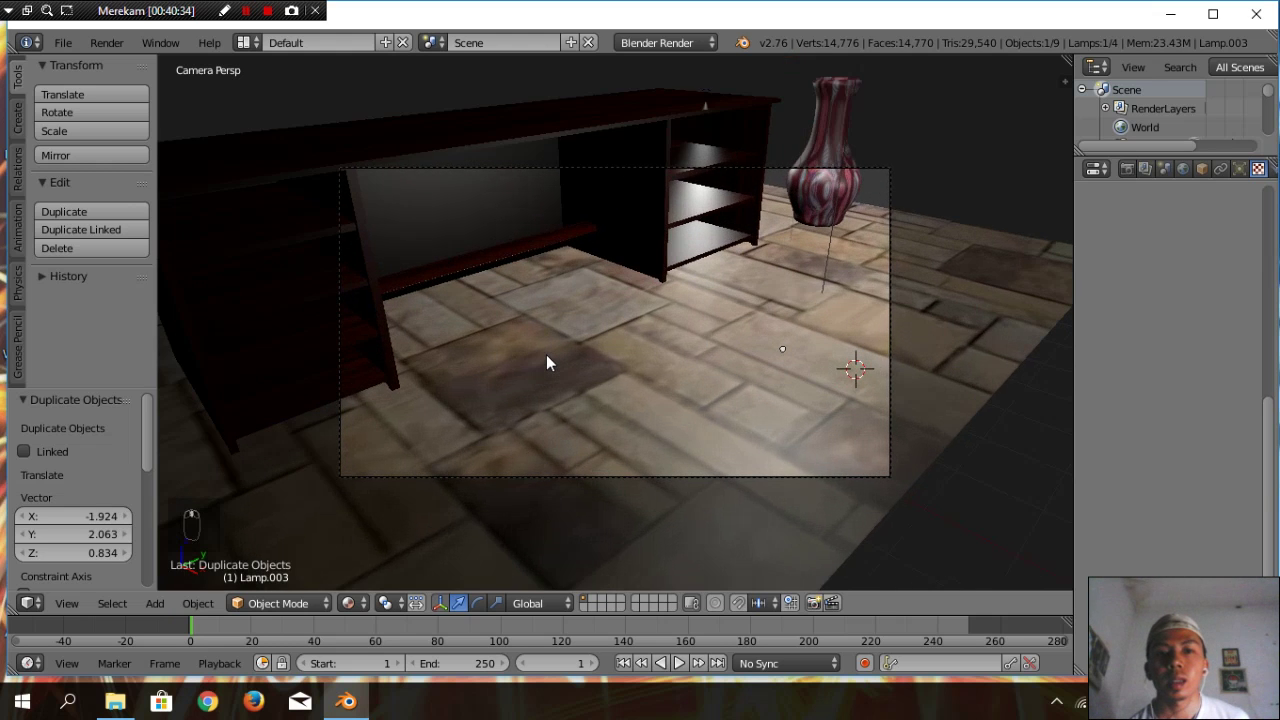
pyautogui.scroll(-4, 546, 355)
pyautogui.scroll(4, 546, 355)
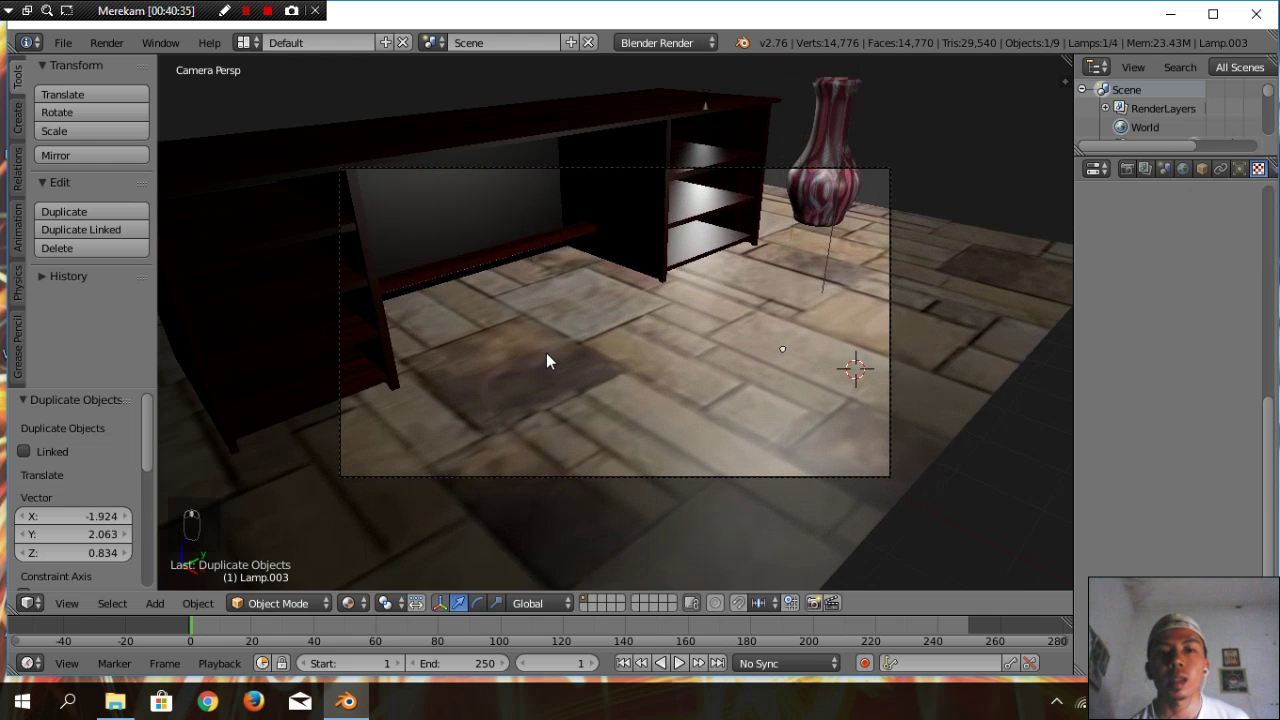
pyautogui.scroll(-2, 546, 360)
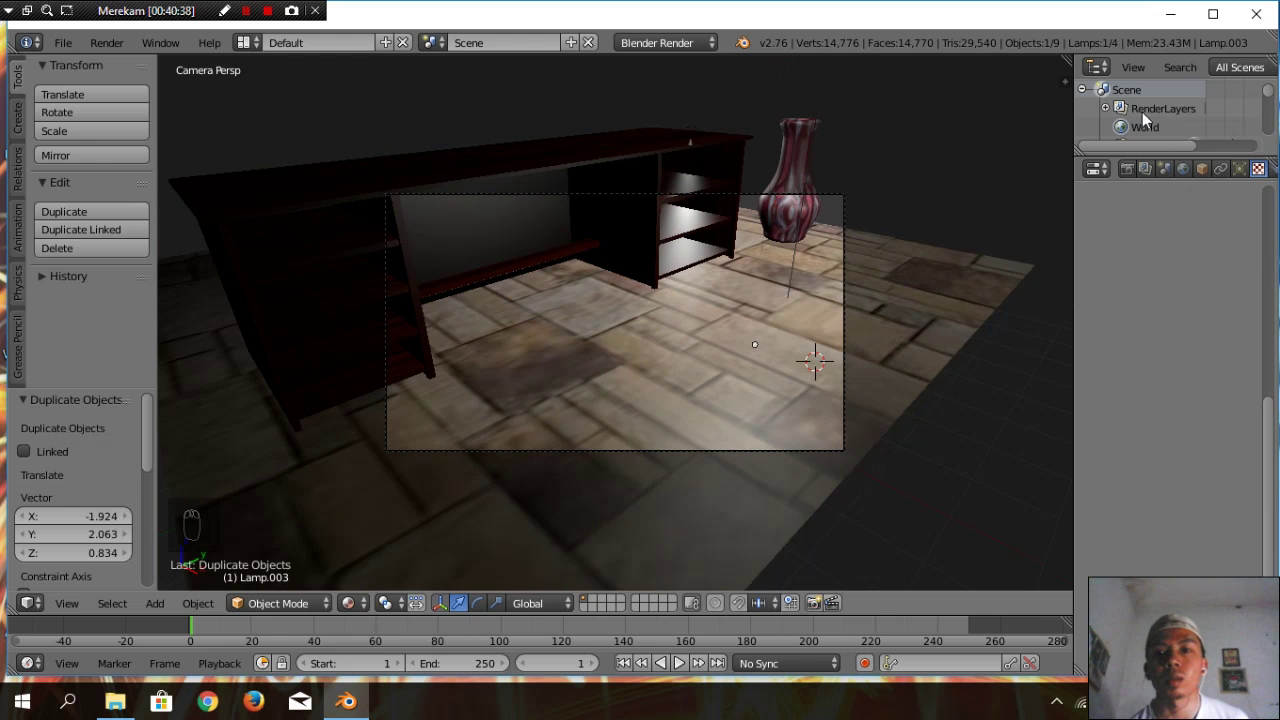
pyautogui.click(1065, 79)
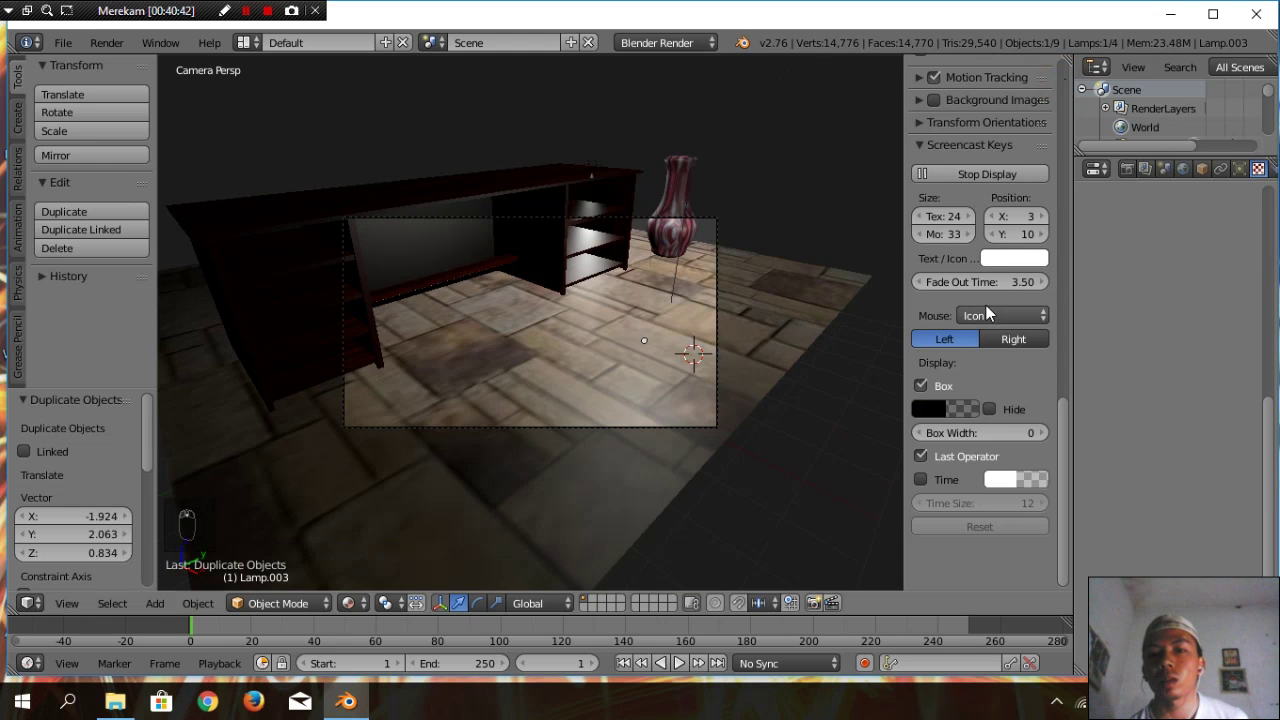
pyautogui.scroll(6, 964, 323)
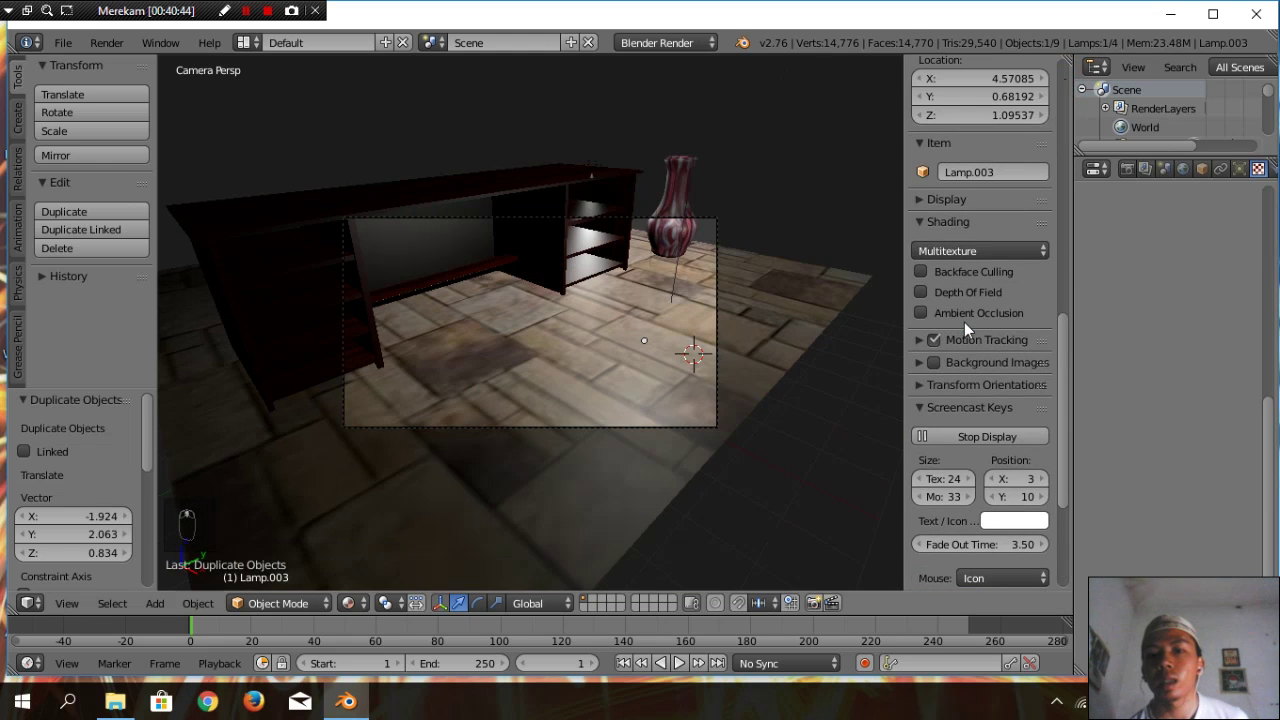
pyautogui.scroll(8, 964, 322)
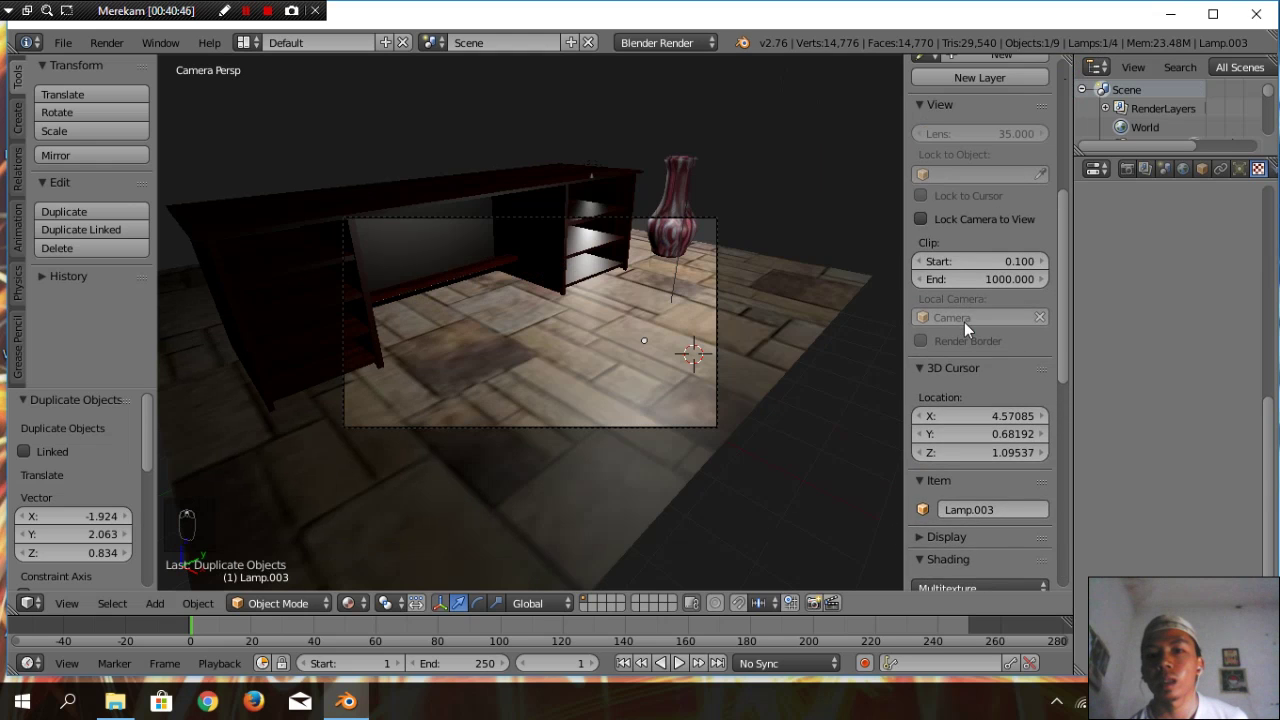
pyautogui.scroll(3, 964, 322)
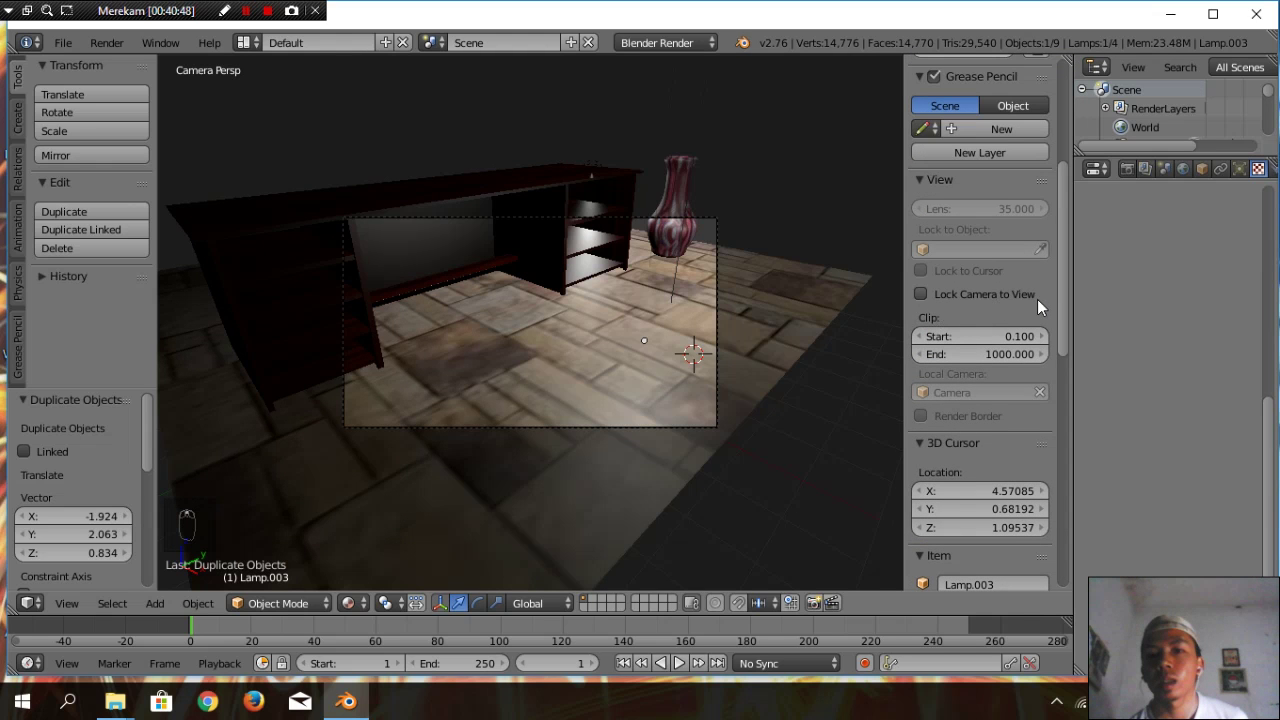
pyautogui.click(920, 294)
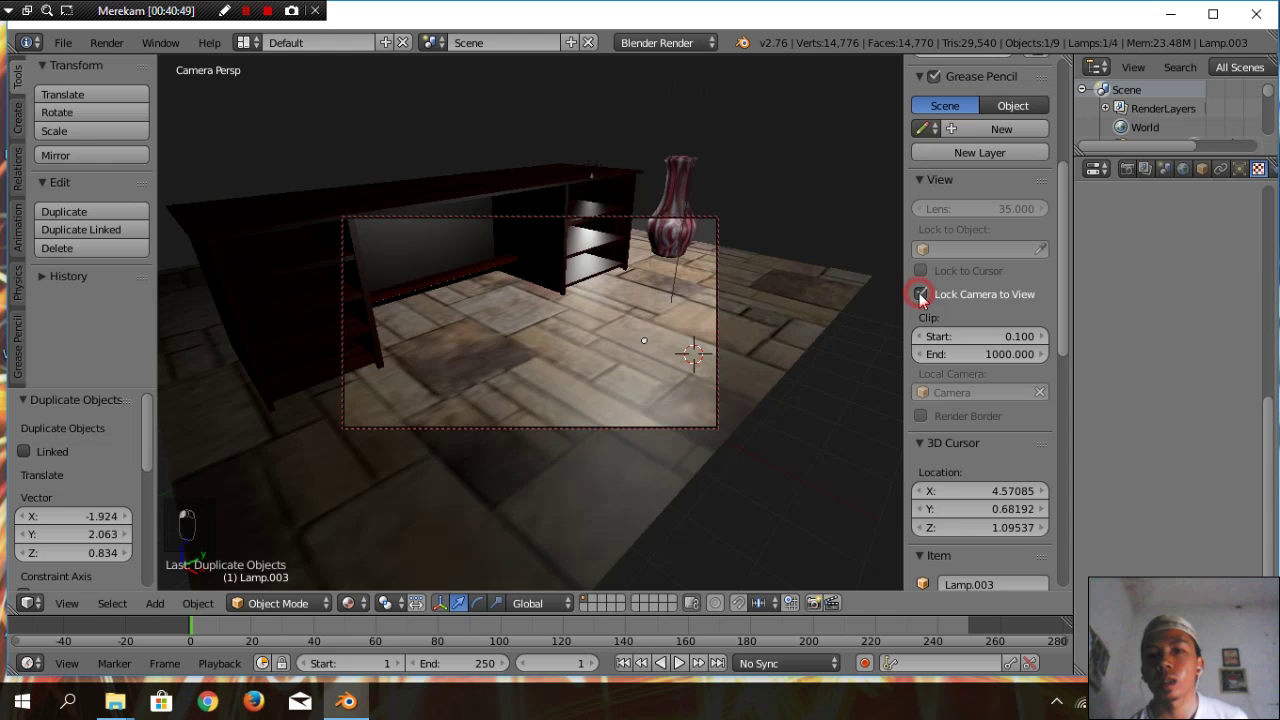
# Pull the camera back and swing it around to frame the desk's open front with the vase beside it
pyautogui.scroll(-6, 447, 281)
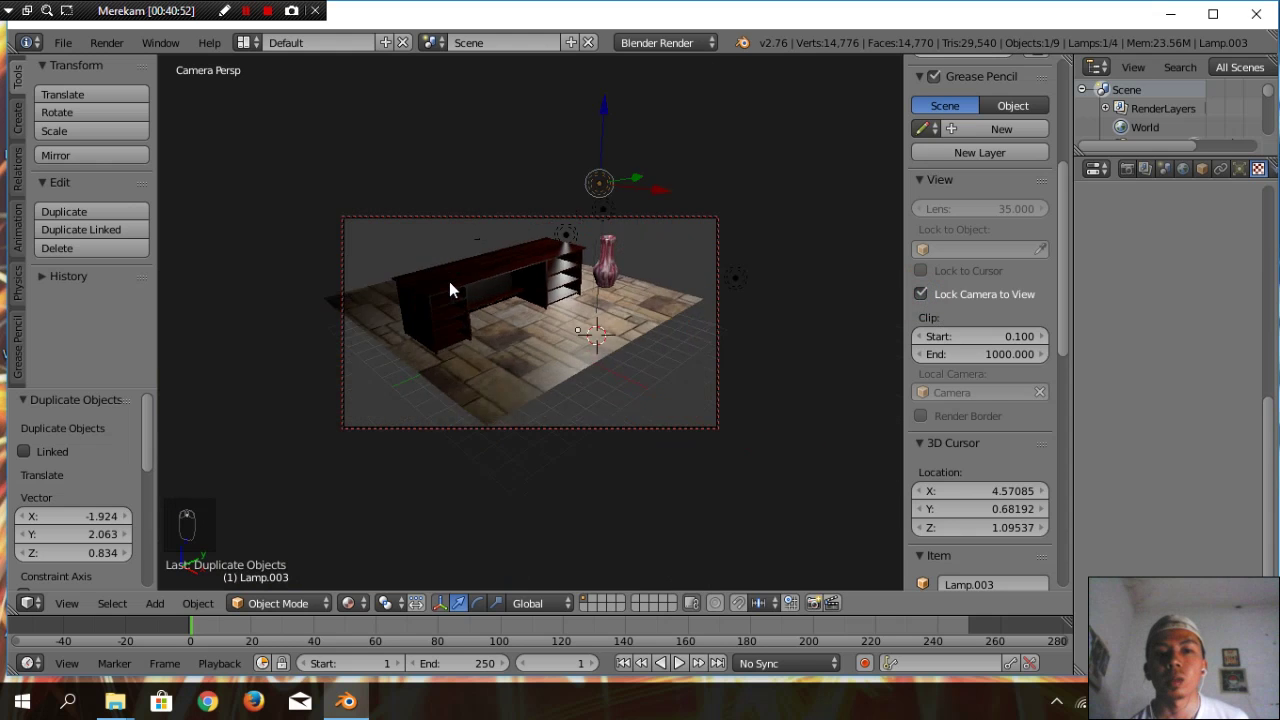
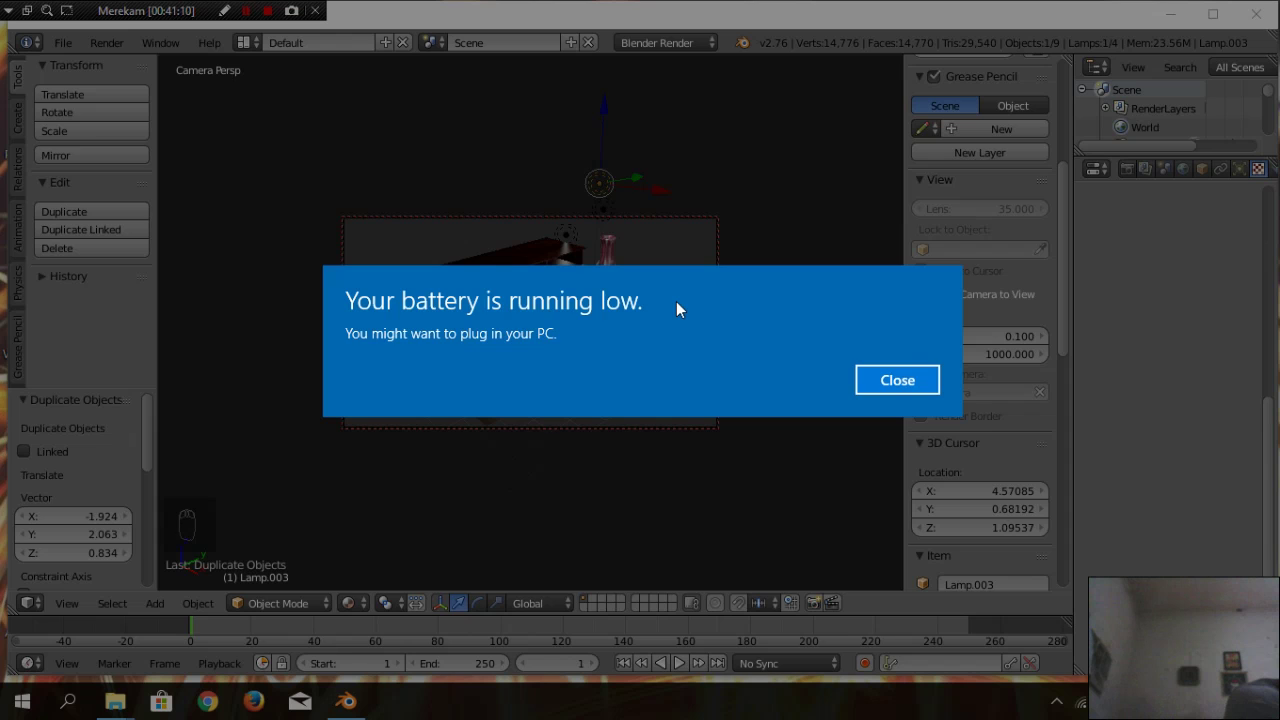
pyautogui.press('Escape')
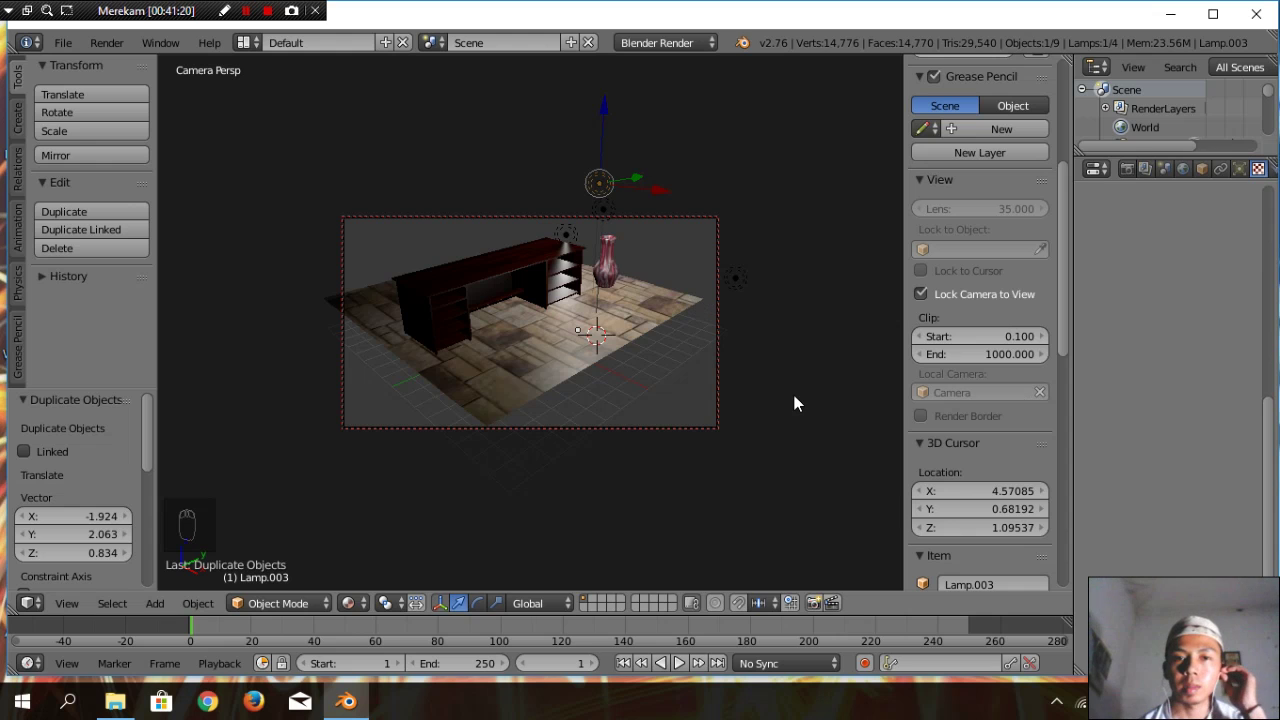
pyautogui.moveTo(684, 370); pyautogui.dragTo(460, 325, button='middle')
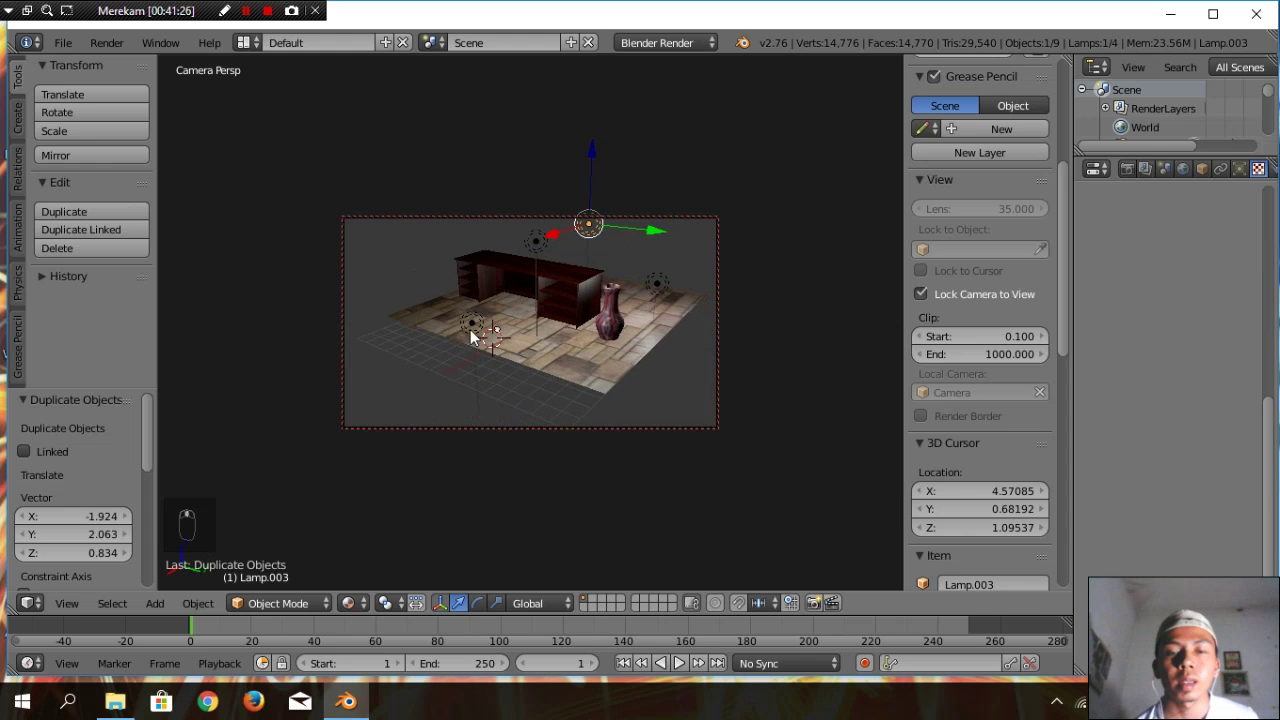
pyautogui.scroll(3, 612, 389)
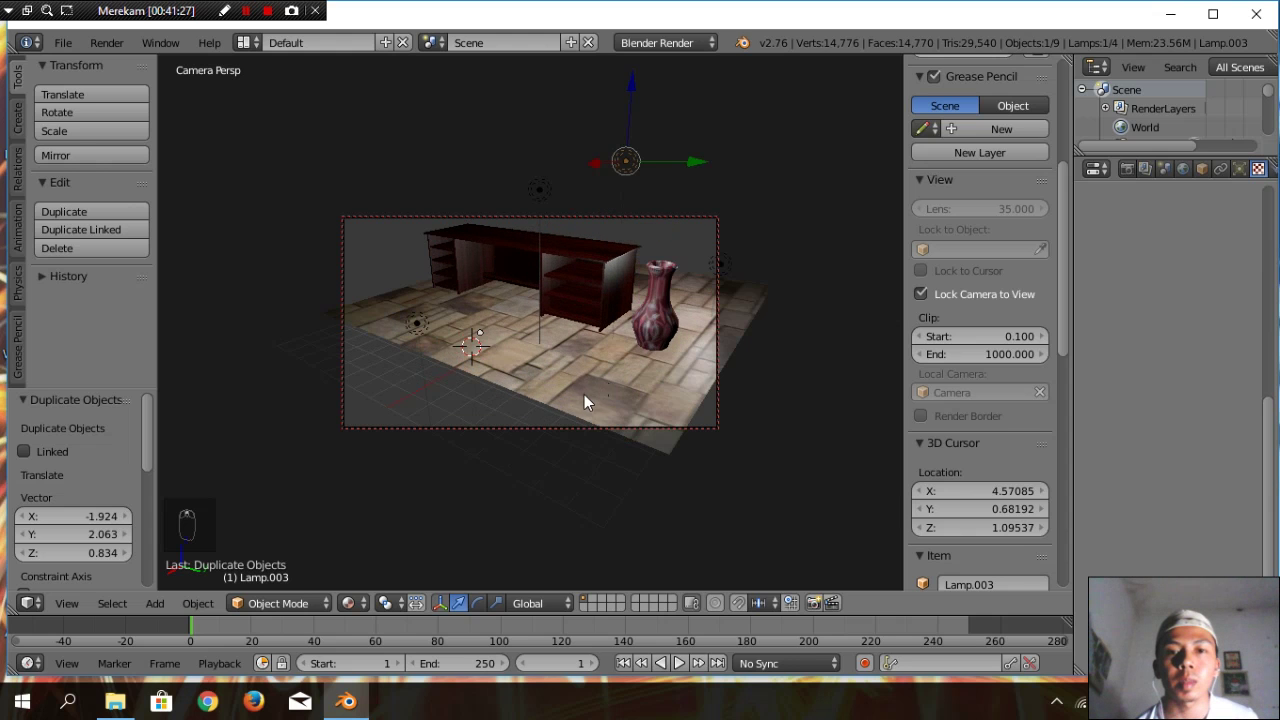
pyautogui.moveTo(603, 391)
pyautogui.mouseDown(button='middle')
pyautogui.moveTo(608, 371)
pyautogui.moveTo(557, 385)
pyautogui.moveTo(584, 399)
pyautogui.moveTo(592, 379)
pyautogui.mouseUp(button='middle')
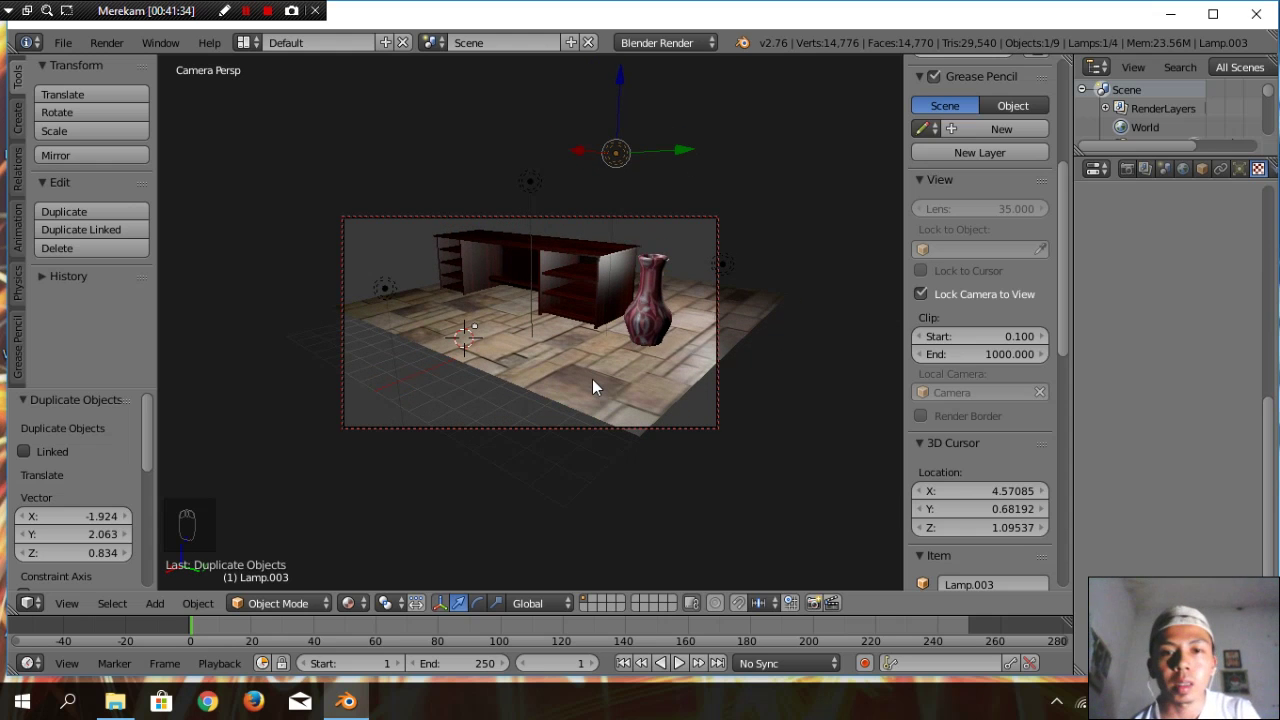
pyautogui.keyDown('shift'); pyautogui.scroll(-2, 592, 379); pyautogui.keyUp('shift')
pyautogui.keyDown('shift'); pyautogui.scroll(2, 592, 379); pyautogui.keyUp('shift')
pyautogui.keyDown('shift'); pyautogui.scroll(2, 592, 379); pyautogui.keyUp('shift')
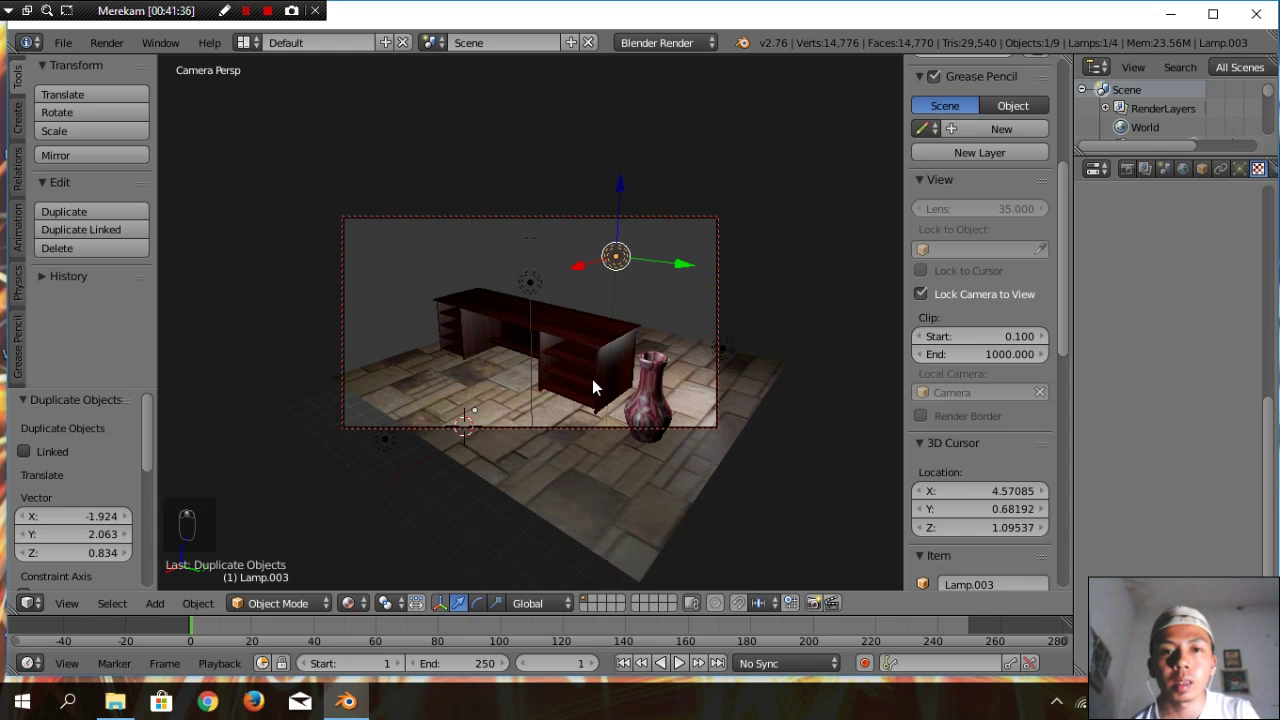
pyautogui.keyDown('shift'); pyautogui.scroll(-2, 593, 379); pyautogui.keyUp('shift')
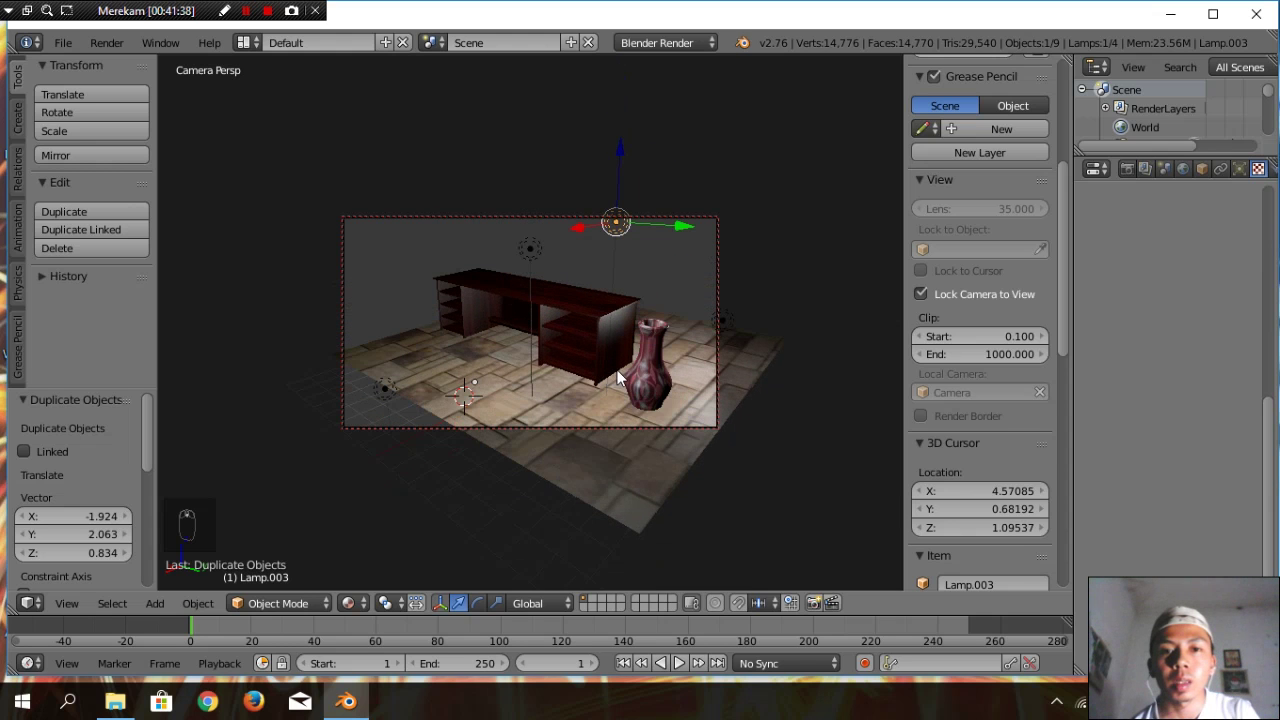
# Duplicate the lamp above the middle of the desk, offsetting the copy about -1.82, 1.78, 0.53 units
pyautogui.rightClick(535, 252)
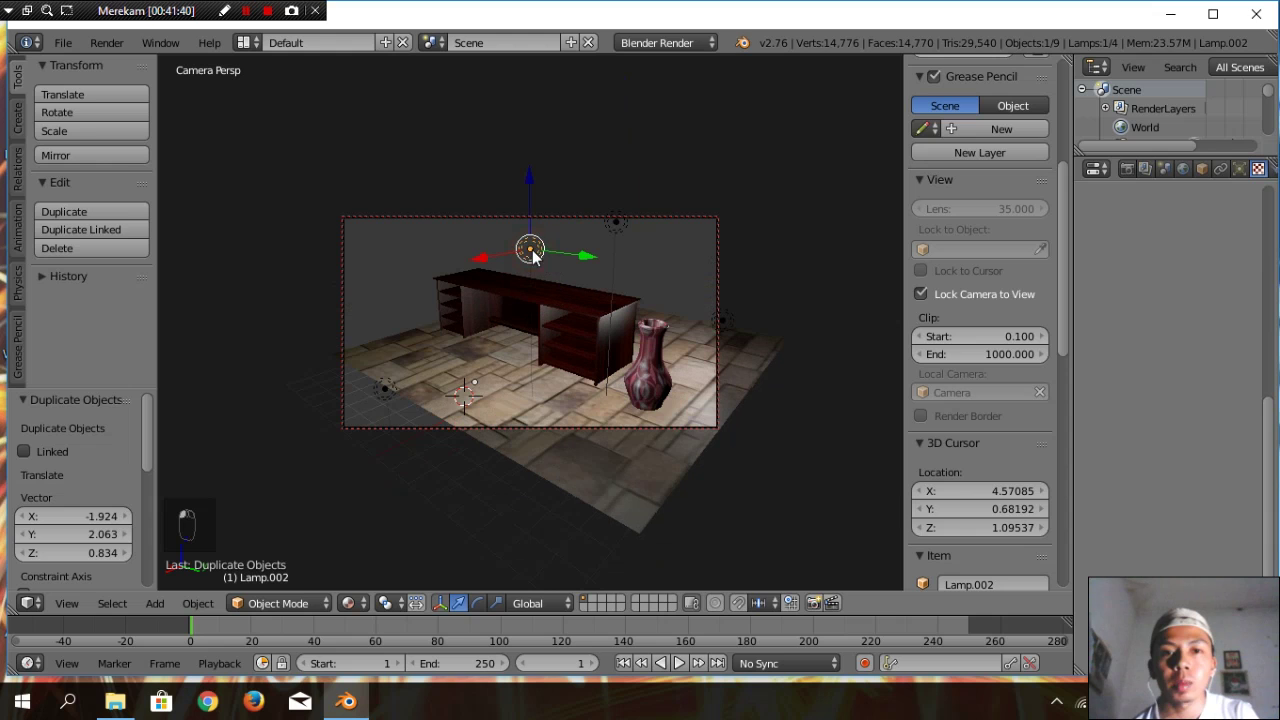
pyautogui.click(76, 212)
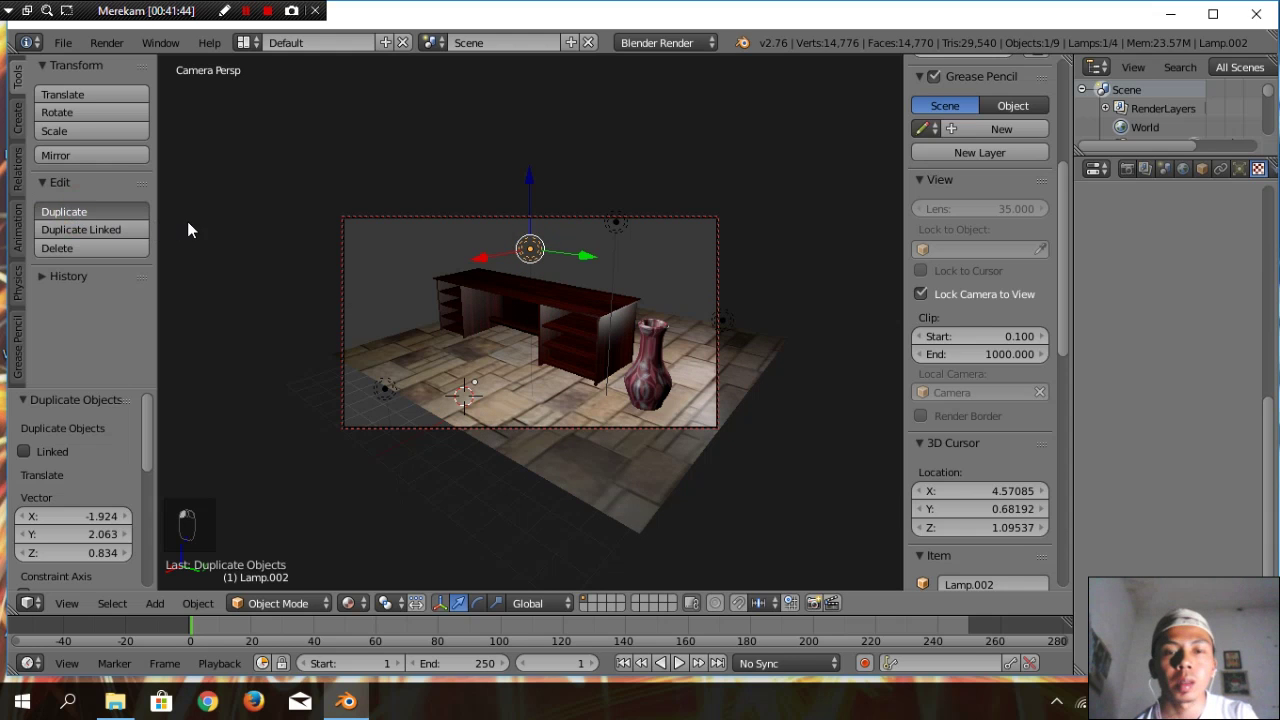
pyautogui.hotkey('shift', 'd')
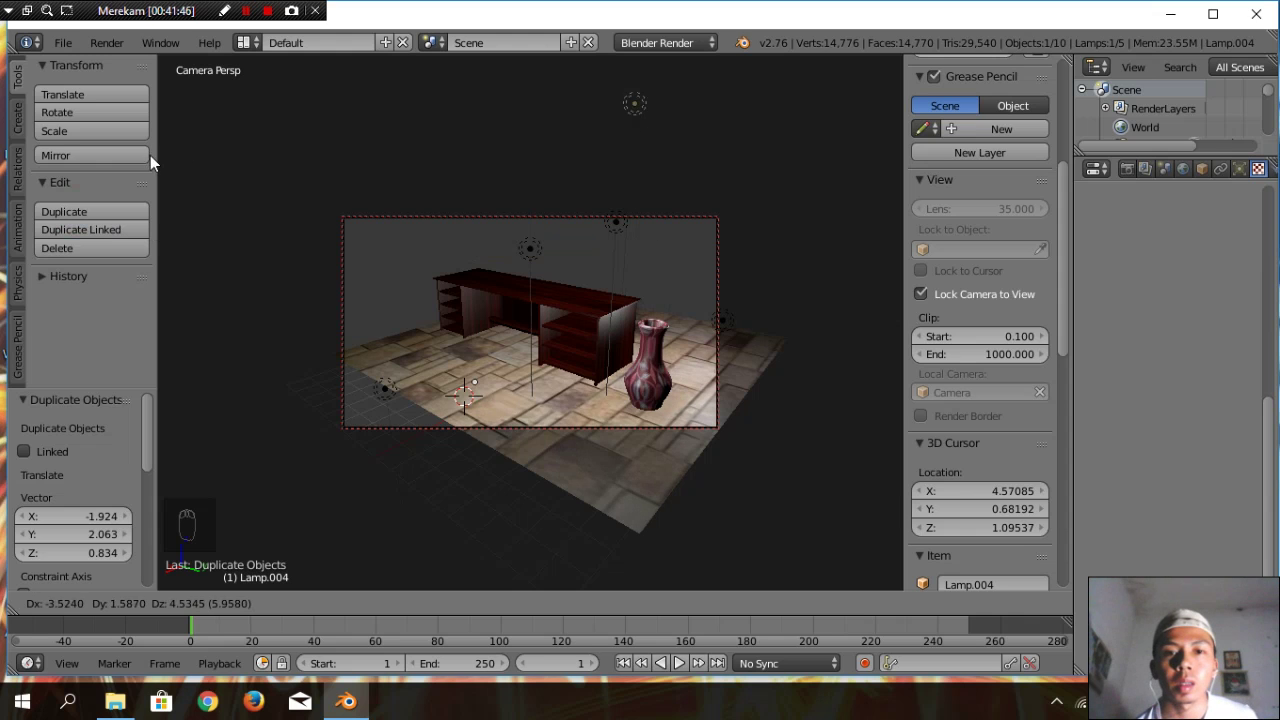
pyautogui.click(152, 198)
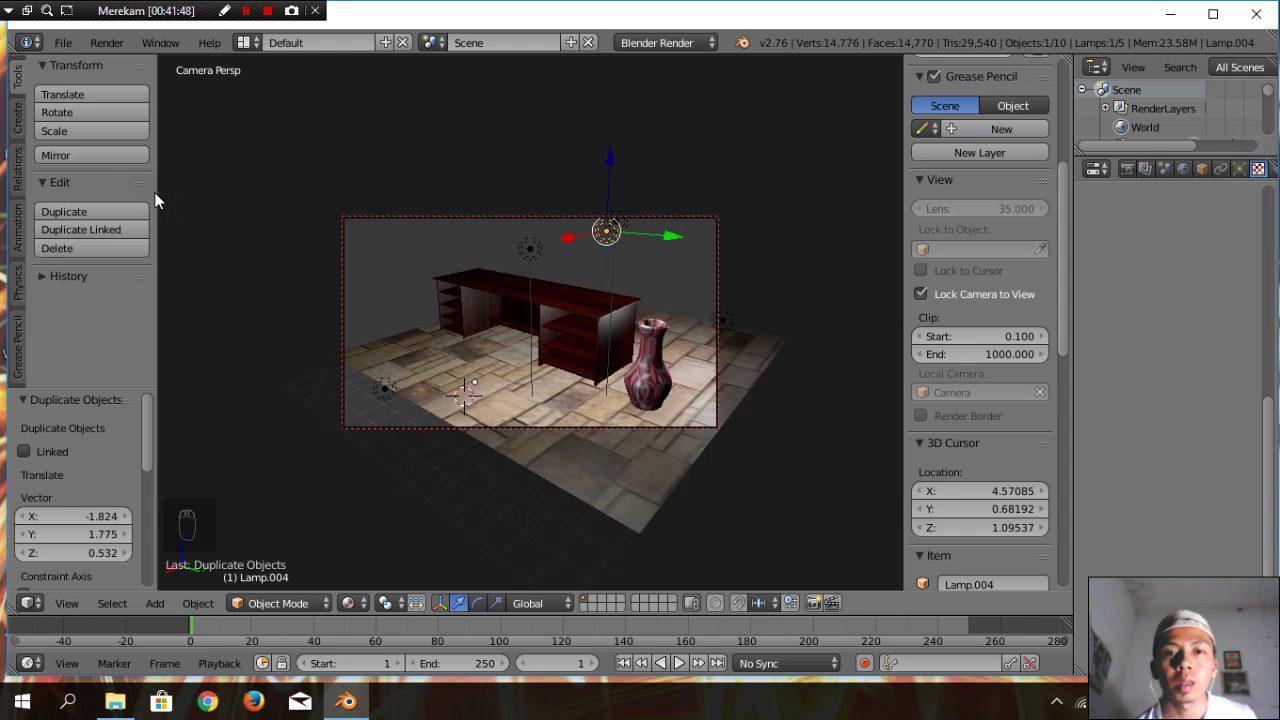
# Move the new lamp copy high above the desk, finishing with a shift of about -5.95 units along X
pyautogui.moveTo(678, 238)
pyautogui.mouseDown()
pyautogui.moveTo(703, 254)
pyautogui.moveTo(583, 216)
pyautogui.moveTo(677, 240)
pyautogui.mouseUp()
pyautogui.moveTo(580, 236); pyautogui.dragTo(651, 217)
pyautogui.moveTo(757, 222); pyautogui.dragTo(630, 129)
pyautogui.moveTo(737, 134)
pyautogui.mouseDown()
pyautogui.moveTo(771, 123)
pyautogui.moveTo(742, 122)
pyautogui.mouseUp()
pyautogui.moveTo(668, 142); pyautogui.dragTo(569, 104)
pyautogui.moveTo(663, 120); pyautogui.dragTo(579, 133)
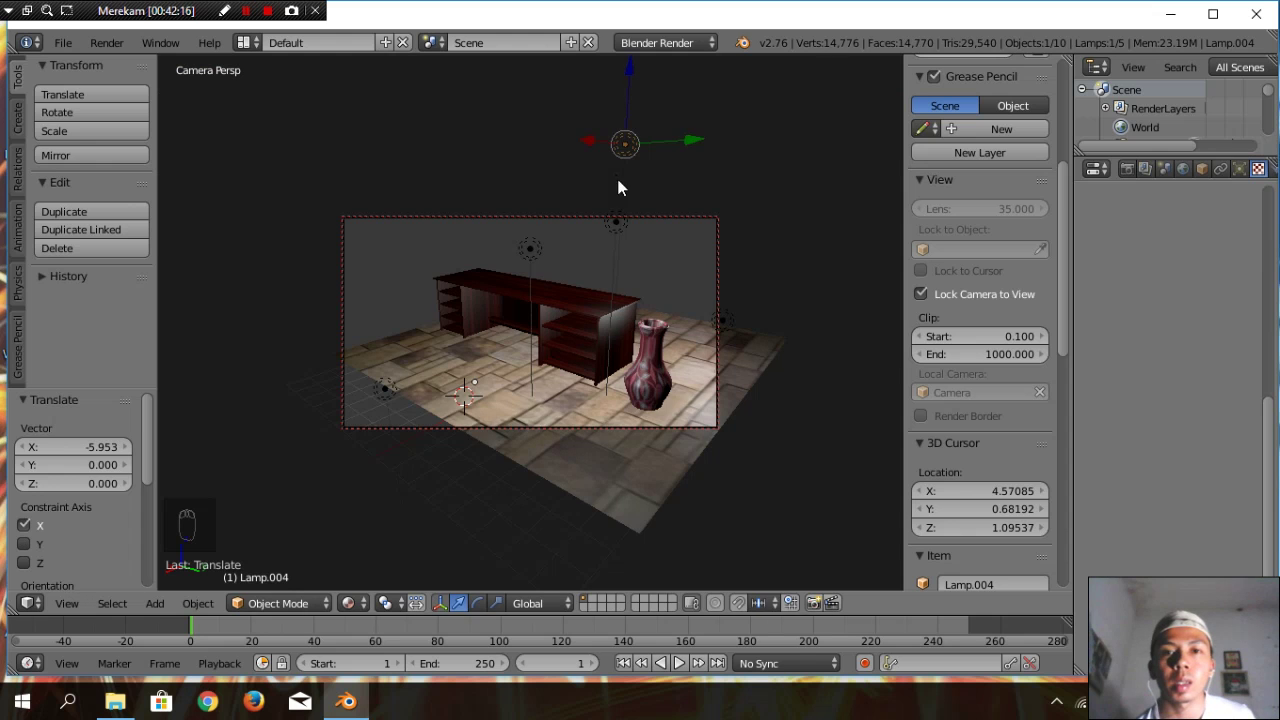
# Fine-tune the camera's distance and angle so the desk and vase both sit fully inside the frame
pyautogui.scroll(4, 627, 201)
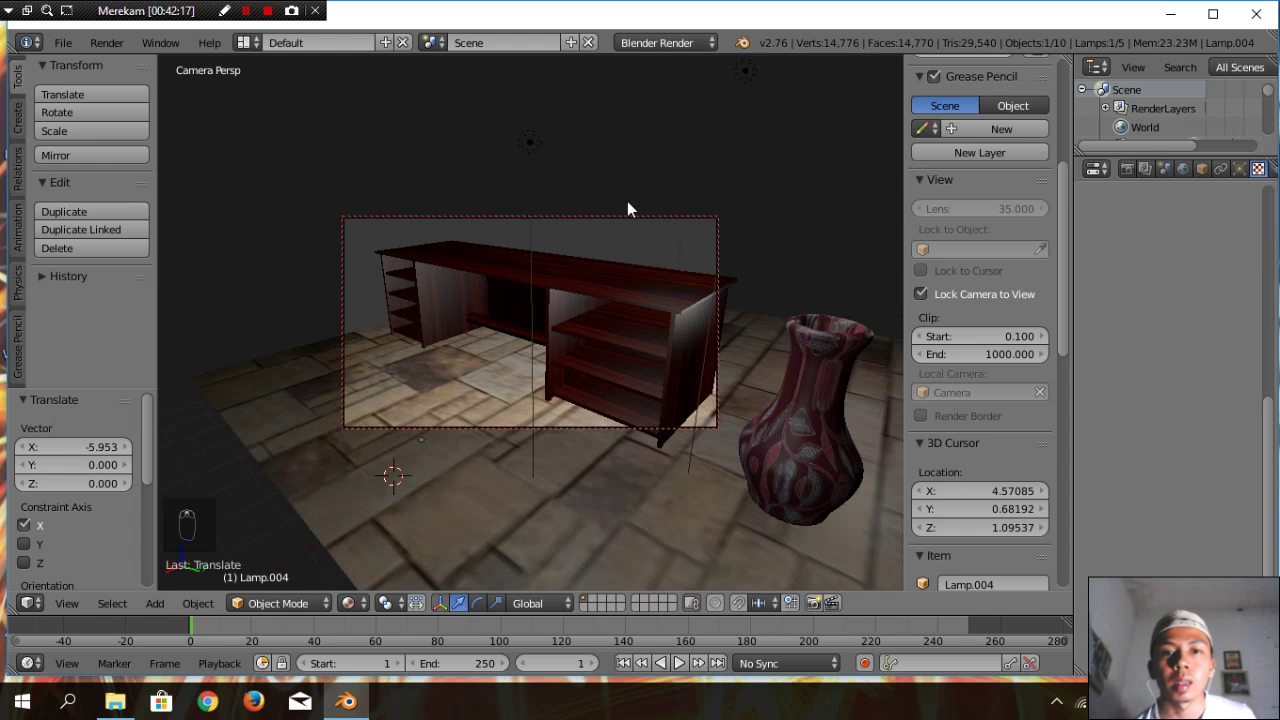
pyautogui.scroll(-5, 627, 201)
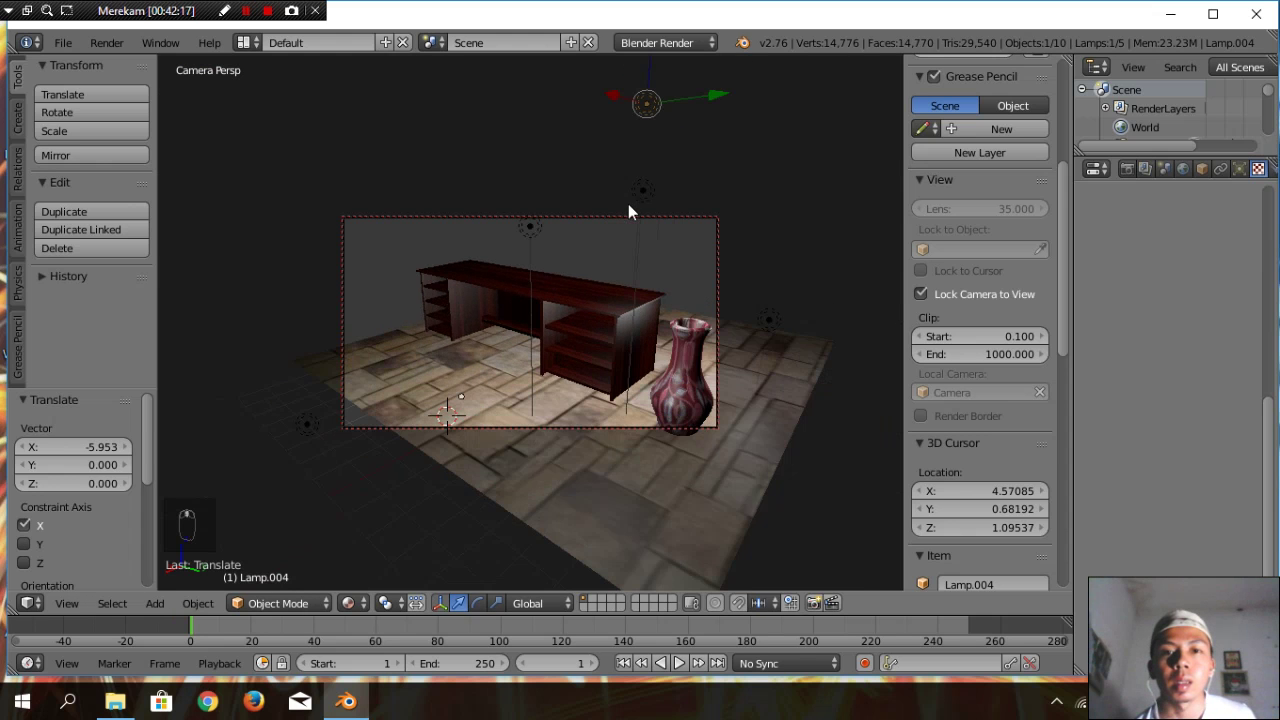
pyautogui.moveTo(648, 265); pyautogui.dragTo(607, 370, button='middle')
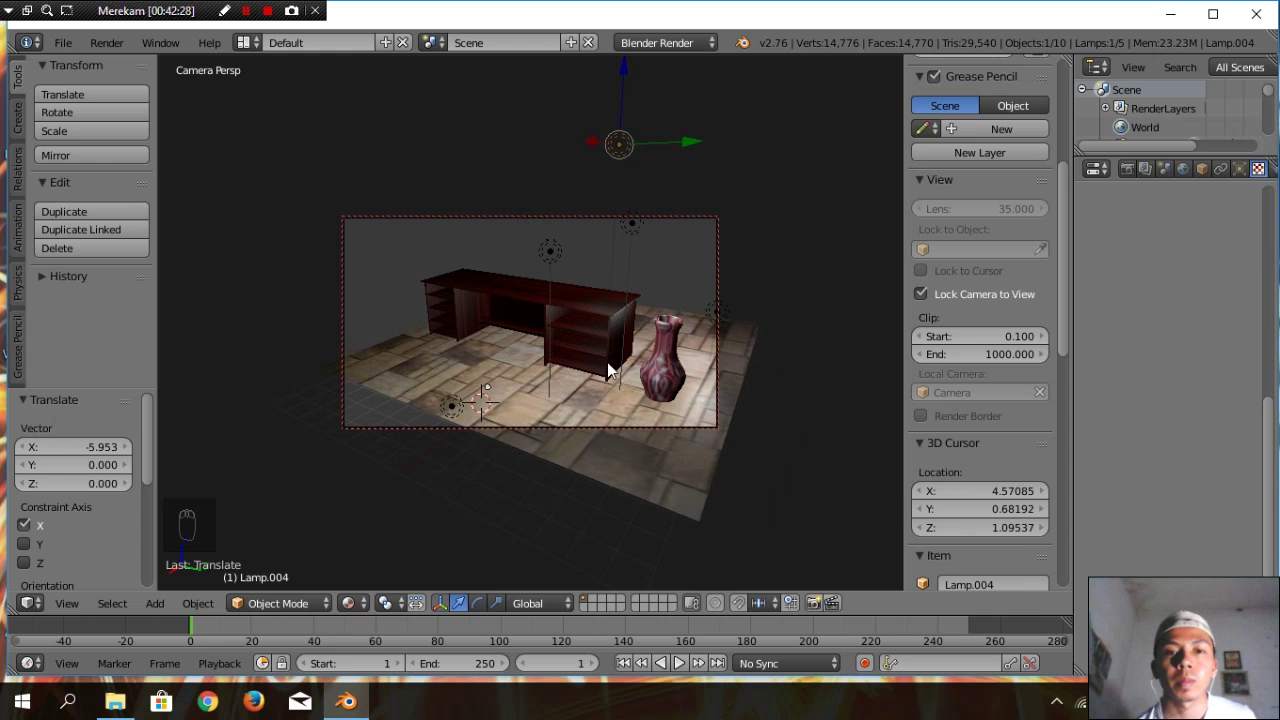
# In front view, slide the original lamp along X over the desk, raise it, and shift it about -10.94 units along Y
pyautogui.press('KP_1')
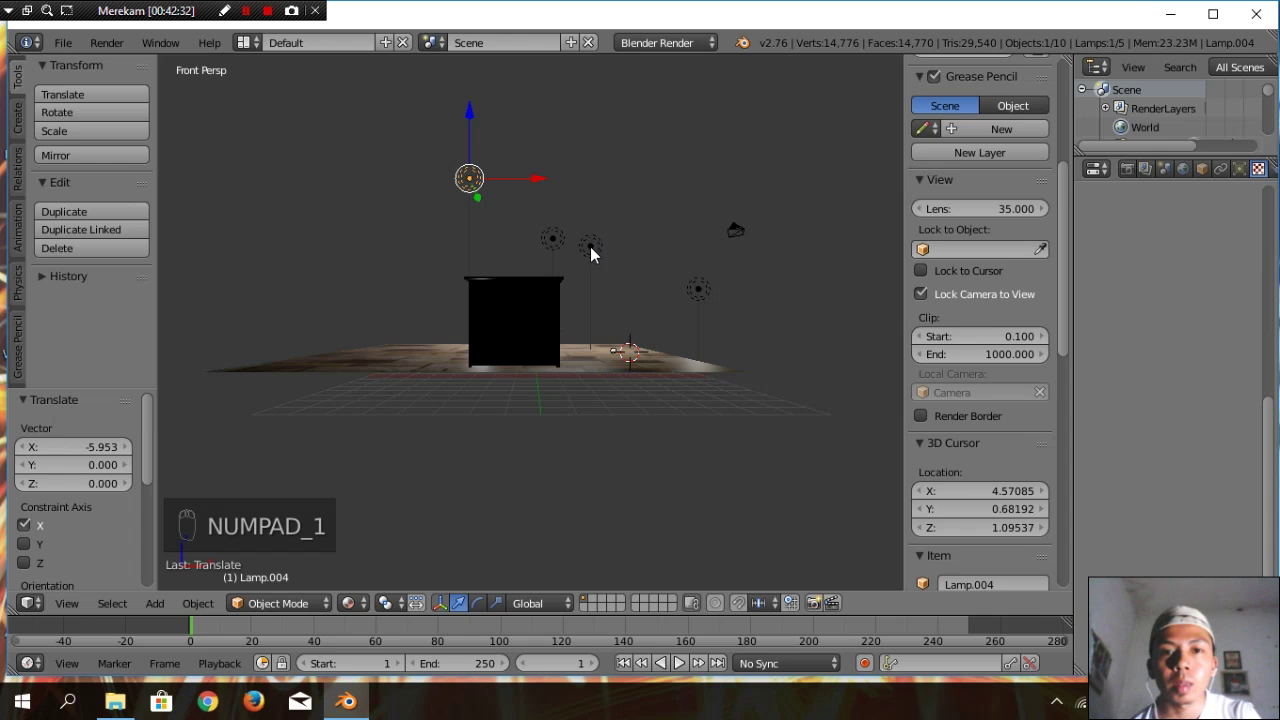
pyautogui.rightClick(700, 290)
pyautogui.press('g')
pyautogui.press('x')
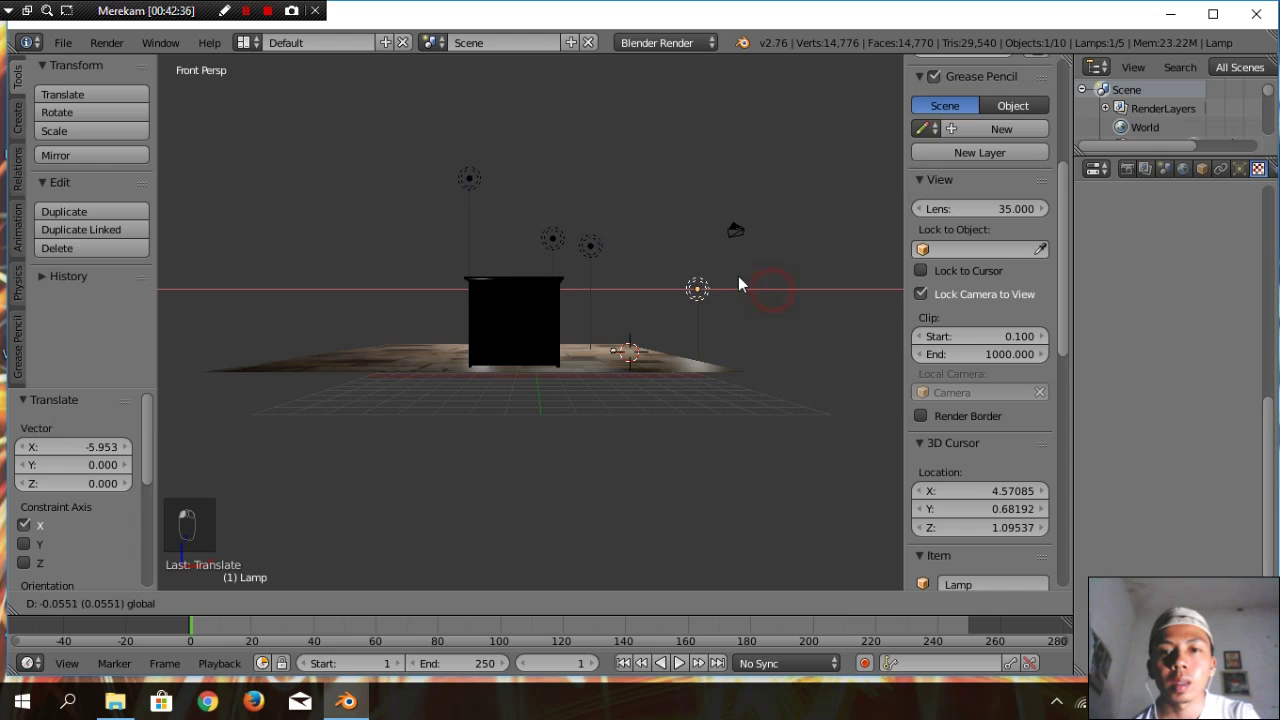
pyautogui.click(601, 261)
pyautogui.moveTo(526, 222); pyautogui.dragTo(550, 95)
pyautogui.moveTo(528, 178); pyautogui.dragTo(560, 132)
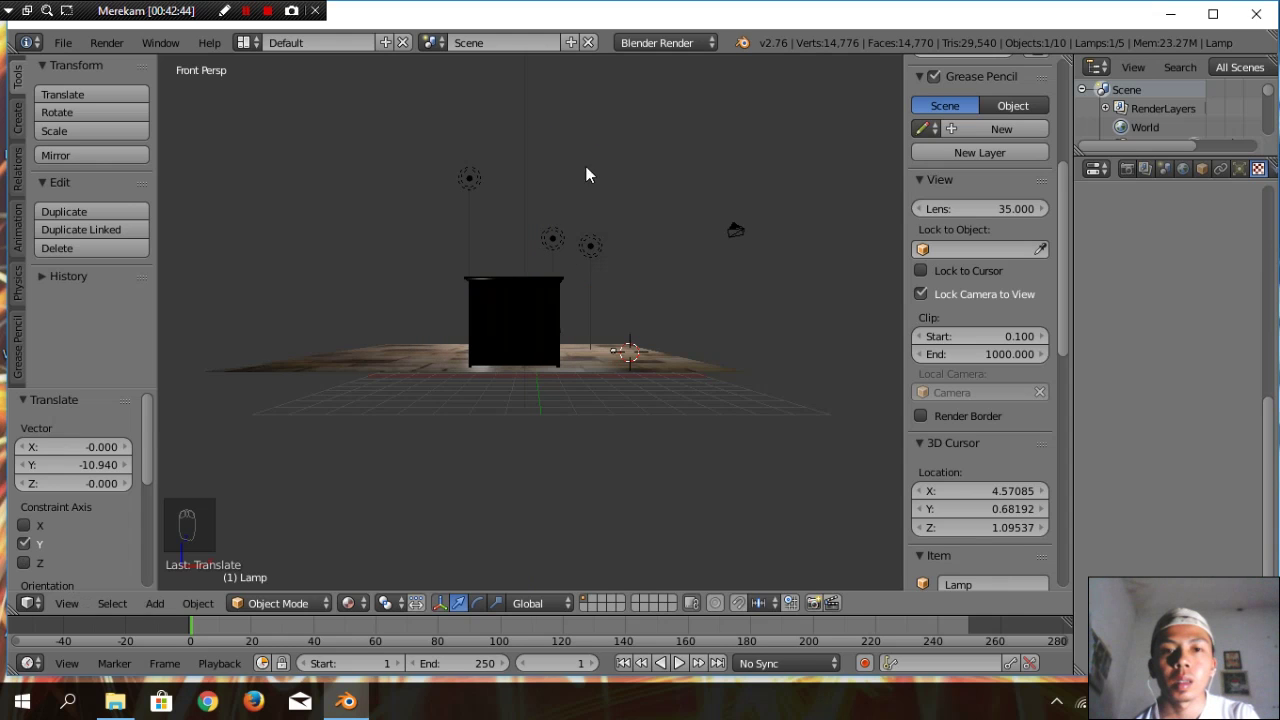
pyautogui.press('KP_3')
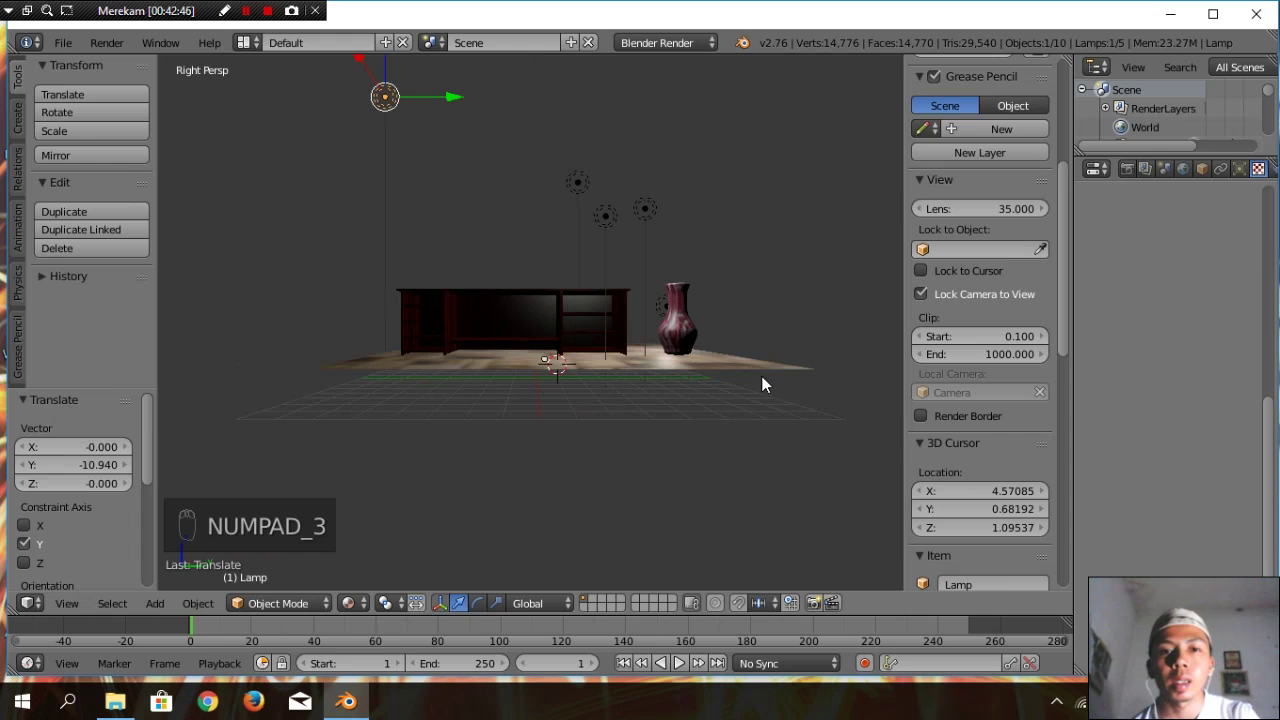
pyautogui.scroll(-2, 712, 305)
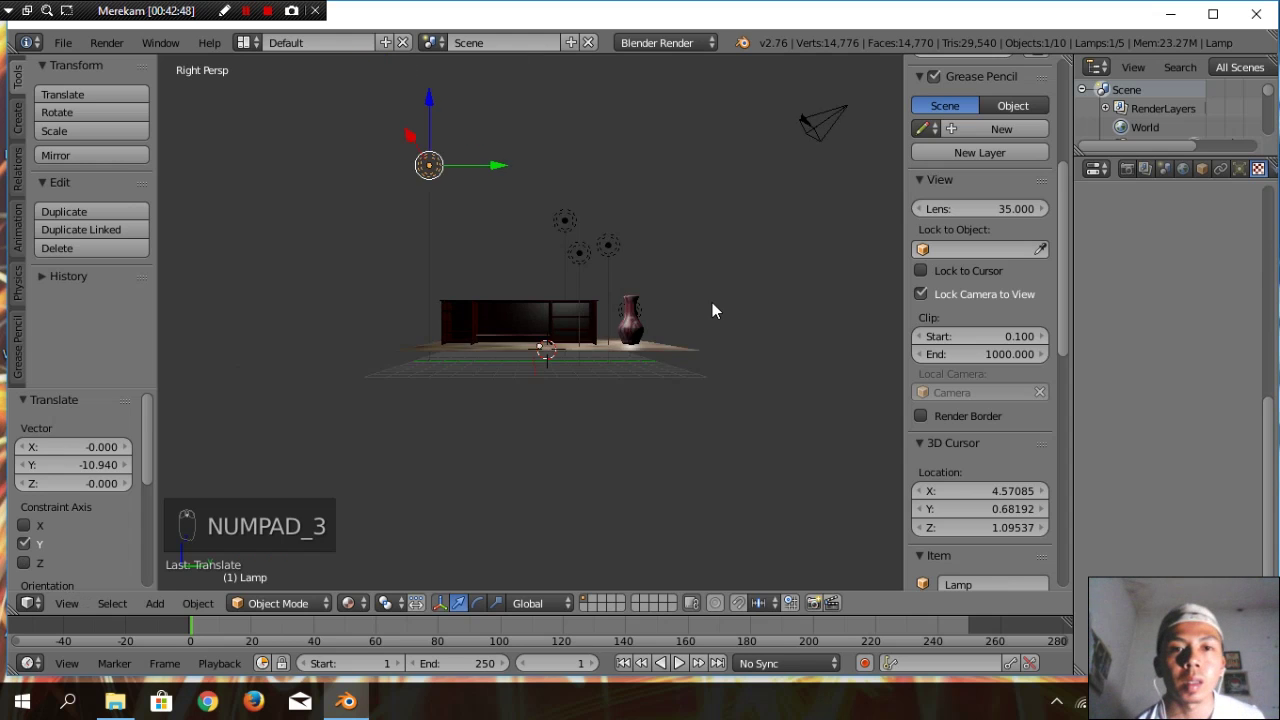
# In right view, shift Lamp.003 about 5.50 units along Y, and move it down in front of the desk by about -9.83 Y and -5.17 Z
pyautogui.scroll(-1, 712, 306)
pyautogui.rightClick(595, 259)
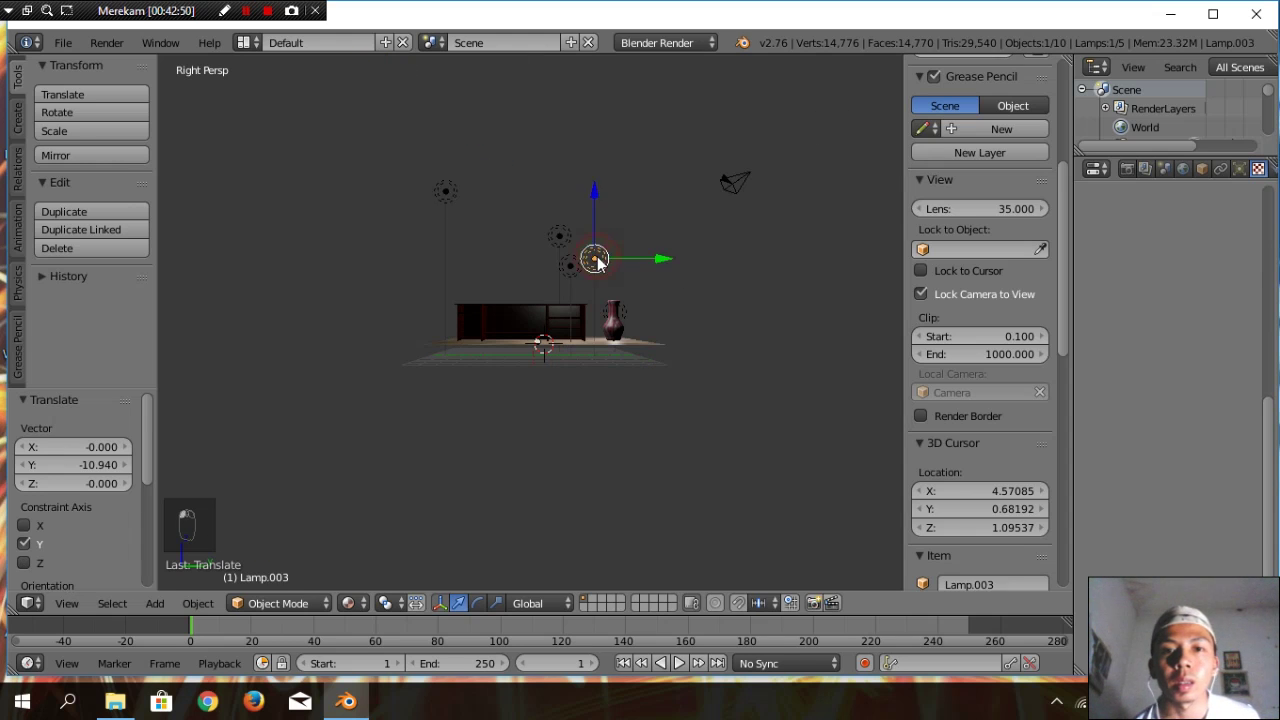
pyautogui.moveTo(663, 259); pyautogui.dragTo(733, 257)
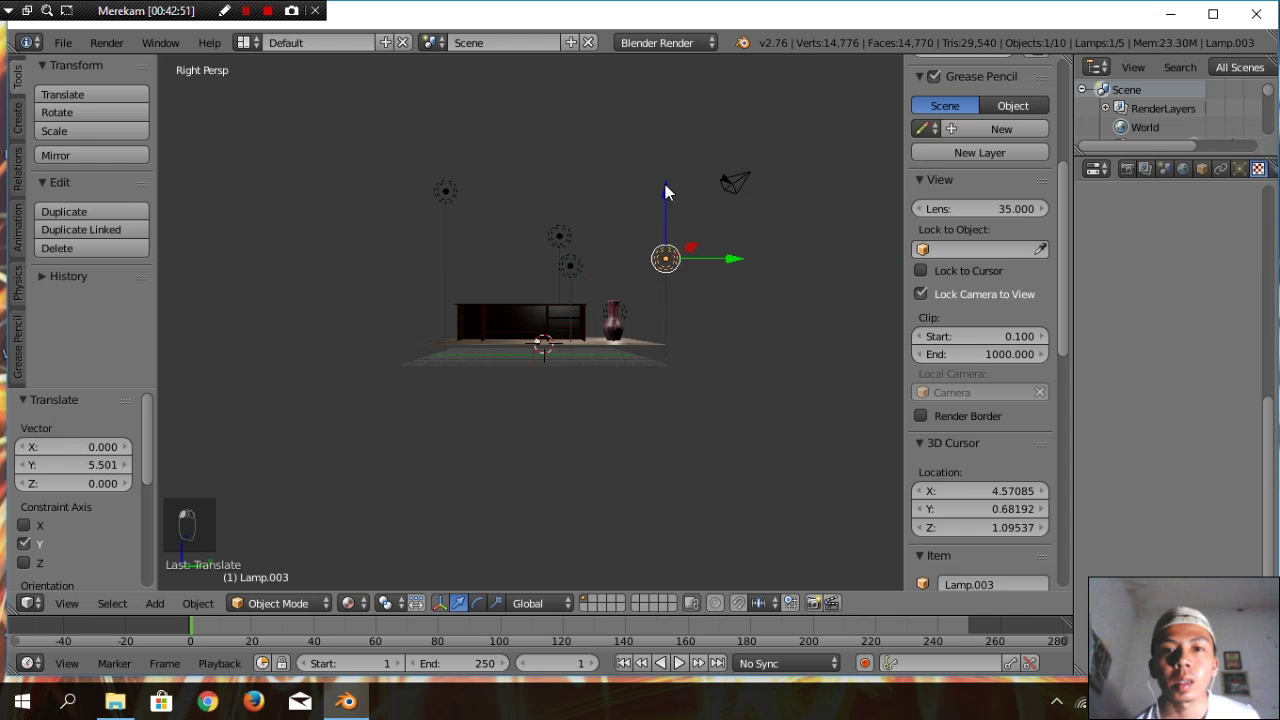
pyautogui.press('g')
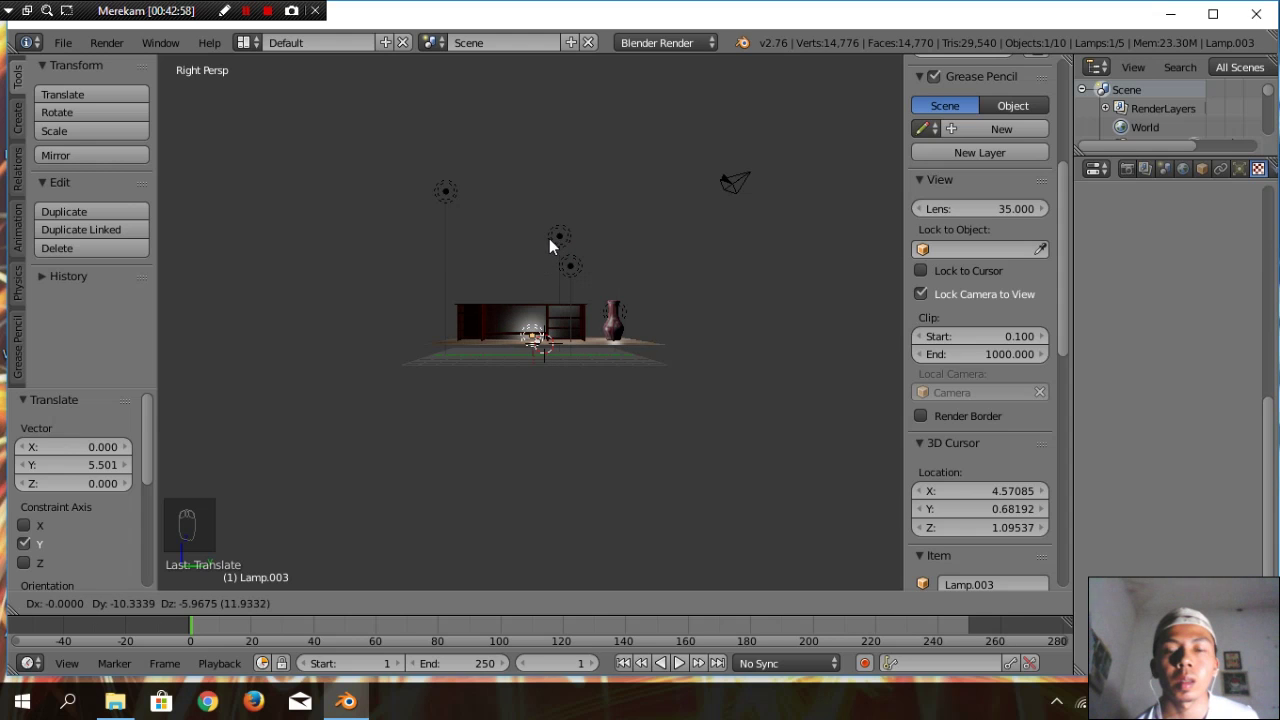
pyautogui.click(553, 234)
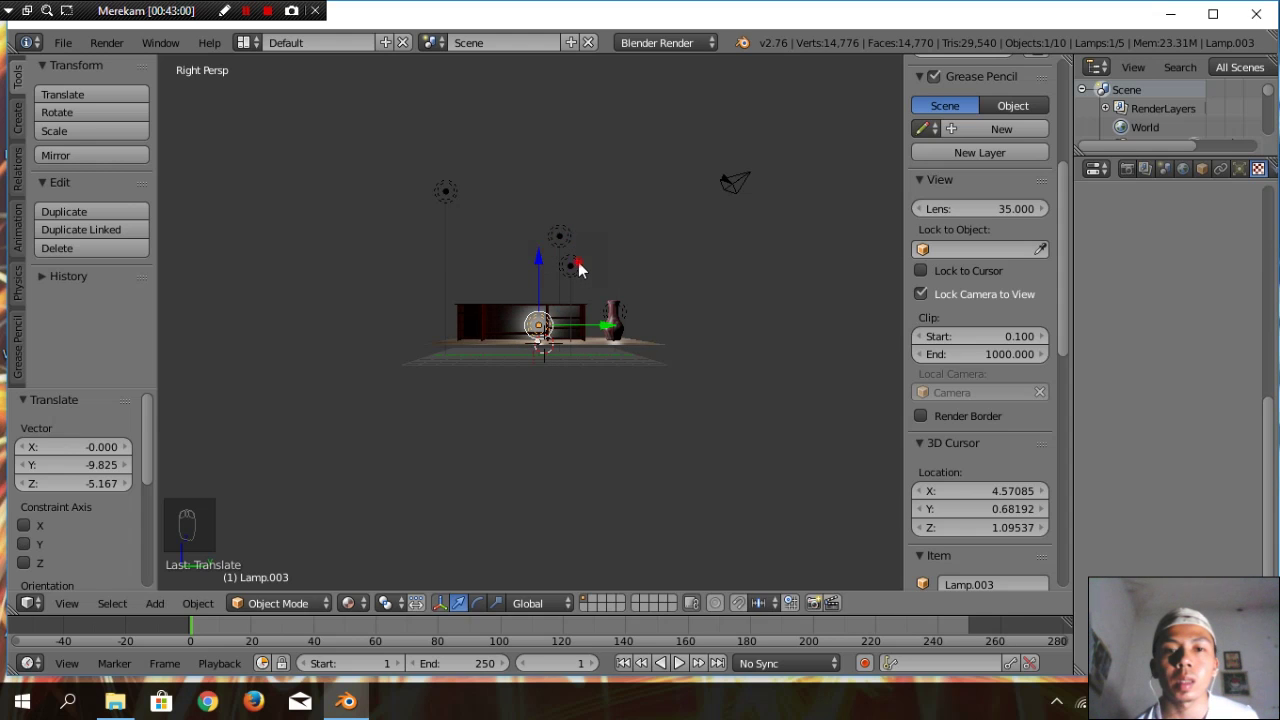
# Move the lower of the two lamps above the desk along Y to over the vase, and raise it about 3.49 units
pyautogui.rightClick(578, 266)
pyautogui.moveTo(647, 266); pyautogui.dragTo(708, 253)
pyautogui.moveTo(640, 204); pyautogui.dragTo(652, 152)
# Raise Lamp.004 high above the desk's vase-side end, shifting it along positive Y and finishing with a rise of about 2.78 units
pyautogui.rightClick(557, 236)
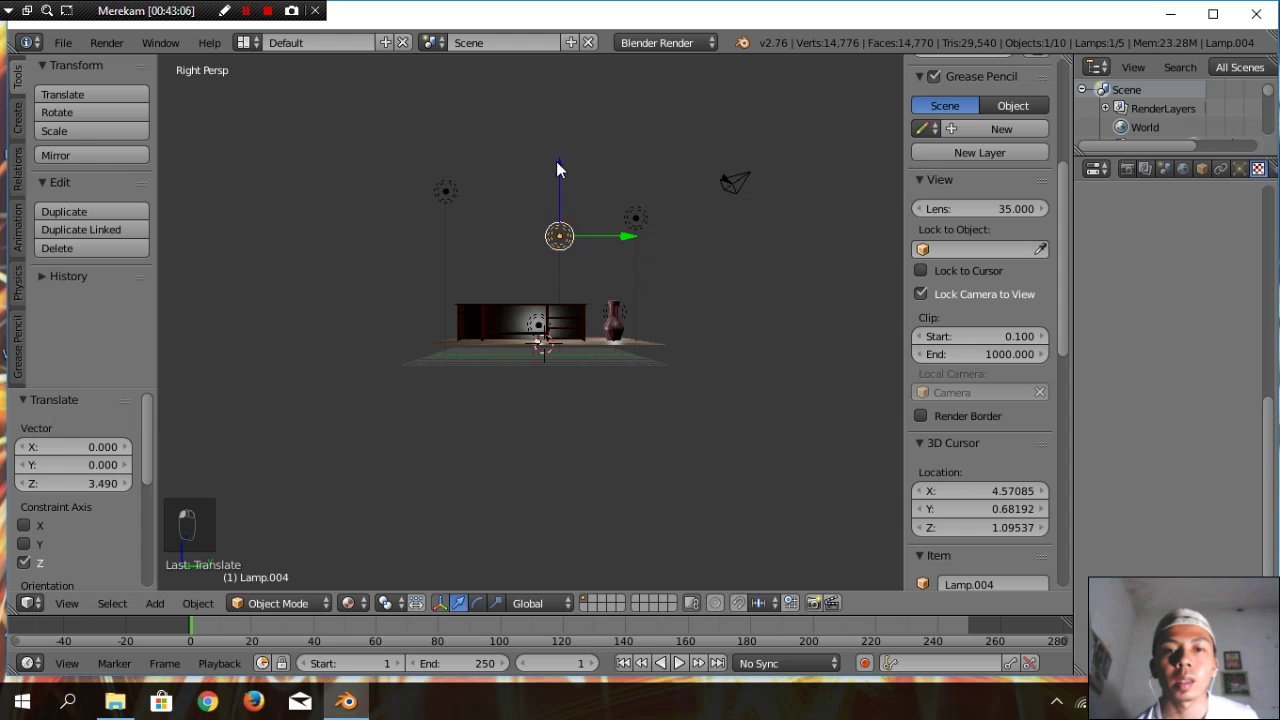
pyautogui.moveTo(556, 161); pyautogui.dragTo(582, 123)
pyautogui.moveTo(608, 209); pyautogui.dragTo(662, 190)
pyautogui.moveTo(598, 157); pyautogui.dragTo(606, 117)
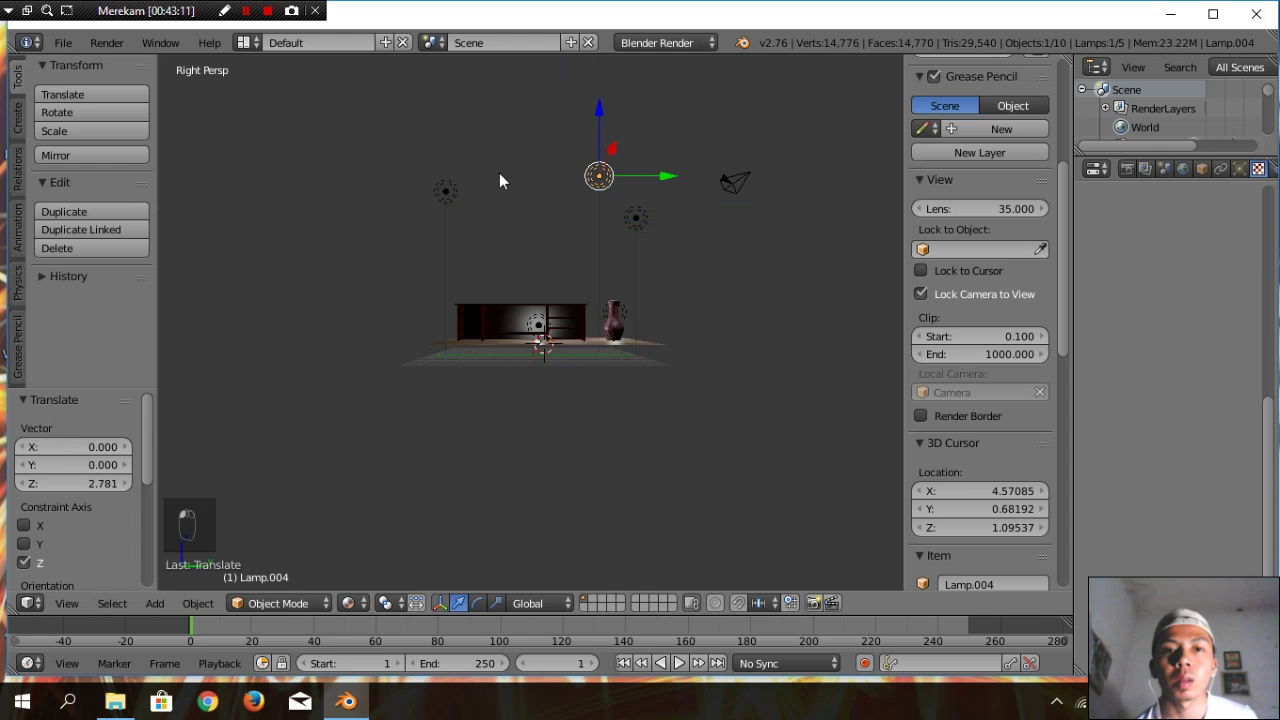
# Shift the original lamp along Y to above the desk, raise it about 2.01 units, and check its position in front and right views
pyautogui.click(447, 191)
pyautogui.moveTo(514, 192); pyautogui.dragTo(566, 190)
pyautogui.moveTo(517, 101); pyautogui.dragTo(517, 101)
pyautogui.press('KP_1')
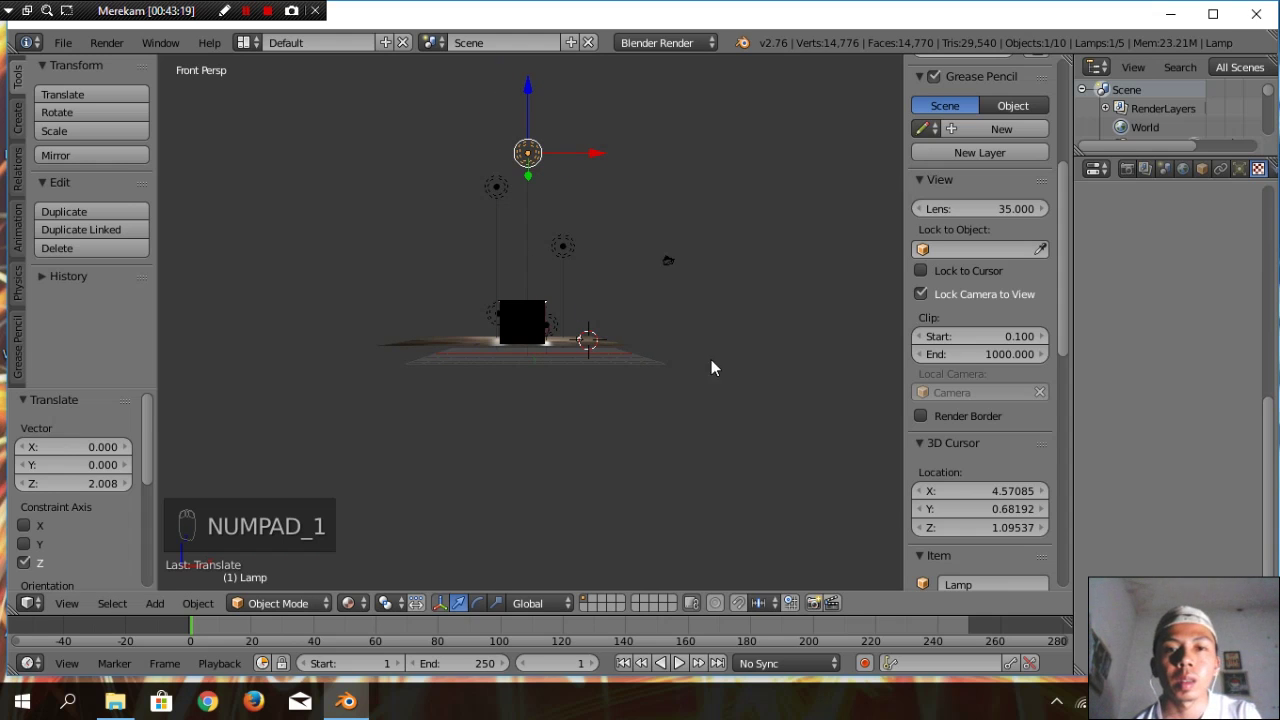
pyautogui.press('KP_3')
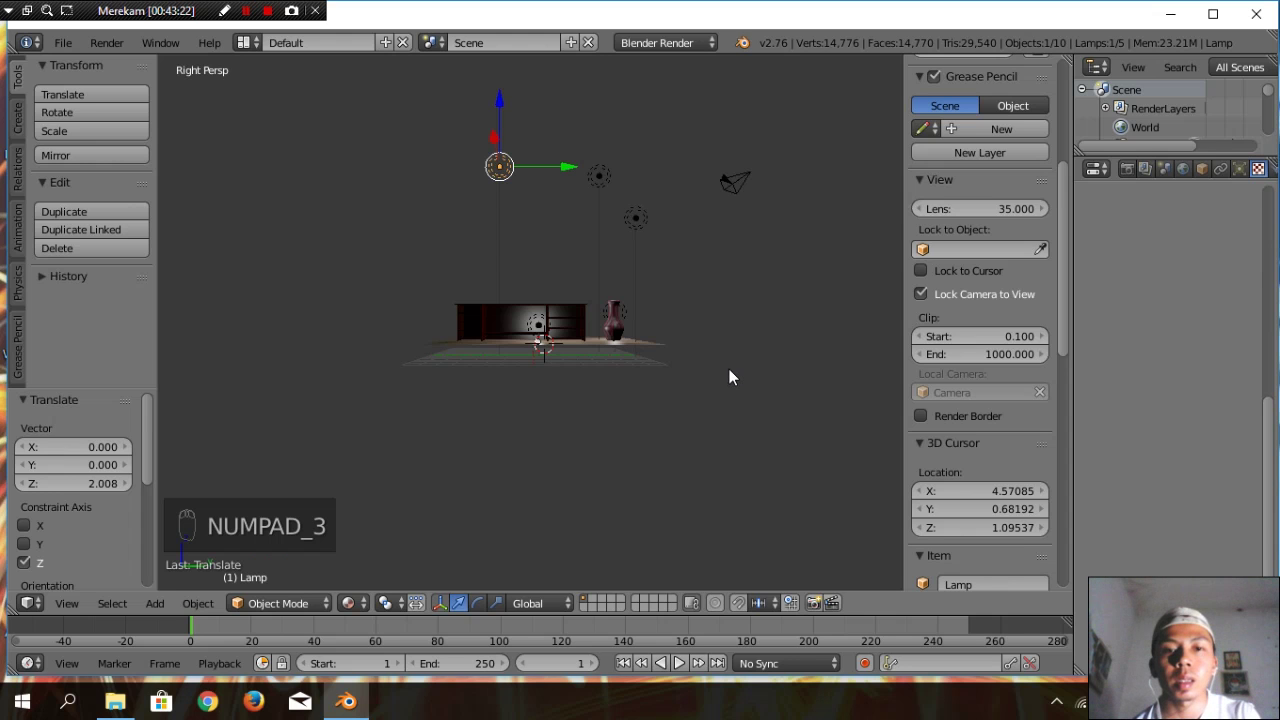
# From an angled perspective view, lower the original lamp about 4.02 units along Z
pyautogui.scroll(2, 731, 369)
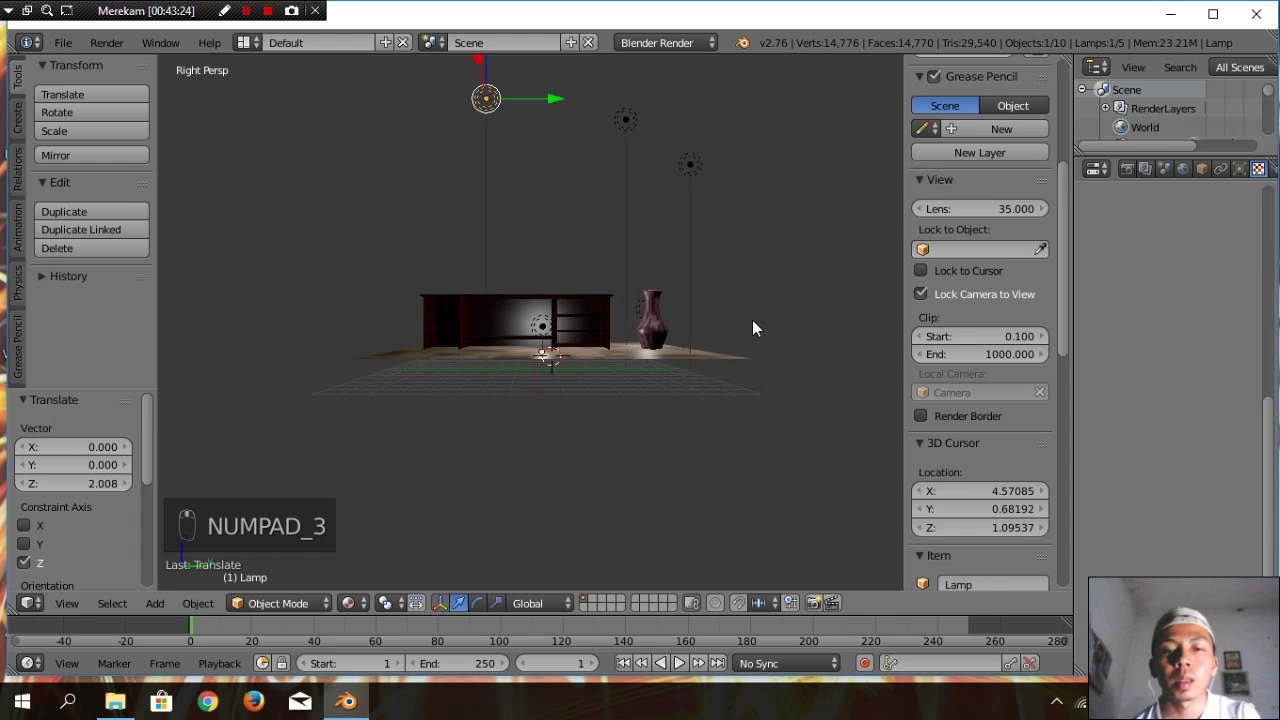
pyautogui.moveTo(753, 354); pyautogui.dragTo(680, 348, button='middle')
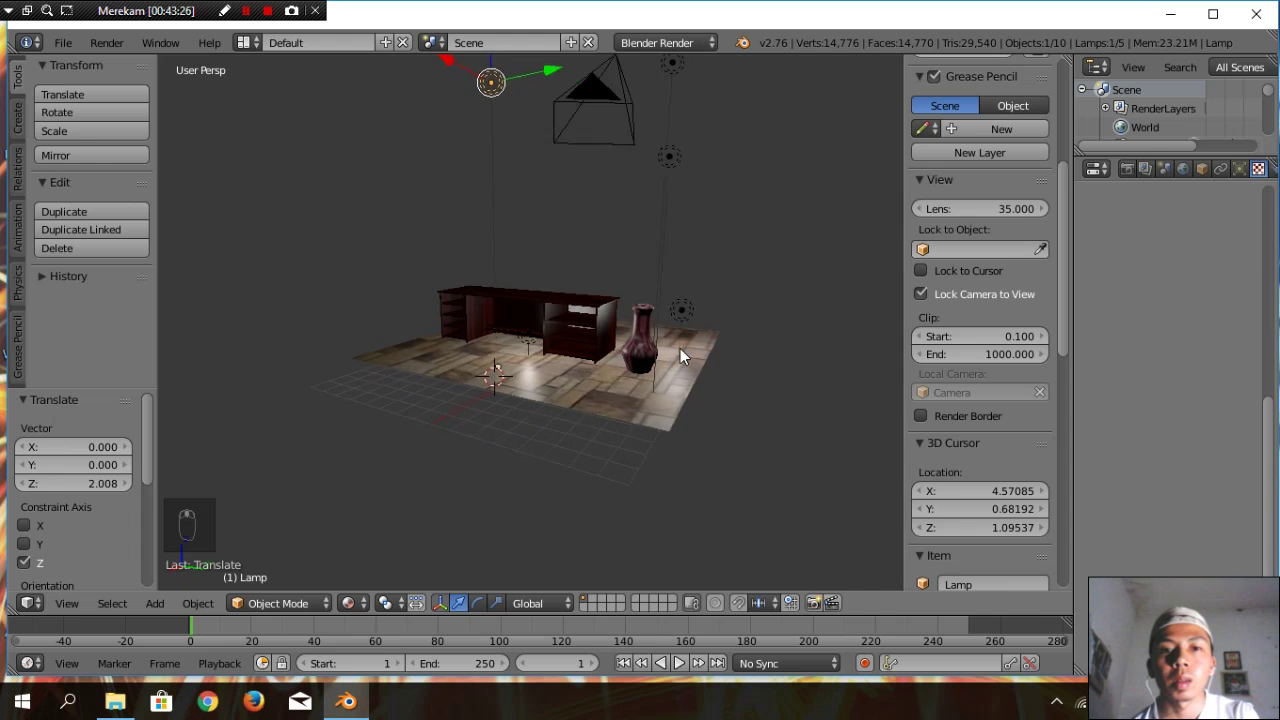
pyautogui.scroll(-5, 527, 155)
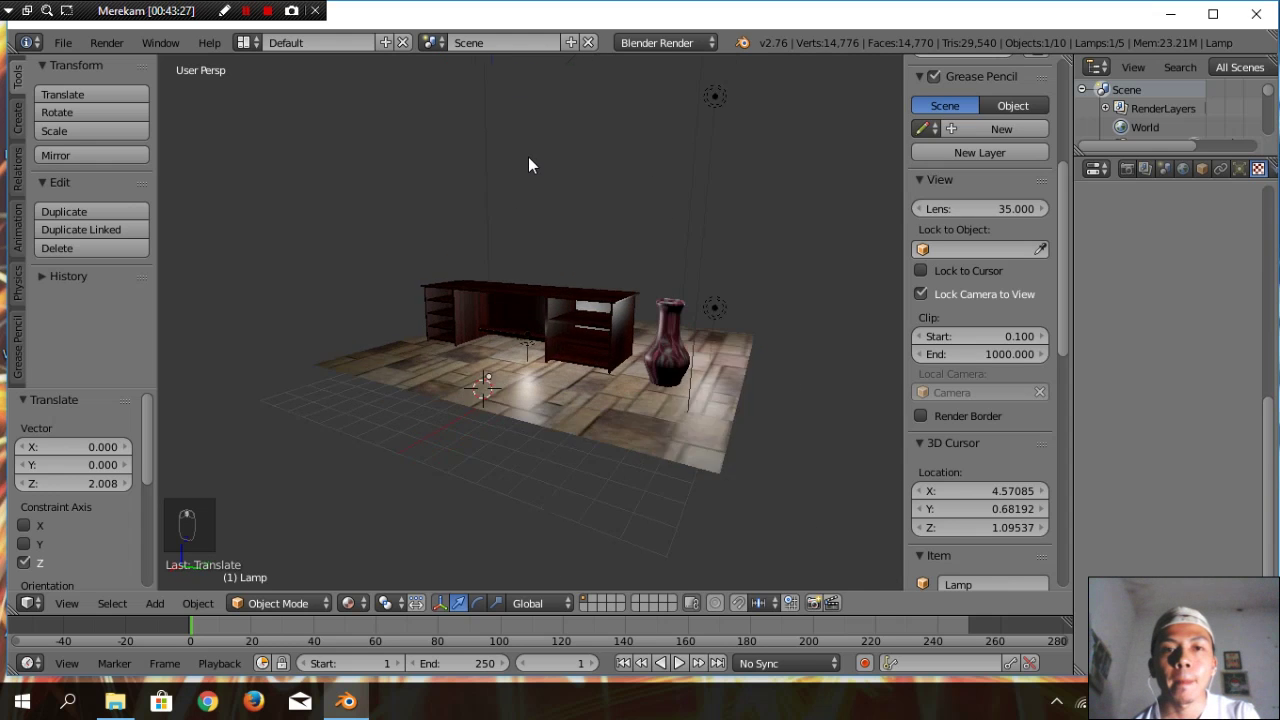
pyautogui.moveTo(505, 87); pyautogui.dragTo(520, 145)
pyautogui.moveTo(691, 339); pyautogui.dragTo(537, 171, button='middle')
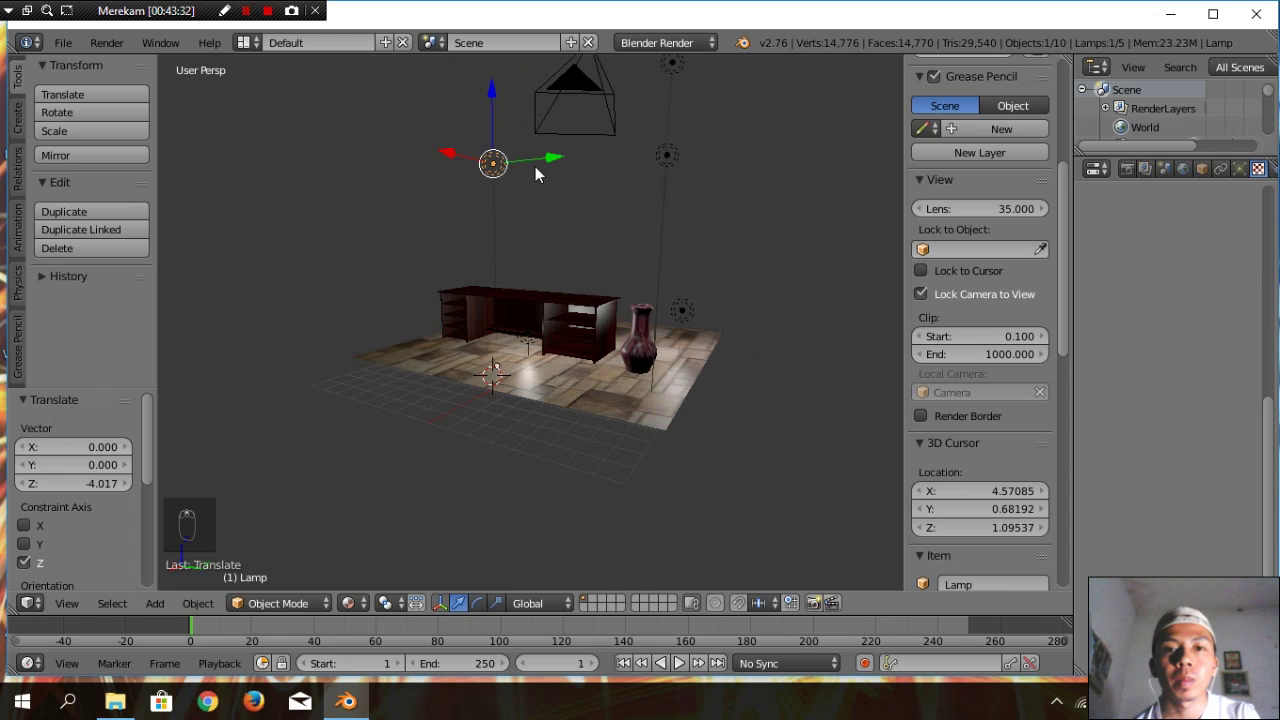
# Shift the original lamp about -10.41 units along X, and raise it about 1.74 units
pyautogui.press('g')
pyautogui.press('x')
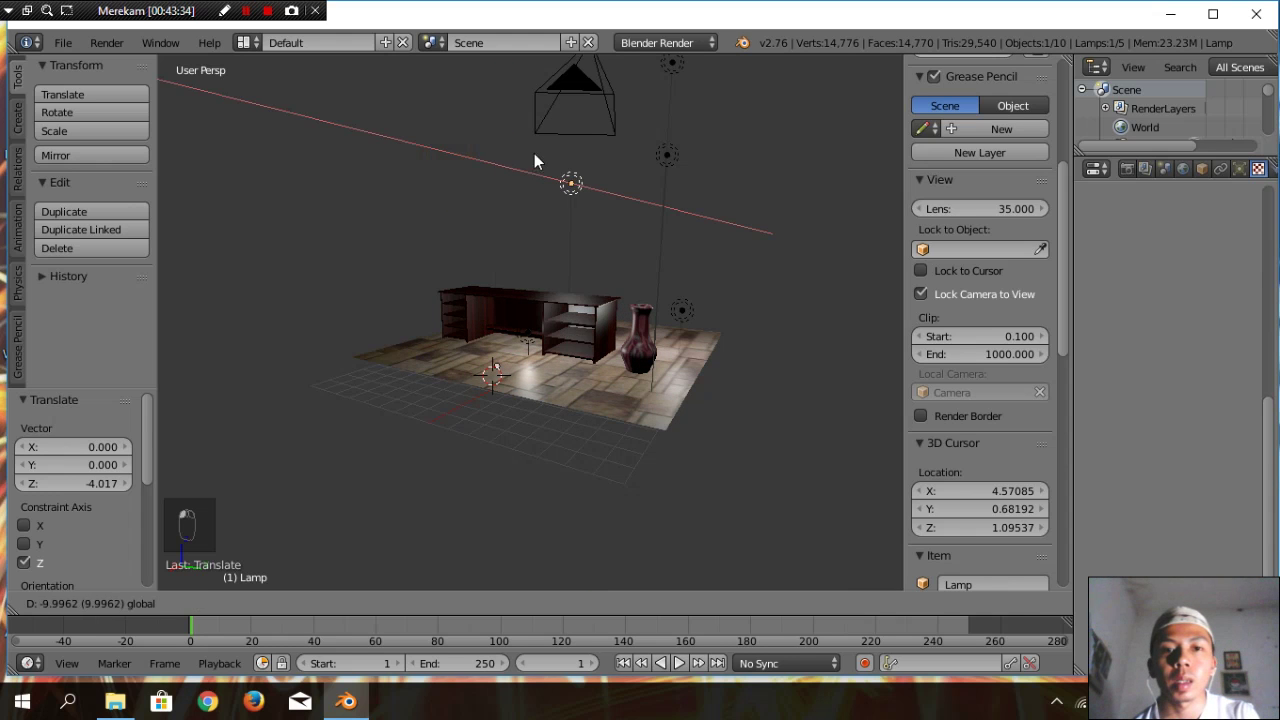
pyautogui.click(534, 144)
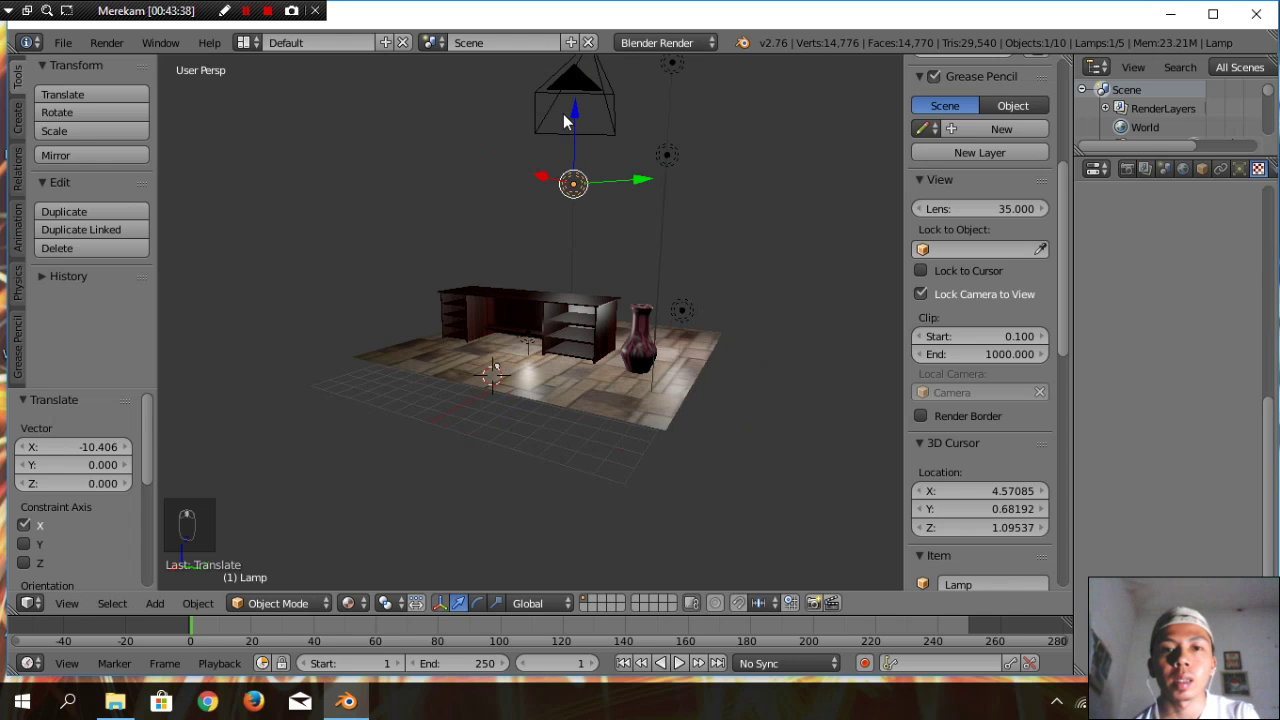
pyautogui.moveTo(582, 118)
pyautogui.mouseDown()
pyautogui.moveTo(588, 61)
pyautogui.moveTo(595, 97)
pyautogui.mouseUp()
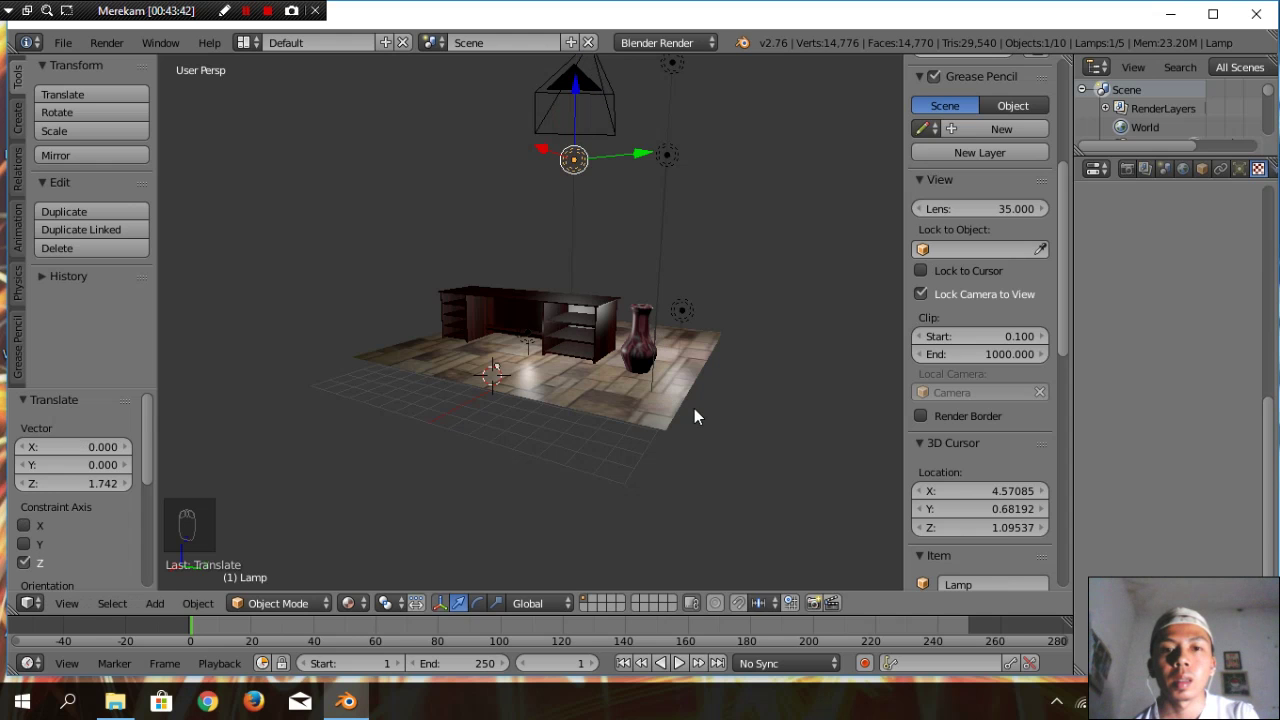
# Swing the camera around to the vase's side, shift the original lamp along Y, and lower it about 7.69 units
pyautogui.press('KP_0')
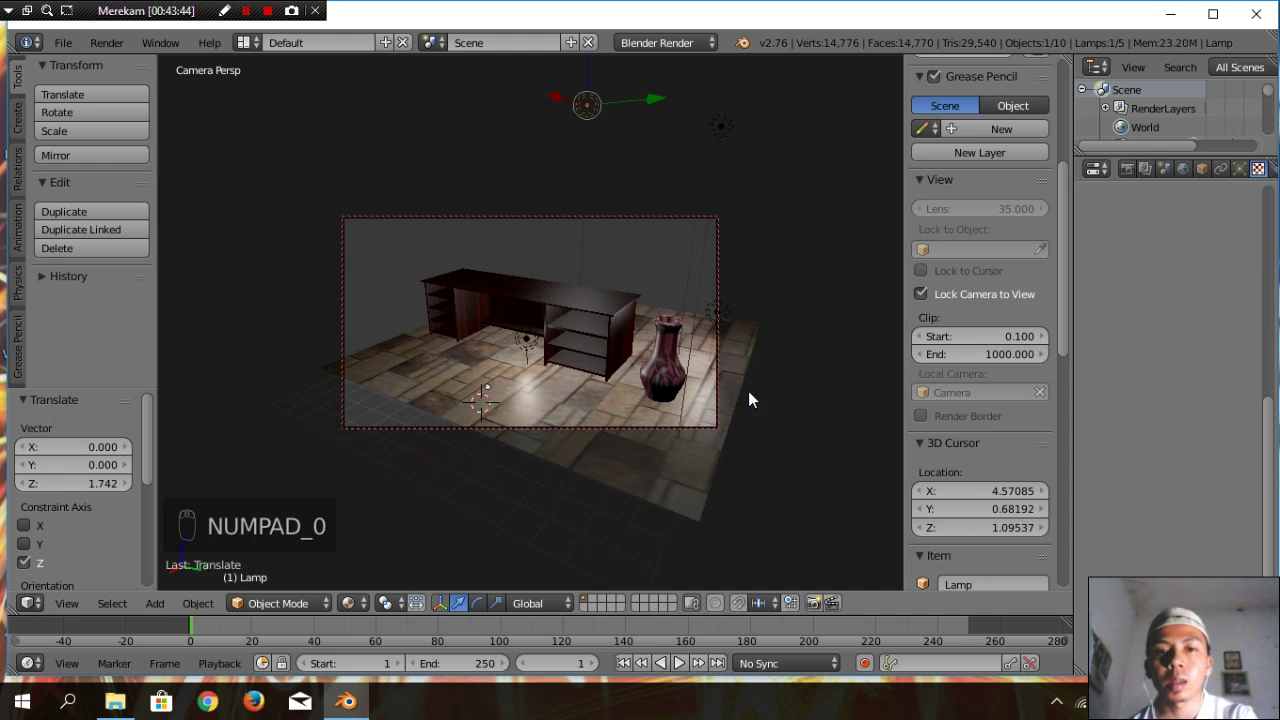
pyautogui.moveTo(762, 405); pyautogui.dragTo(718, 438, button='middle')
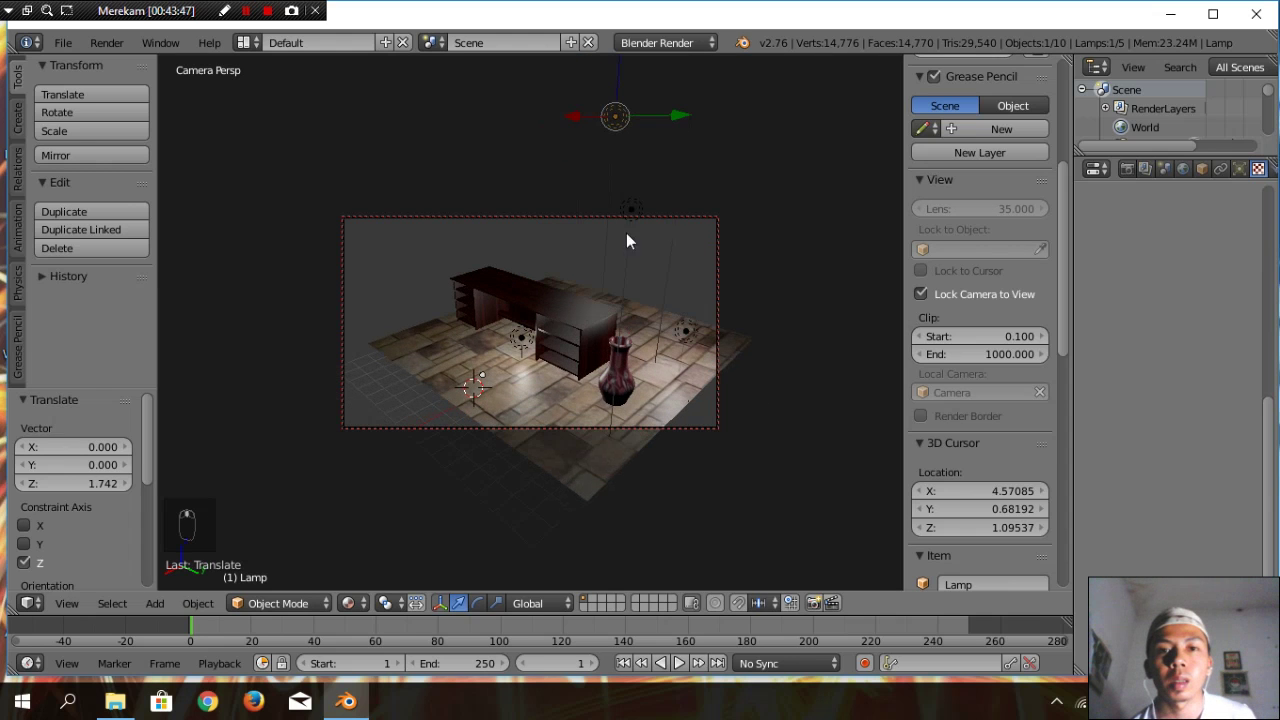
pyautogui.moveTo(673, 118); pyautogui.dragTo(730, 170)
pyautogui.moveTo(680, 85); pyautogui.dragTo(654, 188)
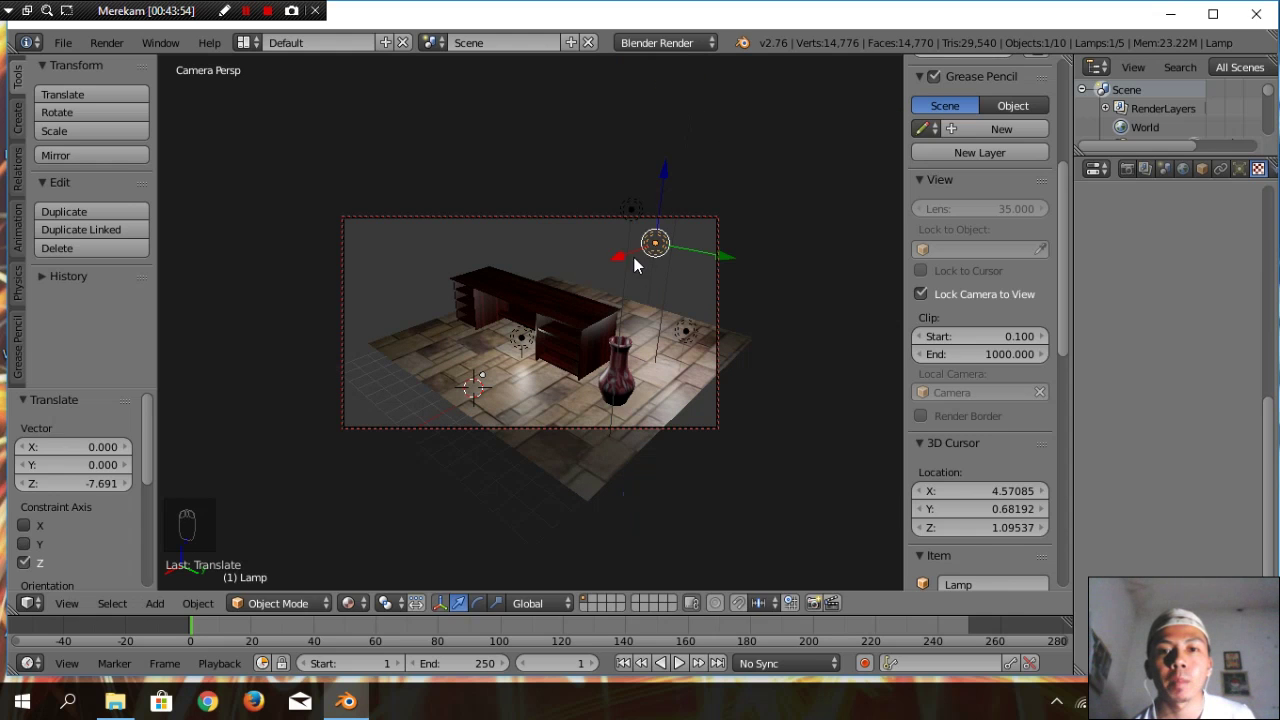
# Adjust the original lamp along X and Y, raise it about 3.10 units, and lower the camera angle over the scene
pyautogui.moveTo(611, 251); pyautogui.dragTo(586, 252)
pyautogui.moveTo(670, 259)
pyautogui.mouseDown()
pyautogui.moveTo(680, 263)
pyautogui.moveTo(661, 240)
pyautogui.mouseUp()
pyautogui.moveTo(606, 165); pyautogui.dragTo(648, 126)
pyautogui.moveTo(731, 397); pyautogui.dragTo(716, 370, button='middle')
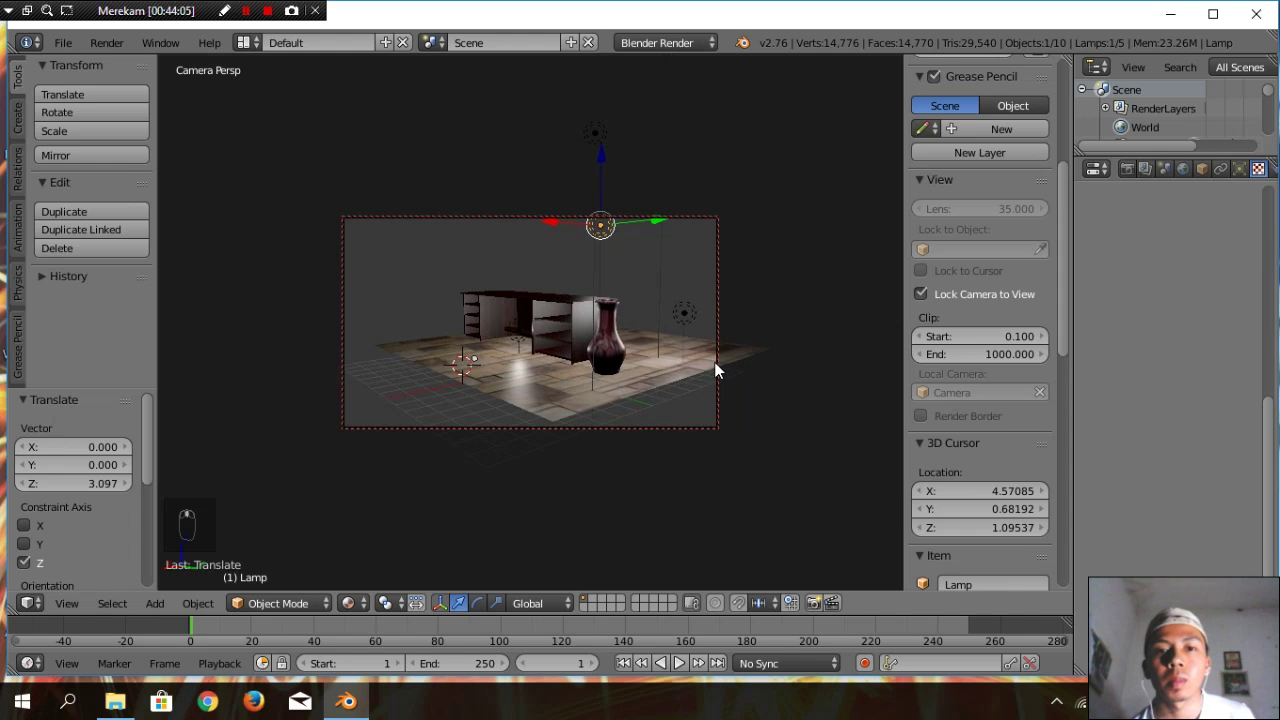
# Raise Lamp.001 near the vase about 3 units along Z
pyautogui.rightClick(463, 370)
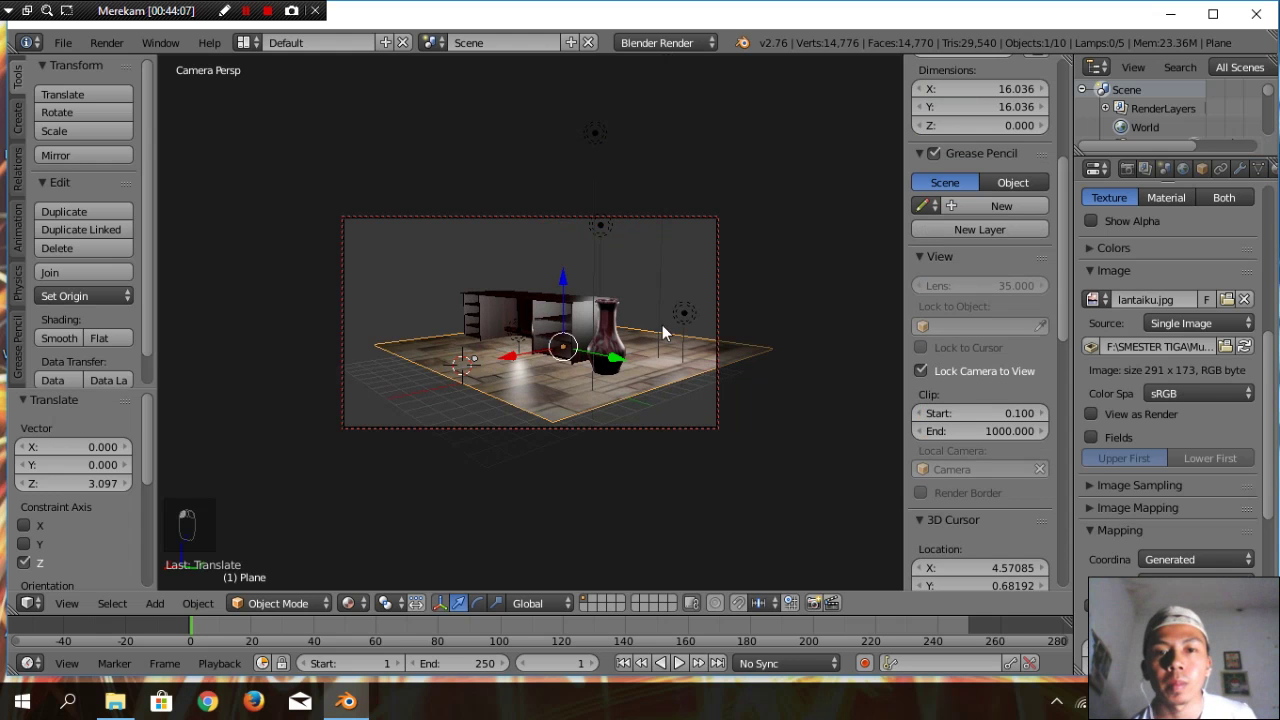
pyautogui.rightClick(689, 317)
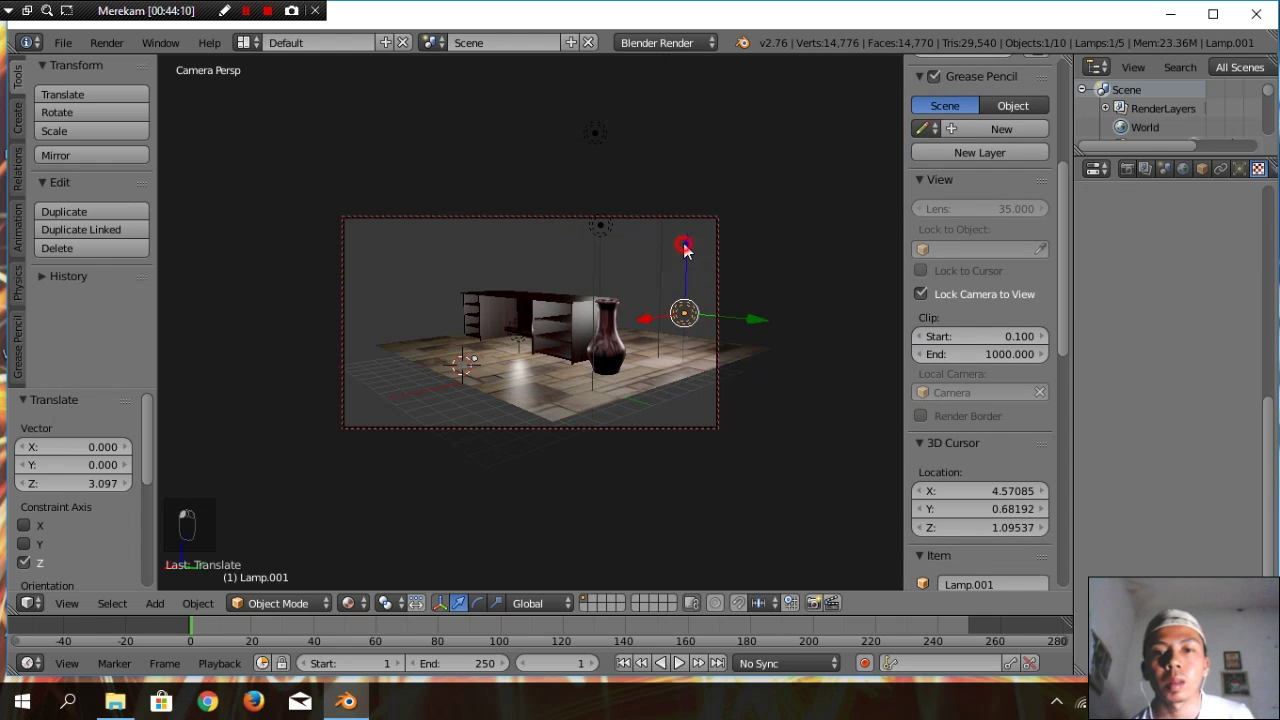
pyautogui.press('g')
pyautogui.press('z')
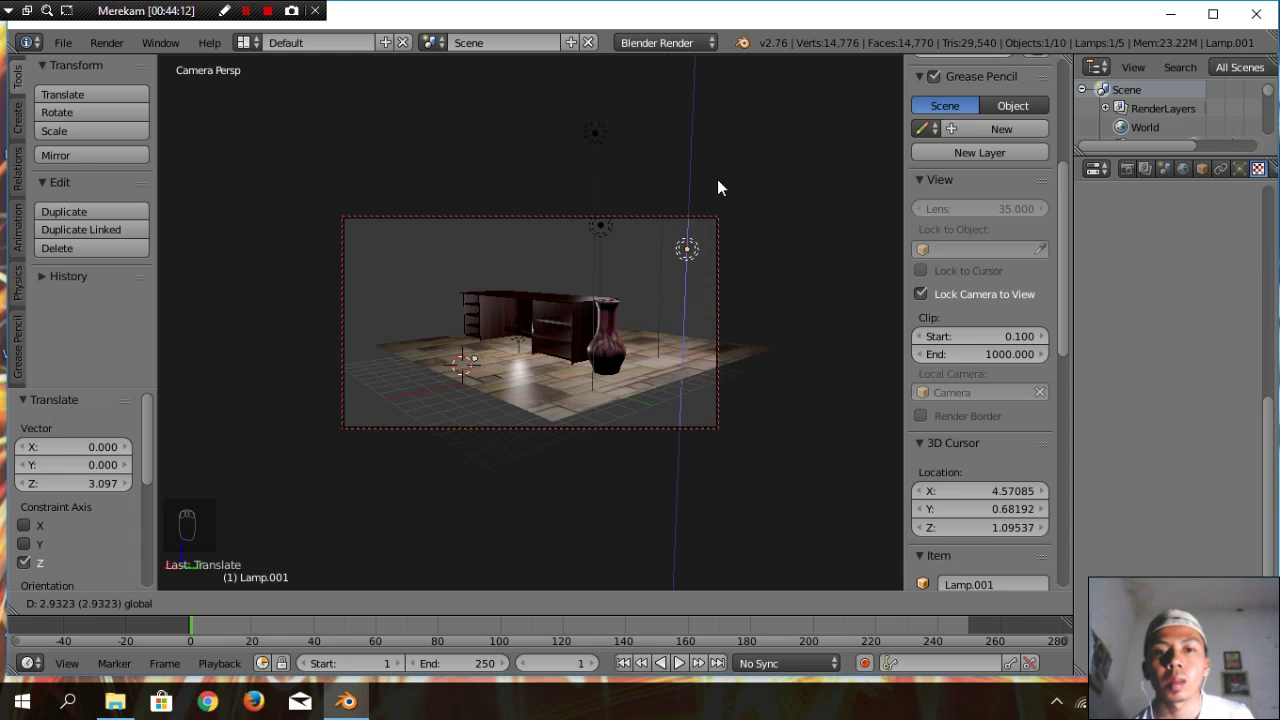
pyautogui.click(717, 179)
# Raise the original lamp about 2.16 units, tilt the camera higher, and shift the lamp about 2.17 units along Y
pyautogui.rightClick(600, 226)
pyautogui.rightClick(603, 230)
pyautogui.moveTo(610, 164); pyautogui.dragTo(621, 128)
pyautogui.moveTo(613, 295); pyautogui.dragTo(618, 324, button='middle')
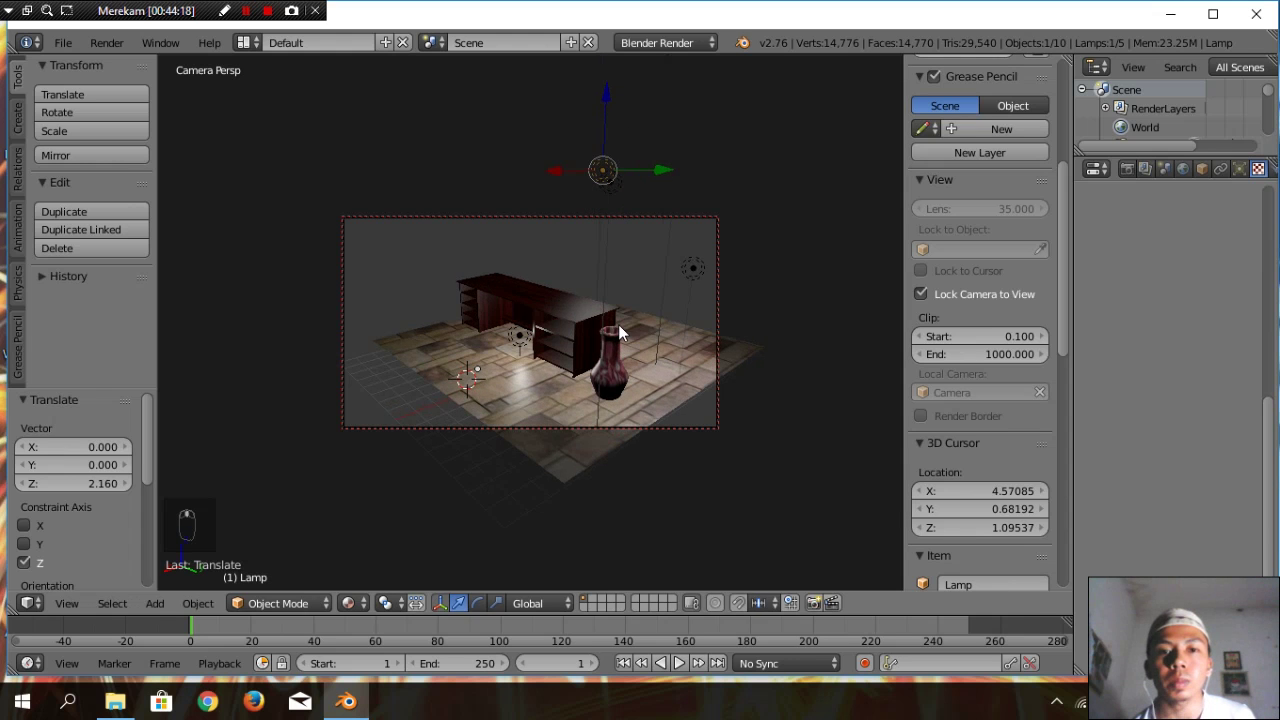
pyautogui.moveTo(655, 170); pyautogui.dragTo(684, 164)
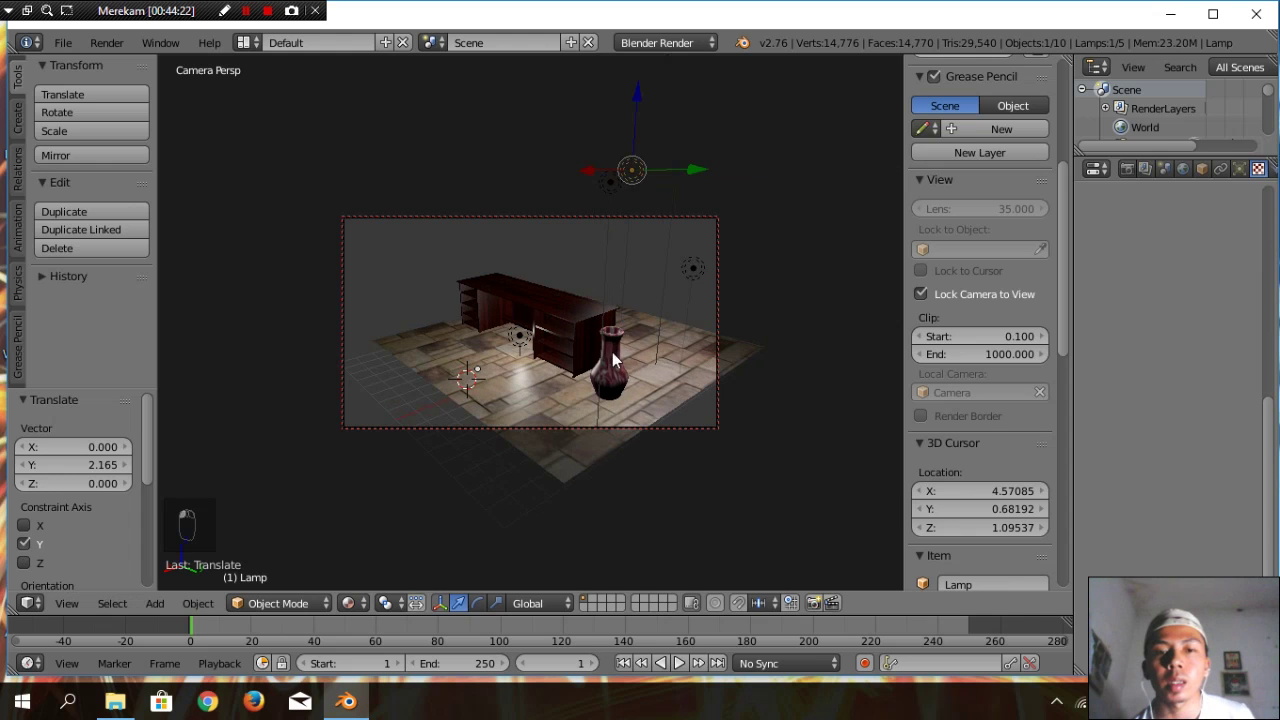
# Lower the camera angle, move it closer so the desk and vase fill the frame, and render the scene as a still image
pyautogui.moveTo(614, 368); pyautogui.dragTo(614, 352, button='middle')
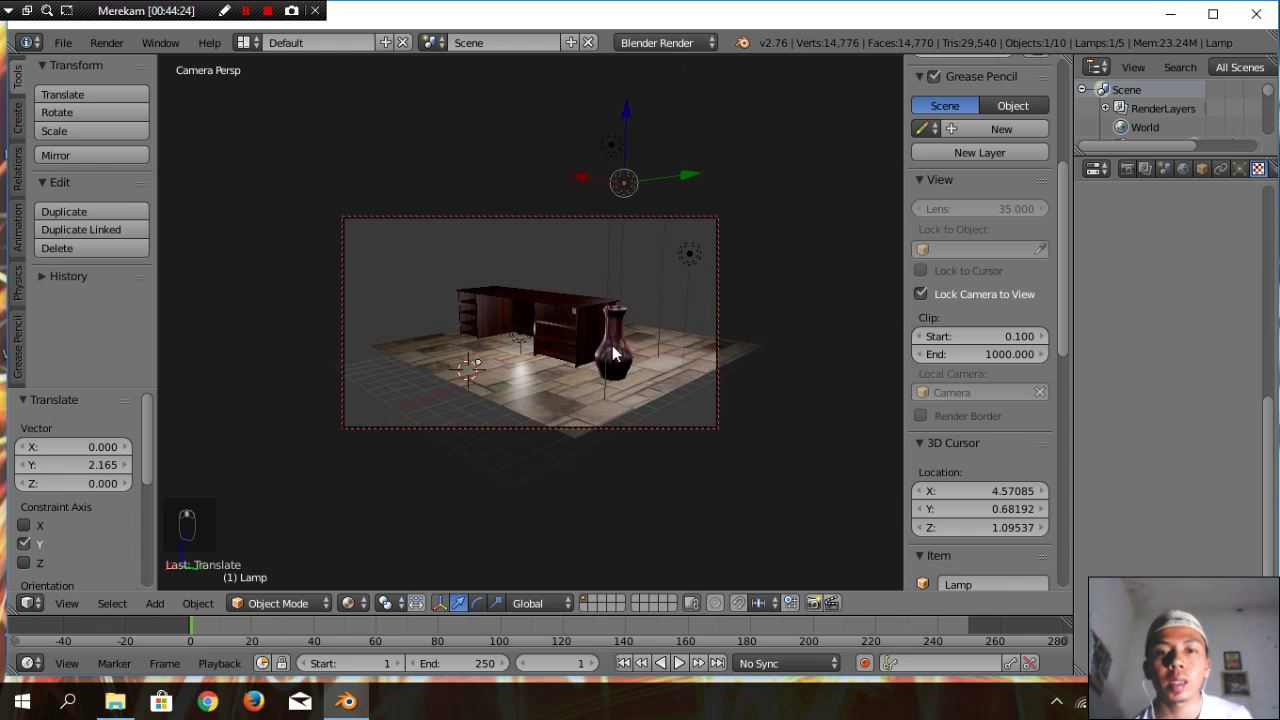
pyautogui.scroll(2, 612, 352)
pyautogui.scroll(3, 612, 352)
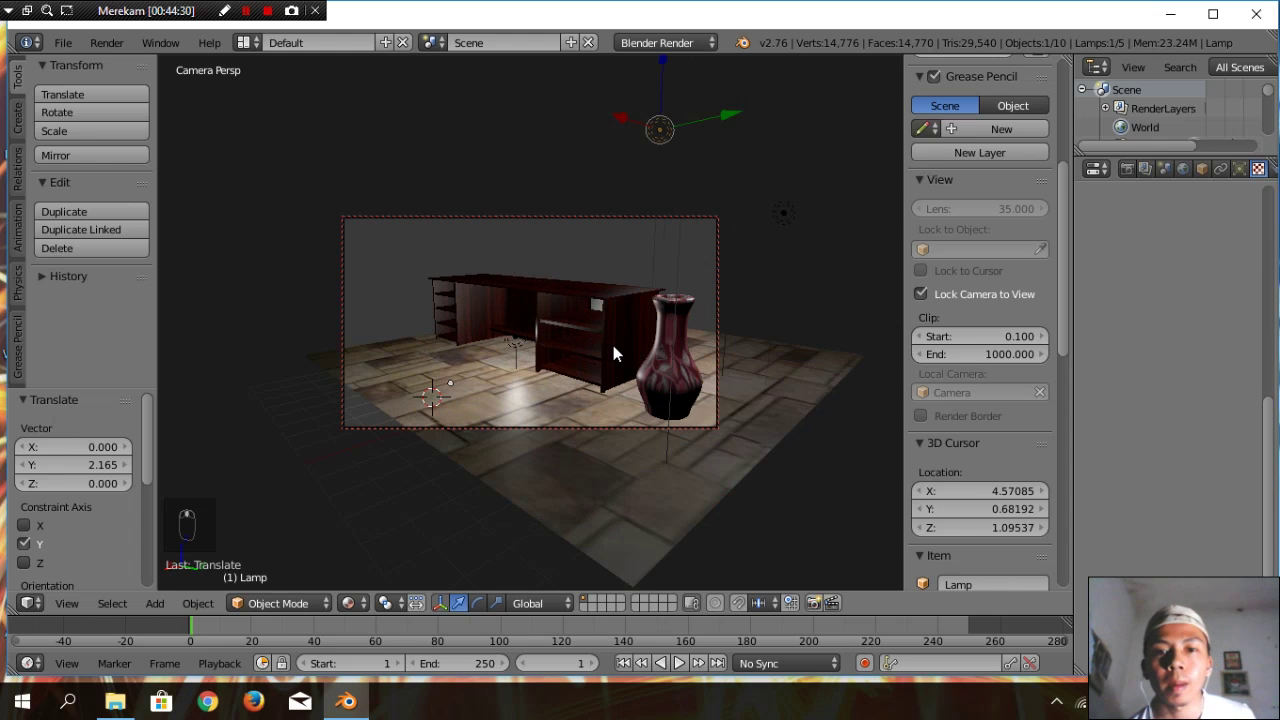
pyautogui.click(1126, 169)
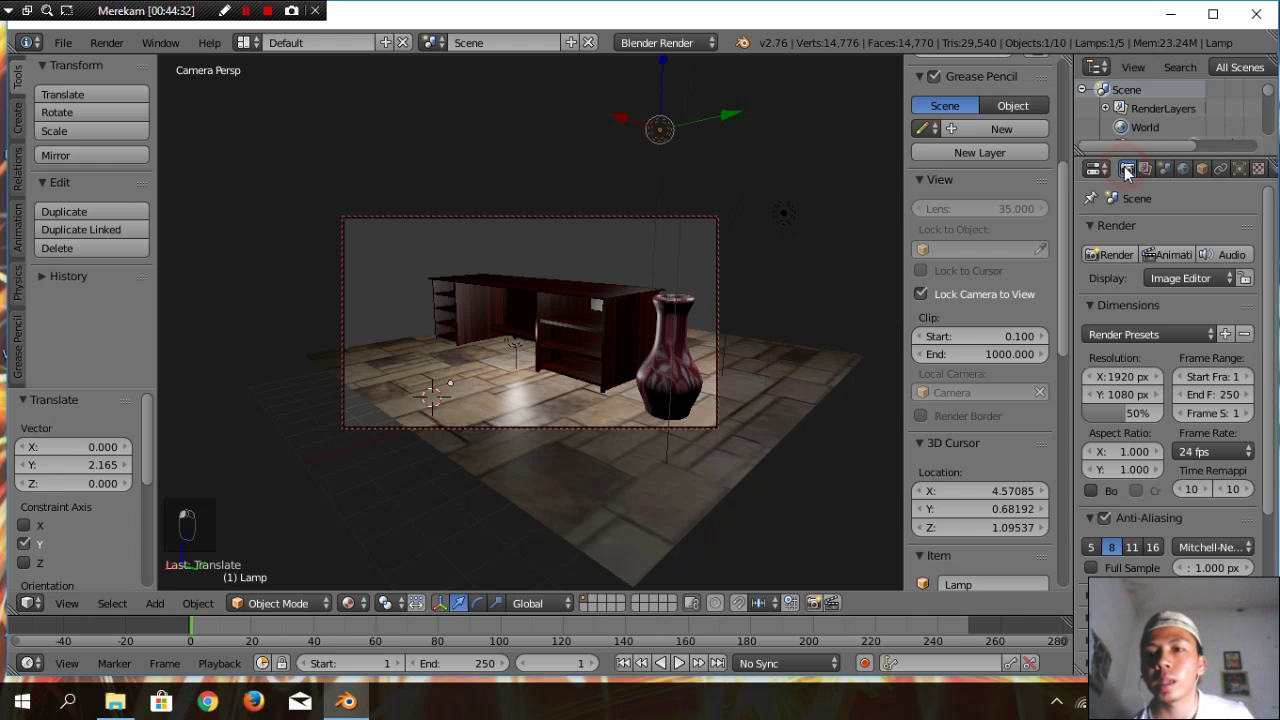
pyautogui.click(1108, 258)
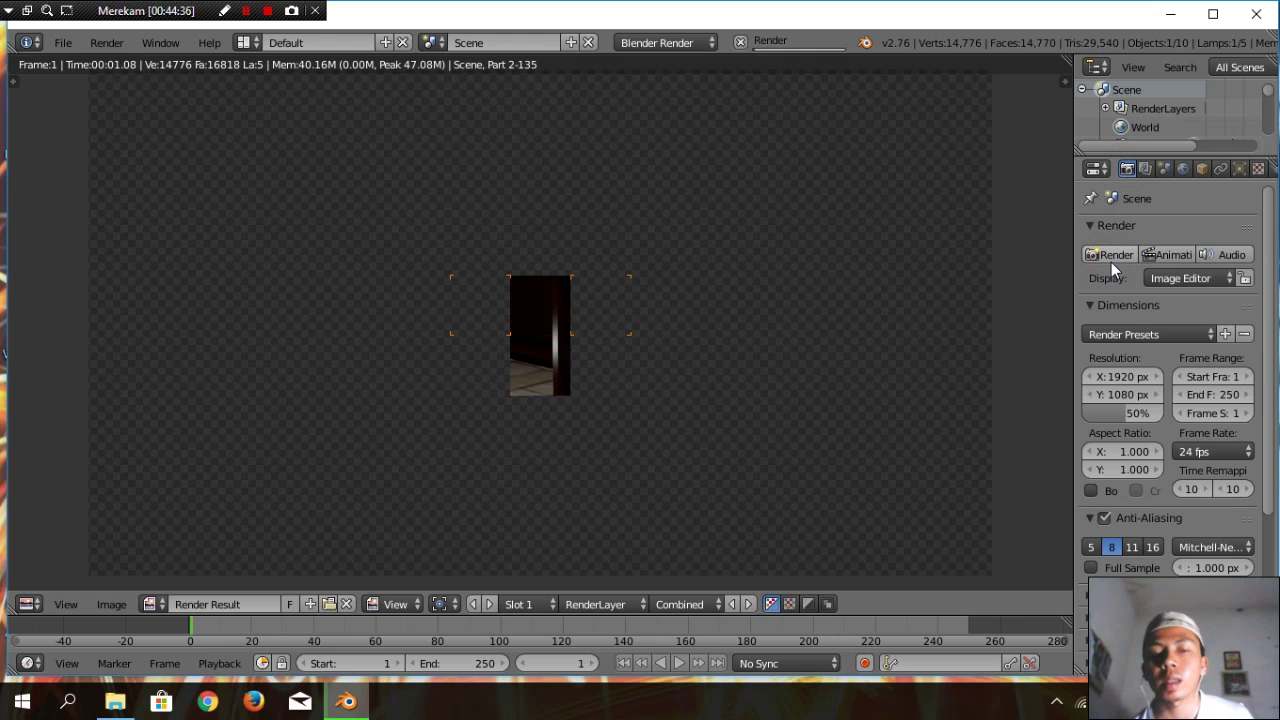